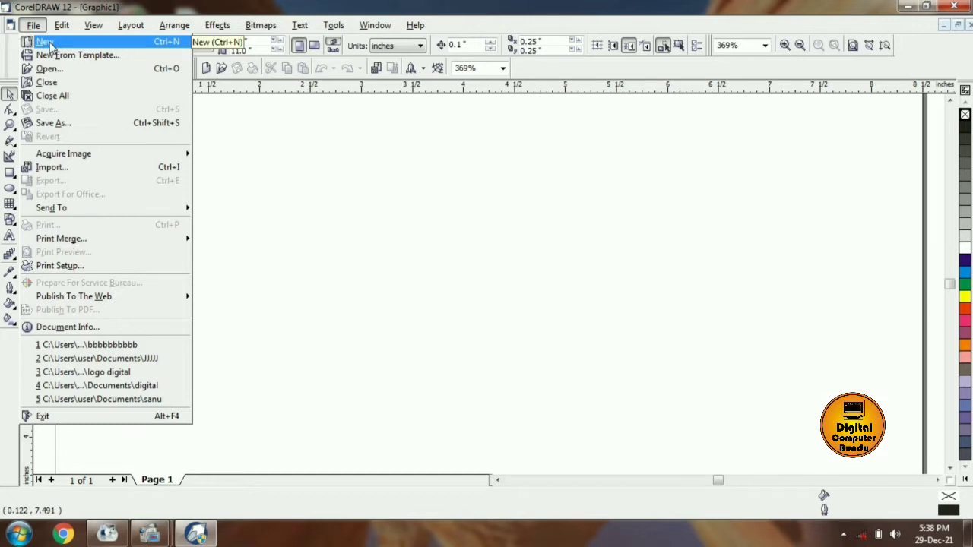
Create a new blank document and close it again
{"action": "left_click", "coordinate": [45, 42]}
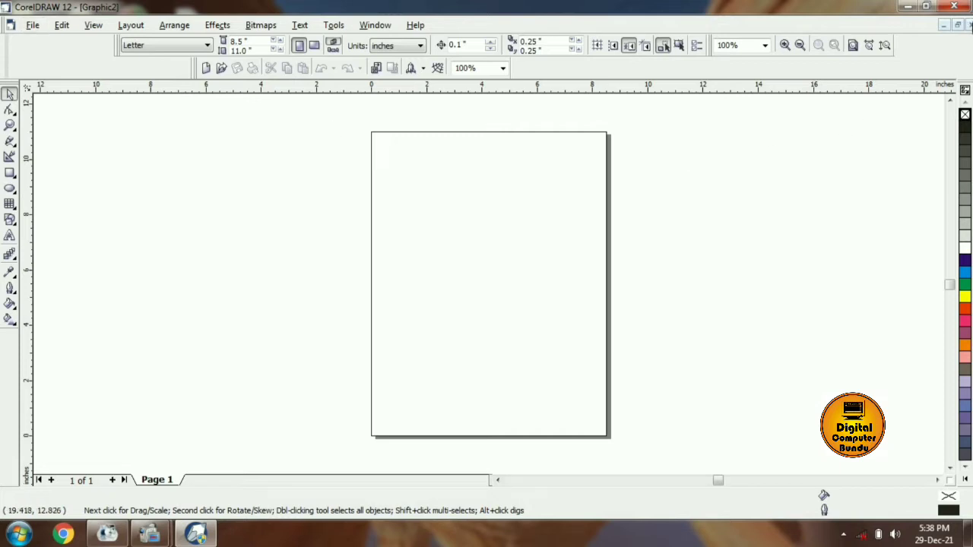
{"action": "left_click", "coordinate": [958, 25]}
Start a new document from a template and preview the full-page templates from BusLet_001 through Flyer_TeaLeaf
{"action": "left_click", "coordinate": [33, 25]}
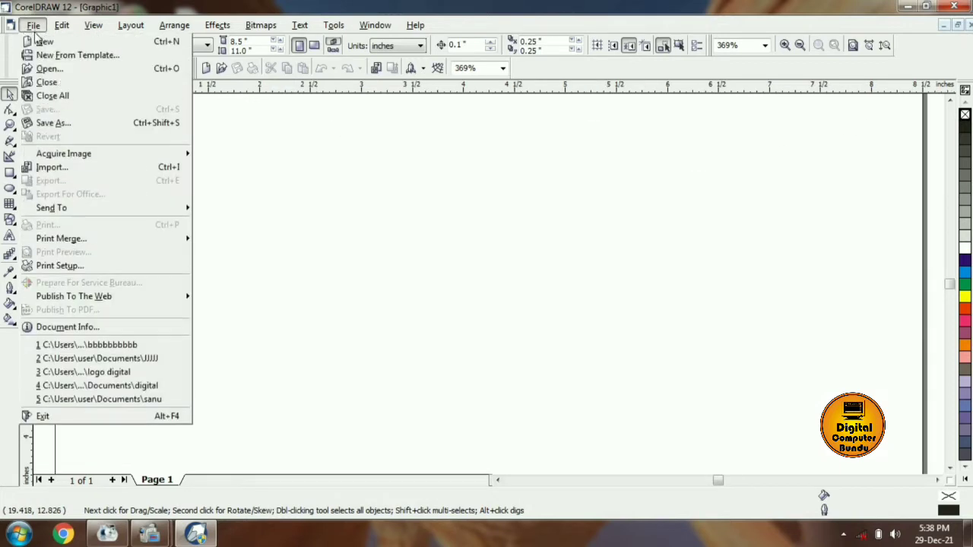
{"action": "left_click", "coordinate": [69, 55]}
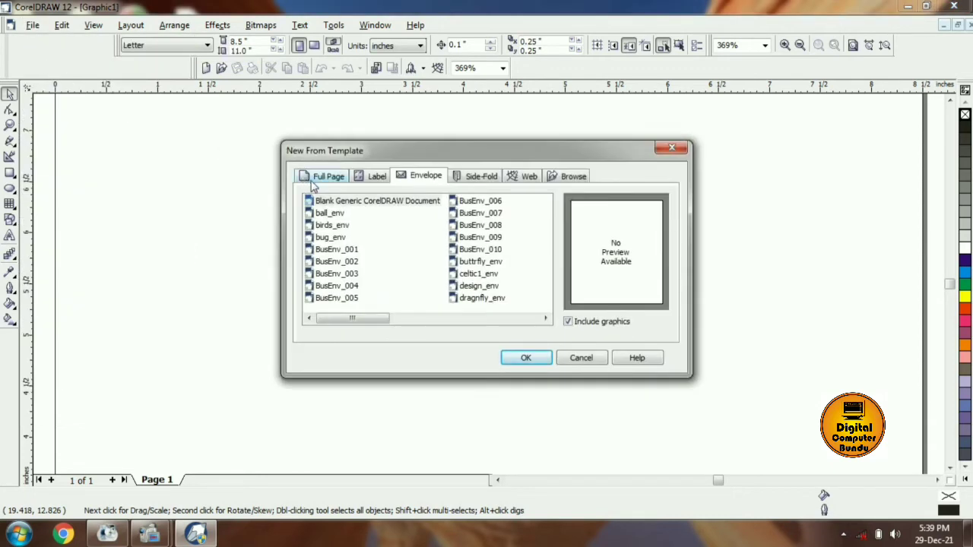
{"action": "left_click", "coordinate": [330, 178]}
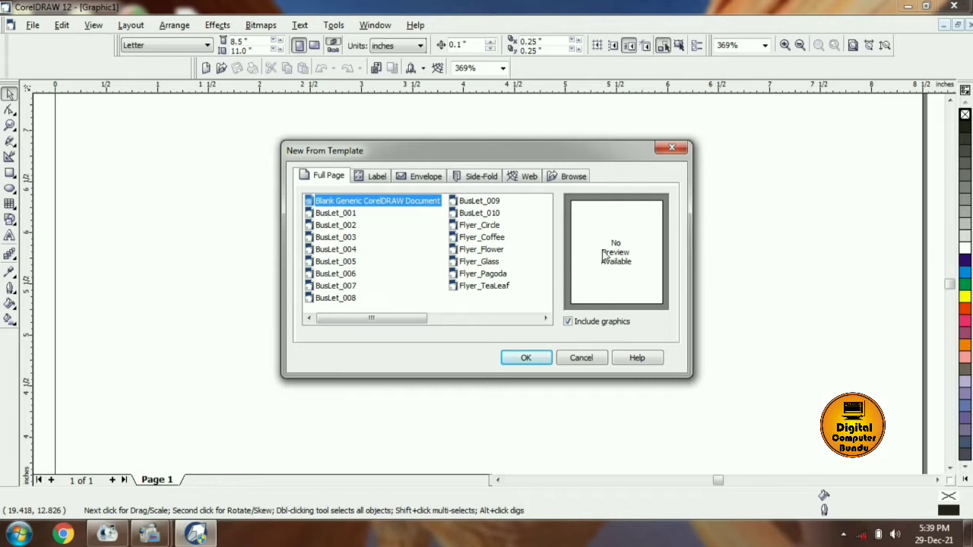
{"action": "left_click", "coordinate": [349, 214]}
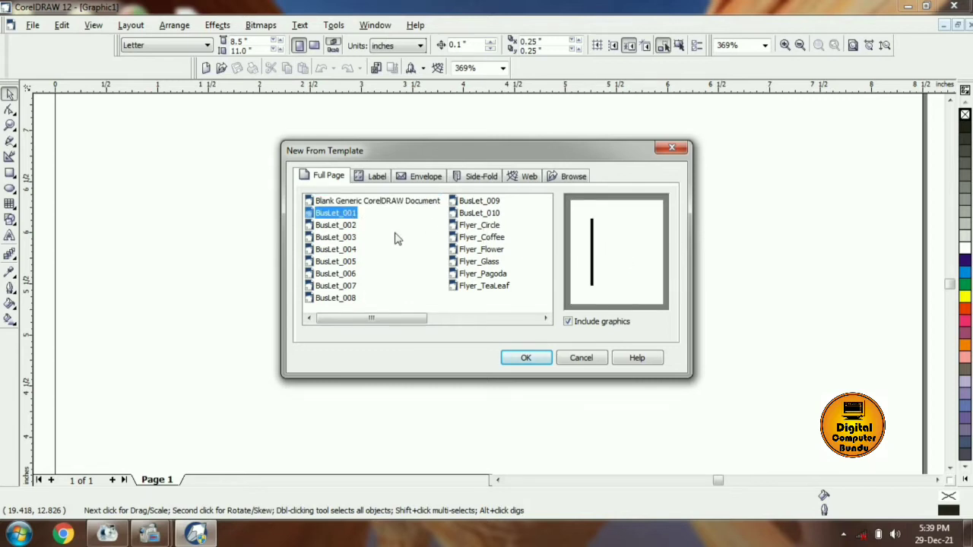
{"action": "left_click", "coordinate": [346, 226]}
{"action": "left_click", "coordinate": [344, 239]}
{"action": "left_click", "coordinate": [343, 250]}
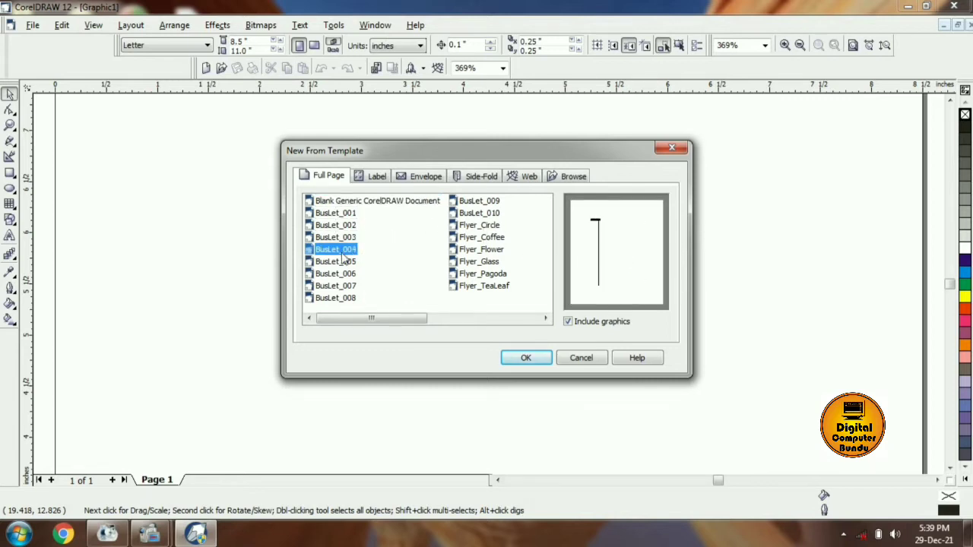
{"action": "left_click", "coordinate": [347, 263]}
{"action": "left_click", "coordinate": [348, 274]}
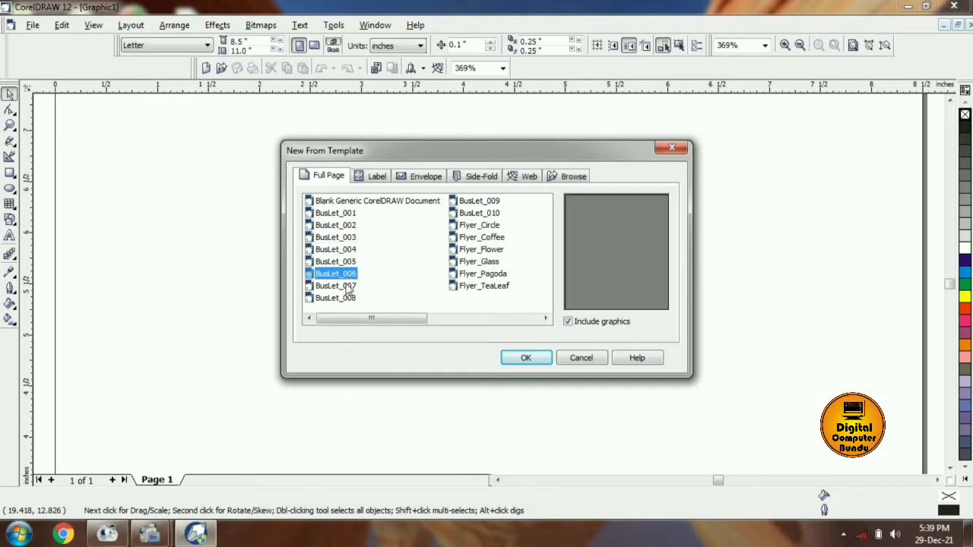
{"action": "left_click", "coordinate": [349, 287]}
{"action": "left_click", "coordinate": [349, 298]}
{"action": "left_click", "coordinate": [486, 202]}
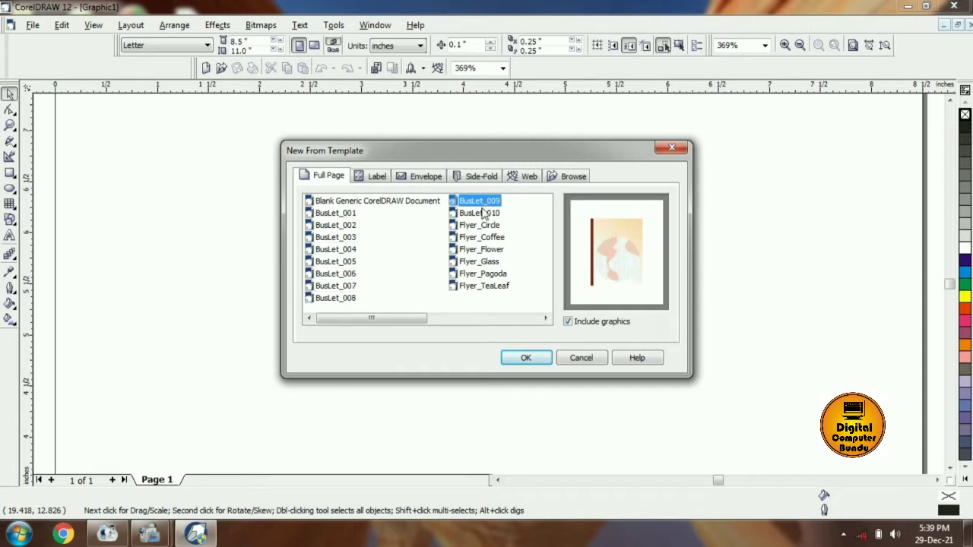
{"action": "left_click", "coordinate": [484, 215]}
{"action": "left_click", "coordinate": [484, 226]}
{"action": "left_click", "coordinate": [484, 239]}
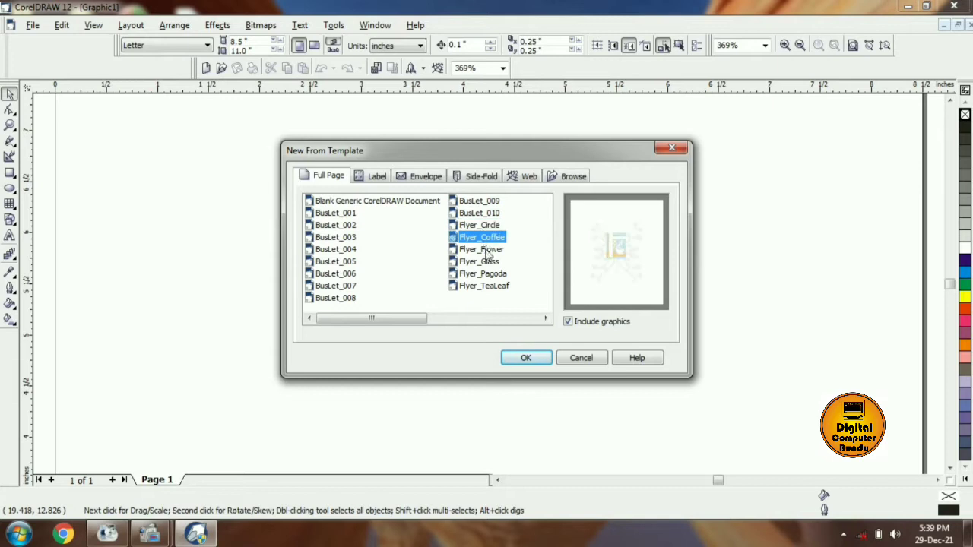
{"action": "left_click", "coordinate": [486, 250]}
{"action": "left_click", "coordinate": [487, 262]}
{"action": "left_click", "coordinate": [488, 275]}
{"action": "left_click", "coordinate": [489, 286]}
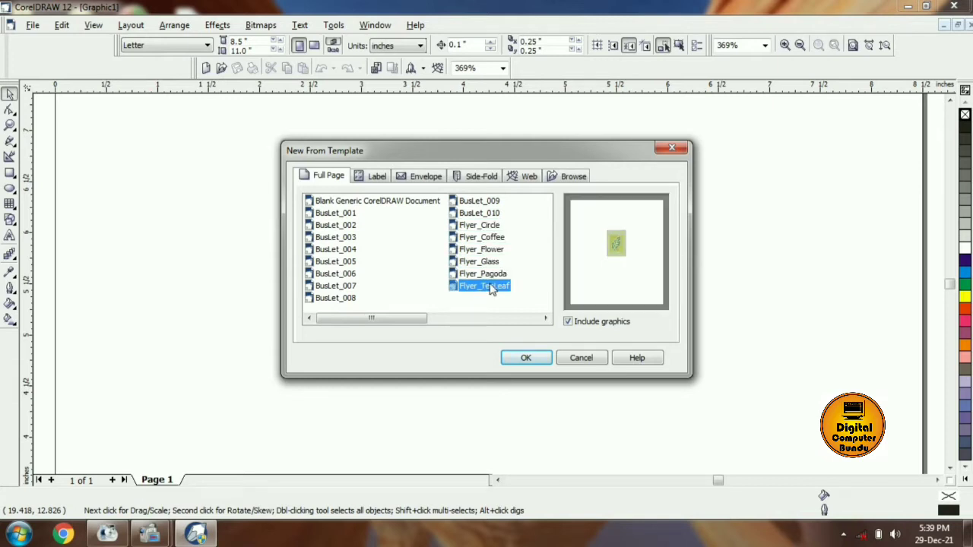
Preview the label templates BusCrd_001, BusCrd_002, BusCrd_004 and BusCrd_006
{"action": "left_click", "coordinate": [365, 177]}
{"action": "left_click", "coordinate": [336, 213]}
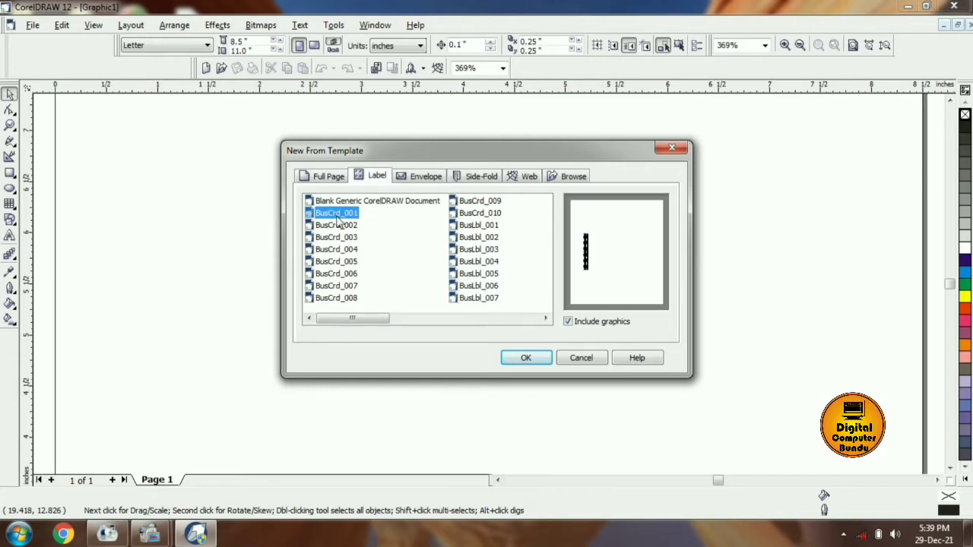
{"action": "left_click", "coordinate": [336, 225]}
{"action": "left_click", "coordinate": [336, 250]}
{"action": "left_click", "coordinate": [342, 273]}
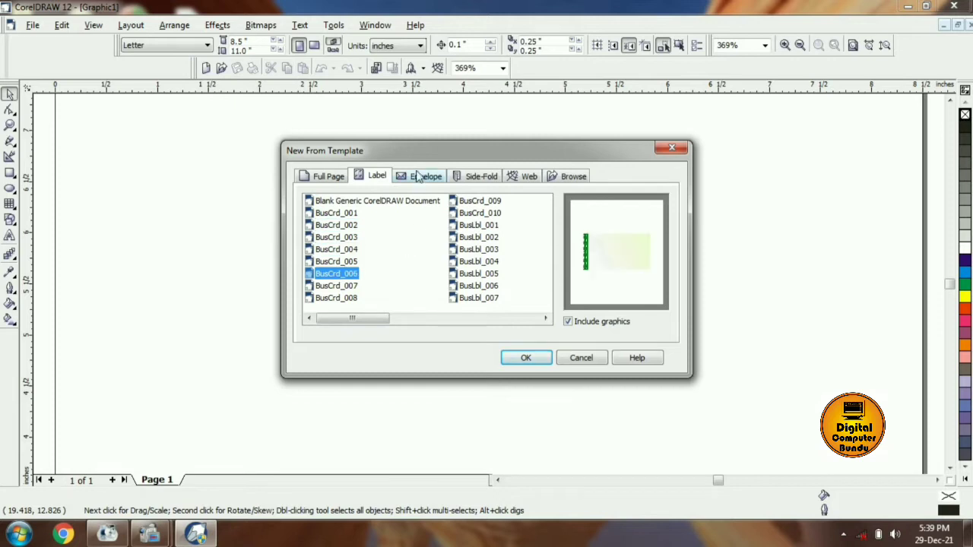
Browse the envelope templates and create the document from buttrfly_env
{"action": "left_click", "coordinate": [421, 176]}
{"action": "left_click", "coordinate": [466, 202]}
{"action": "left_click", "coordinate": [471, 238]}
{"action": "left_click", "coordinate": [473, 261]}
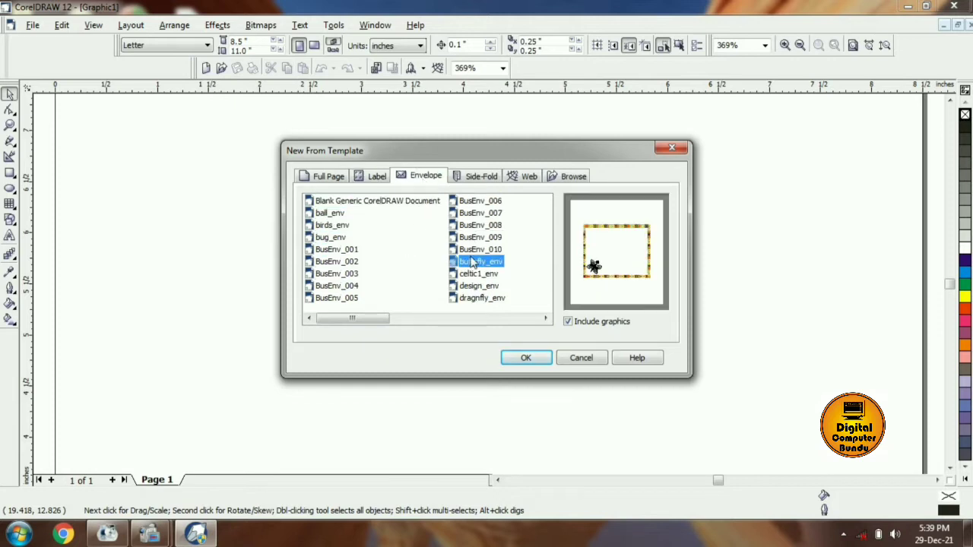
{"action": "left_click", "coordinate": [527, 358]}
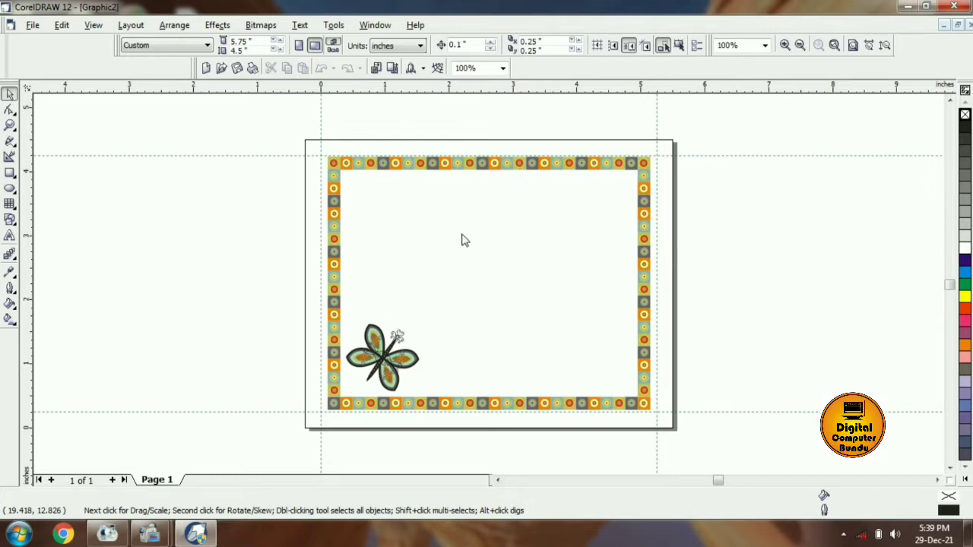
{"action": "left_click", "coordinate": [9, 236]}
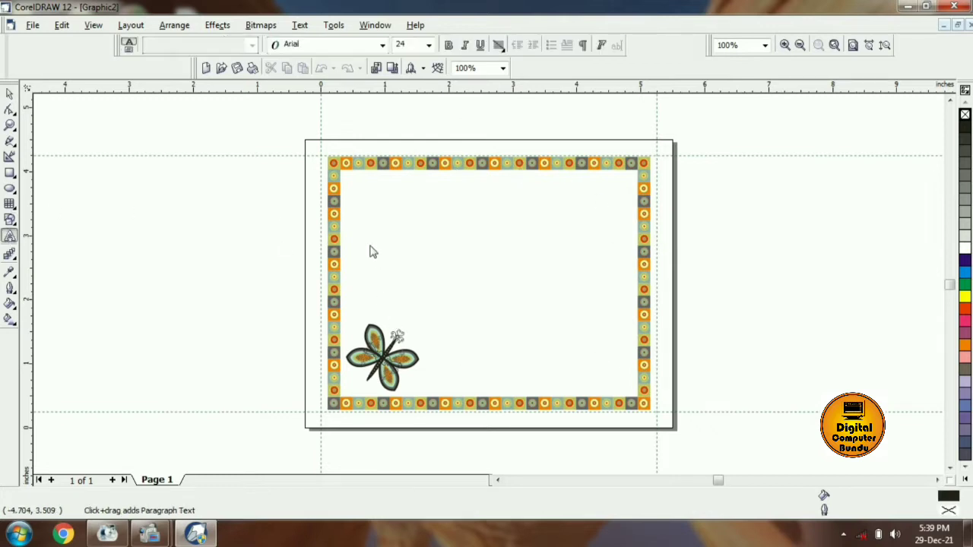
{"action": "left_click_drag", "start_coordinate": [343, 189], "coordinate": [471, 244]}
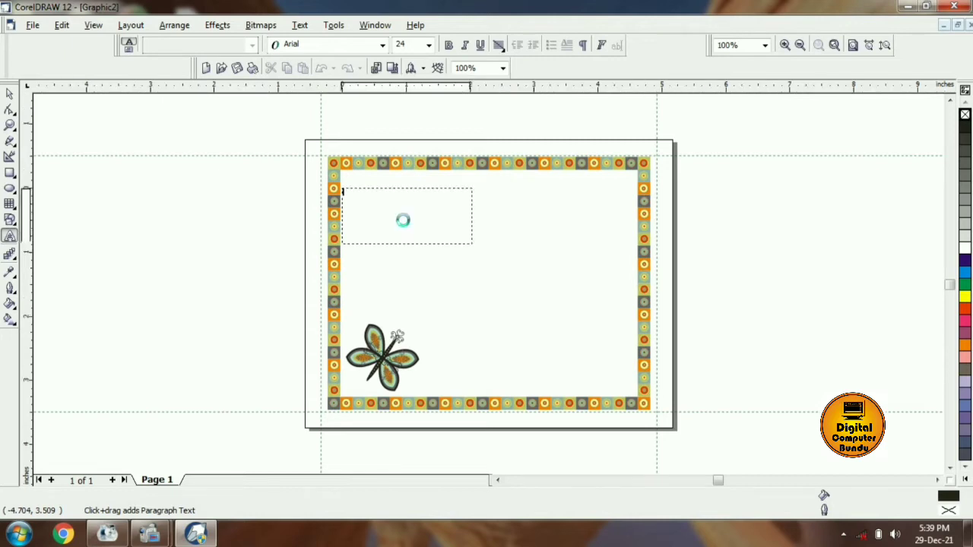
{"action": "left_click", "coordinate": [11, 91]}
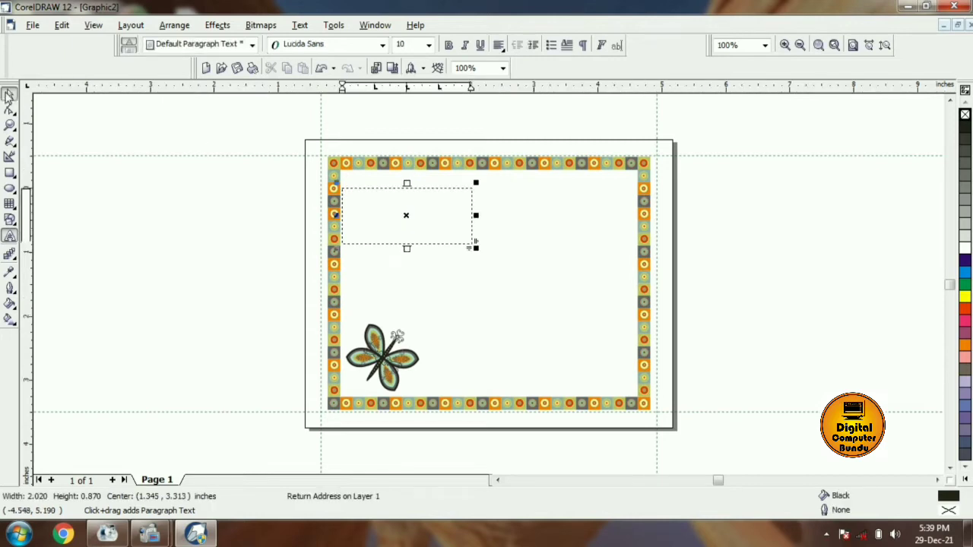
{"action": "left_click", "coordinate": [59, 108]}
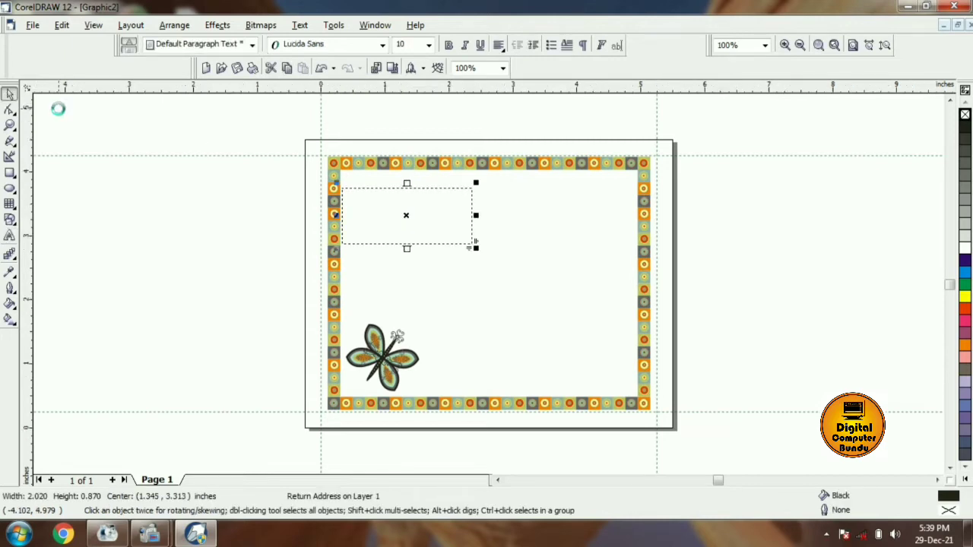
Add the artistic text "Happy Birthday" in the upper part of the bordered area
{"action": "left_click", "coordinate": [10, 236]}
{"action": "left_click", "coordinate": [403, 218]}
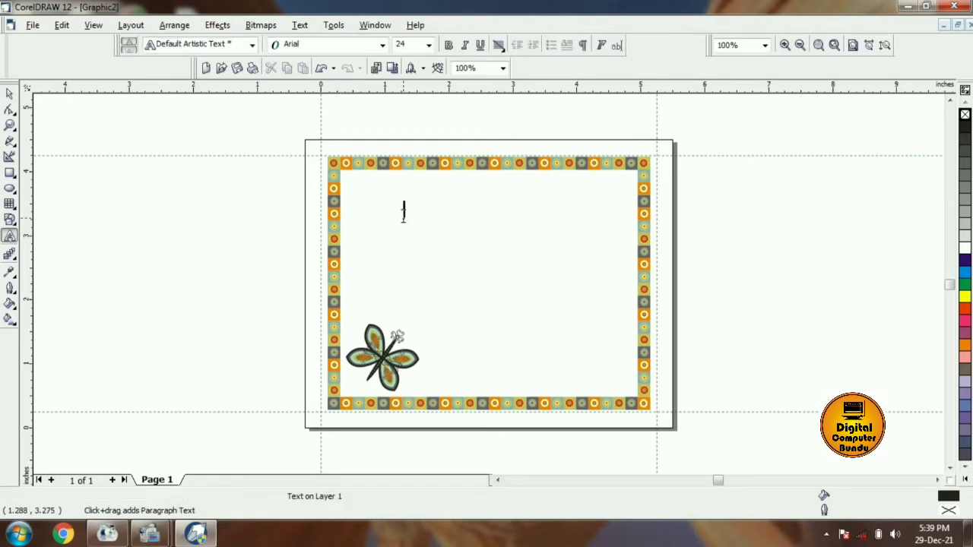
{"action": "type", "text": "Happy"}
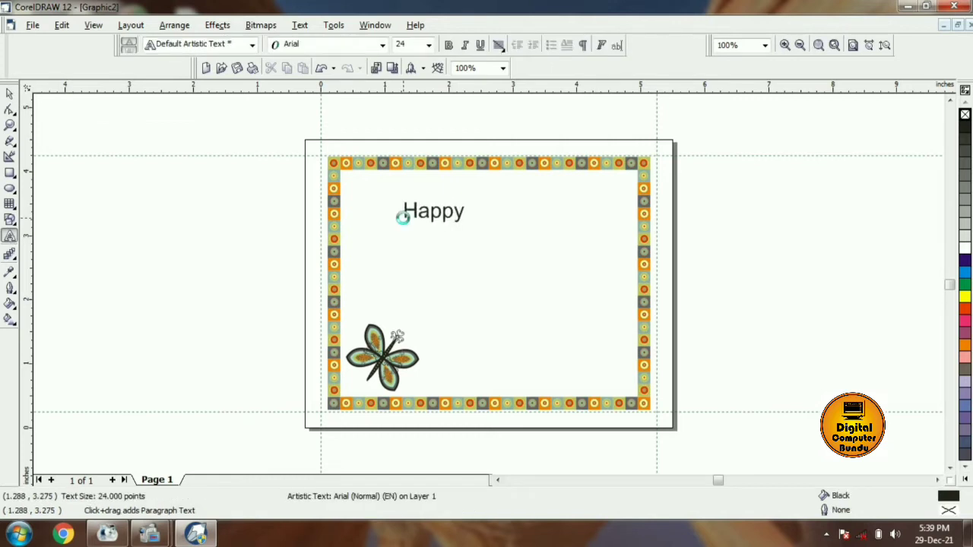
{"action": "type", "text": " Birthday"}
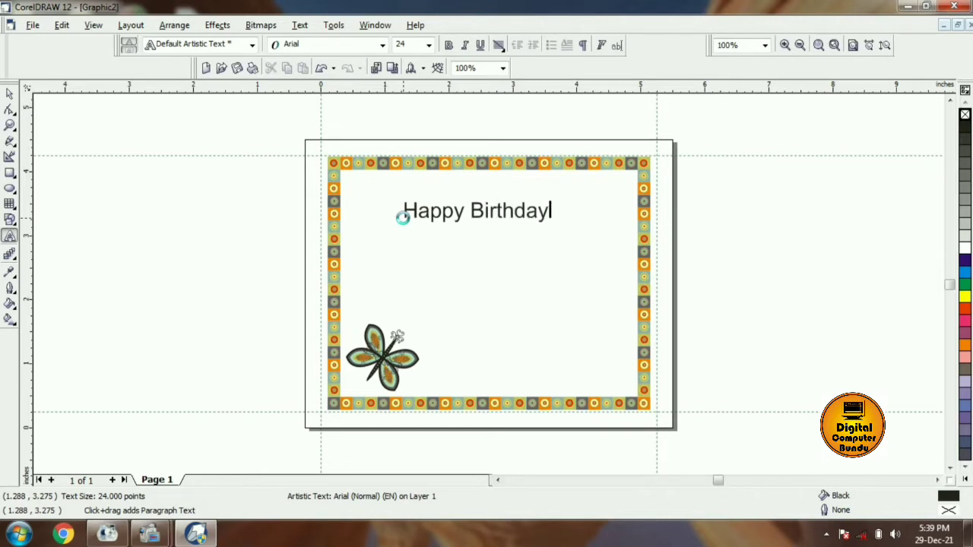
Set the font of the "Happy Birthday" text to Berlin Sans FB Demi
{"action": "left_click", "coordinate": [10, 92]}
{"action": "left_click", "coordinate": [383, 45]}
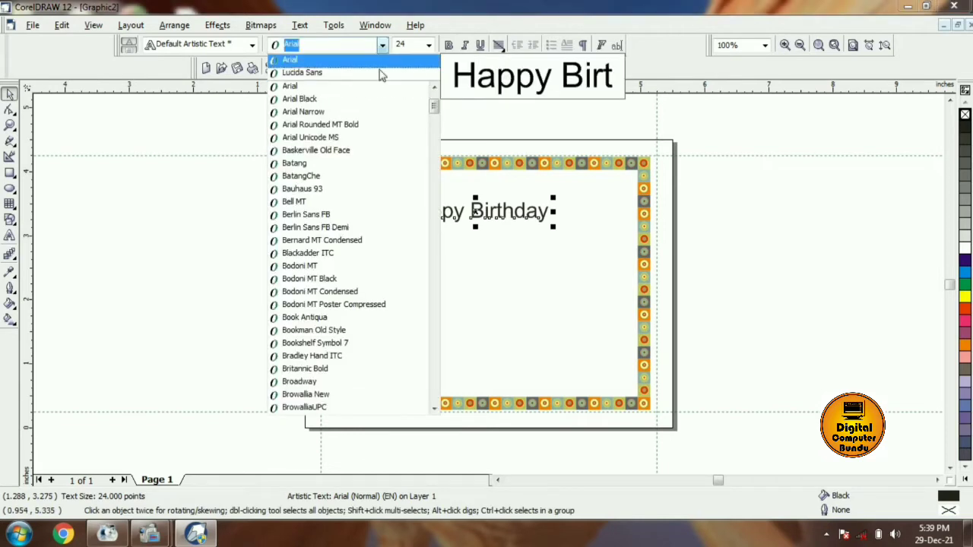
{"action": "left_click", "coordinate": [376, 231]}
Enlarge the "Happy Birthday" heading to about 36.7 pt across the inside of the border and fill it red-orange
{"action": "left_click_drag", "start_coordinate": [561, 227], "coordinate": [608, 237]}
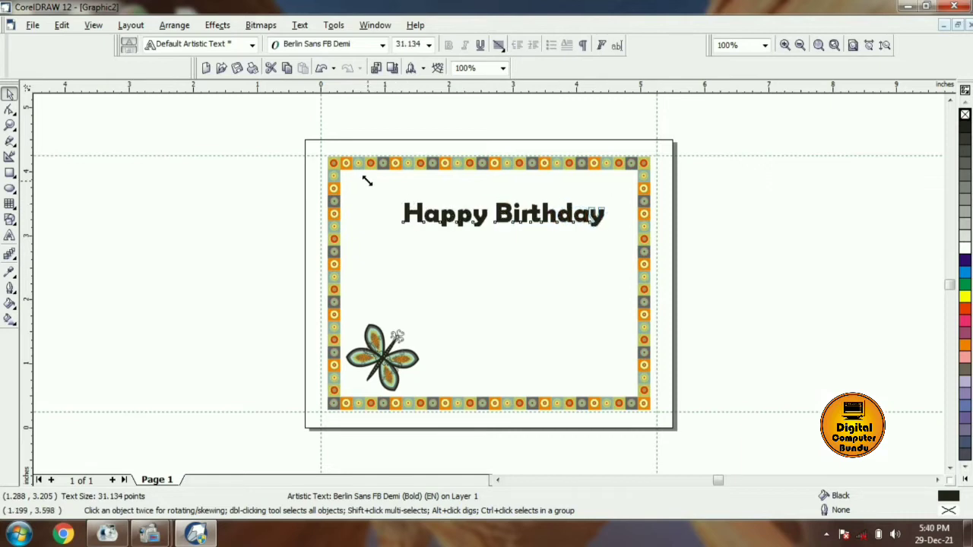
{"action": "left_click_drag", "start_coordinate": [367, 180], "coordinate": [361, 176]}
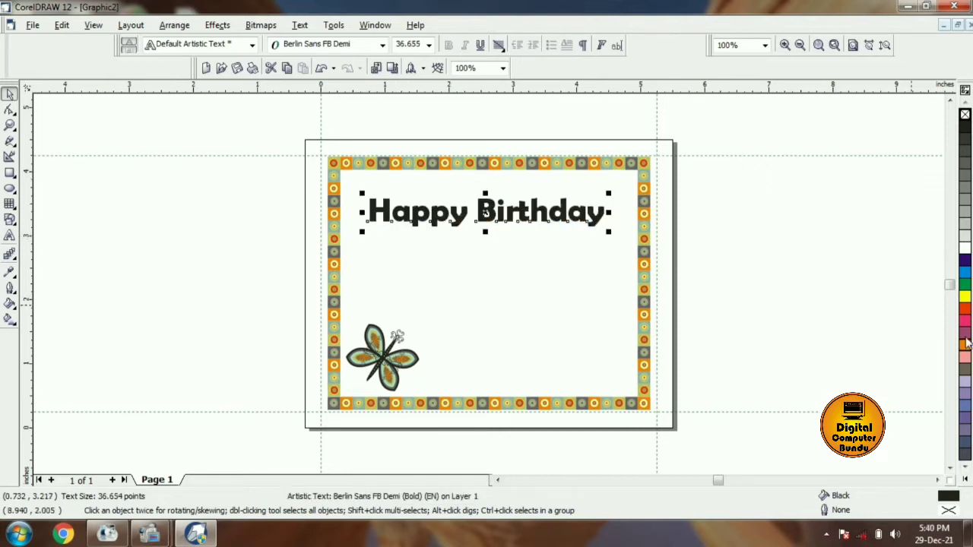
{"action": "left_click", "coordinate": [964, 308]}
{"action": "left_click", "coordinate": [817, 244]}
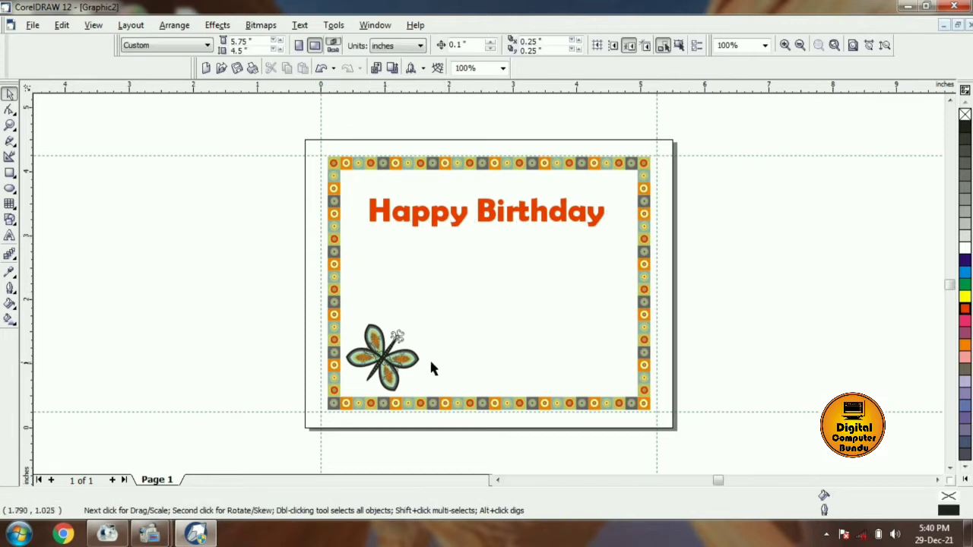
Add the artistic text "Best wishes" in the lower part of the card, beside the butterfly
{"action": "left_click", "coordinate": [10, 236]}
{"action": "left_click", "coordinate": [493, 344]}
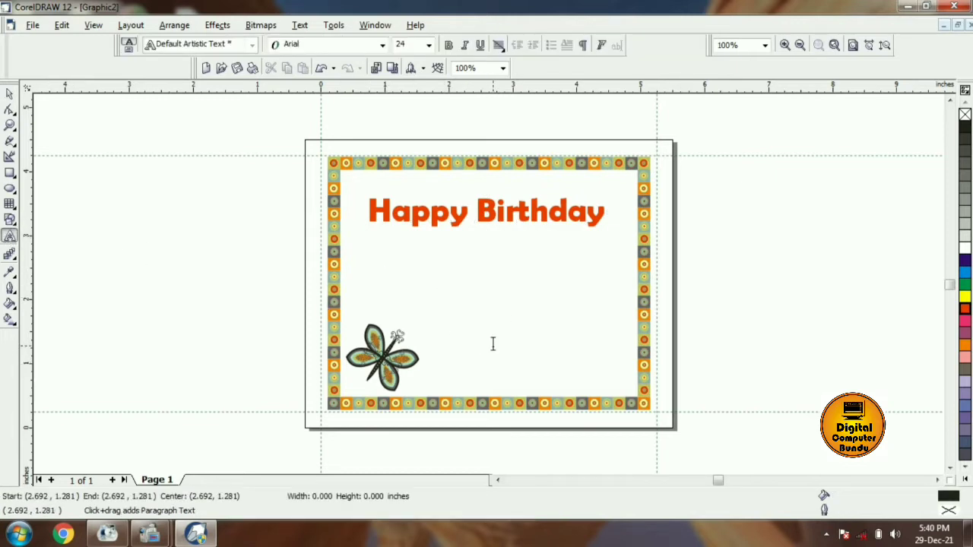
{"action": "type", "text": "be"}
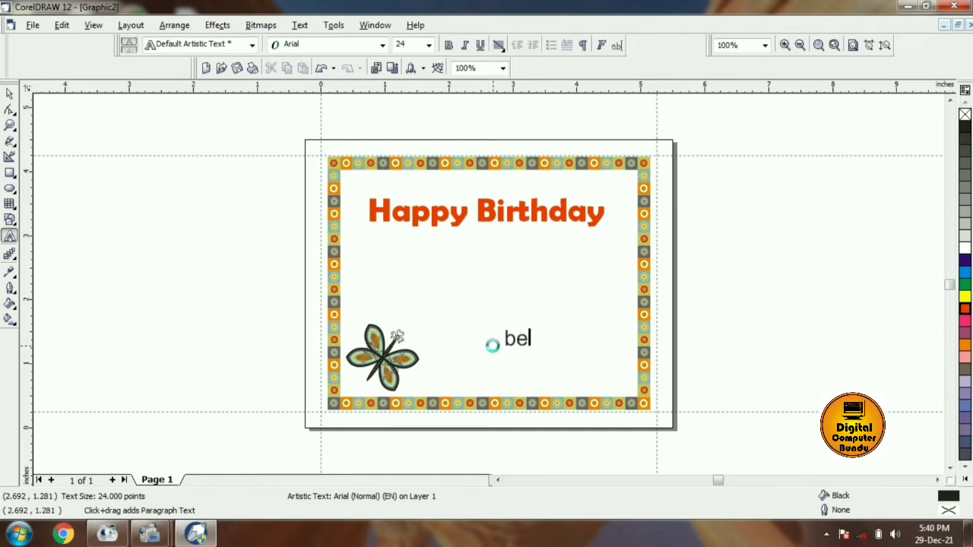
{"action": "type", "text": "st wishes"}
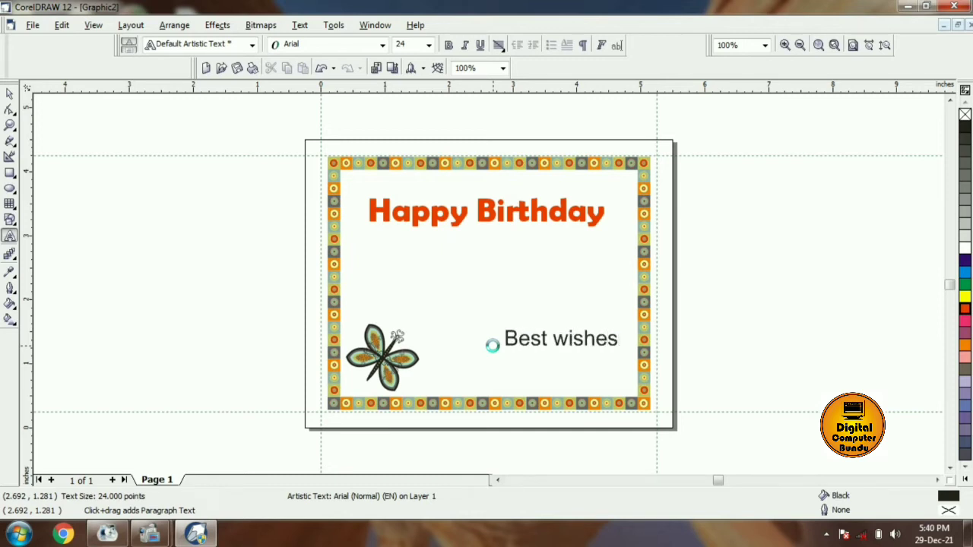
Move the "Best wishes" text slightly down and left, and shrink it to about 17.5 pt
{"action": "key", "text": "ctrl+space"}
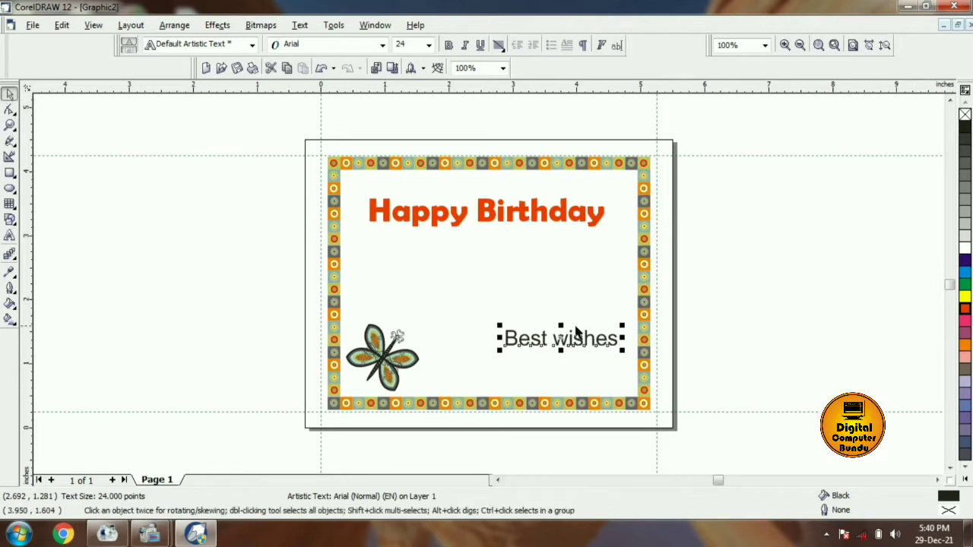
{"action": "left_click_drag", "start_coordinate": [561, 338], "coordinate": [538, 352]}
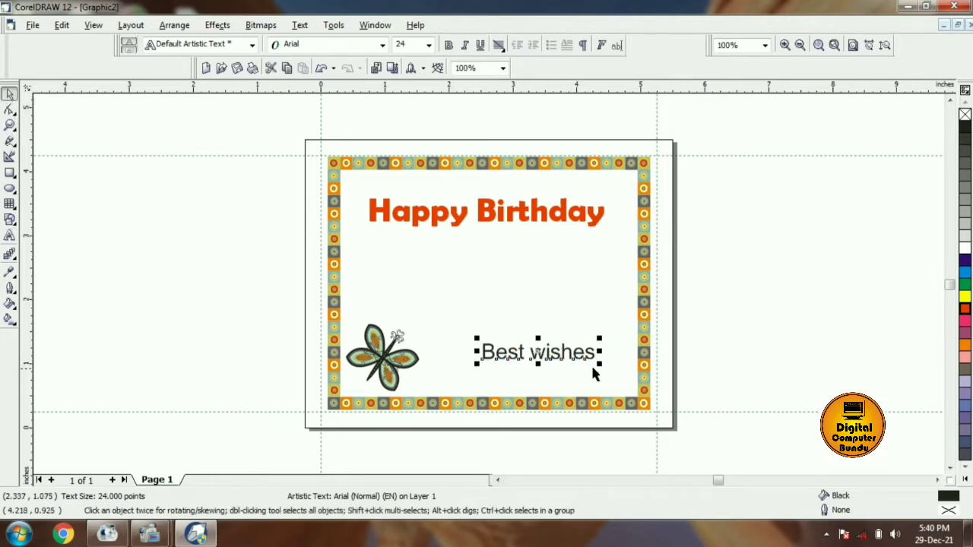
{"action": "left_click_drag", "start_coordinate": [599, 366], "coordinate": [569, 359]}
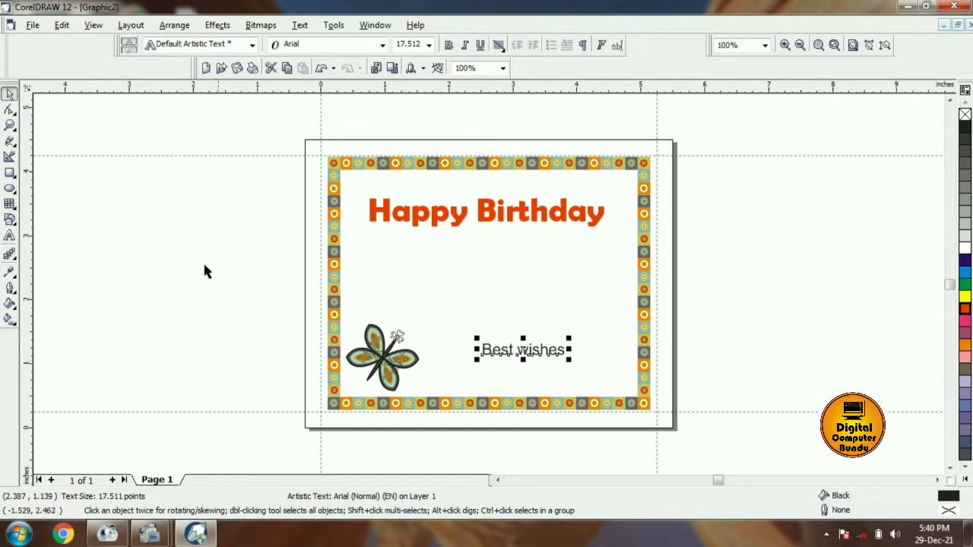
{"action": "left_click", "coordinate": [82, 225]}
Draw a horizontal line about 2.2 inches long beneath "Best wishes" with the Smart Drawing tool
{"action": "left_click", "coordinate": [10, 156]}
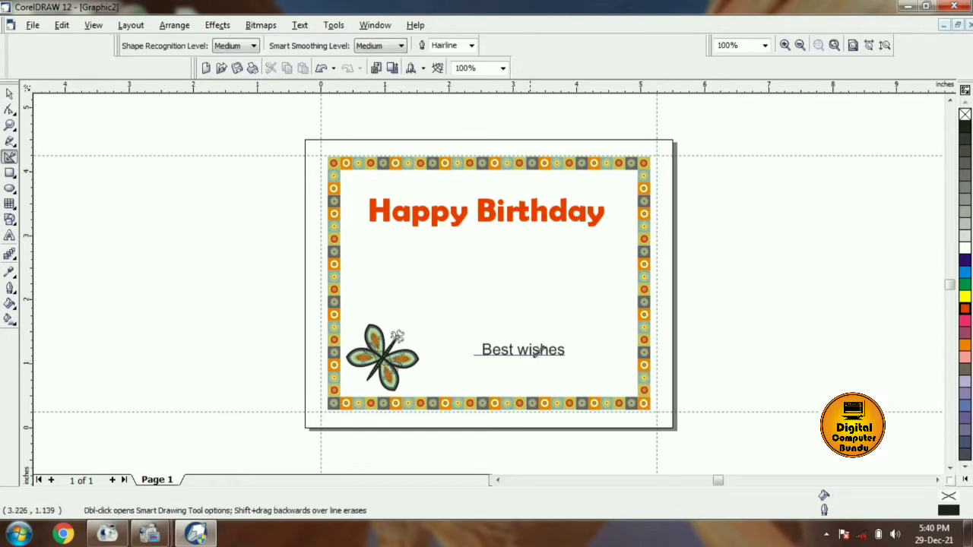
{"action": "left_click_drag", "start_coordinate": [484, 373], "coordinate": [631, 371]}
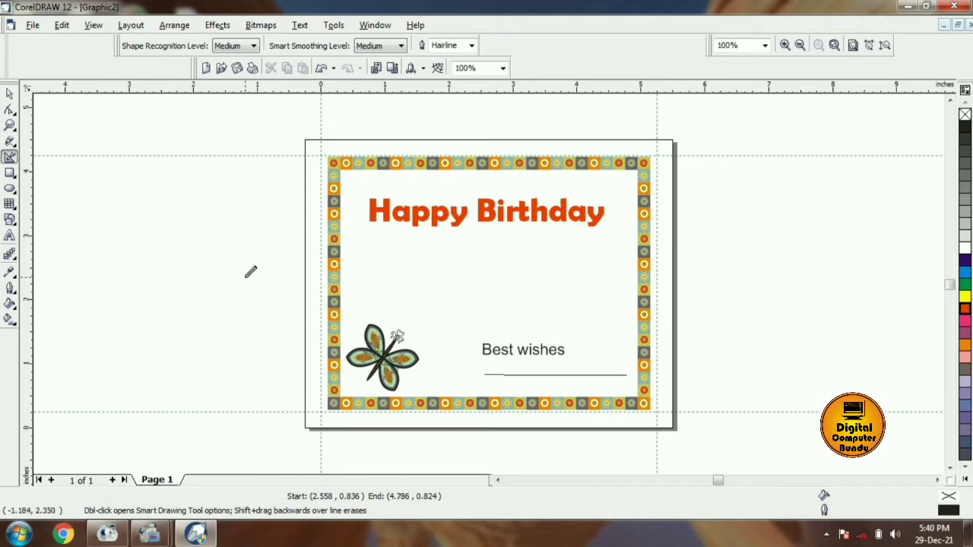
{"action": "left_click", "coordinate": [10, 94]}
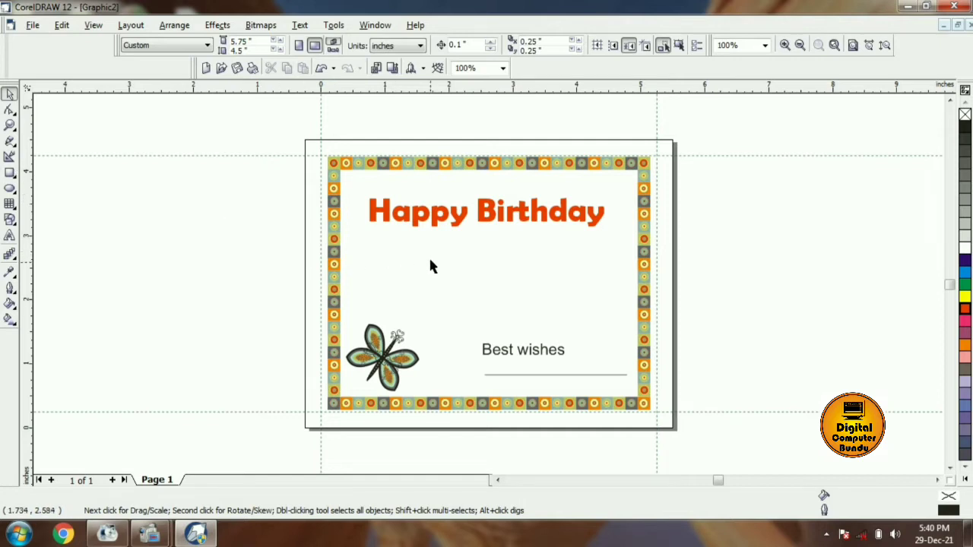
Spray the party-hats-and-streamers artistic media pattern across the middle of the card beneath "Happy Birthday"
{"action": "left_click", "coordinate": [11, 142]}
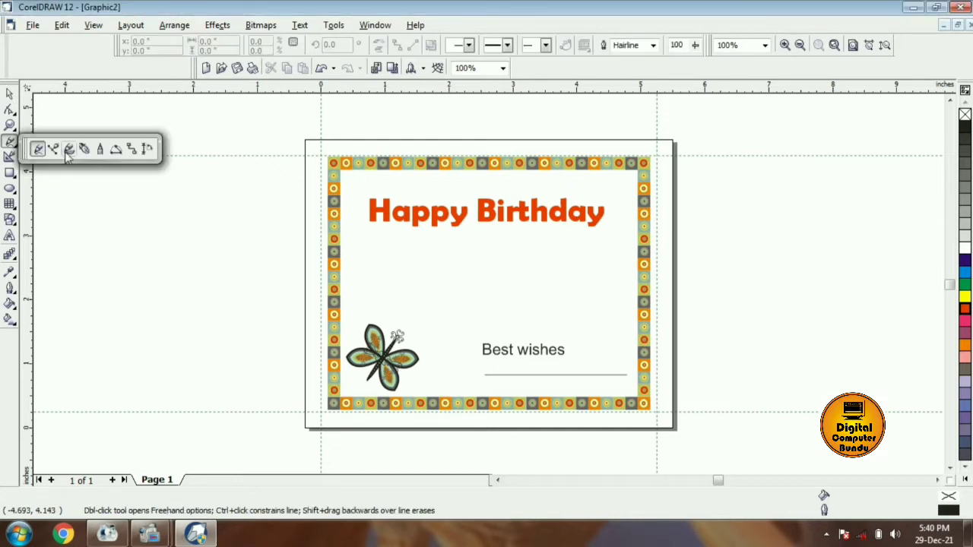
{"action": "left_click", "coordinate": [69, 150]}
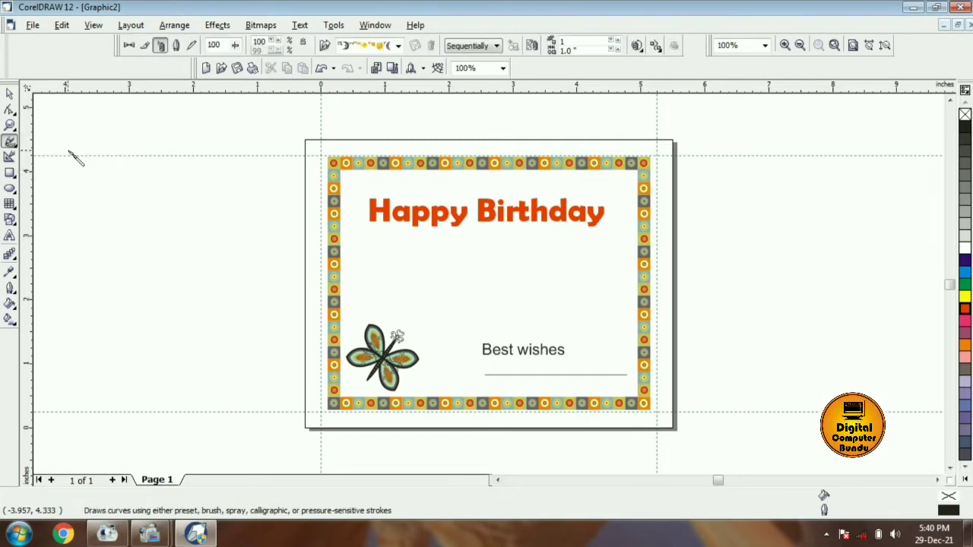
{"action": "left_click", "coordinate": [398, 46]}
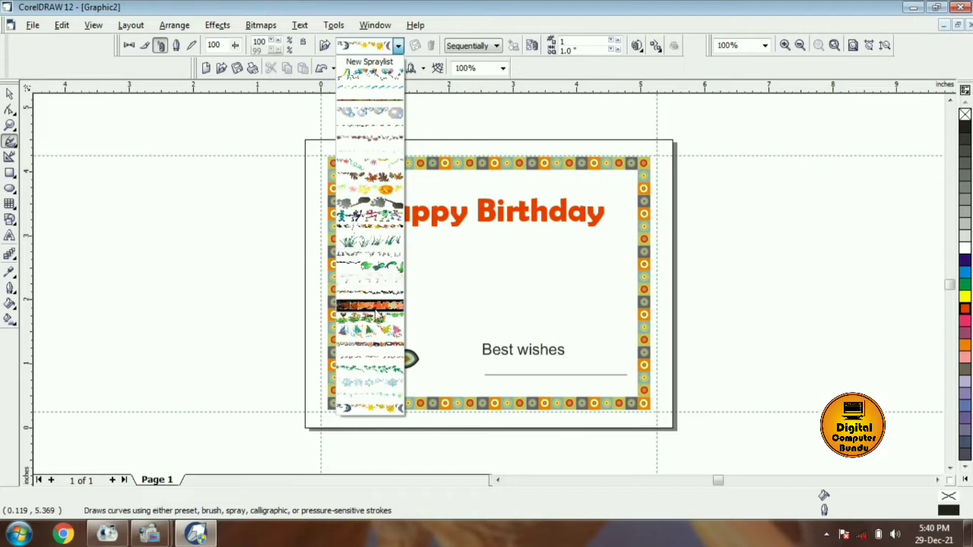
{"action": "left_click", "coordinate": [378, 335]}
{"action": "left_click_drag", "start_coordinate": [411, 283], "coordinate": [535, 303]}
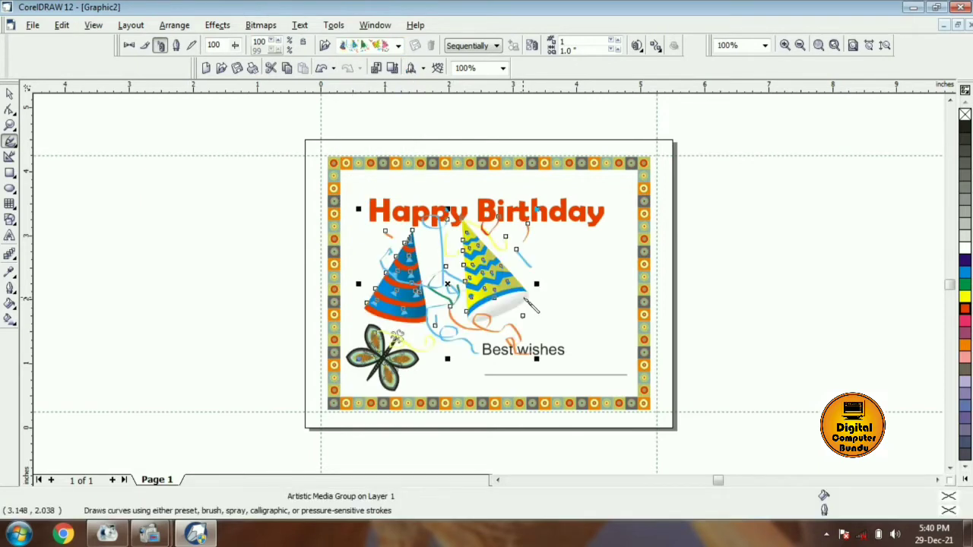
{"action": "left_click", "coordinate": [786, 235]}
Spray a yellow firework from the fireworks artistic media pattern and move it beside the yellow hat, above "Best wishes"
{"action": "left_click", "coordinate": [399, 46]}
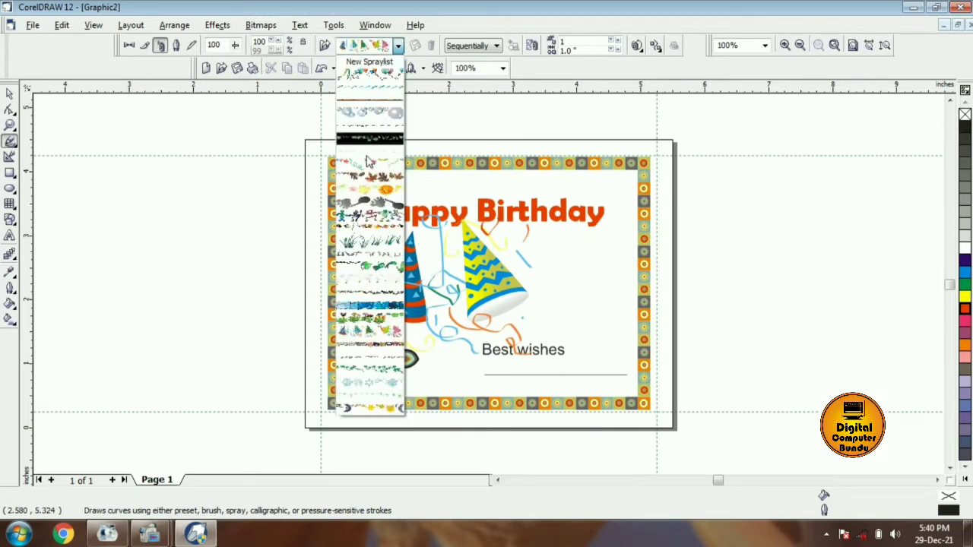
{"action": "left_click", "coordinate": [373, 196]}
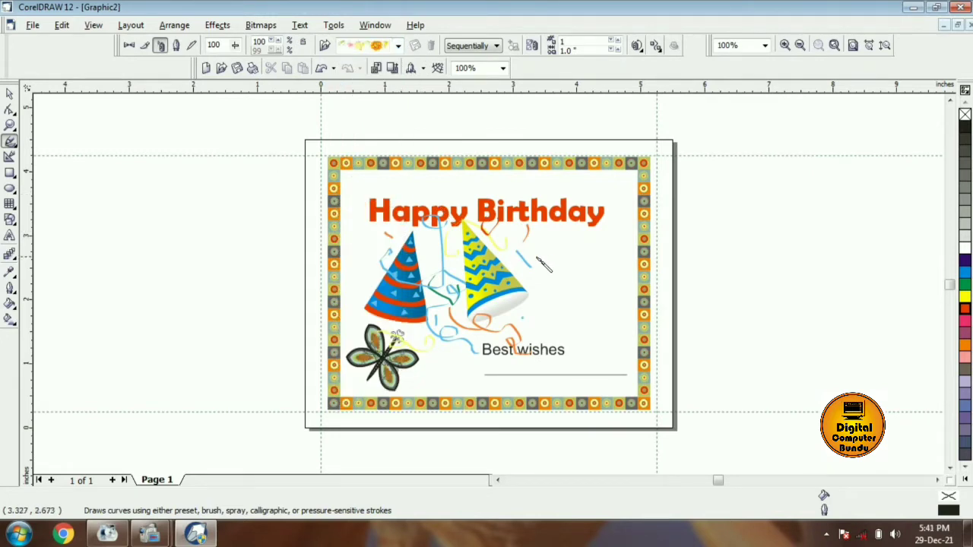
{"action": "left_click_drag", "start_coordinate": [553, 254], "coordinate": [606, 317]}
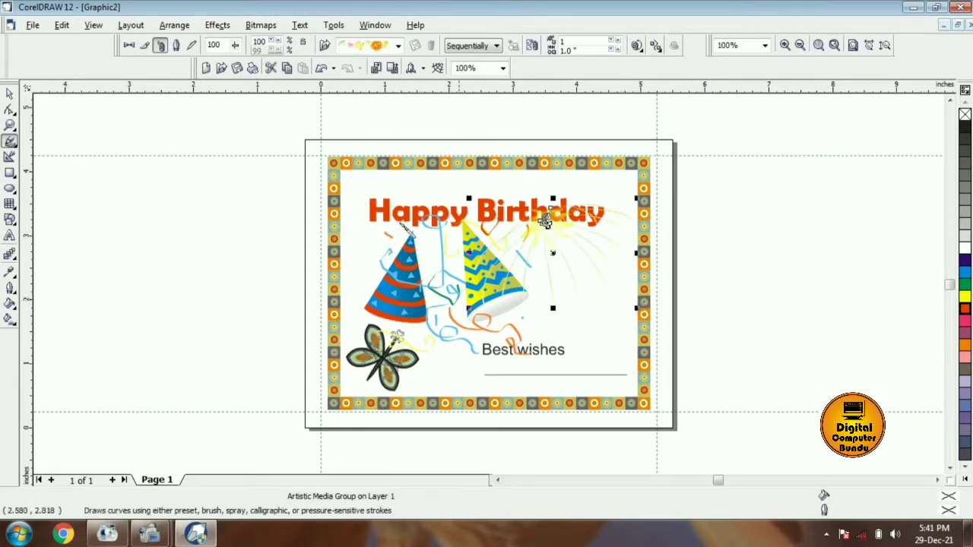
{"action": "left_click", "coordinate": [10, 93]}
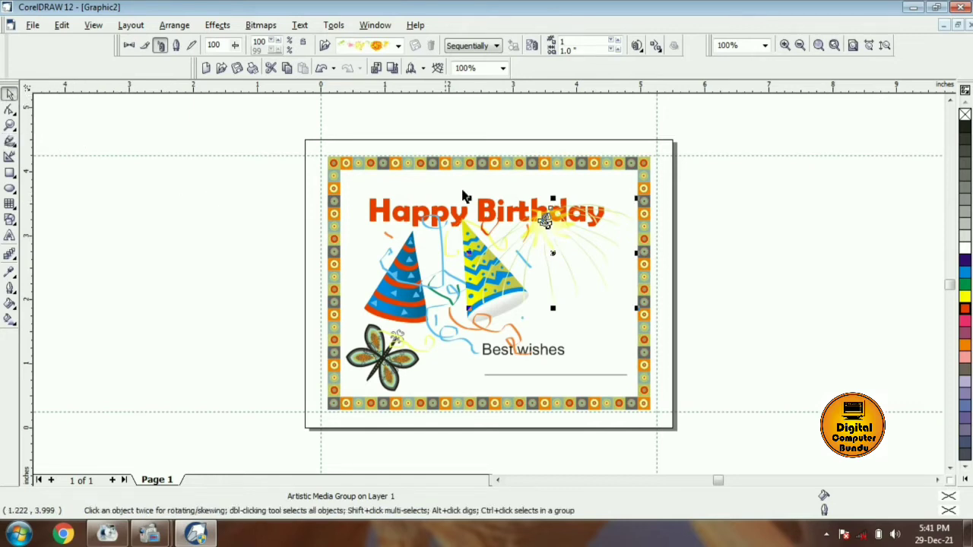
{"action": "left_click_drag", "start_coordinate": [545, 220], "coordinate": [574, 278]}
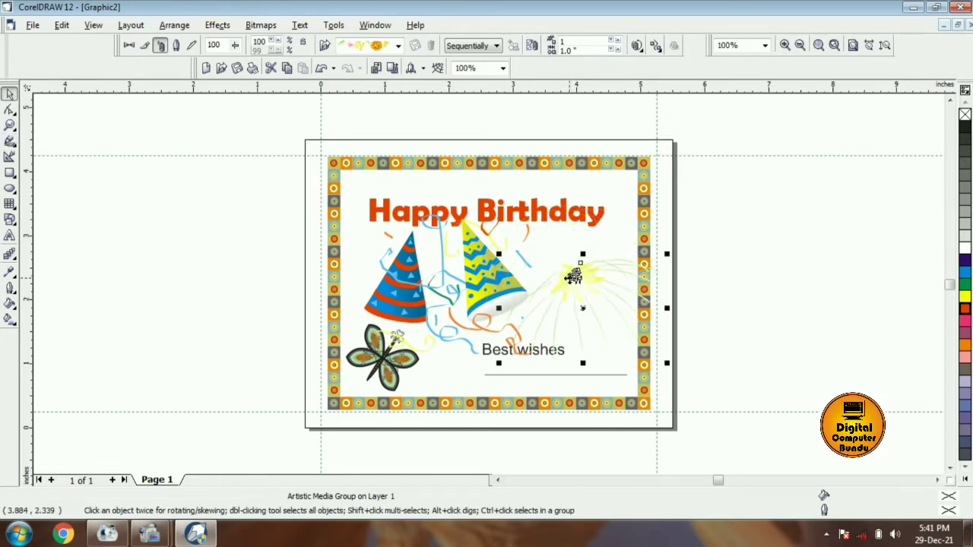
{"action": "left_click", "coordinate": [751, 230]}
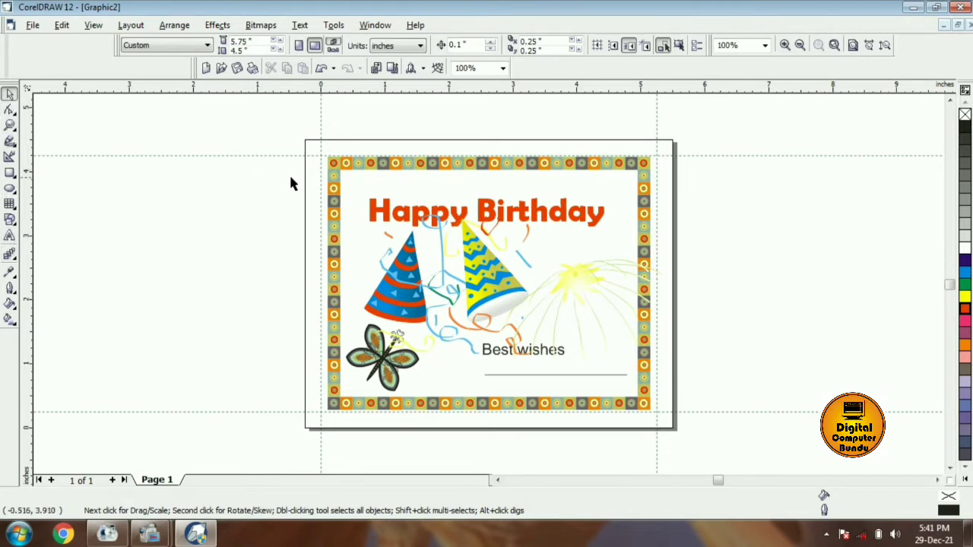
Save the card in My Documents as a CDR file named birthday
{"action": "left_click", "coordinate": [33, 25]}
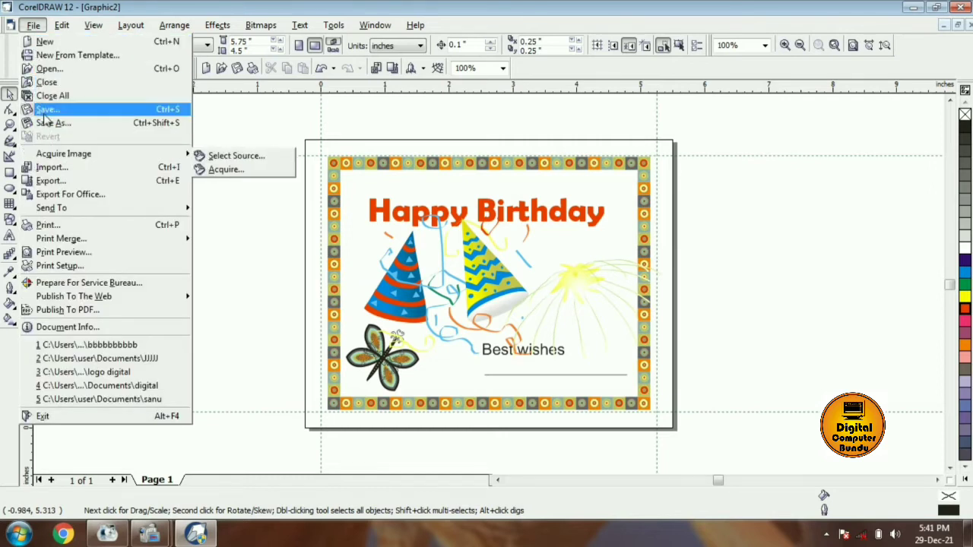
{"action": "left_click", "coordinate": [139, 114]}
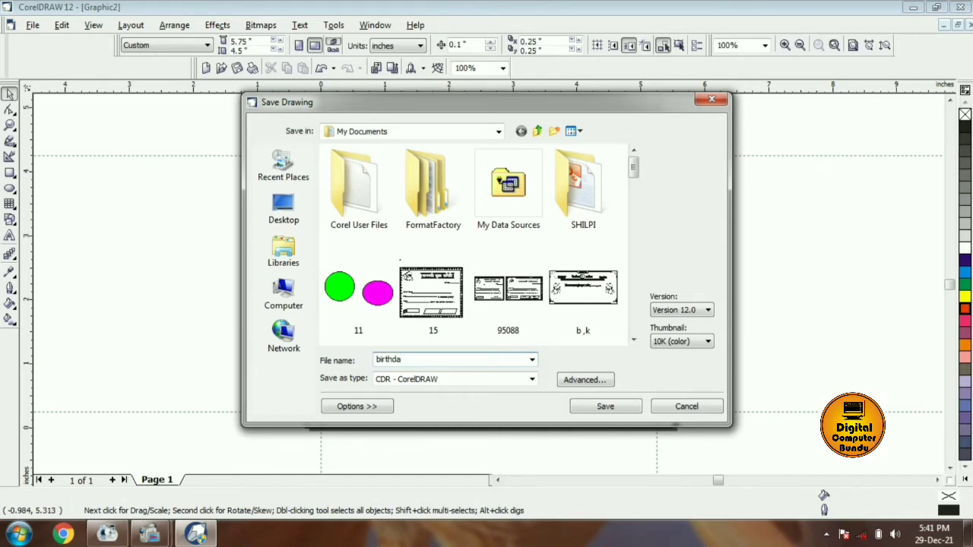
{"action": "key", "text": "Return"}
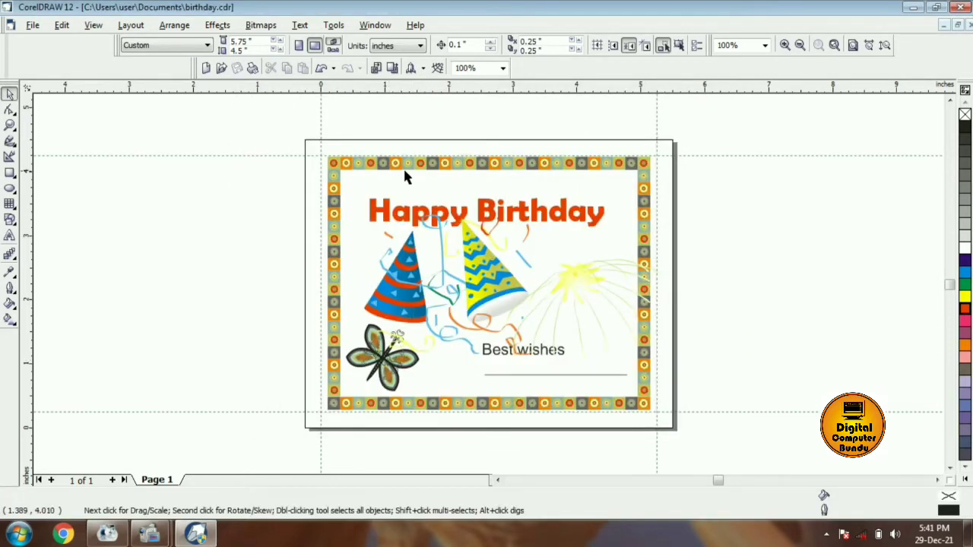
Save a second copy of the card in My Documents as birthday 01
{"action": "left_click", "coordinate": [32, 25]}
{"action": "left_click", "coordinate": [38, 122]}
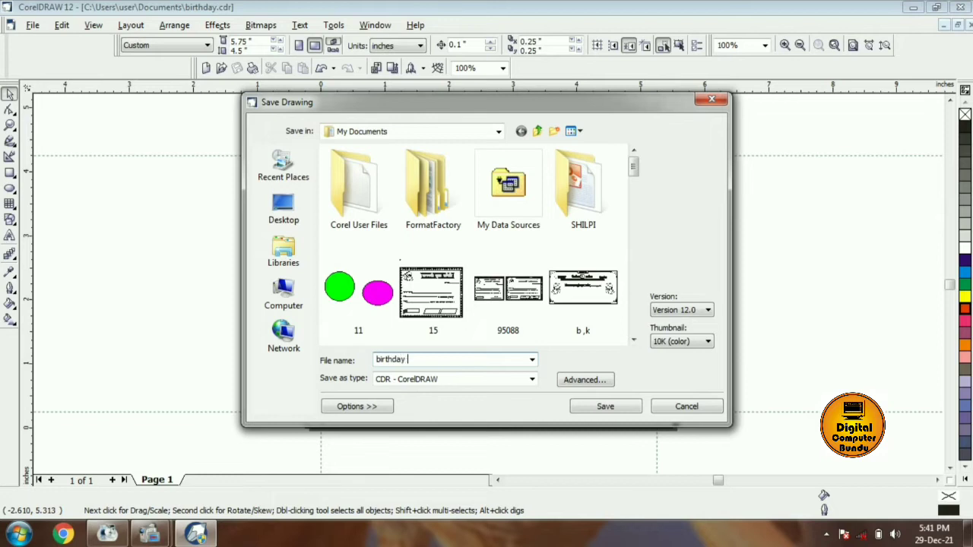
{"action": "key", "text": "Return"}
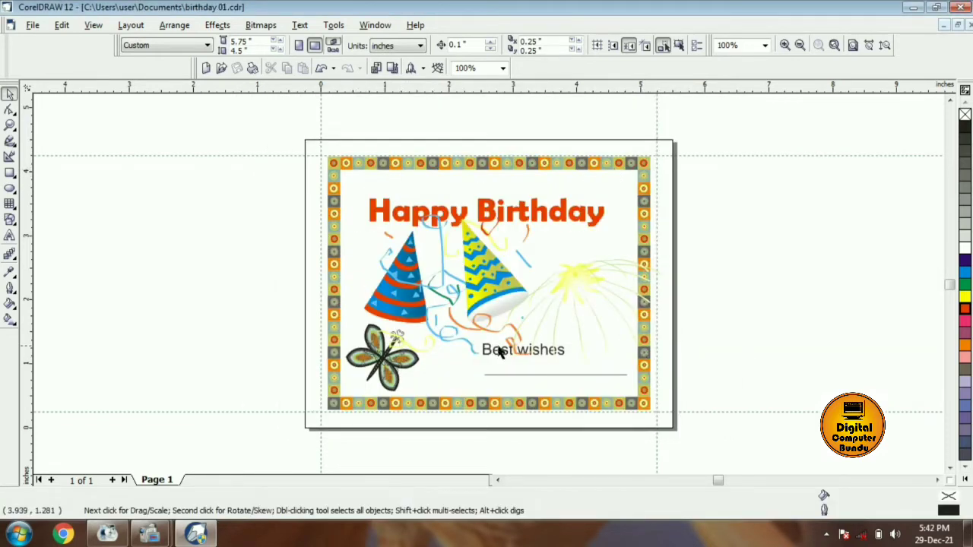
Export the card to the Desktop as a JPEG named birthday, at 300 dpi in RGB Color (24-bit)
{"action": "left_click", "coordinate": [32, 25]}
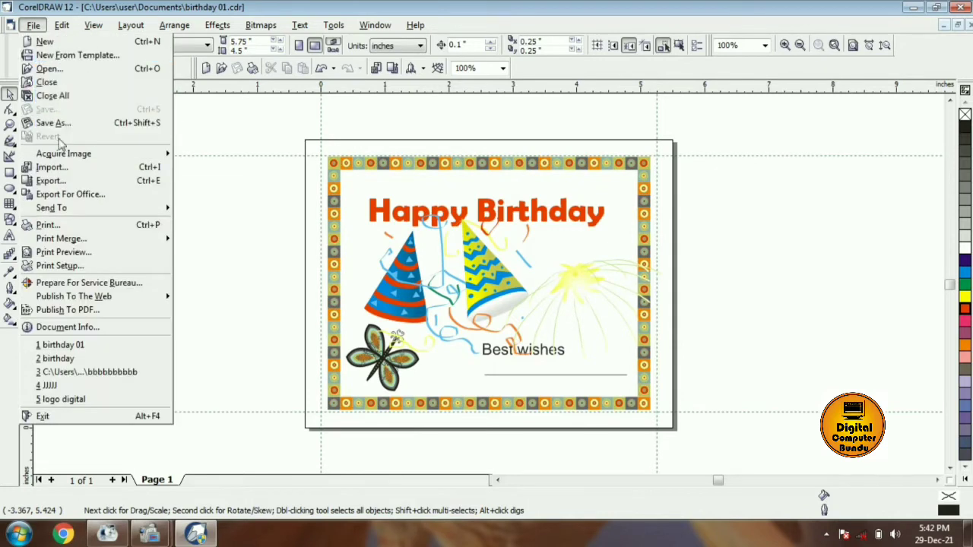
{"action": "left_click", "coordinate": [51, 183]}
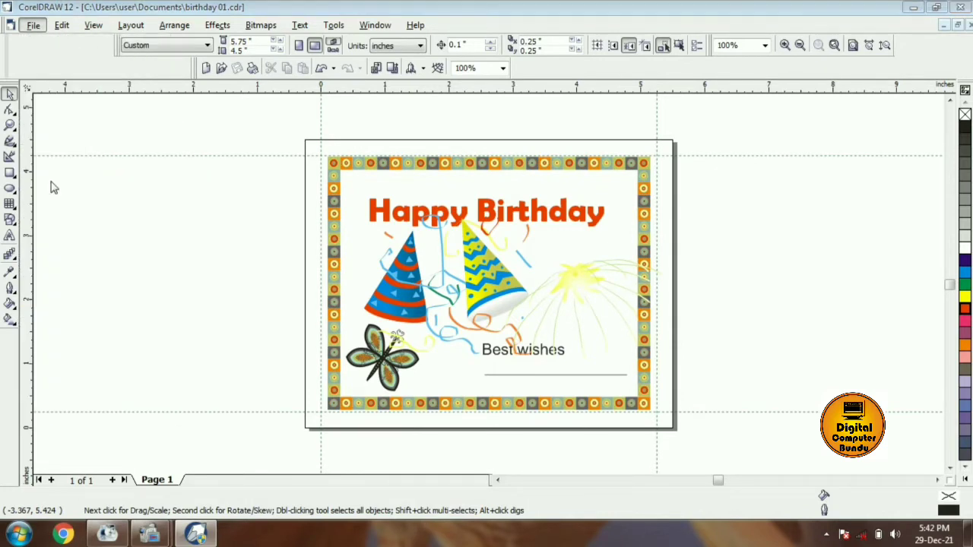
{"action": "left_click", "coordinate": [283, 209]}
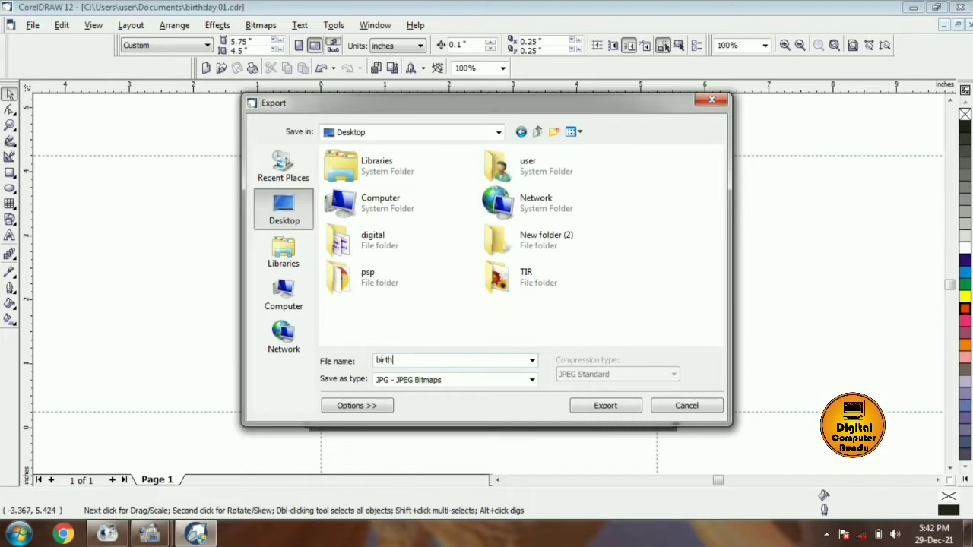
{"action": "left_click", "coordinate": [591, 409]}
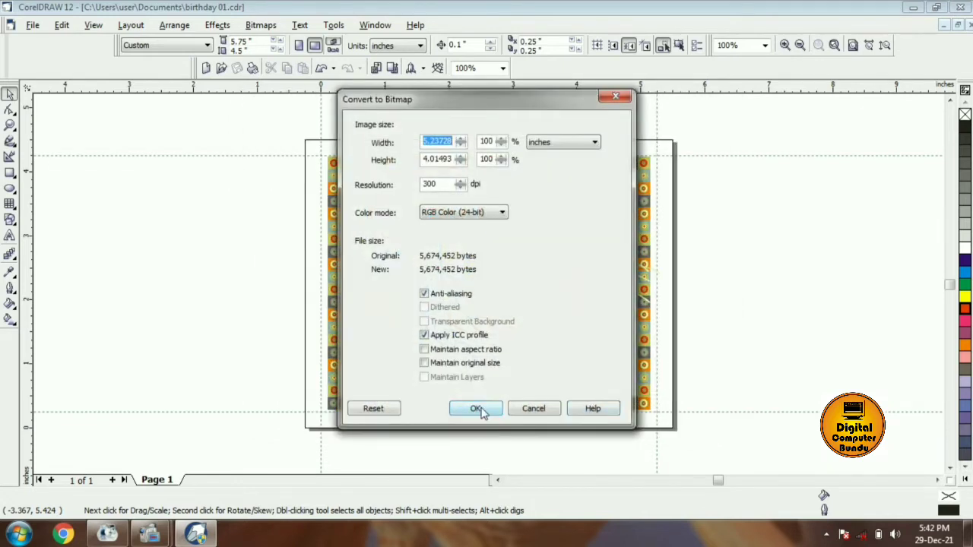
{"action": "left_click", "coordinate": [477, 409]}
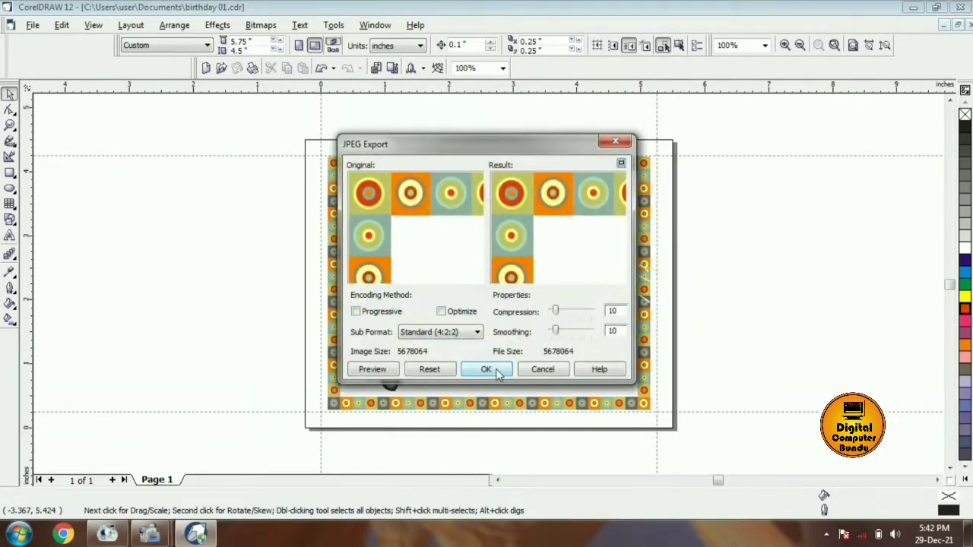
{"action": "left_click", "coordinate": [487, 369]}
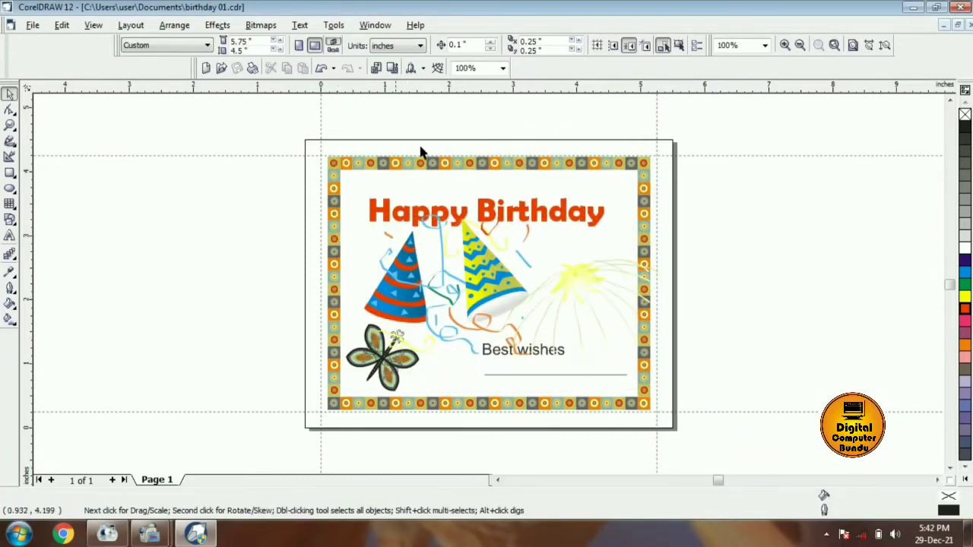
View the exported birthday image from the desktop, close it and return to CorelDRAW
{"action": "left_click", "coordinate": [913, 9]}
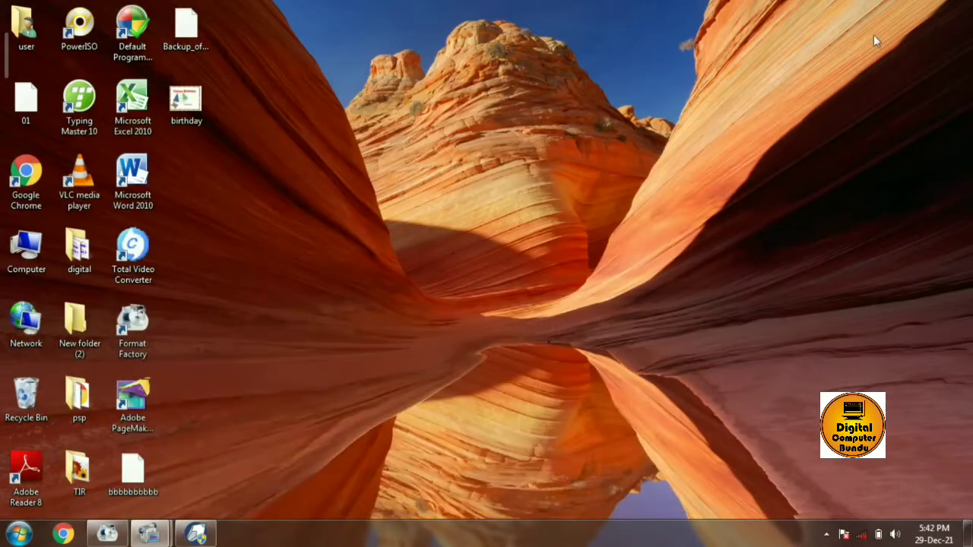
{"action": "double_click", "coordinate": [191, 105]}
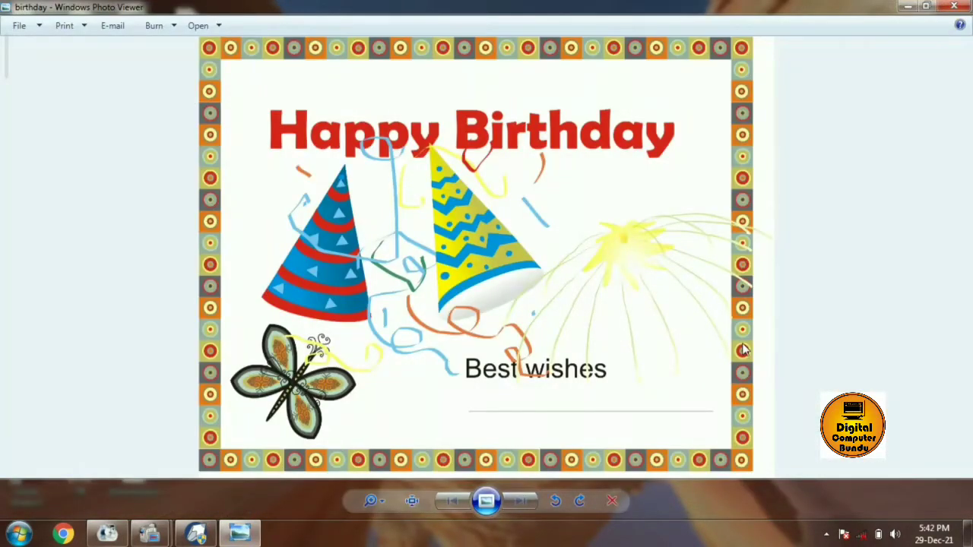
{"action": "left_click", "coordinate": [955, 6]}
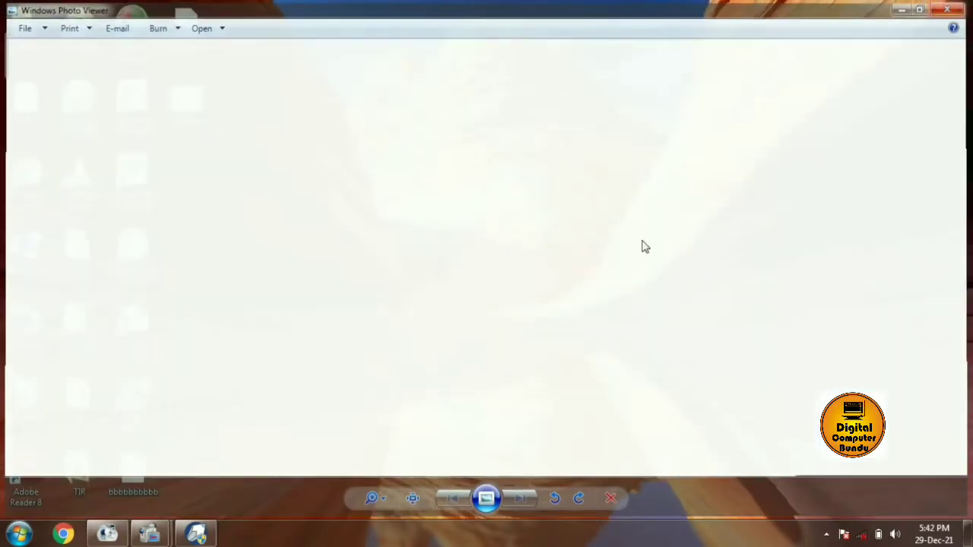
{"action": "left_click", "coordinate": [196, 533]}
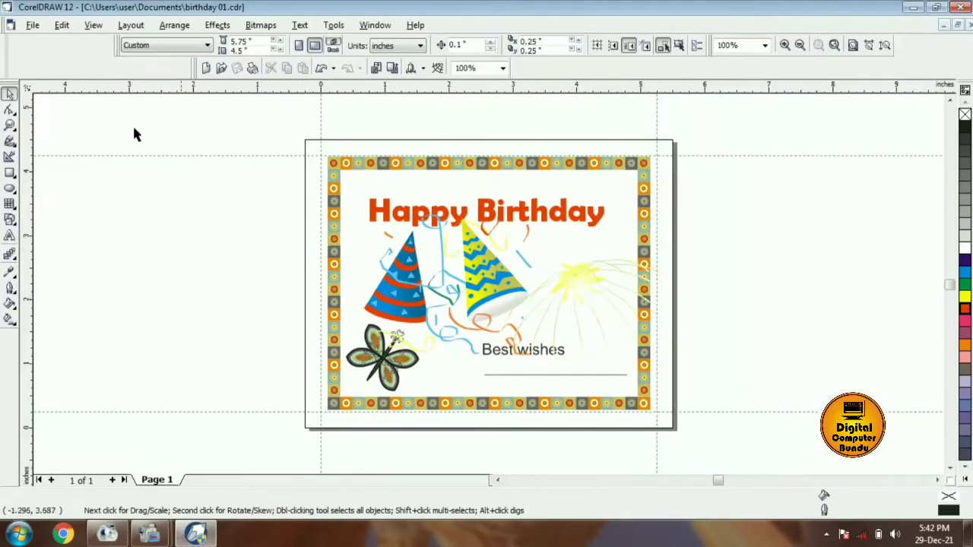
Import the portrait photo named 01 from the boy folder inside the photo folder
{"action": "left_click", "coordinate": [29, 25]}
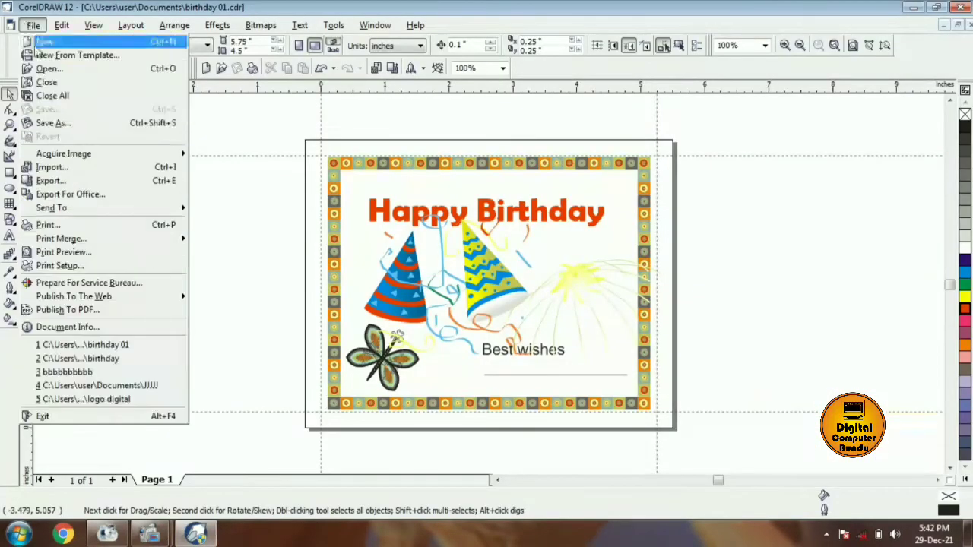
{"action": "left_click", "coordinate": [54, 168]}
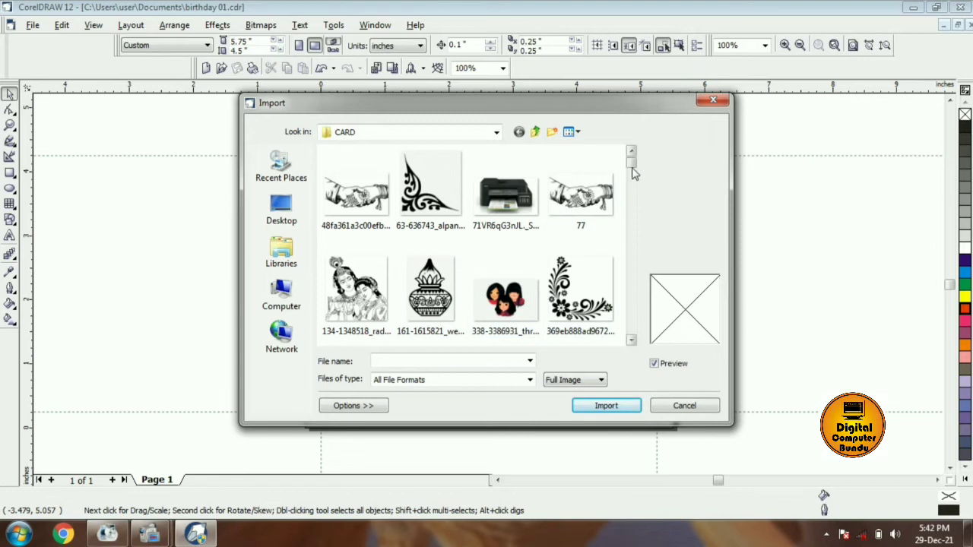
{"action": "left_click_drag", "start_coordinate": [631, 159], "coordinate": [637, 340]}
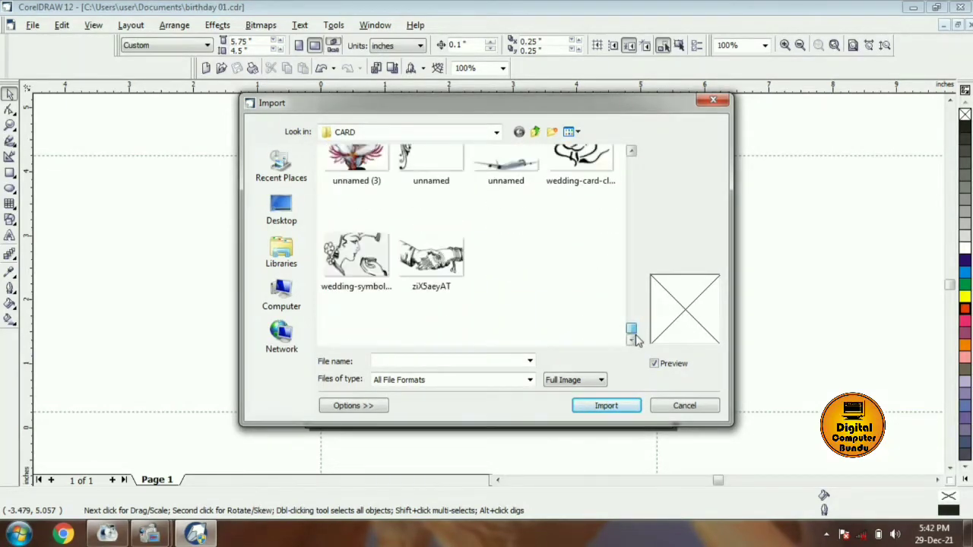
{"action": "left_click", "coordinate": [534, 131]}
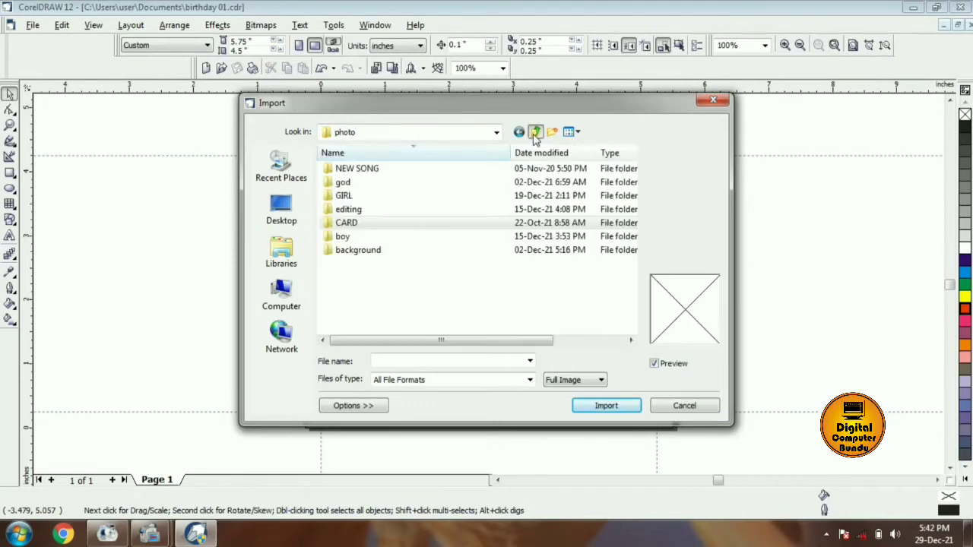
{"action": "double_click", "coordinate": [342, 236]}
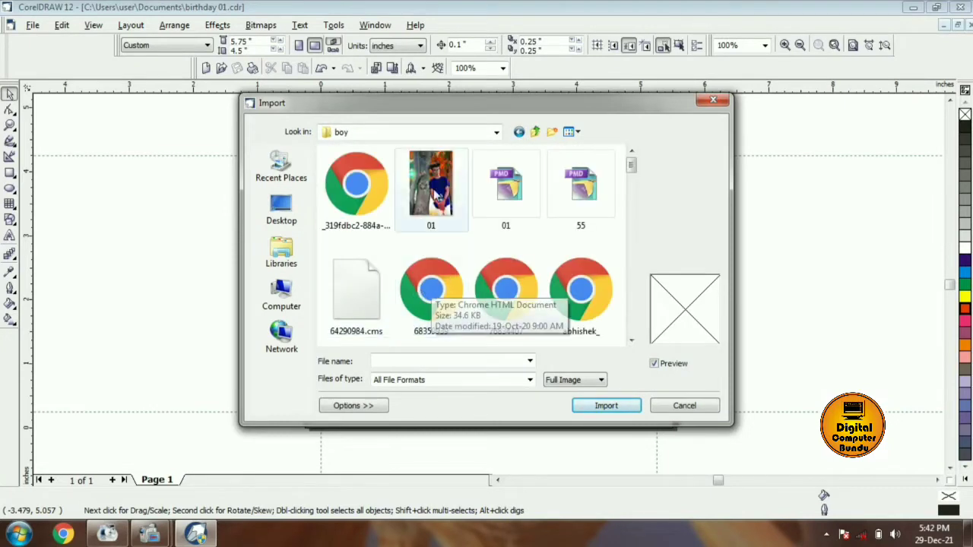
{"action": "left_click", "coordinate": [422, 204]}
{"action": "left_click", "coordinate": [606, 405]}
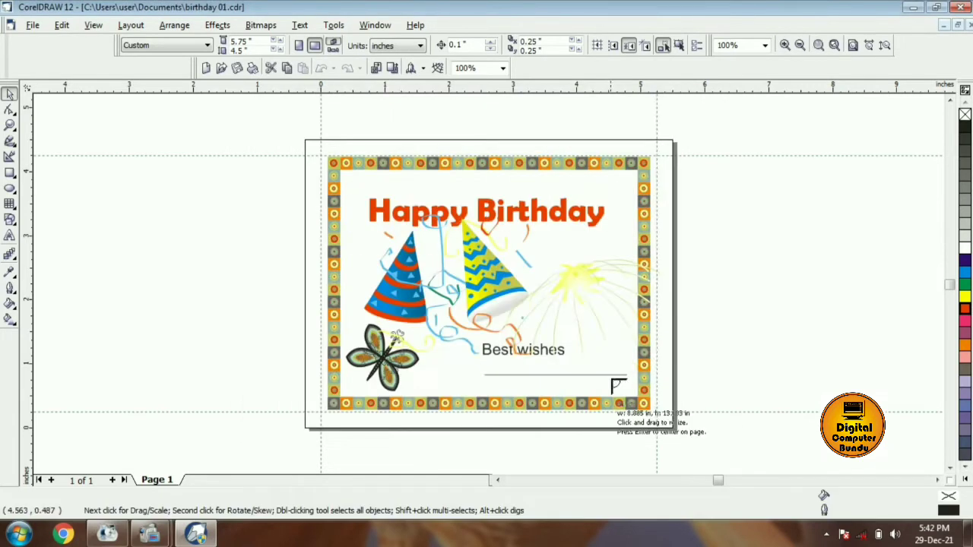
Place the photo at about 0.7 by 1.05 inches and move it into the card's lower-right corner, inside the border
{"action": "left_click_drag", "start_coordinate": [701, 232], "coordinate": [748, 300]}
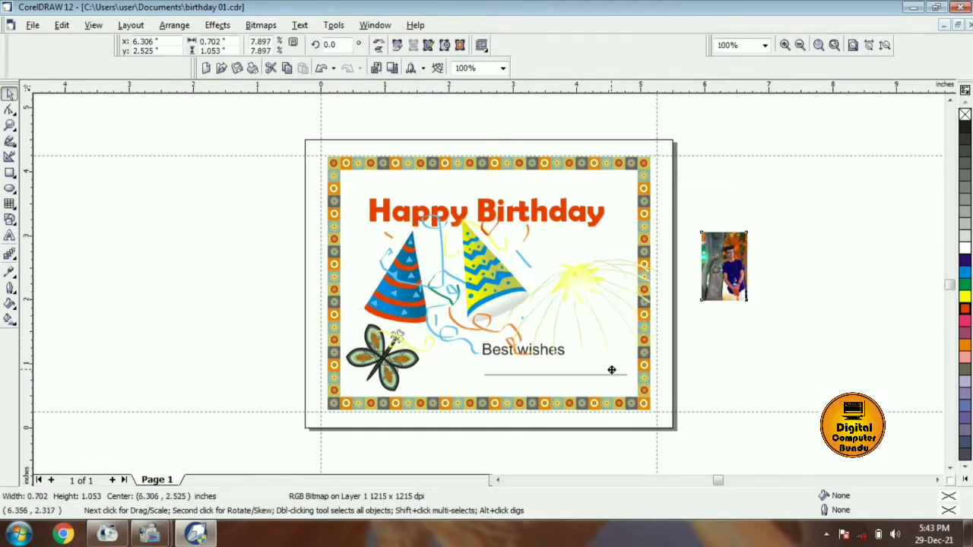
{"action": "left_click_drag", "start_coordinate": [612, 370], "coordinate": [618, 375]}
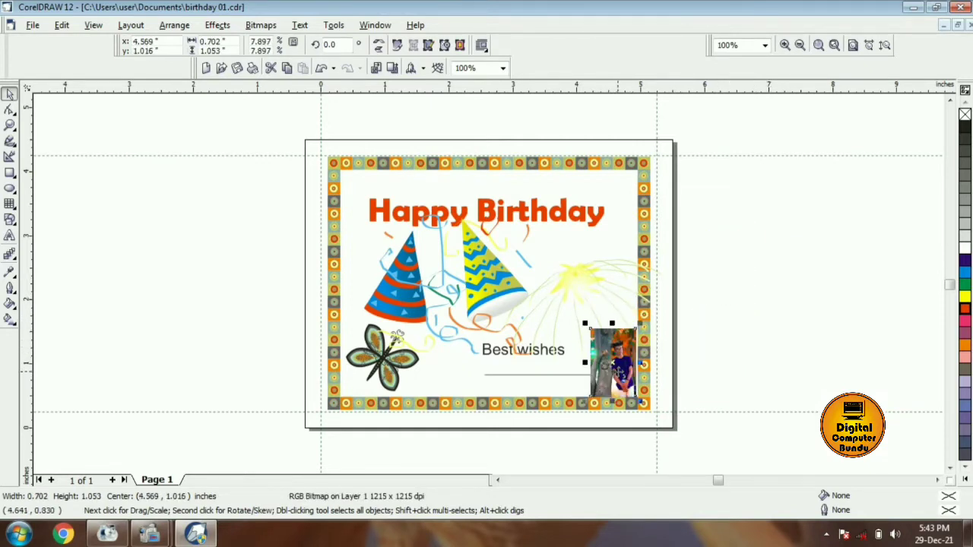
{"action": "left_click", "coordinate": [741, 328]}
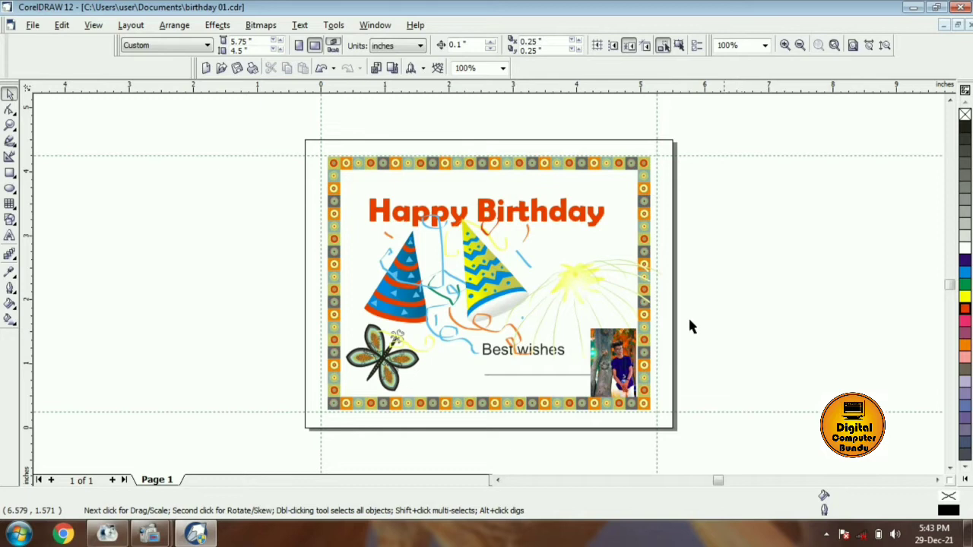
{"action": "left_click", "coordinate": [33, 25]}
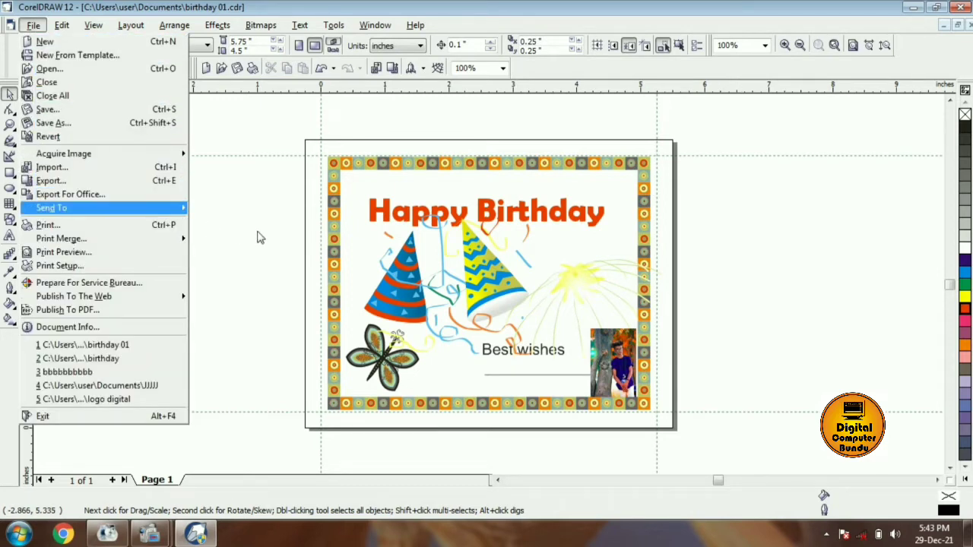
{"action": "left_click", "coordinate": [726, 288]}
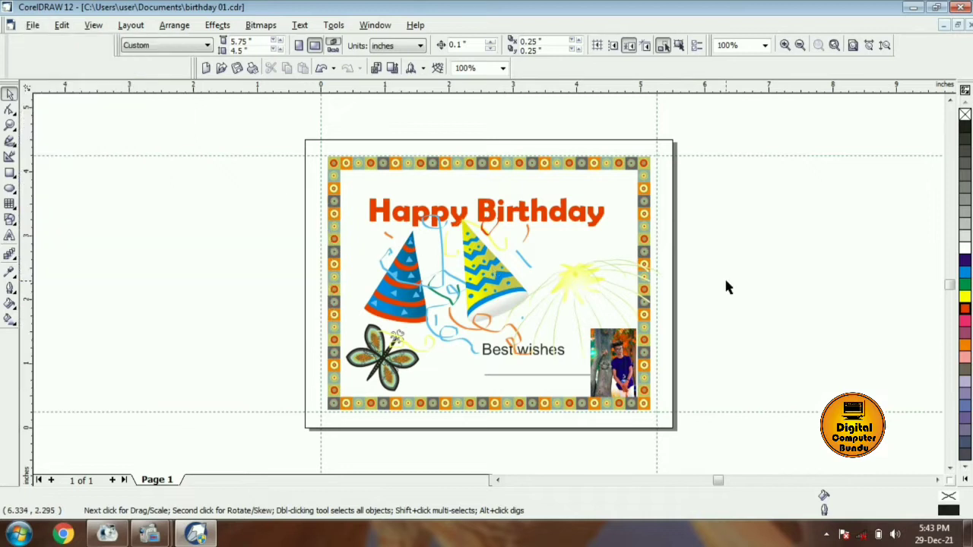
Export the card with the photo to the Desktop as a JPEG named 01, at 300 dpi in RGB Color (24-bit)
{"action": "left_click", "coordinate": [33, 26]}
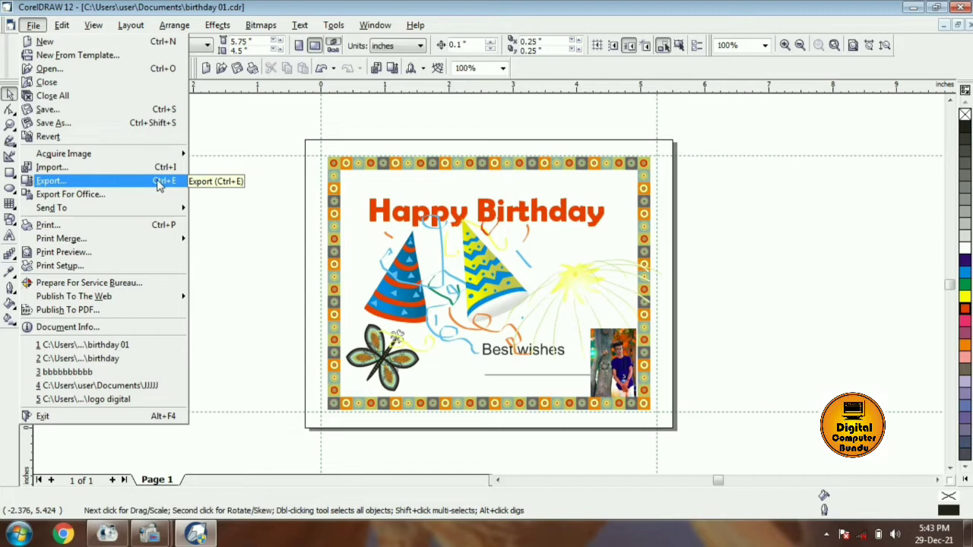
{"action": "left_click", "coordinate": [159, 185]}
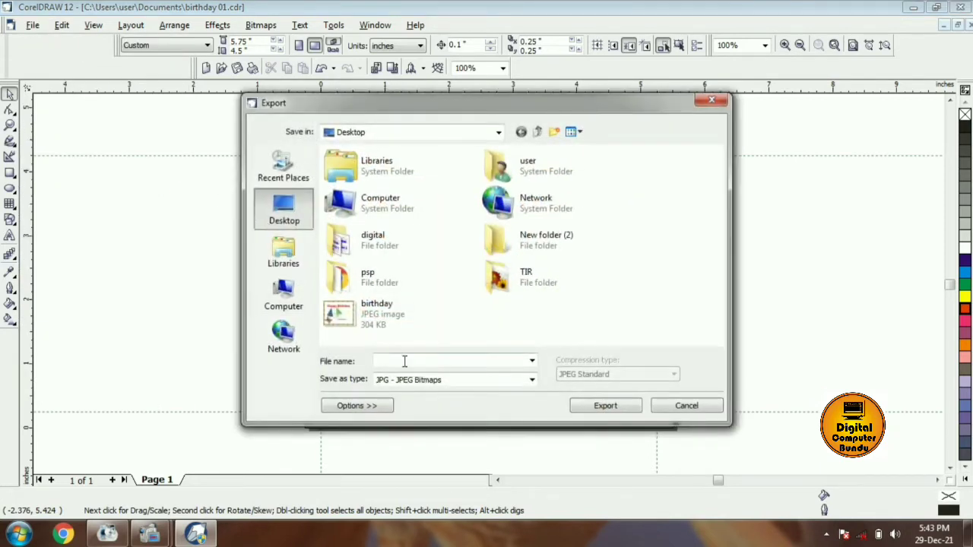
{"action": "key", "text": "Return"}
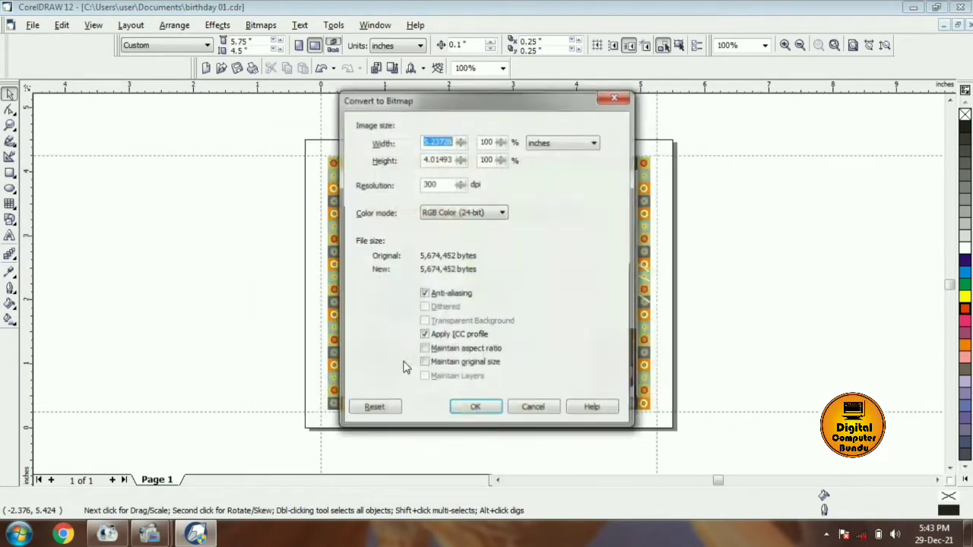
{"action": "key", "text": "Return"}
{"action": "key", "text": "Return"}
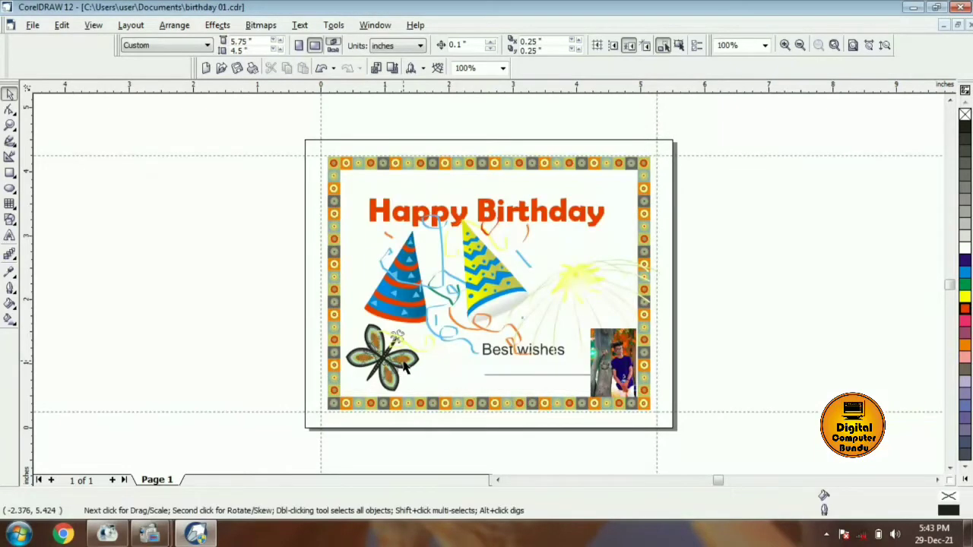
View the exported images 01 and birthday from the desktop, close each one and return to CorelDRAW
{"action": "left_click", "coordinate": [915, 9]}
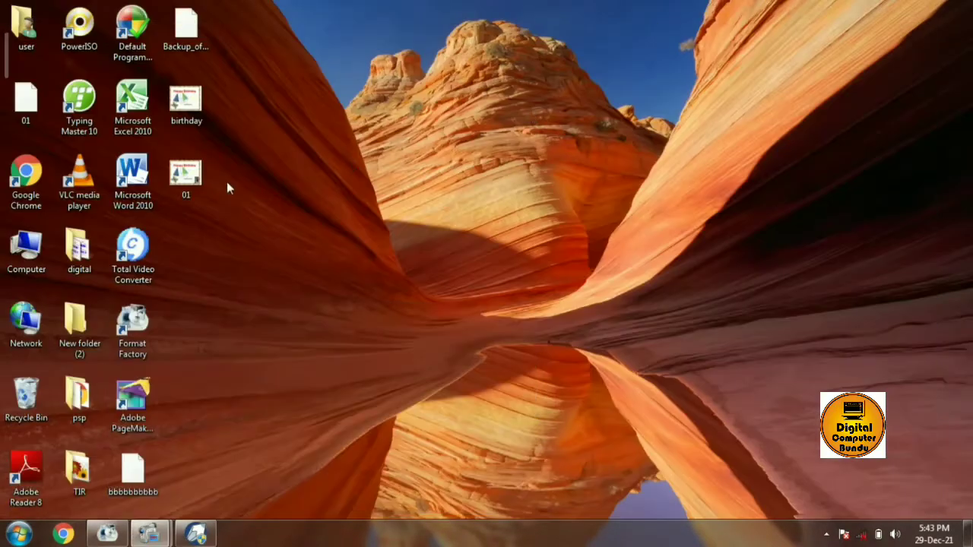
{"action": "double_click", "coordinate": [202, 179]}
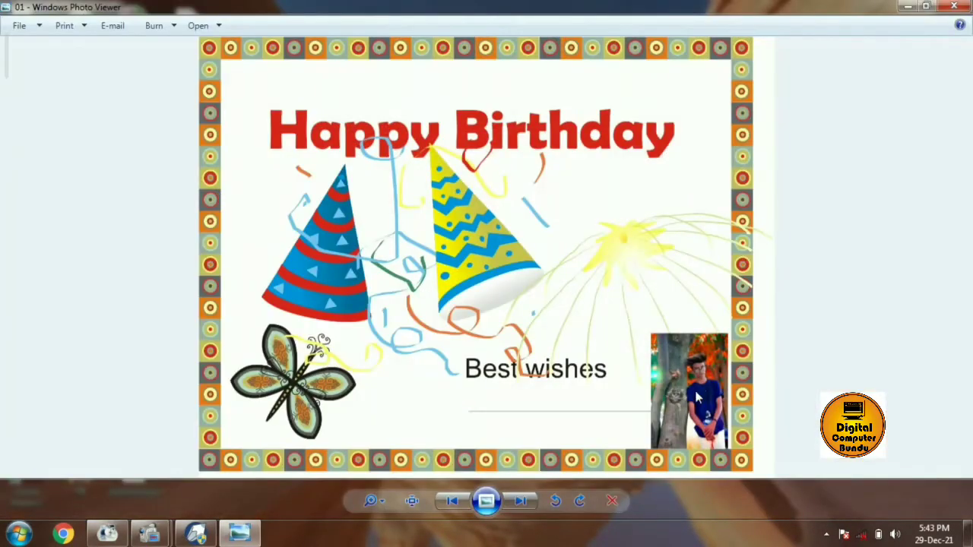
{"action": "left_click", "coordinate": [954, 6]}
{"action": "double_click", "coordinate": [188, 103]}
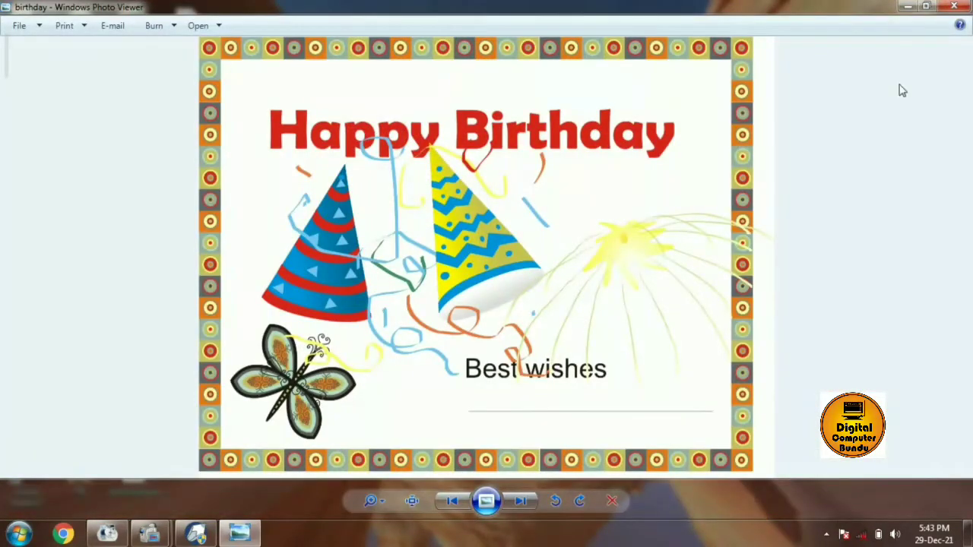
{"action": "left_click", "coordinate": [954, 6]}
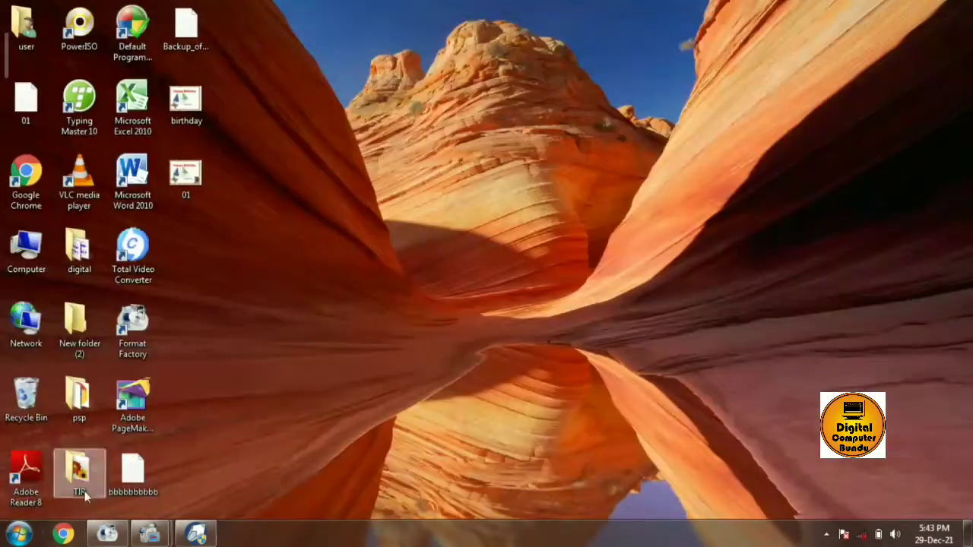
{"action": "left_click", "coordinate": [196, 535]}
Create a new blank document
{"action": "left_click", "coordinate": [34, 26]}
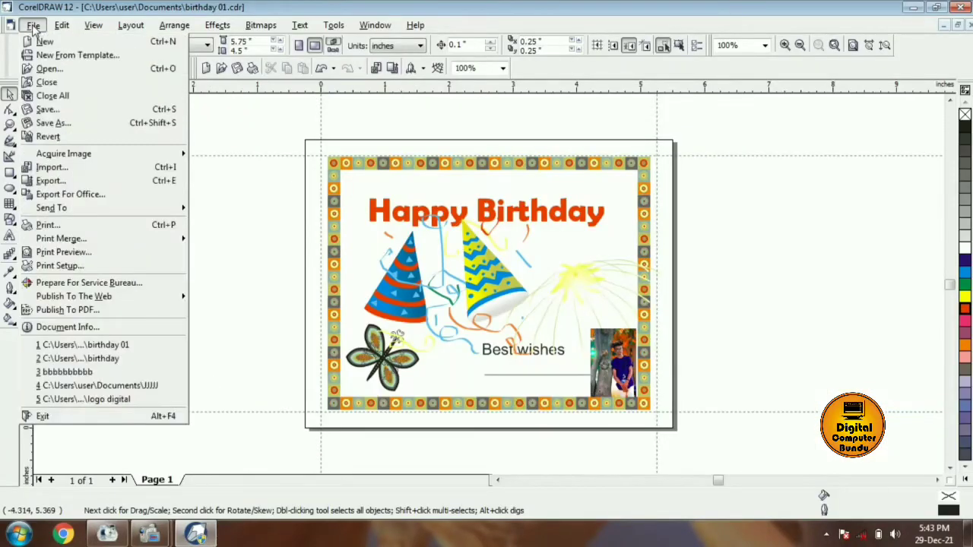
{"action": "left_click", "coordinate": [41, 41]}
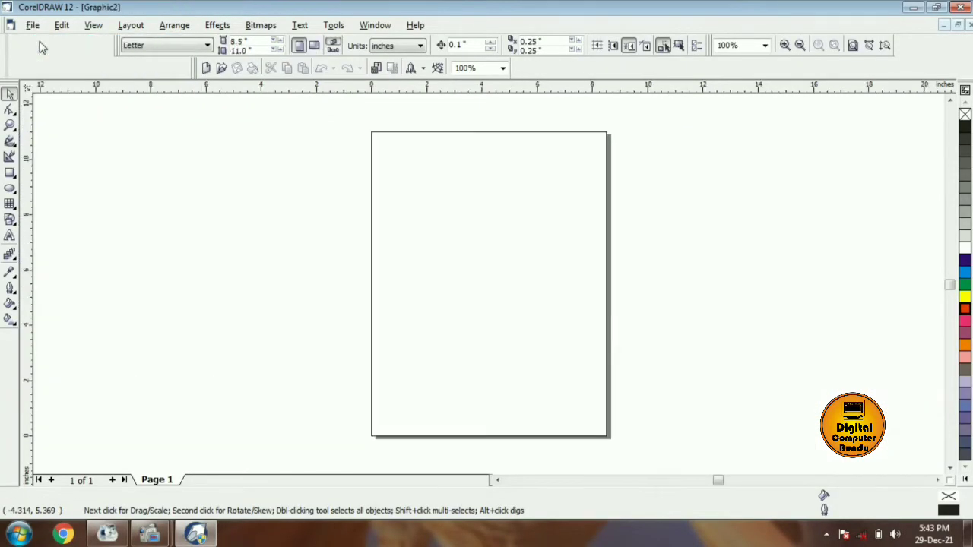
{"action": "left_click", "coordinate": [34, 26]}
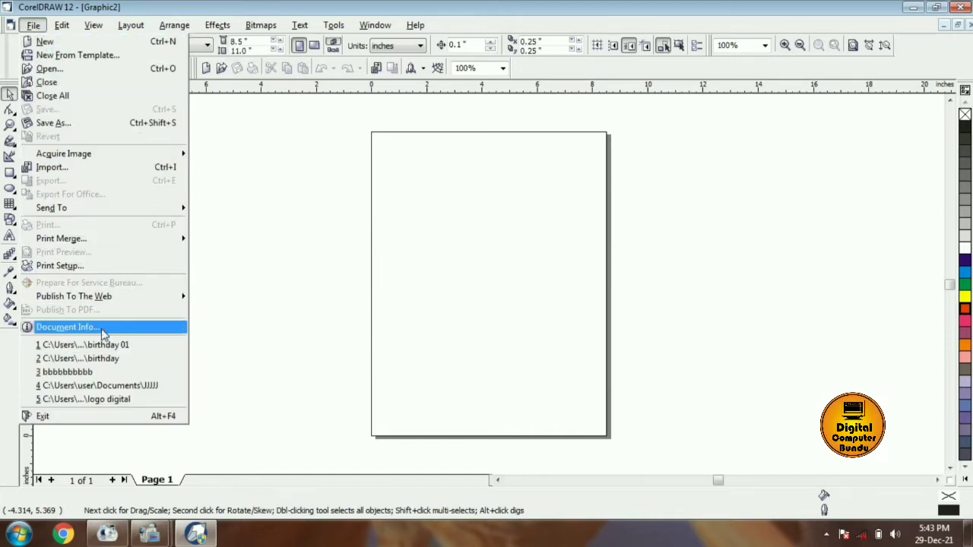
{"action": "left_click", "coordinate": [208, 141]}
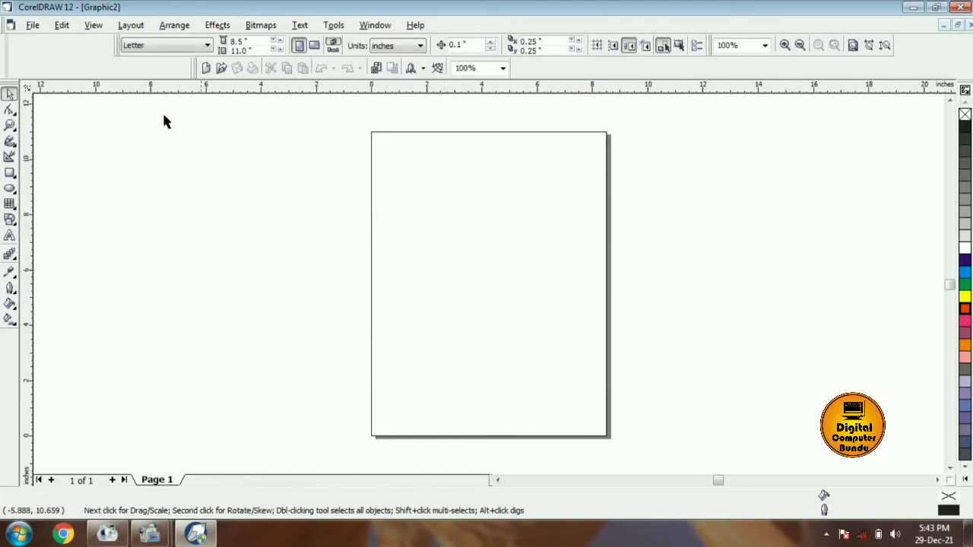
{"action": "left_click", "coordinate": [34, 26]}
{"action": "left_click", "coordinate": [437, 278]}
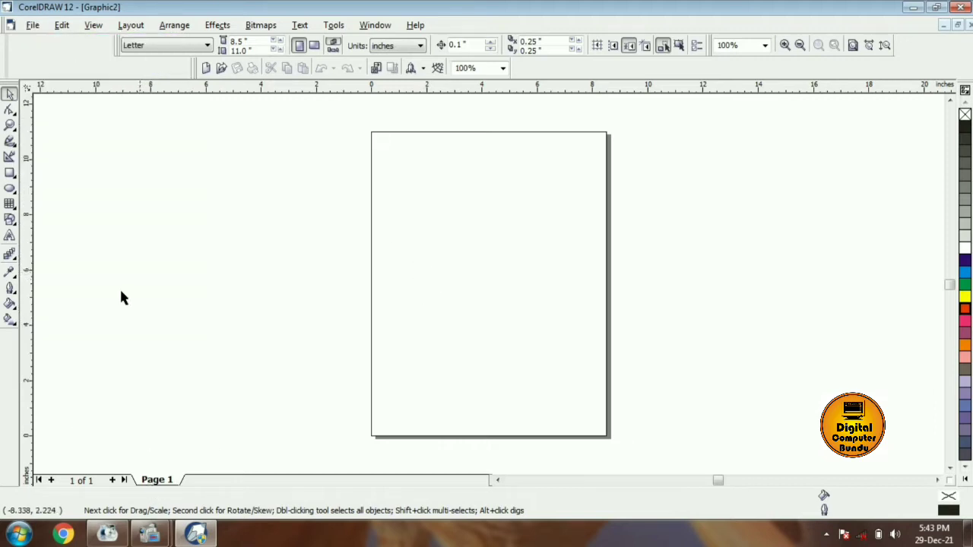
{"action": "left_click", "coordinate": [33, 26]}
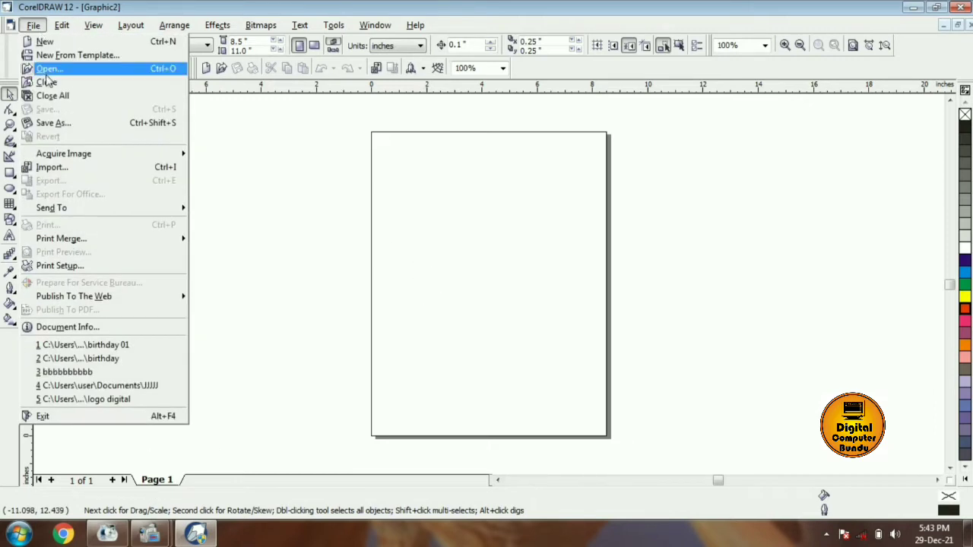
{"action": "left_click", "coordinate": [51, 168]}
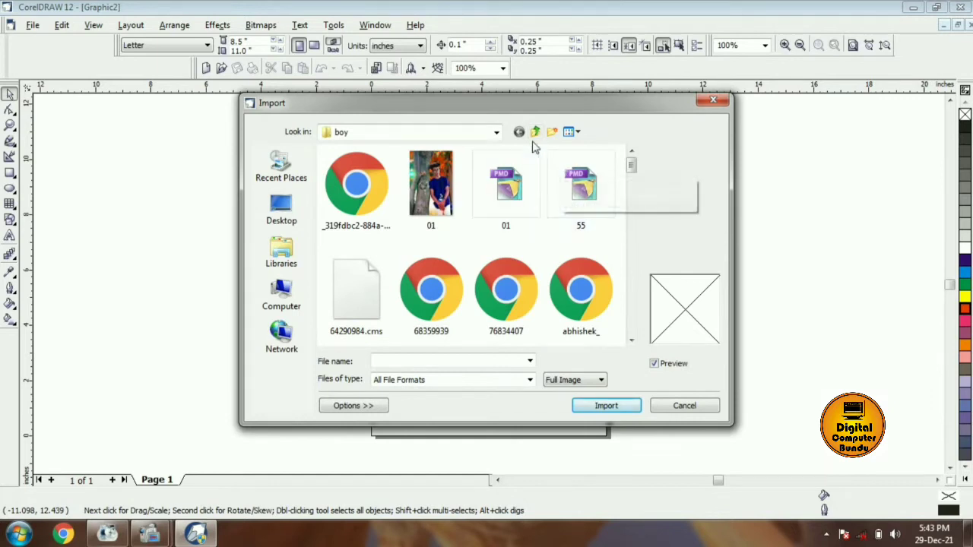
{"action": "left_click_drag", "start_coordinate": [631, 164], "coordinate": [630, 184]}
{"action": "left_click", "coordinate": [424, 183]}
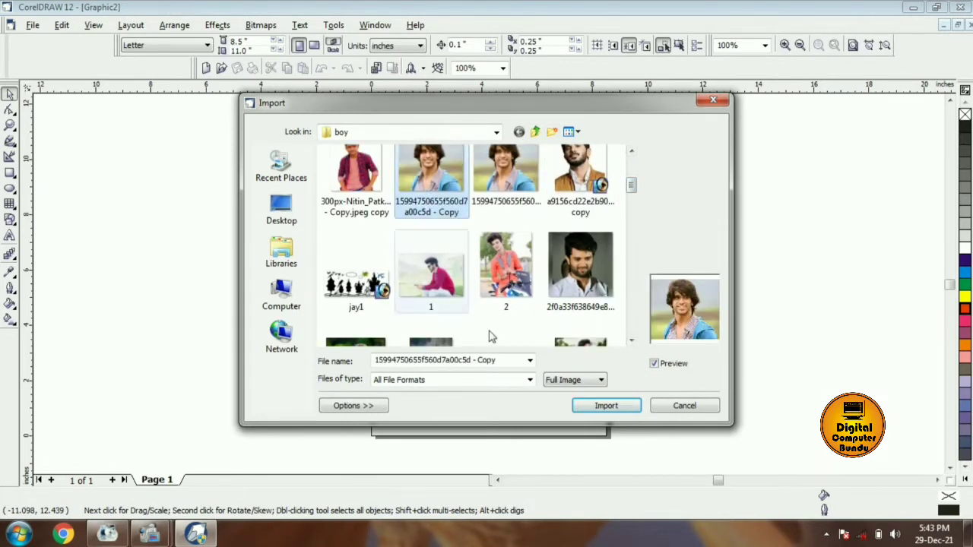
{"action": "left_click", "coordinate": [606, 405]}
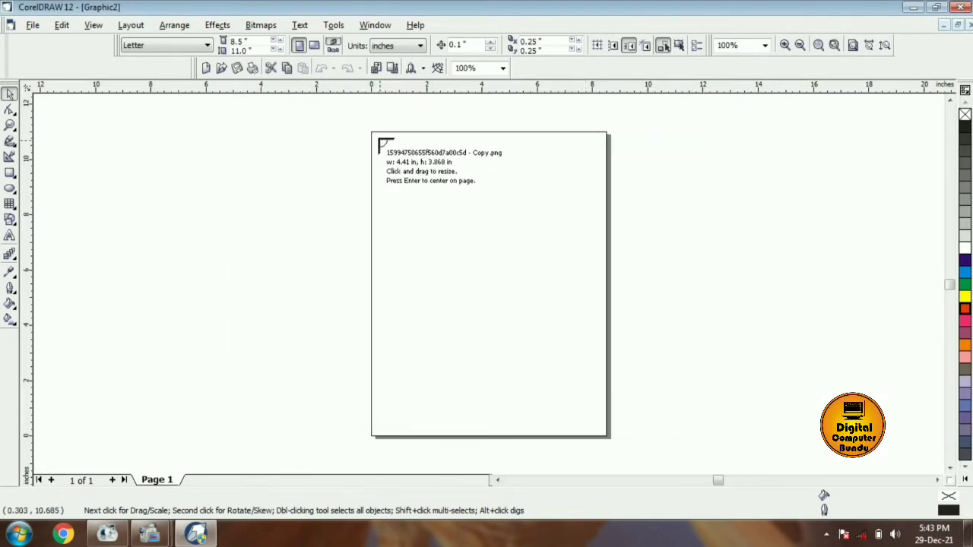
{"action": "left_click_drag", "start_coordinate": [378, 135], "coordinate": [599, 463]}
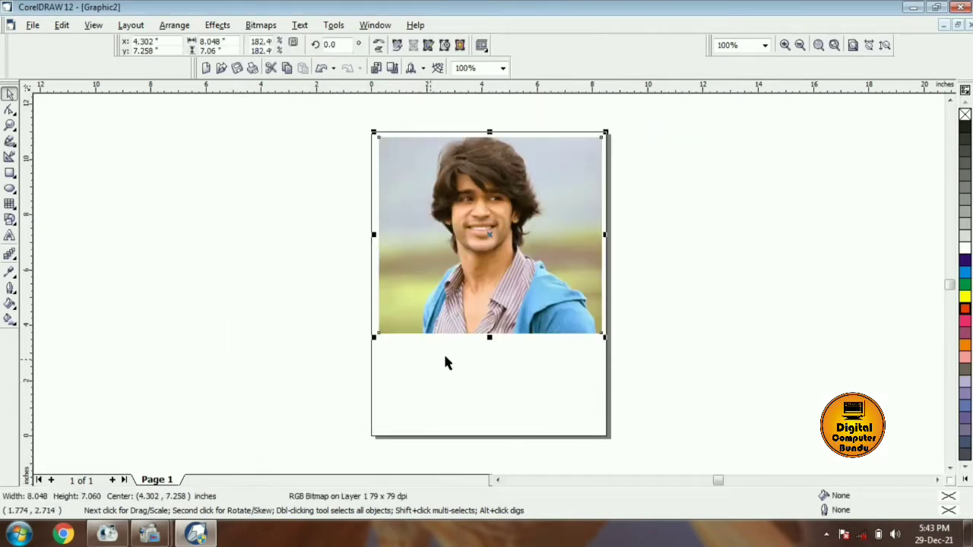
Add a second page after the first and import the photo named 9 from the boy folder
{"action": "left_click", "coordinate": [112, 481]}
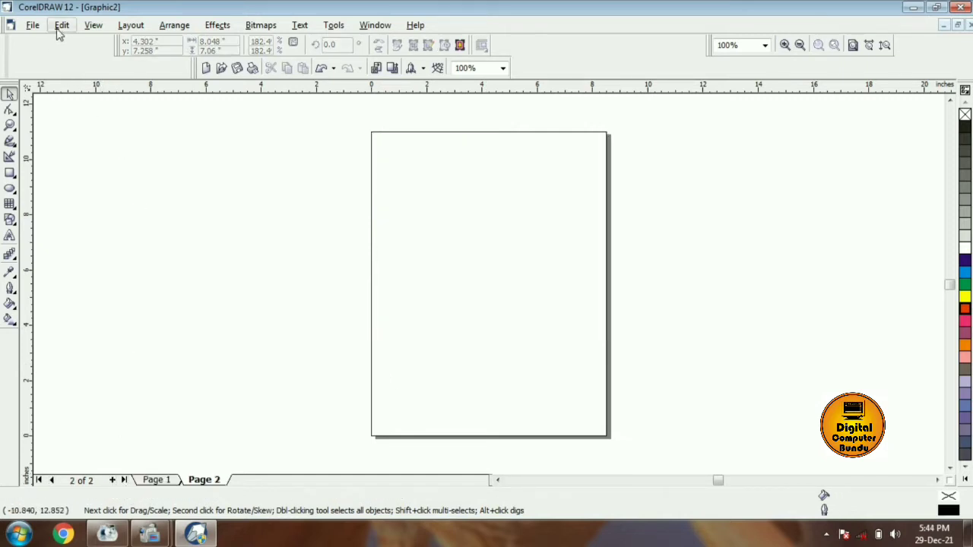
{"action": "left_click", "coordinate": [34, 25]}
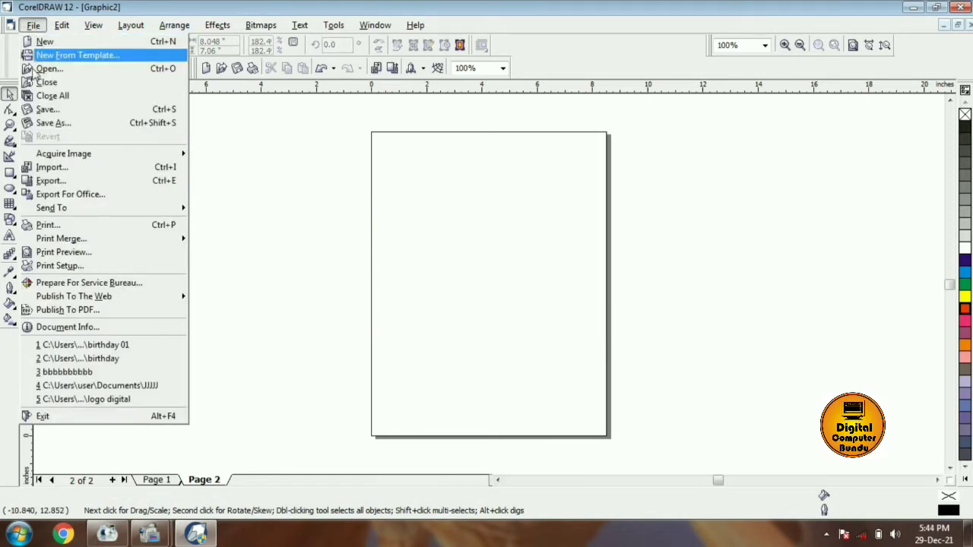
{"action": "left_click", "coordinate": [50, 167]}
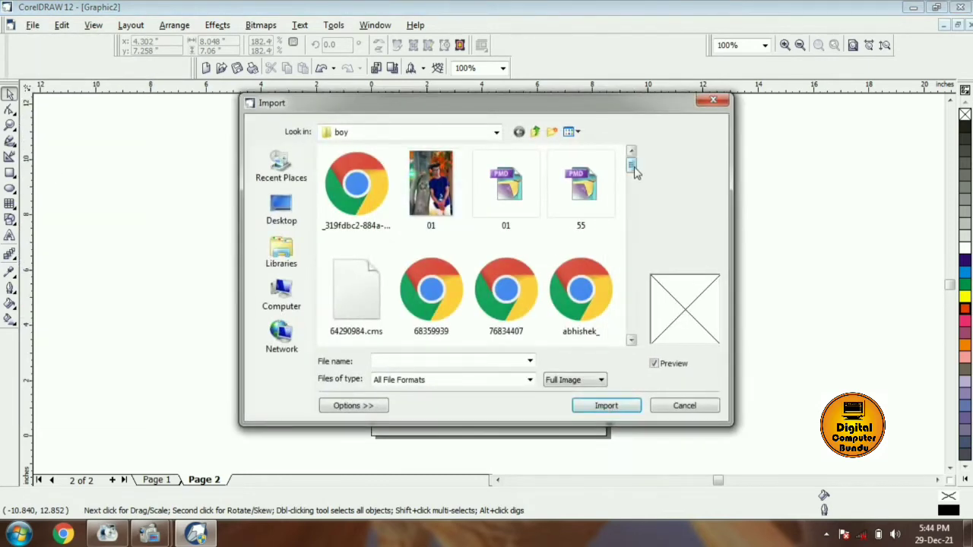
{"action": "left_click_drag", "start_coordinate": [635, 169], "coordinate": [634, 213]}
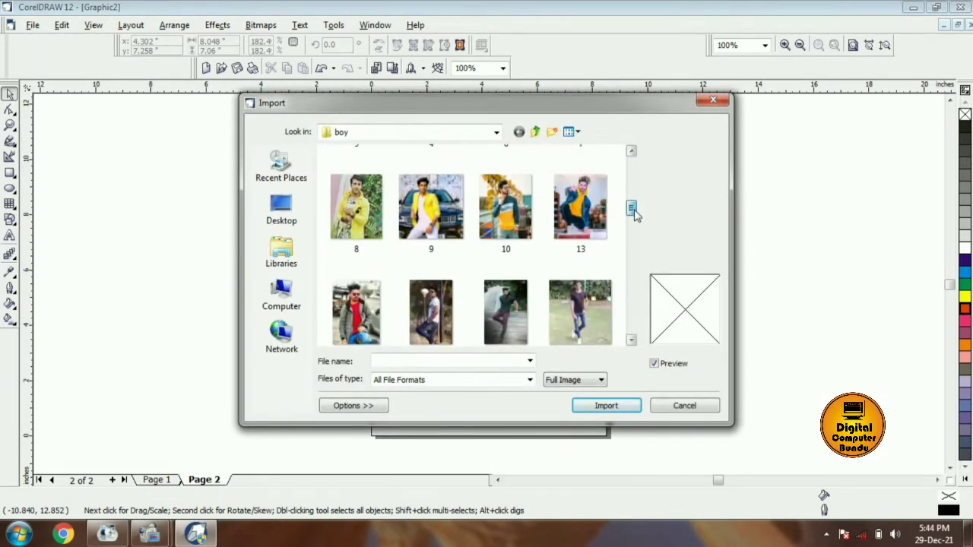
{"action": "left_click", "coordinate": [431, 209]}
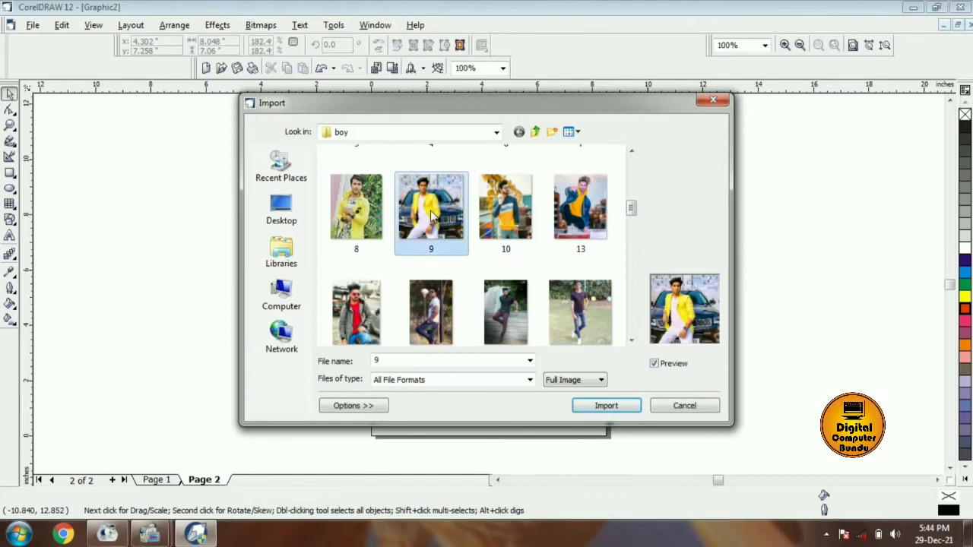
{"action": "left_click", "coordinate": [584, 407]}
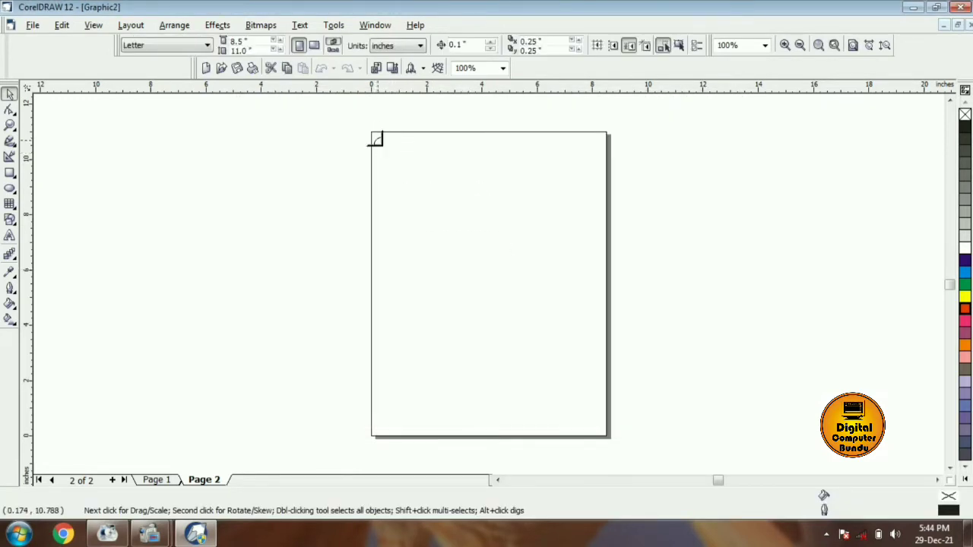
Place the car photo at nearly full page width in the upper part of page 2 and deselect it
{"action": "left_click_drag", "start_coordinate": [374, 137], "coordinate": [600, 390]}
{"action": "left_click", "coordinate": [782, 239]}
{"action": "left_click", "coordinate": [950, 102]}
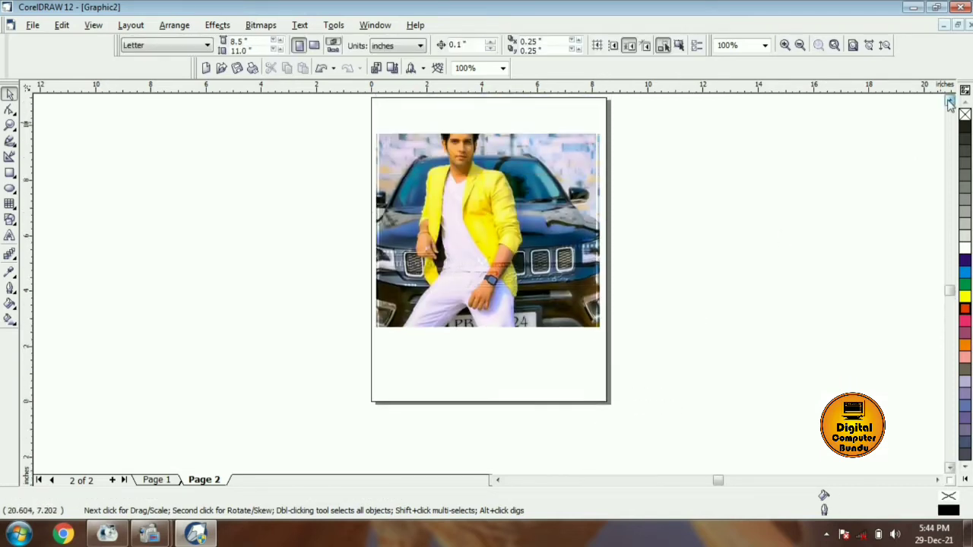
{"action": "left_click", "coordinate": [950, 103]}
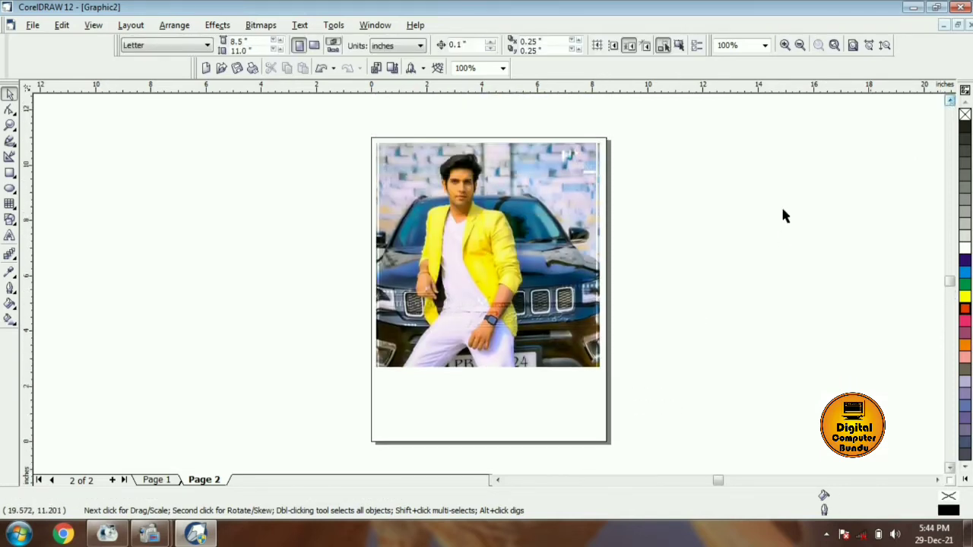
Add a third page and import the portrait photo named 01 from the boy folder
{"action": "left_click", "coordinate": [113, 480]}
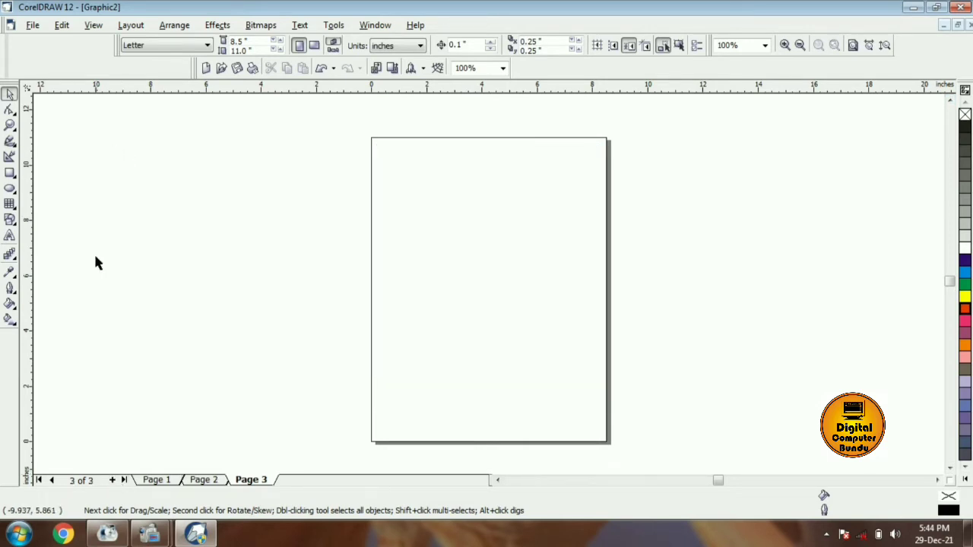
{"action": "left_click", "coordinate": [33, 25]}
{"action": "left_click", "coordinate": [49, 167]}
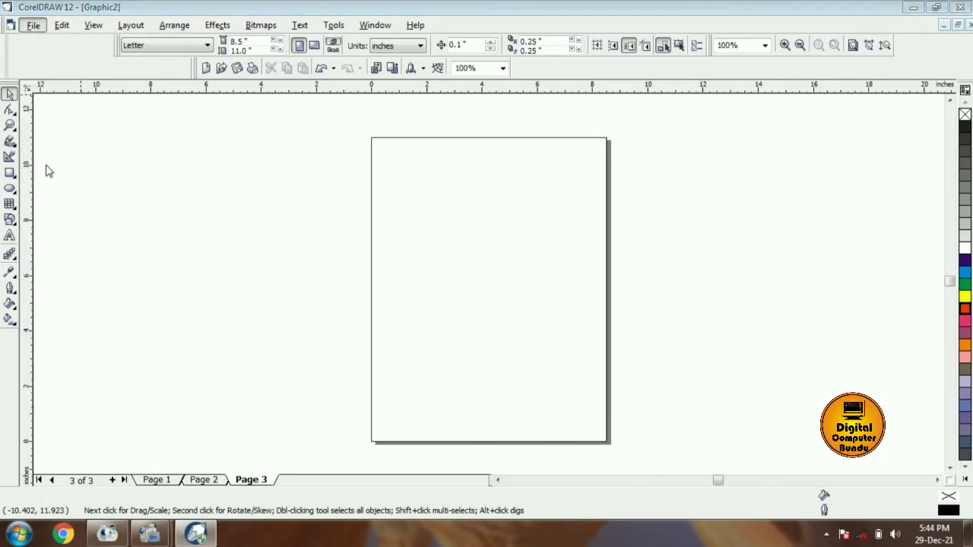
{"action": "left_click", "coordinate": [431, 189]}
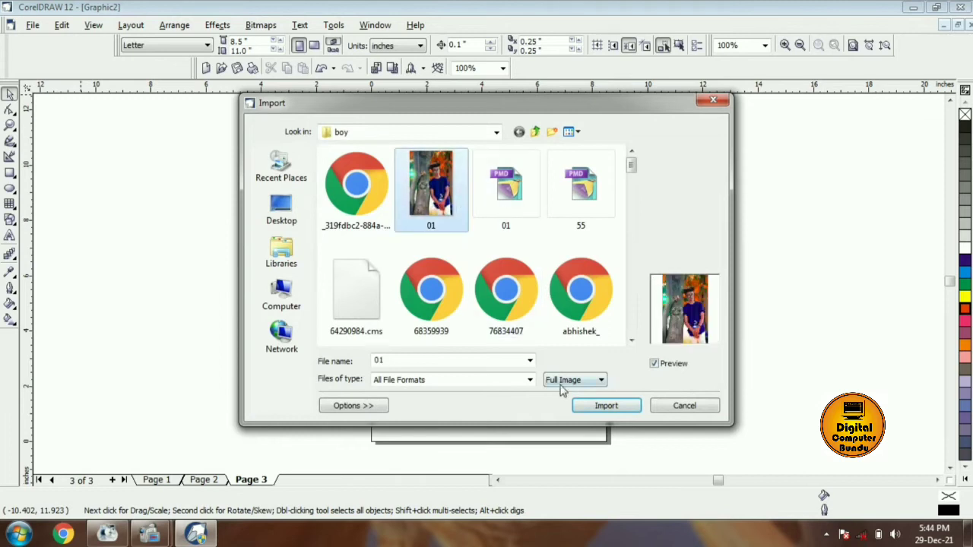
{"action": "left_click", "coordinate": [582, 405]}
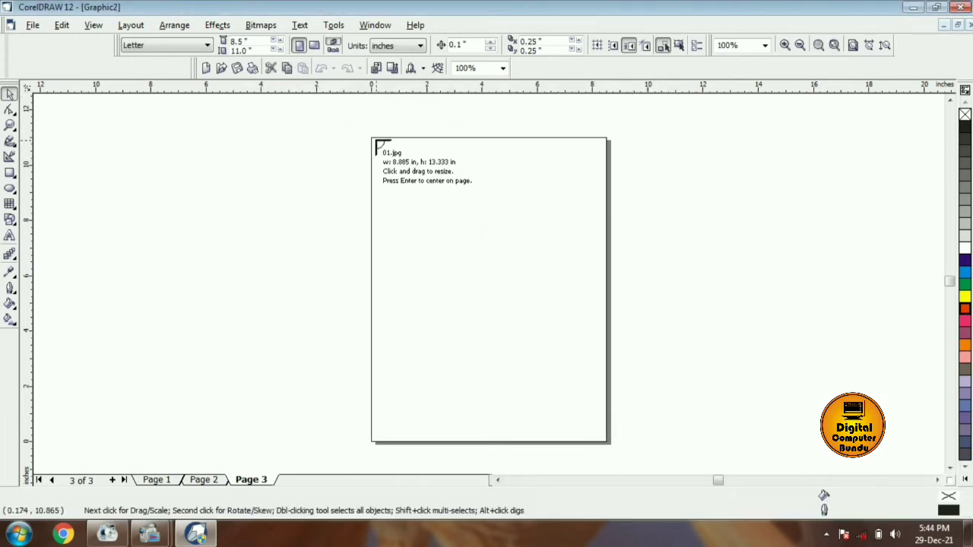
Place the portrait at nearly full page height on page 3, widen it to nearly the full page width and deselect it
{"action": "left_click_drag", "start_coordinate": [372, 139], "coordinate": [588, 438]}
{"action": "left_click_drag", "start_coordinate": [583, 290], "coordinate": [603, 302]}
{"action": "left_click", "coordinate": [218, 420]}
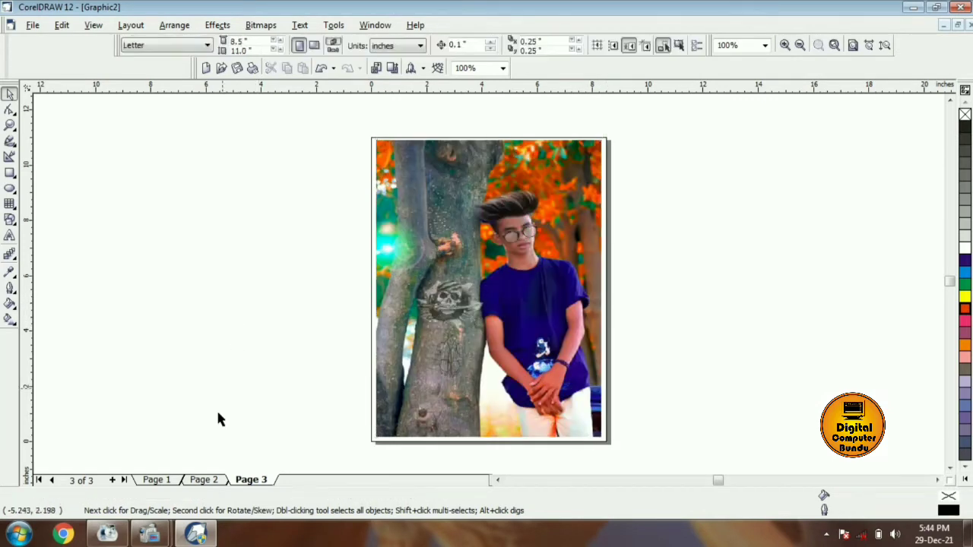
Add a fourth page and import the photo whose name starts with f0be9580a5a34a1 from the boy folder
{"action": "left_click", "coordinate": [112, 481]}
{"action": "left_click", "coordinate": [32, 25]}
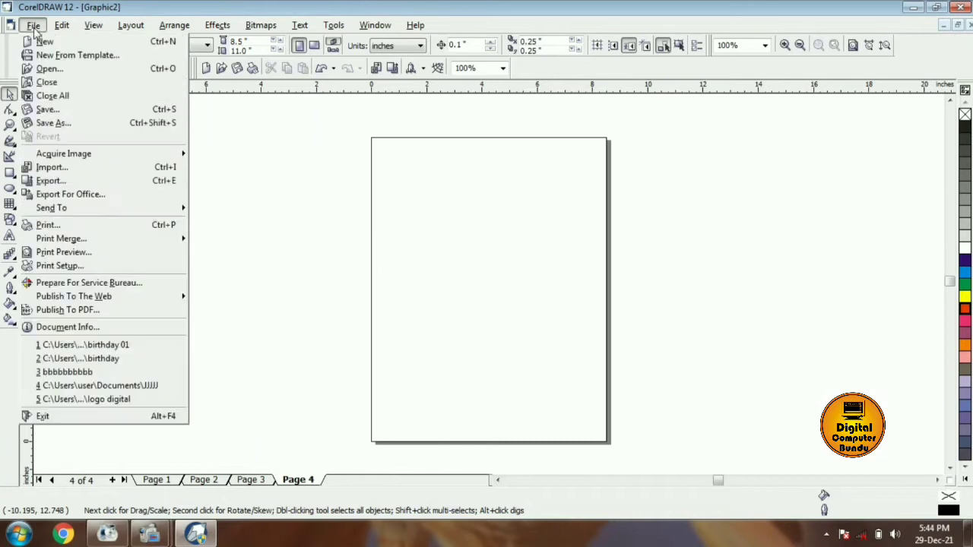
{"action": "left_click", "coordinate": [43, 170]}
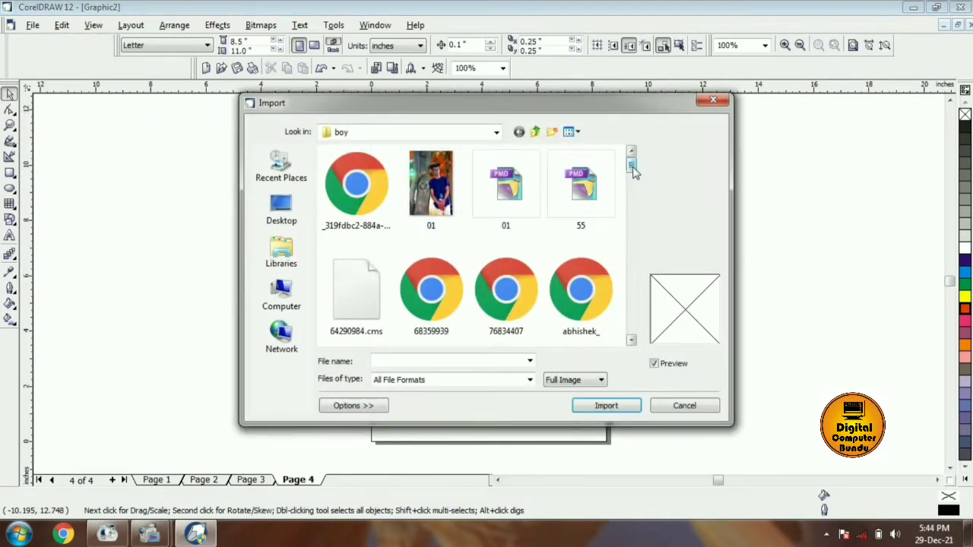
{"action": "left_click_drag", "start_coordinate": [631, 167], "coordinate": [630, 270]}
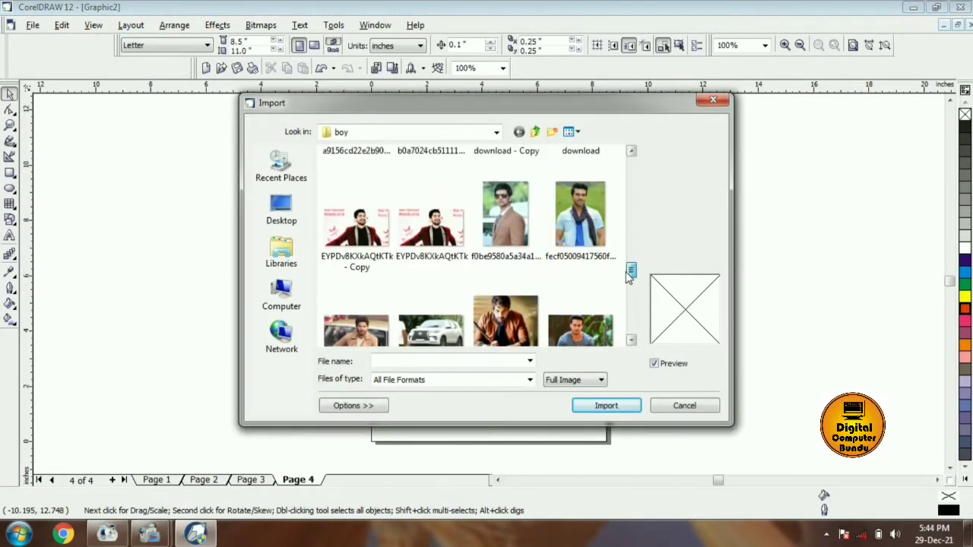
{"action": "left_click", "coordinate": [521, 228]}
{"action": "left_click", "coordinate": [606, 405]}
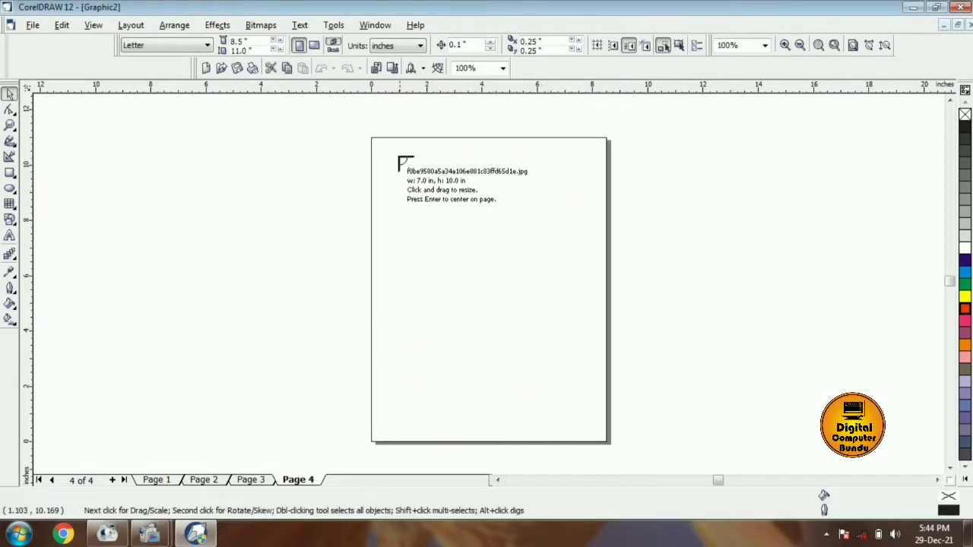
Place the suit portrait at nearly full page height on page 4, widen it to nearly the full page width and deselect it
{"action": "left_click_drag", "start_coordinate": [378, 145], "coordinate": [587, 439]}
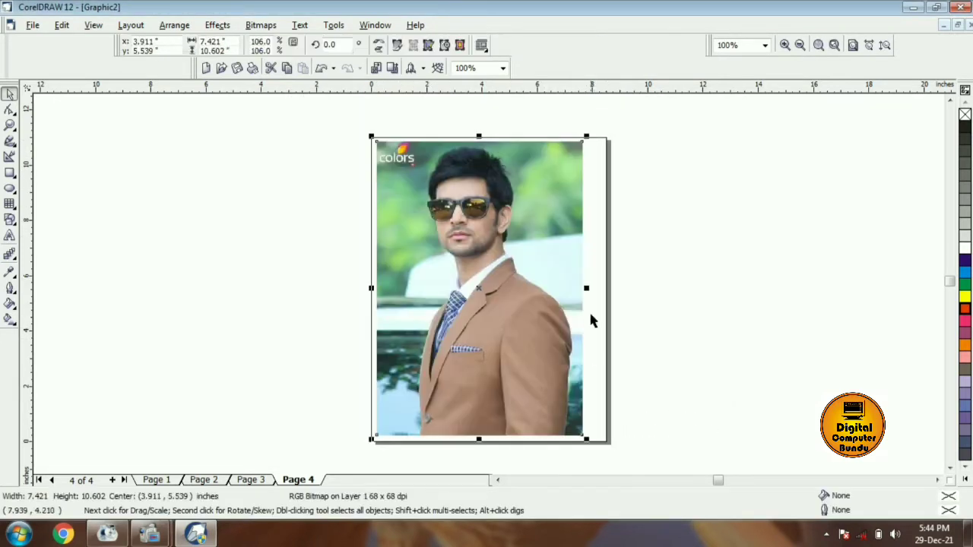
{"action": "left_click_drag", "start_coordinate": [587, 287], "coordinate": [605, 306]}
{"action": "left_click", "coordinate": [292, 261]}
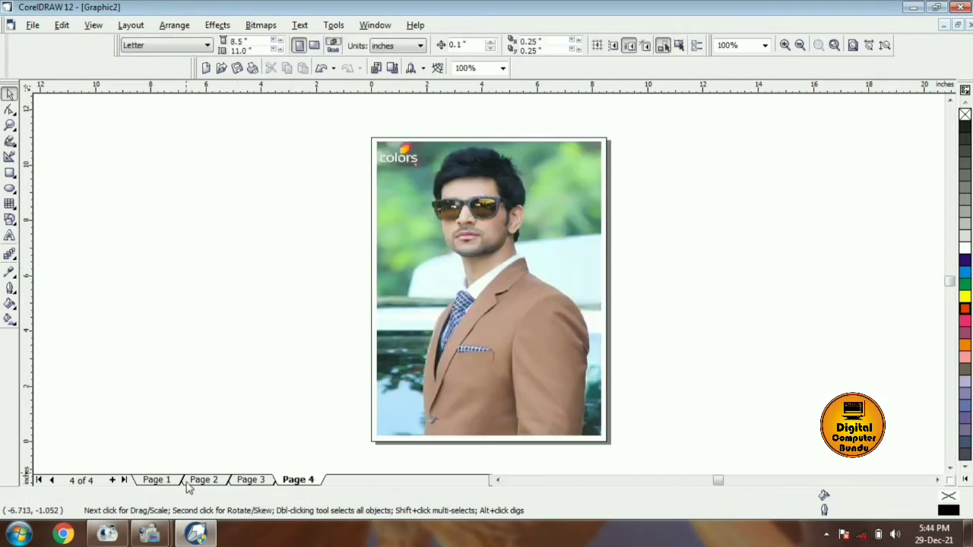
Return to page 1 and publish the four-page document to the Desktop as a PDF named 02
{"action": "left_click", "coordinate": [155, 479]}
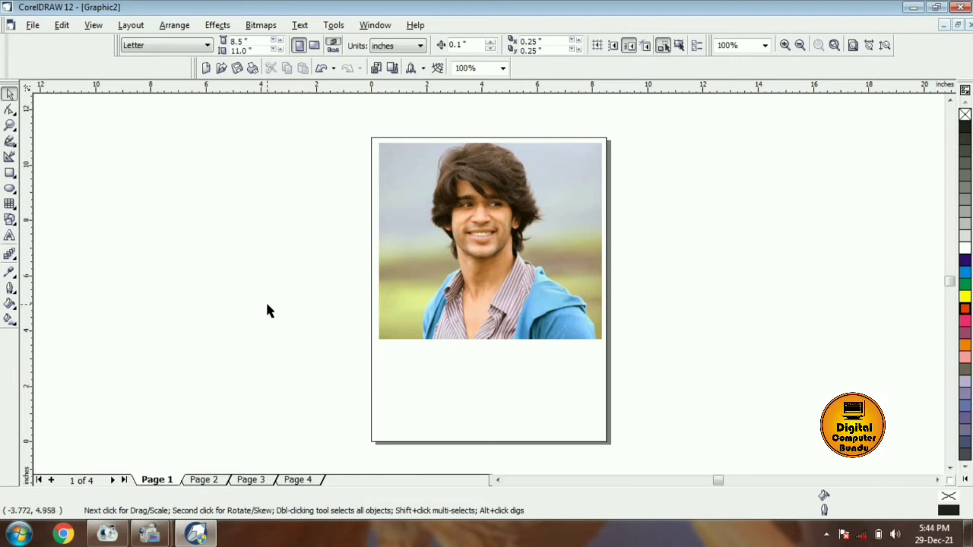
{"action": "left_click", "coordinate": [32, 29]}
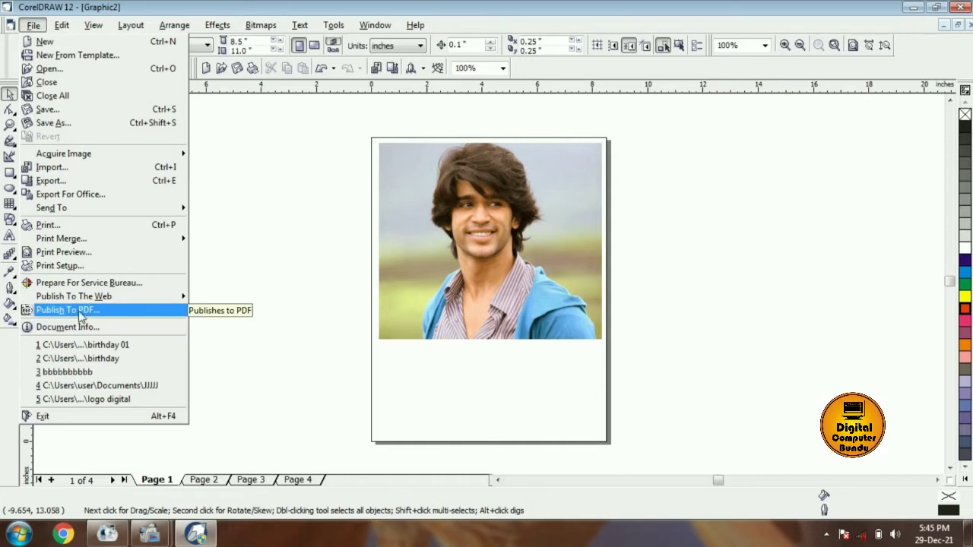
{"action": "left_click", "coordinate": [33, 25]}
{"action": "left_click", "coordinate": [34, 25]}
{"action": "left_click", "coordinate": [120, 312]}
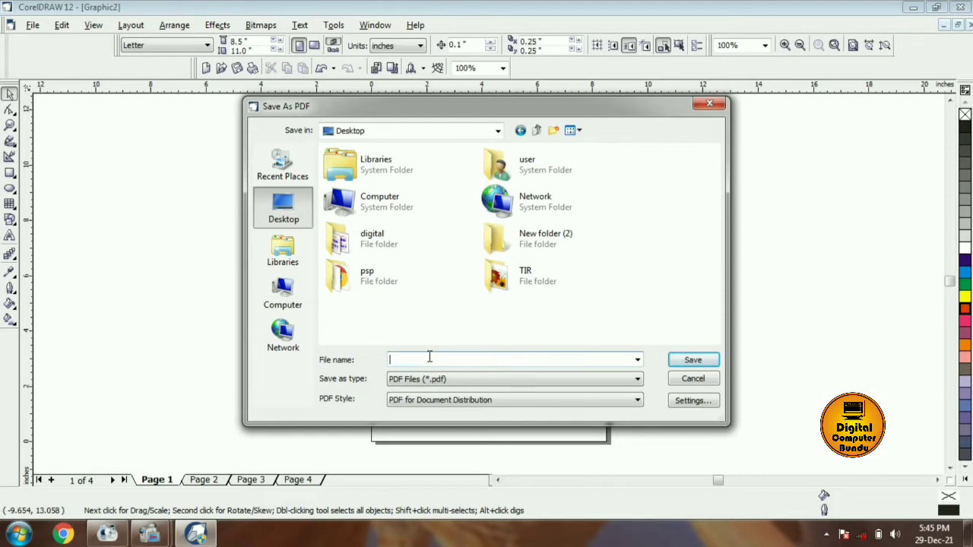
{"action": "type", "text": "02"}
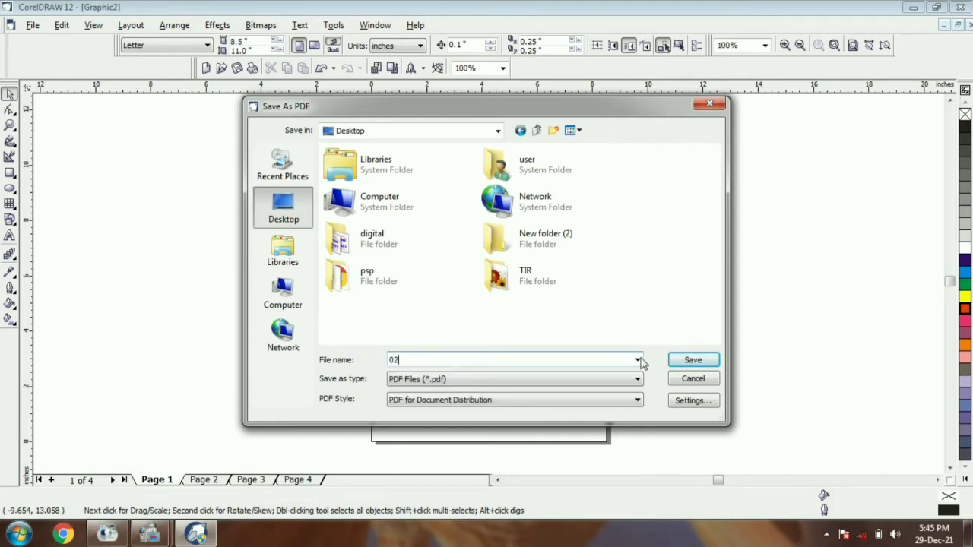
{"action": "left_click", "coordinate": [684, 360]}
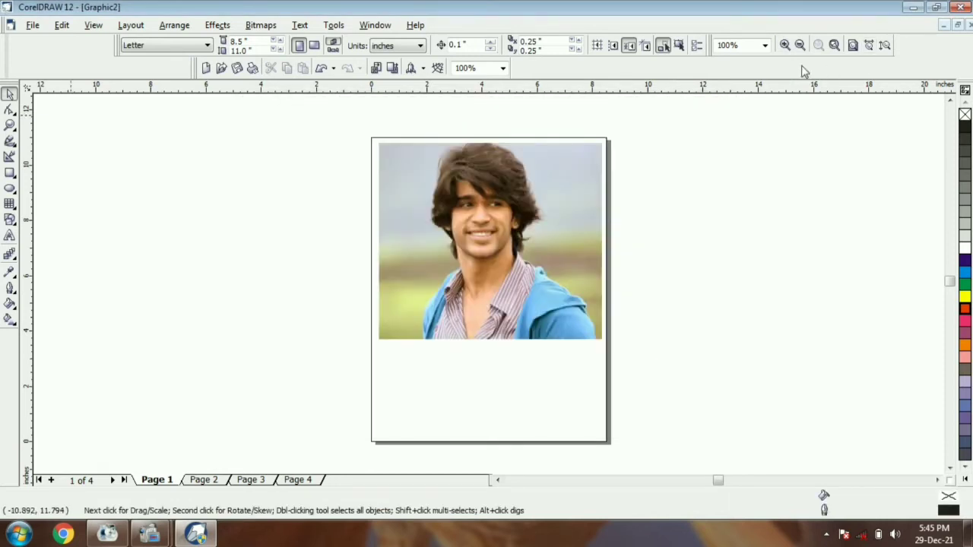
Open 02.pdf from the desktop in Adobe Reader, check the photos on all its pages and close it
{"action": "left_click", "coordinate": [913, 7]}
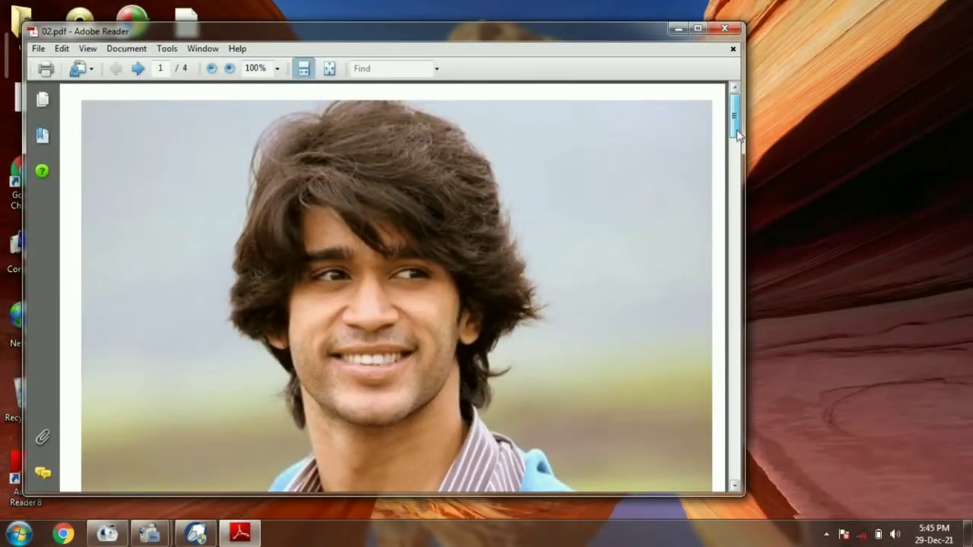
{"action": "left_click", "coordinate": [736, 173]}
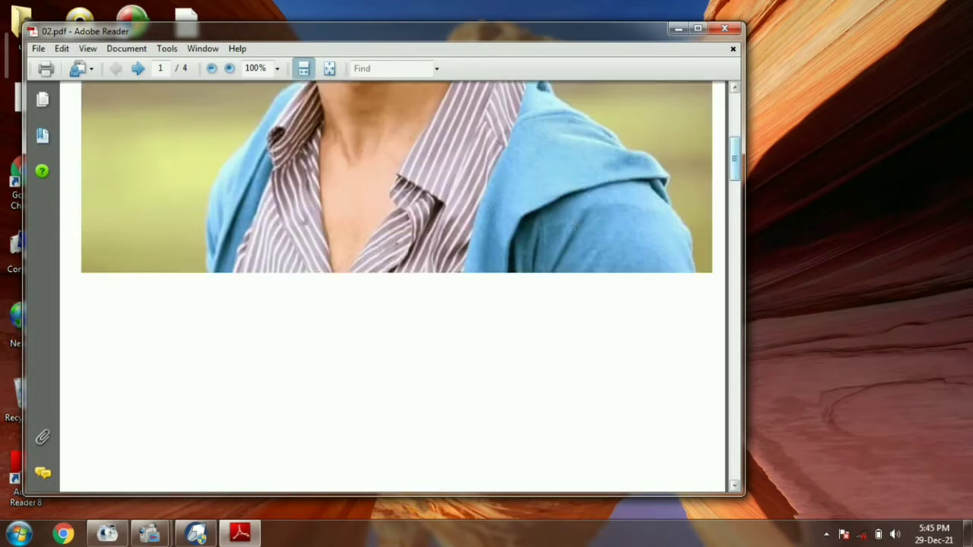
{"action": "scroll", "coordinate": [575, 228], "scroll_direction": "down", "scroll_amount": 10}
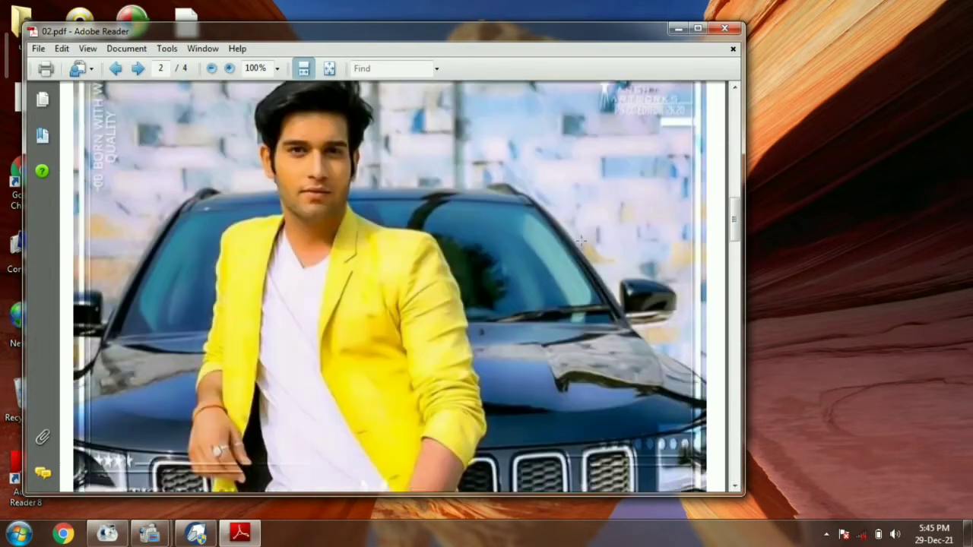
{"action": "scroll", "coordinate": [582, 247], "scroll_direction": "down", "scroll_amount": 20}
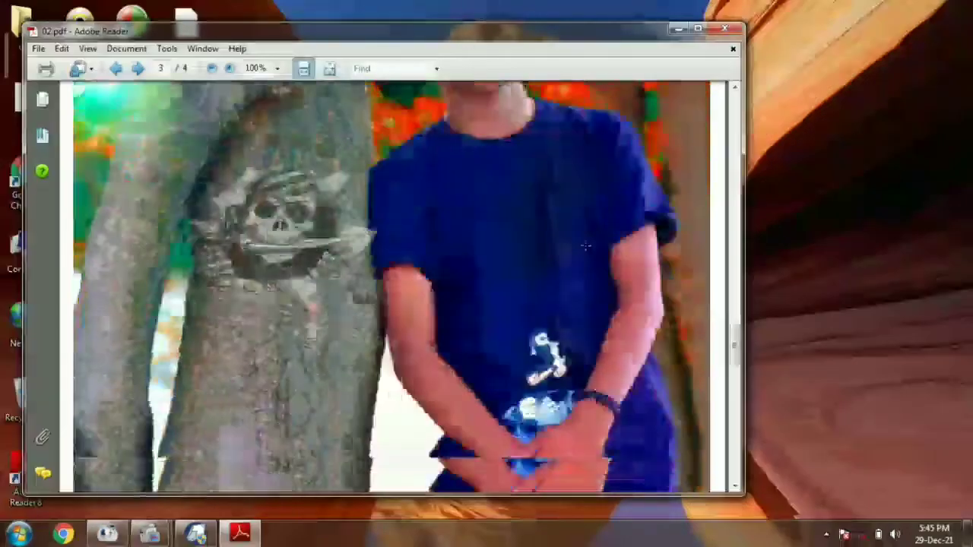
{"action": "scroll", "coordinate": [589, 244], "scroll_direction": "down", "scroll_amount": 15}
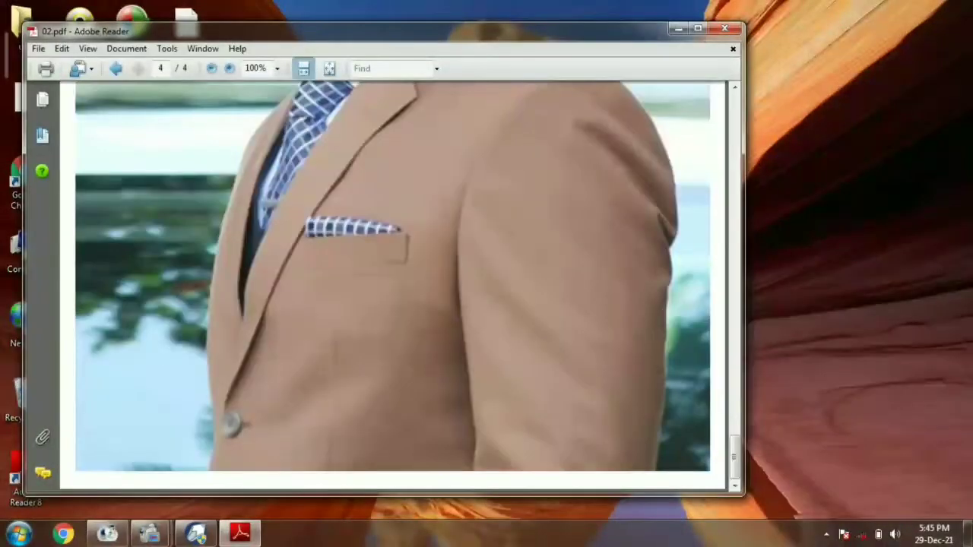
{"action": "scroll", "coordinate": [589, 243], "scroll_direction": "up", "scroll_amount": 20}
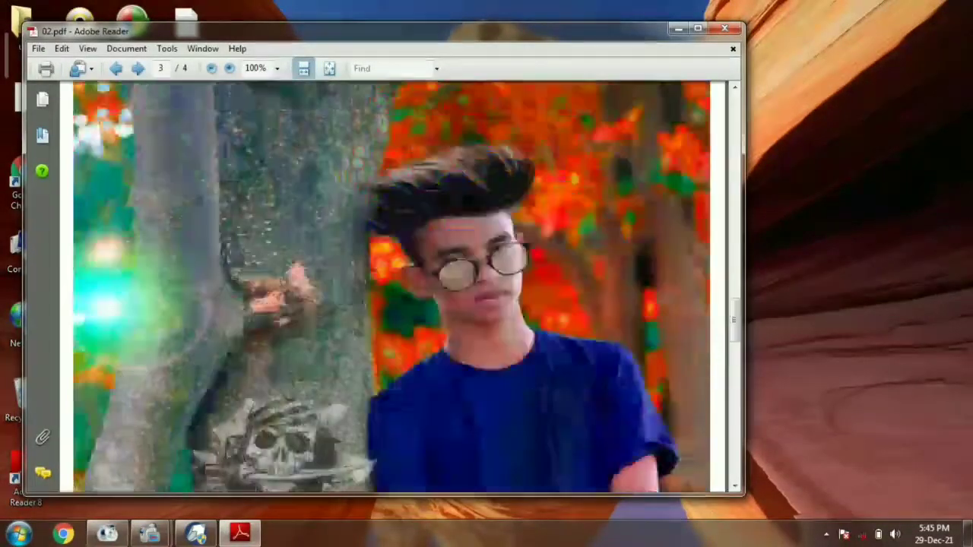
{"action": "scroll", "coordinate": [592, 228], "scroll_direction": "up", "scroll_amount": 20}
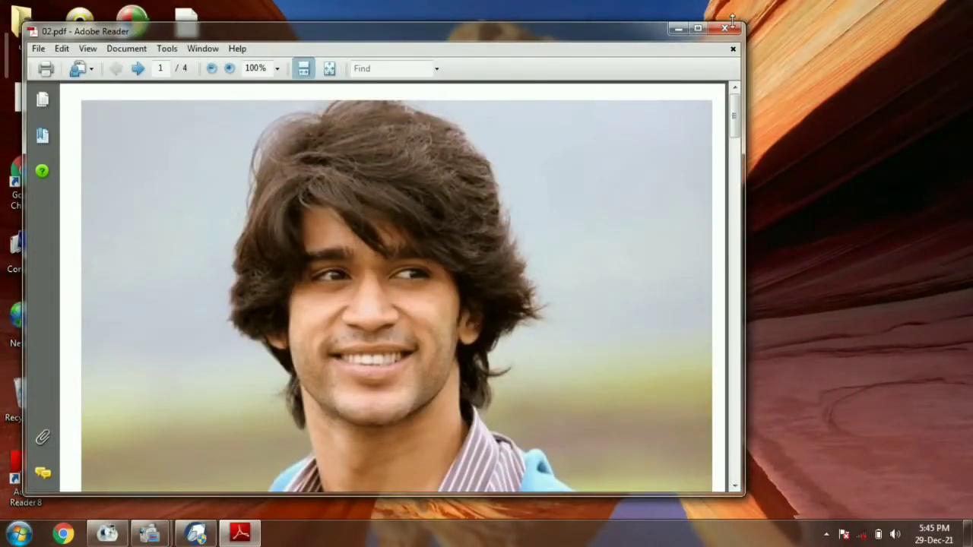
{"action": "left_click", "coordinate": [726, 28]}
Switch back to CorelDRAW and save the drawing under the name pdf in My Documents
{"action": "left_click", "coordinate": [196, 534]}
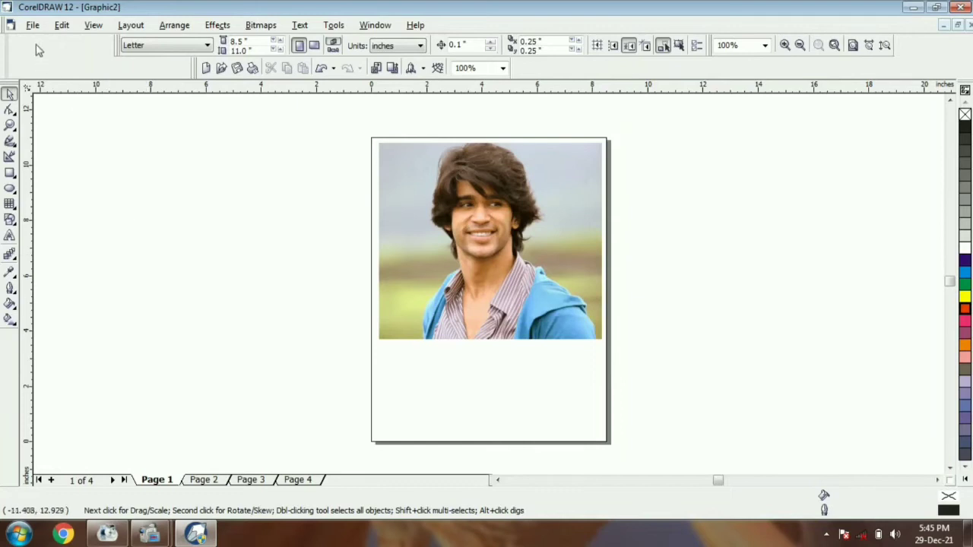
{"action": "left_click", "coordinate": [33, 25]}
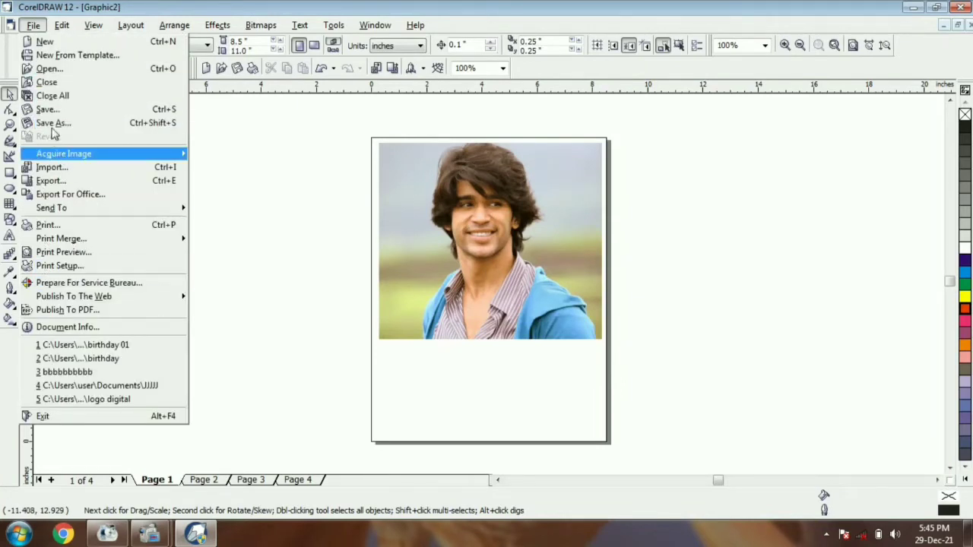
{"action": "left_click", "coordinate": [30, 110]}
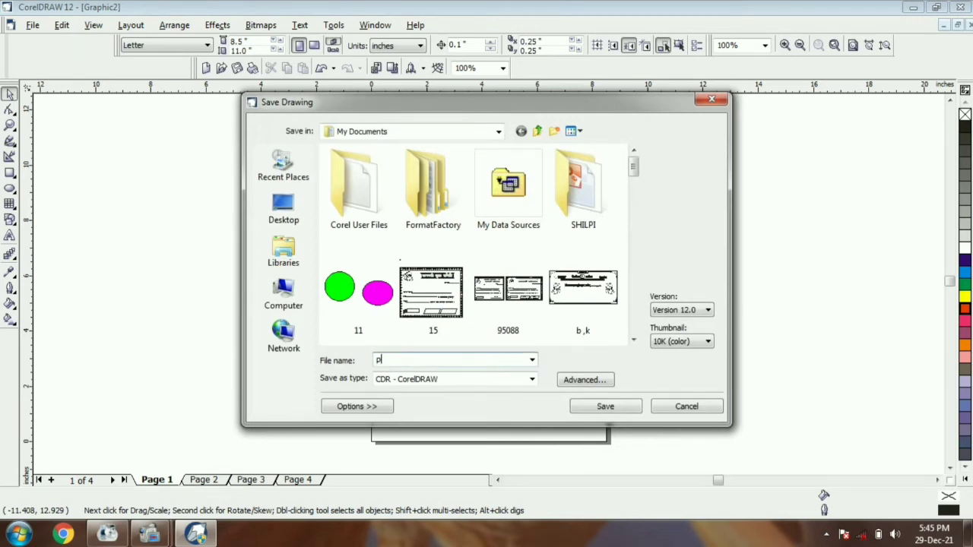
{"action": "type", "text": "pdf"}
{"action": "key", "text": "Return"}
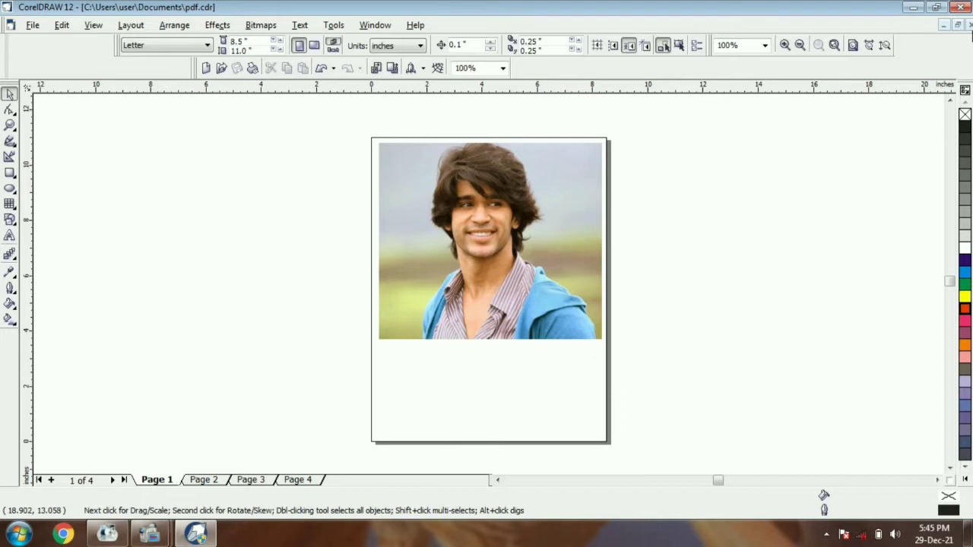
Close the pdf drawing and the birthday 01 card, discarding the card's unsaved changes
{"action": "left_click", "coordinate": [970, 26]}
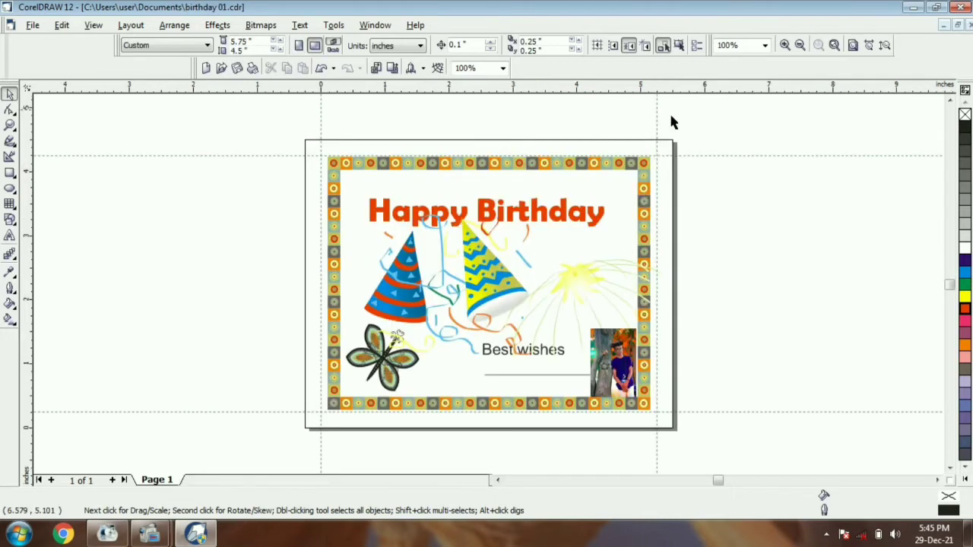
{"action": "left_click", "coordinate": [970, 26]}
{"action": "left_click", "coordinate": [498, 298]}
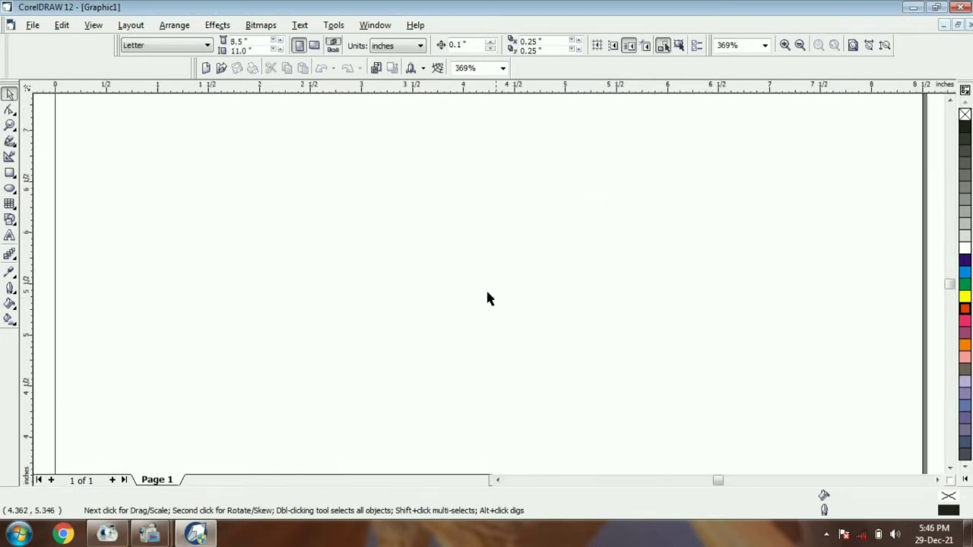
Reopen the recently used drawings pdf, birthday 01 and birthday one after another
{"action": "left_click", "coordinate": [34, 26]}
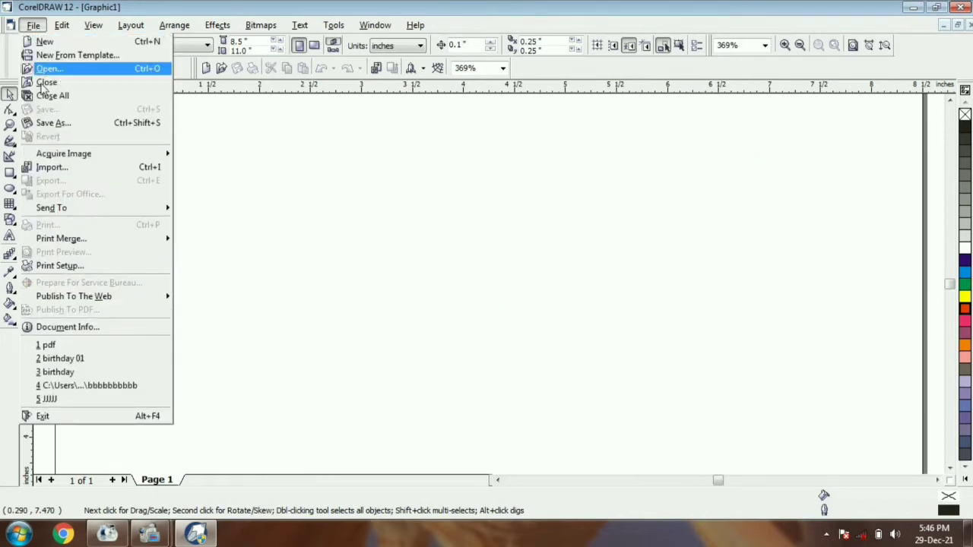
{"action": "left_click", "coordinate": [47, 345]}
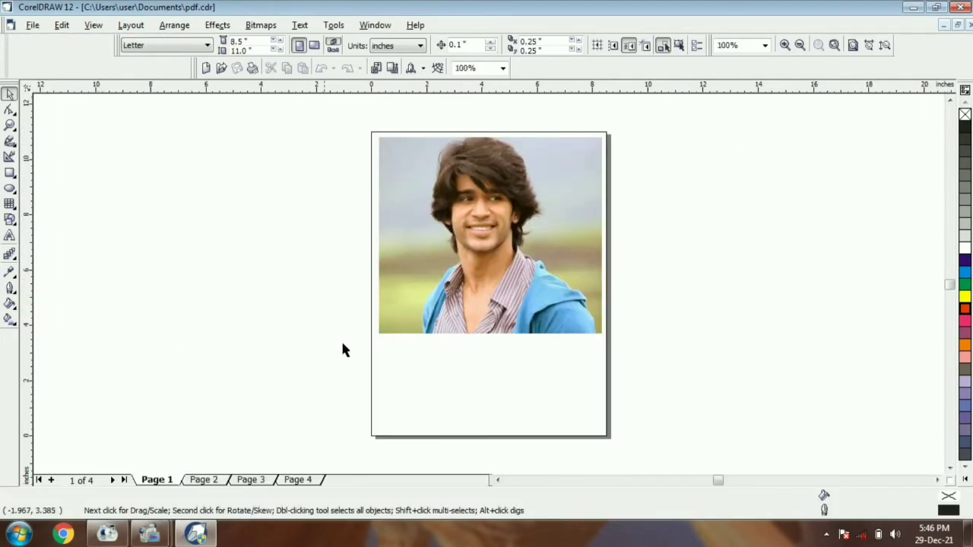
{"action": "left_click", "coordinate": [34, 25]}
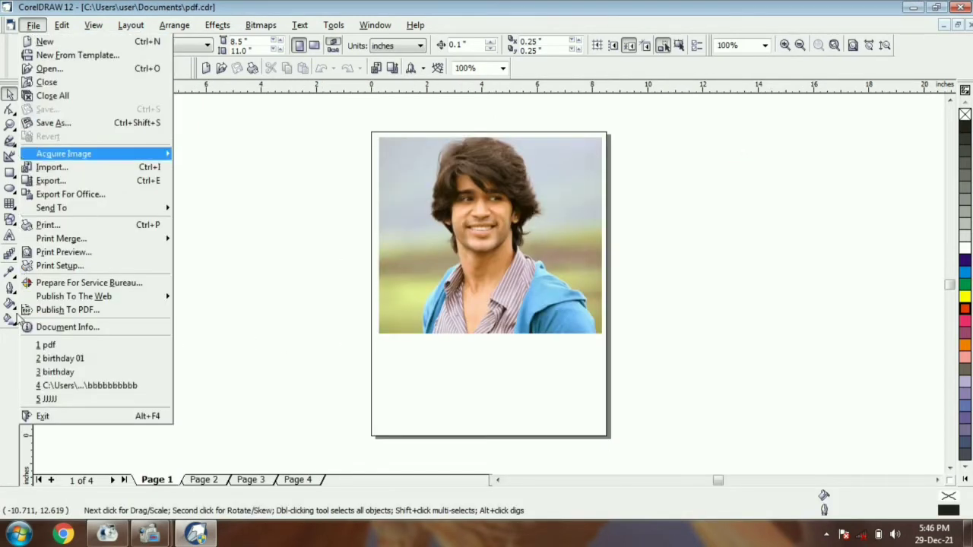
{"action": "left_click", "coordinate": [64, 358]}
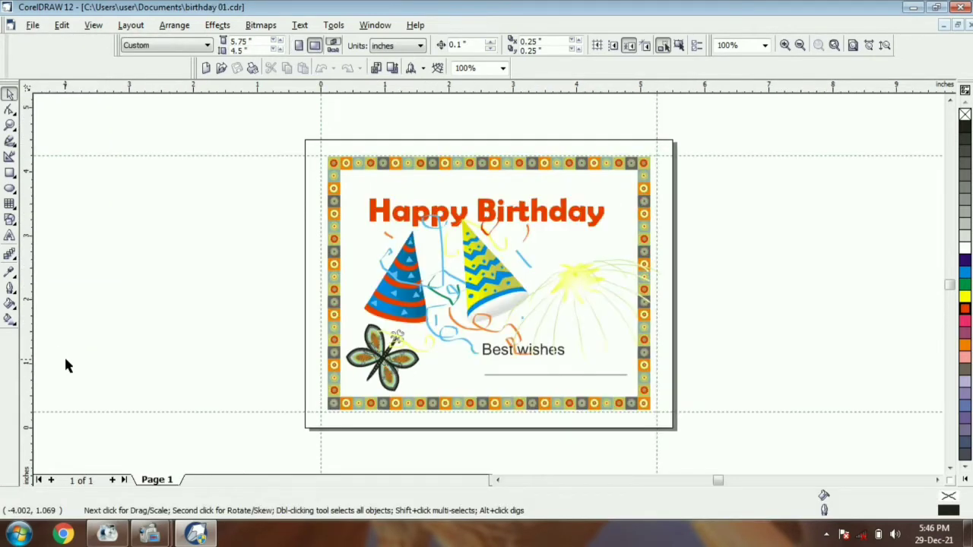
{"action": "left_click", "coordinate": [34, 25]}
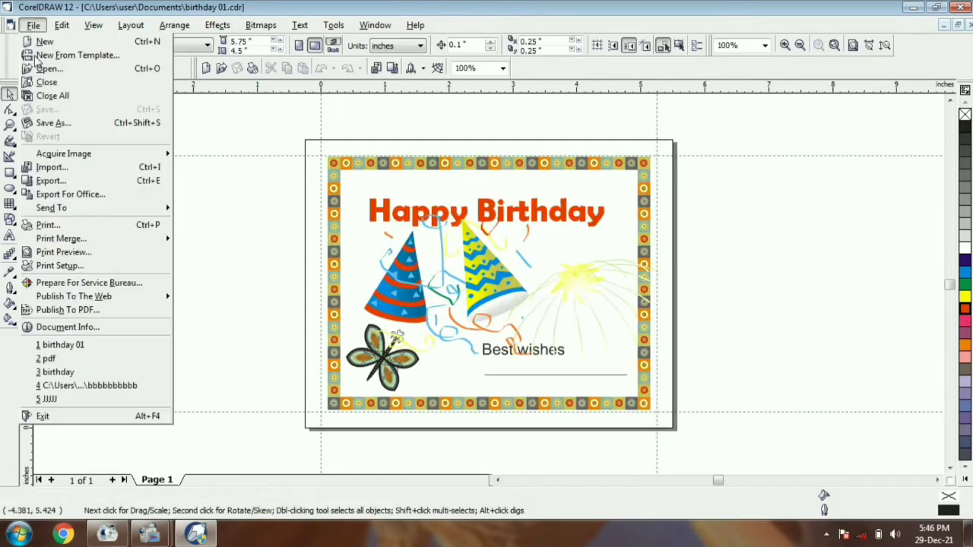
{"action": "left_click", "coordinate": [61, 372]}
{"action": "left_click", "coordinate": [33, 25]}
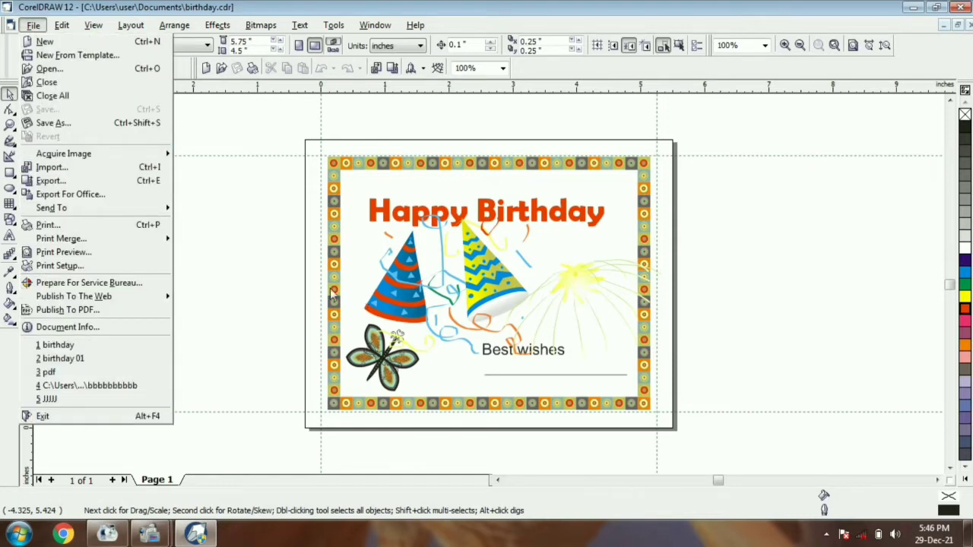
{"action": "left_click", "coordinate": [281, 281]}
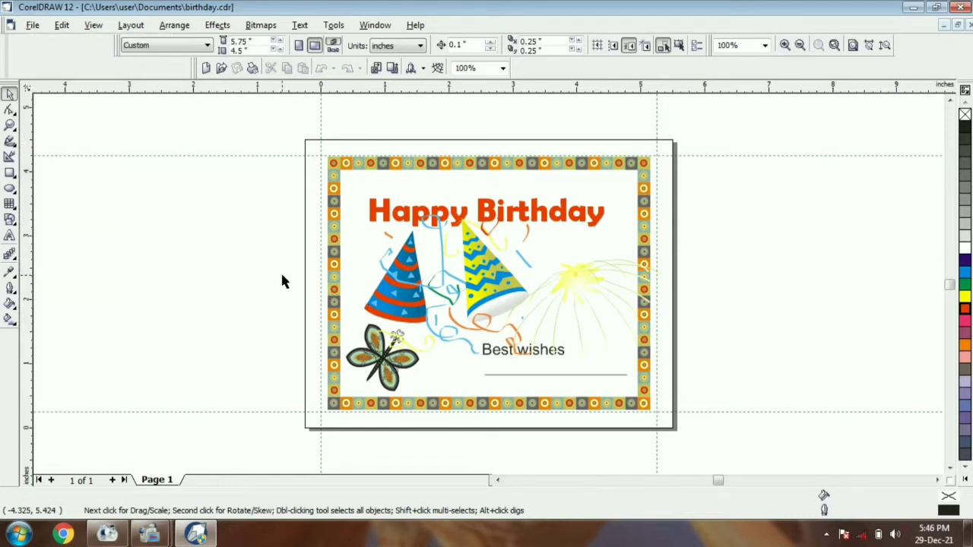
{"action": "left_click", "coordinate": [33, 25]}
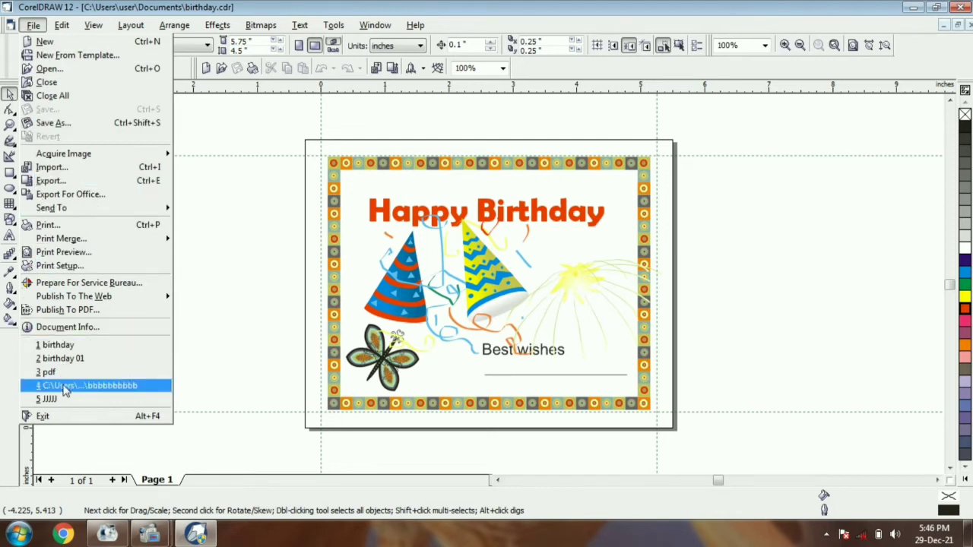
{"action": "left_click", "coordinate": [223, 180]}
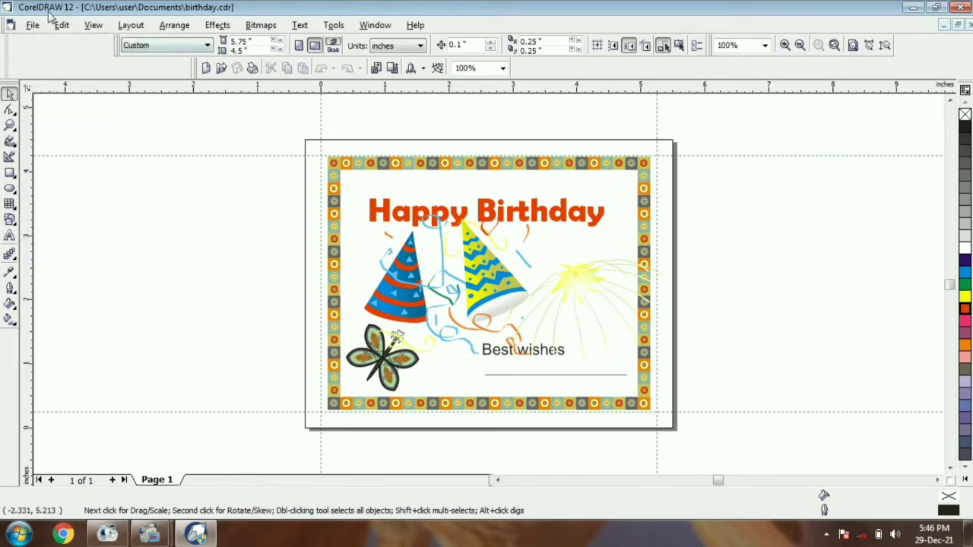
Create a new blank document
{"action": "left_click", "coordinate": [33, 25]}
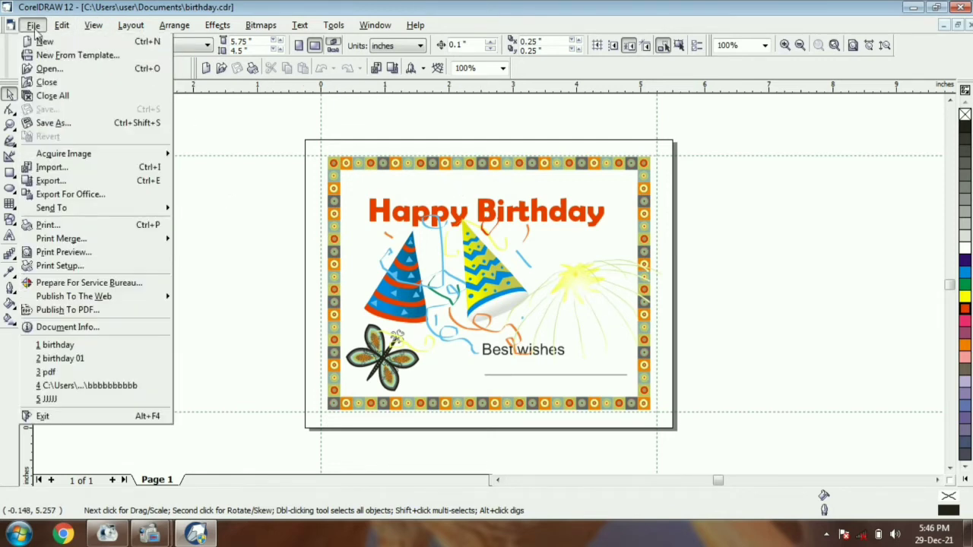
{"action": "left_click", "coordinate": [44, 38]}
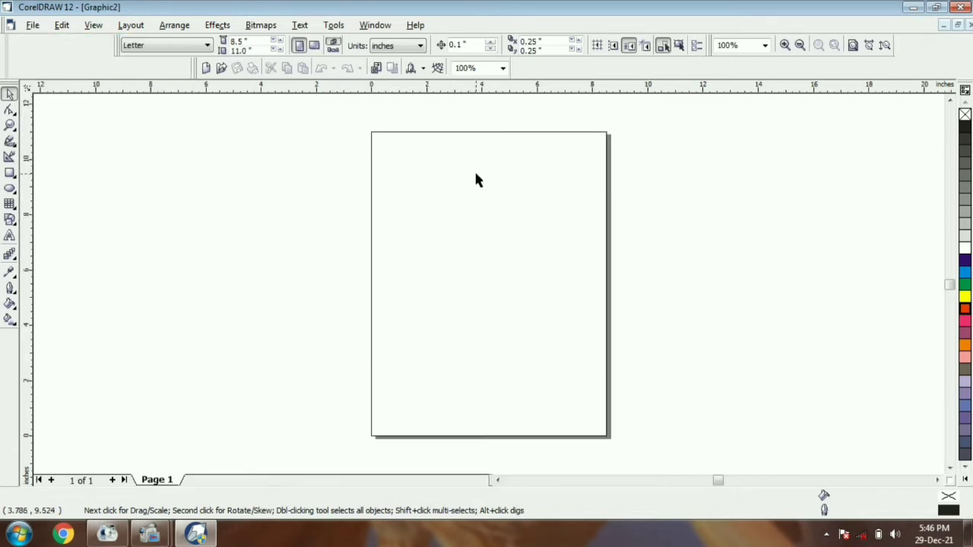
Draw a rectangle about 1.17 by 1.15 inches near the page's left edge and fill it with yellow
{"action": "left_click", "coordinate": [766, 45]}
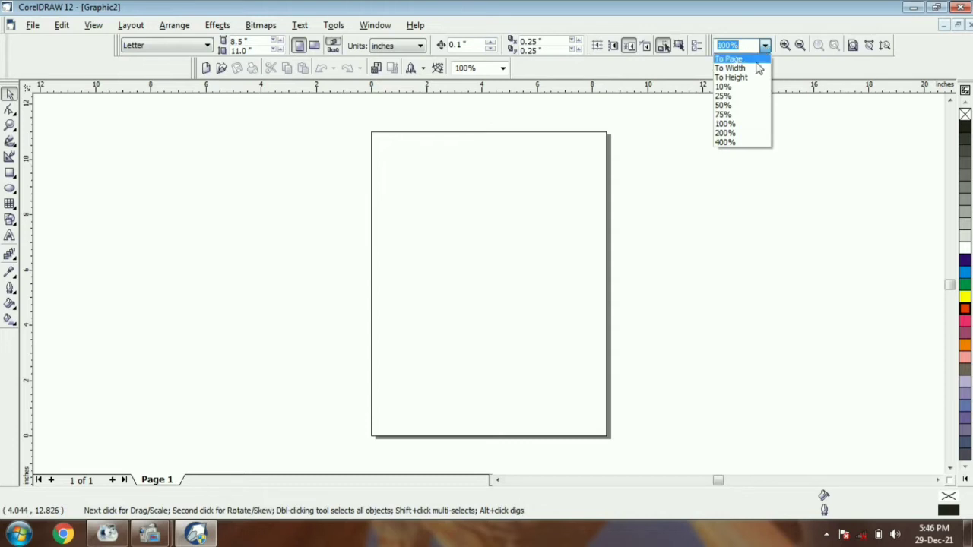
{"action": "left_click", "coordinate": [746, 72]}
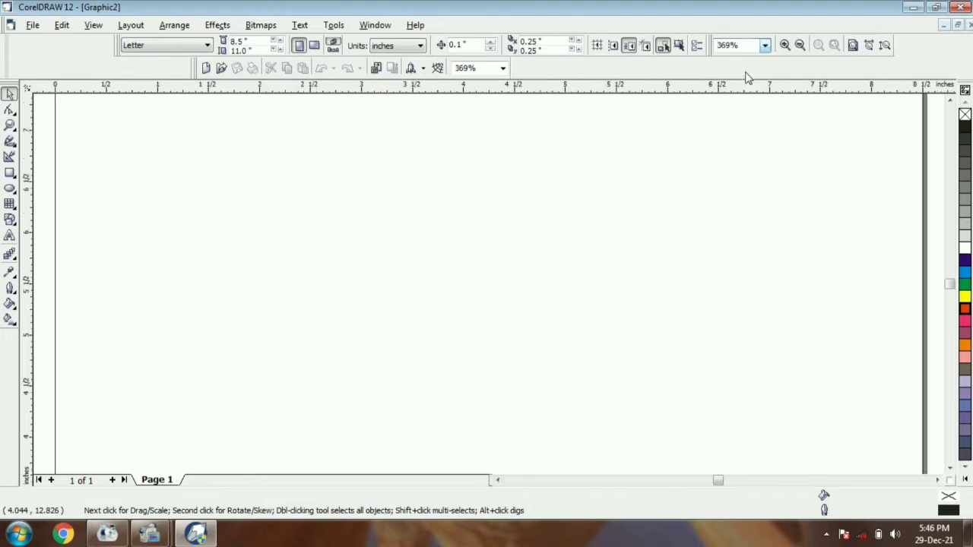
{"action": "left_click", "coordinate": [61, 25]}
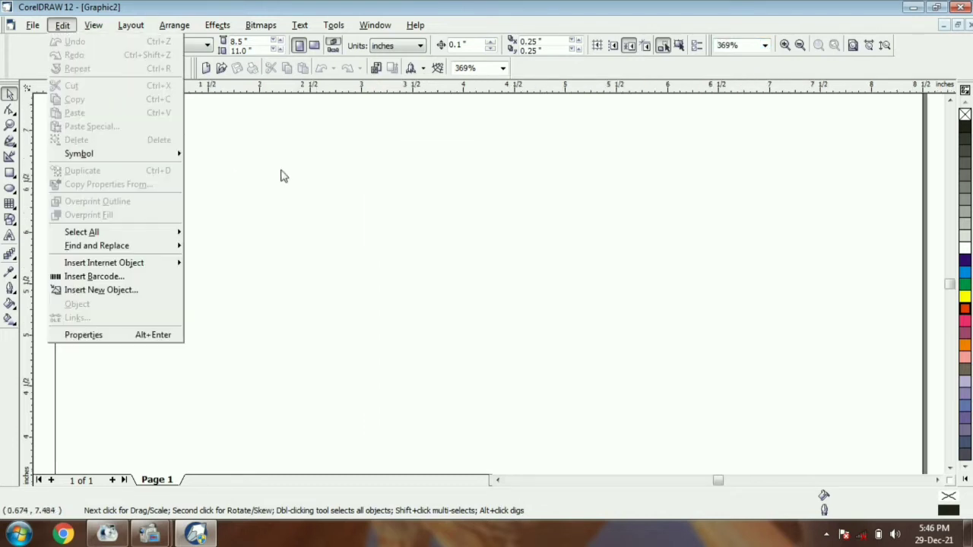
{"action": "key", "text": "Escape"}
{"action": "left_click", "coordinate": [9, 174]}
{"action": "left_click_drag", "start_coordinate": [111, 146], "coordinate": [231, 264]}
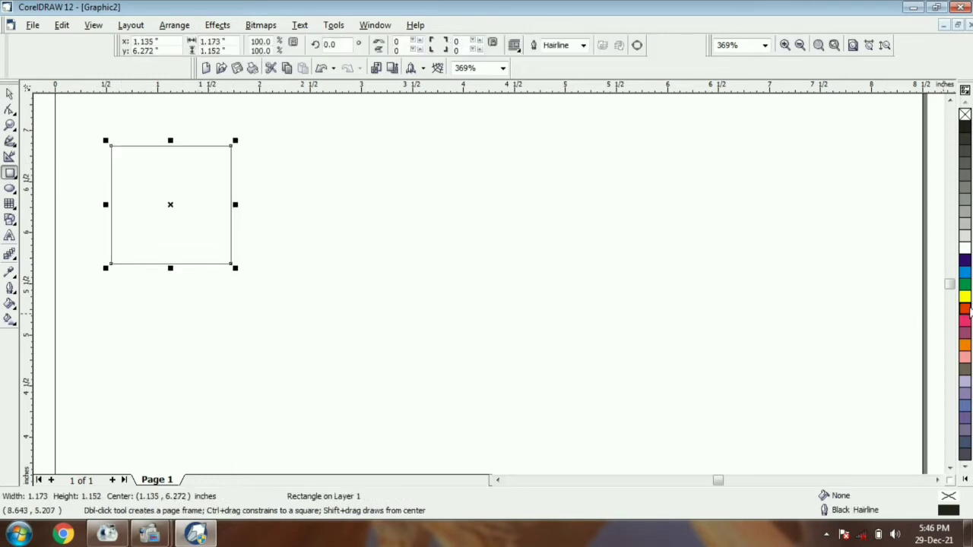
{"action": "left_click", "coordinate": [965, 297]}
{"action": "left_click", "coordinate": [9, 93]}
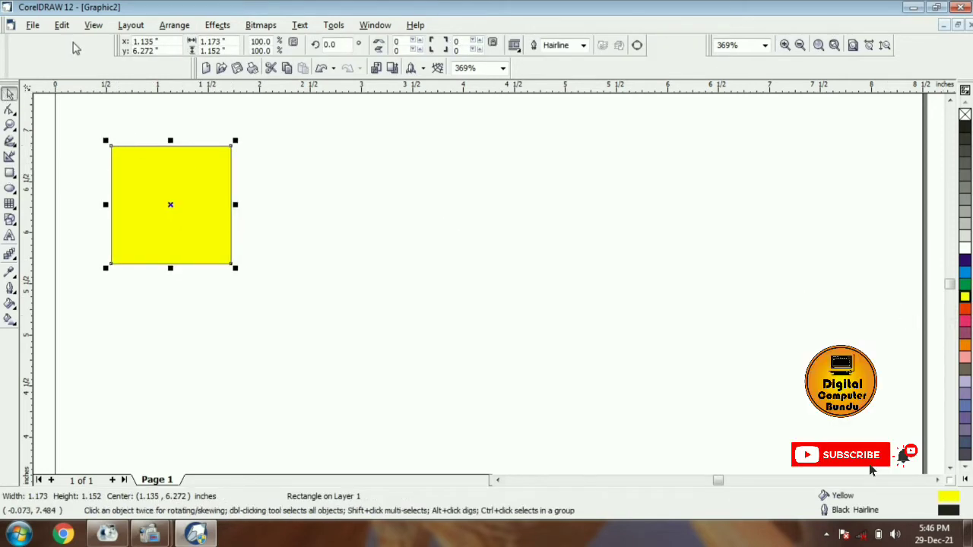
Undo the rectangle's yellow fill and redo it
{"action": "left_click", "coordinate": [61, 26]}
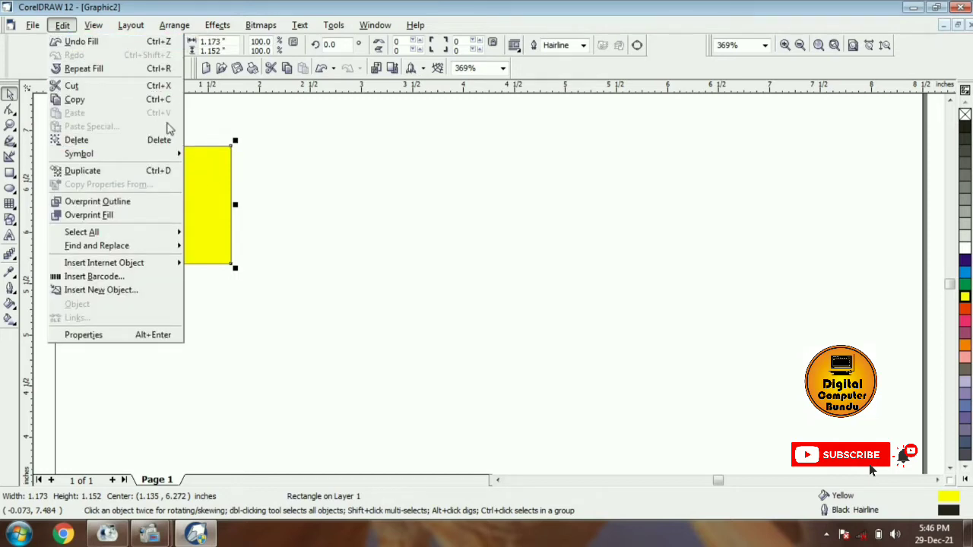
{"action": "left_click", "coordinate": [122, 42]}
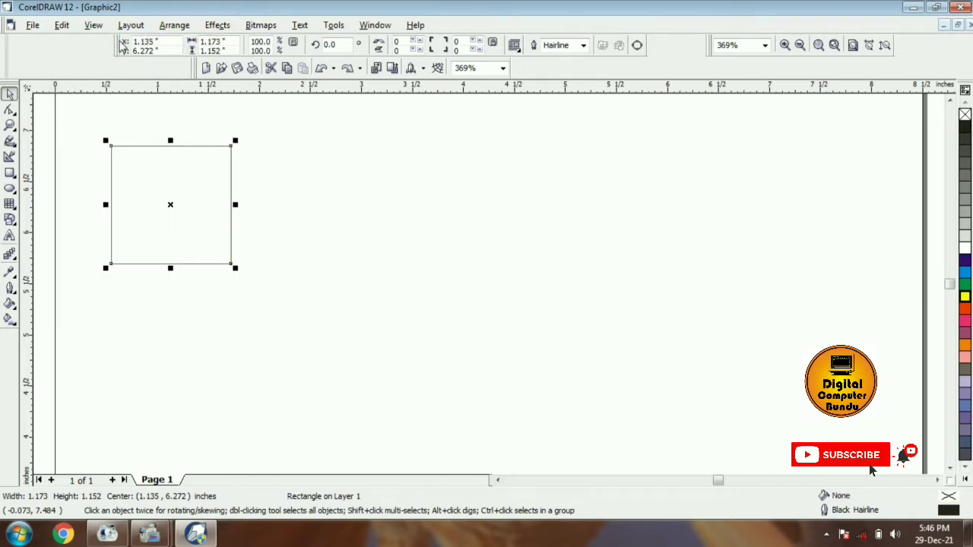
{"action": "left_click", "coordinate": [62, 25]}
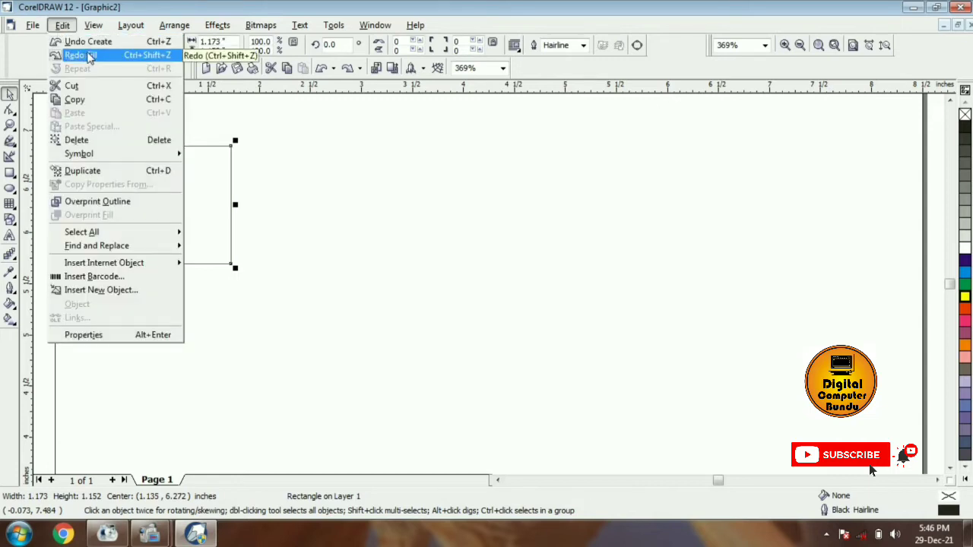
{"action": "left_click", "coordinate": [90, 55]}
Cut and paste the yellow rectangle, placing it near the page's right edge with its center at about (7.29, 6.40) inches
{"action": "left_click", "coordinate": [67, 29]}
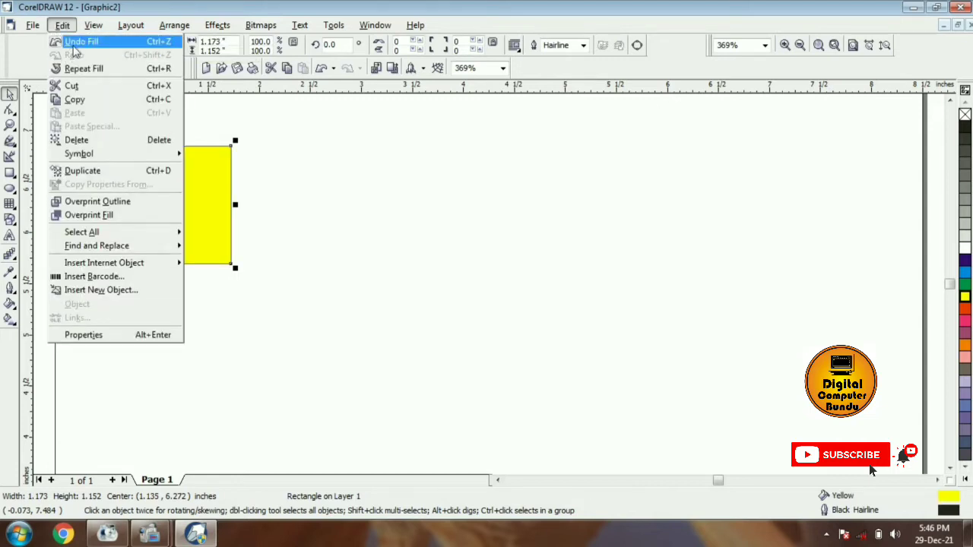
{"action": "left_click", "coordinate": [79, 86]}
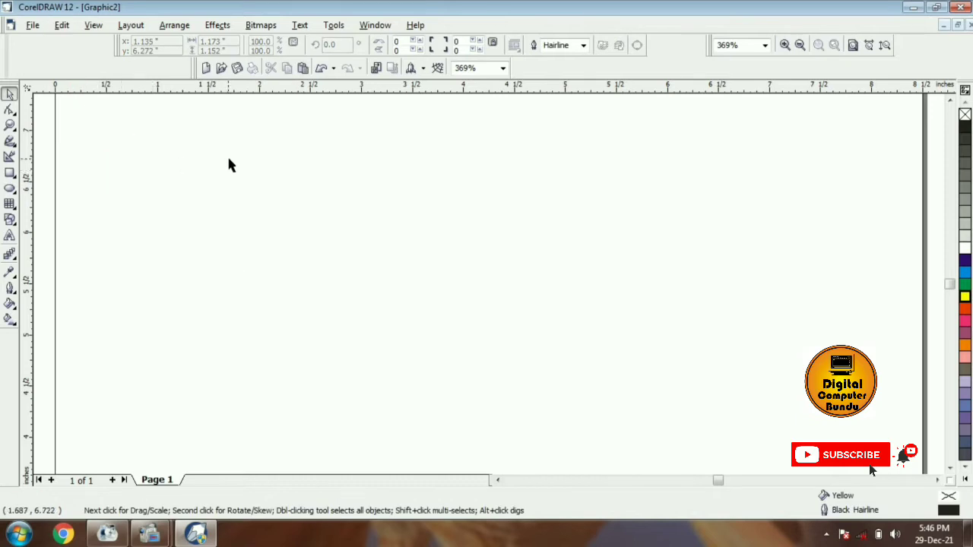
{"action": "left_click", "coordinate": [62, 28]}
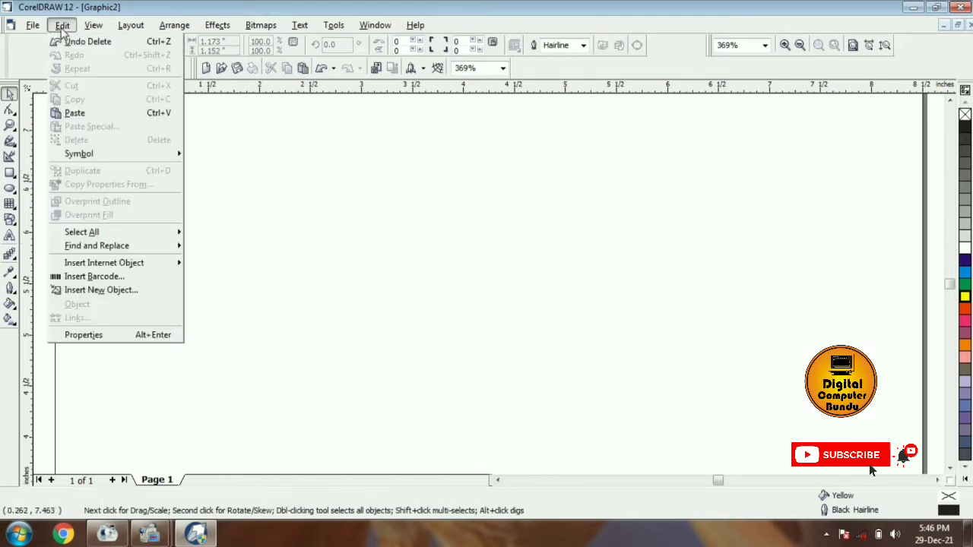
{"action": "left_click", "coordinate": [75, 112]}
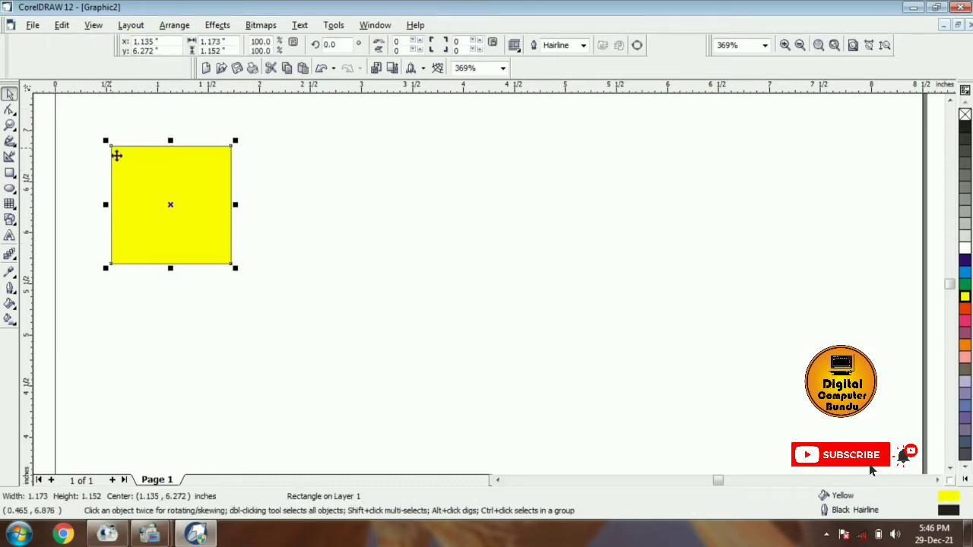
{"action": "left_click_drag", "start_coordinate": [180, 173], "coordinate": [777, 157]}
Paste another yellow rectangle and place it just left of the first, centered at about (6.00, 6.39) inches
{"action": "left_click", "coordinate": [62, 25]}
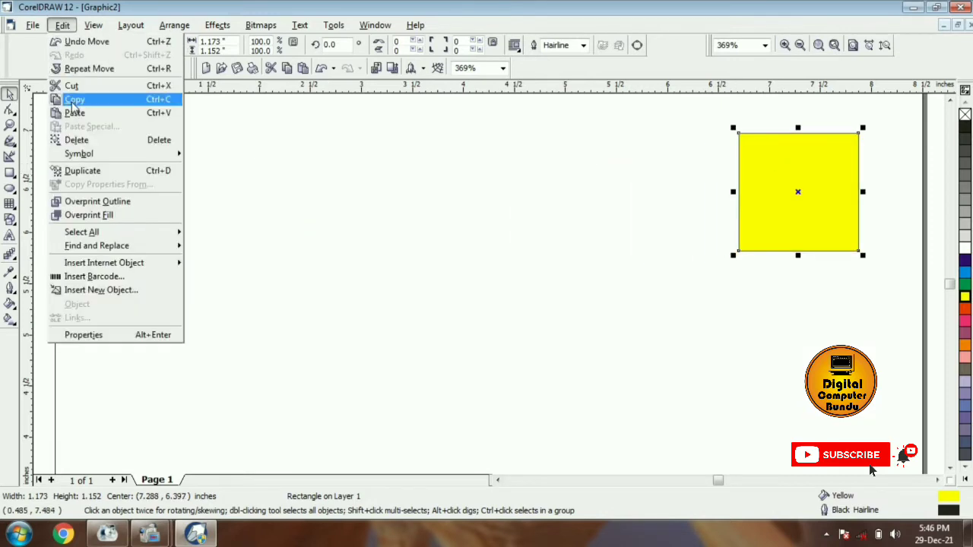
{"action": "left_click", "coordinate": [76, 113]}
{"action": "left_click_drag", "start_coordinate": [156, 169], "coordinate": [654, 160]}
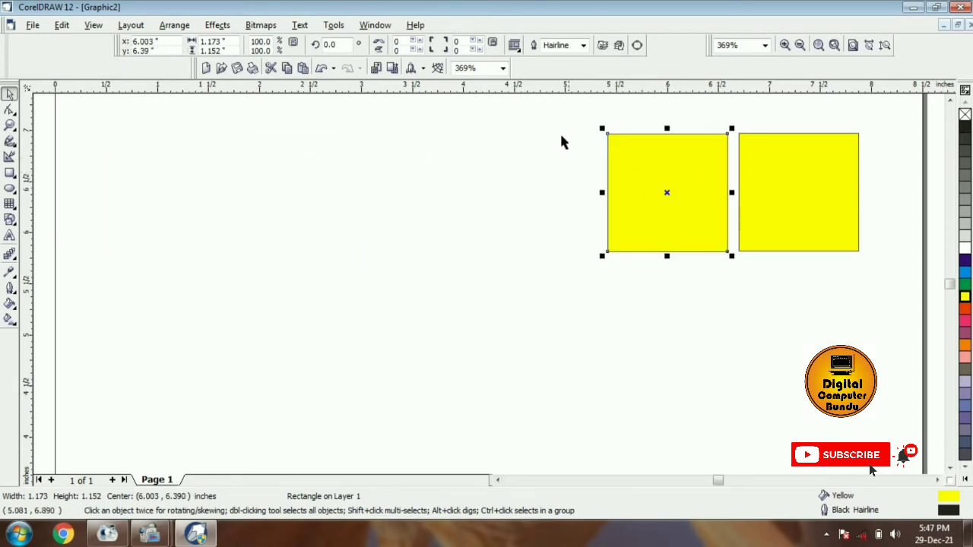
Copy both yellow rectangles and paste the pair, placing it directly below the originals at about (6.66, 5.17) inches
{"action": "left_click_drag", "start_coordinate": [562, 112], "coordinate": [891, 309]}
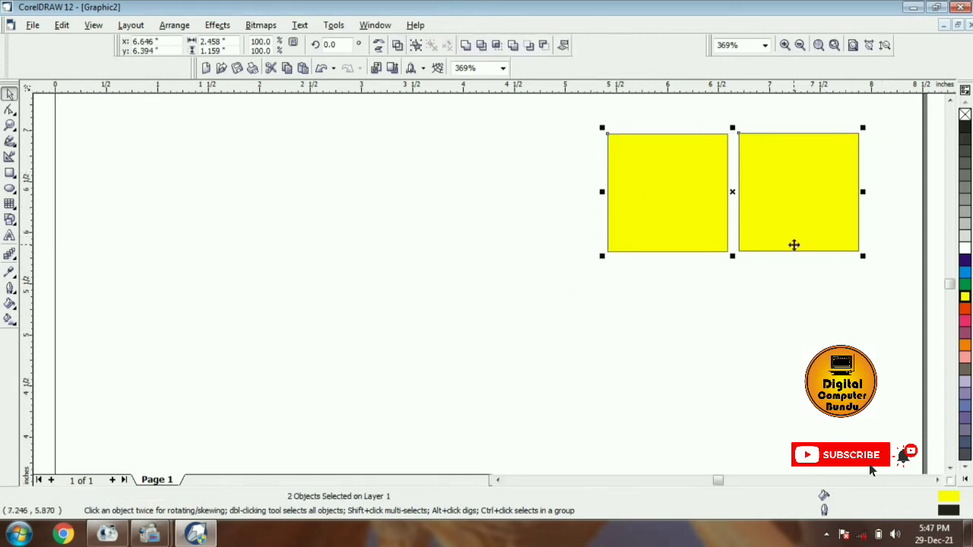
{"action": "left_click", "coordinate": [68, 29]}
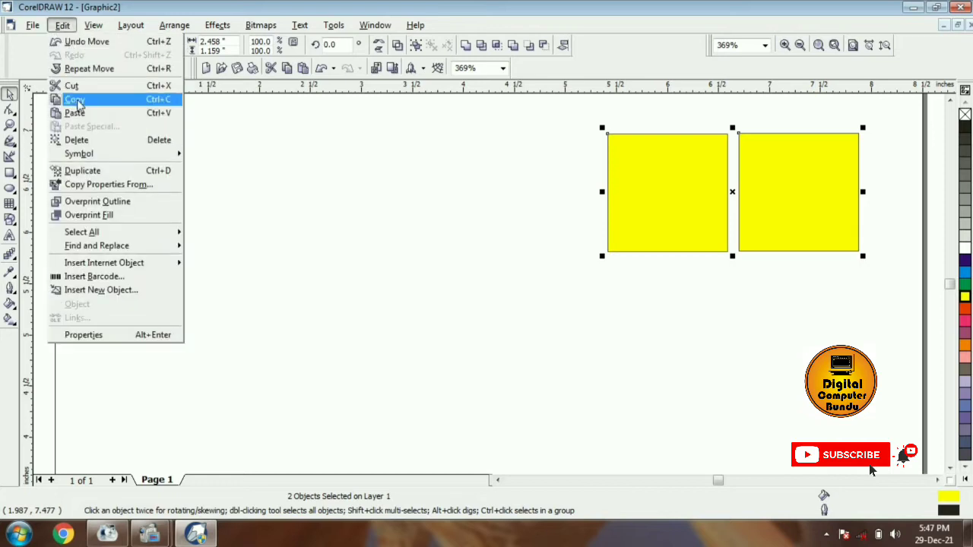
{"action": "left_click", "coordinate": [76, 98]}
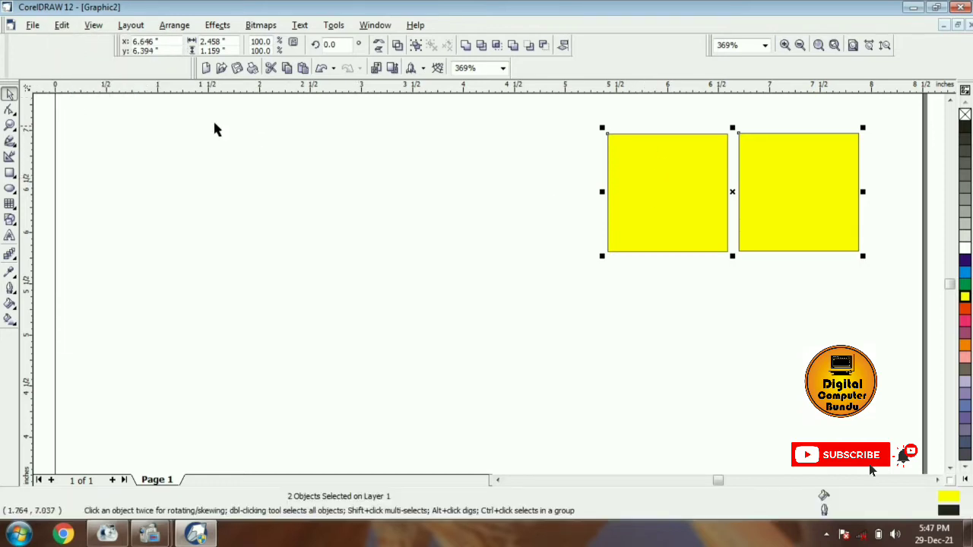
{"action": "left_click", "coordinate": [63, 25]}
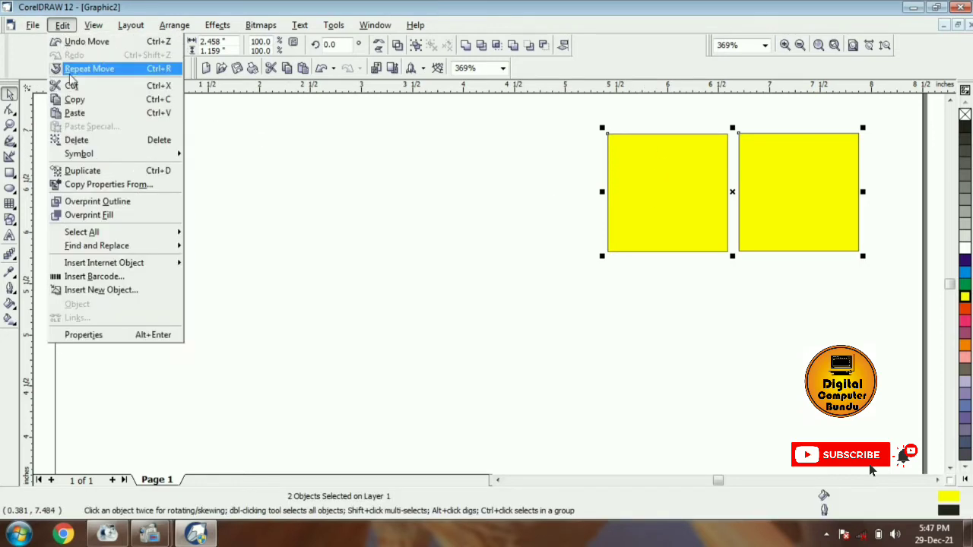
{"action": "left_click", "coordinate": [77, 113]}
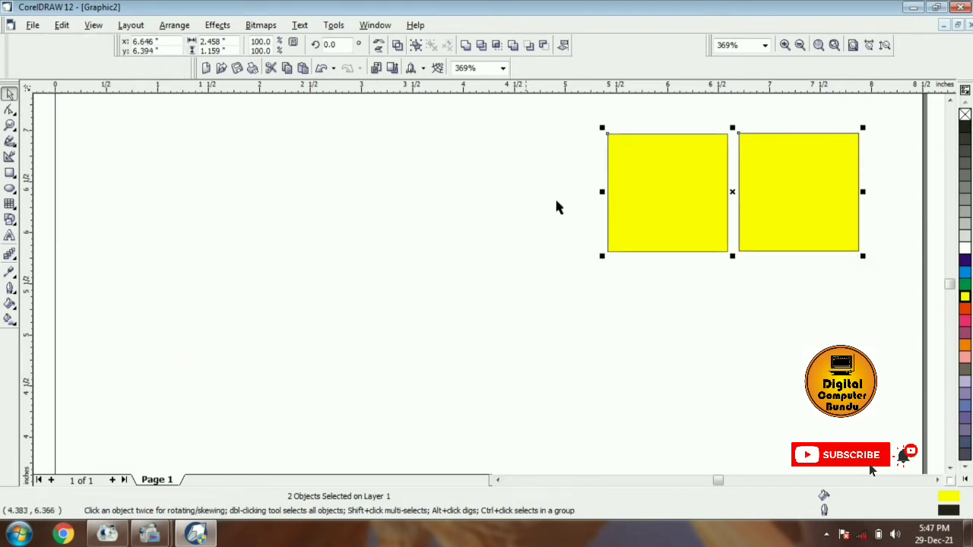
{"action": "left_click_drag", "start_coordinate": [699, 197], "coordinate": [700, 322]}
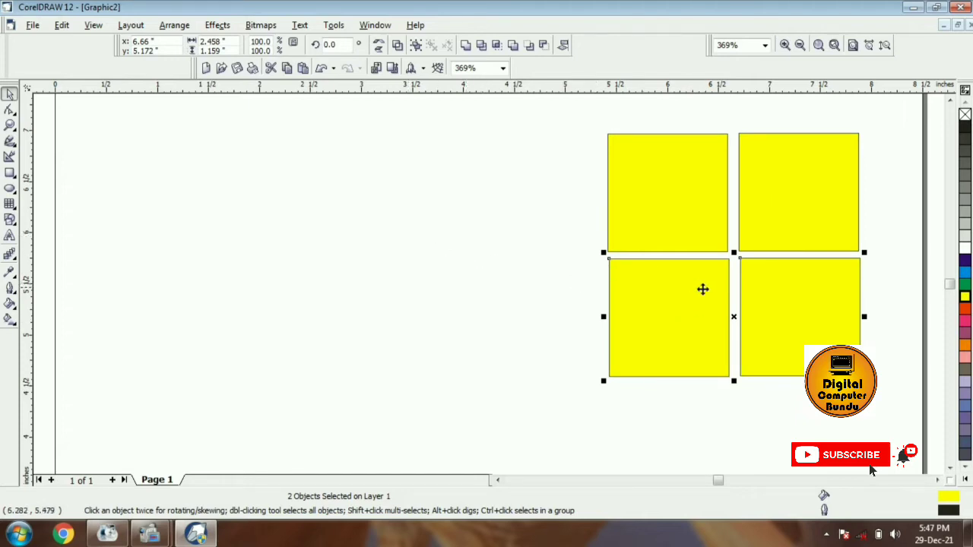
Move the lower pair to the page's upper left, copy it there and return it below the original pair
{"action": "left_click_drag", "start_coordinate": [702, 287], "coordinate": [183, 157]}
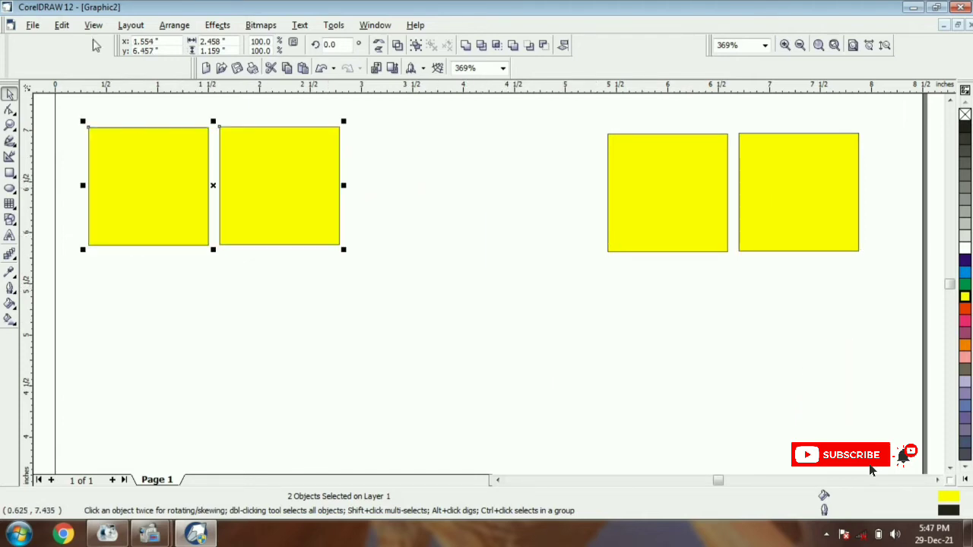
{"action": "left_click", "coordinate": [62, 25]}
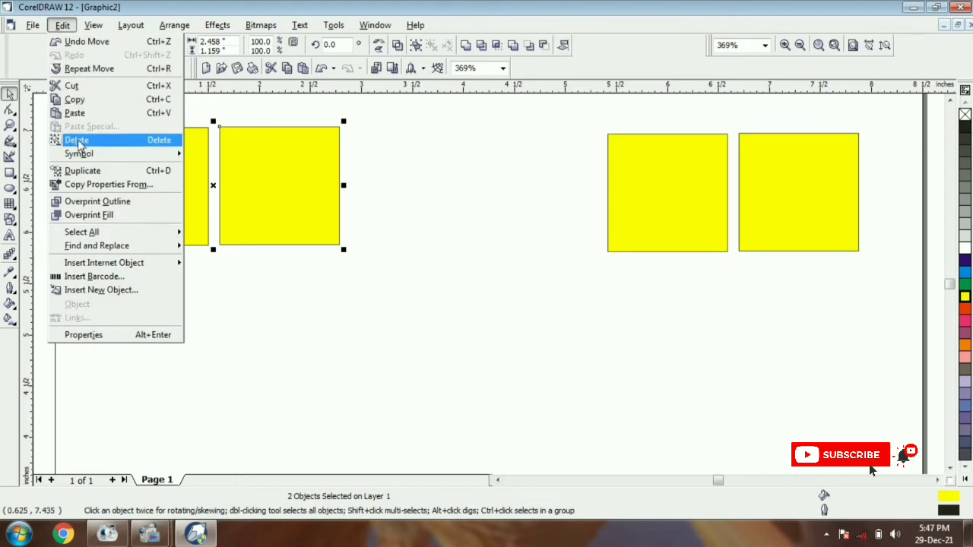
{"action": "left_click", "coordinate": [74, 99]}
{"action": "left_click_drag", "start_coordinate": [275, 177], "coordinate": [795, 308]}
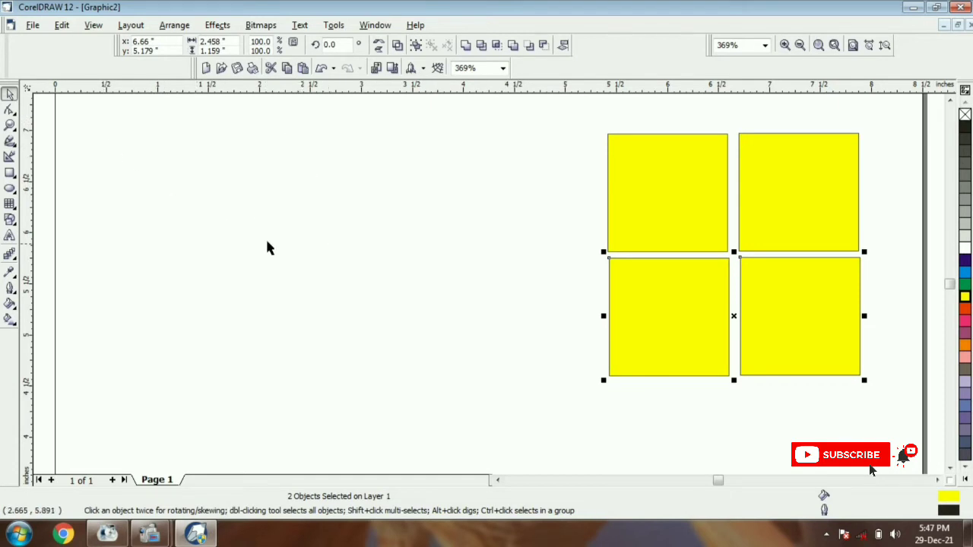
Paste the copied pair and extend the lower row leftward with it, centered at about (4.10, 5.16) inches
{"action": "left_click", "coordinate": [61, 25]}
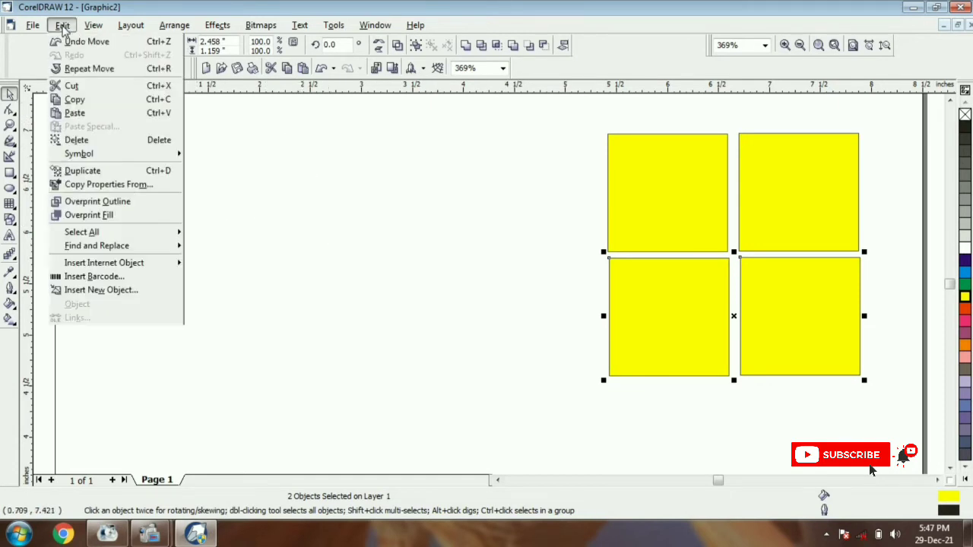
{"action": "left_click", "coordinate": [76, 113]}
{"action": "left_click_drag", "start_coordinate": [150, 163], "coordinate": [410, 296]}
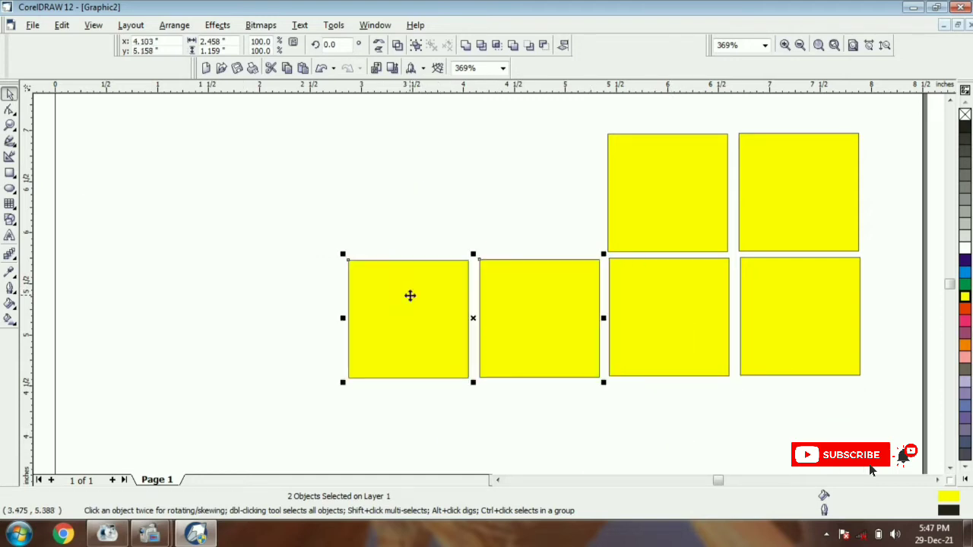
{"action": "left_click", "coordinate": [245, 212]}
Delete all six yellow rectangles together and undo the deletion
{"action": "left_click", "coordinate": [63, 26]}
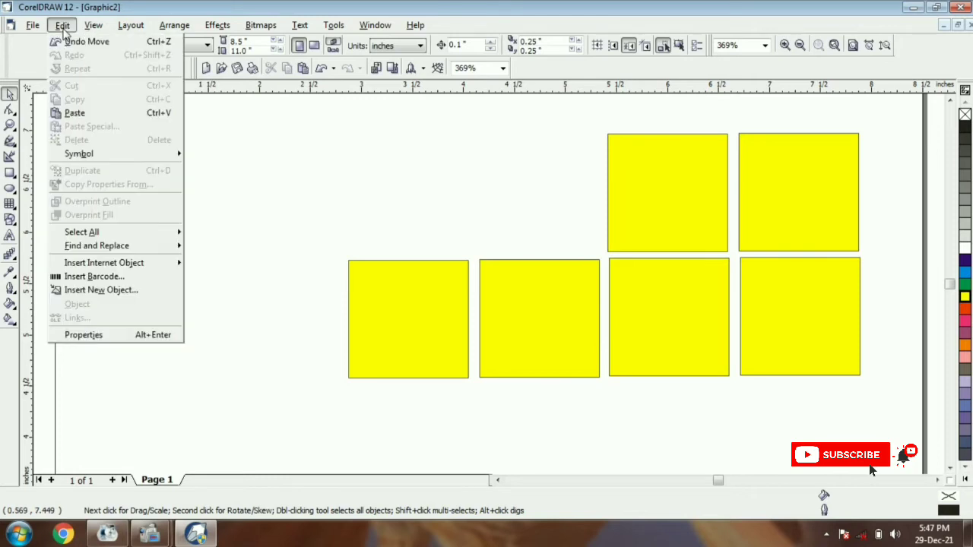
{"action": "left_click", "coordinate": [424, 225]}
{"action": "left_click_drag", "start_coordinate": [294, 104], "coordinate": [875, 414]}
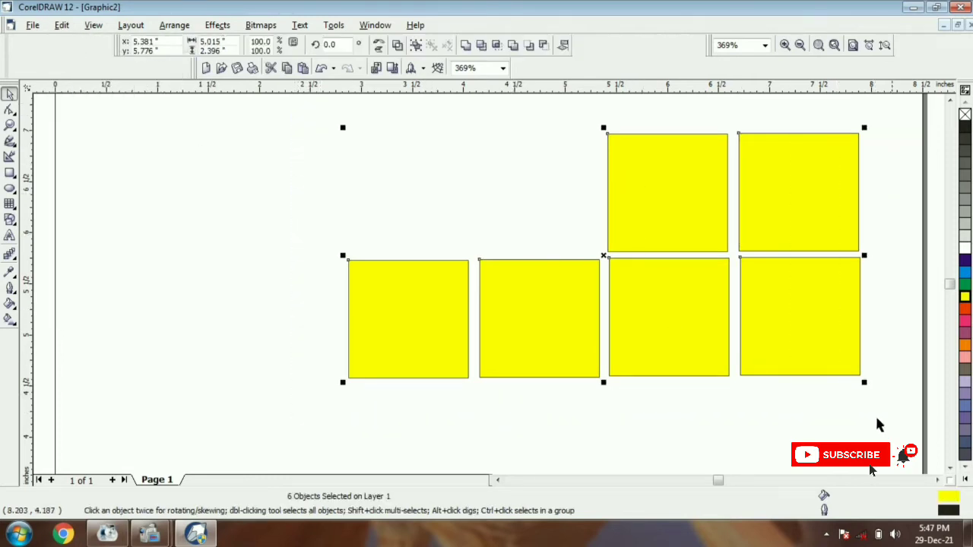
{"action": "left_click", "coordinate": [63, 26]}
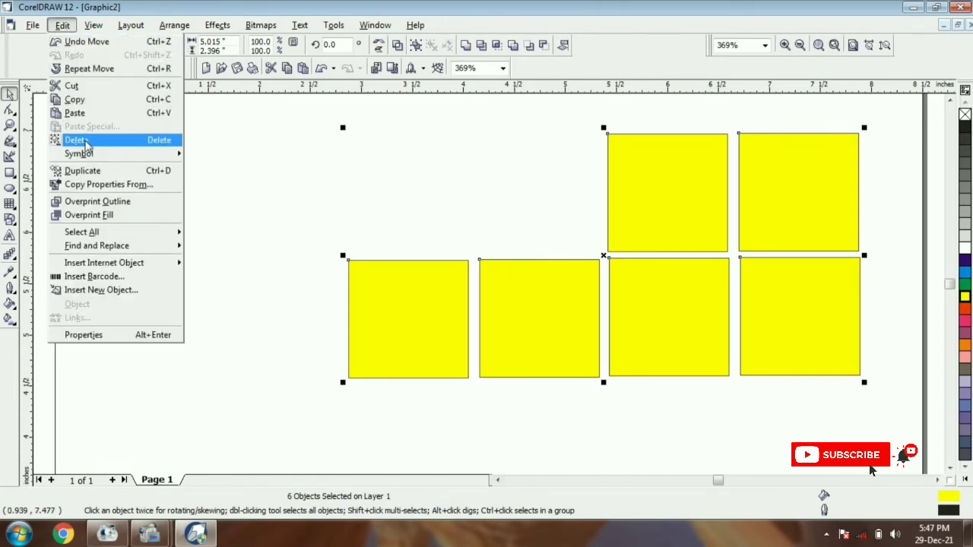
{"action": "left_click", "coordinate": [76, 141]}
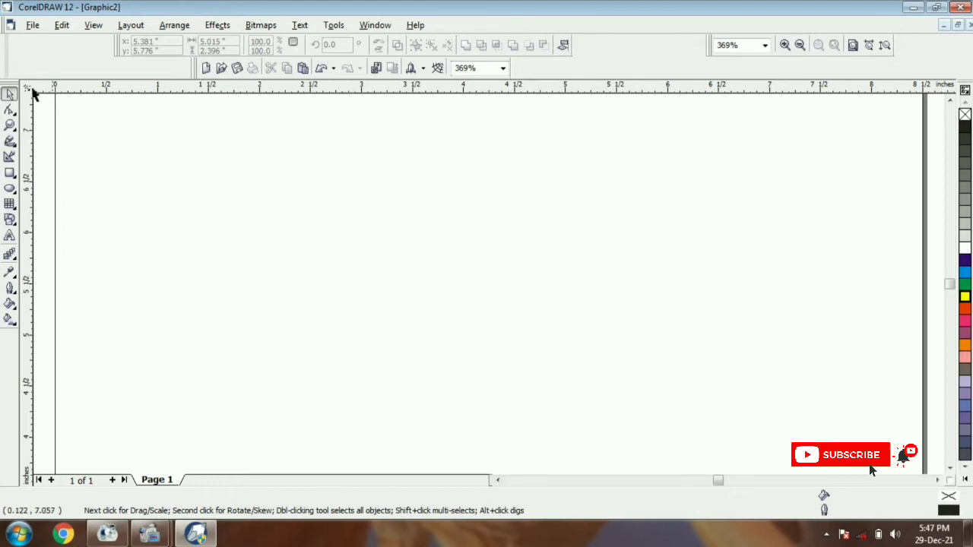
{"action": "left_click", "coordinate": [62, 25]}
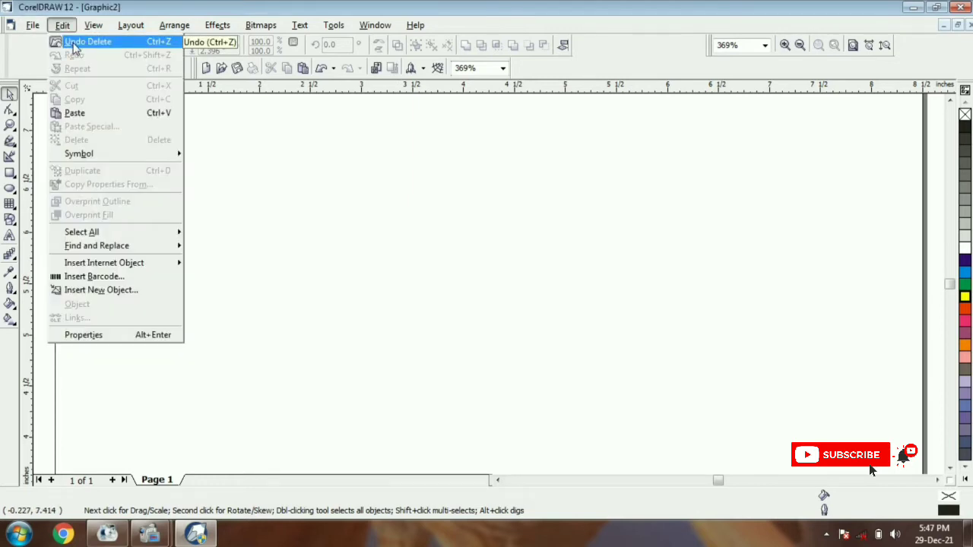
{"action": "left_click", "coordinate": [76, 42]}
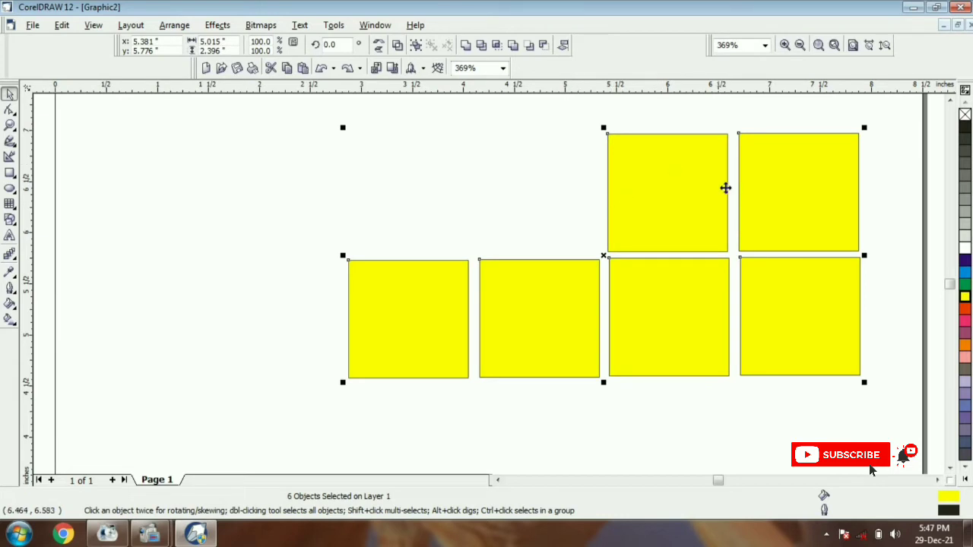
{"action": "left_click", "coordinate": [284, 213]}
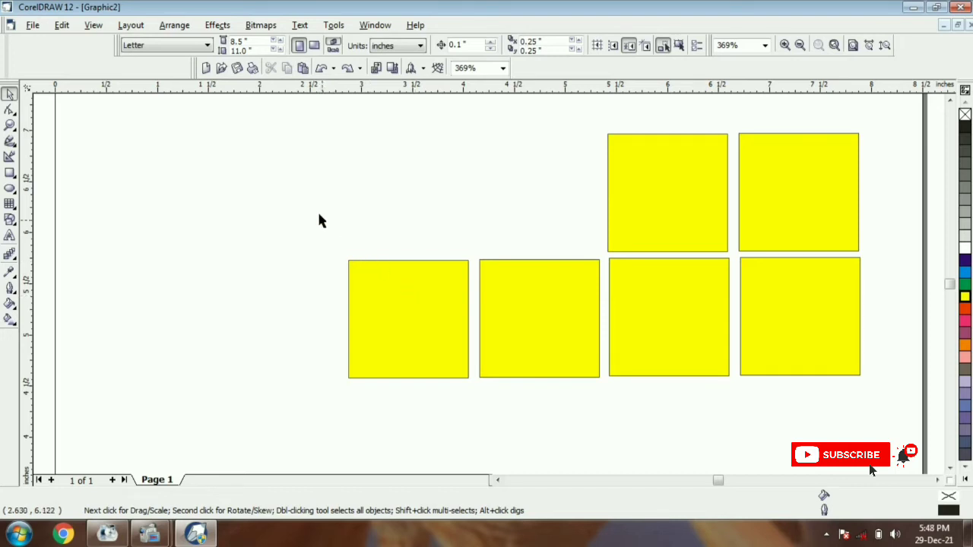
Duplicate the lower row's leftmost rectangle and place the duplicate just left of it, centered at about (2.17, 5.20) inches
{"action": "left_click", "coordinate": [392, 298]}
{"action": "left_click", "coordinate": [65, 26]}
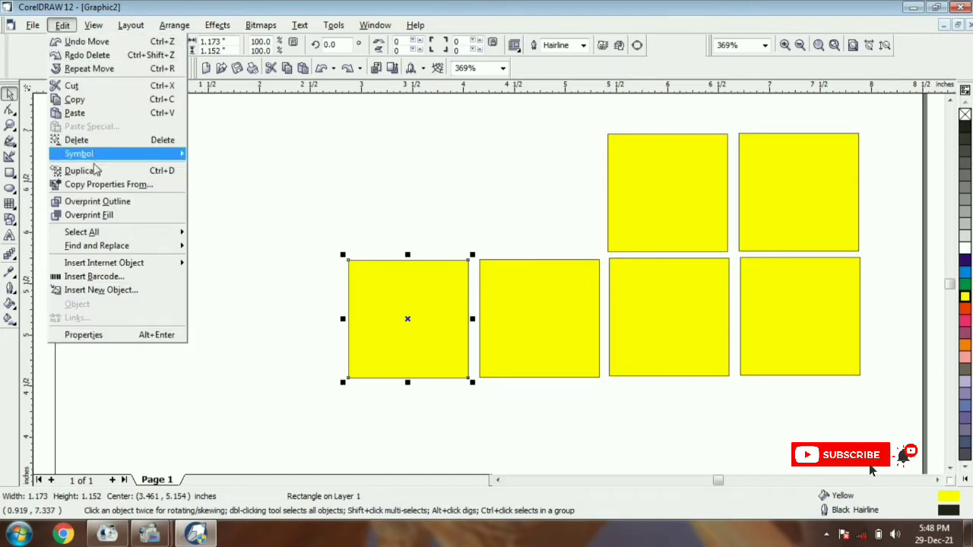
{"action": "left_click", "coordinate": [168, 177]}
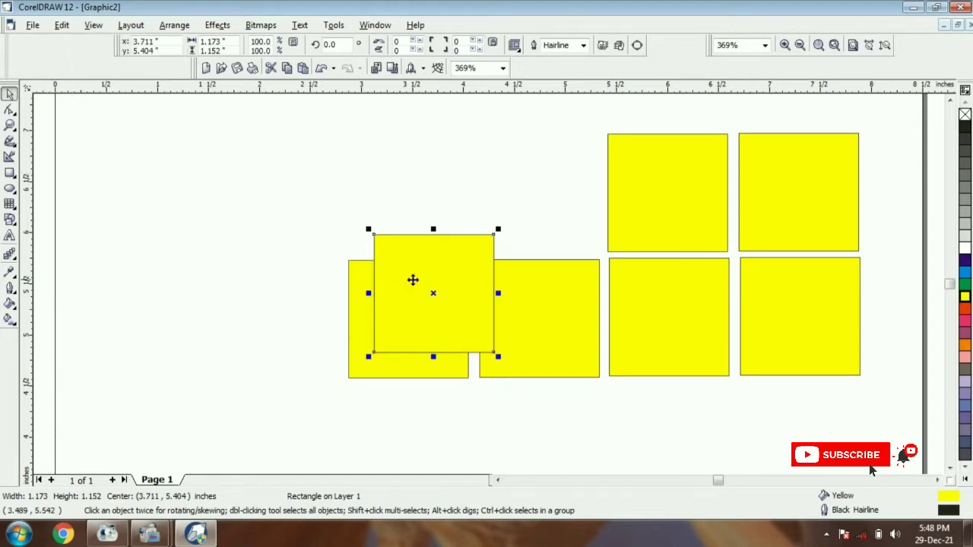
{"action": "left_click_drag", "start_coordinate": [413, 278], "coordinate": [256, 301]}
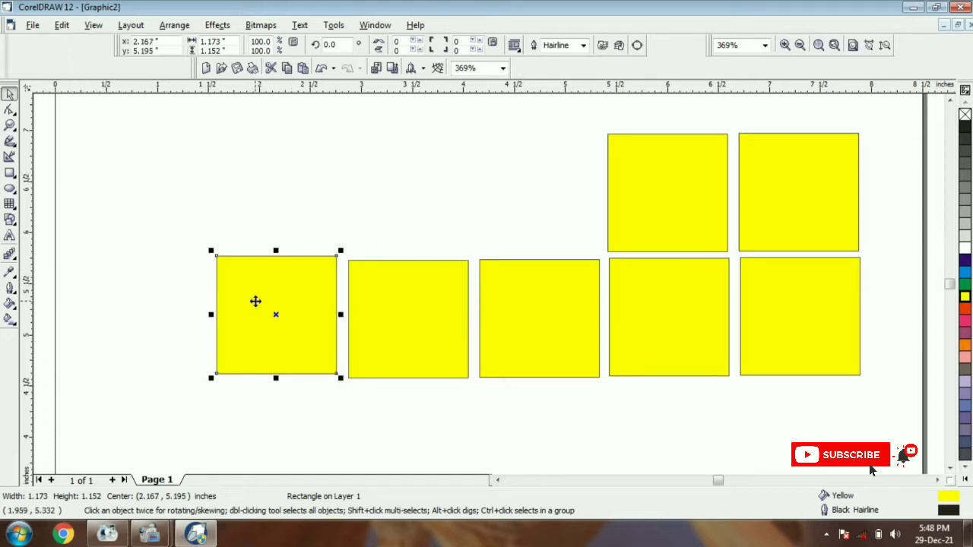
Duplicate the lower row's leftmost yellow rectangle, extending the row further left with a copy centered at about (0.87, 5.24) inches
{"action": "key", "text": "ctrl+d"}
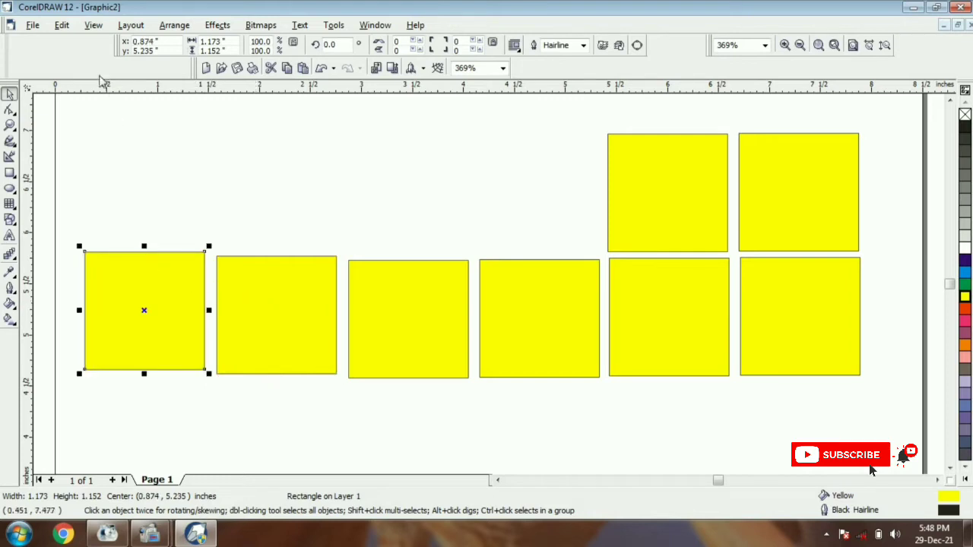
{"action": "left_click", "coordinate": [63, 25]}
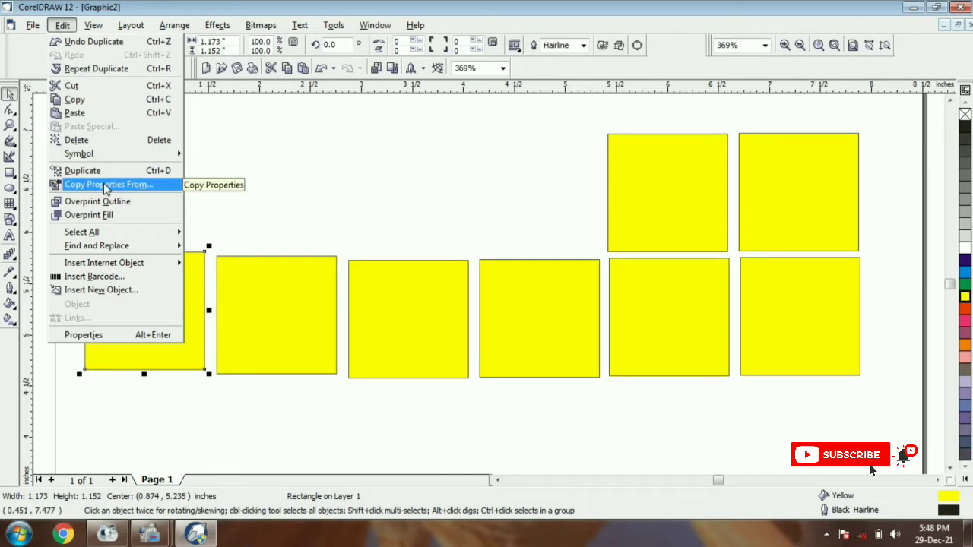
{"action": "left_click", "coordinate": [358, 217]}
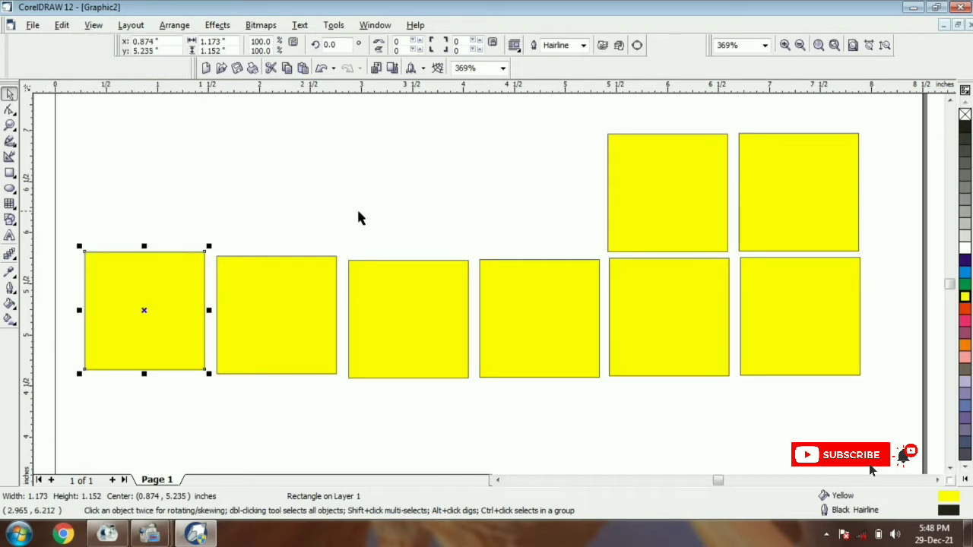
Fill the lower row's second through sixth rectangles, from left to right, with red, green, cyan, dark blue and magenta
{"action": "left_click", "coordinate": [292, 267]}
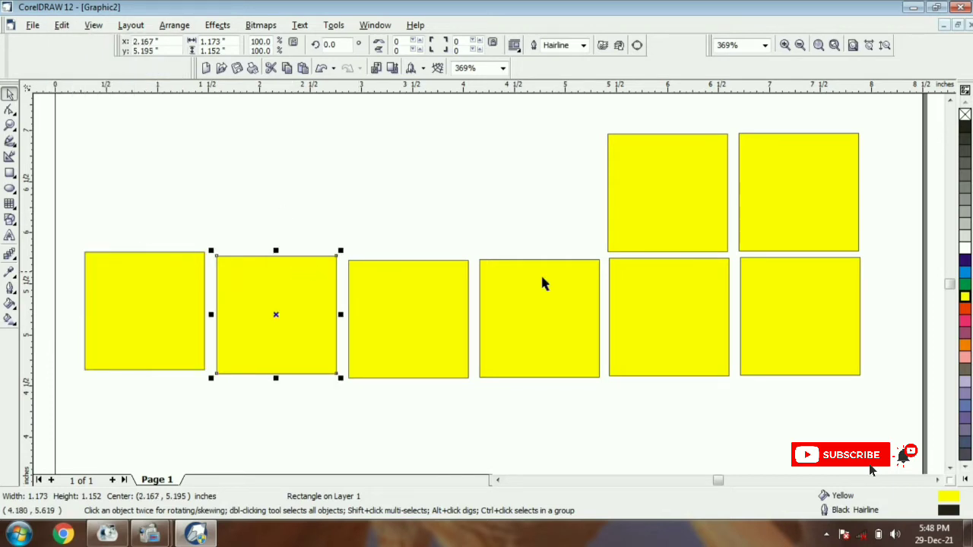
{"action": "left_click", "coordinate": [965, 308]}
{"action": "left_click", "coordinate": [394, 315]}
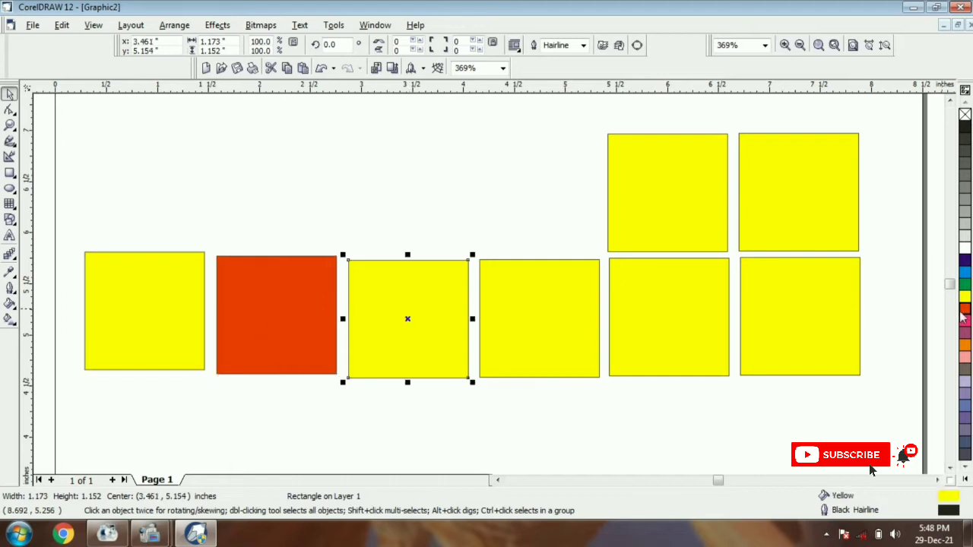
{"action": "left_click", "coordinate": [965, 284]}
{"action": "left_click", "coordinate": [565, 313]}
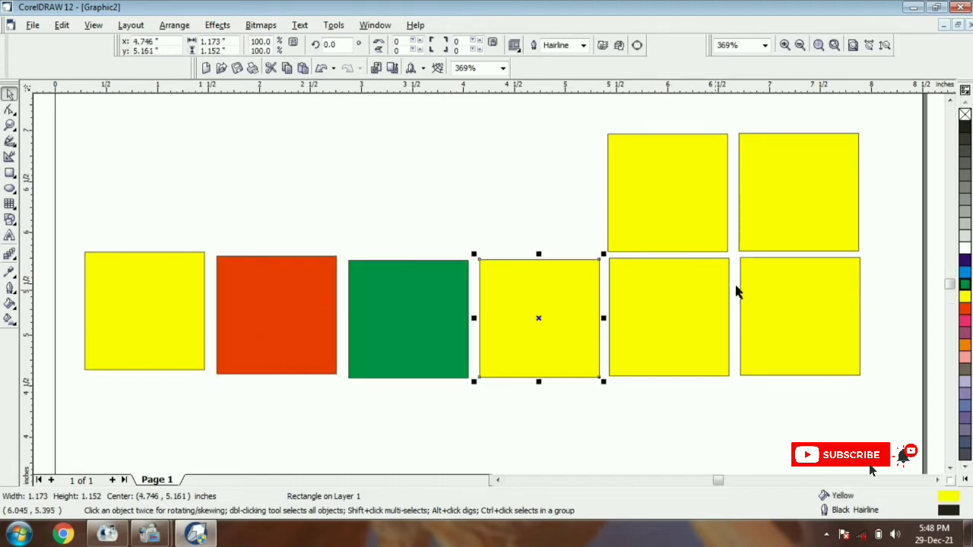
{"action": "left_click", "coordinate": [964, 272]}
{"action": "left_click", "coordinate": [672, 308]}
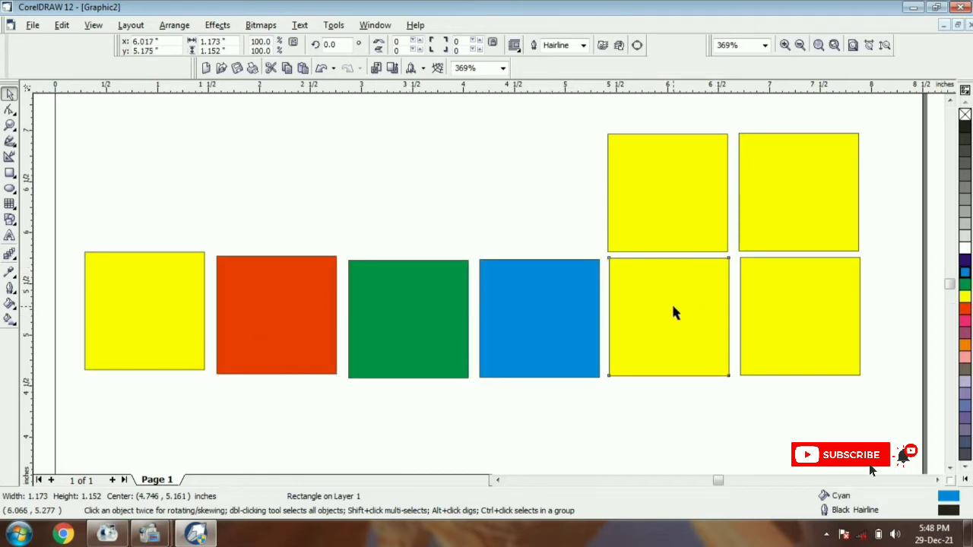
{"action": "left_click", "coordinate": [965, 261]}
{"action": "left_click", "coordinate": [824, 298]}
{"action": "left_click", "coordinate": [965, 320]}
Fill the upper row's right rectangle with orange and its left rectangle with pink
{"action": "left_click", "coordinate": [859, 222]}
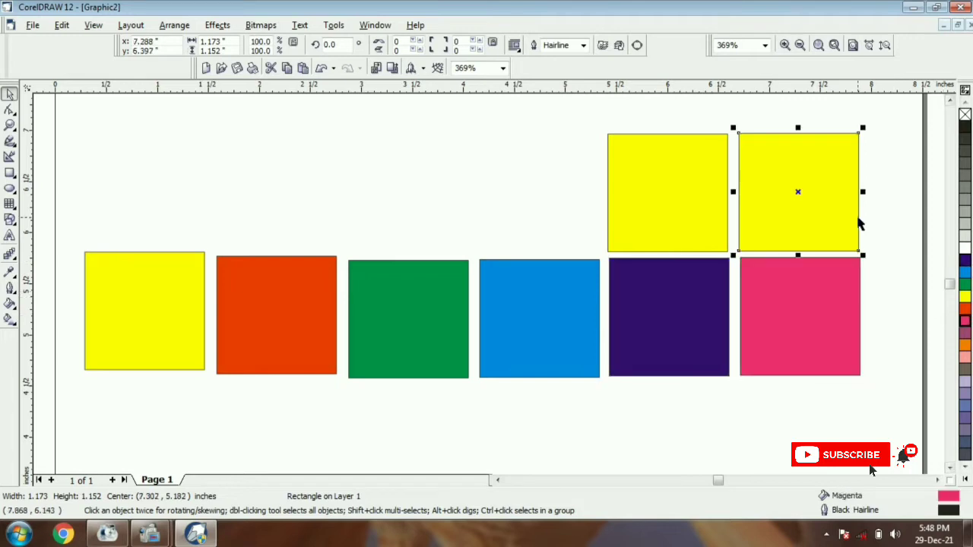
{"action": "left_click", "coordinate": [965, 345]}
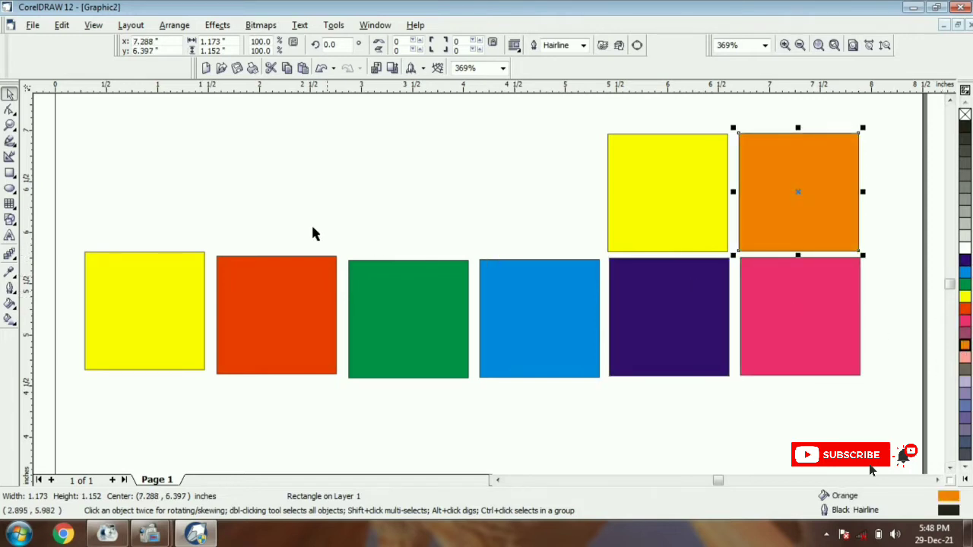
{"action": "left_click", "coordinate": [706, 175]}
{"action": "left_click", "coordinate": [965, 357]}
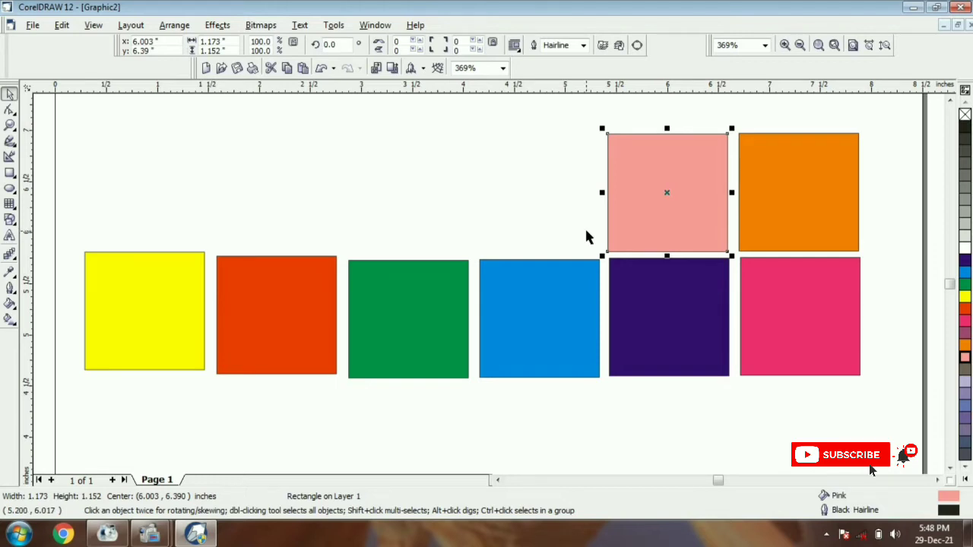
Copy the outline color and fill from the lower row's red rectangle to the pink rectangle using Copy Properties From
{"action": "left_click", "coordinate": [63, 25]}
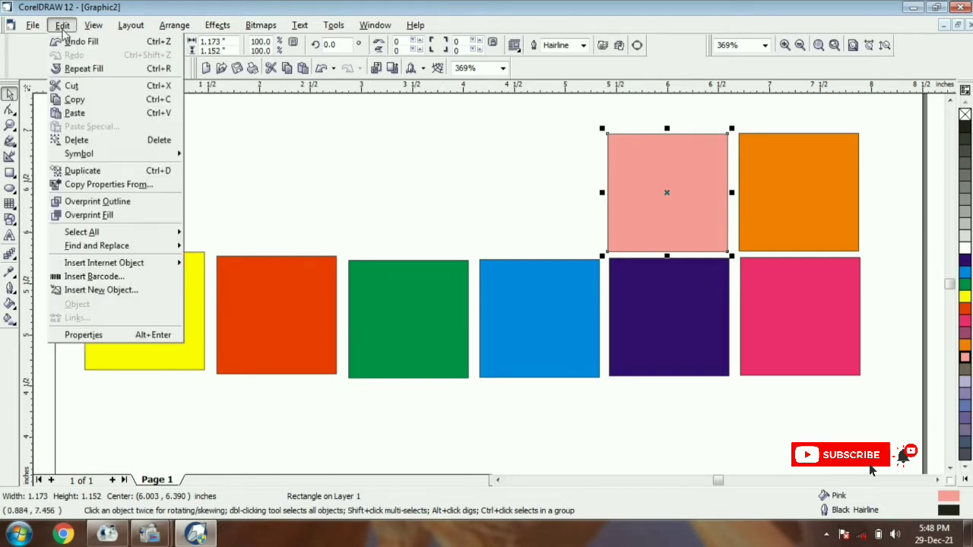
{"action": "left_click", "coordinate": [85, 187]}
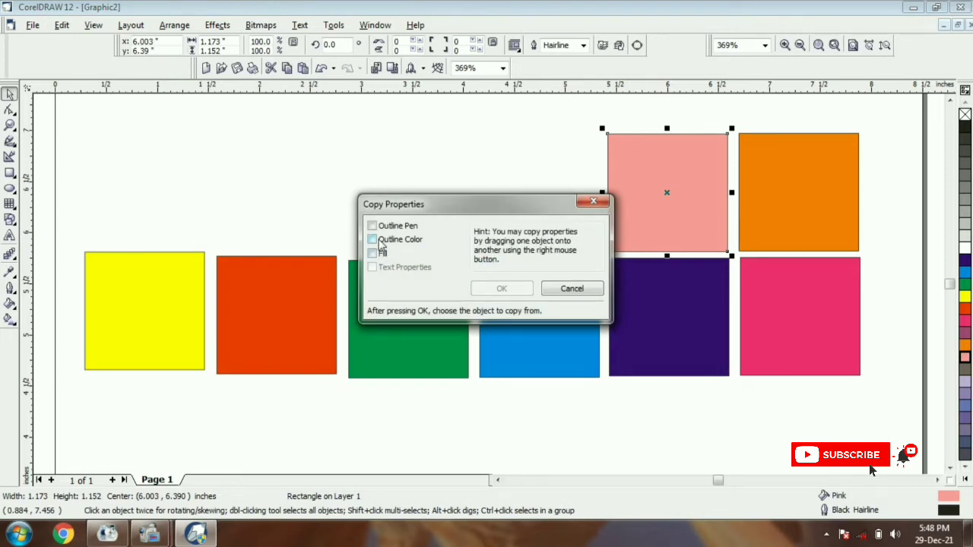
{"action": "left_click", "coordinate": [372, 240]}
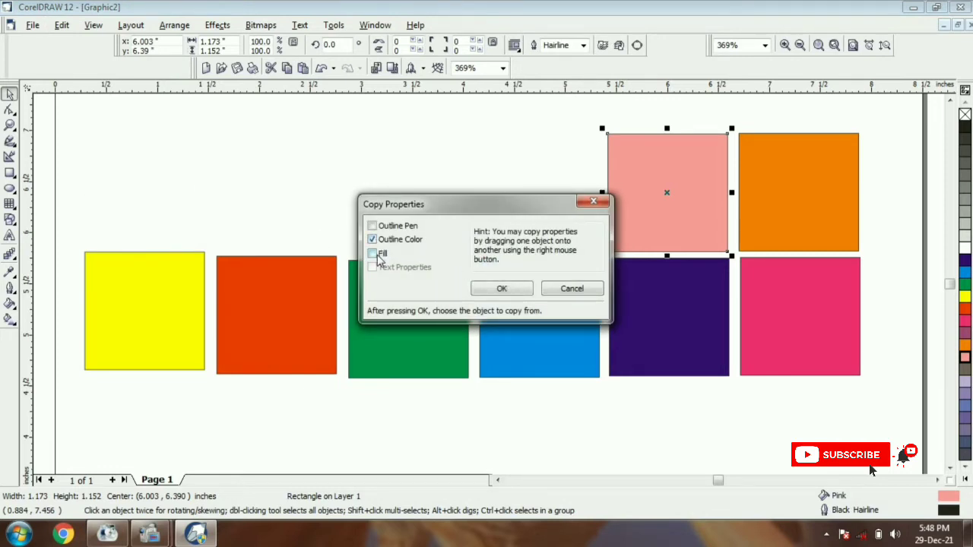
{"action": "left_click", "coordinate": [372, 253]}
{"action": "left_click", "coordinate": [498, 288]}
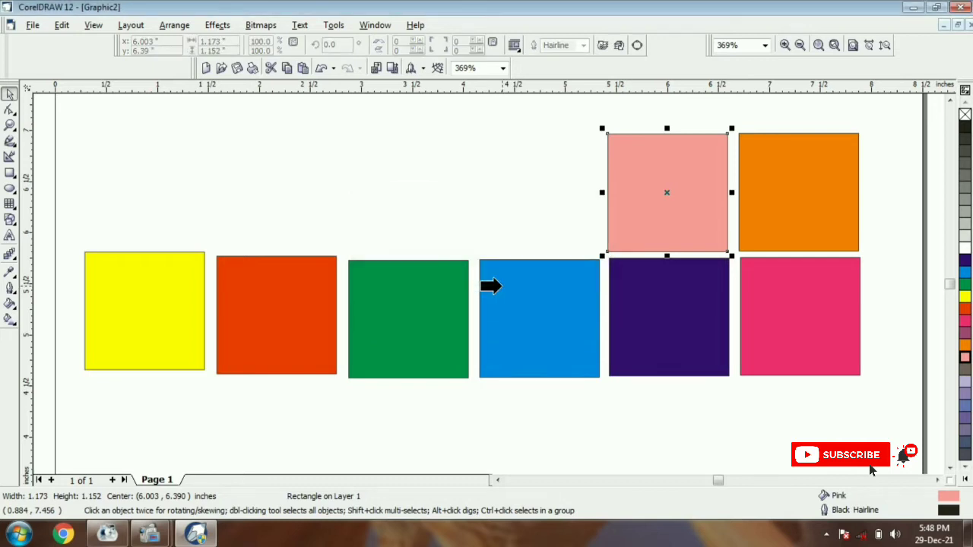
{"action": "left_click", "coordinate": [315, 306]}
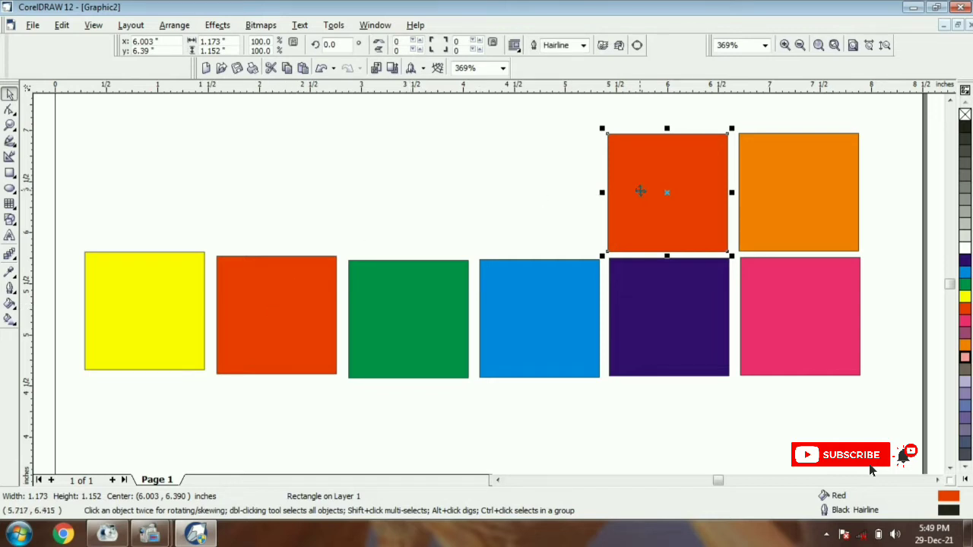
Copy the outline color and fill from the green rectangle to the lower row's leftmost yellow rectangle
{"action": "left_click", "coordinate": [116, 298]}
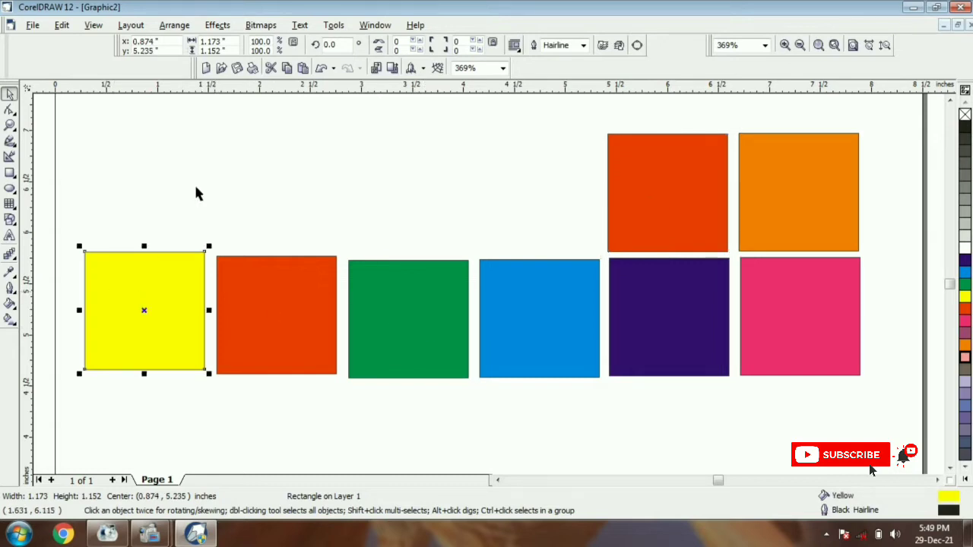
{"action": "left_click", "coordinate": [62, 26]}
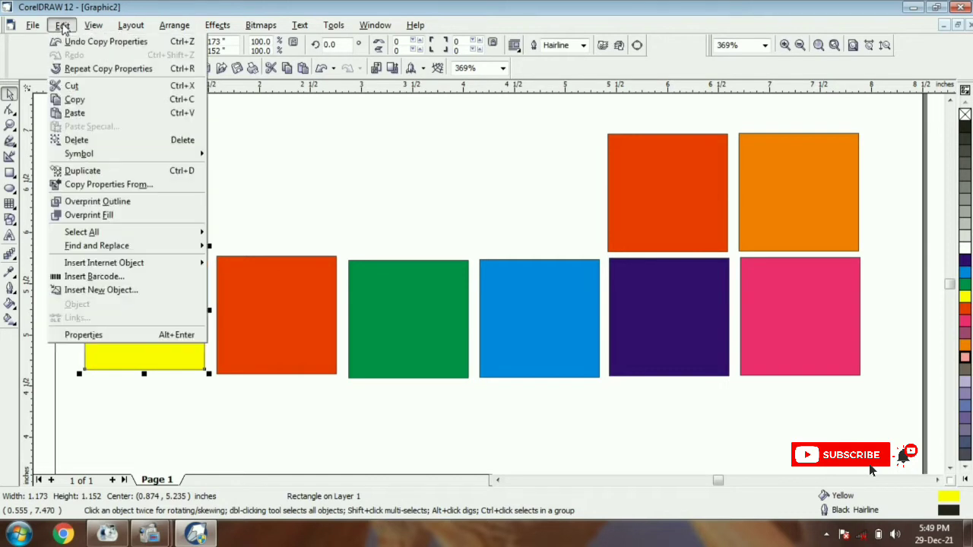
{"action": "left_click", "coordinate": [86, 185]}
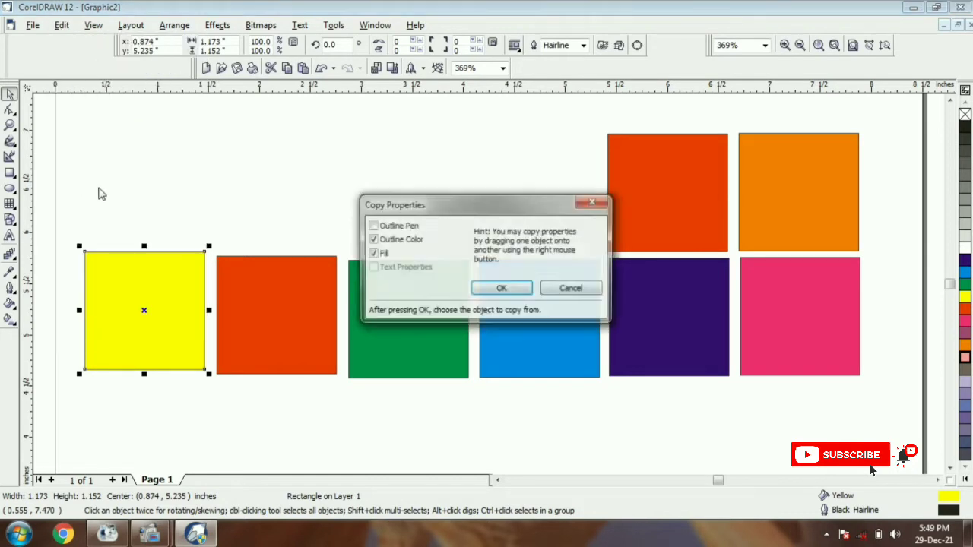
{"action": "left_click", "coordinate": [498, 286]}
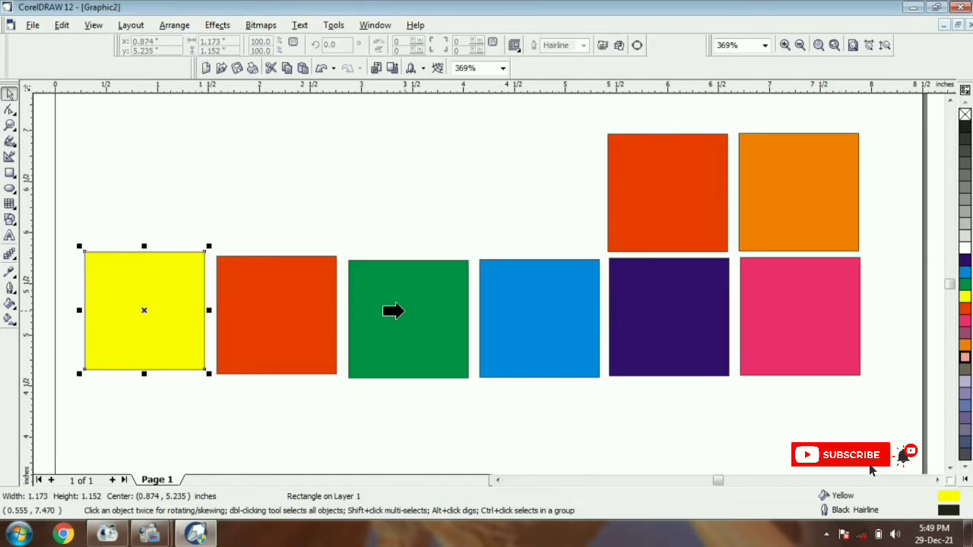
{"action": "left_click", "coordinate": [402, 310]}
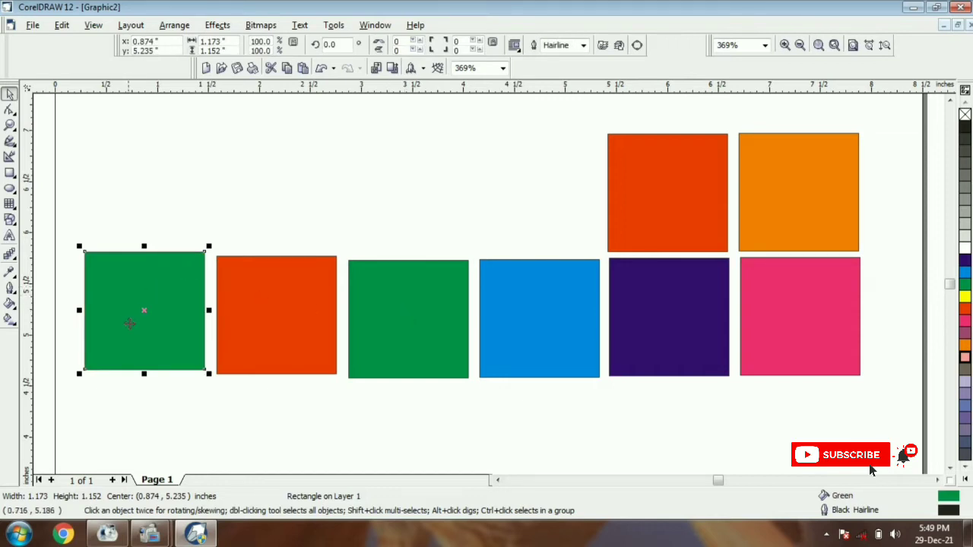
Select all objects and shift them slightly down and left, centering the group at about (4.06, 5.69) inches, then deselect
{"action": "left_click", "coordinate": [62, 25]}
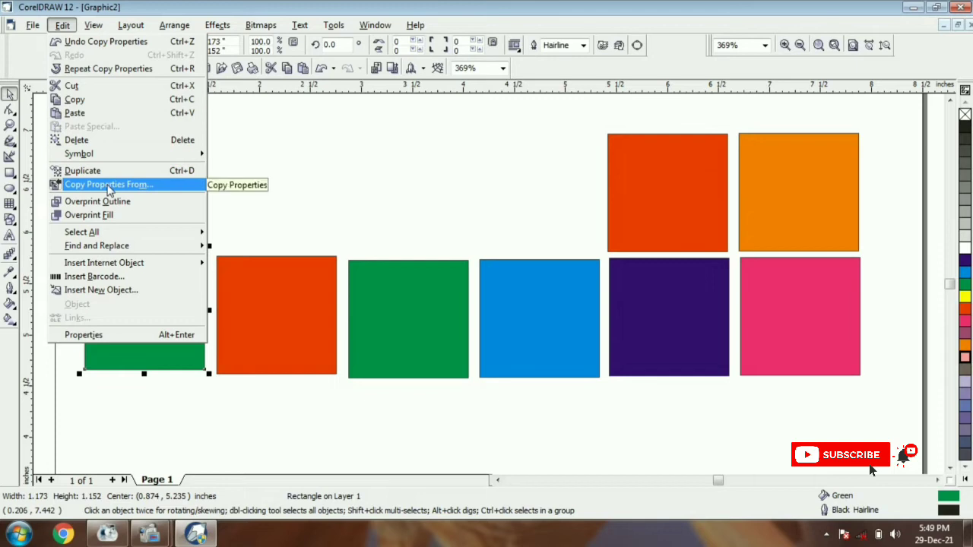
{"action": "mouse_move", "coordinate": [119, 237]}
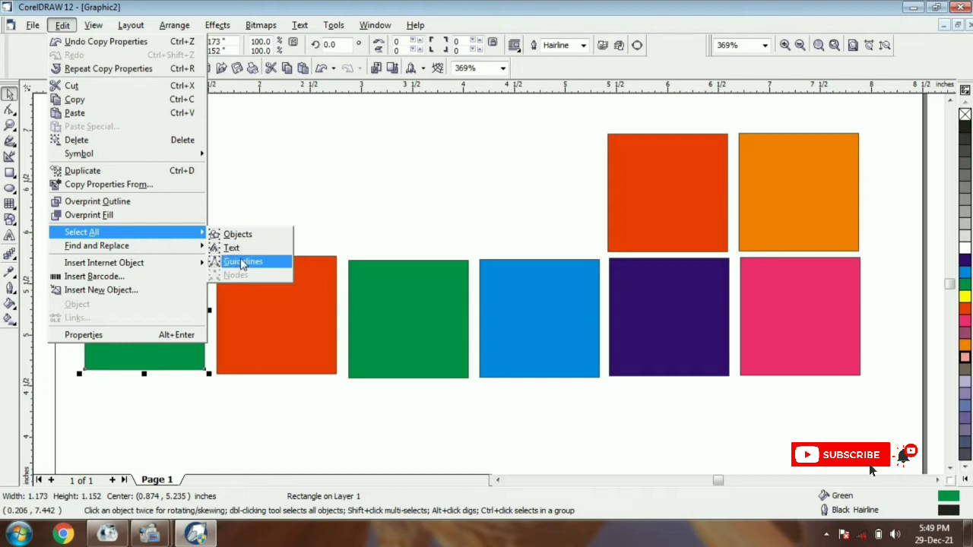
{"action": "left_click", "coordinate": [233, 235]}
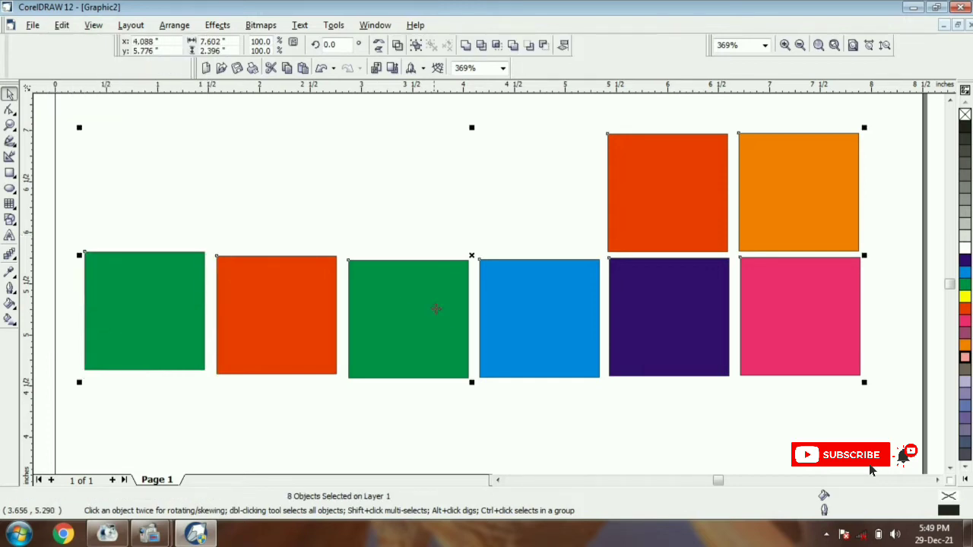
{"action": "mouse_move", "coordinate": [446, 300]}
{"action": "left_mouse_down"}
{"action": "mouse_move", "coordinate": [430, 262]}
{"action": "mouse_move", "coordinate": [443, 310]}
{"action": "left_mouse_up"}
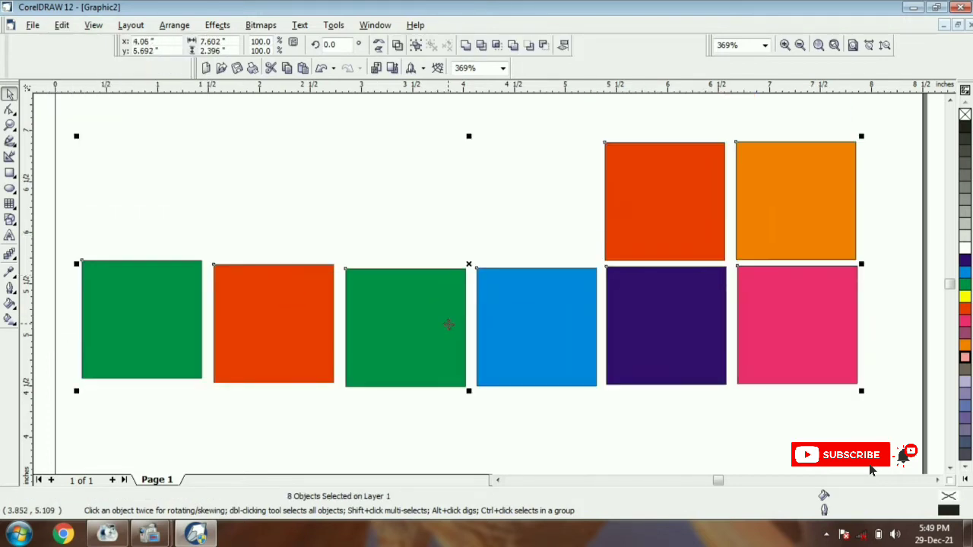
{"action": "left_click", "coordinate": [312, 174]}
Add the artistic text "Digital" in 24 pt Arial above the lower row, starting at about (1.61, 6.39) inches
{"action": "left_click", "coordinate": [9, 236]}
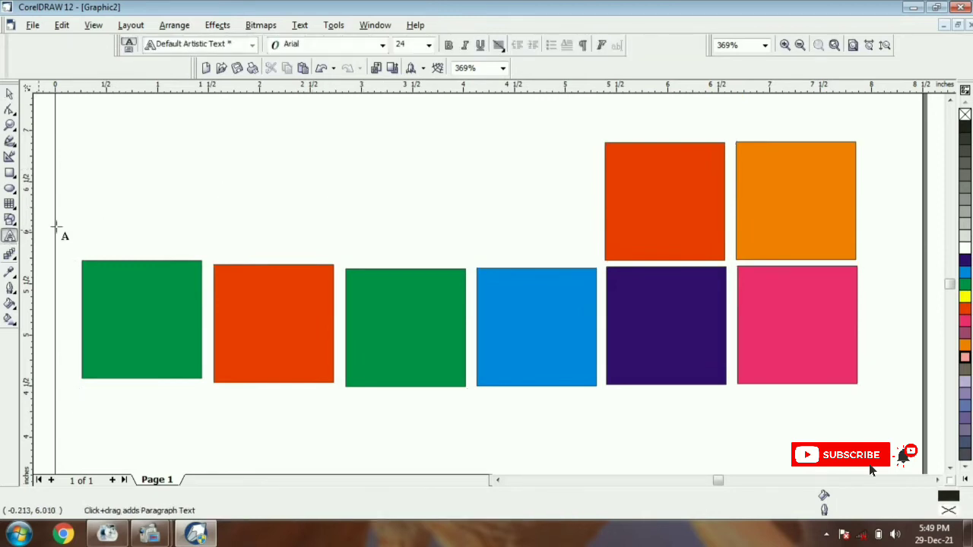
{"action": "left_click", "coordinate": [219, 191]}
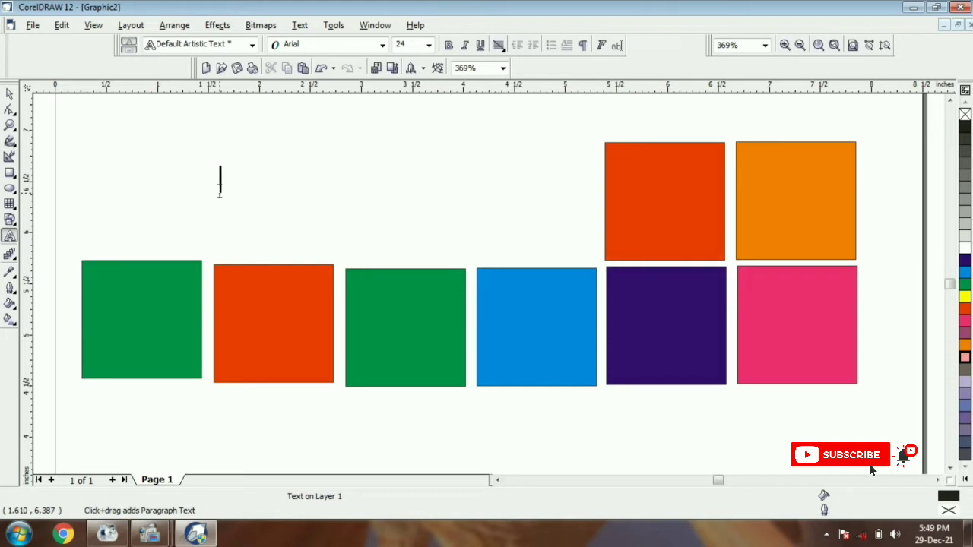
{"action": "type", "text": "digita"}
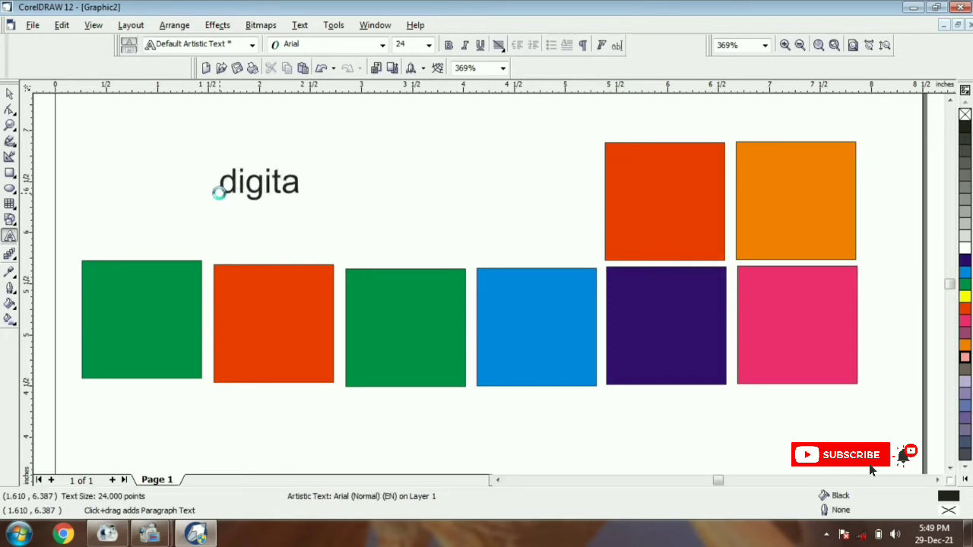
{"action": "type", "text": "ll"}
{"action": "key", "text": "BackSpace"}
Add the artistic text "Computer" and place it below the lower row's second rectangle at about (1.62, 3.94) inches
{"action": "left_click", "coordinate": [516, 408]}
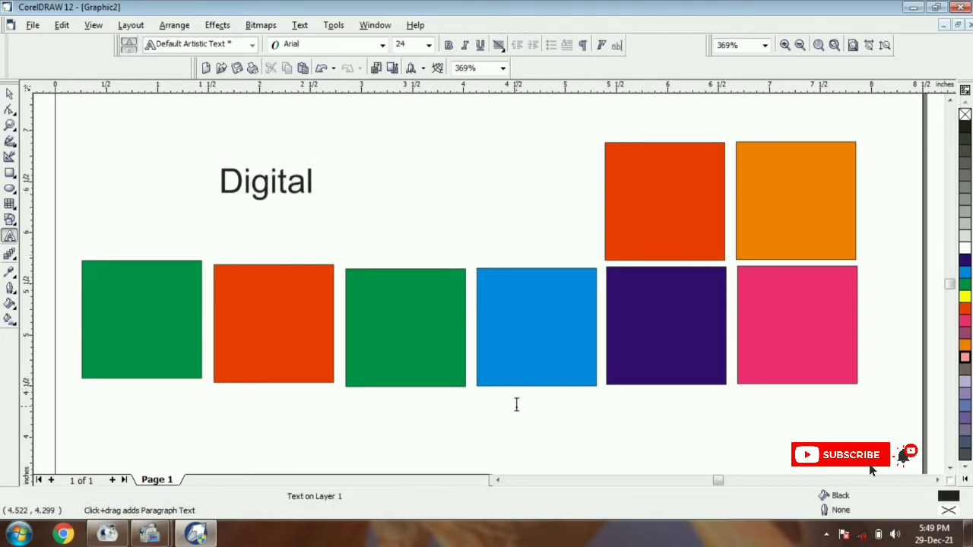
{"action": "type", "text": "comlputer"}
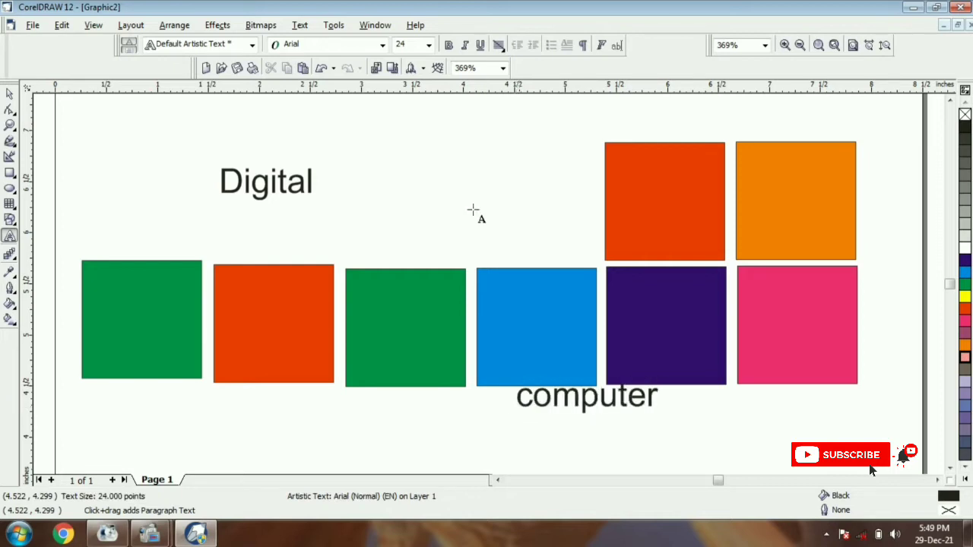
{"action": "key", "text": "ctrl+space"}
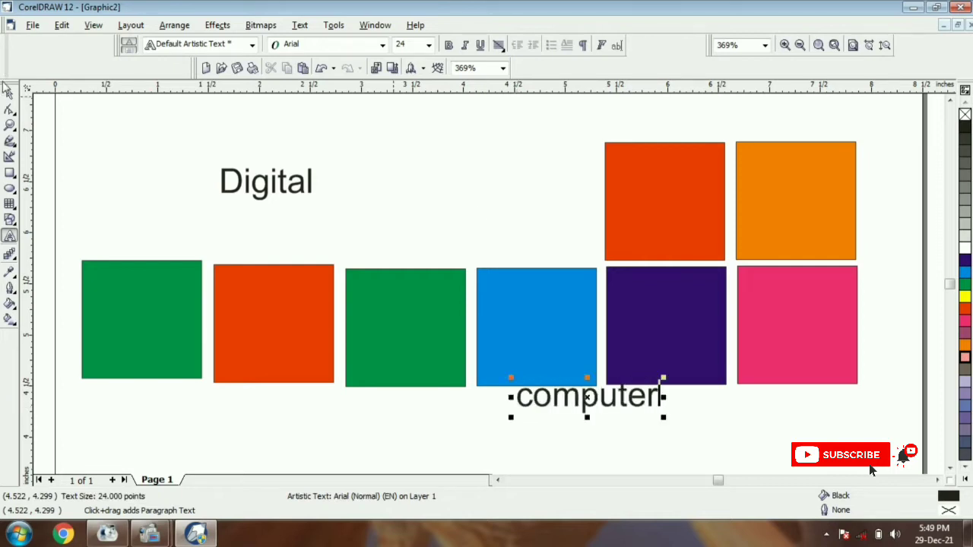
{"action": "left_click", "coordinate": [579, 407]}
{"action": "left_click", "coordinate": [579, 407]}
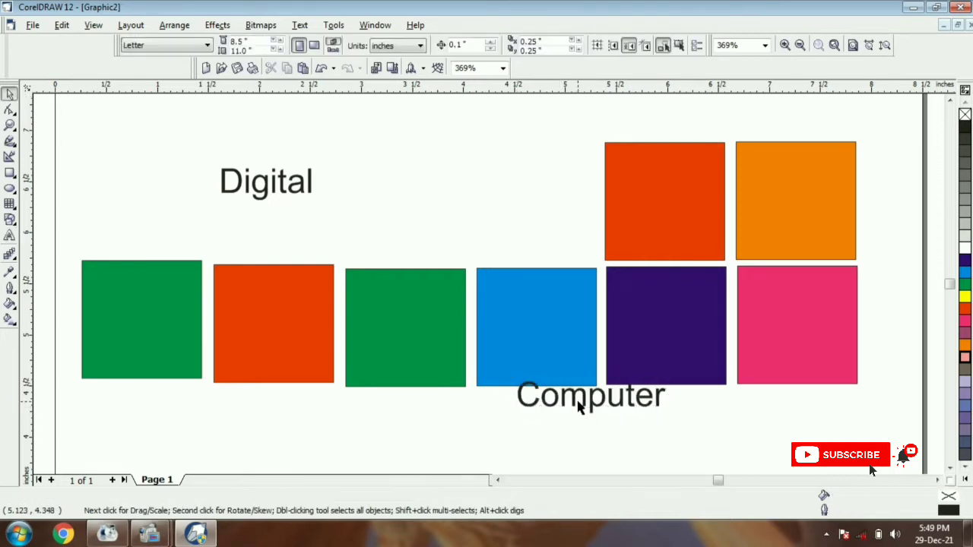
{"action": "left_click_drag", "start_coordinate": [295, 432], "coordinate": [295, 433]}
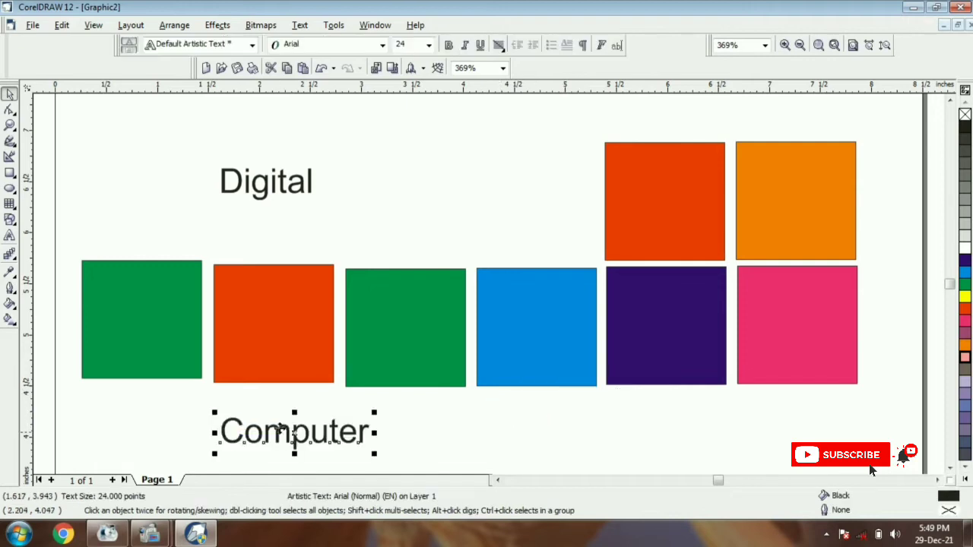
Add a horizontal guideline at about y 6.02 inches and a vertical guideline at about x 1.50 inches
{"action": "left_click", "coordinate": [388, 183]}
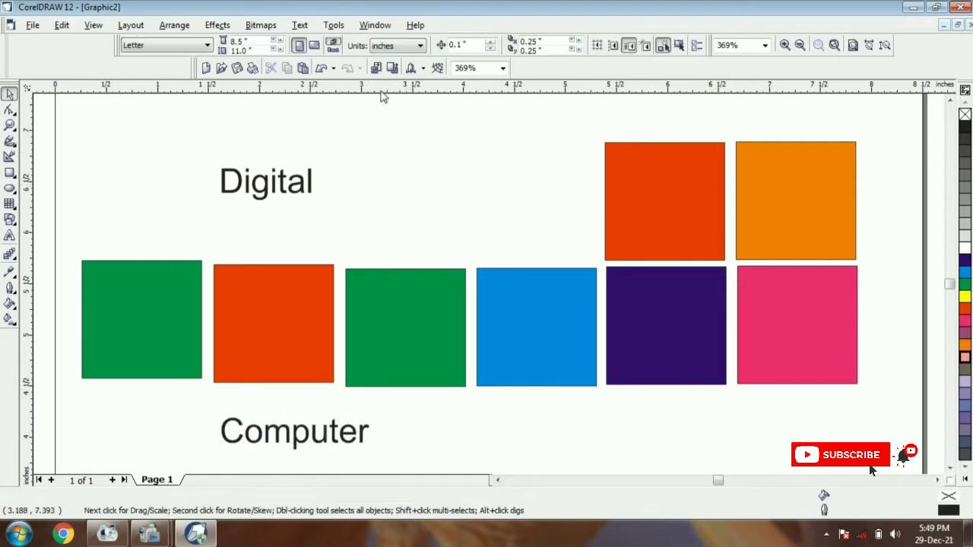
{"action": "left_click_drag", "start_coordinate": [382, 91], "coordinate": [389, 230]}
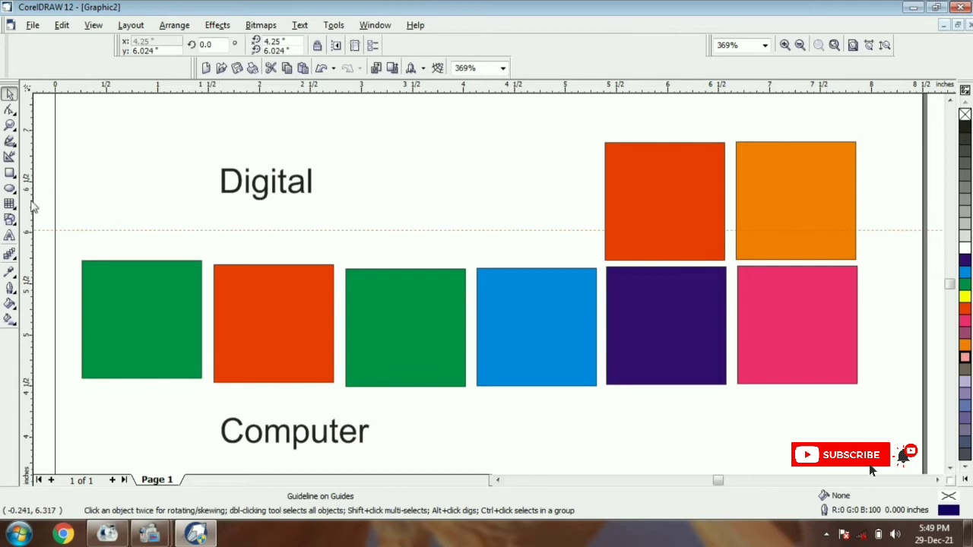
{"action": "left_click_drag", "start_coordinate": [33, 206], "coordinate": [208, 226]}
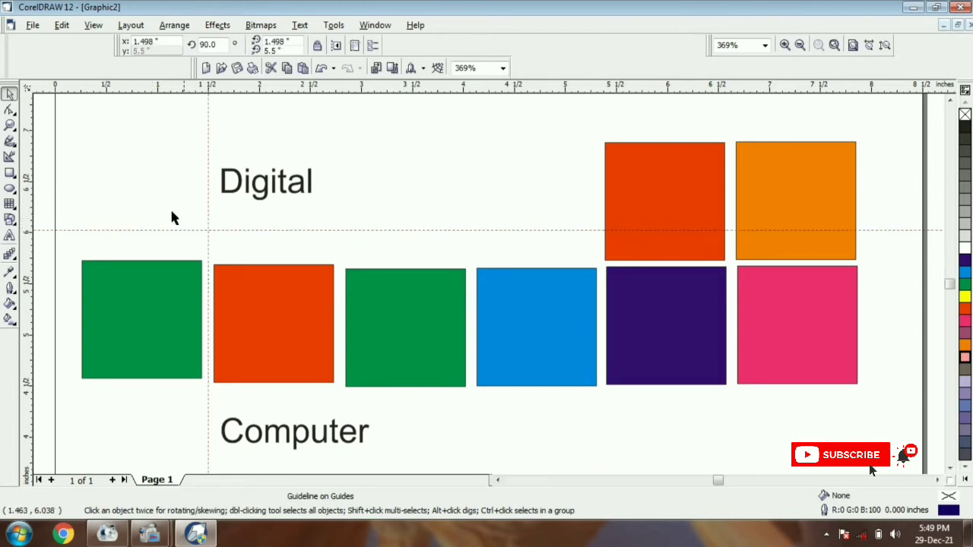
Select all text at once and move "Digital" and "Computer" together about 0.3 inches to the right, then deselect
{"action": "left_click", "coordinate": [172, 218]}
{"action": "left_click", "coordinate": [62, 25]}
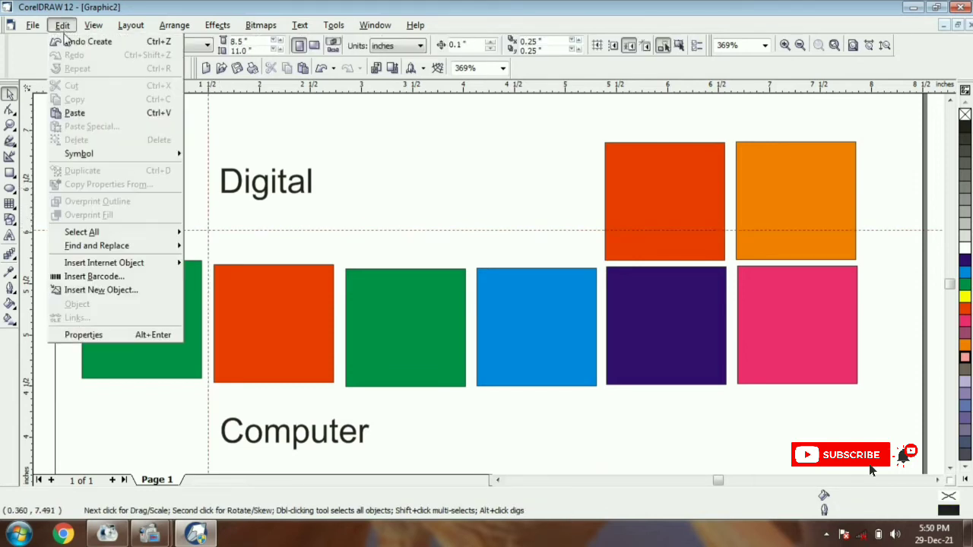
{"action": "mouse_move", "coordinate": [163, 232]}
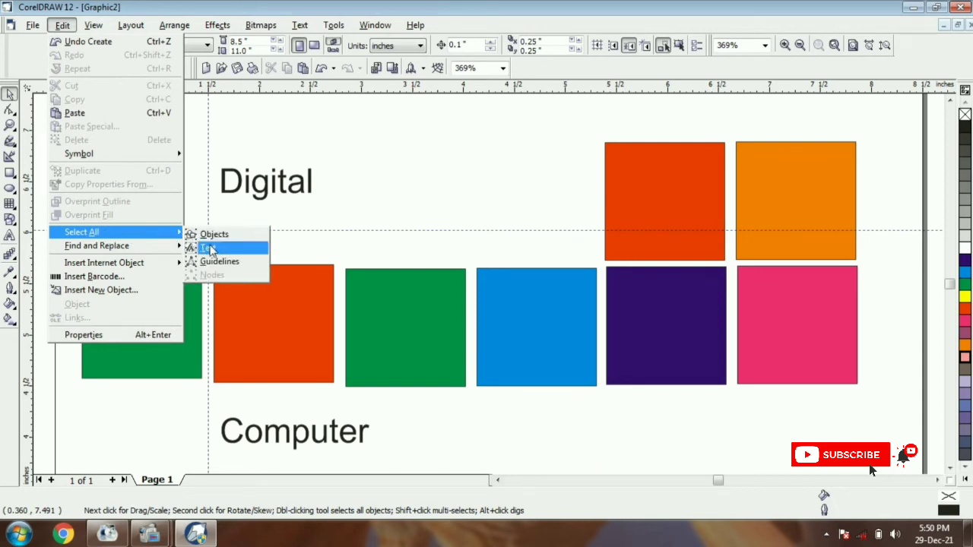
{"action": "left_click", "coordinate": [210, 250]}
{"action": "left_click_drag", "start_coordinate": [263, 193], "coordinate": [298, 195]}
{"action": "left_click", "coordinate": [150, 178]}
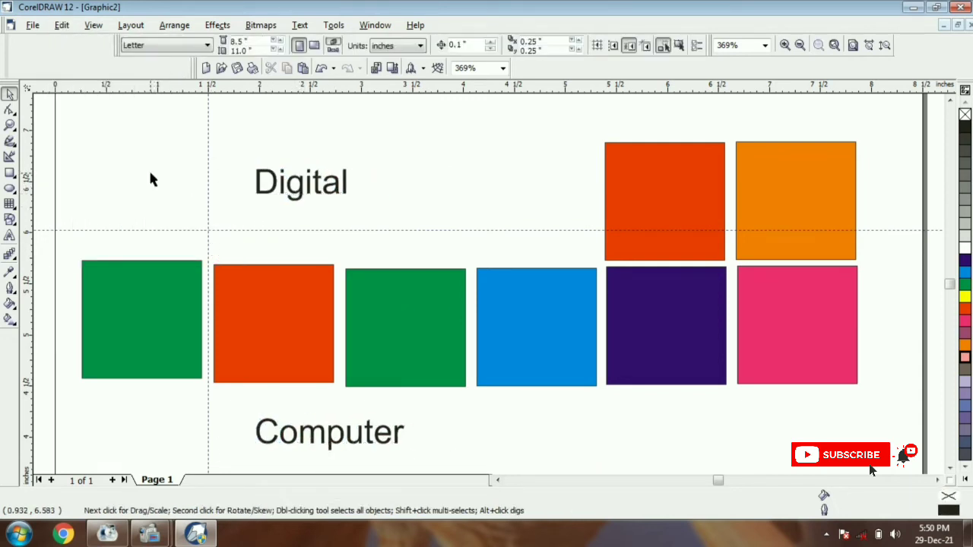
Select all guidelines and reposition them with the horizontal one at about y 5.83 inches and the vertical one at about x 1.5 inches
{"action": "left_click", "coordinate": [62, 26]}
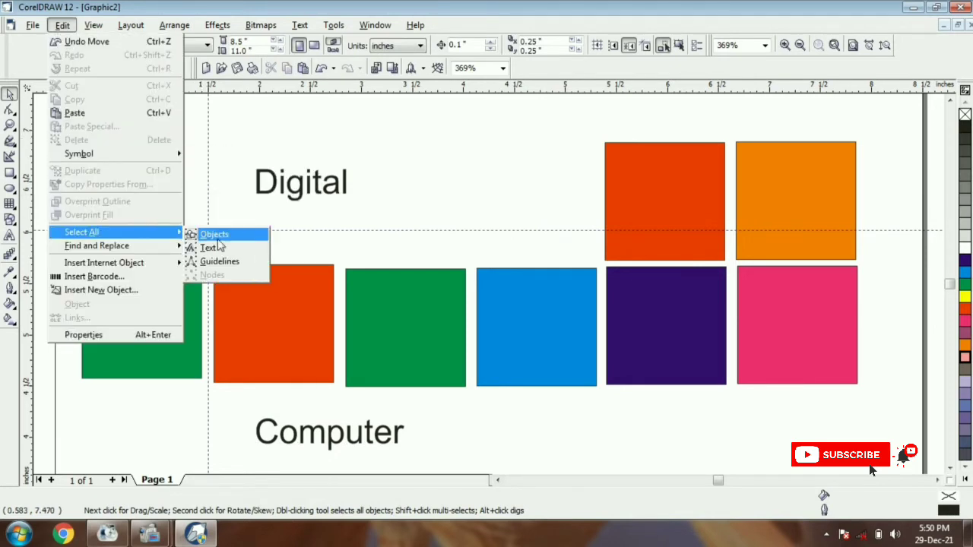
{"action": "left_click", "coordinate": [239, 262]}
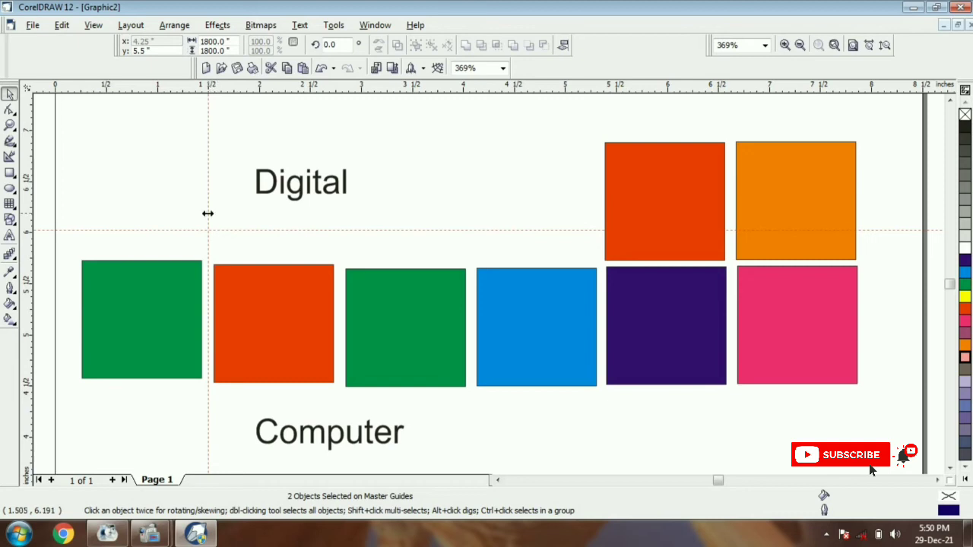
{"action": "left_click_drag", "start_coordinate": [207, 213], "coordinate": [369, 229]}
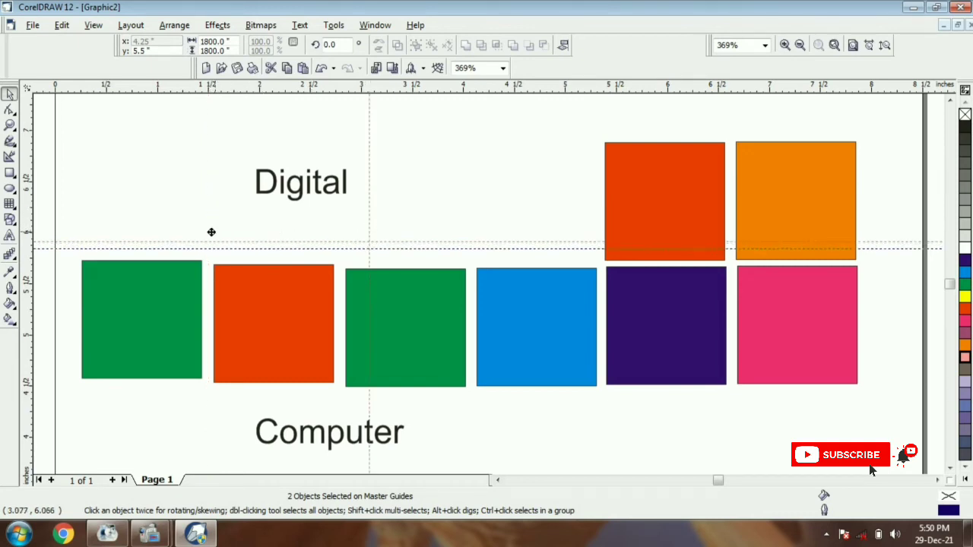
{"action": "left_click_drag", "start_coordinate": [212, 231], "coordinate": [209, 231]}
{"action": "left_click", "coordinate": [159, 199]}
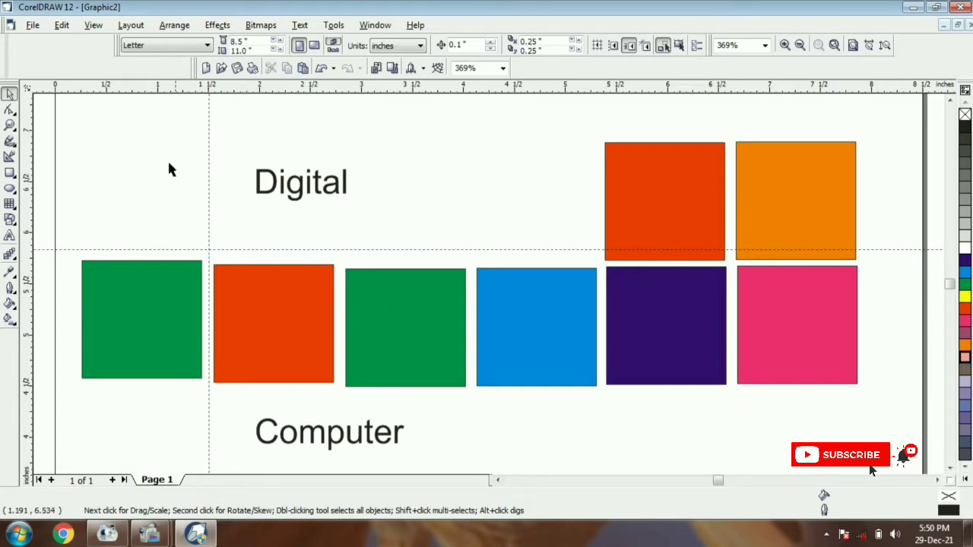
Select all objects and shift them slightly up and right, centering the group at about (4.08, 5.42) inches, then deselect
{"action": "left_click", "coordinate": [62, 26]}
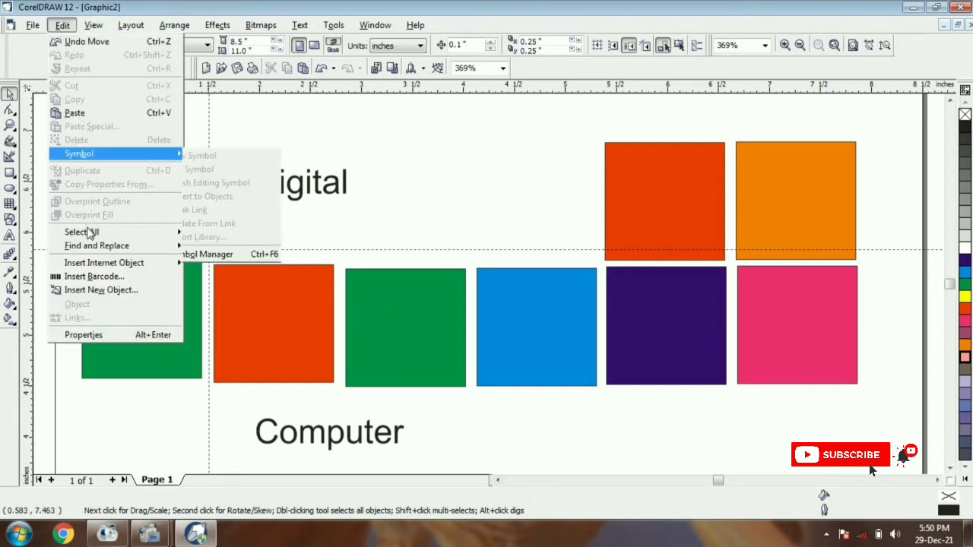
{"action": "mouse_move", "coordinate": [97, 232]}
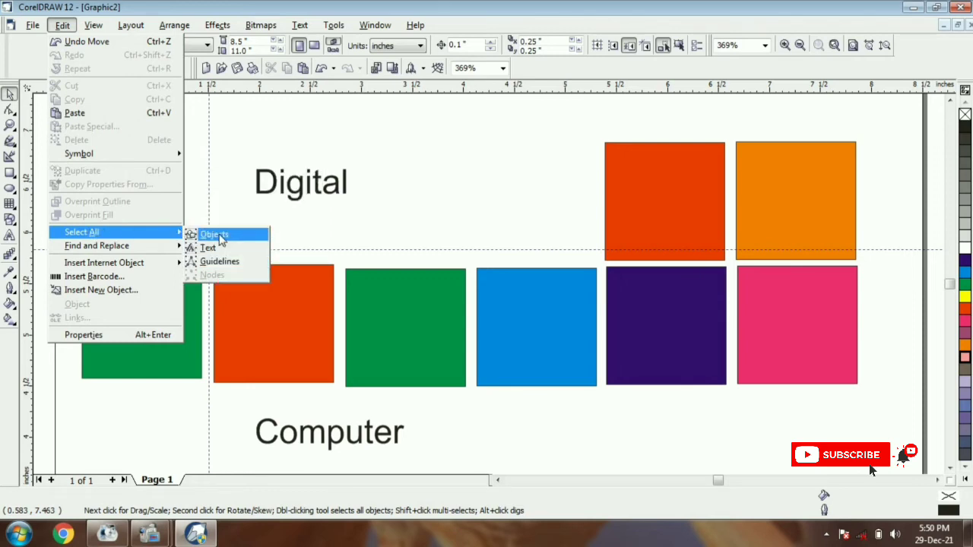
{"action": "left_click", "coordinate": [219, 236]}
{"action": "mouse_move", "coordinate": [292, 190]}
{"action": "left_mouse_down"}
{"action": "mouse_move", "coordinate": [340, 213]}
{"action": "mouse_move", "coordinate": [294, 187]}
{"action": "left_mouse_up"}
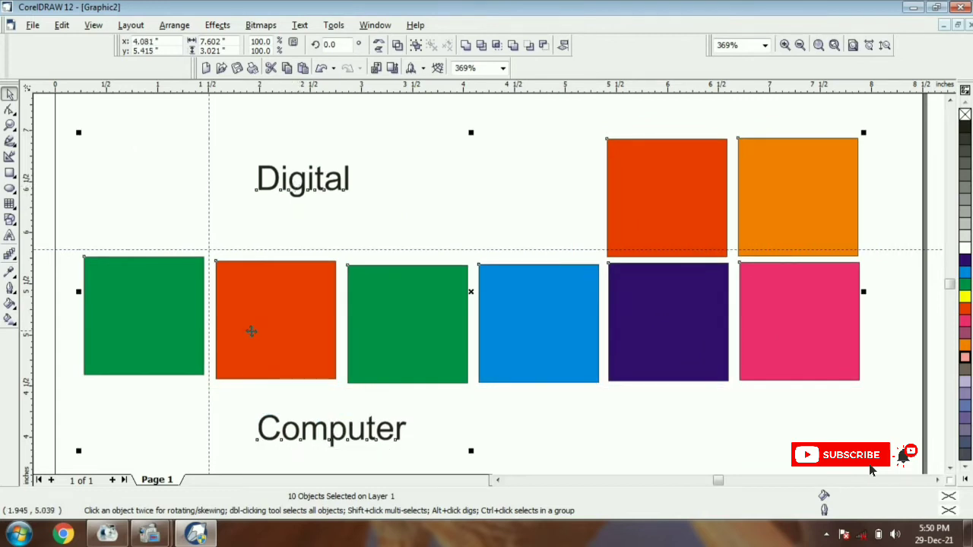
{"action": "left_click", "coordinate": [142, 133]}
Clear the page by deleting all rectangles and texts together with the horizontal and vertical guidelines
{"action": "left_click", "coordinate": [62, 25]}
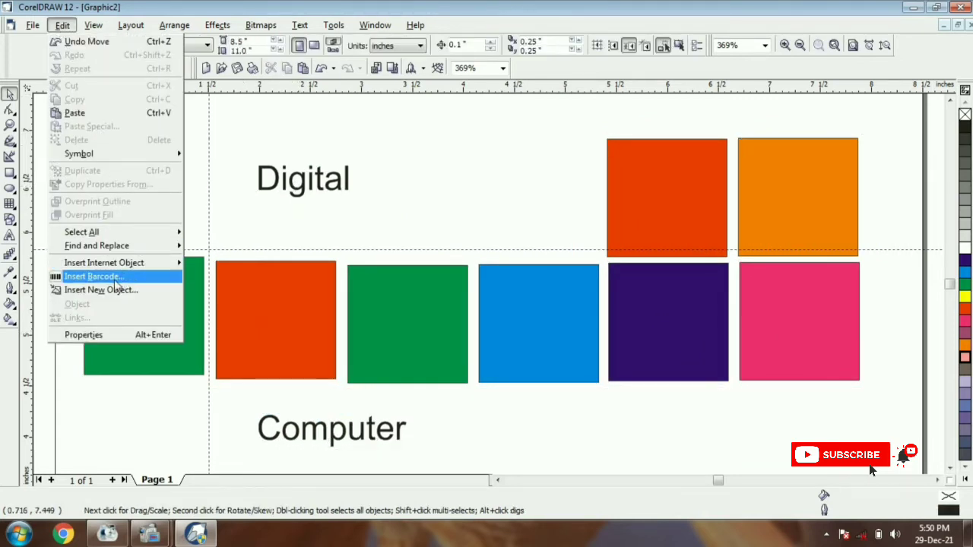
{"action": "left_click", "coordinate": [441, 219]}
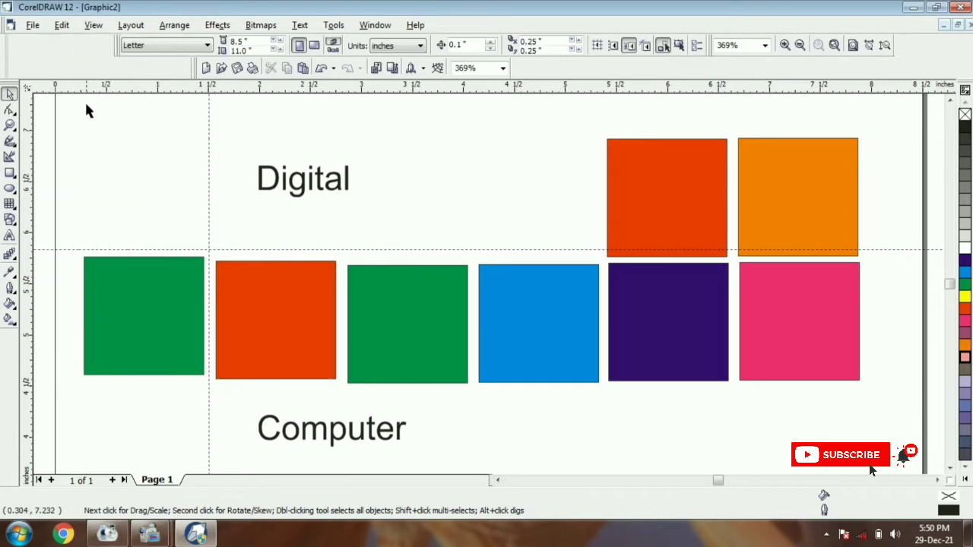
{"action": "left_click_drag", "start_coordinate": [71, 104], "coordinate": [881, 485]}
{"action": "key", "text": "Delete"}
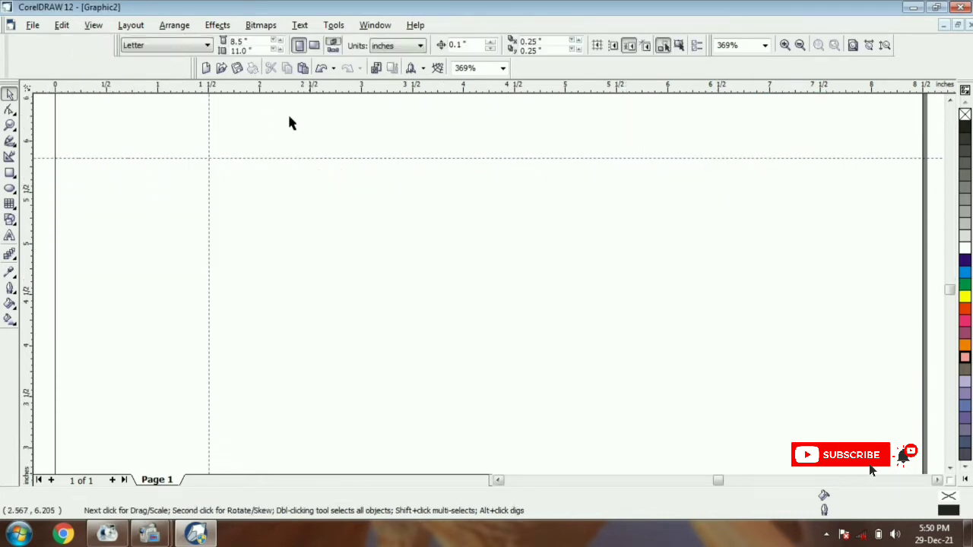
{"action": "left_click", "coordinate": [233, 159]}
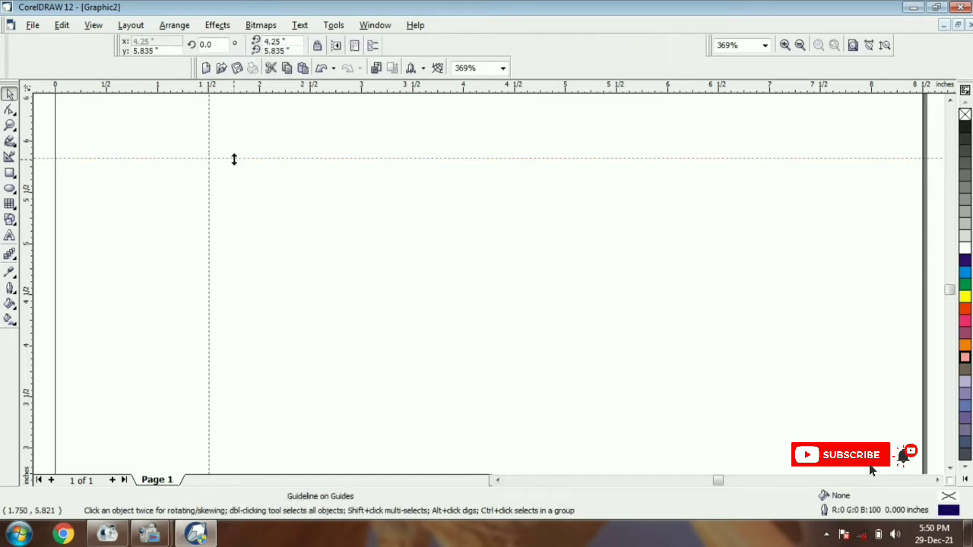
{"action": "key", "text": "Delete"}
{"action": "left_click", "coordinate": [206, 174]}
{"action": "key", "text": "Delete"}
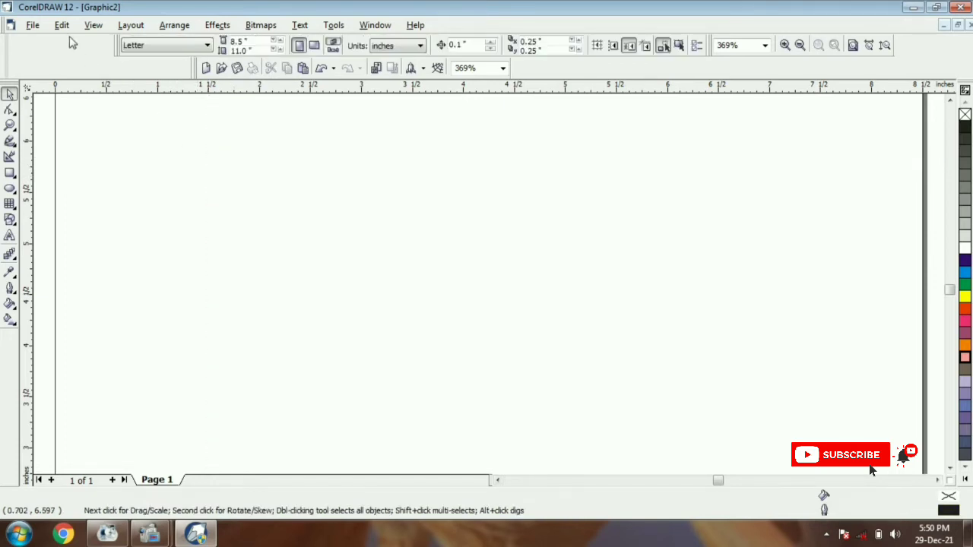
Start inserting a barcode and preview the CodaBar, Code 25, Code 128 and EAN-8 formats
{"action": "left_click", "coordinate": [61, 25]}
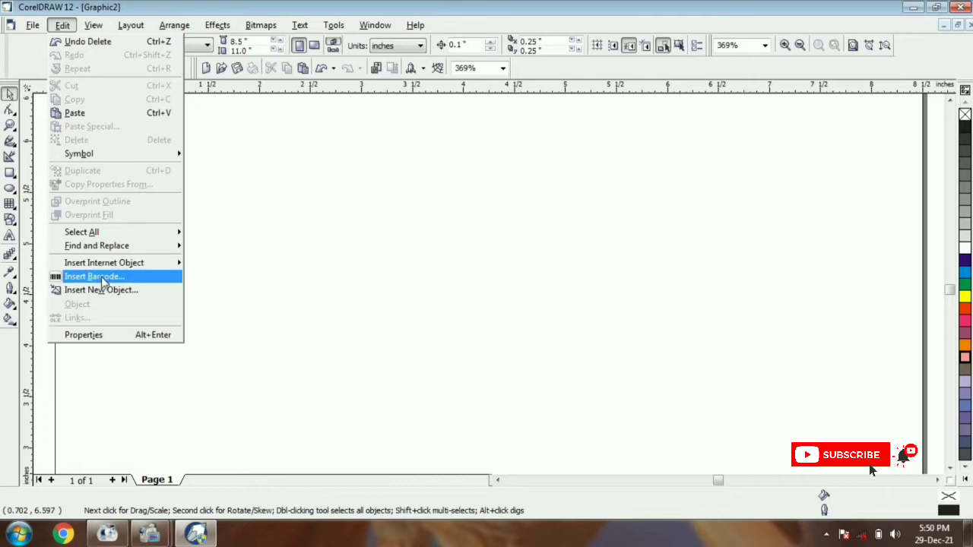
{"action": "left_click", "coordinate": [103, 277]}
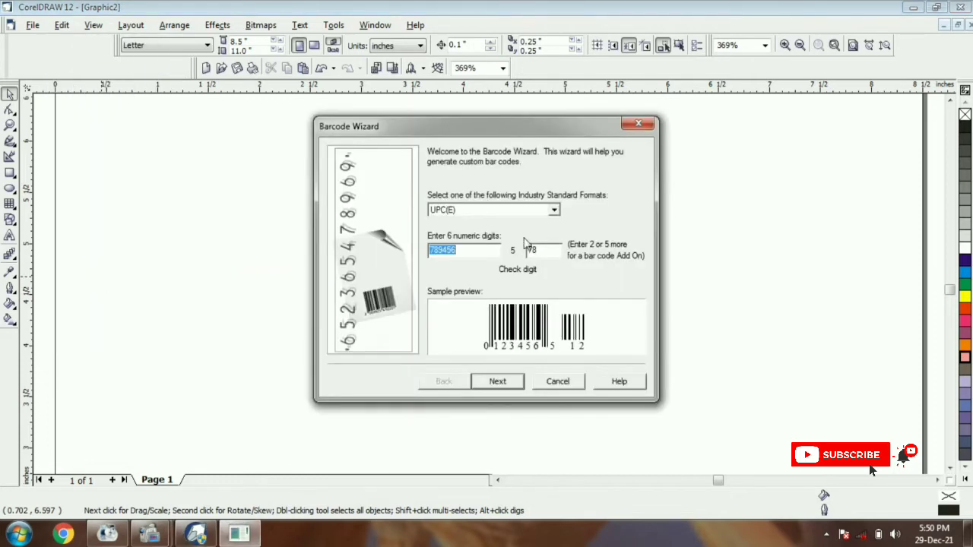
{"action": "left_click", "coordinate": [554, 210]}
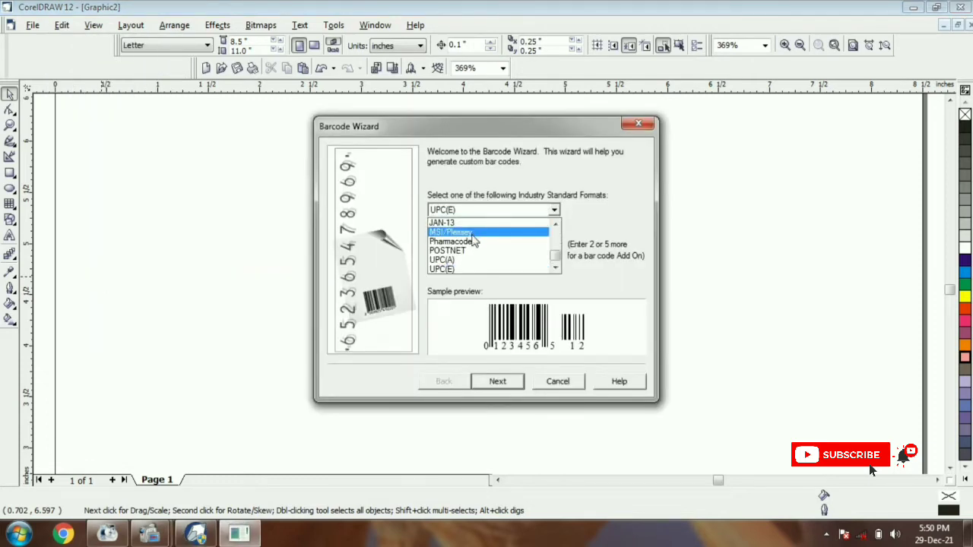
{"action": "scroll", "coordinate": [552, 258], "scroll_direction": "up", "scroll_amount": 3}
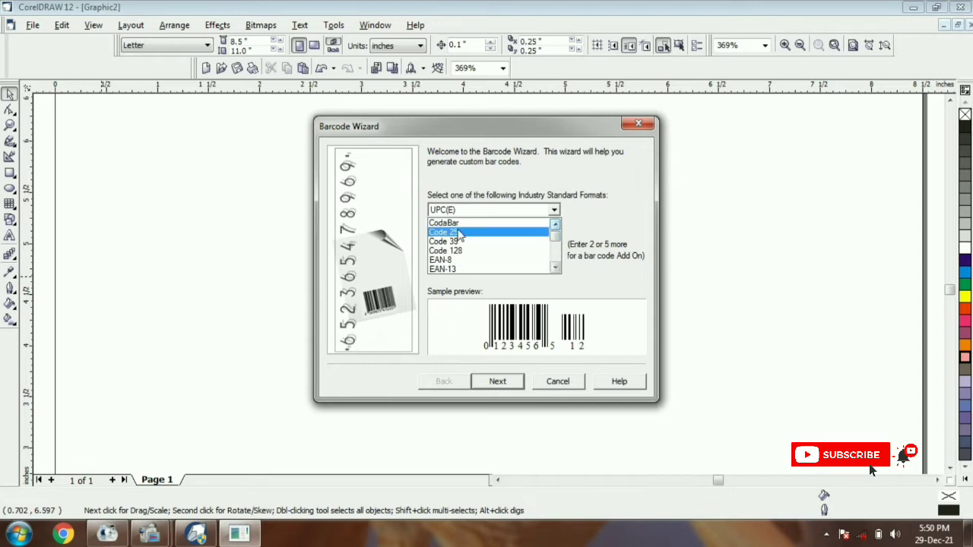
{"action": "left_click", "coordinate": [456, 223]}
{"action": "left_click", "coordinate": [485, 238]}
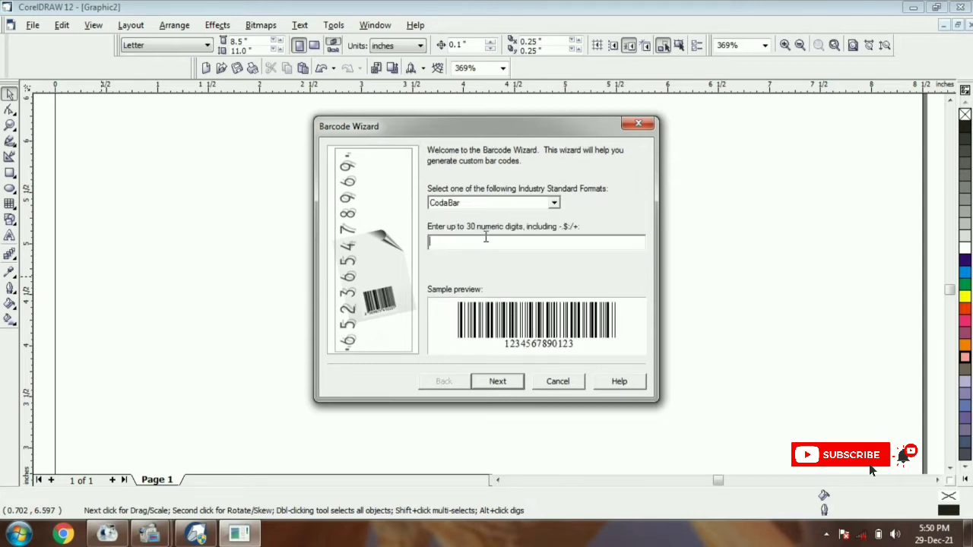
{"action": "left_click", "coordinate": [555, 203]}
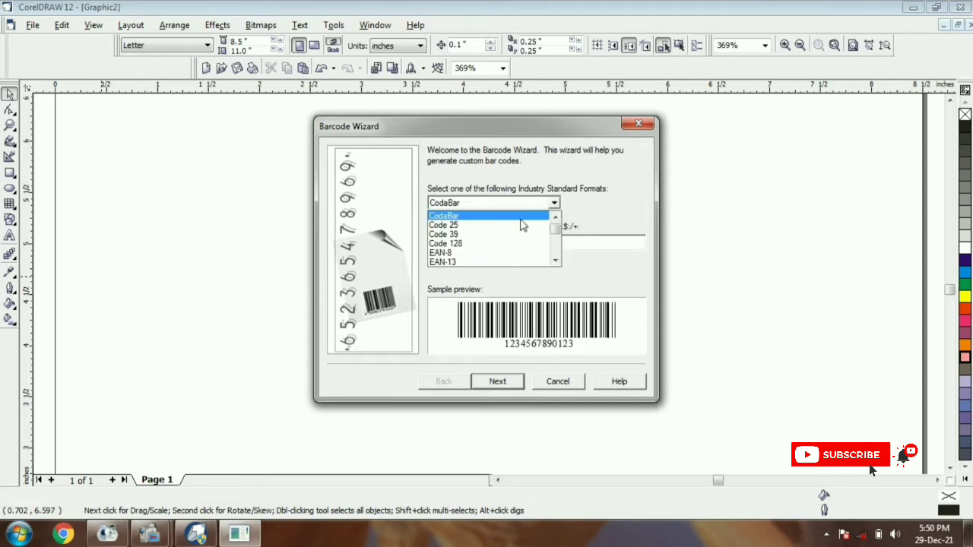
{"action": "left_click", "coordinate": [481, 226]}
{"action": "left_click", "coordinate": [555, 203]}
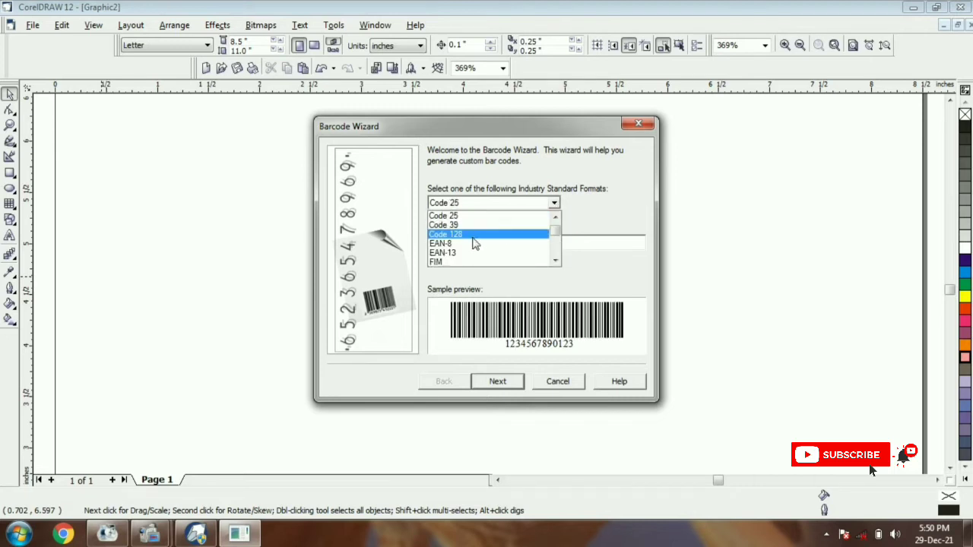
{"action": "left_click", "coordinate": [477, 236]}
{"action": "left_click", "coordinate": [555, 203]}
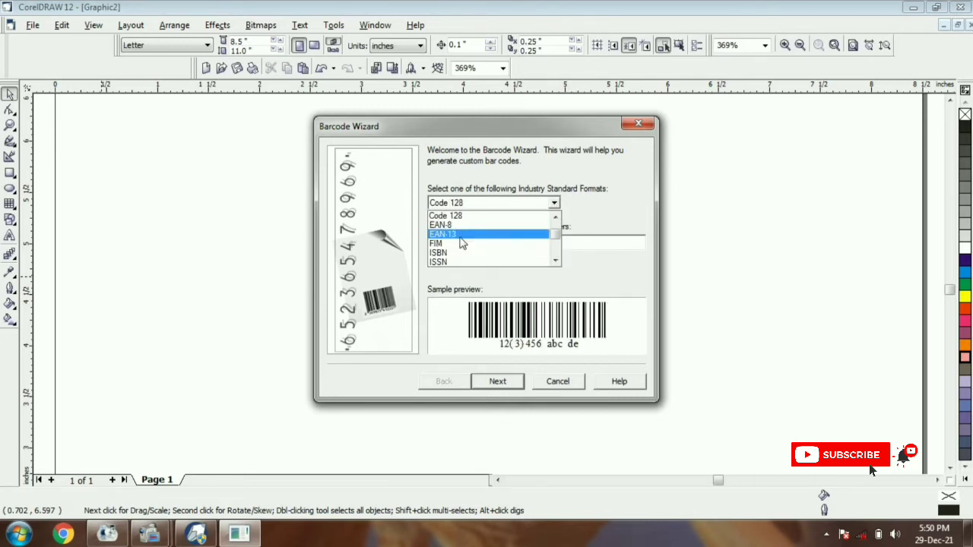
{"action": "left_click", "coordinate": [454, 227]}
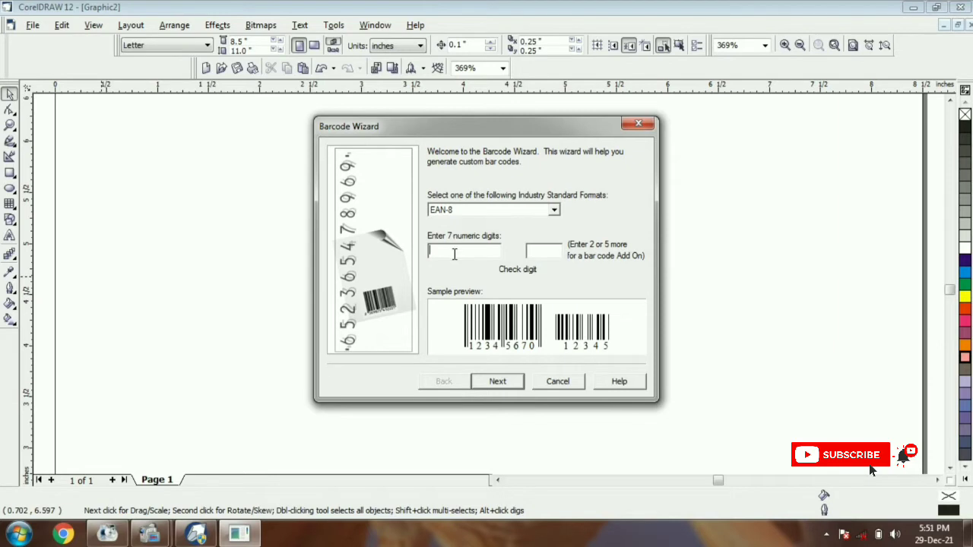
{"action": "left_click", "coordinate": [554, 211]}
{"action": "scroll", "coordinate": [455, 228], "scroll_direction": "up", "scroll_amount": 1}
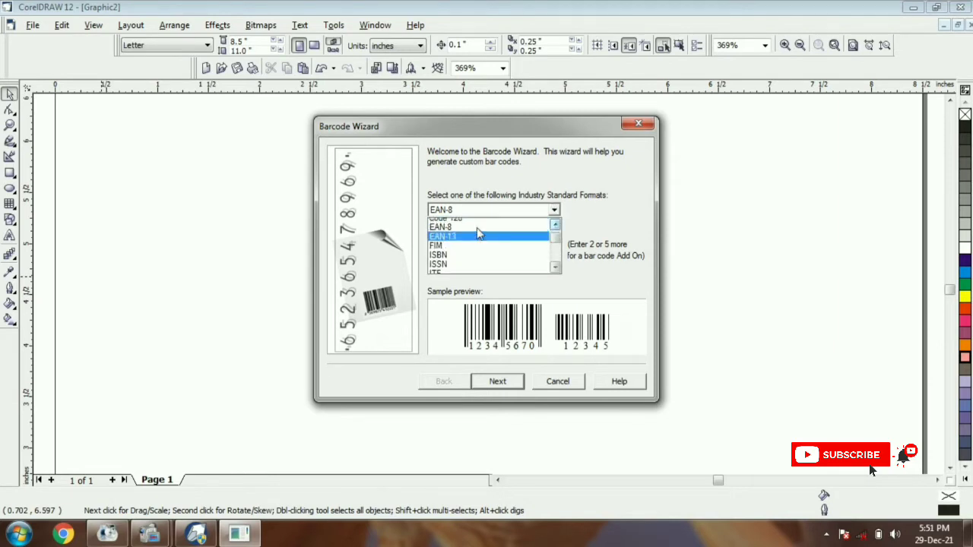
{"action": "scroll", "coordinate": [458, 235], "scroll_direction": "up", "scroll_amount": 1}
{"action": "left_click", "coordinate": [459, 233]}
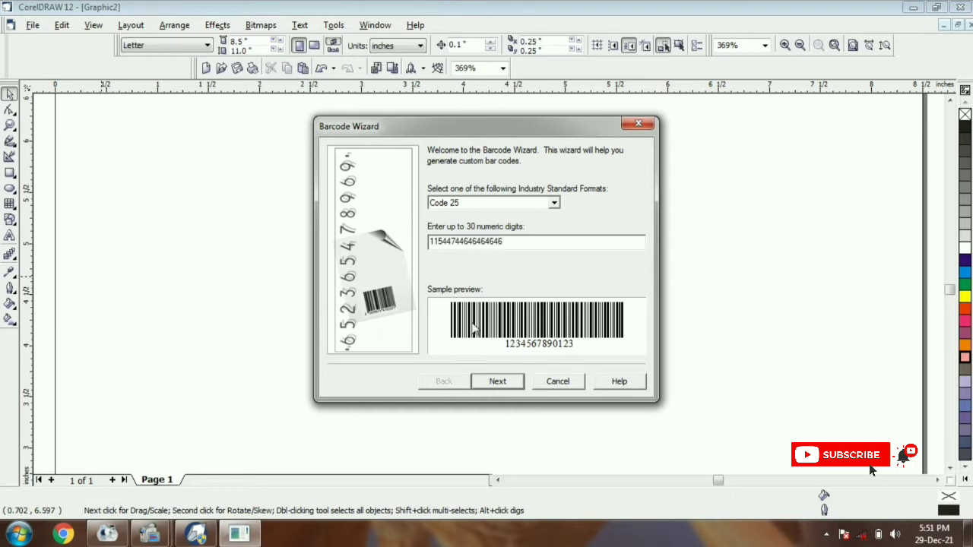
{"action": "left_click", "coordinate": [497, 380]}
{"action": "left_click", "coordinate": [500, 382]}
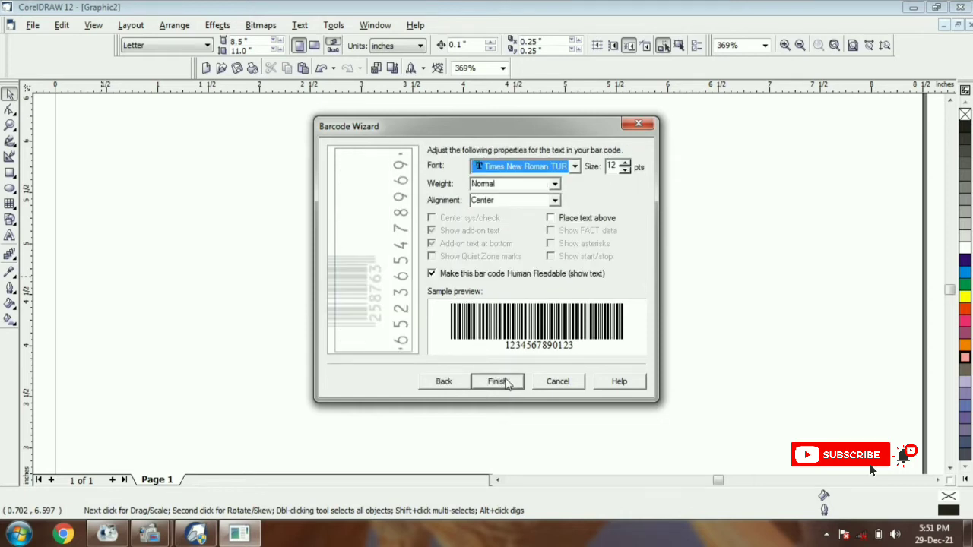
{"action": "left_click", "coordinate": [506, 381]}
{"action": "left_click", "coordinate": [450, 302]}
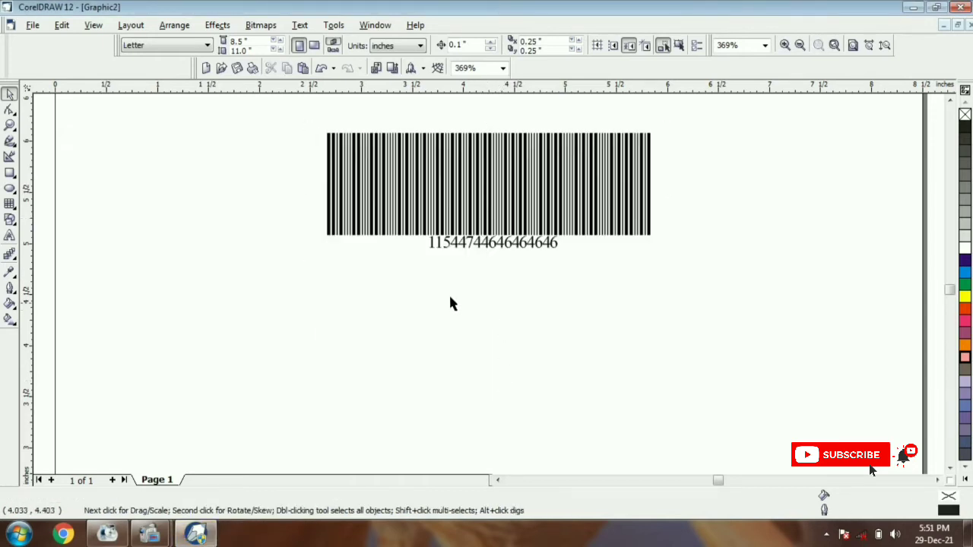
Insert an EAN-8 barcode with the digits 4564564 and add-on 16161, and place it below and left of the first barcode
{"action": "left_click", "coordinate": [63, 26]}
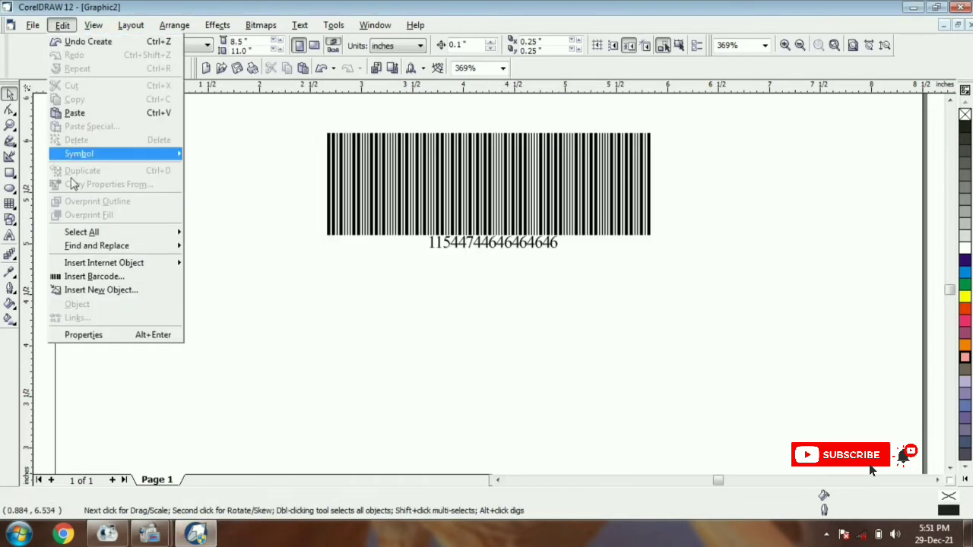
{"action": "left_click", "coordinate": [91, 277]}
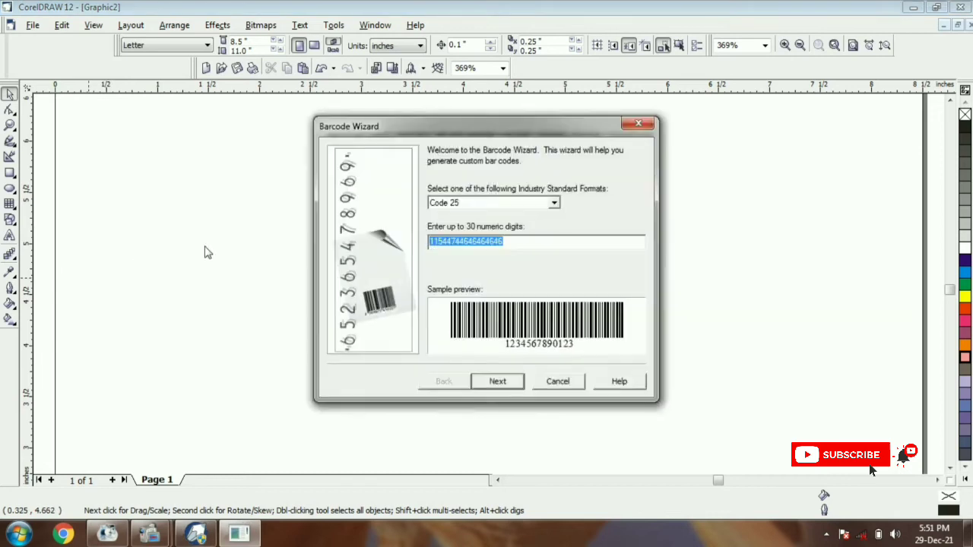
{"action": "left_click", "coordinate": [532, 203]}
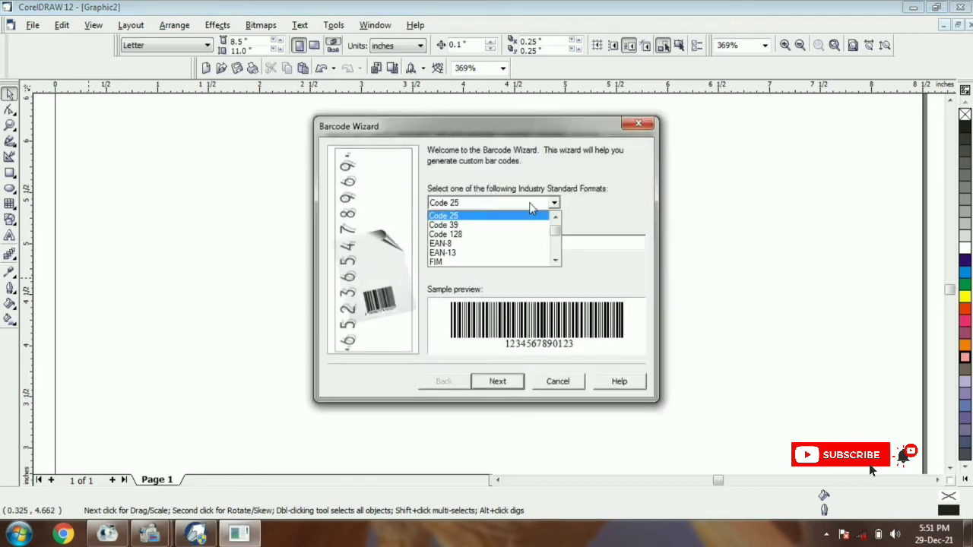
{"action": "left_click", "coordinate": [476, 244]}
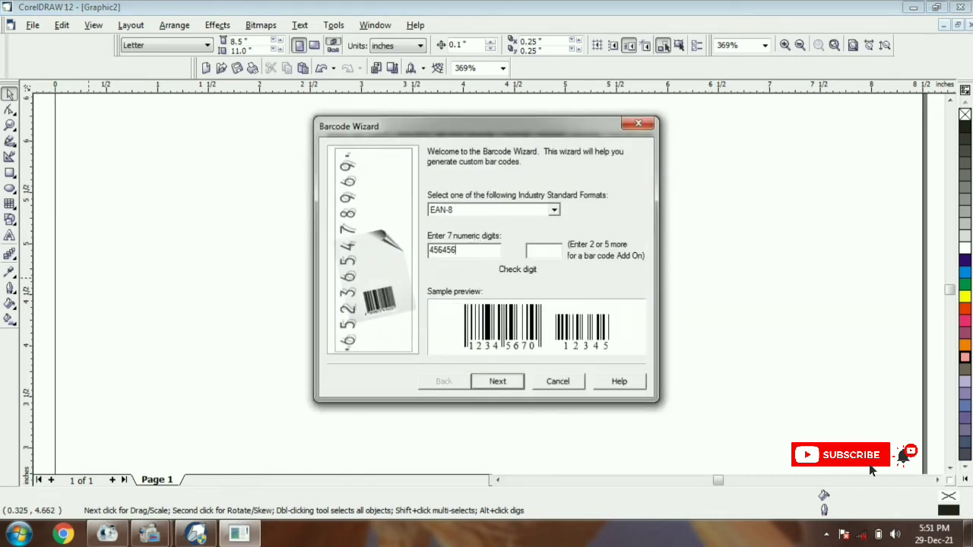
{"action": "left_click", "coordinate": [502, 386]}
{"action": "left_click", "coordinate": [502, 386]}
{"action": "left_click", "coordinate": [498, 381]}
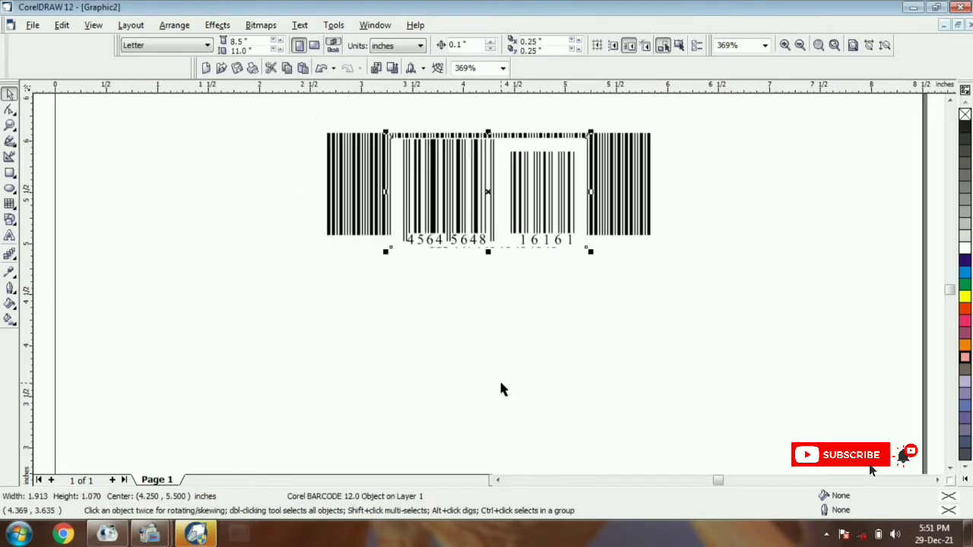
{"action": "left_click_drag", "start_coordinate": [517, 205], "coordinate": [209, 321]}
{"action": "left_click", "coordinate": [362, 319]}
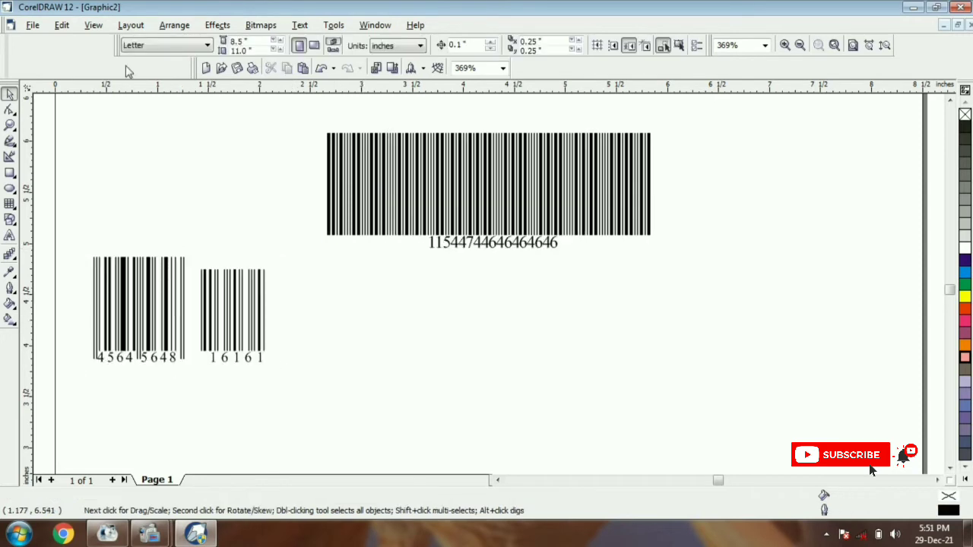
Start inserting another barcode, preview the ISSN format, and choose the Pharmacode format
{"action": "left_click", "coordinate": [63, 25]}
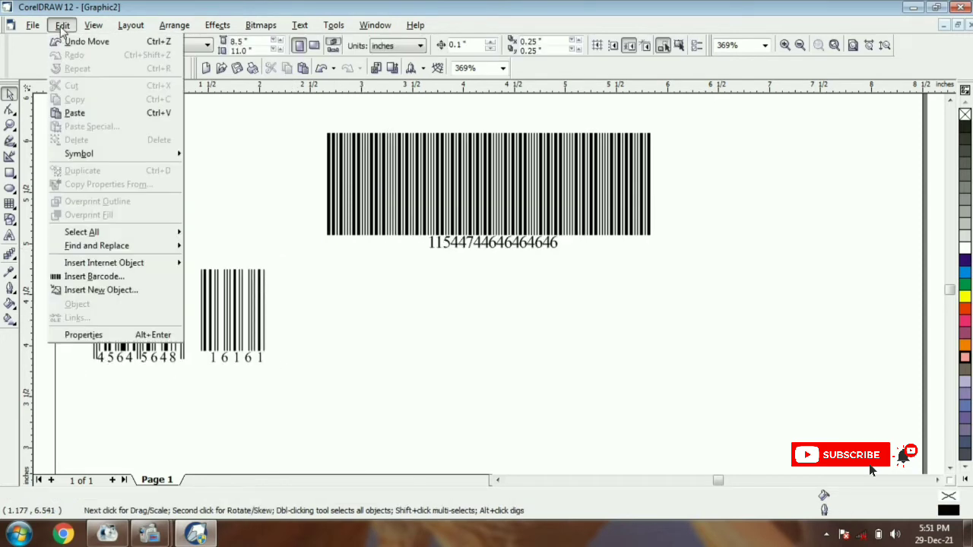
{"action": "left_click", "coordinate": [94, 276]}
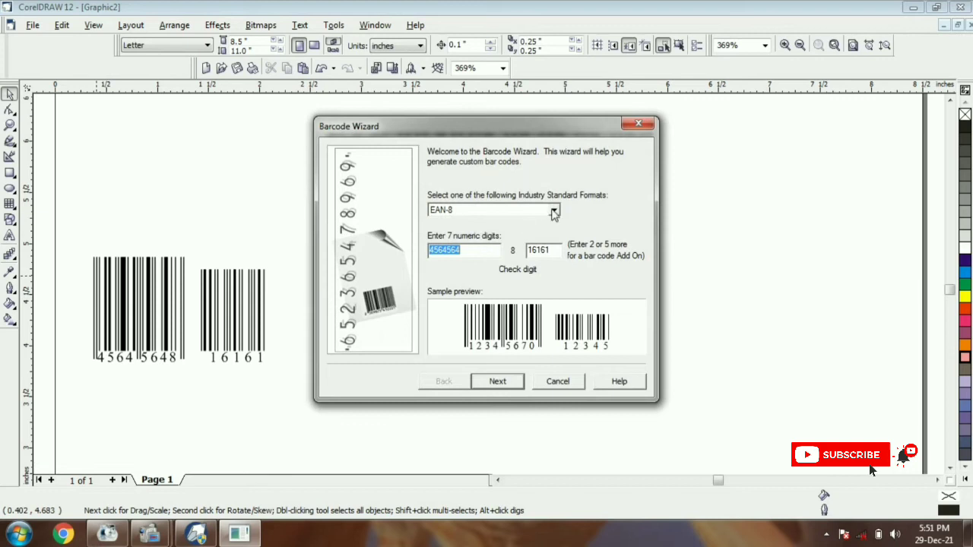
{"action": "left_click", "coordinate": [554, 210]}
{"action": "left_click", "coordinate": [457, 259]}
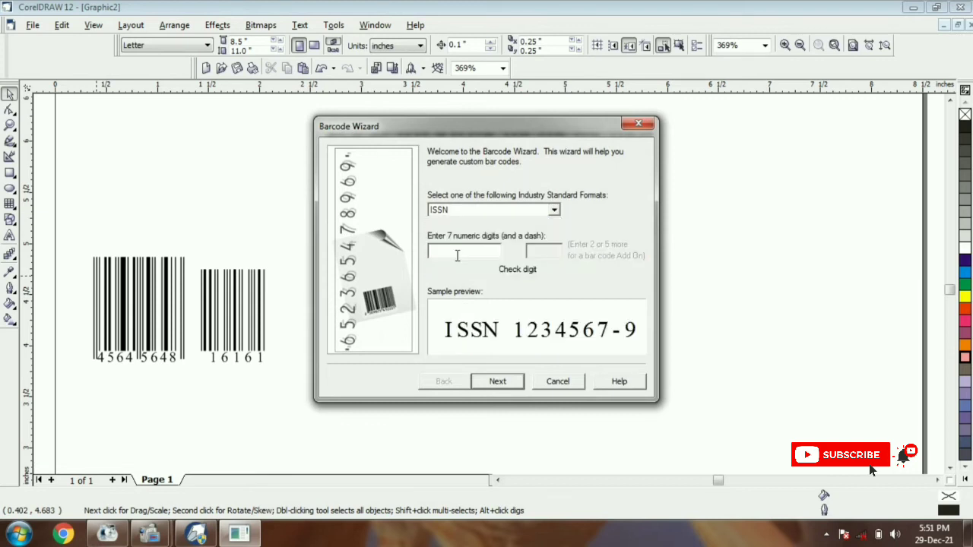
{"action": "left_click", "coordinate": [555, 210]}
{"action": "scroll", "coordinate": [458, 243], "scroll_direction": "down", "scroll_amount": 2}
{"action": "left_click", "coordinate": [459, 241]}
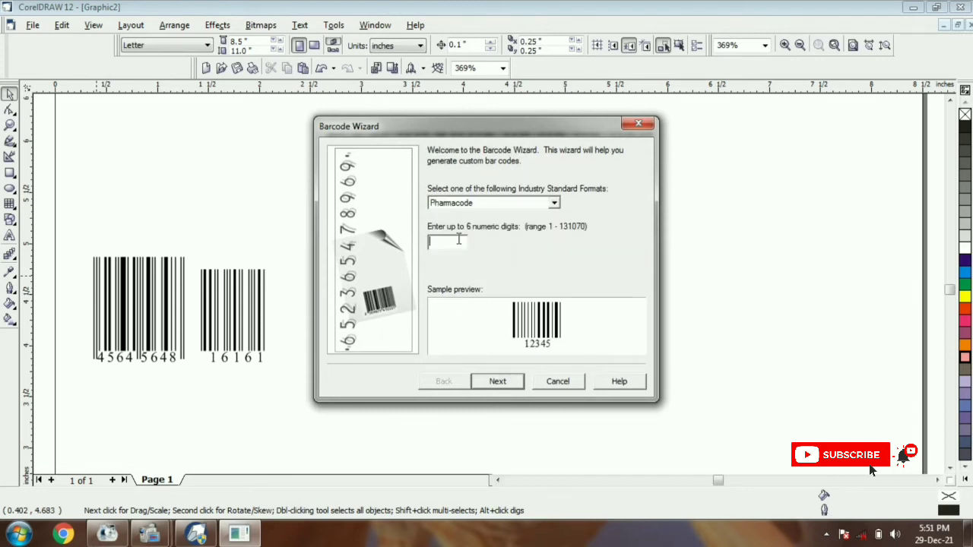
Insert the Pharmacode barcode with the digits 46546 and default text properties, place it beside the EAN-8 barcode, and deselect it
{"action": "type", "text": "465456"}
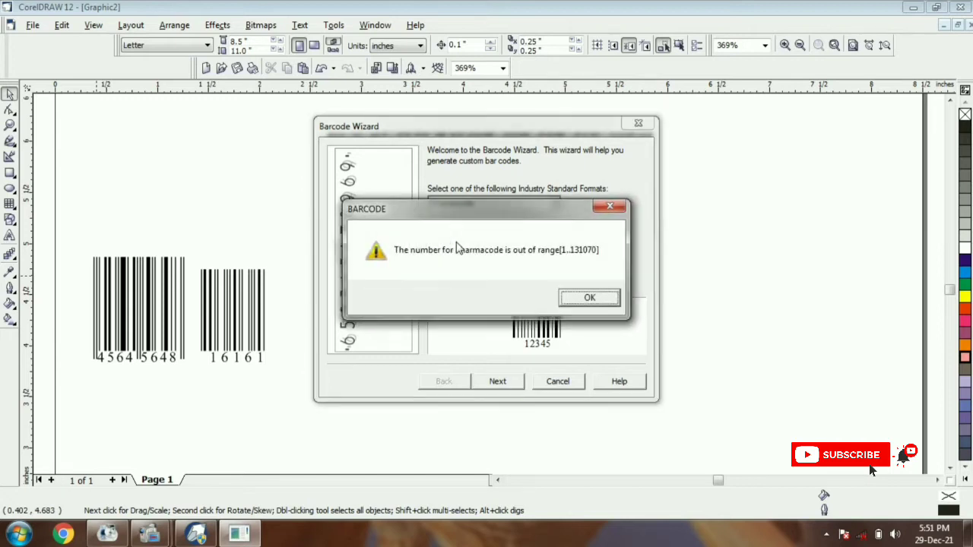
{"action": "left_click", "coordinate": [590, 298]}
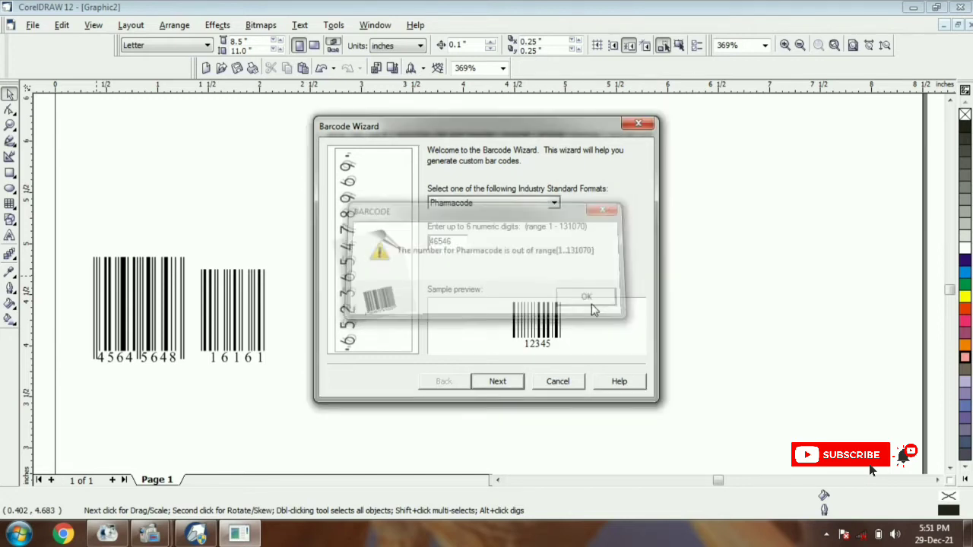
{"action": "left_click", "coordinate": [499, 382]}
{"action": "left_click", "coordinate": [498, 381]}
{"action": "left_click", "coordinate": [498, 382]}
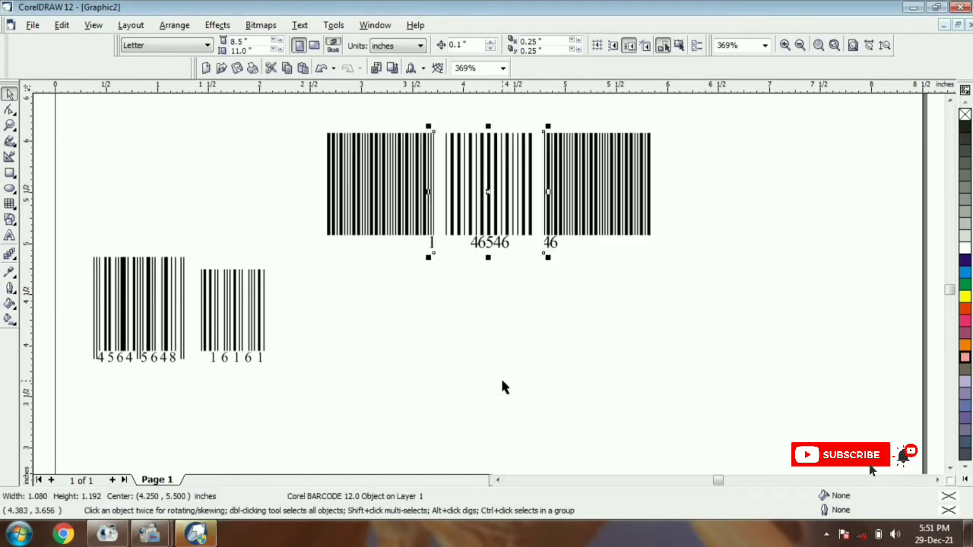
{"action": "left_click_drag", "start_coordinate": [505, 242], "coordinate": [379, 367]}
{"action": "left_click", "coordinate": [502, 350]}
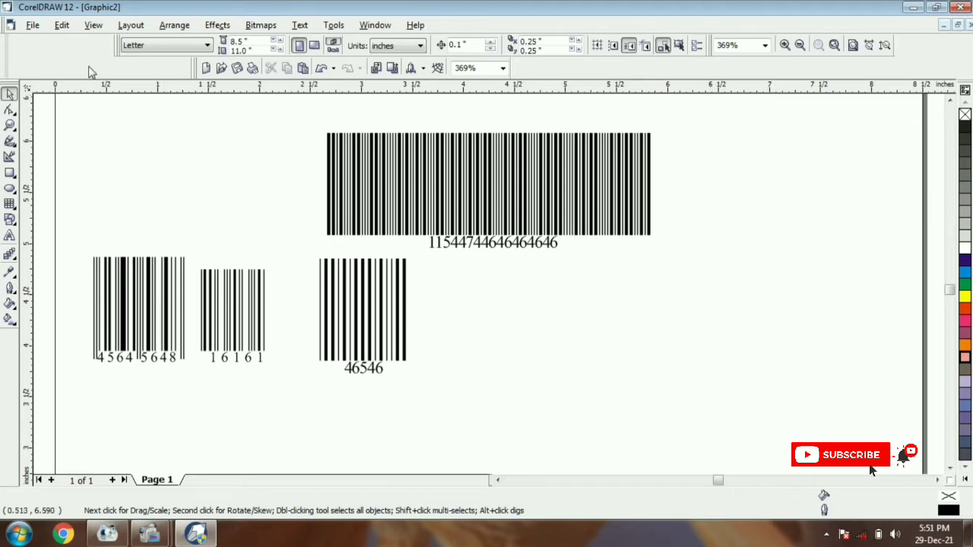
Start inserting a fourth barcode, preview the ISBN format, and choose the Code 128 format
{"action": "left_click", "coordinate": [61, 25]}
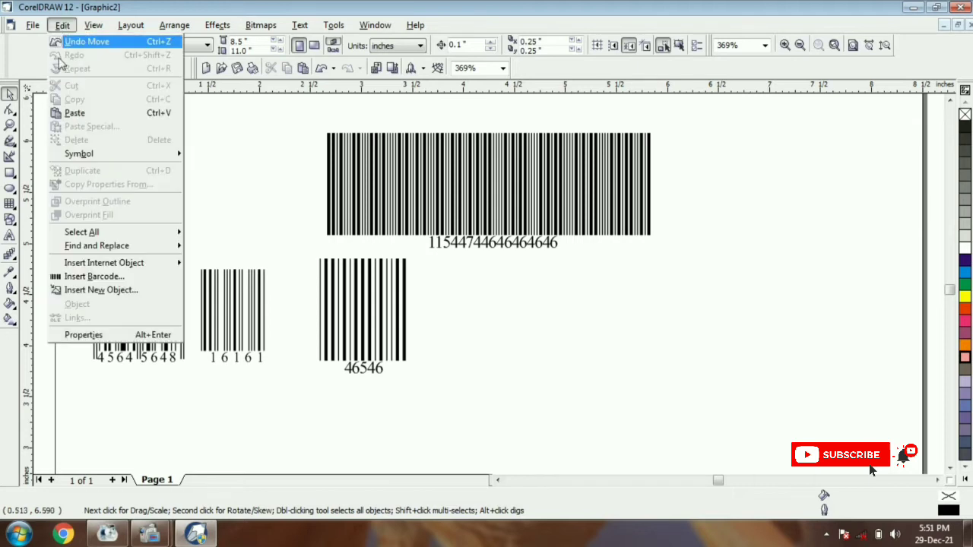
{"action": "left_click", "coordinate": [93, 276]}
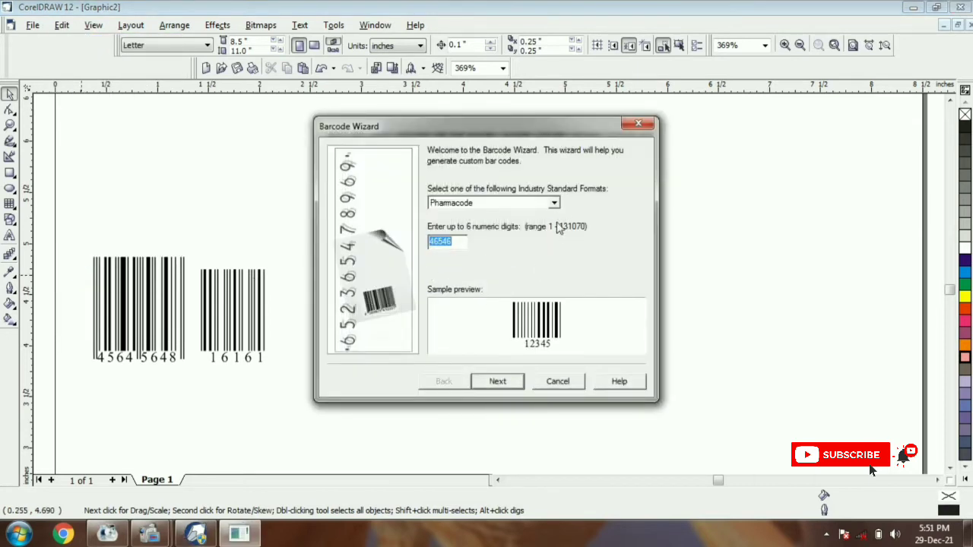
{"action": "left_click", "coordinate": [554, 204]}
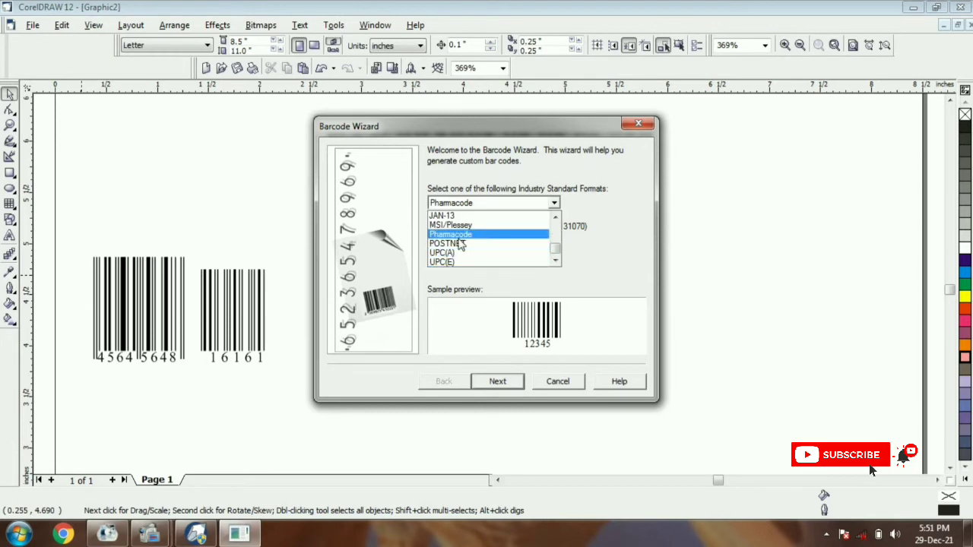
{"action": "scroll", "coordinate": [558, 247], "scroll_direction": "up", "scroll_amount": 2}
{"action": "left_click", "coordinate": [553, 235]}
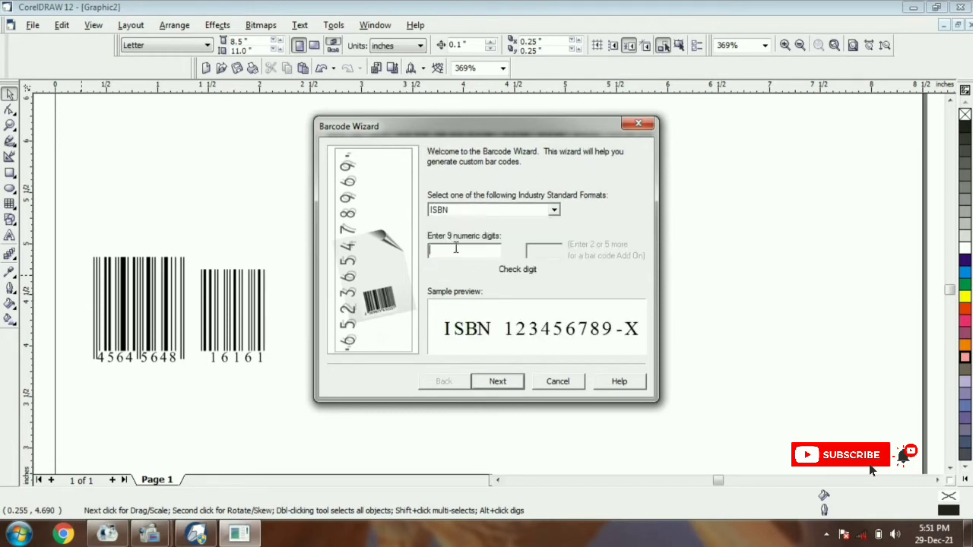
{"action": "left_click", "coordinate": [555, 211]}
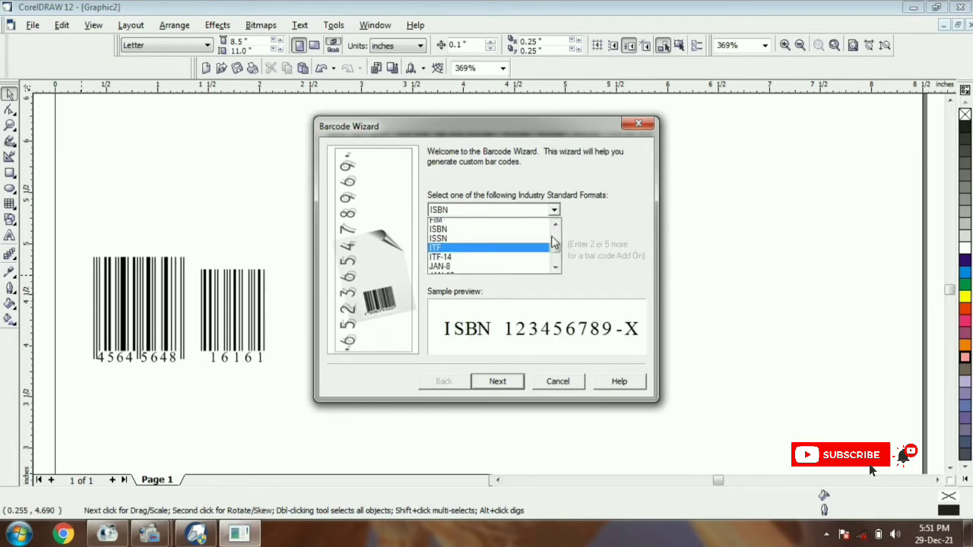
{"action": "left_click", "coordinate": [467, 232]}
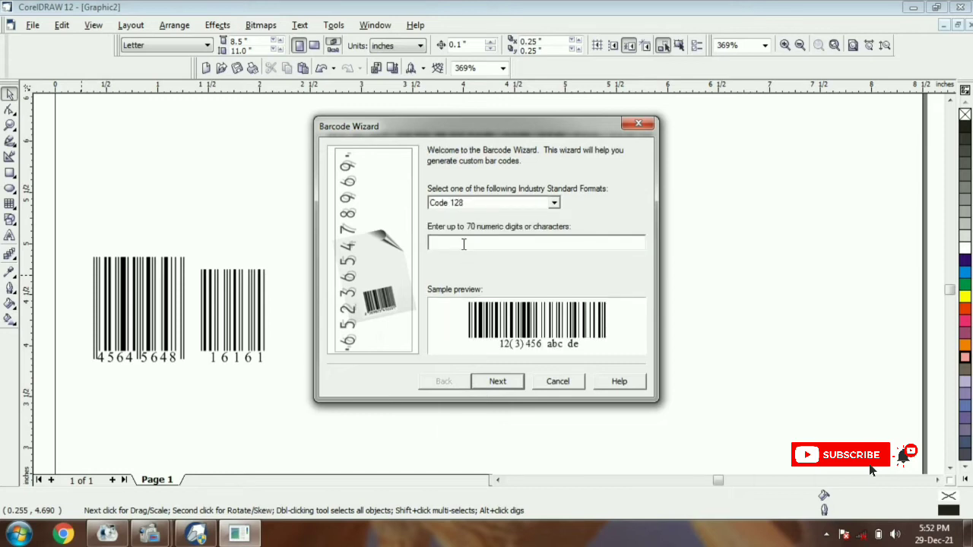
{"action": "type", "text": "4654654654"}
{"action": "left_click", "coordinate": [511, 383]}
{"action": "left_click", "coordinate": [498, 382]}
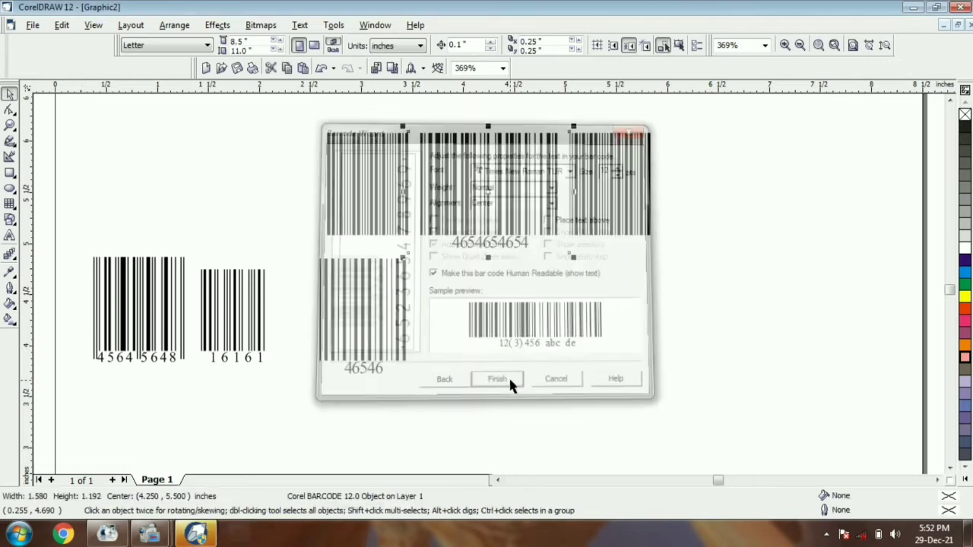
{"action": "left_click_drag", "start_coordinate": [509, 218], "coordinate": [545, 331]}
{"action": "left_click_drag", "start_coordinate": [617, 319], "coordinate": [676, 319]}
{"action": "left_click", "coordinate": [766, 315]}
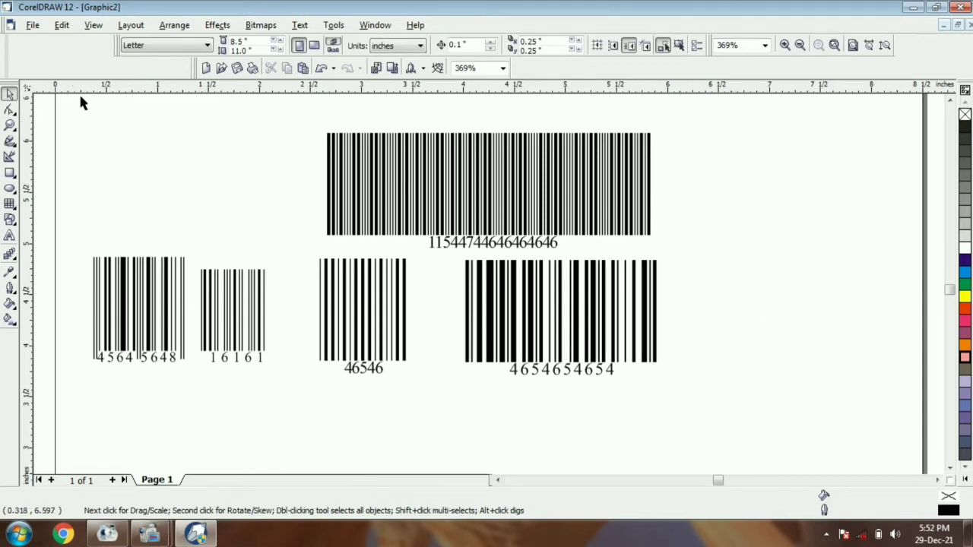
Select all four barcodes together, deselect them, and draw a rectangle around the whole group
{"action": "scroll", "coordinate": [98, 134], "scroll_direction": "down", "scroll_amount": 1}
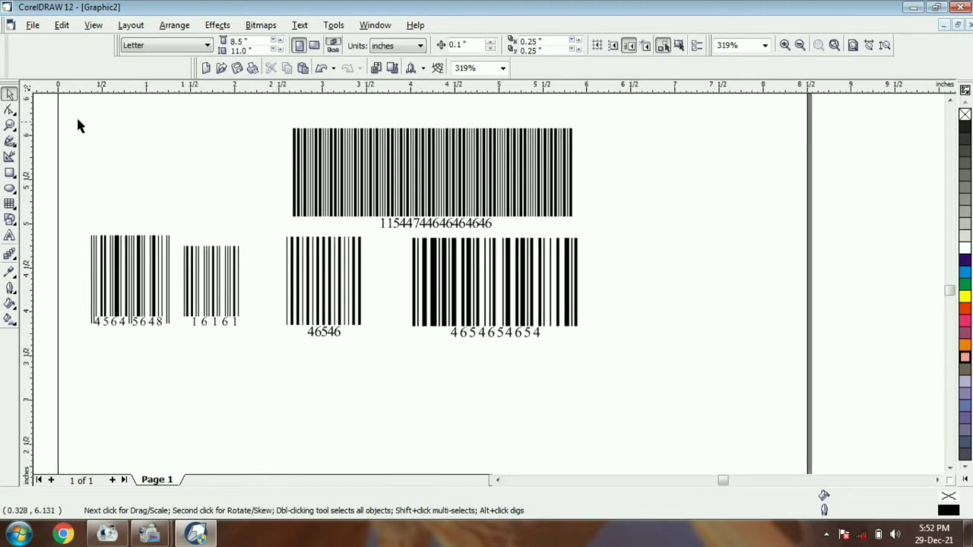
{"action": "left_click_drag", "start_coordinate": [63, 98], "coordinate": [673, 435]}
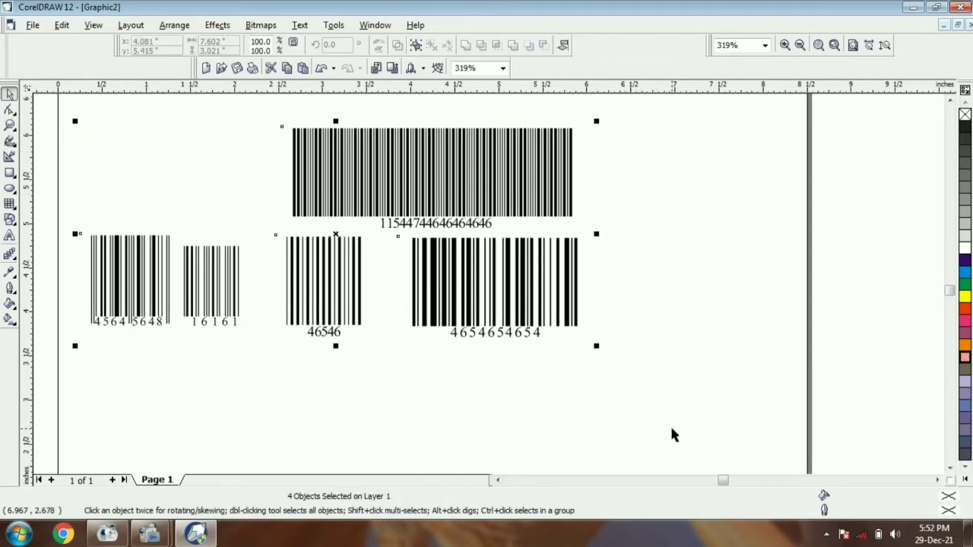
{"action": "left_click", "coordinate": [672, 435]}
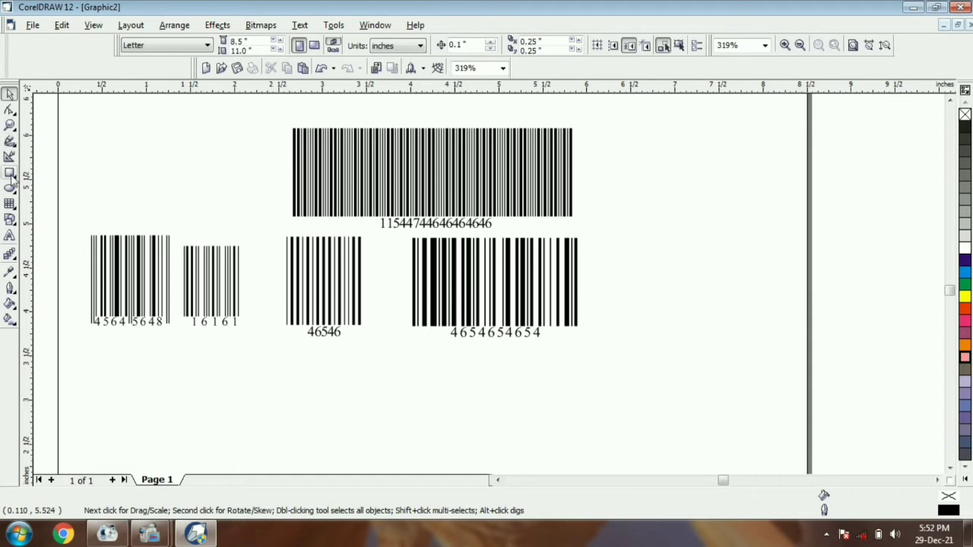
{"action": "left_click", "coordinate": [9, 173]}
{"action": "left_click_drag", "start_coordinate": [61, 97], "coordinate": [691, 374]}
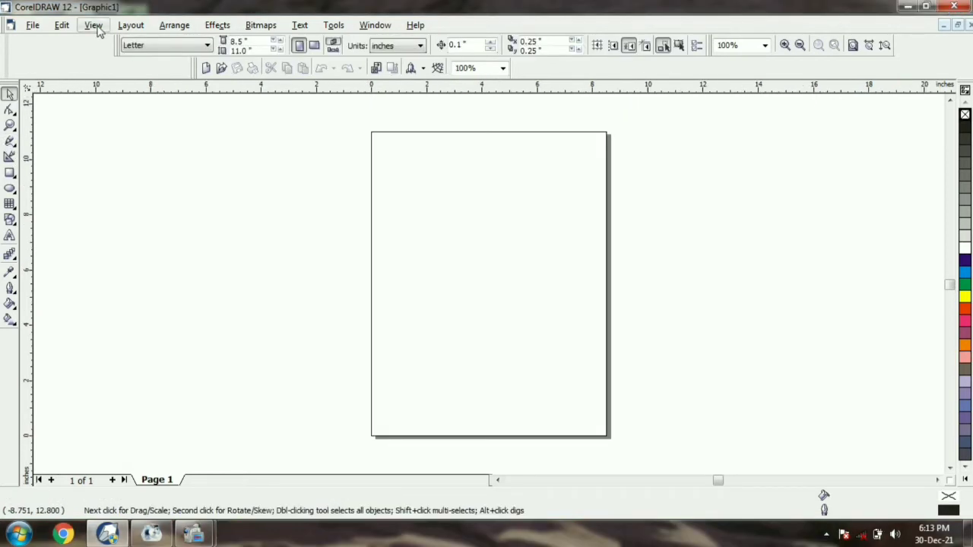
{"action": "left_click", "coordinate": [94, 25]}
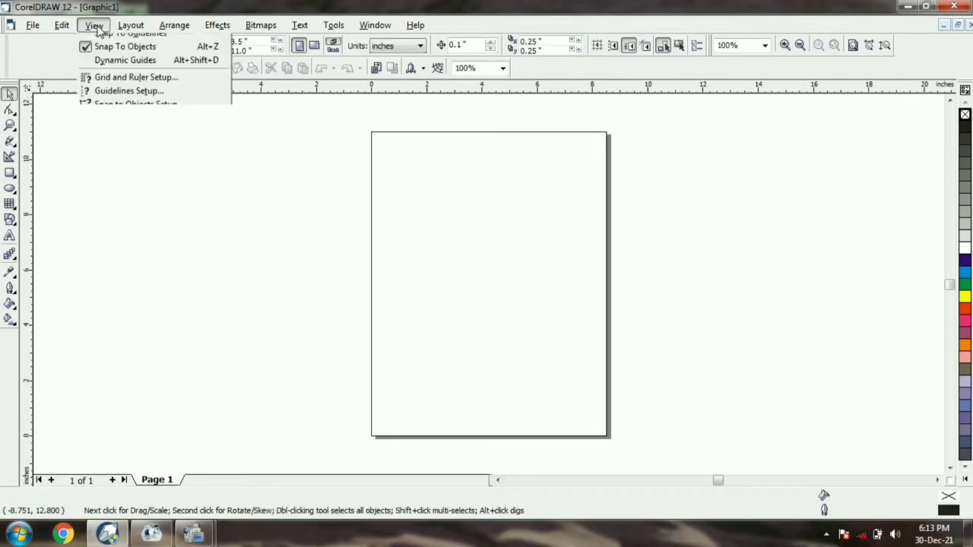
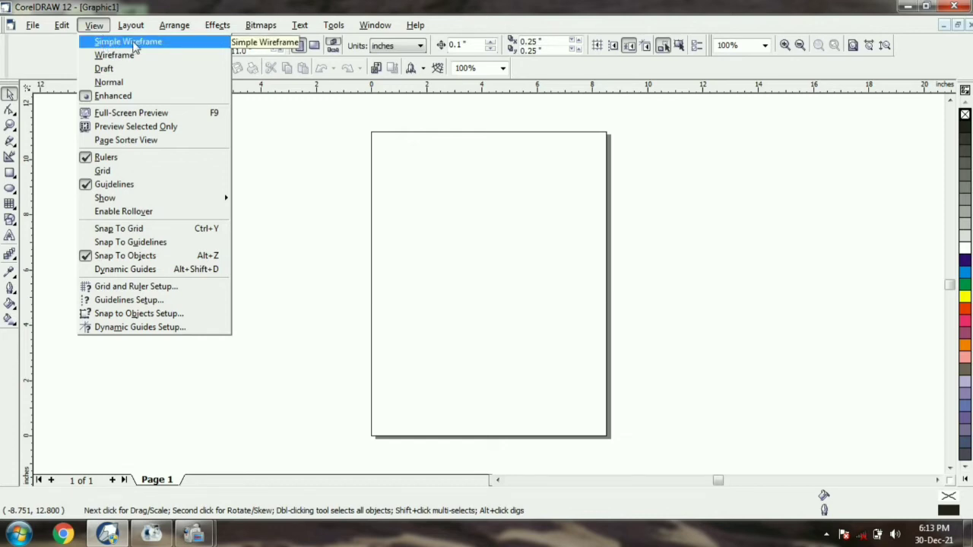
{"action": "left_click", "coordinate": [271, 147]}
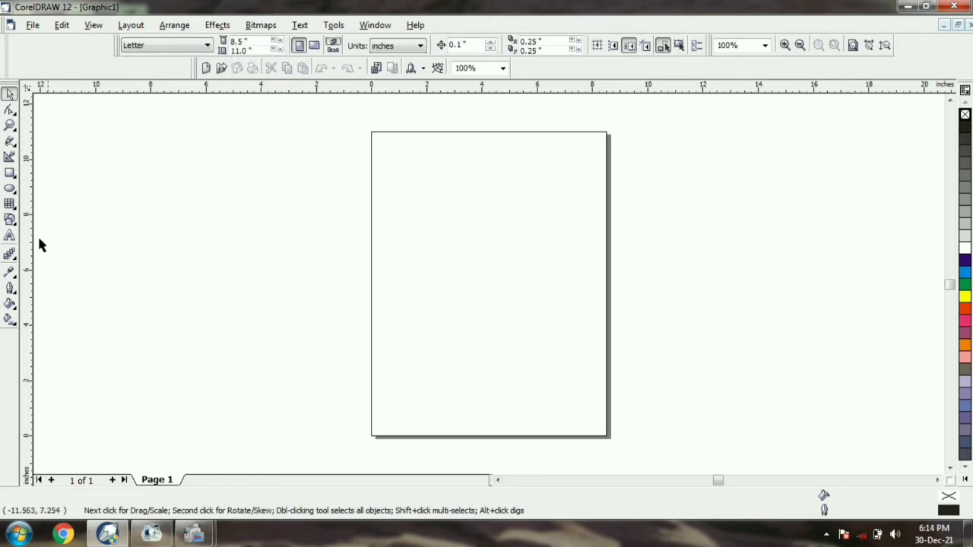
Draw a green rectangle about 2.14 by 1.63 inches and, below it, a yellow one about 2.89 by 1.68 inches
{"action": "left_click", "coordinate": [9, 173]}
{"action": "left_click_drag", "start_coordinate": [410, 184], "coordinate": [470, 229]}
{"action": "left_click", "coordinate": [964, 286]}
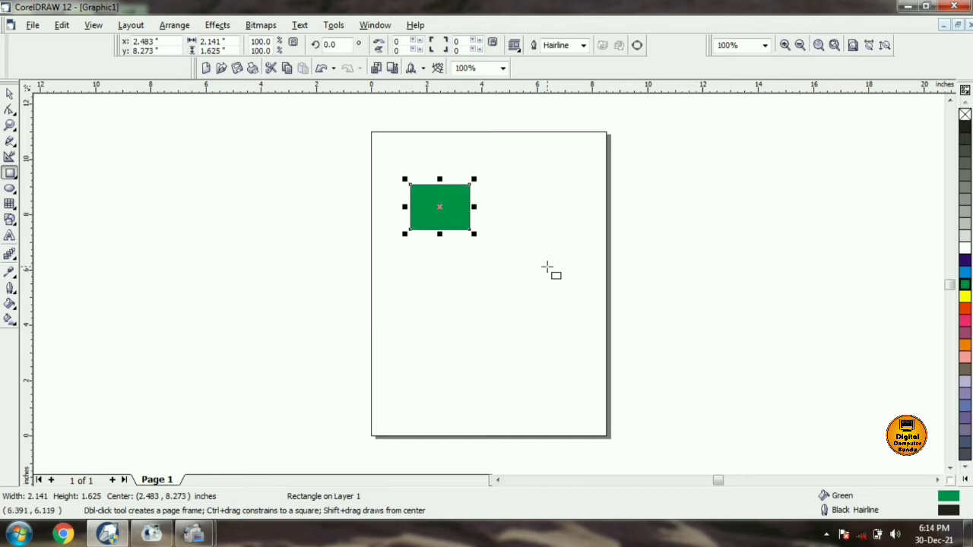
{"action": "left_click_drag", "start_coordinate": [443, 262], "coordinate": [524, 309]}
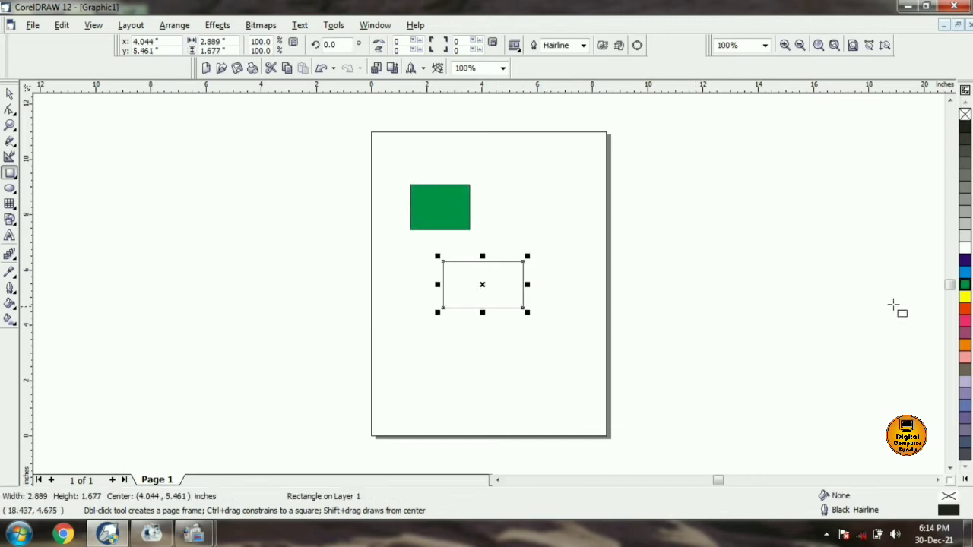
{"action": "left_click", "coordinate": [964, 296]}
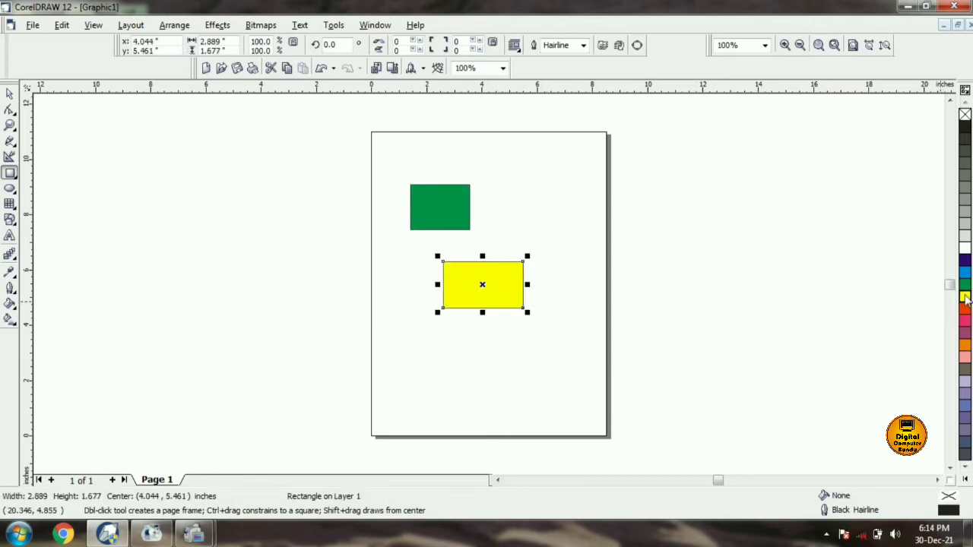
Set the display mode to Simple Wireframe and deselect the yellow rectangle
{"action": "left_click", "coordinate": [10, 93]}
{"action": "left_click", "coordinate": [88, 27]}
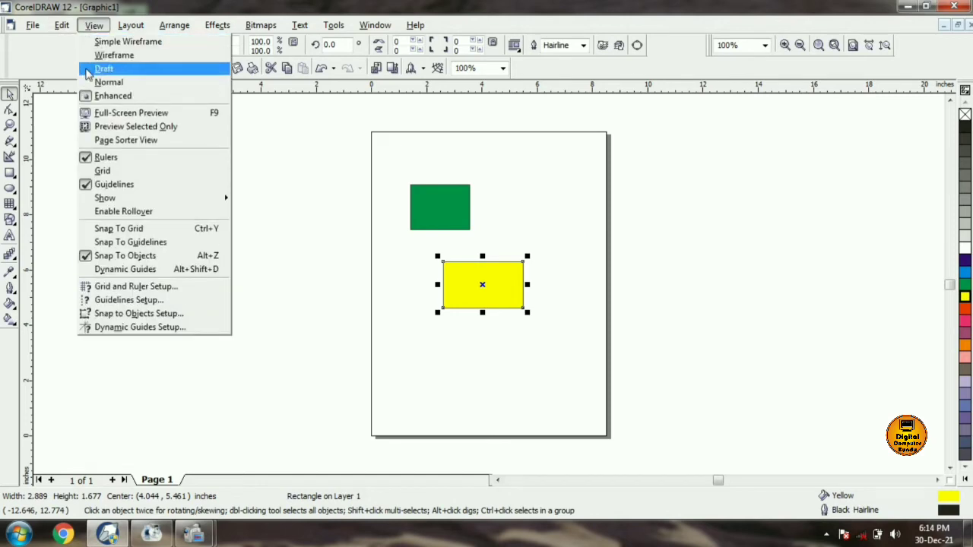
{"action": "left_click", "coordinate": [125, 43]}
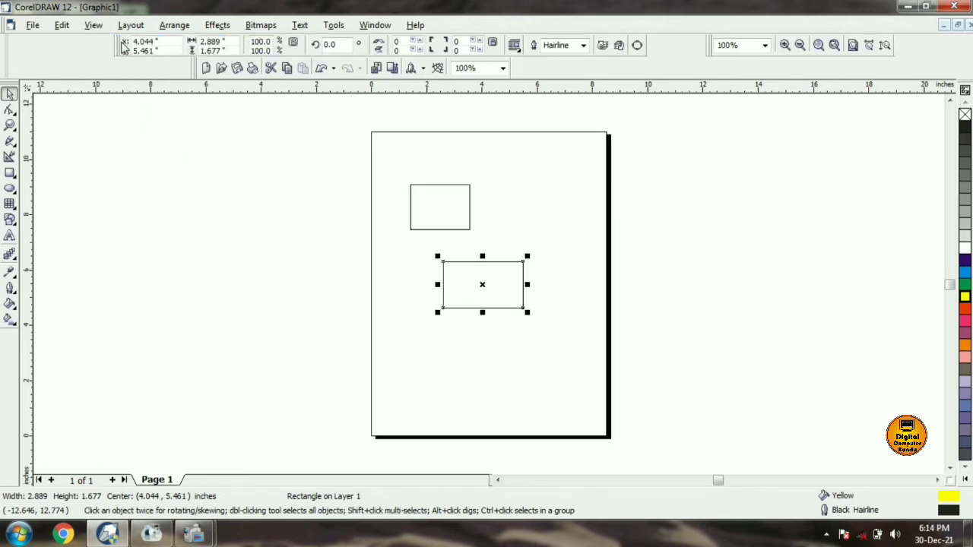
{"action": "left_click", "coordinate": [389, 219]}
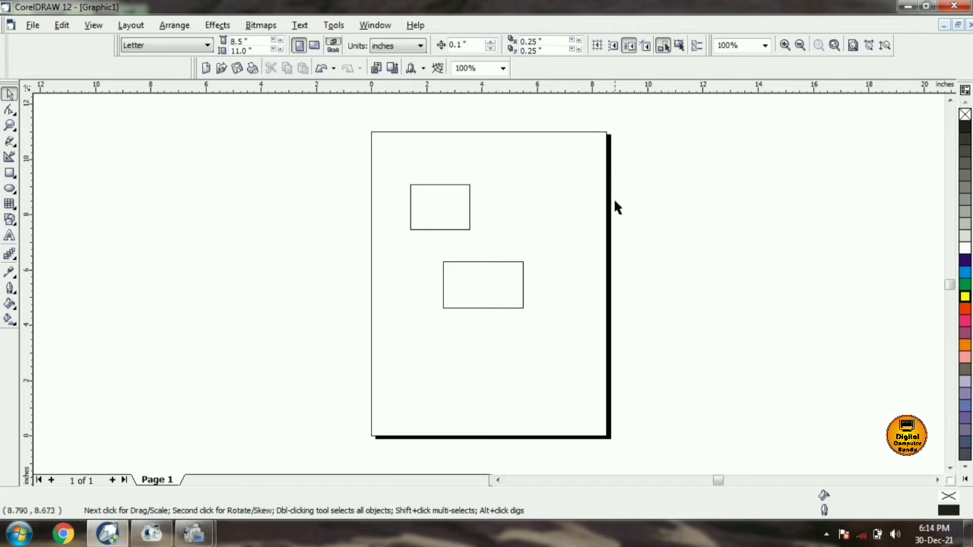
Compare the display modes by switching to Normal and back to Simple Wireframe
{"action": "left_click", "coordinate": [94, 25]}
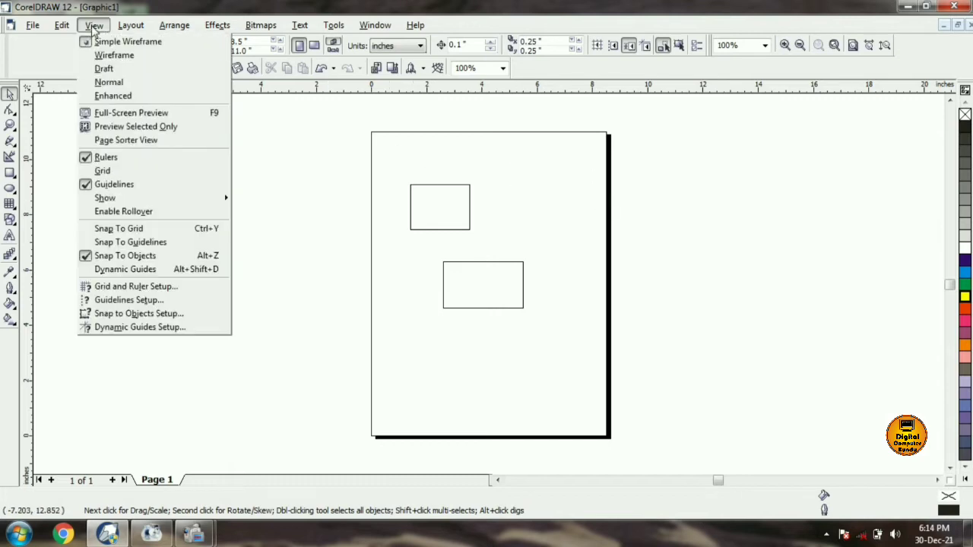
{"action": "left_click", "coordinate": [117, 84]}
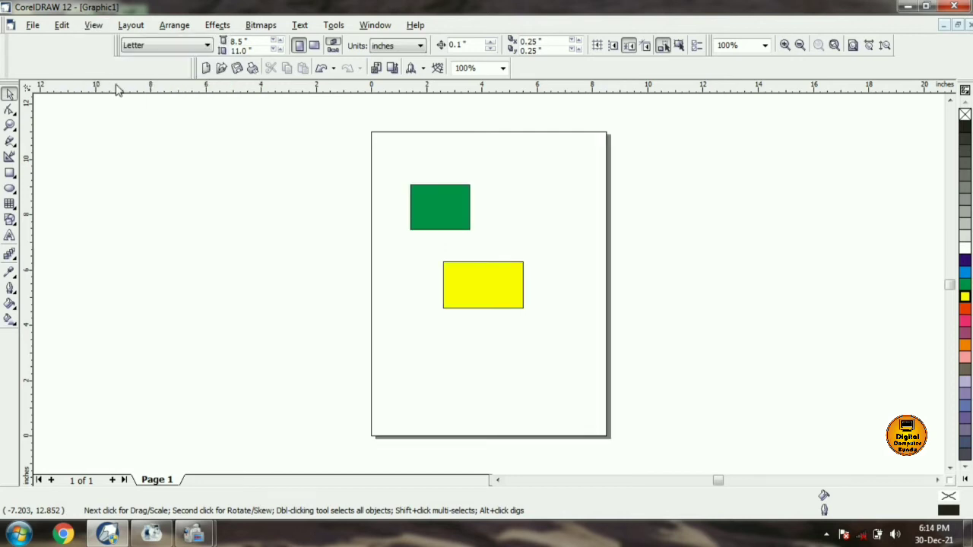
{"action": "left_click", "coordinate": [94, 26]}
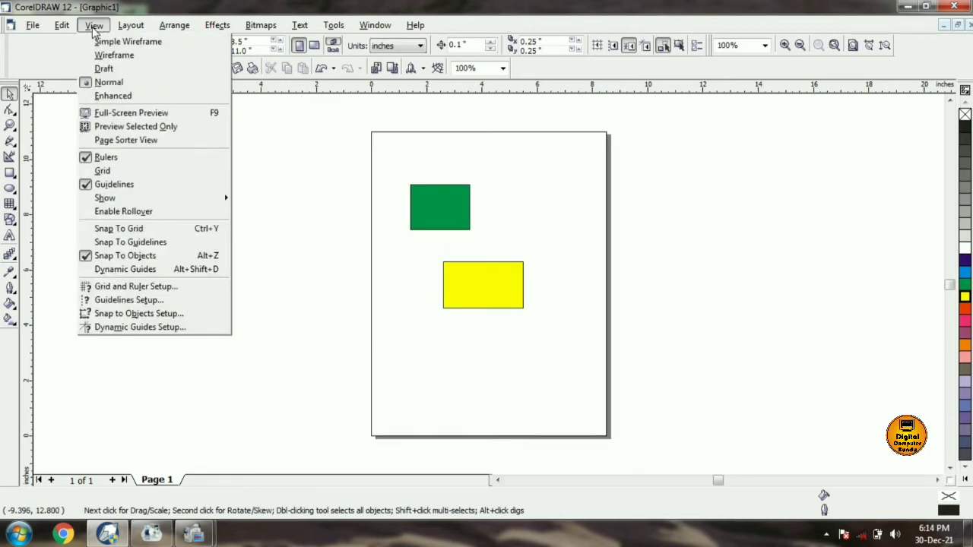
{"action": "left_click", "coordinate": [136, 42]}
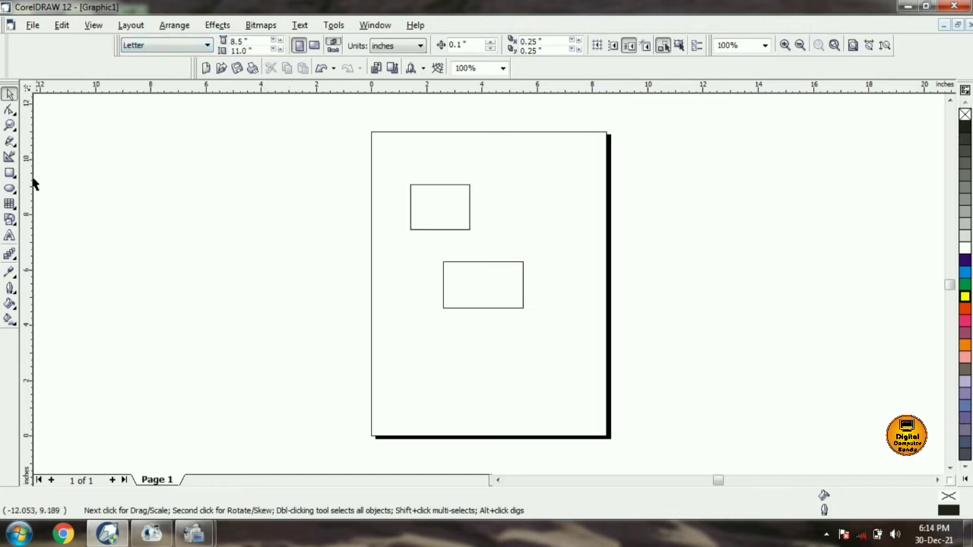
Draw a cyan-filled rectangle about 2.55 by 2.01 inches in the page's upper right and a green-filled one about 1.57 by 1.63 inches below it
{"action": "left_click", "coordinate": [10, 172]}
{"action": "left_click_drag", "start_coordinate": [497, 156], "coordinate": [568, 212]}
{"action": "left_click", "coordinate": [966, 273]}
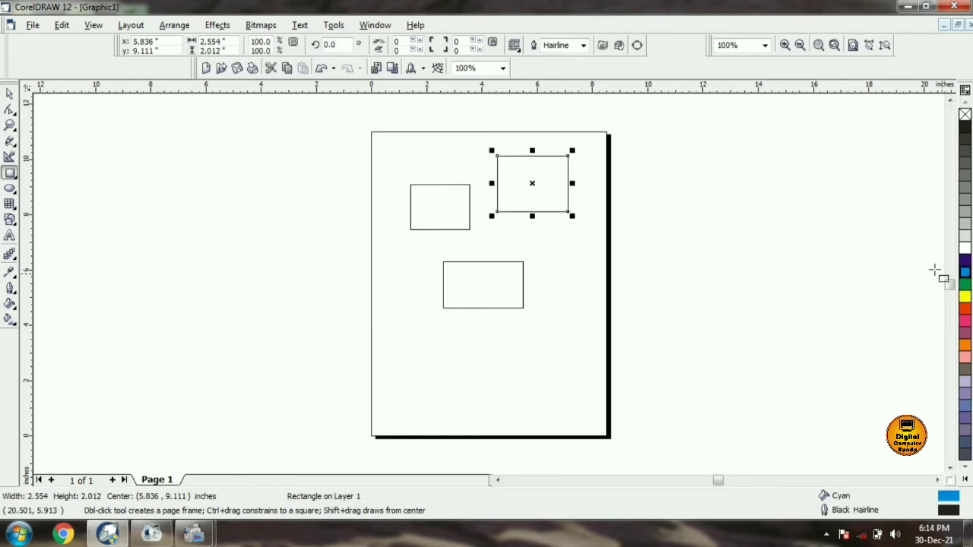
{"action": "left_click_drag", "start_coordinate": [541, 232], "coordinate": [585, 278]}
{"action": "left_click", "coordinate": [966, 285]}
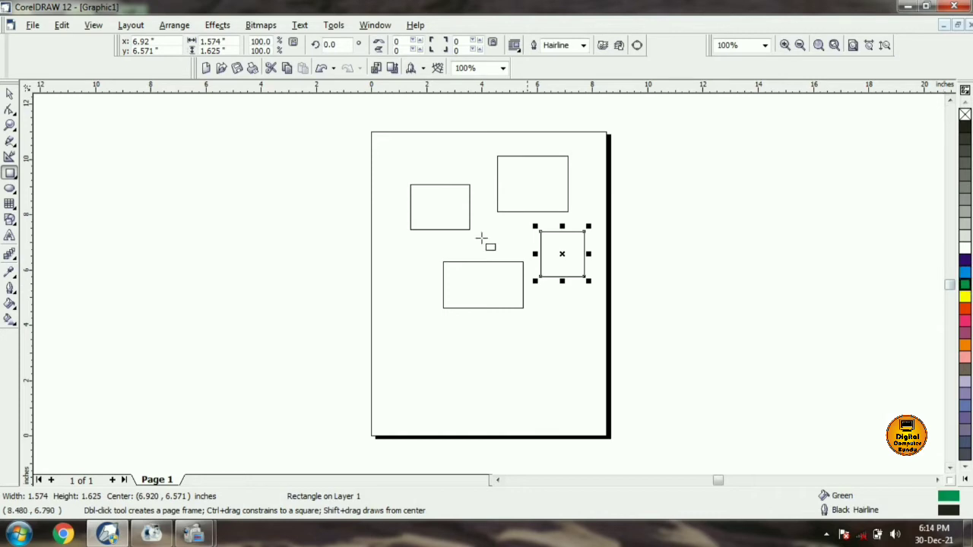
Switch the drawing display to Normal view and deselect the new green rectangle
{"action": "left_click", "coordinate": [10, 92]}
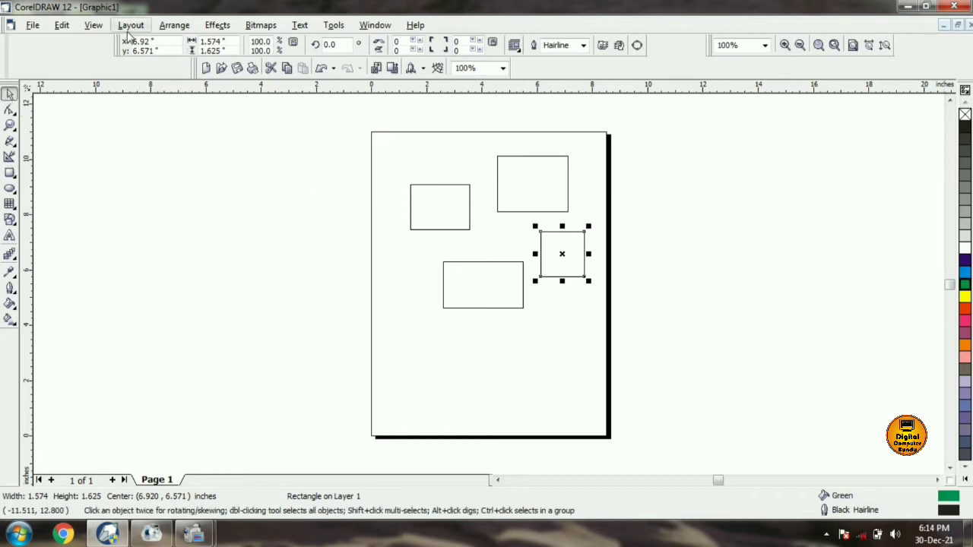
{"action": "left_click", "coordinate": [93, 25]}
{"action": "left_click", "coordinate": [120, 86]}
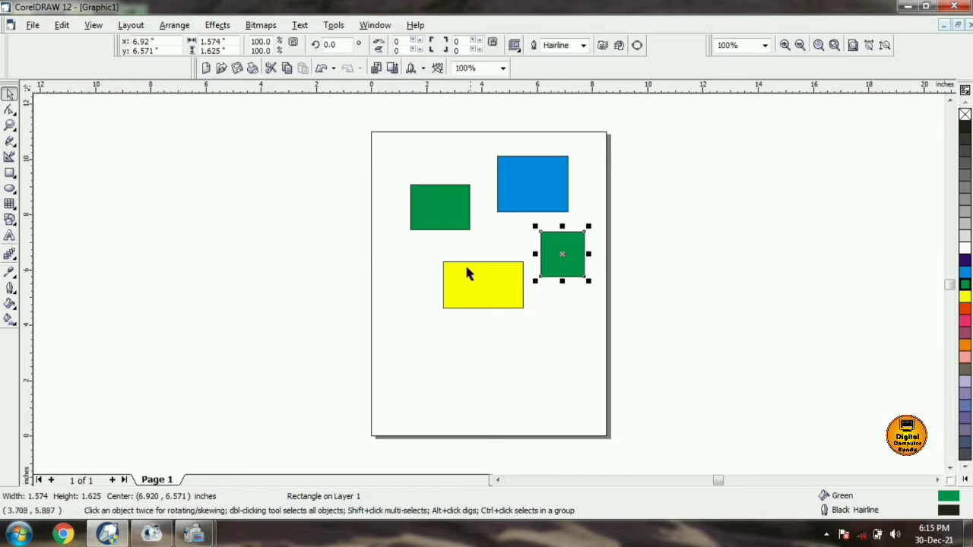
{"action": "left_click", "coordinate": [420, 255]}
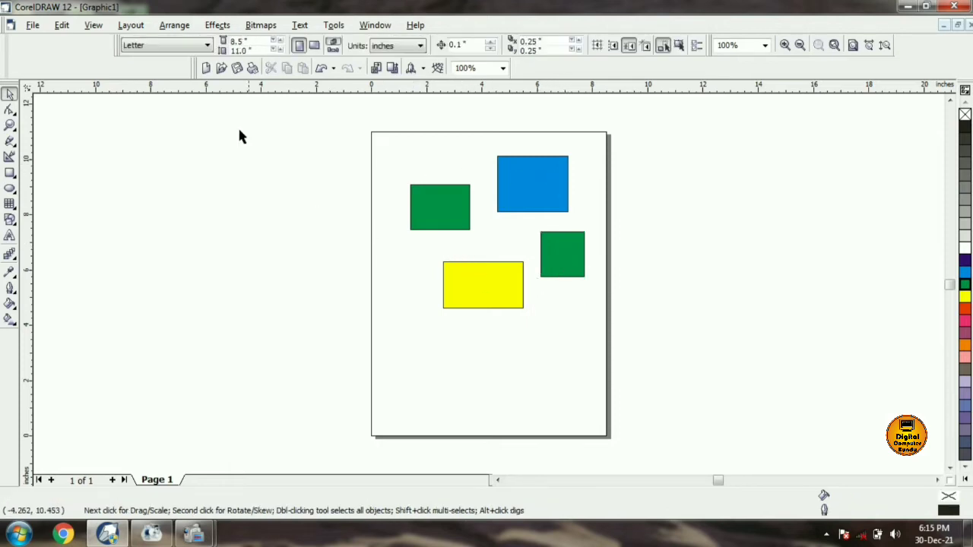
Preview the whole drawing in full screen and return to the editing window
{"action": "left_click", "coordinate": [94, 25]}
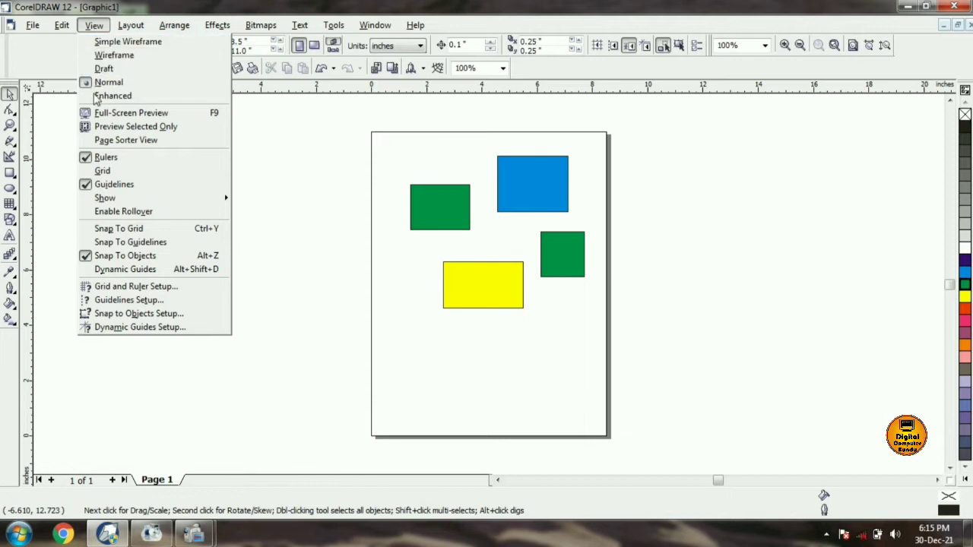
{"action": "left_click", "coordinate": [131, 112]}
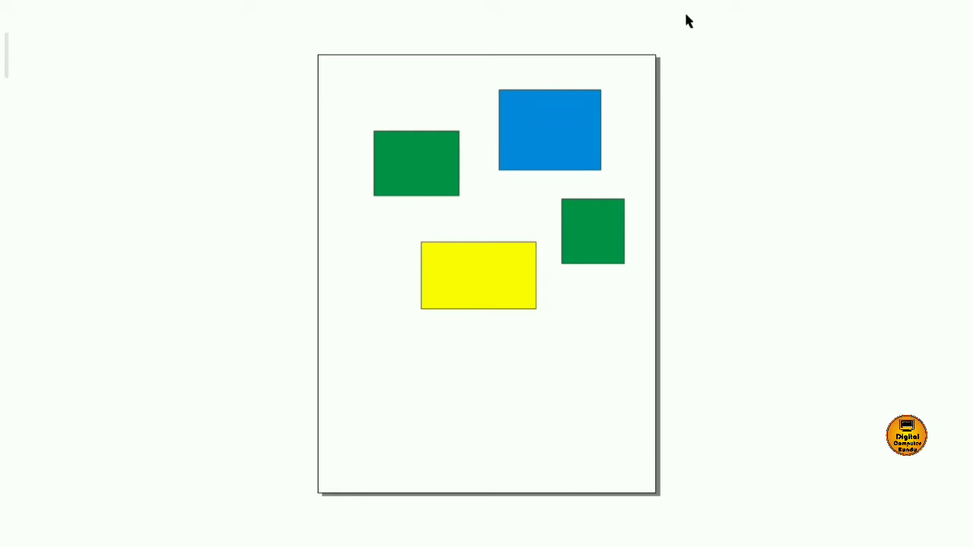
{"action": "left_click", "coordinate": [372, 94]}
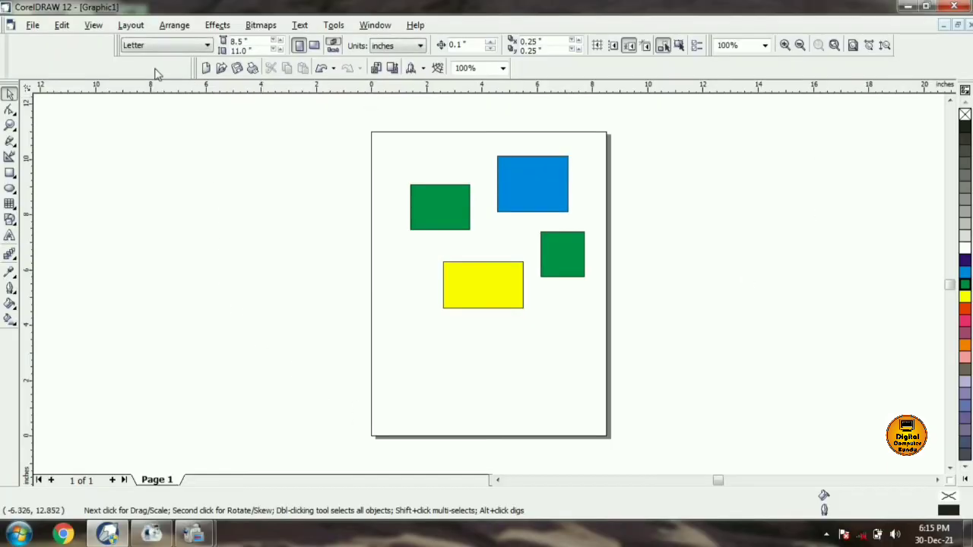
Turn on Preview Selected Only for the upper green and blue rectangles, view them in full screen, and return to editing
{"action": "left_click", "coordinate": [90, 27]}
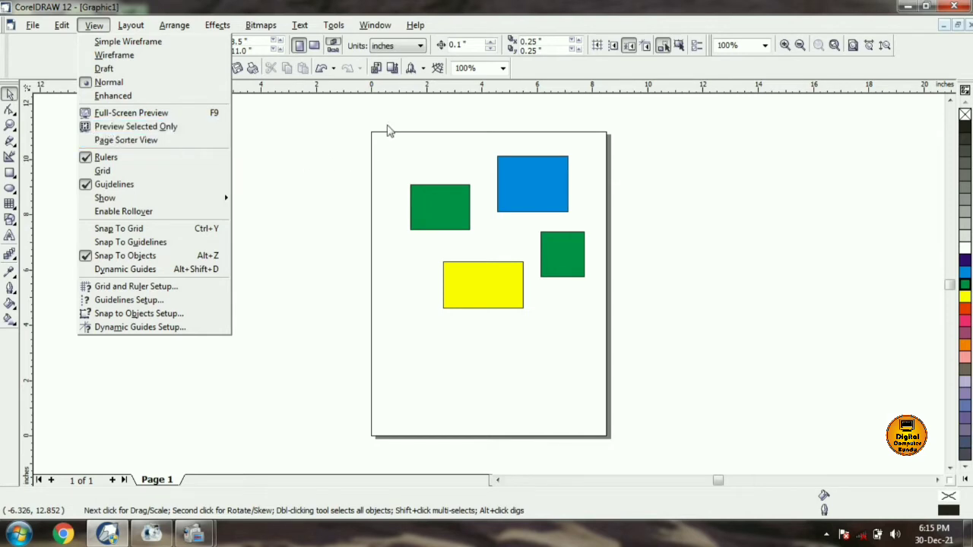
{"action": "left_click", "coordinate": [363, 114]}
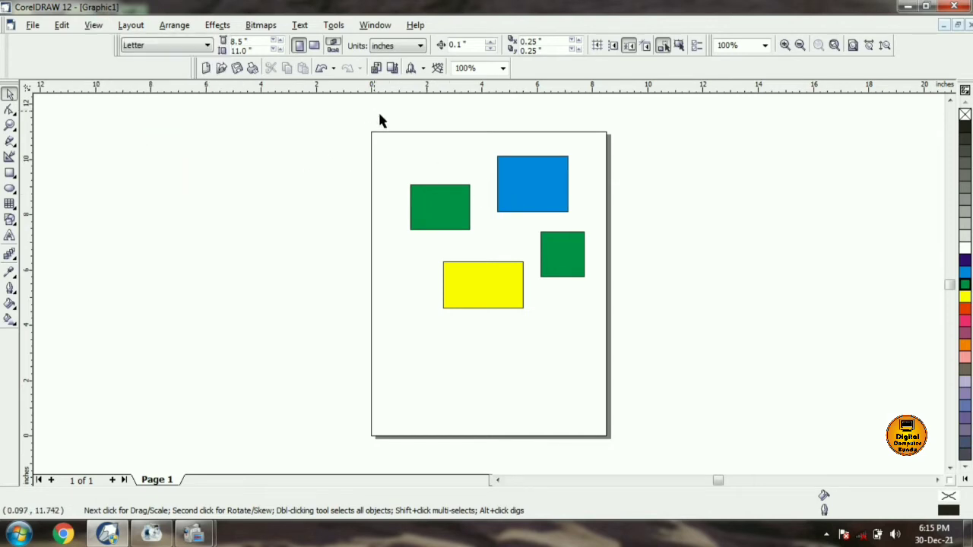
{"action": "left_click_drag", "start_coordinate": [374, 112], "coordinate": [597, 239]}
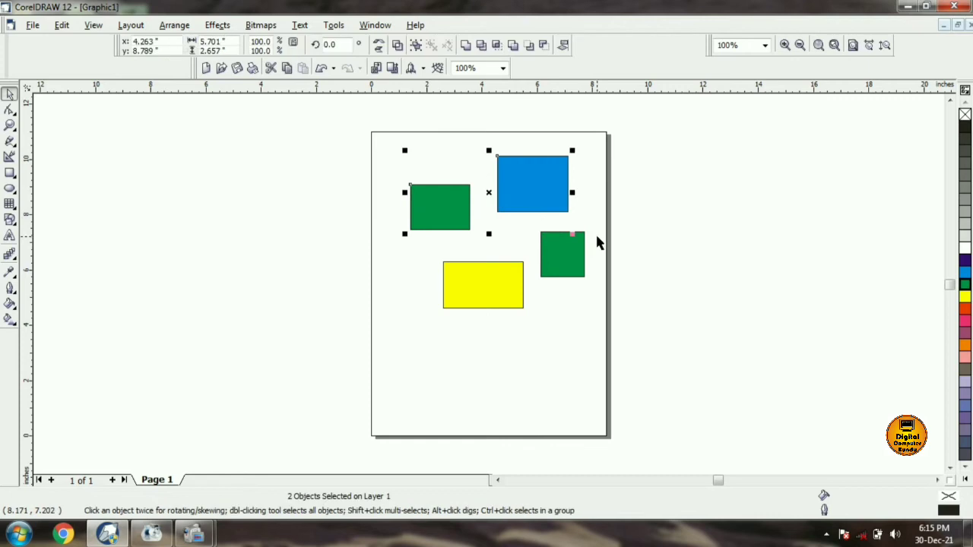
{"action": "left_click", "coordinate": [92, 25]}
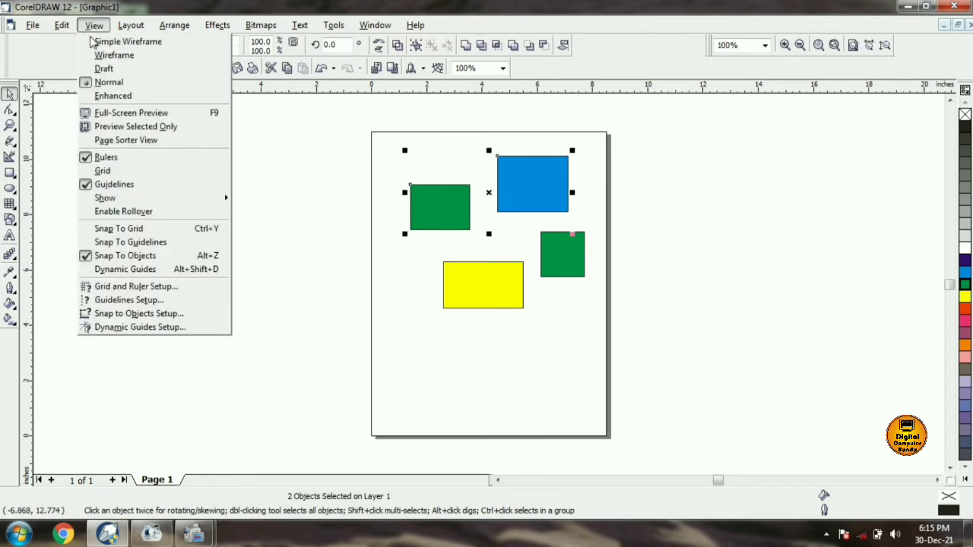
{"action": "left_click", "coordinate": [129, 127]}
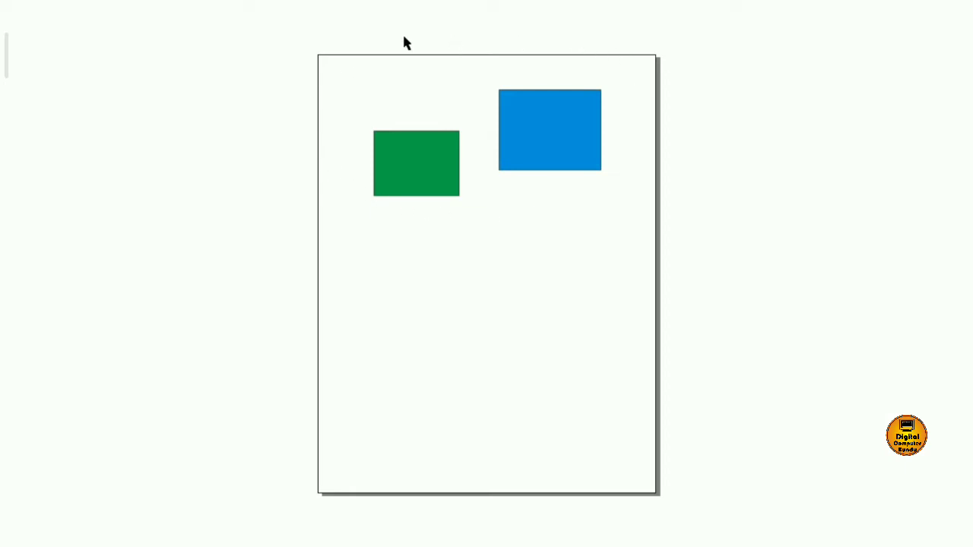
{"action": "left_click", "coordinate": [499, 242]}
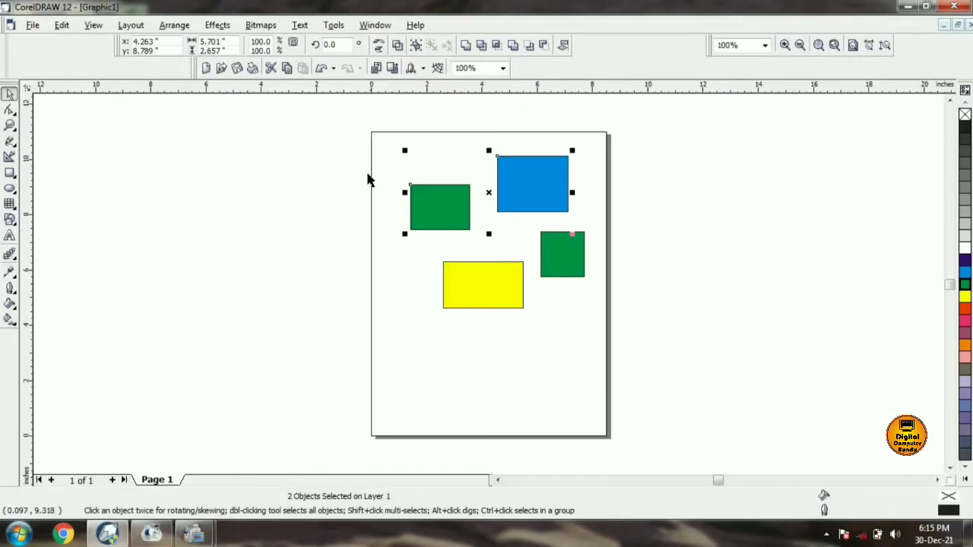
Preview all four rectangles as the selection in full screen, return to editing, and clear the selection
{"action": "left_click_drag", "start_coordinate": [348, 124], "coordinate": [670, 339]}
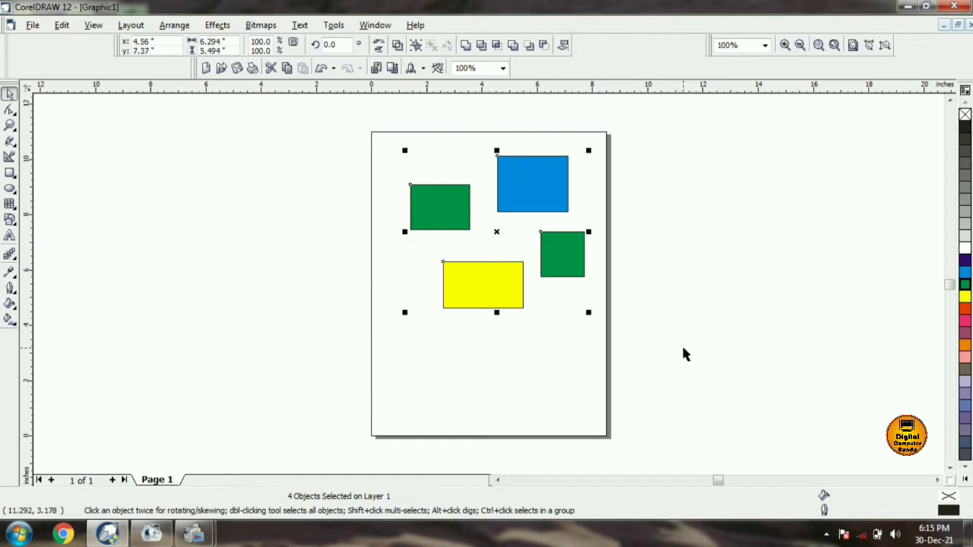
{"action": "left_click", "coordinate": [92, 25]}
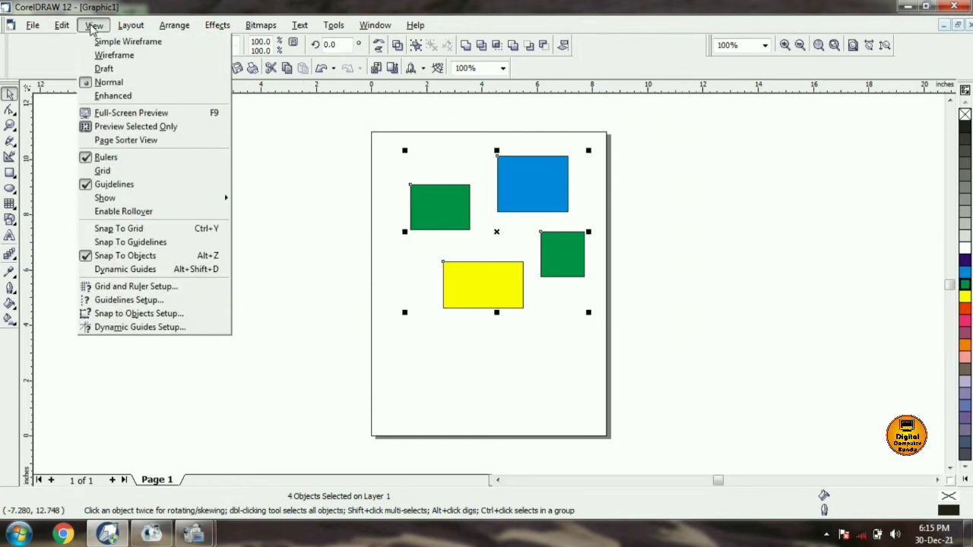
{"action": "left_click", "coordinate": [119, 129]}
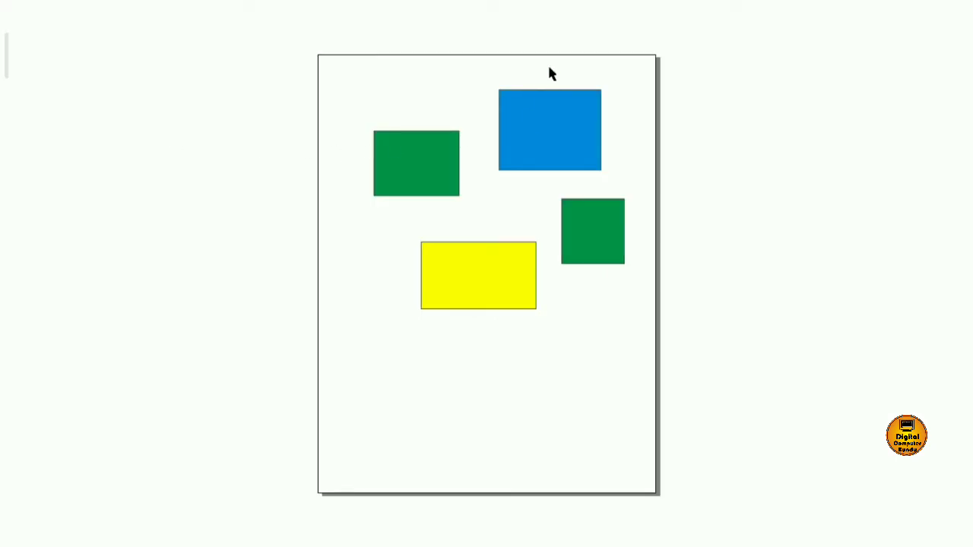
{"action": "left_click", "coordinate": [329, 206]}
{"action": "left_click", "coordinate": [348, 223]}
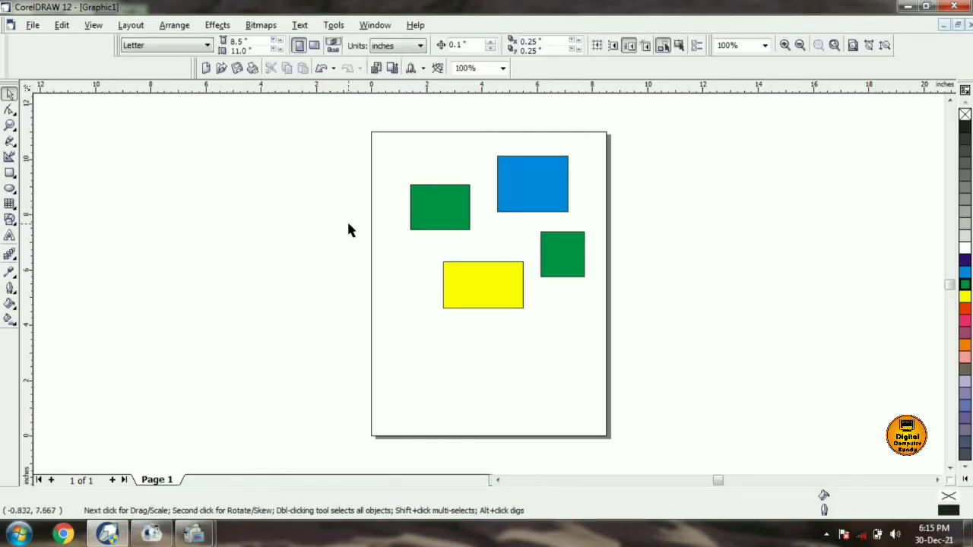
View the document in Page Sorter View and reopen Page 1 for editing
{"action": "left_click", "coordinate": [94, 26]}
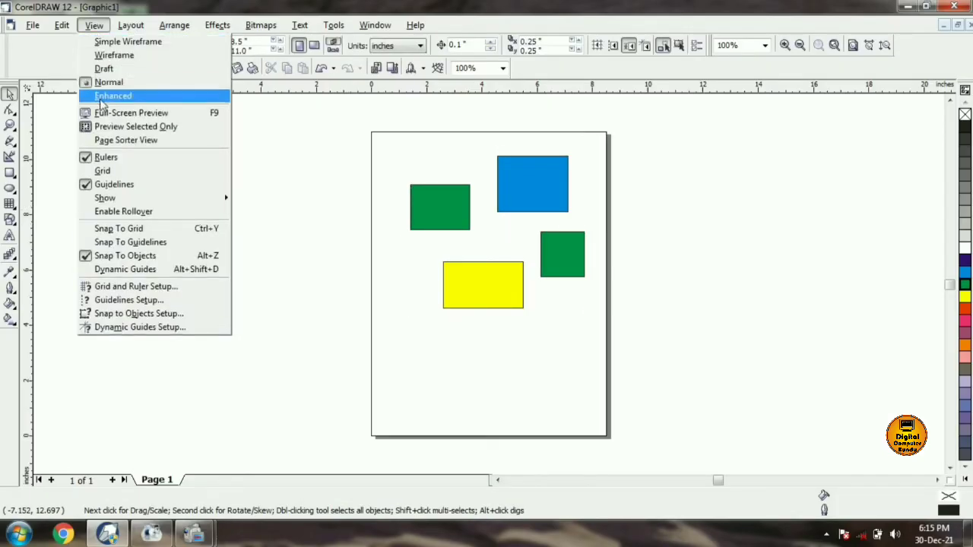
{"action": "left_click", "coordinate": [119, 141]}
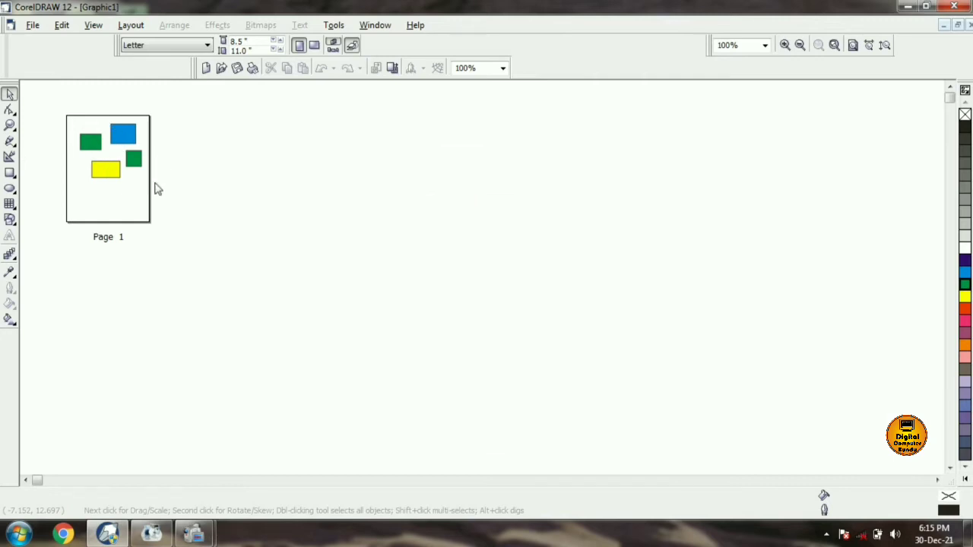
{"action": "double_click", "coordinate": [86, 195]}
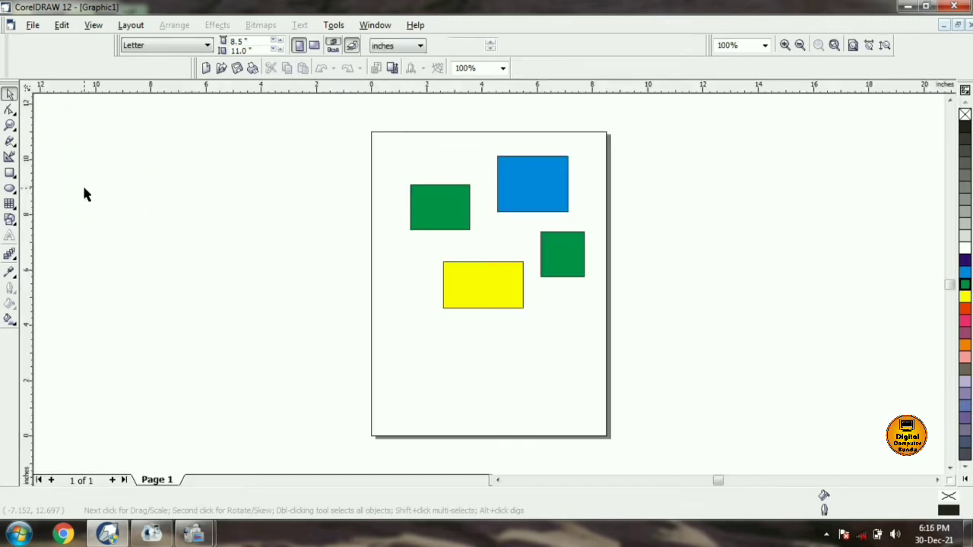
Hide the rulers around the drawing area and show them again
{"action": "left_click", "coordinate": [94, 29]}
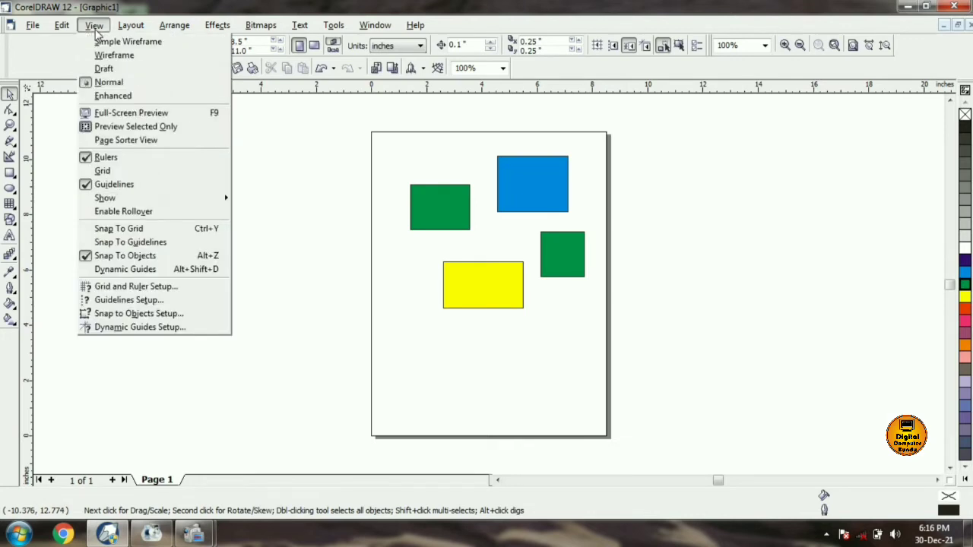
{"action": "left_click", "coordinate": [106, 158]}
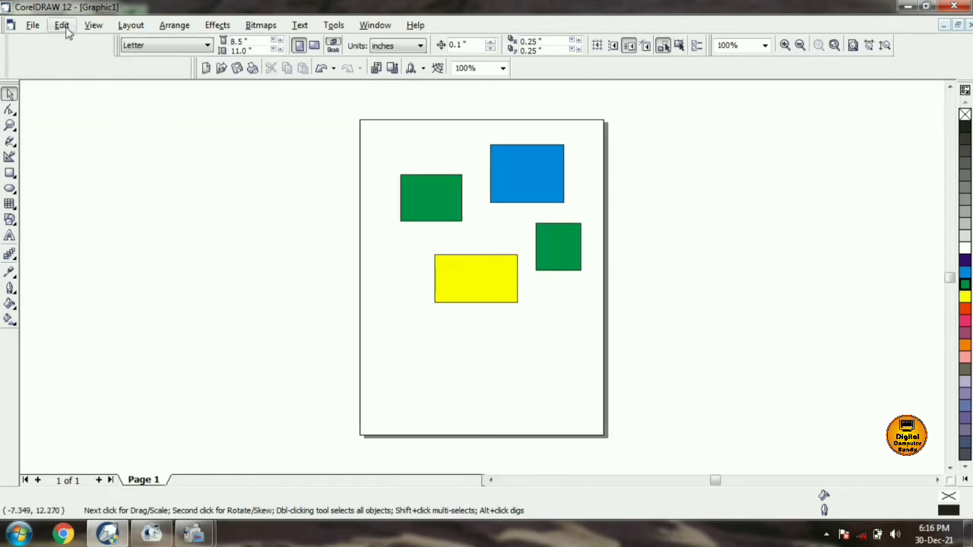
{"action": "left_click", "coordinate": [93, 25]}
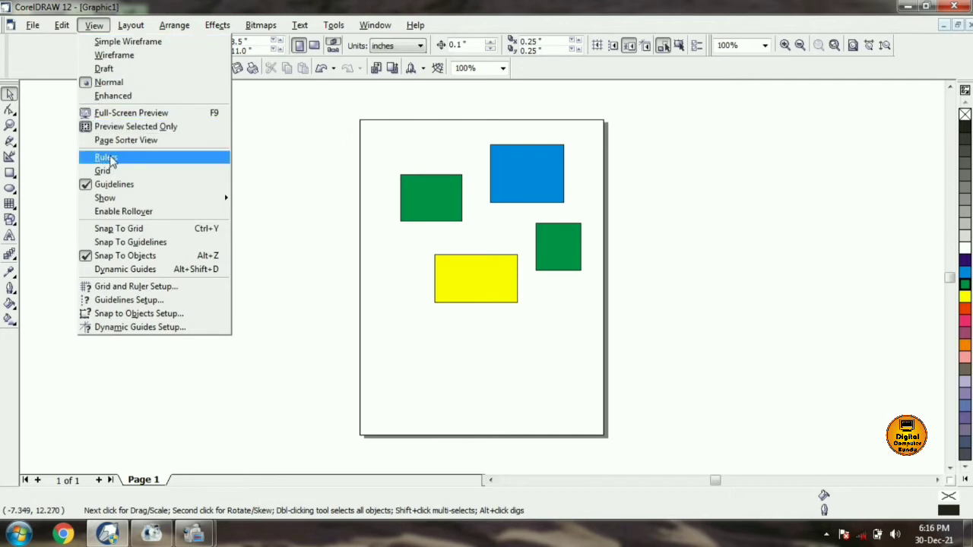
{"action": "left_click", "coordinate": [110, 158]}
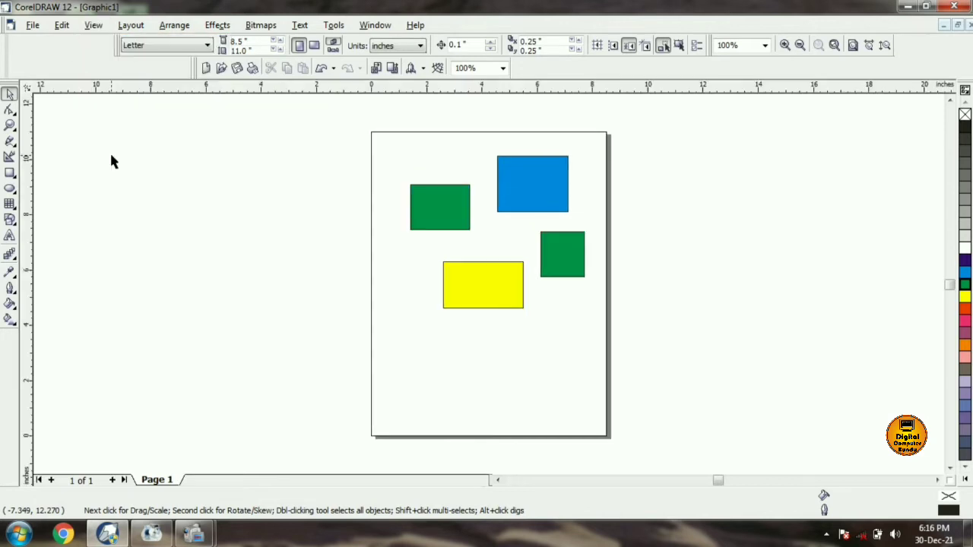
Show the grid over the drawing area and hide it again
{"action": "left_click", "coordinate": [94, 25]}
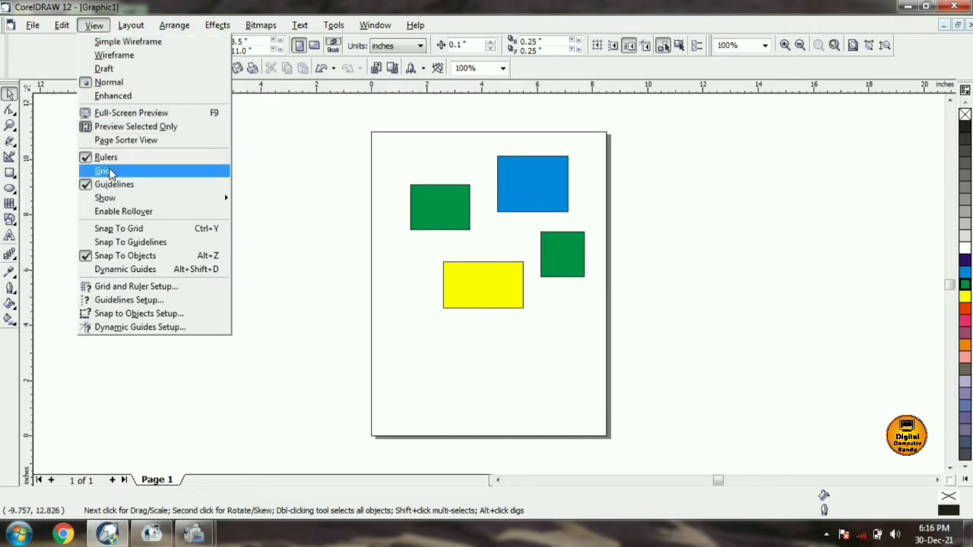
{"action": "left_click", "coordinate": [109, 171]}
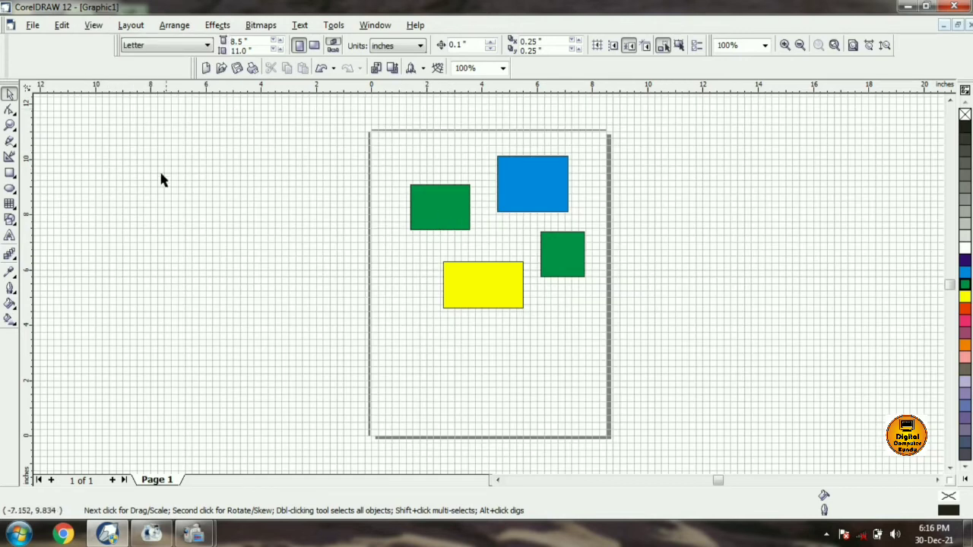
{"action": "left_click", "coordinate": [96, 27]}
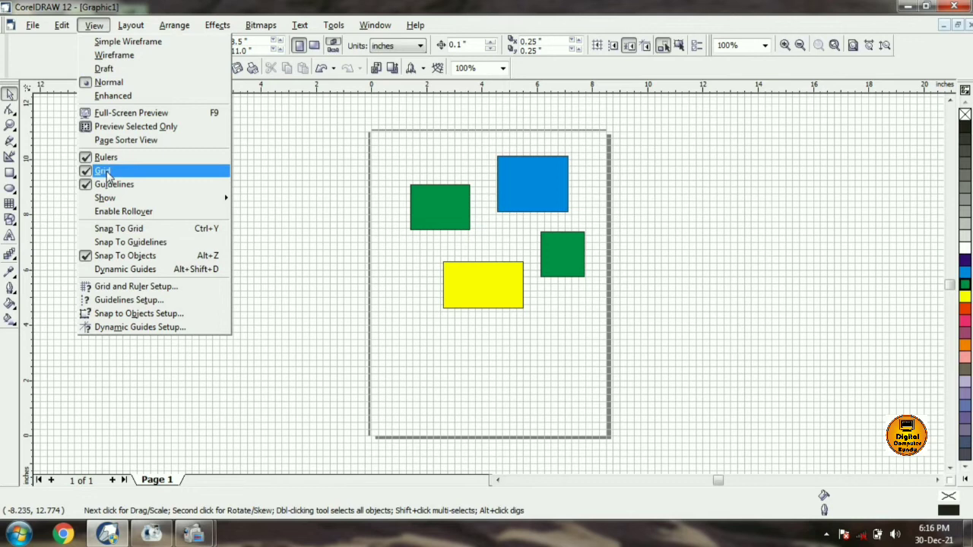
{"action": "left_click", "coordinate": [106, 173]}
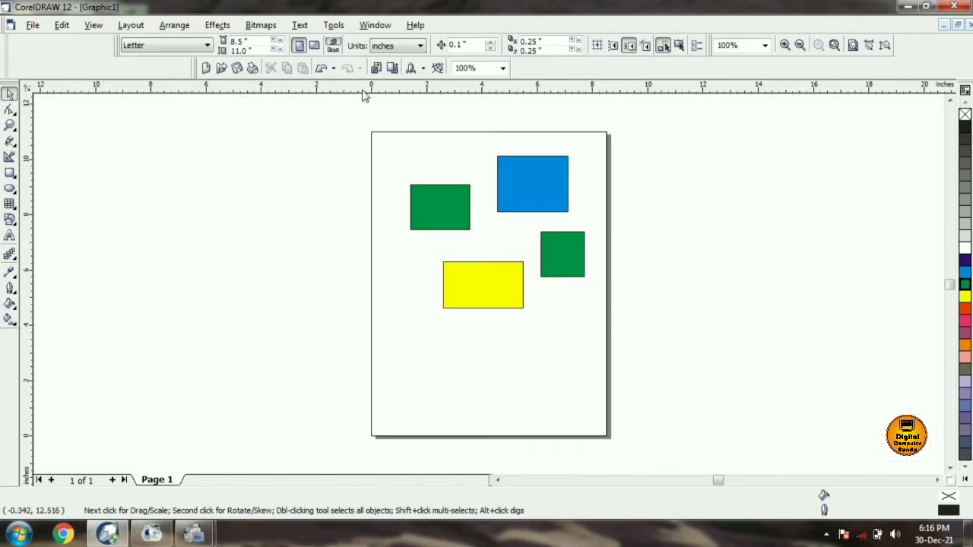
Add a horizontal guideline at about y 9.78 inches and a vertical guideline at about x 1.21 inches
{"action": "left_click_drag", "start_coordinate": [364, 94], "coordinate": [368, 165]}
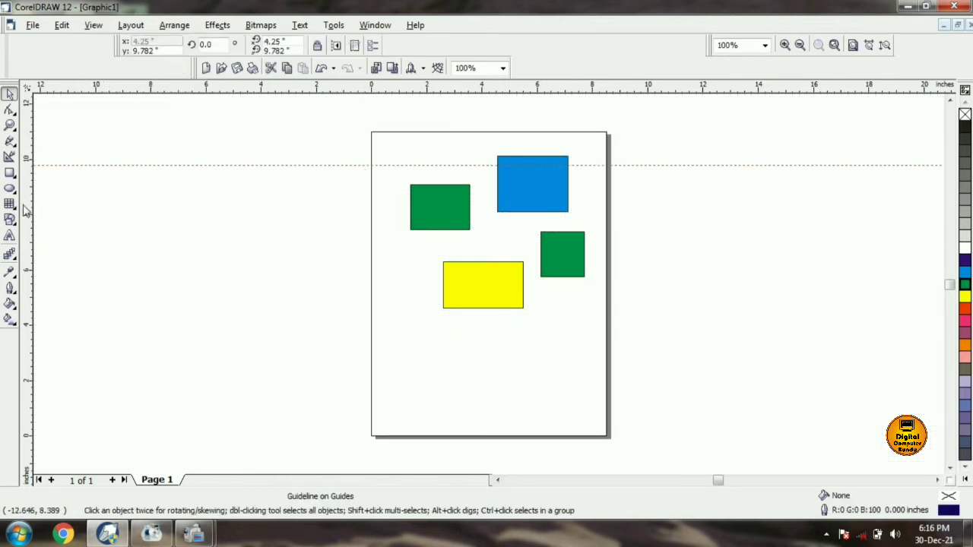
{"action": "left_click_drag", "start_coordinate": [29, 211], "coordinate": [407, 253]}
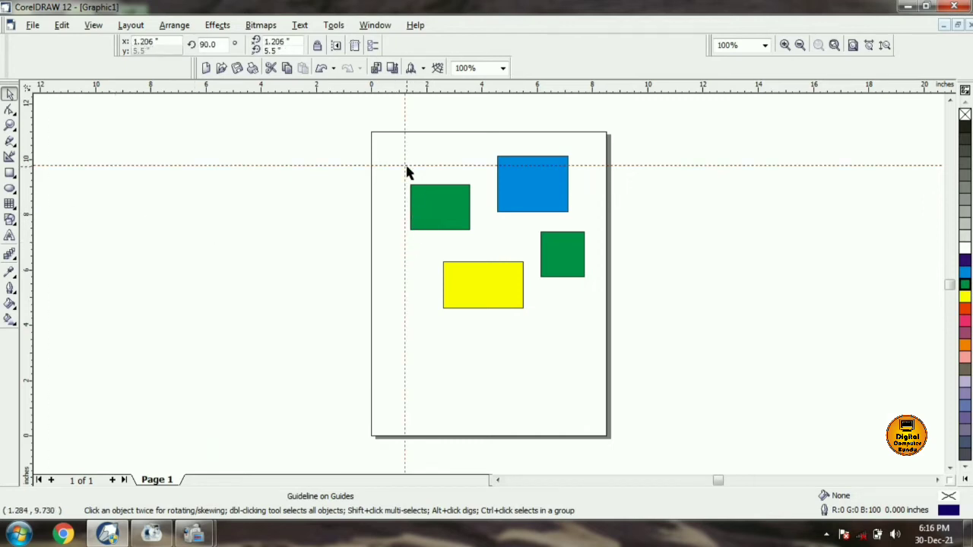
Hide the horizontal and vertical guidelines and show them again
{"action": "left_click", "coordinate": [94, 28]}
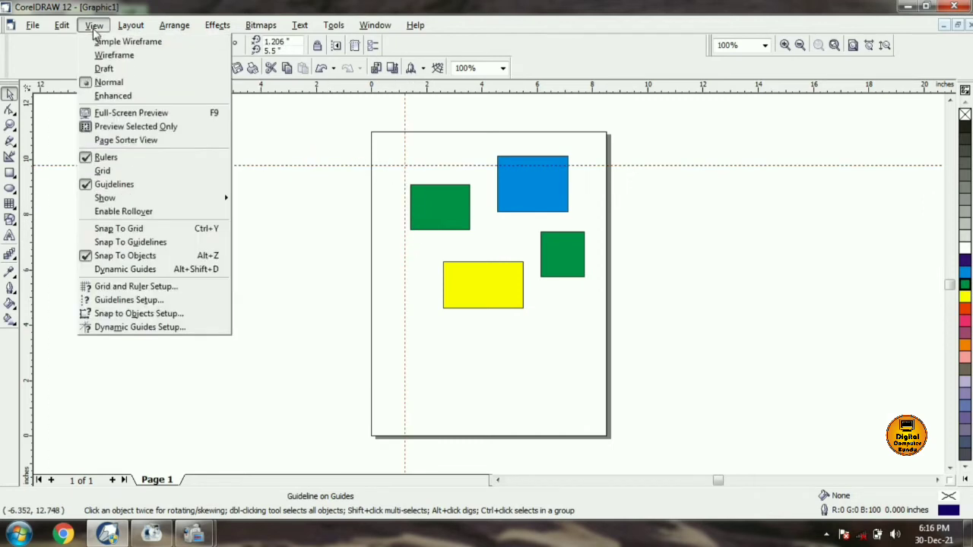
{"action": "left_click", "coordinate": [104, 187]}
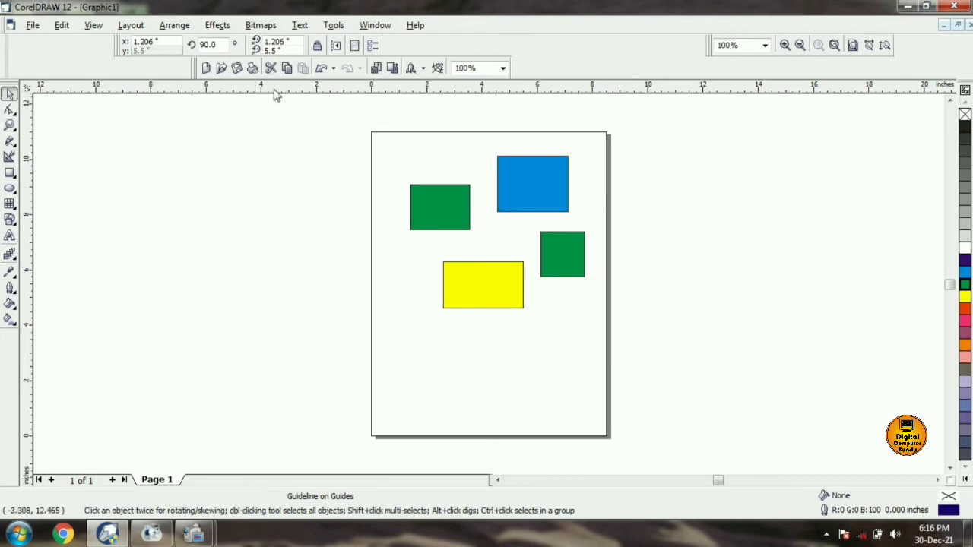
{"action": "left_click", "coordinate": [94, 25]}
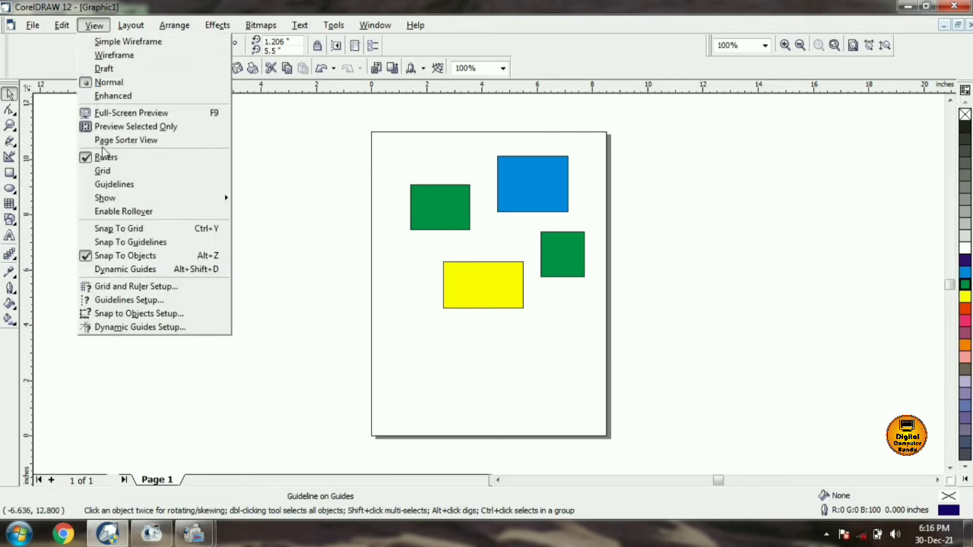
{"action": "left_click", "coordinate": [111, 186]}
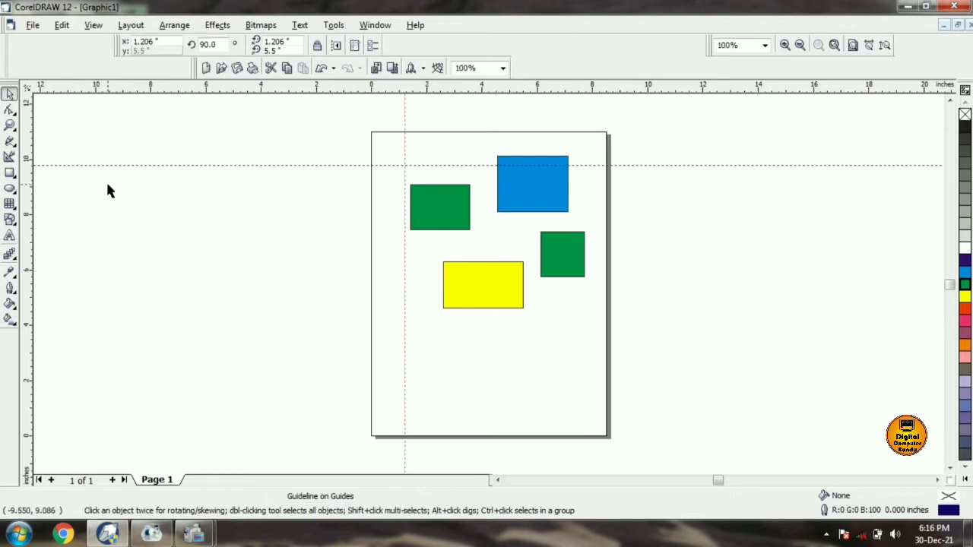
Hide the page border around the drawing page and show it again
{"action": "left_click", "coordinate": [189, 214]}
{"action": "left_click", "coordinate": [94, 25]}
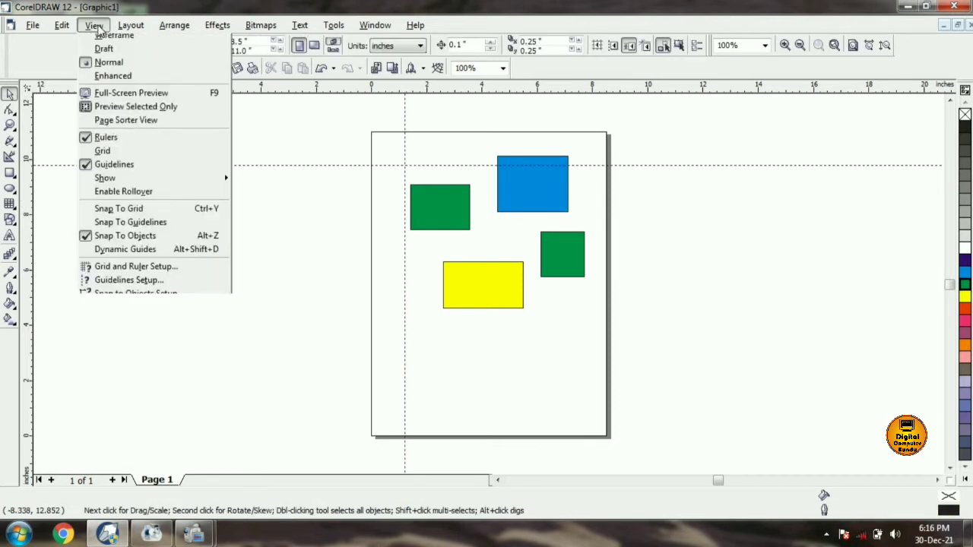
{"action": "mouse_move", "coordinate": [114, 199]}
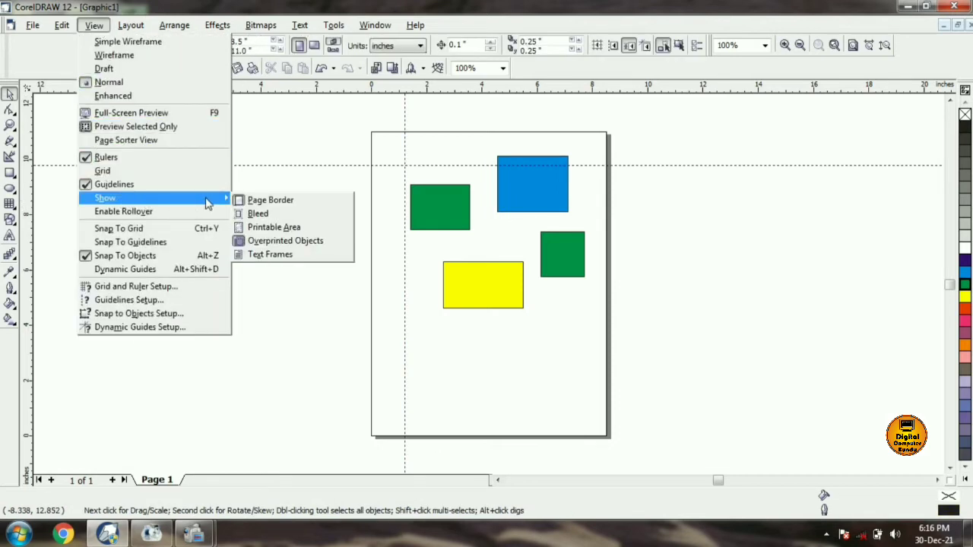
{"action": "left_click", "coordinate": [268, 201]}
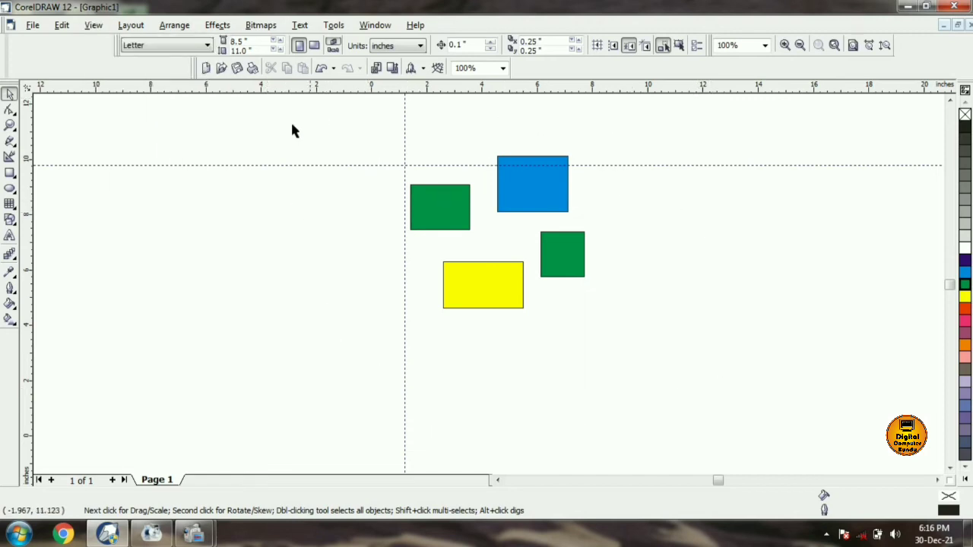
{"action": "left_click", "coordinate": [92, 25]}
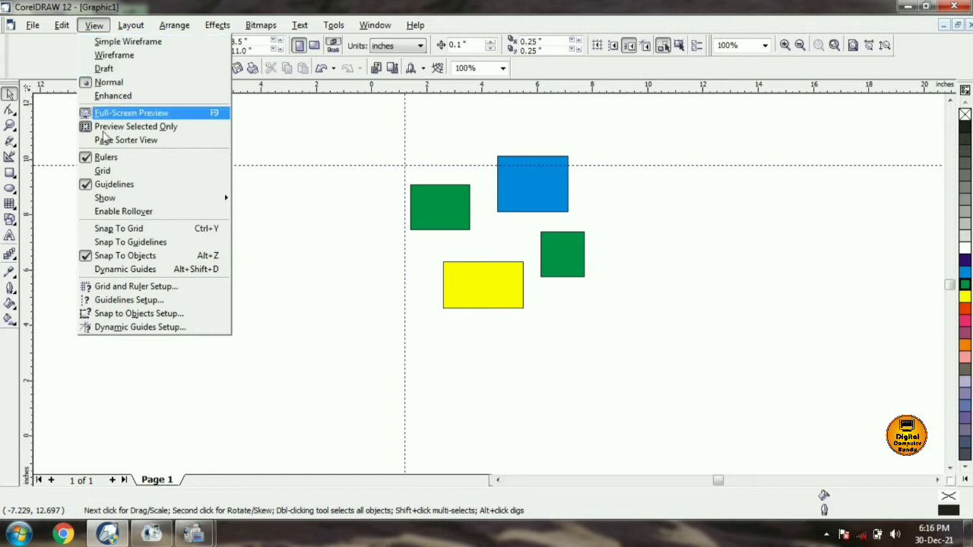
{"action": "mouse_move", "coordinate": [125, 199]}
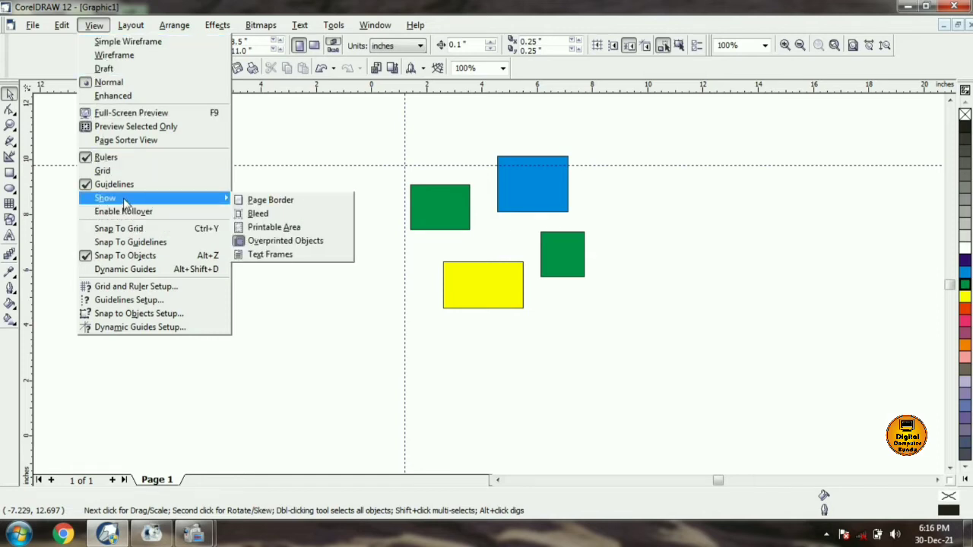
{"action": "left_click", "coordinate": [253, 200]}
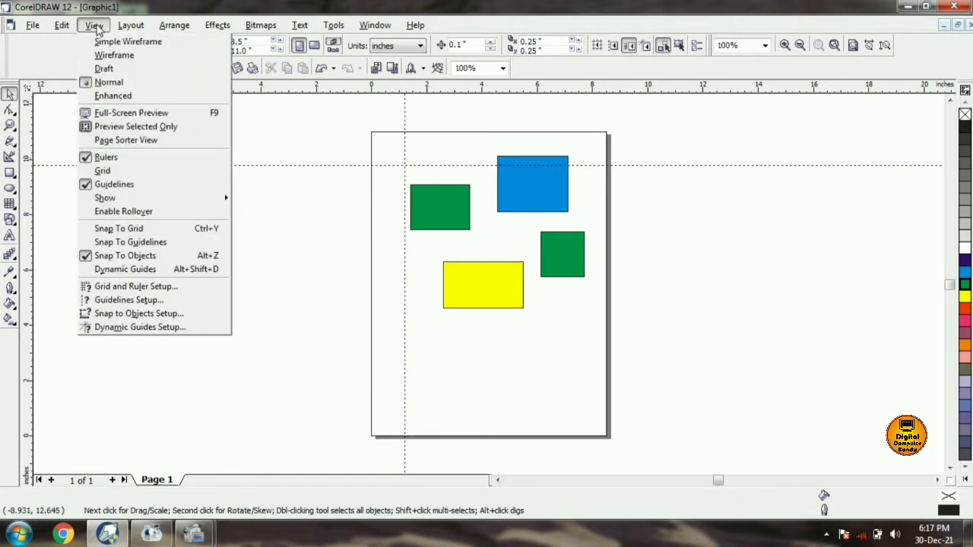
{"action": "mouse_move", "coordinate": [152, 197]}
{"action": "left_click", "coordinate": [276, 127]}
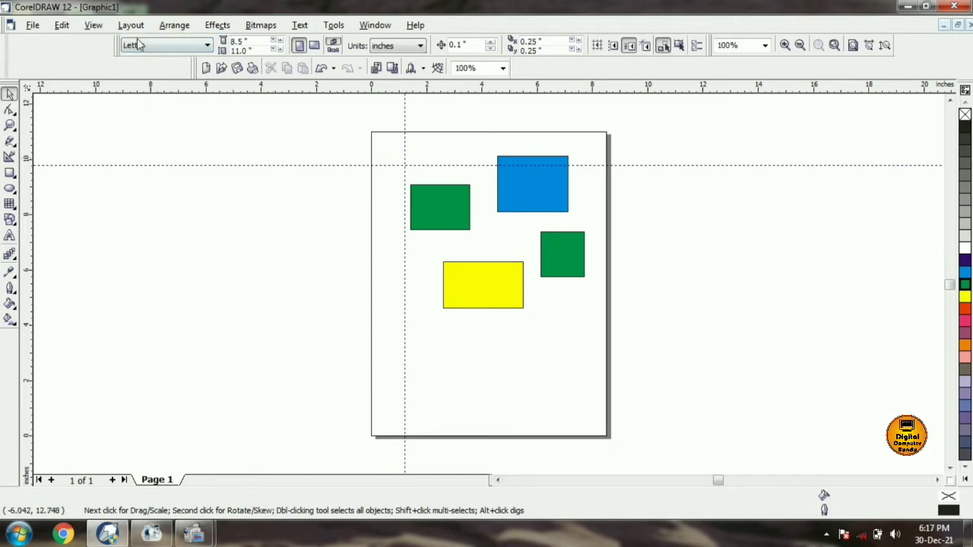
{"action": "left_click", "coordinate": [130, 25]}
{"action": "left_click", "coordinate": [292, 152]}
Delete all four coloured rectangles from the page
{"action": "left_click_drag", "start_coordinate": [332, 116], "coordinate": [715, 349]}
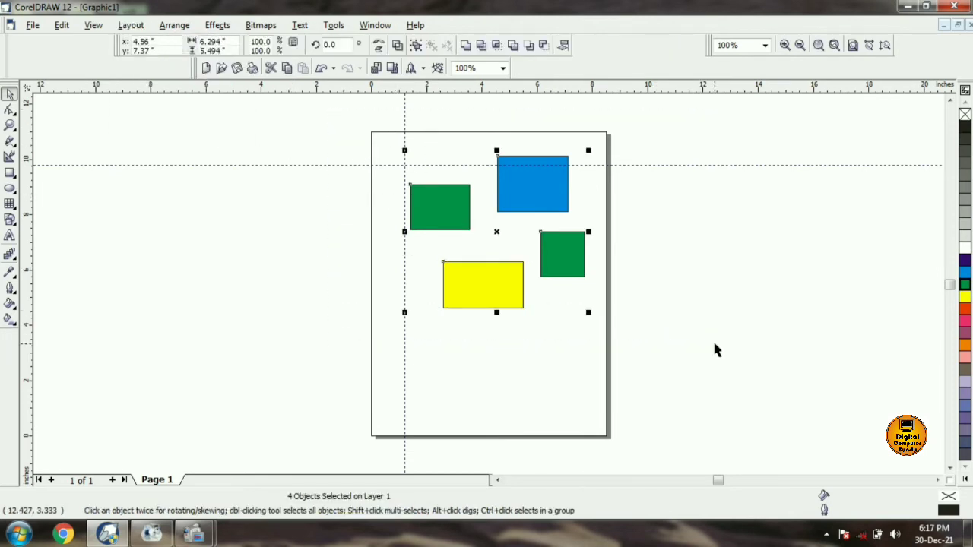
{"action": "key", "text": "Delete"}
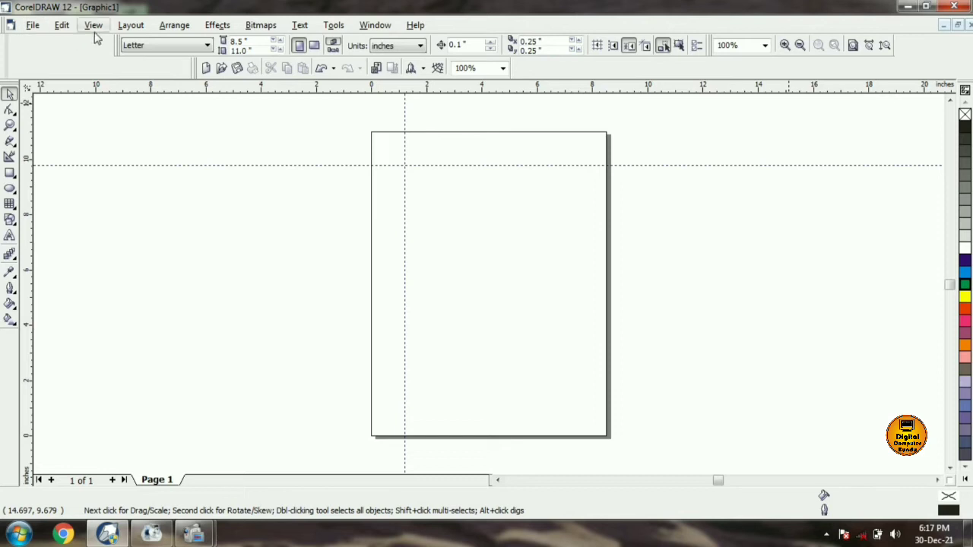
Insert 2 portrait Letter pages after page 1
{"action": "left_click", "coordinate": [125, 27]}
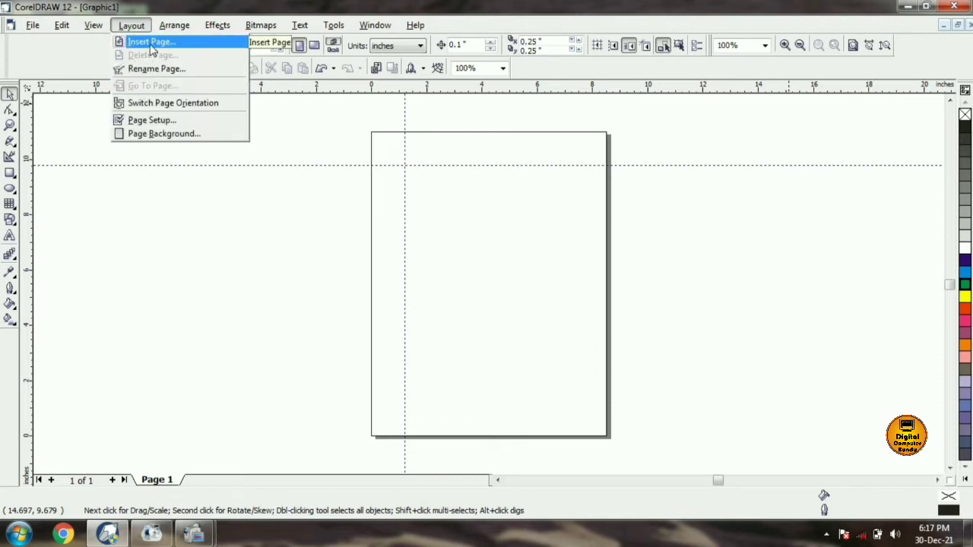
{"action": "left_click", "coordinate": [152, 43]}
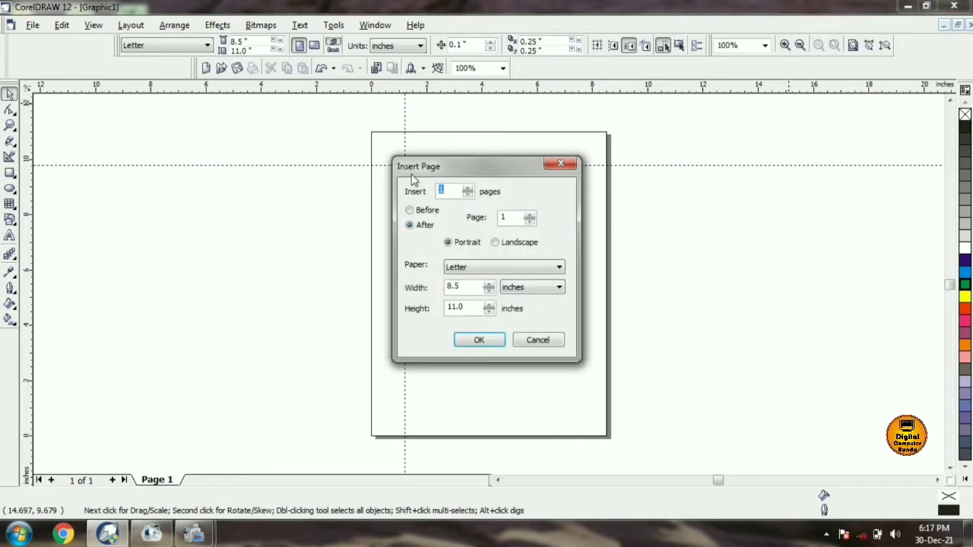
{"action": "left_click_drag", "start_coordinate": [427, 169], "coordinate": [183, 152]}
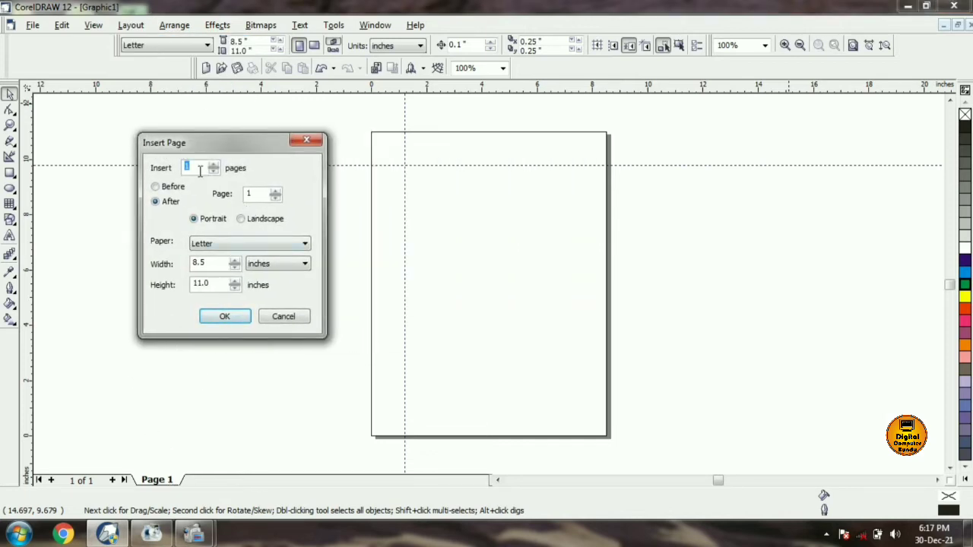
{"action": "left_click", "coordinate": [220, 320]}
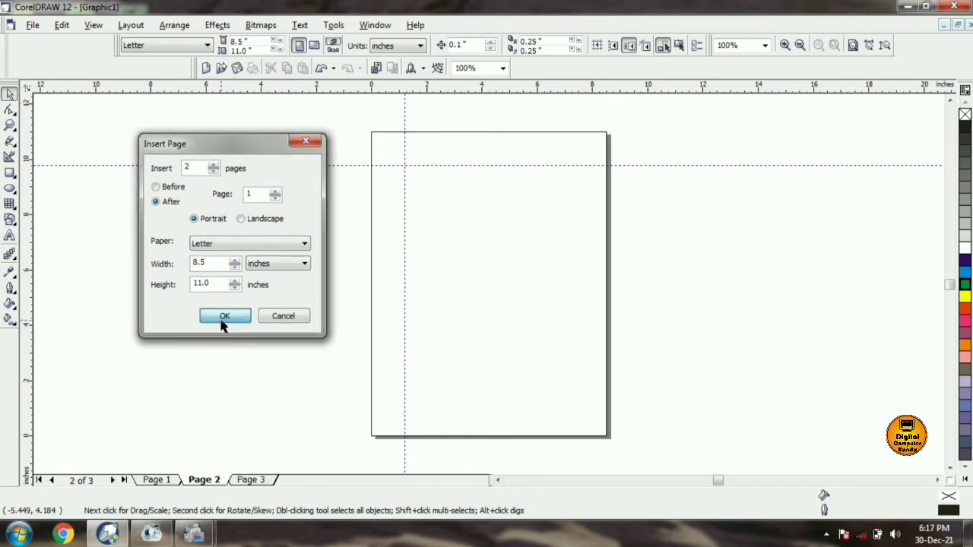
View pages 1, 2 and 3 of the document in turn
{"action": "left_click", "coordinate": [158, 483]}
{"action": "left_click", "coordinate": [218, 481]}
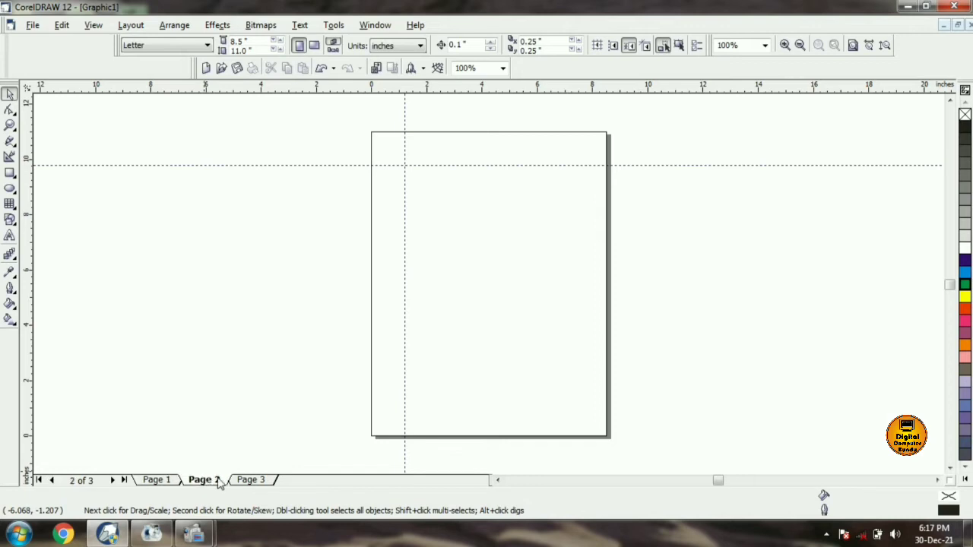
{"action": "left_click", "coordinate": [254, 482]}
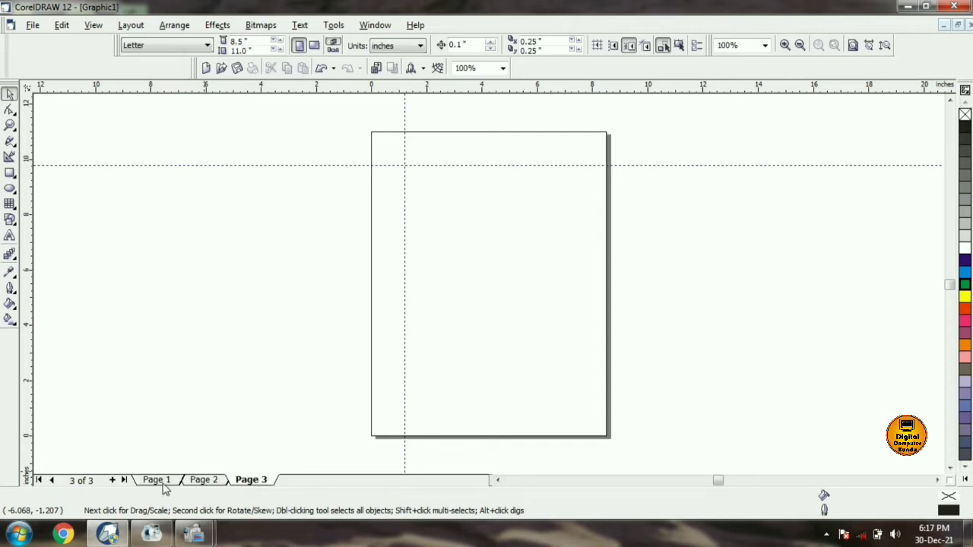
On page 1, draw a rectangle about 1.03 by 0.93 inches just inside the guideline crossing and fill it with 30% Black
{"action": "left_click", "coordinate": [159, 482]}
{"action": "left_click", "coordinate": [10, 172]}
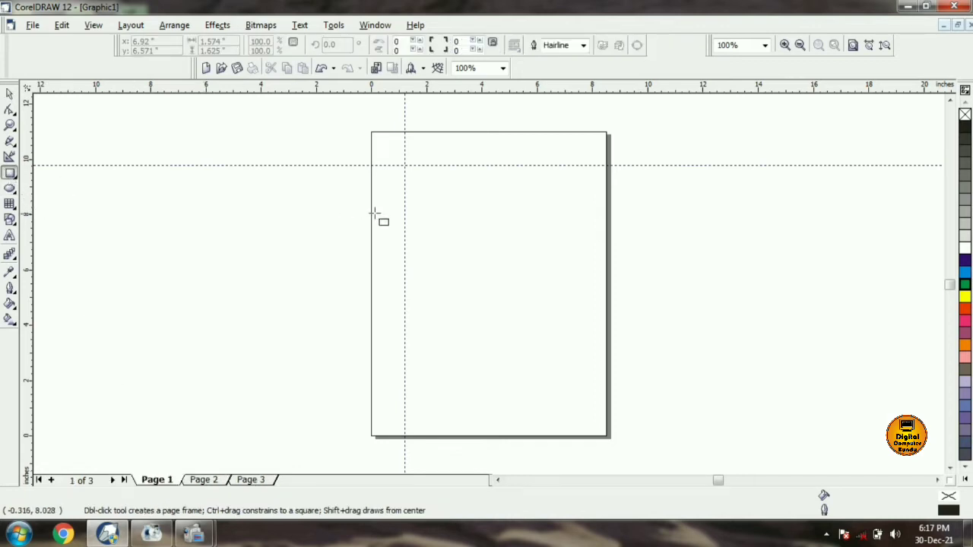
{"action": "left_click_drag", "start_coordinate": [415, 172], "coordinate": [444, 198]}
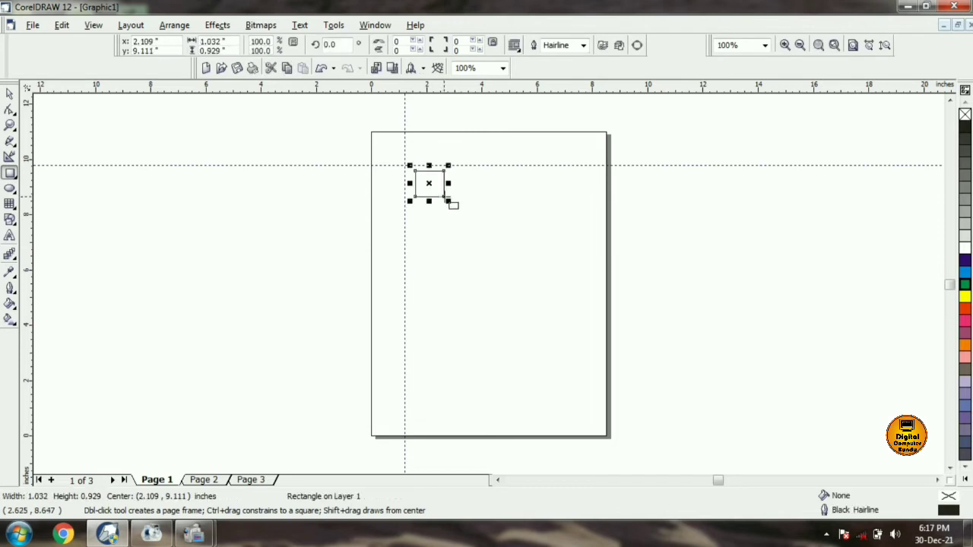
{"action": "left_click", "coordinate": [964, 212]}
On page 2, draw two side-by-side rectangles about 1.42 by 1.21 and 1.52 by 1.34 inches, filling both with 30% Black
{"action": "left_click", "coordinate": [202, 480]}
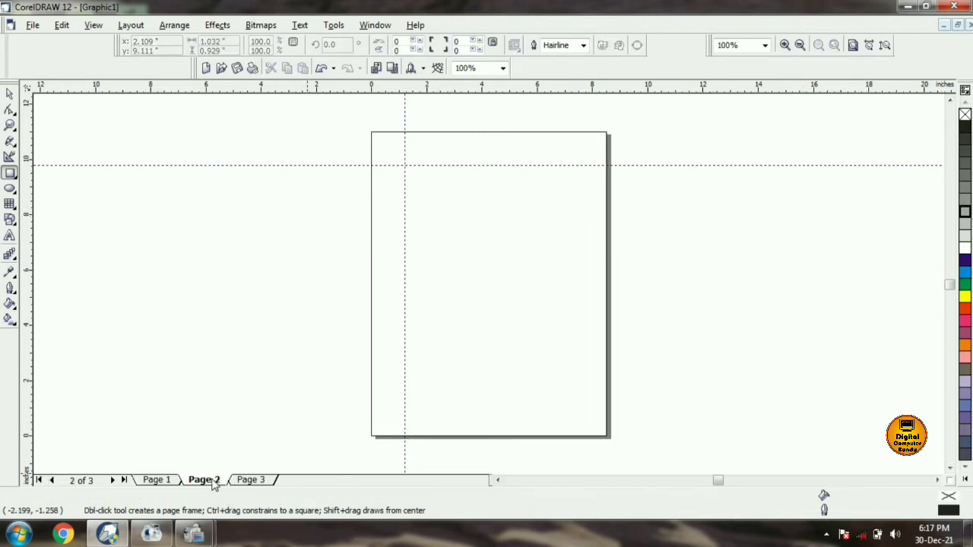
{"action": "left_click_drag", "start_coordinate": [411, 178], "coordinate": [452, 211]}
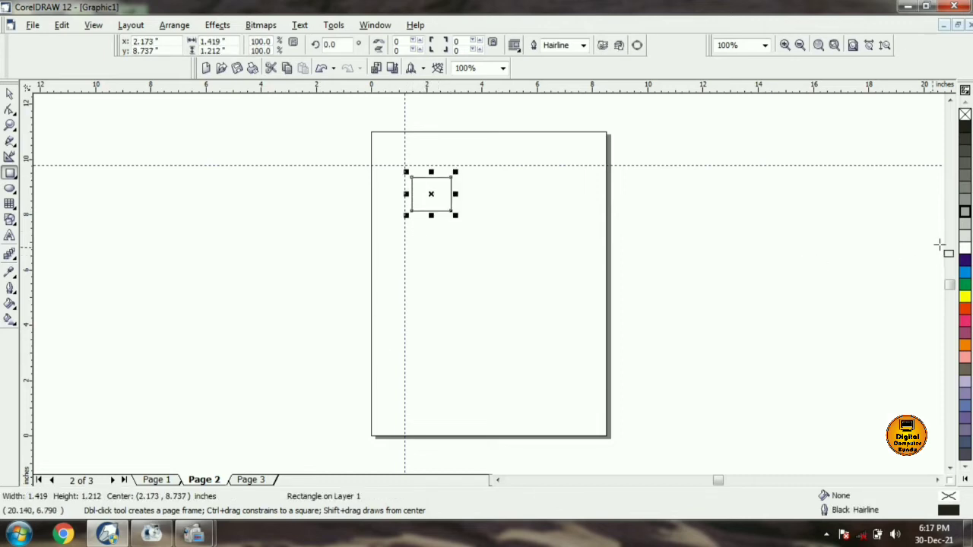
{"action": "left_click", "coordinate": [965, 212]}
{"action": "left_click_drag", "start_coordinate": [464, 174], "coordinate": [507, 213]}
{"action": "left_click", "coordinate": [965, 214]}
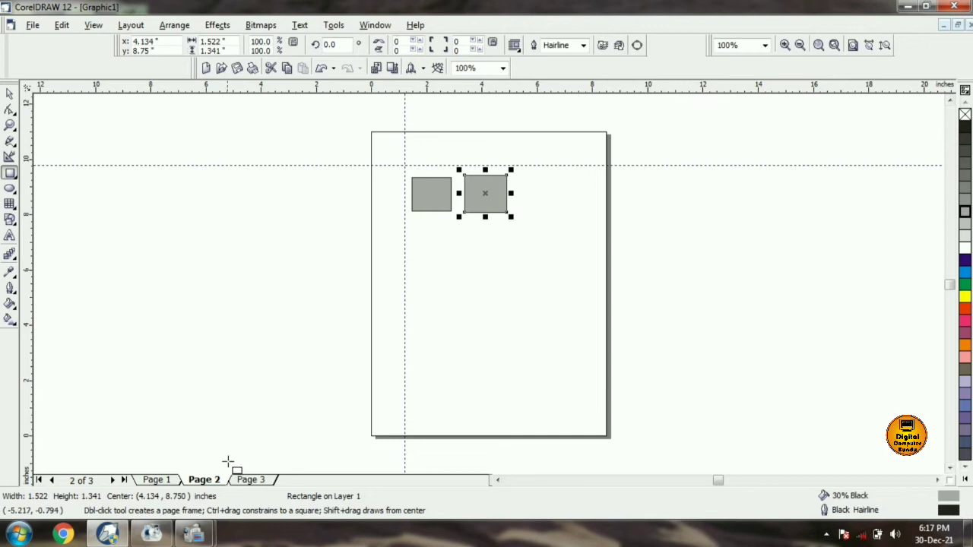
On page 3, draw a row of three rectangles about 1.29, 1.03 and 1.19 inches wide below the horizontal guideline
{"action": "left_click", "coordinate": [250, 481]}
{"action": "left_click_drag", "start_coordinate": [410, 175], "coordinate": [444, 210]}
{"action": "left_click_drag", "start_coordinate": [453, 173], "coordinate": [481, 210]}
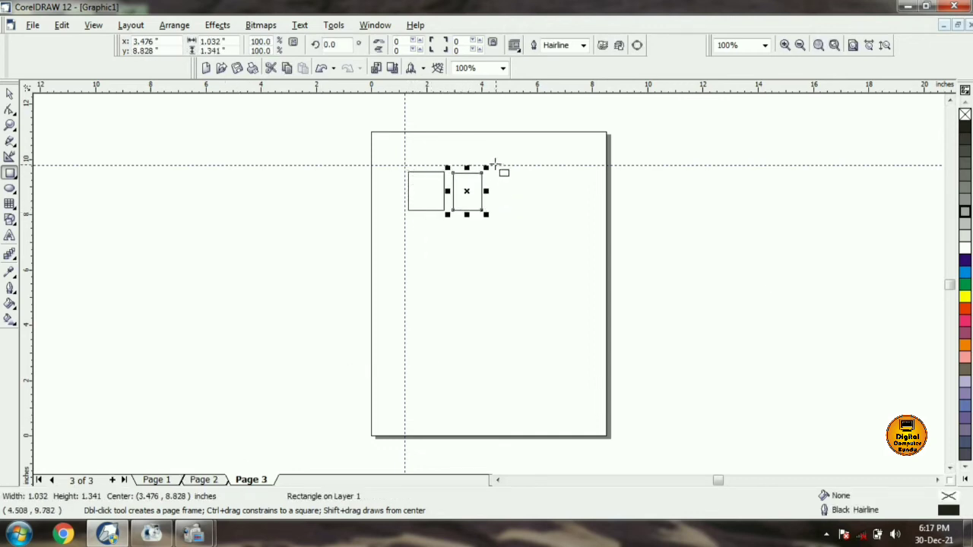
{"action": "left_click_drag", "start_coordinate": [483, 166], "coordinate": [526, 214]}
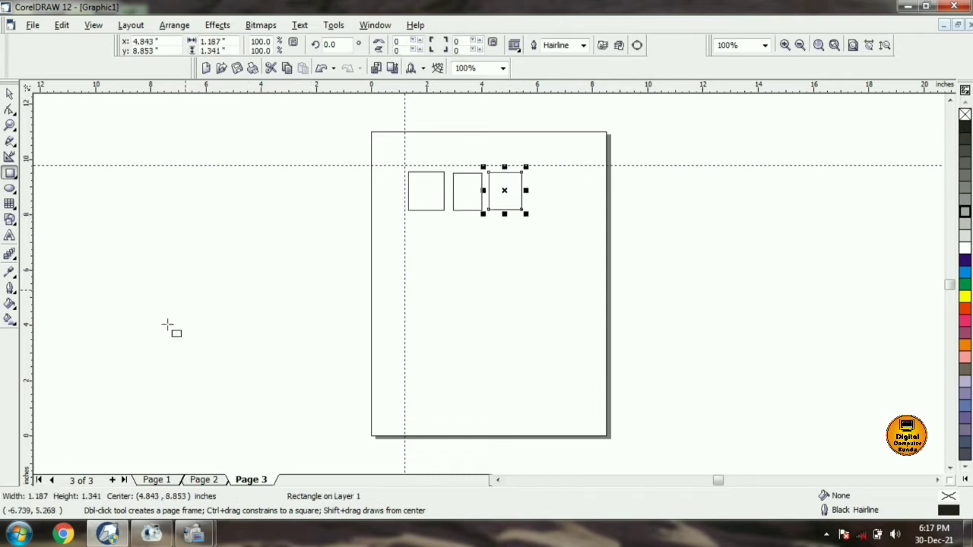
Fill the rightmost rectangle on page 3 with Cyan and the other two with Blue, leaving nothing selected
{"action": "left_click", "coordinate": [964, 275]}
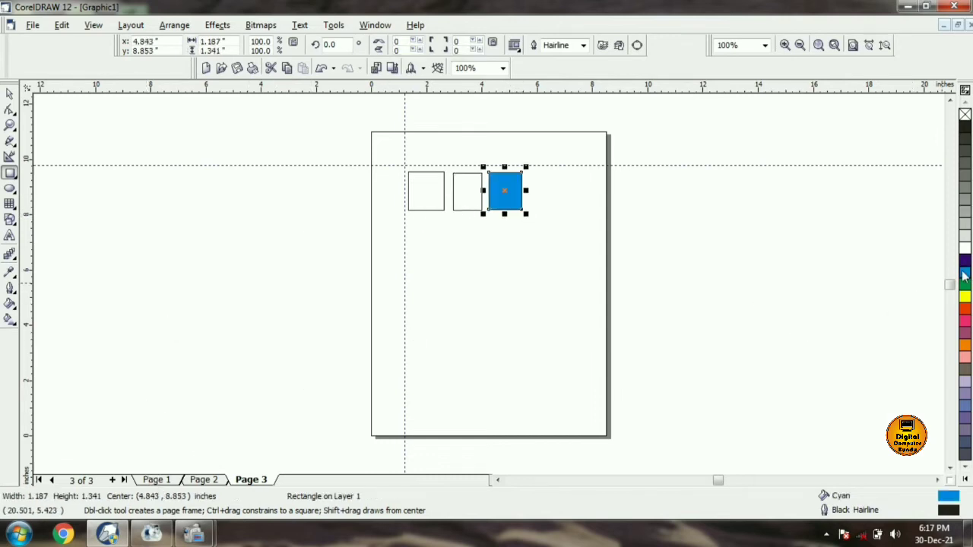
{"action": "left_click", "coordinate": [532, 202]}
{"action": "left_click", "coordinate": [466, 172]}
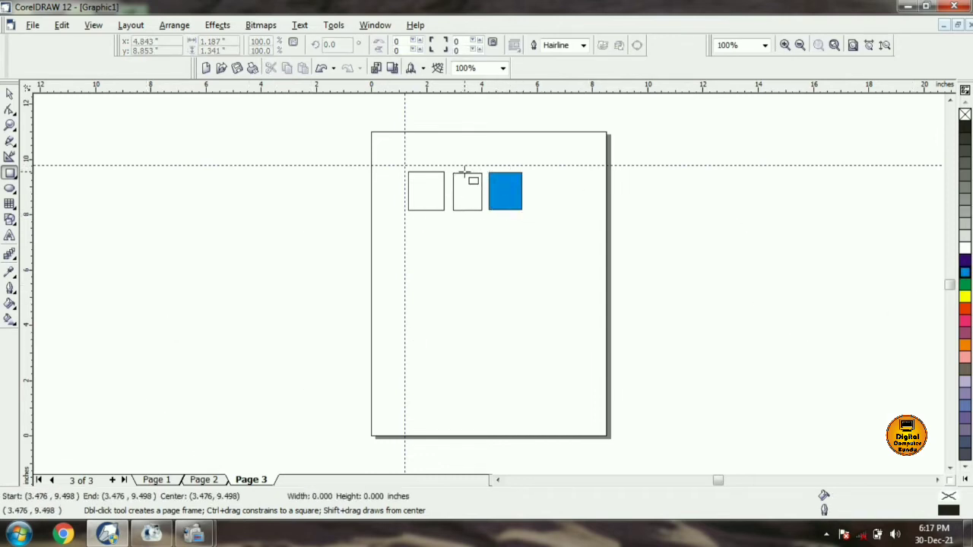
{"action": "left_click", "coordinate": [964, 265]}
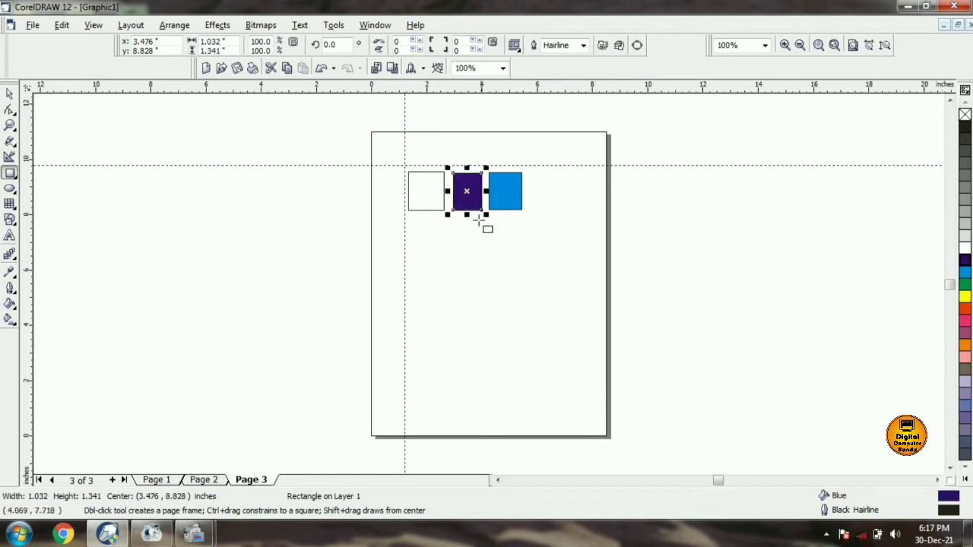
{"action": "left_click", "coordinate": [435, 173]}
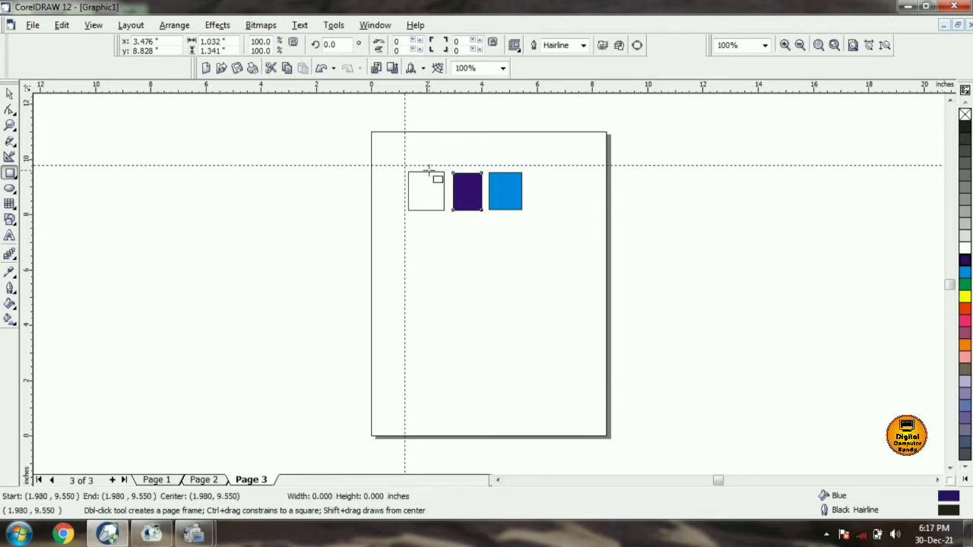
{"action": "left_click", "coordinate": [964, 260]}
{"action": "left_click", "coordinate": [228, 201]}
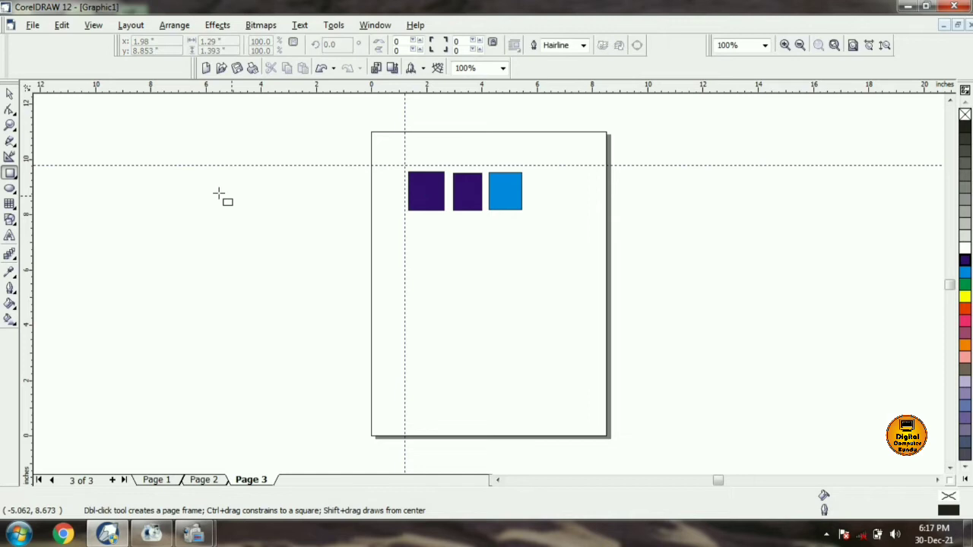
{"action": "left_click", "coordinate": [10, 93]}
Jump to page 2 with the Go To Page command
{"action": "left_click", "coordinate": [131, 26]}
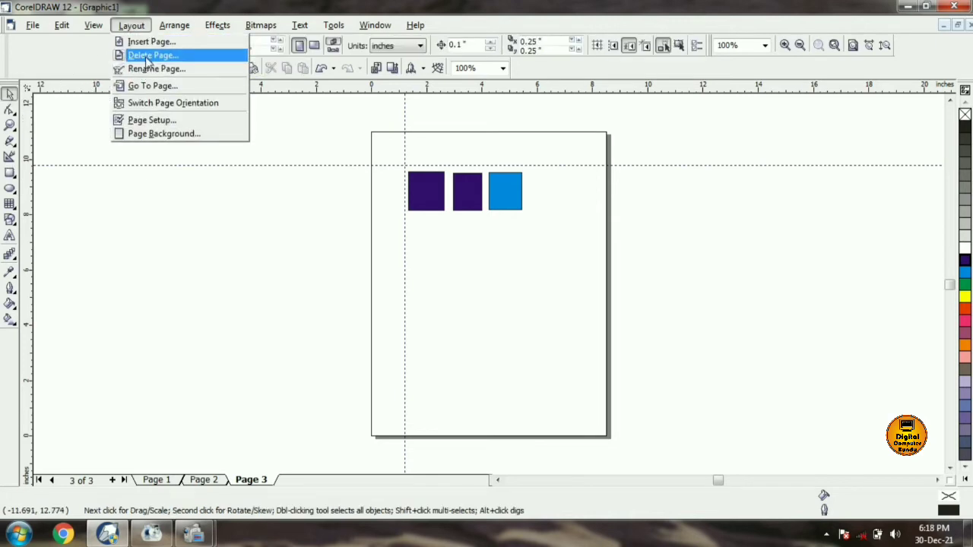
{"action": "left_click", "coordinate": [151, 86]}
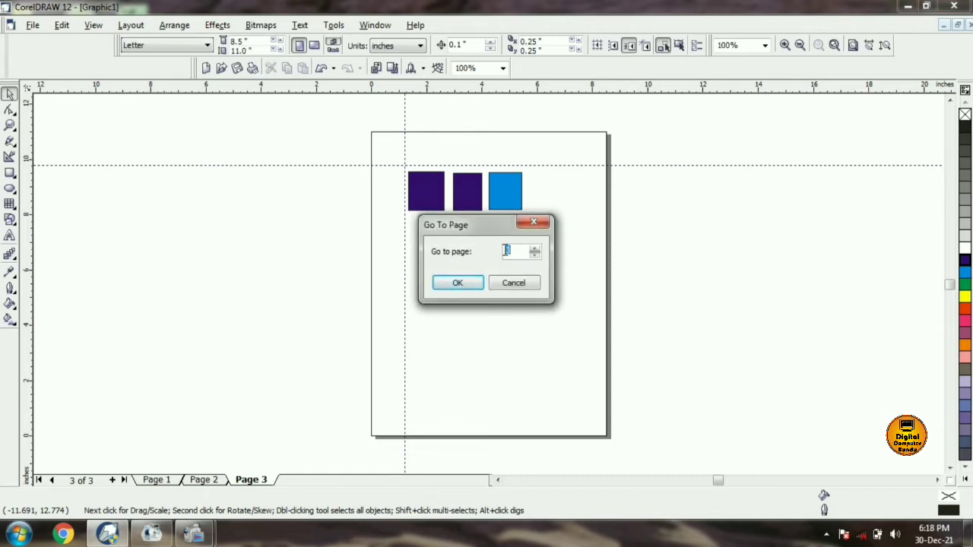
{"action": "type", "text": "2"}
{"action": "left_click", "coordinate": [455, 284]}
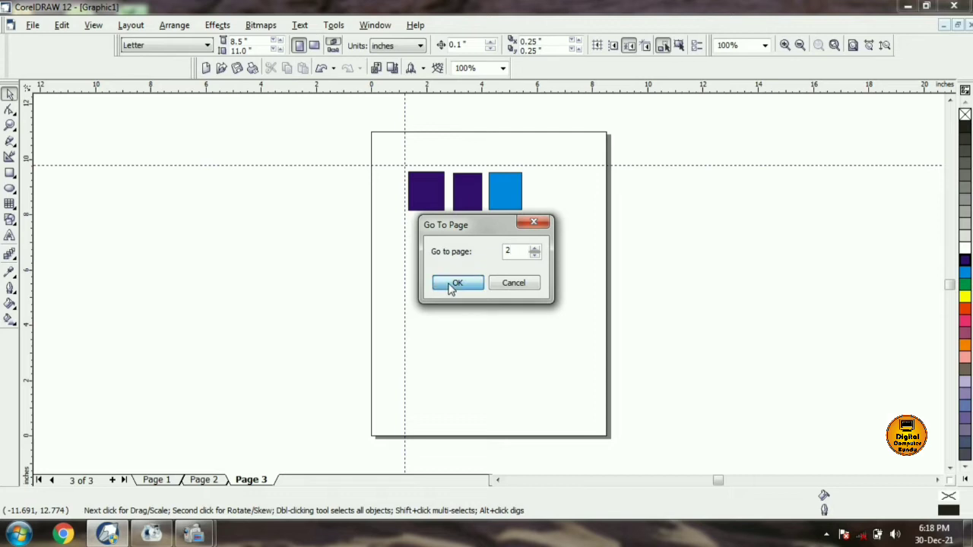
Jump to page 1 with the Go To Page command
{"action": "left_click", "coordinate": [131, 25]}
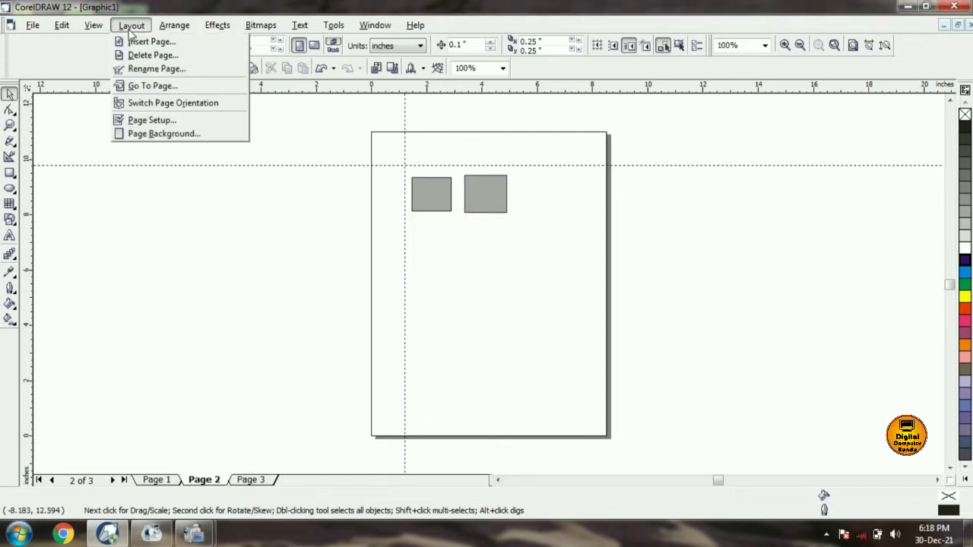
{"action": "left_click", "coordinate": [152, 86]}
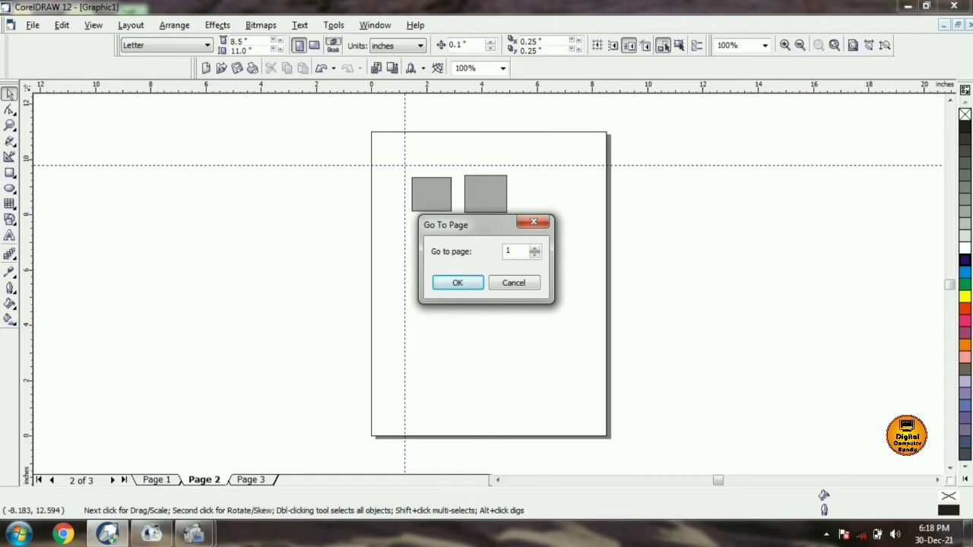
{"action": "type", "text": "1"}
{"action": "key", "text": "Return"}
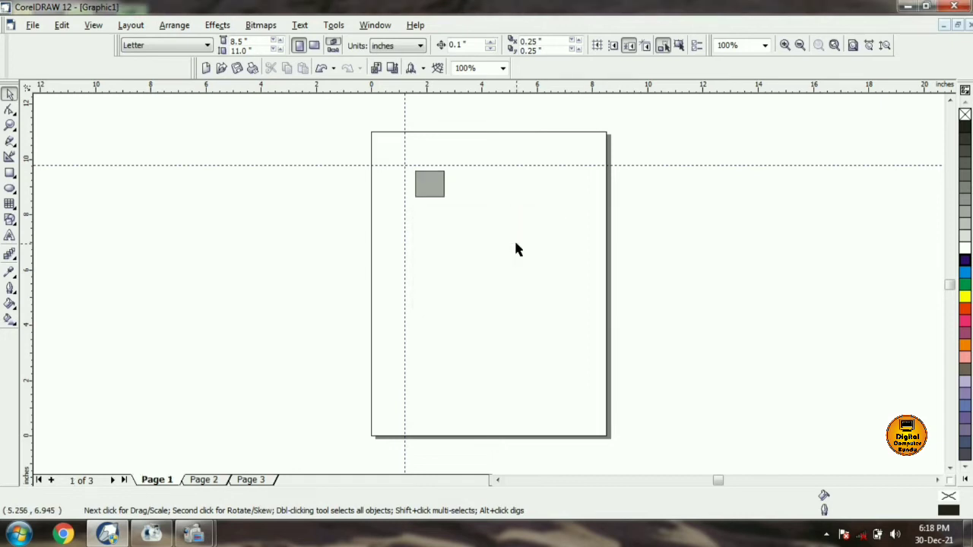
Delete page 3 from the document
{"action": "left_click", "coordinate": [131, 25]}
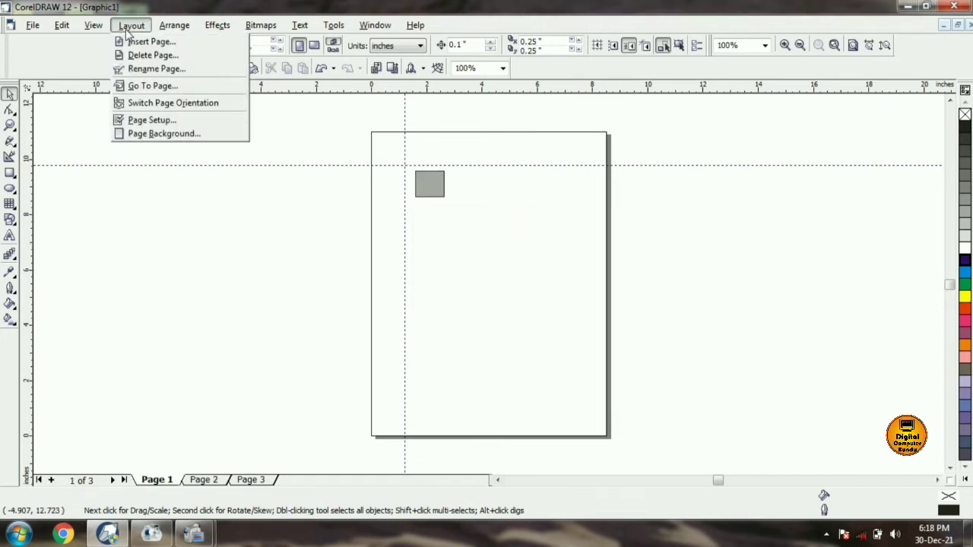
{"action": "left_click", "coordinate": [152, 54]}
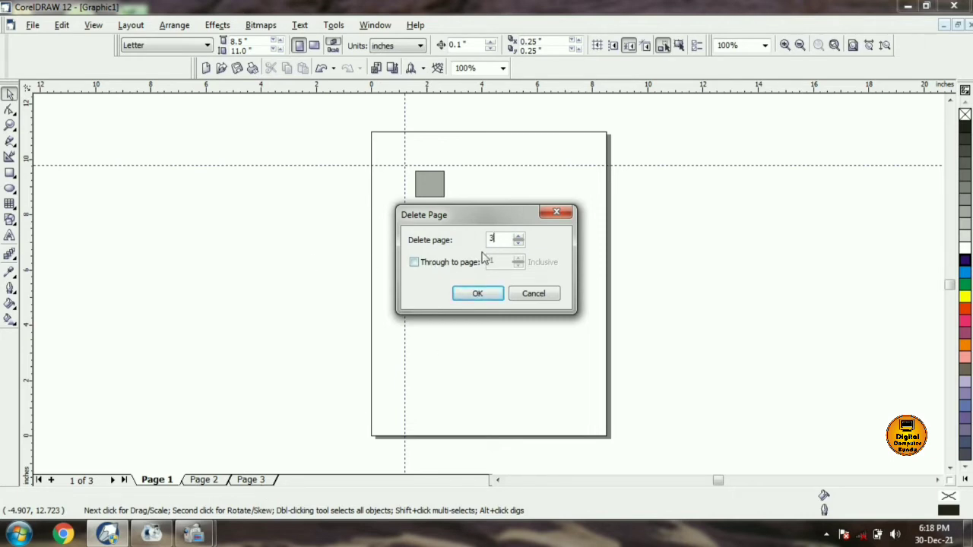
{"action": "left_click", "coordinate": [473, 298]}
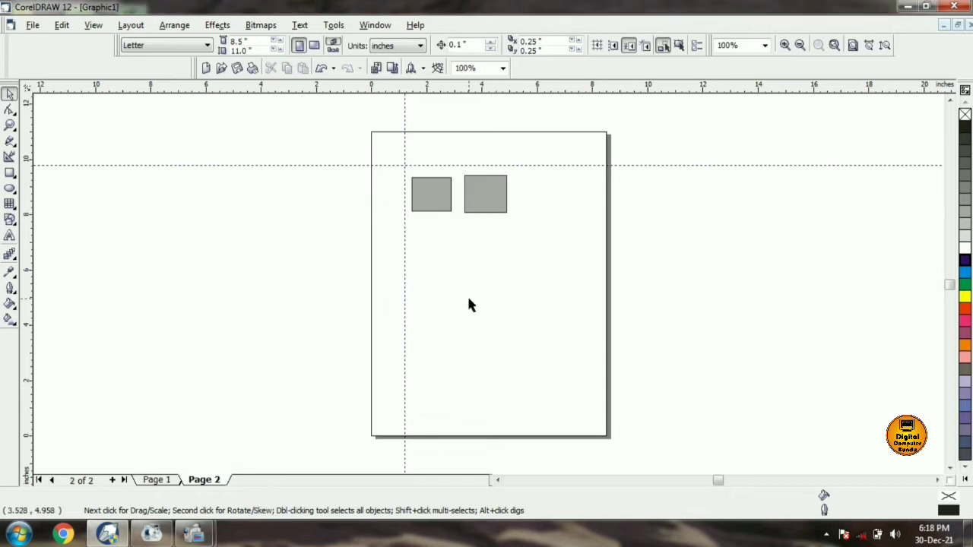
Rename page 2 as digital, view page 1, and return to the renamed page
{"action": "left_click", "coordinate": [131, 26]}
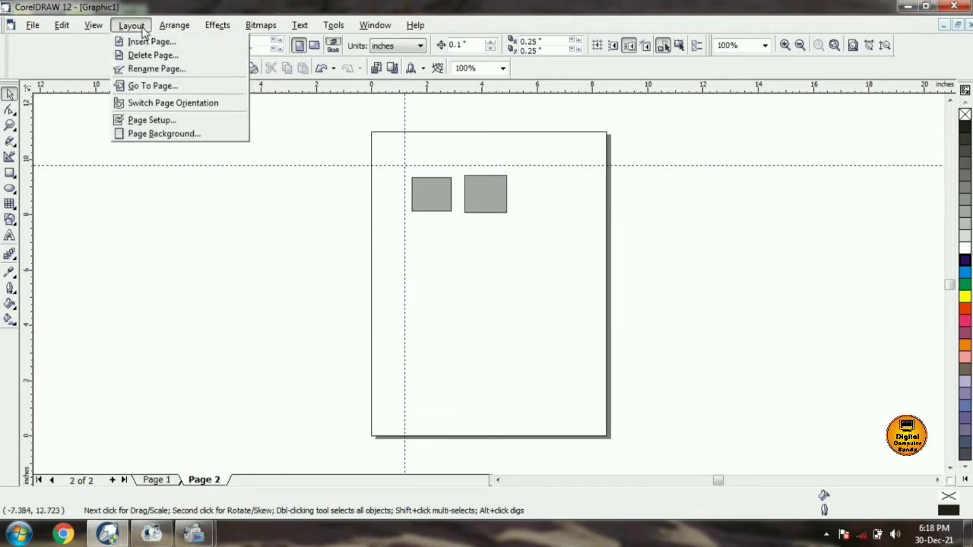
{"action": "left_click", "coordinate": [148, 69]}
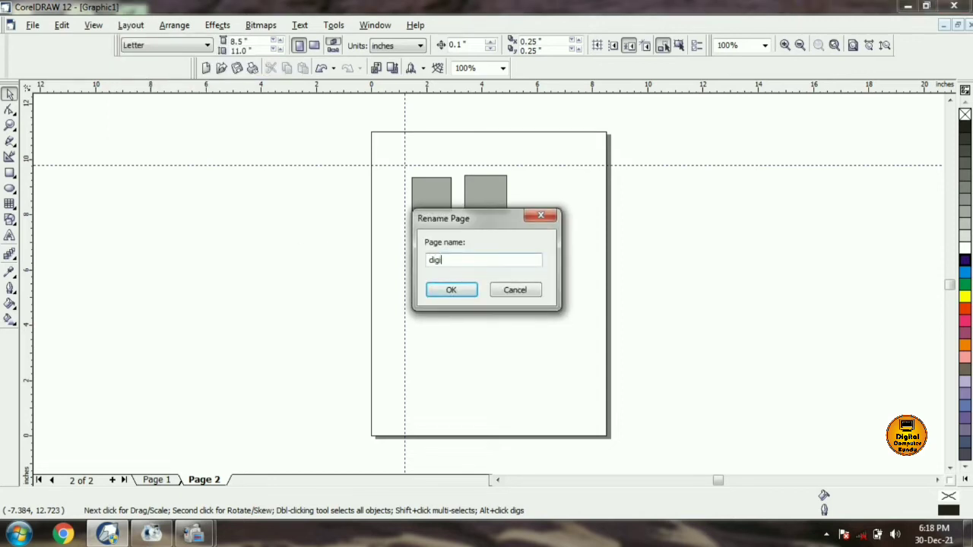
{"action": "key", "text": "Return"}
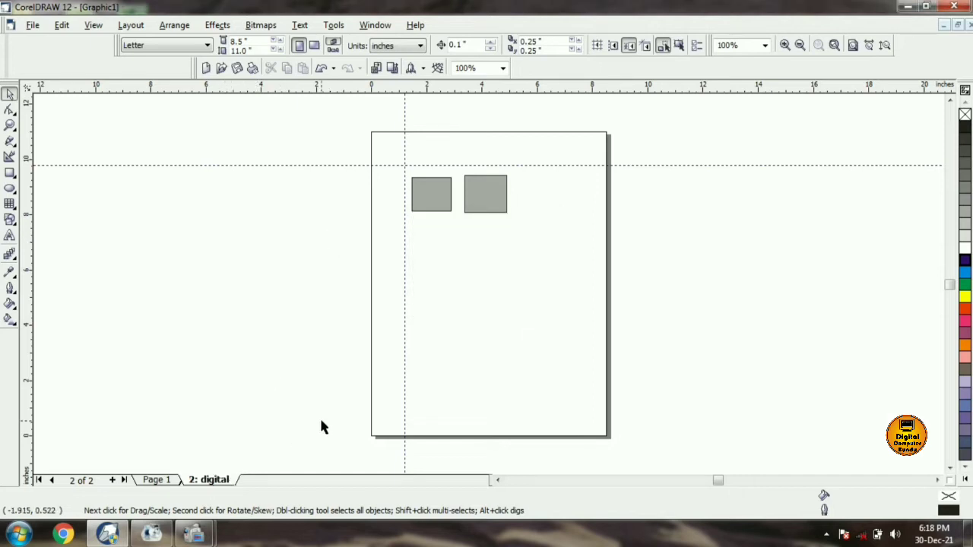
{"action": "left_click", "coordinate": [157, 481]}
{"action": "left_click", "coordinate": [195, 483]}
Switch the page orientation to landscape and back to portrait, twice
{"action": "left_click", "coordinate": [137, 28]}
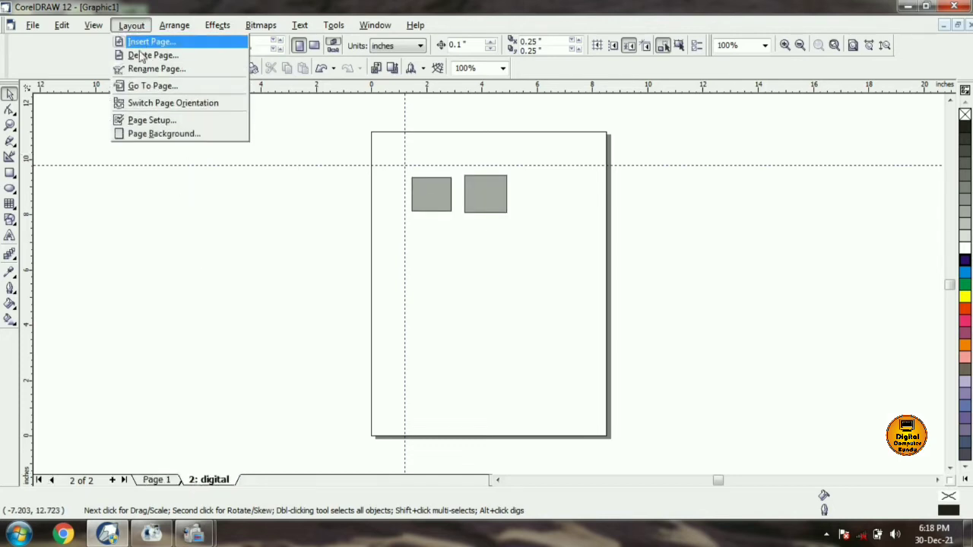
{"action": "left_click", "coordinate": [144, 107]}
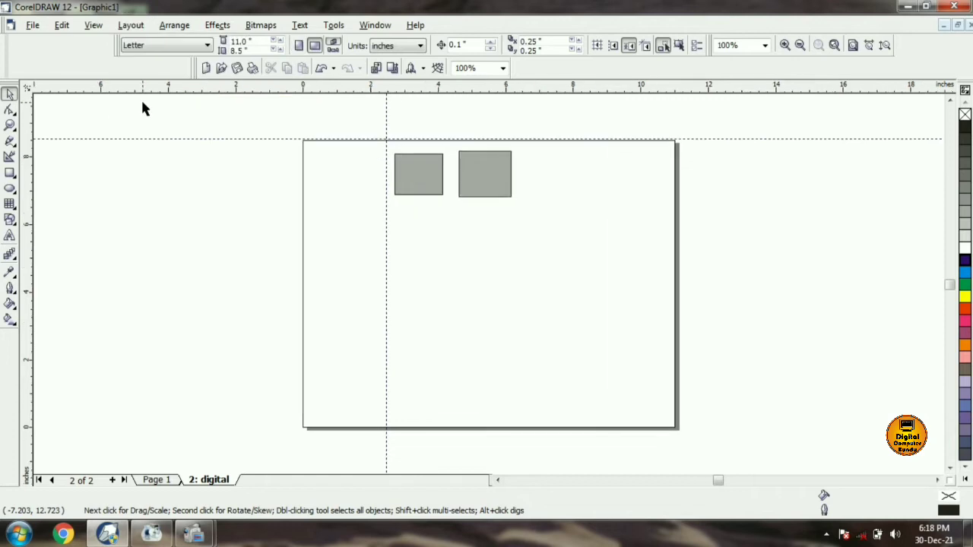
{"action": "left_click", "coordinate": [130, 25]}
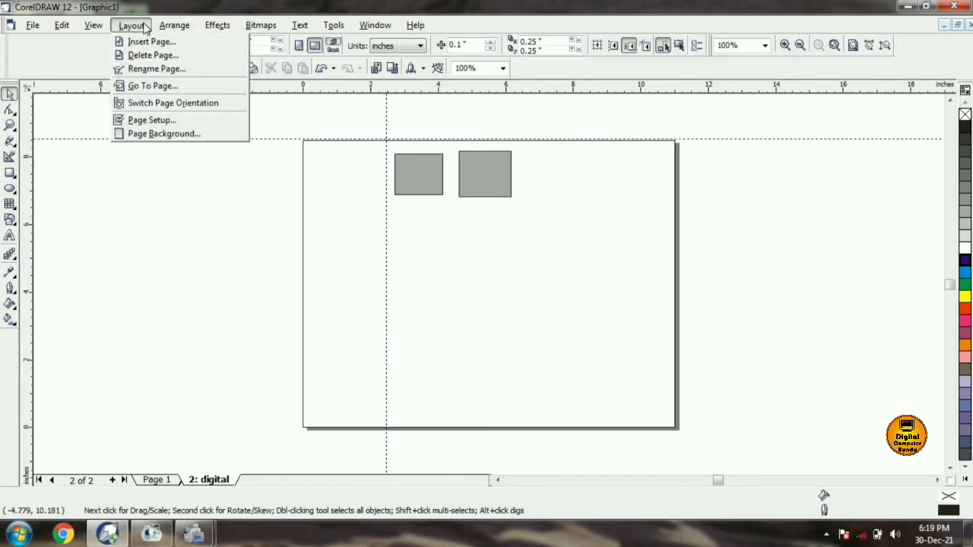
{"action": "left_click", "coordinate": [157, 105]}
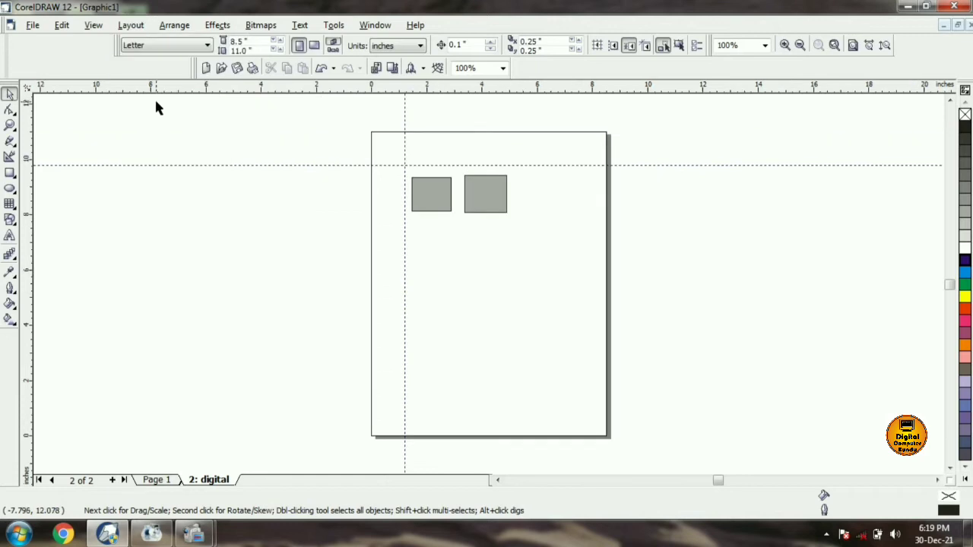
{"action": "left_click", "coordinate": [314, 46]}
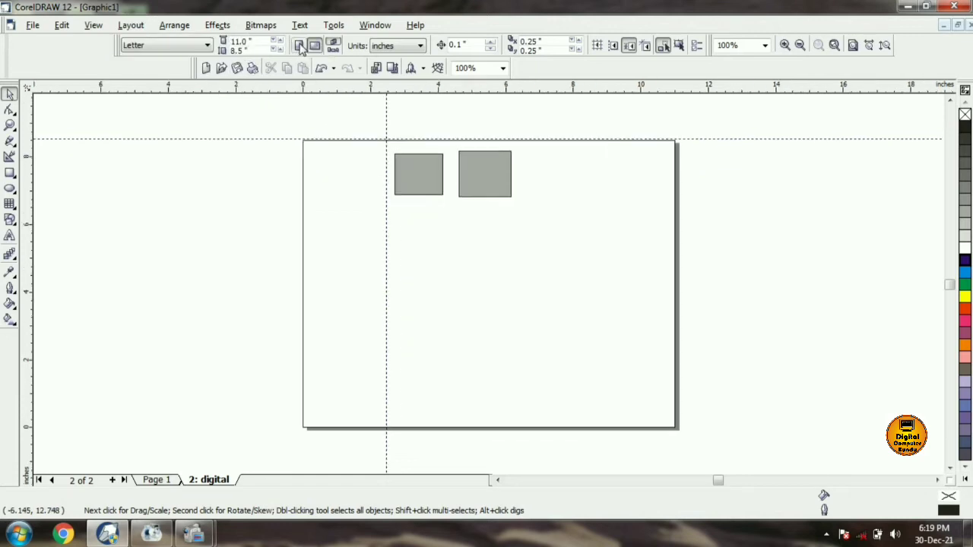
{"action": "left_click", "coordinate": [300, 46]}
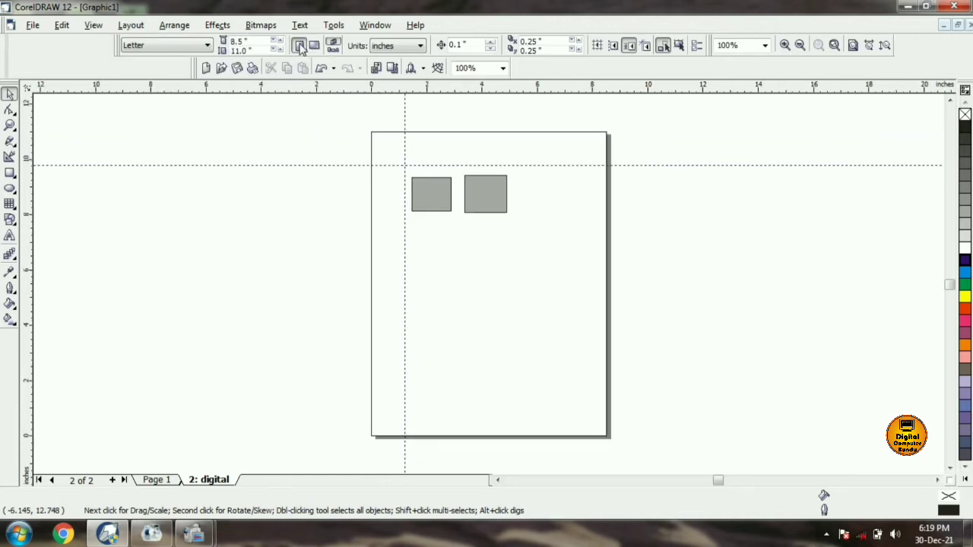
Apply a solid red page background and check it on page 1 and on the digital page
{"action": "left_click", "coordinate": [131, 25]}
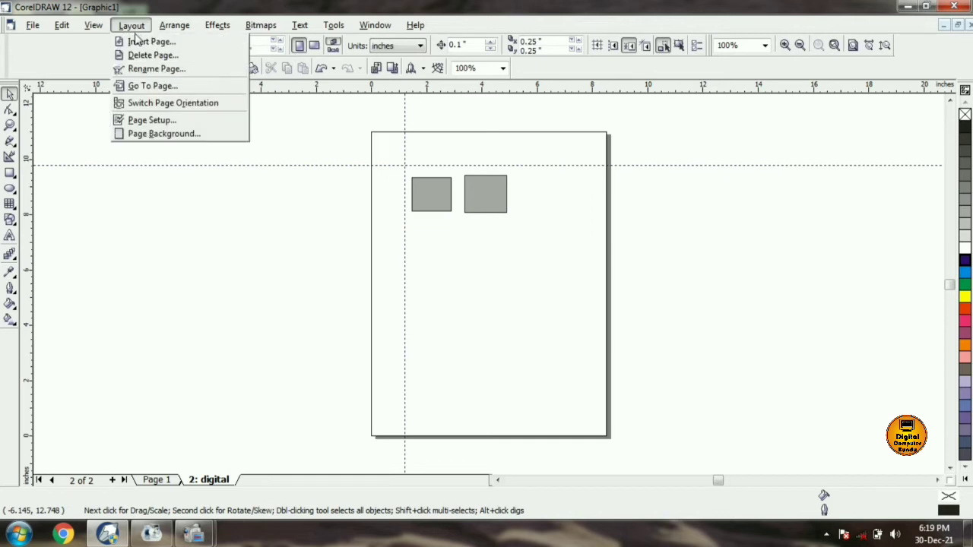
{"action": "left_click", "coordinate": [155, 136]}
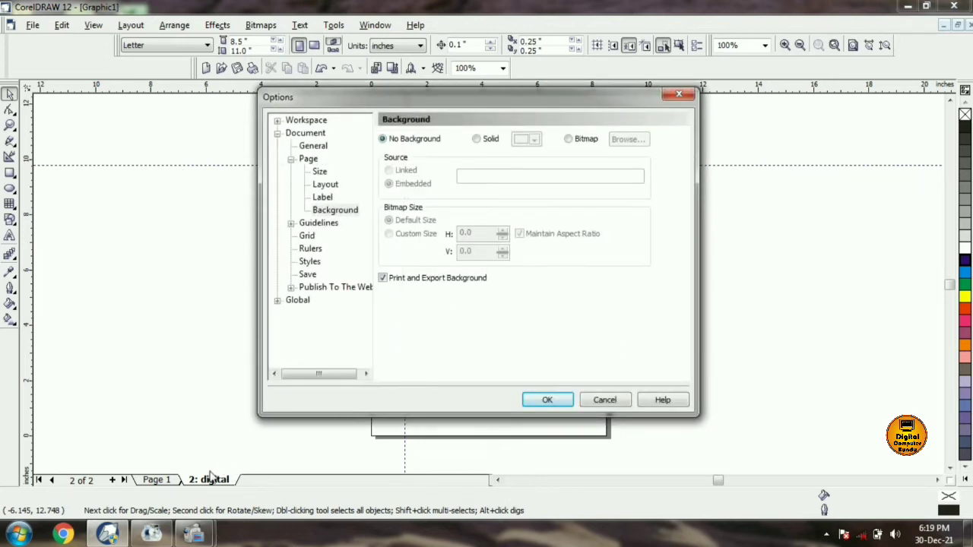
{"action": "left_click", "coordinate": [479, 140]}
{"action": "left_click", "coordinate": [534, 139]}
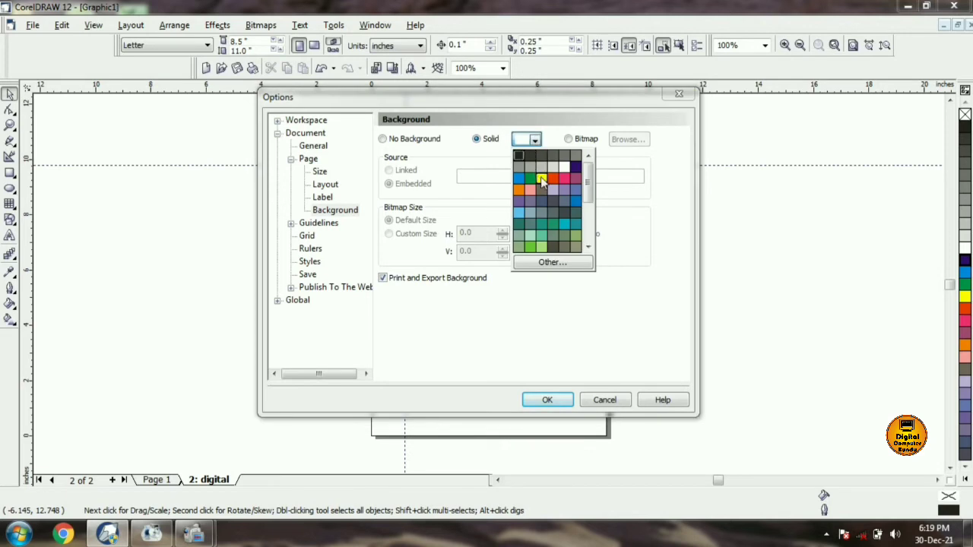
{"action": "left_click", "coordinate": [550, 220]}
{"action": "left_click", "coordinate": [547, 400]}
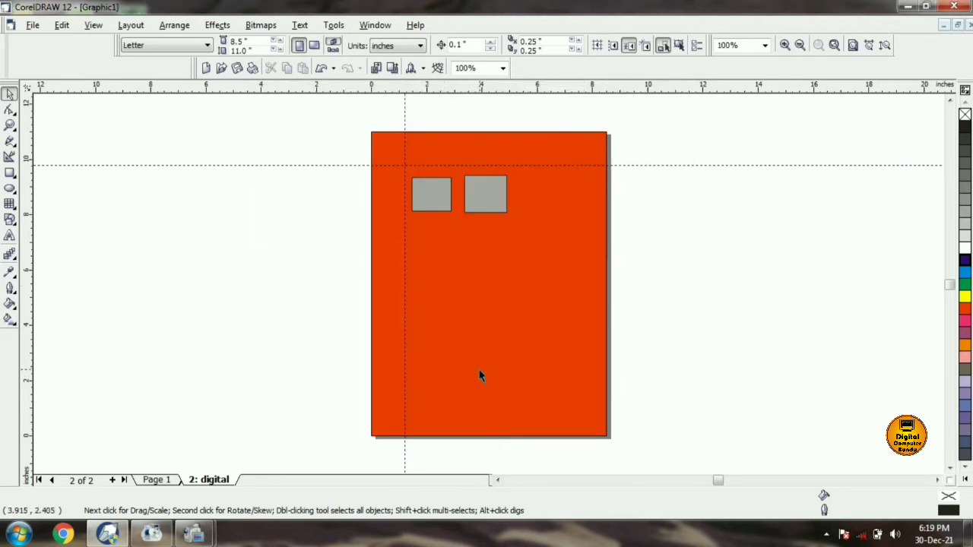
{"action": "left_click", "coordinate": [167, 482]}
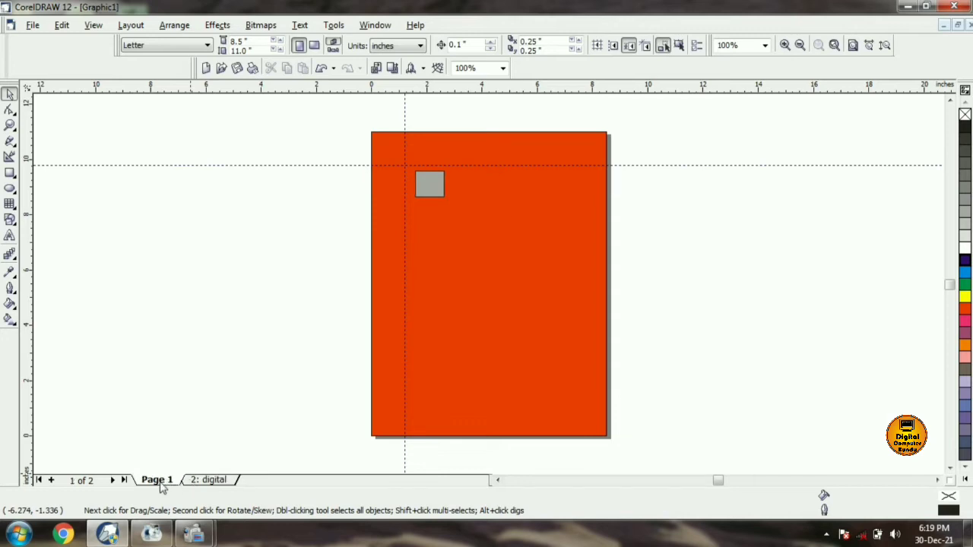
{"action": "left_click", "coordinate": [199, 481]}
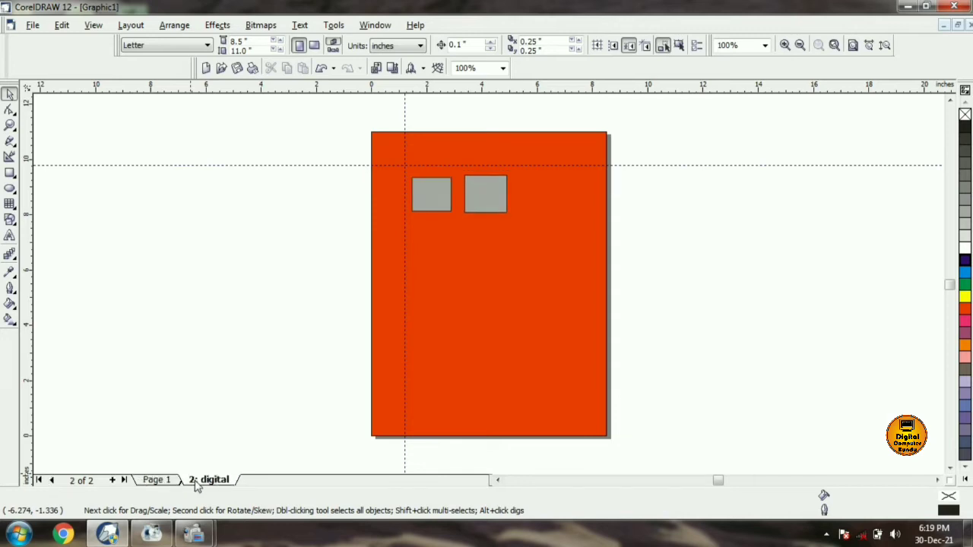
Remove the solid red colour by setting the page to No Background
{"action": "left_click", "coordinate": [168, 25]}
{"action": "mouse_move", "coordinate": [141, 28]}
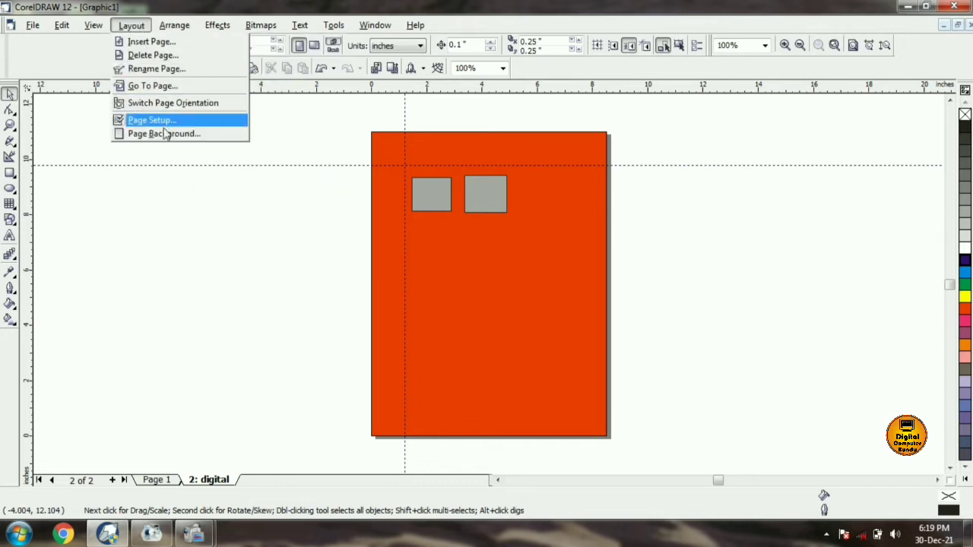
{"action": "left_click", "coordinate": [166, 134]}
{"action": "left_click", "coordinate": [409, 139]}
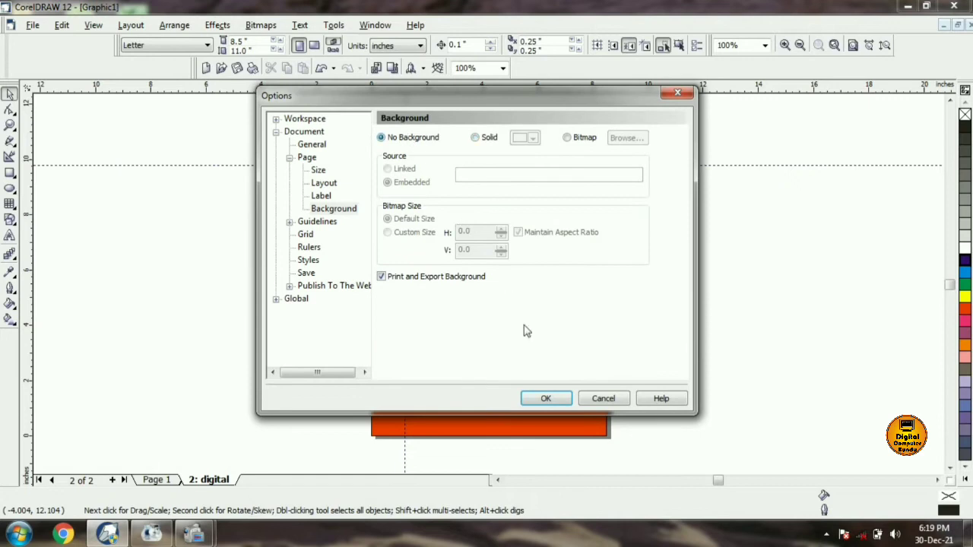
{"action": "left_click", "coordinate": [546, 397]}
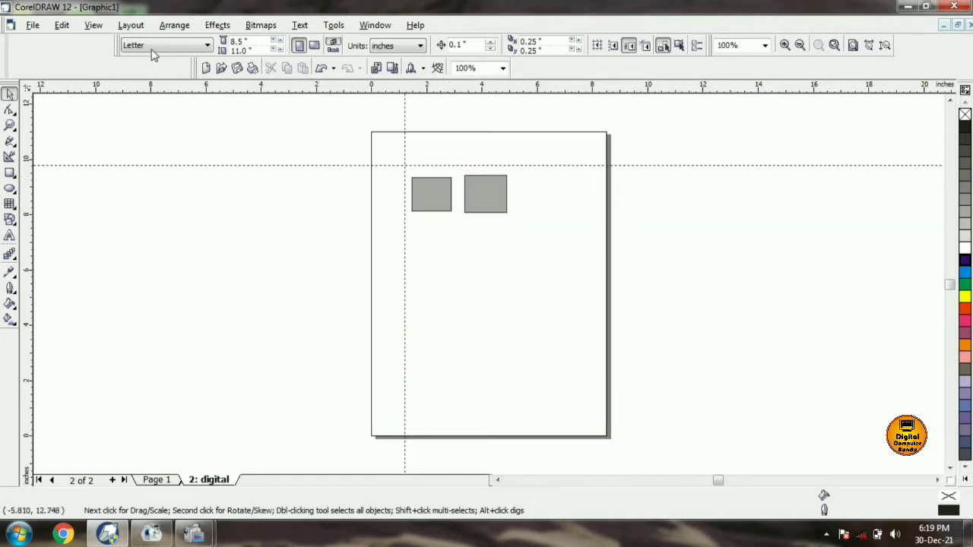
Set the image D:\new photo\5.jpg as an embedded bitmap page background at default size
{"action": "left_click", "coordinate": [131, 25]}
{"action": "left_click", "coordinate": [140, 135]}
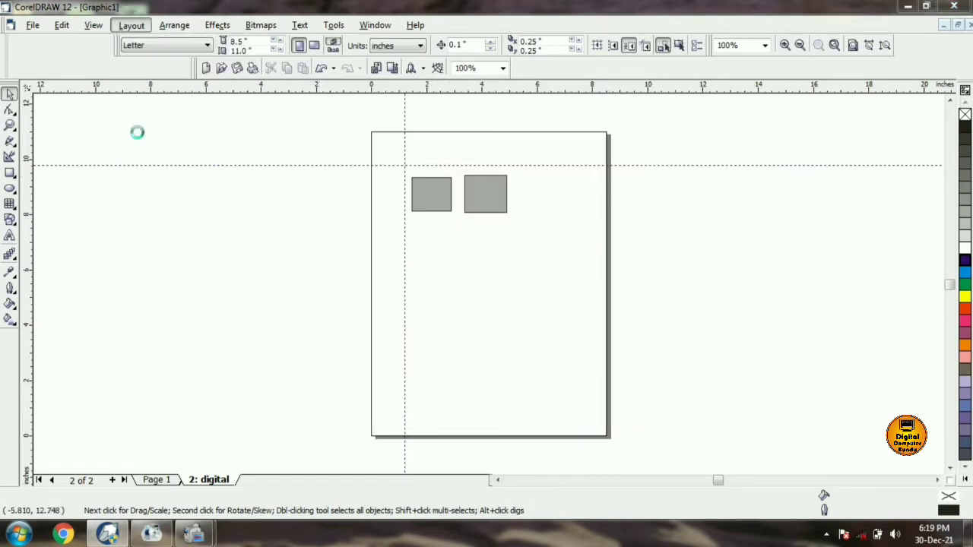
{"action": "left_click", "coordinate": [567, 137]}
{"action": "left_click", "coordinate": [623, 137]}
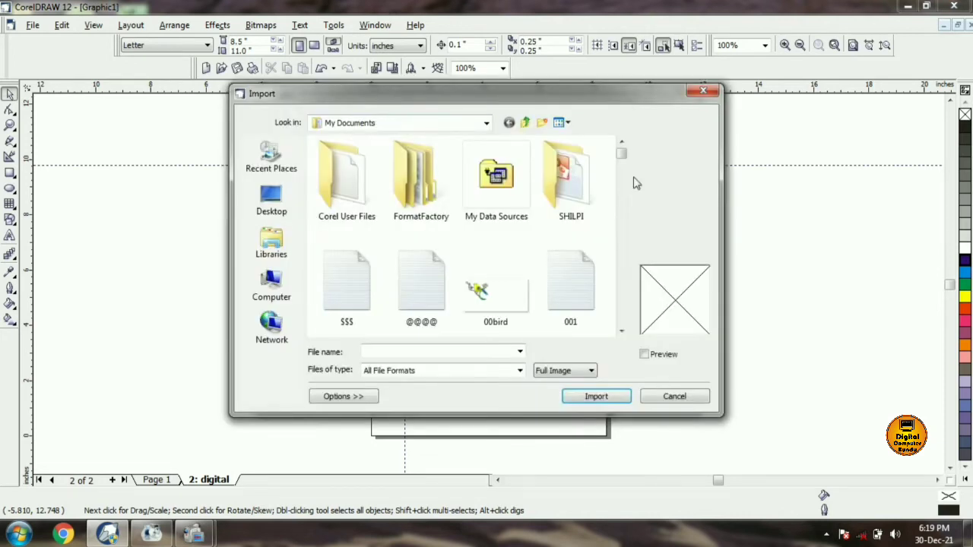
{"action": "left_click", "coordinate": [267, 292]}
{"action": "double_click", "coordinate": [397, 216]}
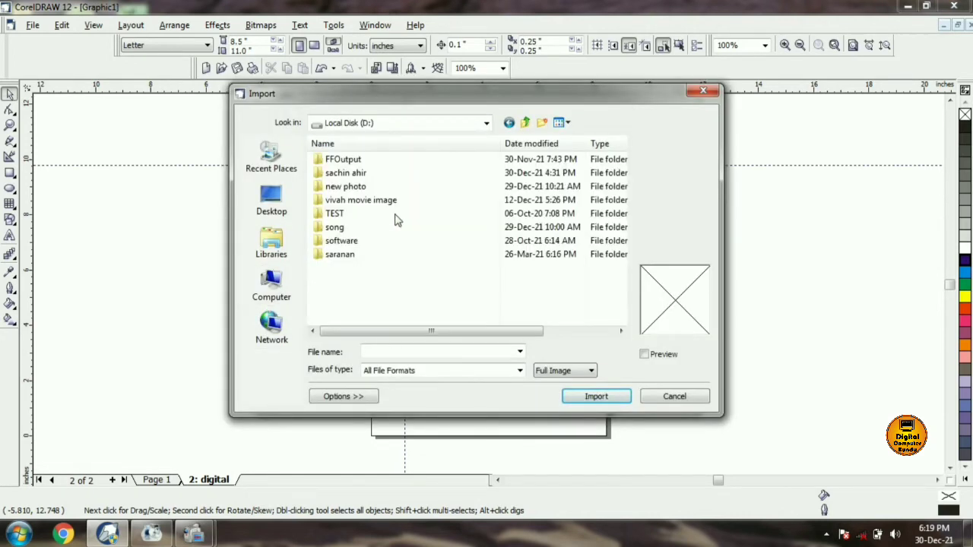
{"action": "double_click", "coordinate": [347, 188]}
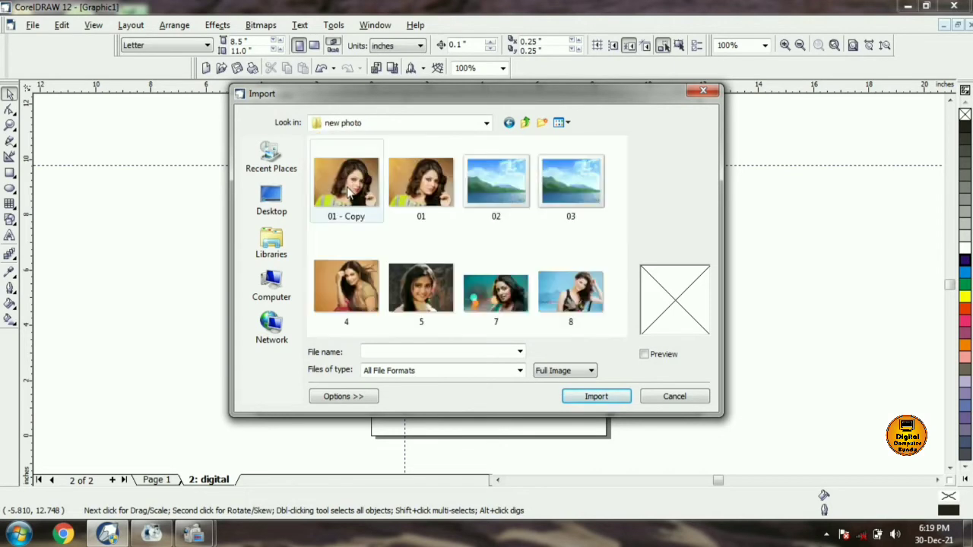
{"action": "double_click", "coordinate": [429, 307]}
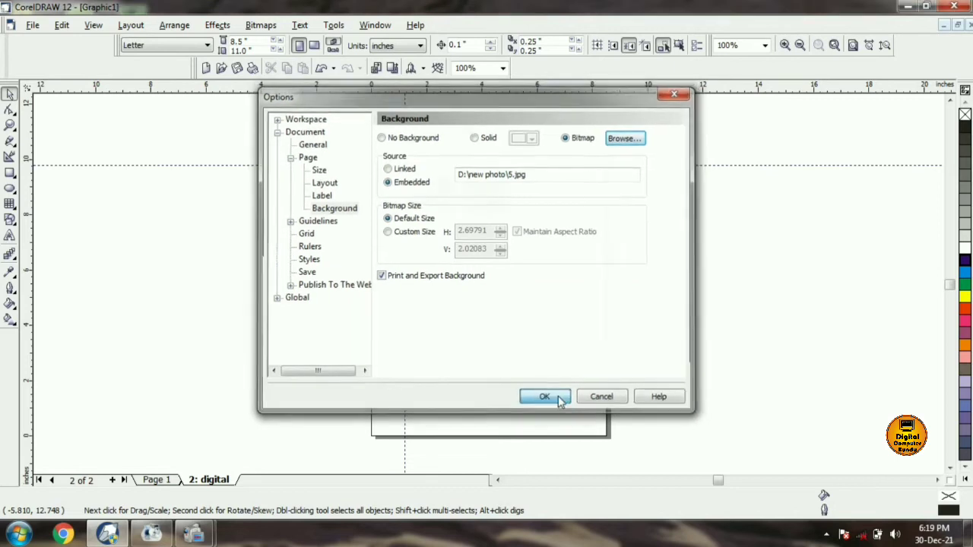
{"action": "left_click", "coordinate": [559, 399]}
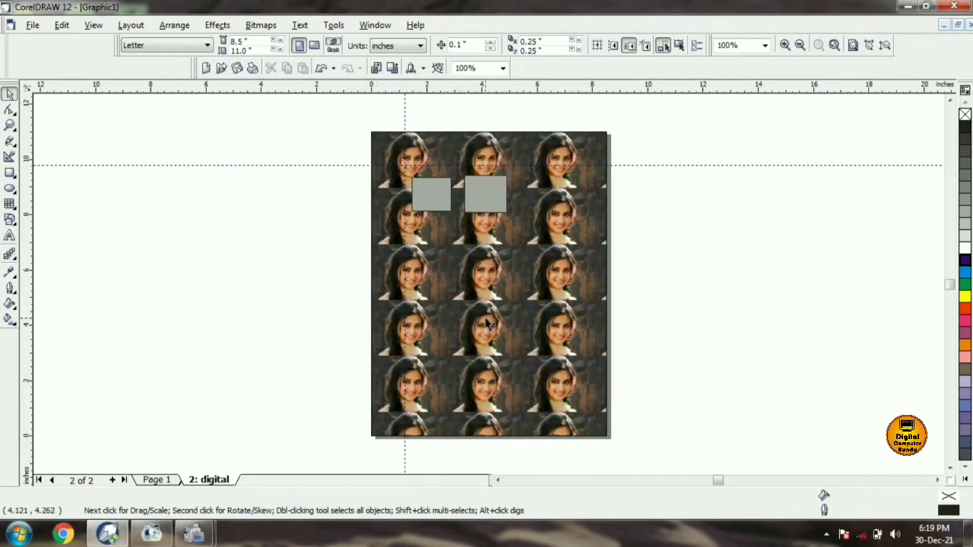
Remove the bitmap image from the page by choosing No Background
{"action": "left_click", "coordinate": [130, 25]}
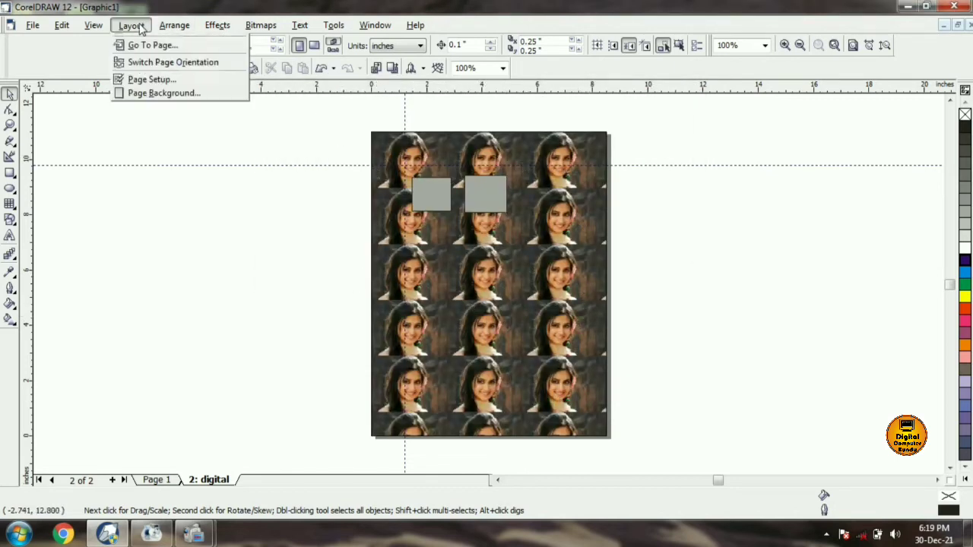
{"action": "left_click", "coordinate": [135, 133]}
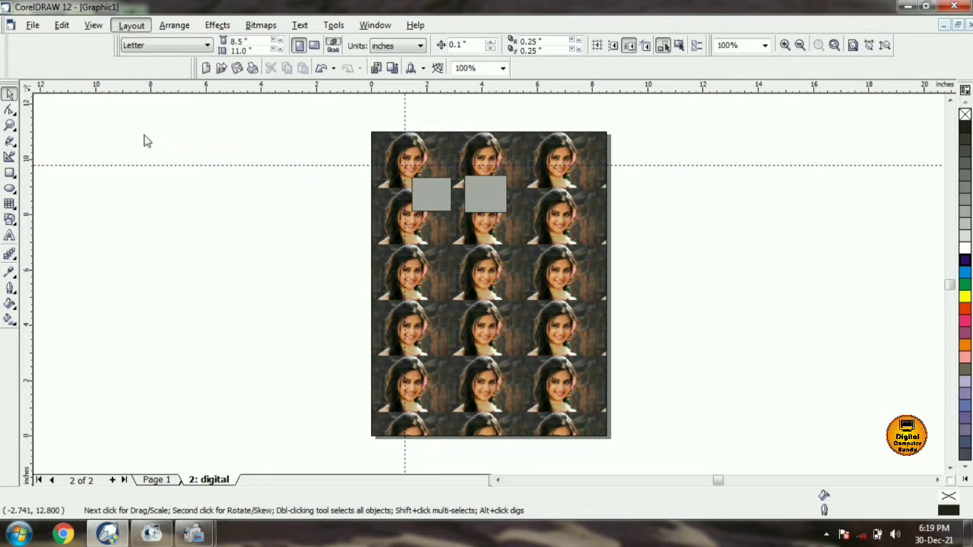
{"action": "left_click", "coordinate": [408, 150]}
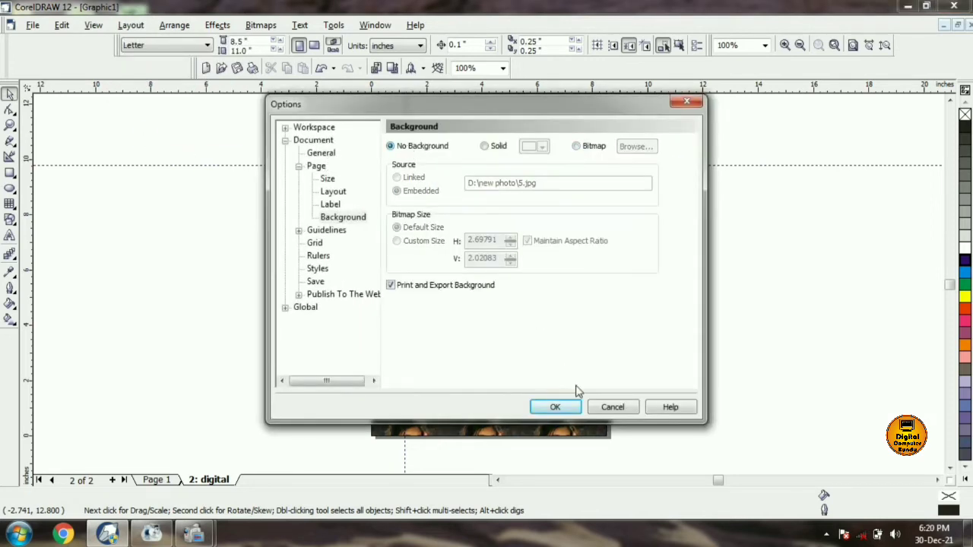
{"action": "left_click", "coordinate": [556, 409]}
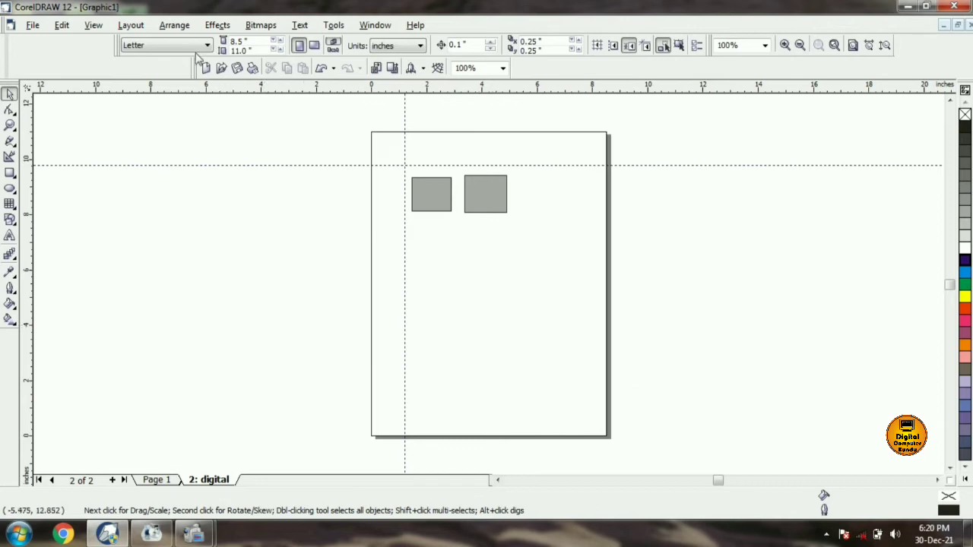
Move the larger grey rectangle to about (4.99, 6.87) inches and stretch its width to about 2.97 inches
{"action": "left_click", "coordinate": [179, 28]}
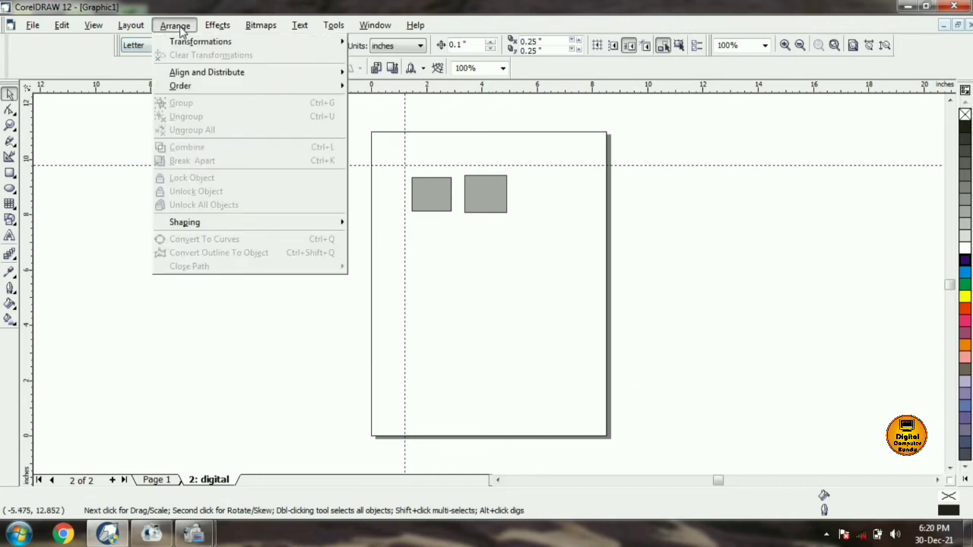
{"action": "left_click", "coordinate": [482, 228]}
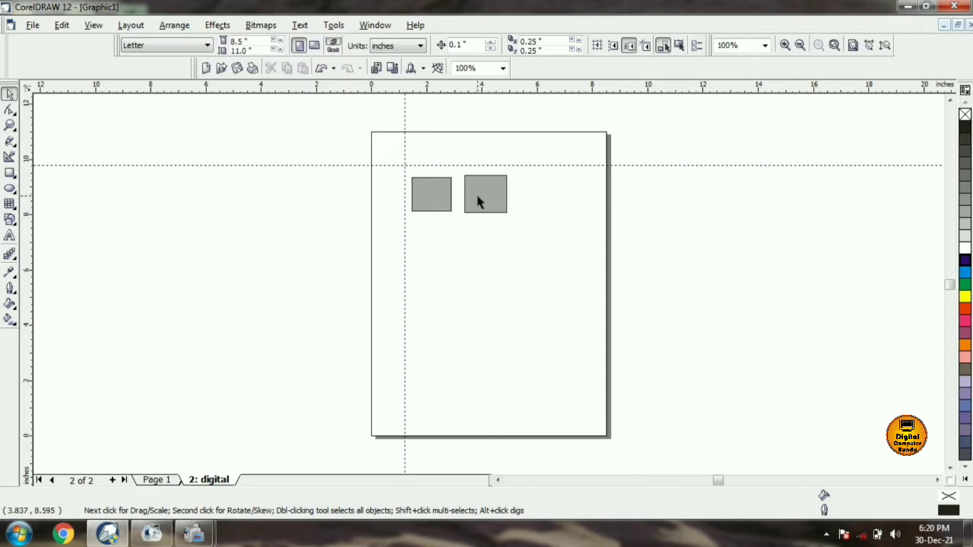
{"action": "left_click_drag", "start_coordinate": [482, 200], "coordinate": [556, 251]}
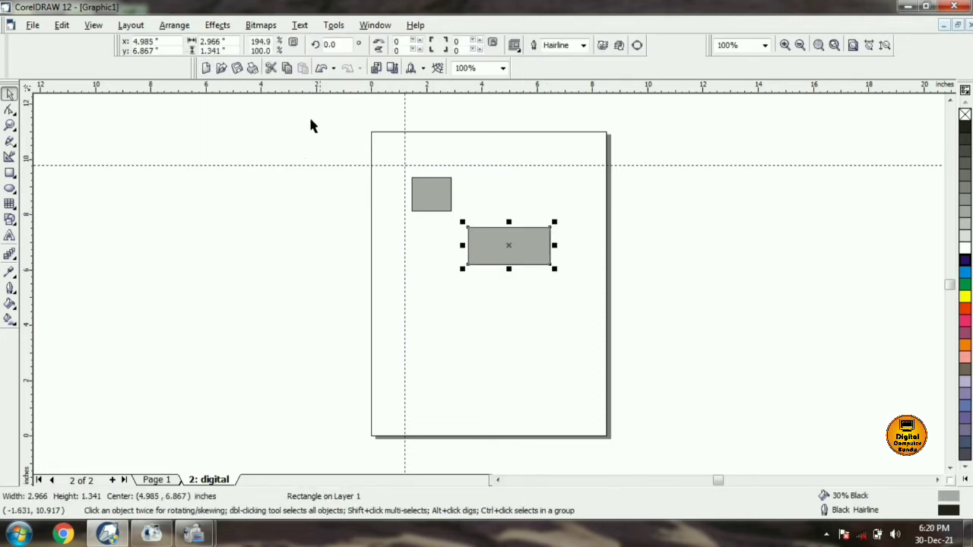
Rotate the widened grey rectangle by 40 degrees about its own center using the Rotate transformation
{"action": "left_click", "coordinate": [163, 29]}
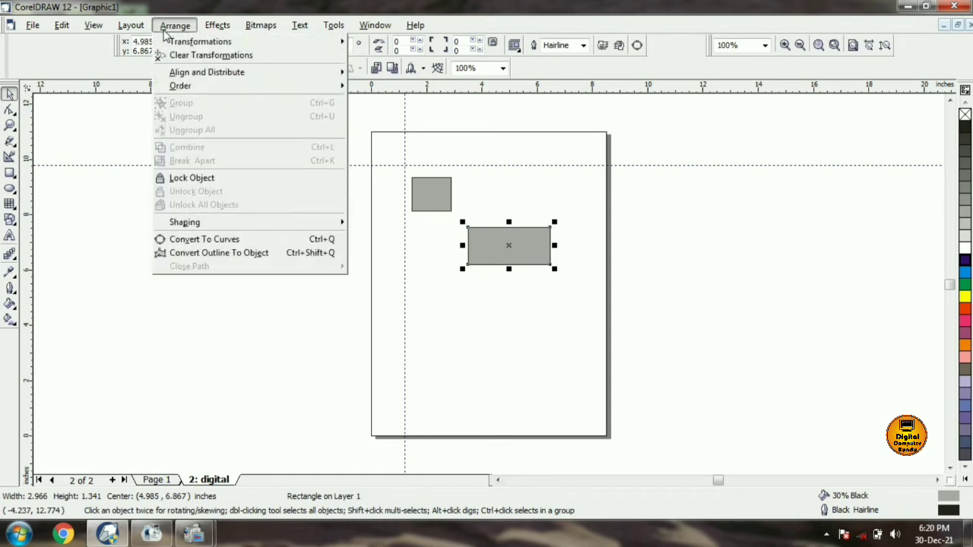
{"action": "mouse_move", "coordinate": [169, 43]}
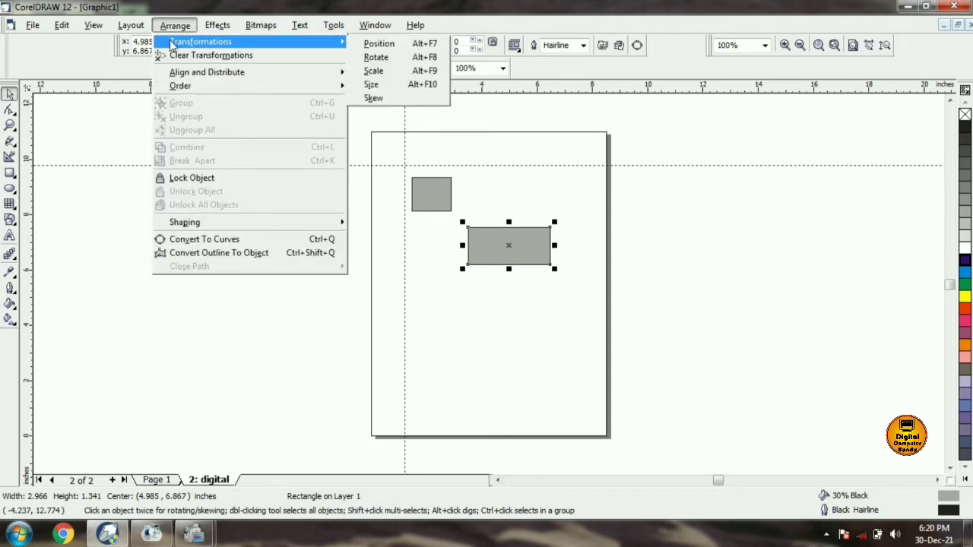
{"action": "left_click", "coordinate": [376, 58]}
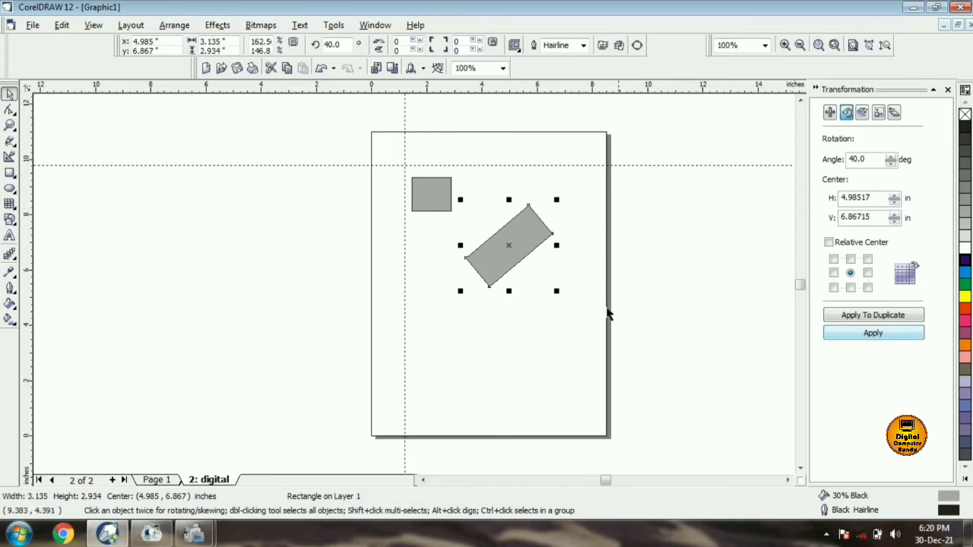
{"action": "left_click", "coordinate": [949, 90]}
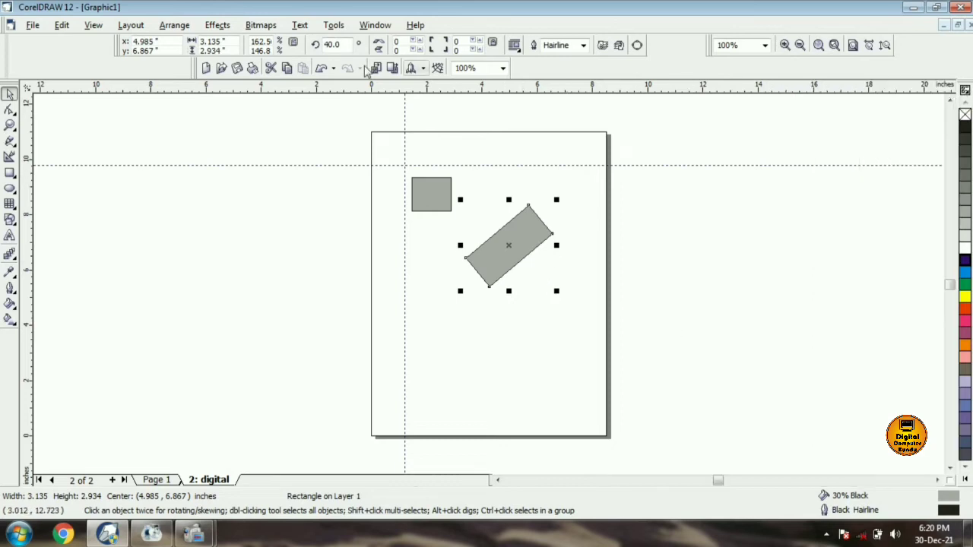
Clear all transformations from the rotated grey rectangle
{"action": "left_click", "coordinate": [181, 29]}
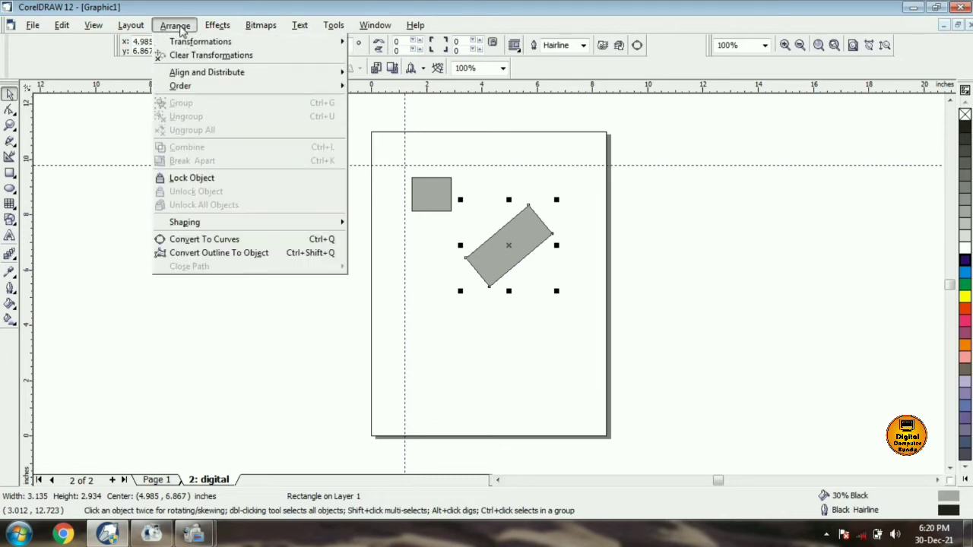
{"action": "left_click", "coordinate": [182, 56]}
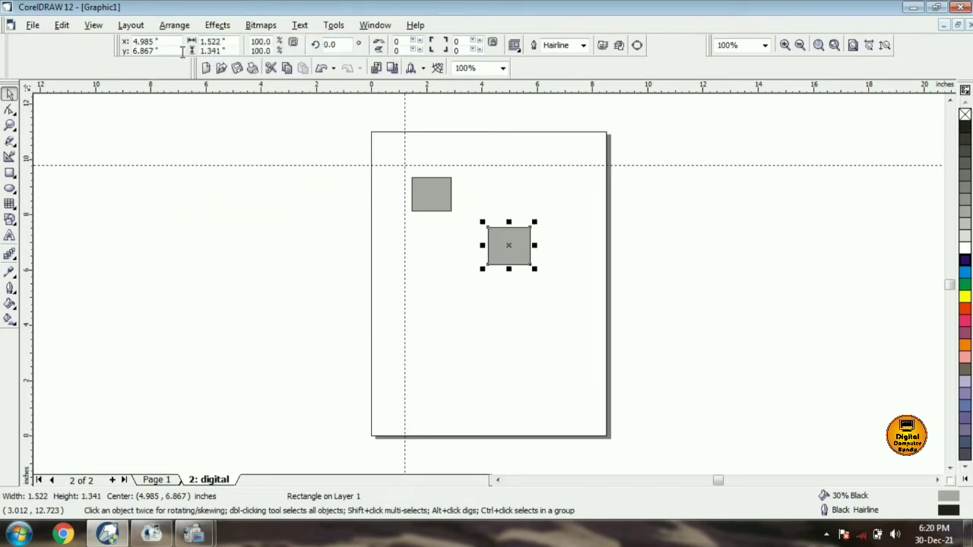
Align the larger grey rectangle to the center of the page with Center to Page
{"action": "left_click", "coordinate": [180, 27]}
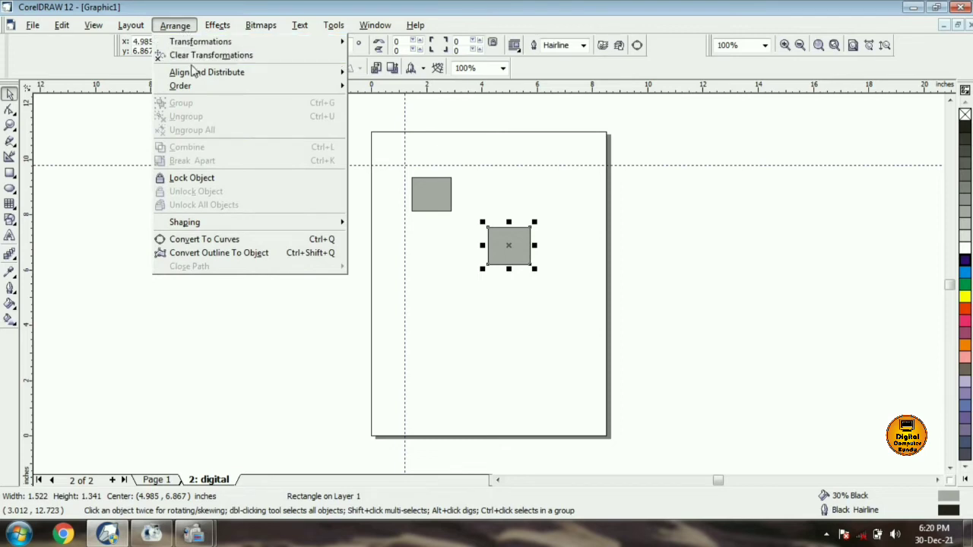
{"action": "mouse_move", "coordinate": [215, 75]}
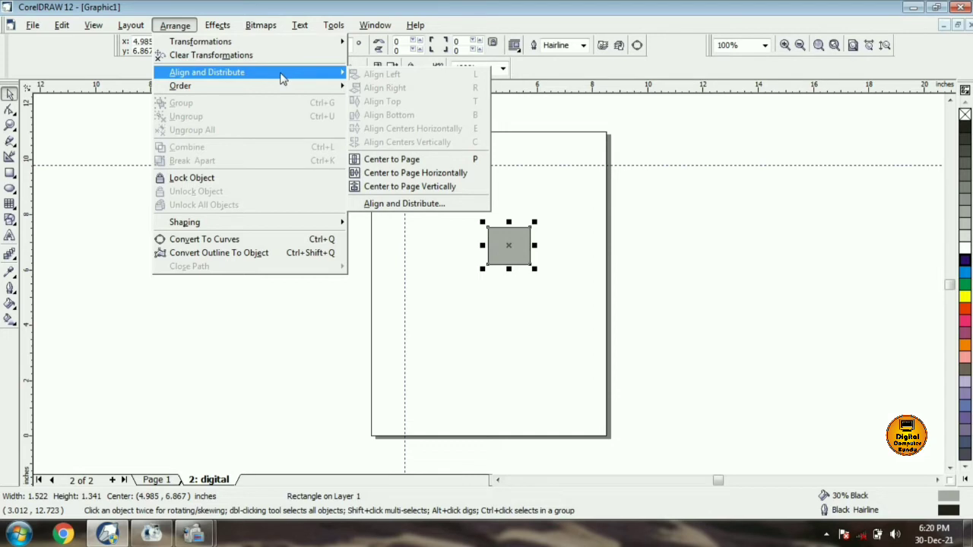
{"action": "left_click", "coordinate": [405, 162]}
Move the larger grey rectangle off the page to its left, and bring it back with Center to Page
{"action": "left_click_drag", "start_coordinate": [481, 284], "coordinate": [104, 215]}
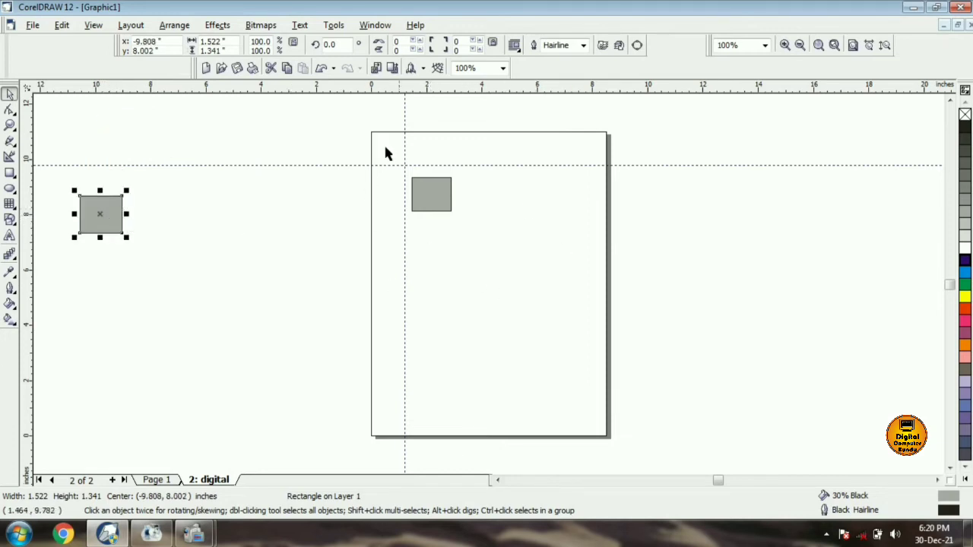
{"action": "left_click", "coordinate": [175, 25]}
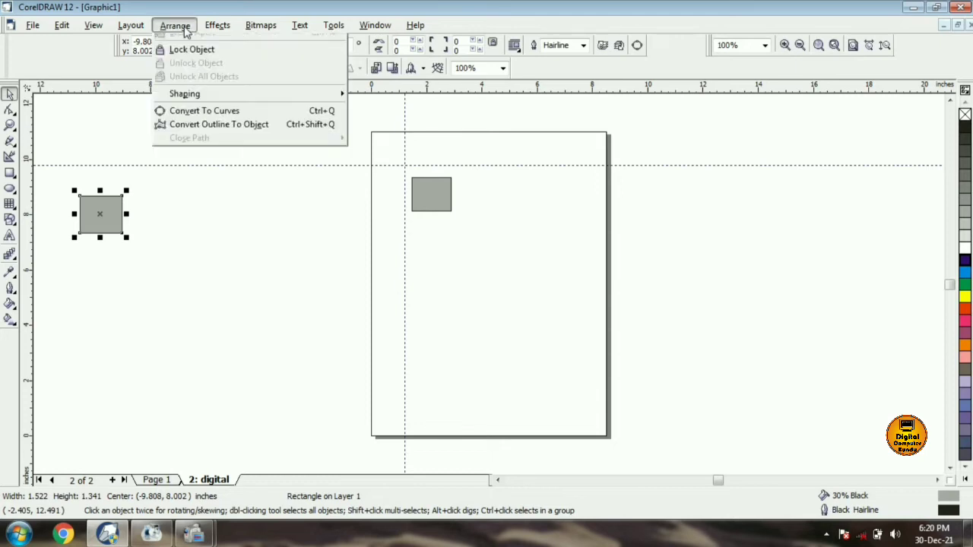
{"action": "mouse_move", "coordinate": [197, 73]}
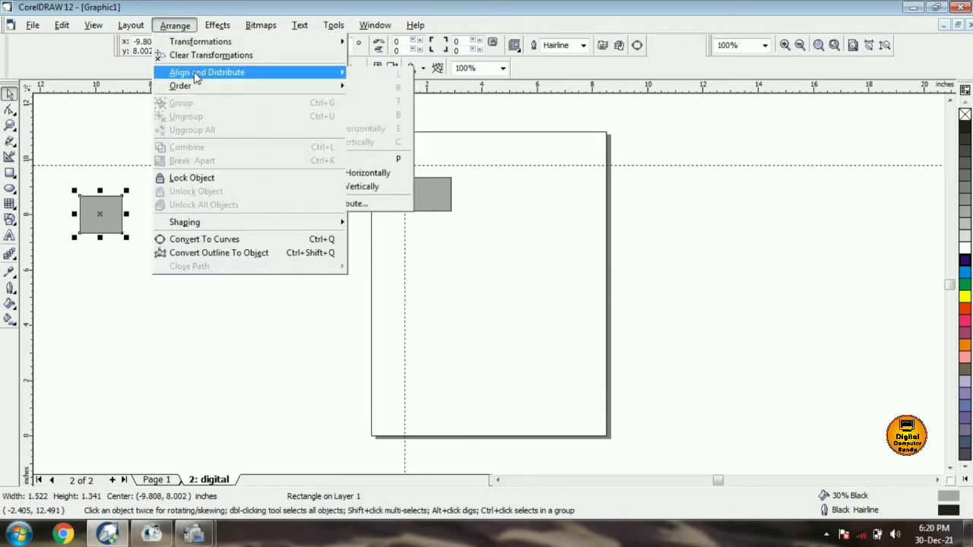
{"action": "left_click", "coordinate": [413, 162]}
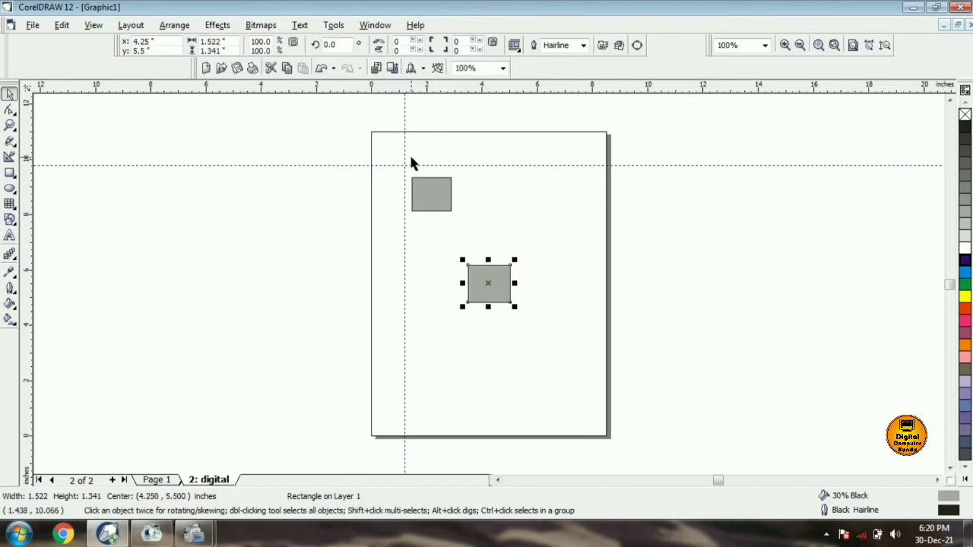
Align the smaller grey rectangle near the guideline intersection to the center of the page with Center to Page
{"action": "left_click", "coordinate": [423, 184]}
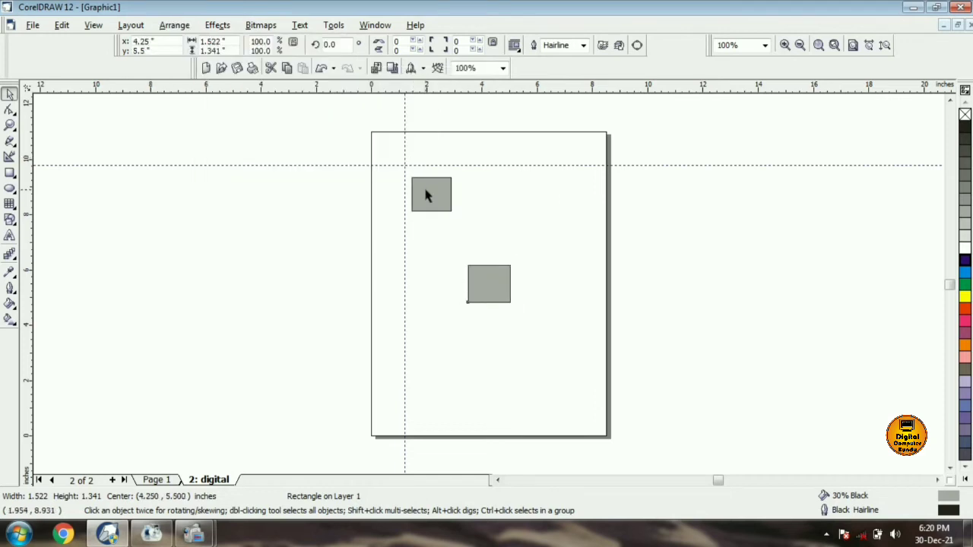
{"action": "left_click", "coordinate": [173, 26]}
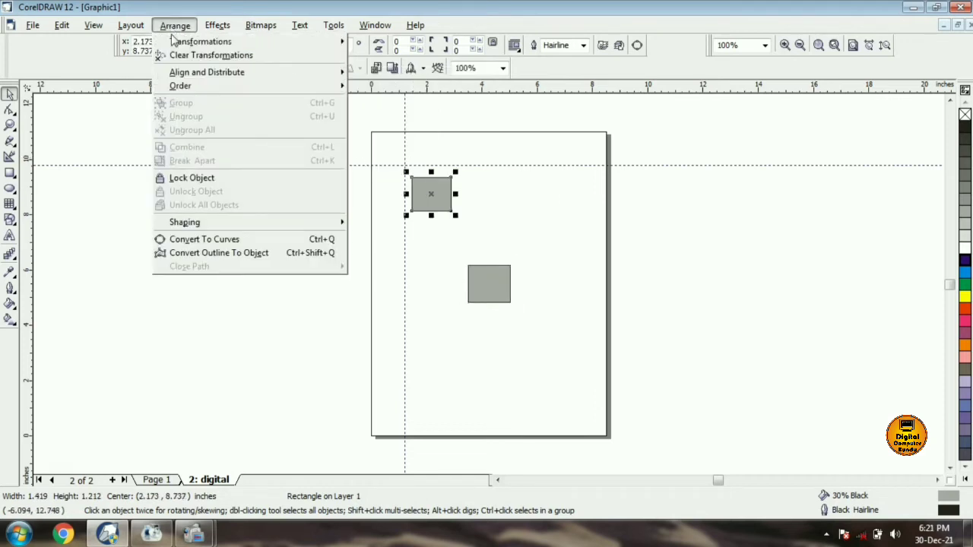
{"action": "mouse_move", "coordinate": [234, 76]}
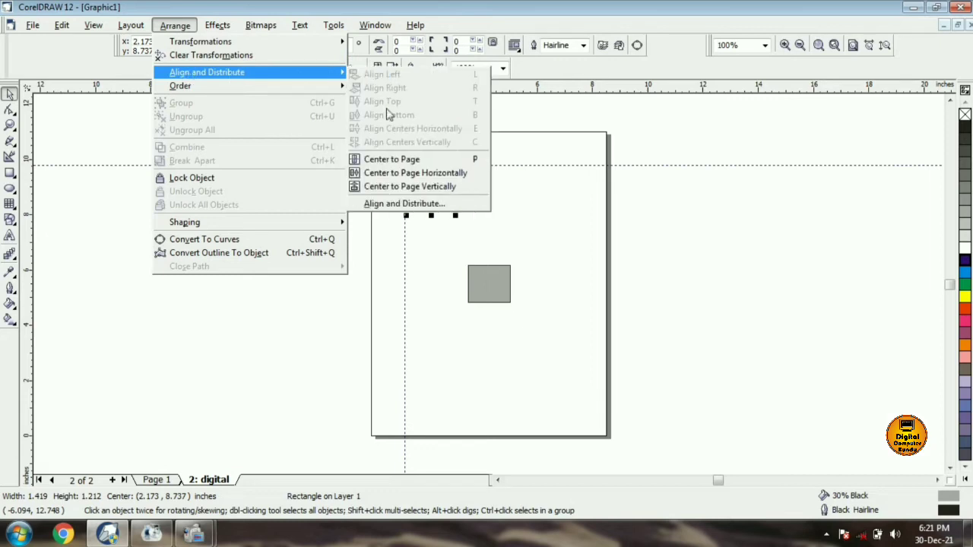
{"action": "left_click", "coordinate": [403, 160]}
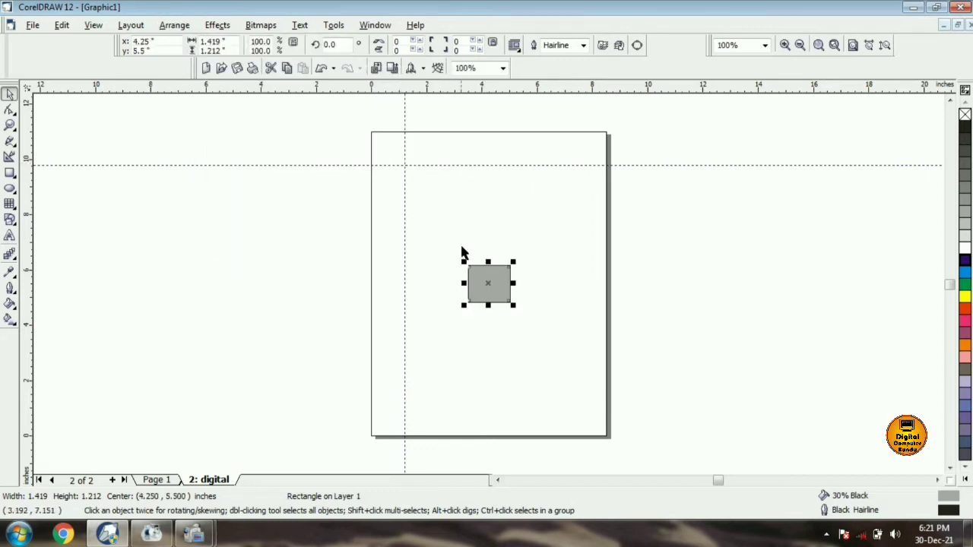
Move both rectangles into the upper page so the larger one partly overlaps the smaller, and fill the larger one green
{"action": "left_click_drag", "start_coordinate": [488, 283], "coordinate": [521, 222]}
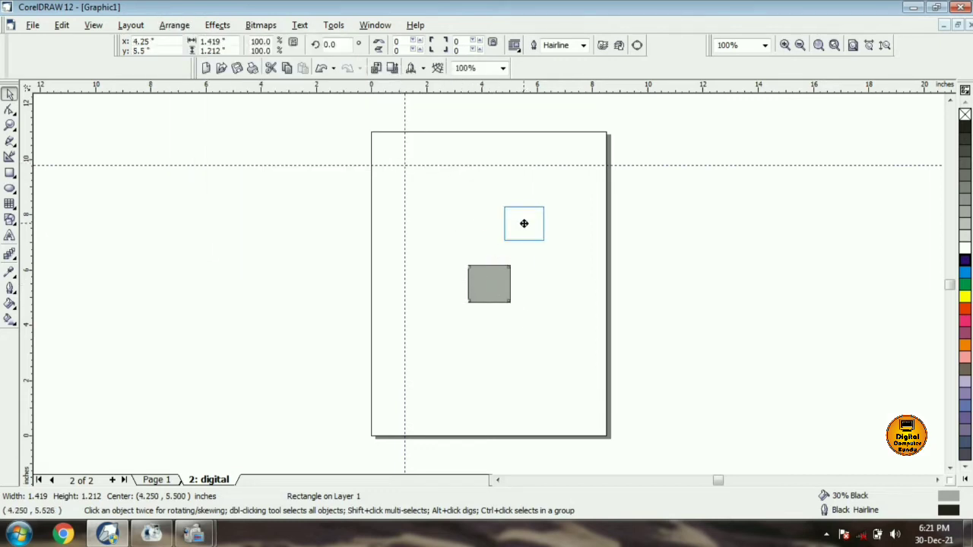
{"action": "right_click", "coordinate": [522, 221]}
{"action": "left_click_drag", "start_coordinate": [498, 294], "coordinate": [508, 241]}
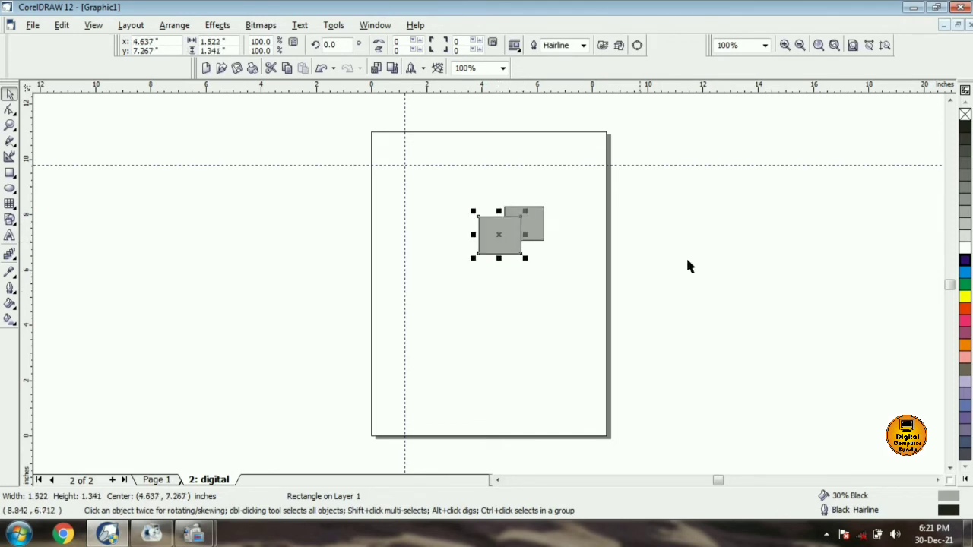
{"action": "left_click", "coordinate": [965, 284]}
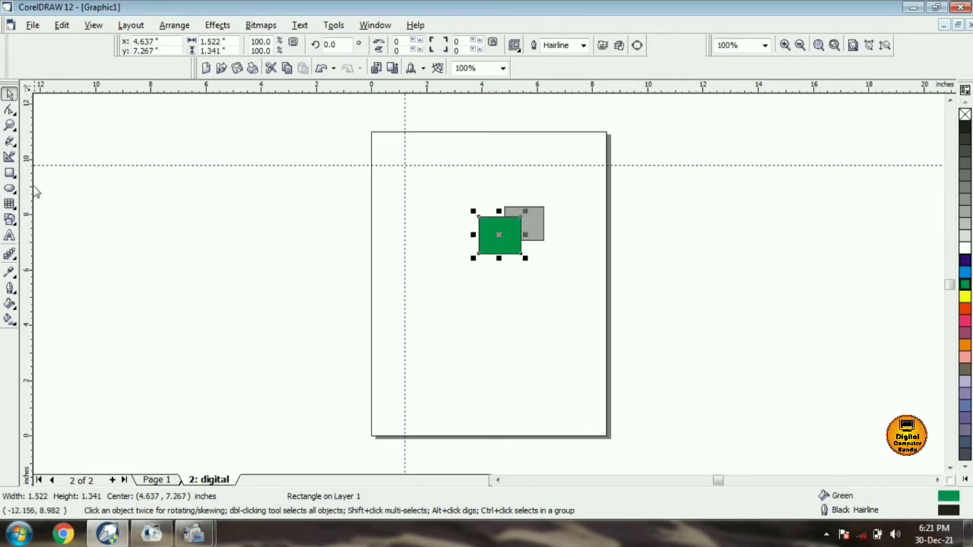
Draw a rectangle about 1.65 by 1.34 inches overlapping the green and grey ones, and fill it yellow
{"action": "left_click", "coordinate": [10, 172]}
{"action": "left_click_drag", "start_coordinate": [483, 192], "coordinate": [530, 228]}
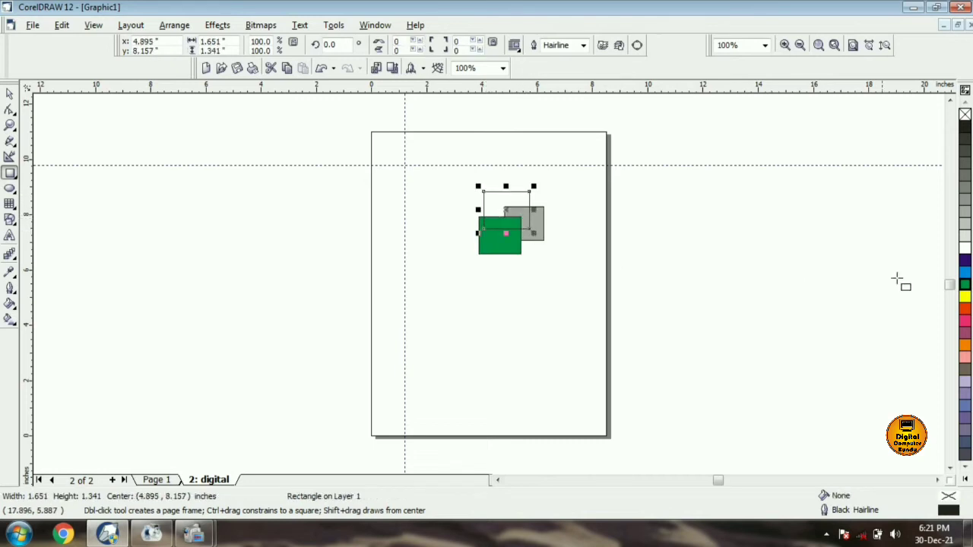
{"action": "left_click", "coordinate": [965, 286]}
{"action": "left_click", "coordinate": [965, 297]}
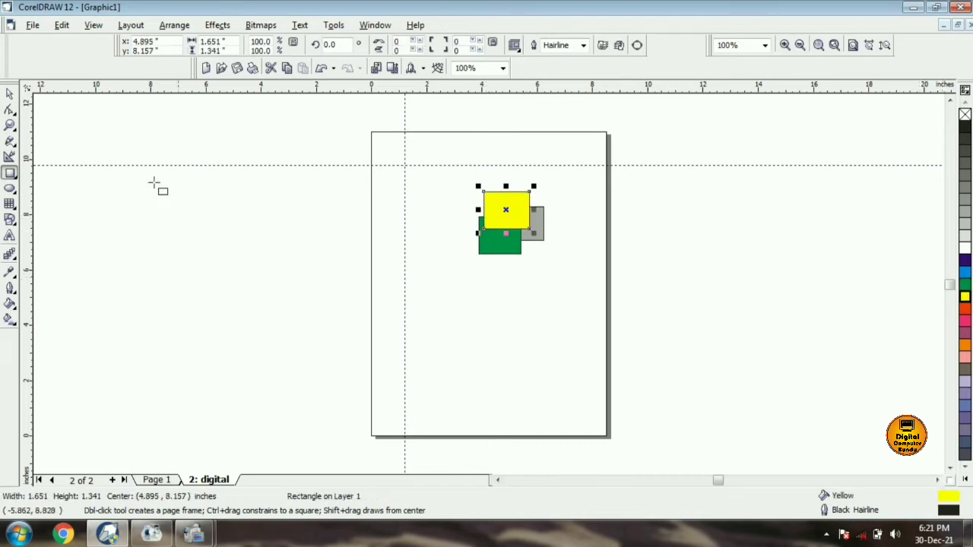
{"action": "left_click", "coordinate": [10, 93]}
Bring the grey rectangle in front of the yellow and green ones with the To Front order command
{"action": "left_click", "coordinate": [168, 26]}
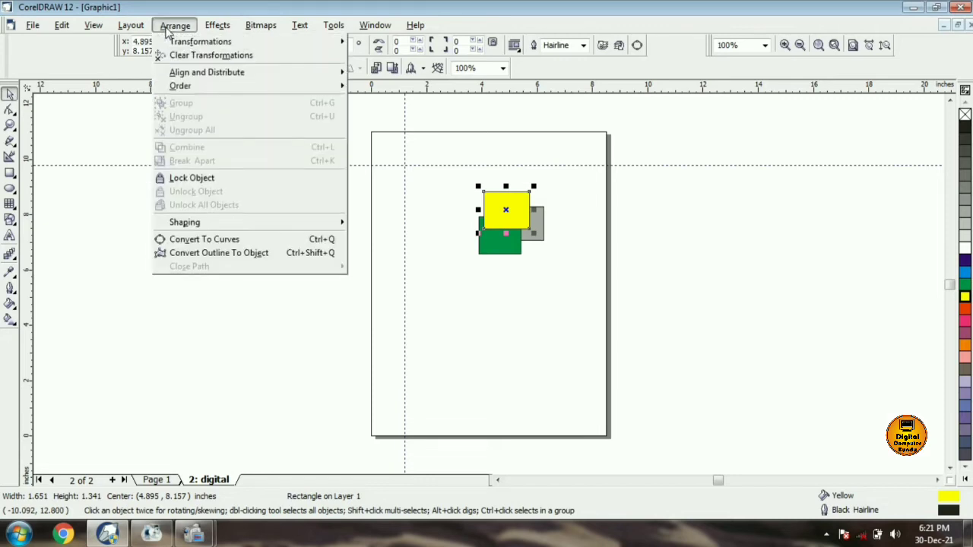
{"action": "mouse_move", "coordinate": [185, 87]}
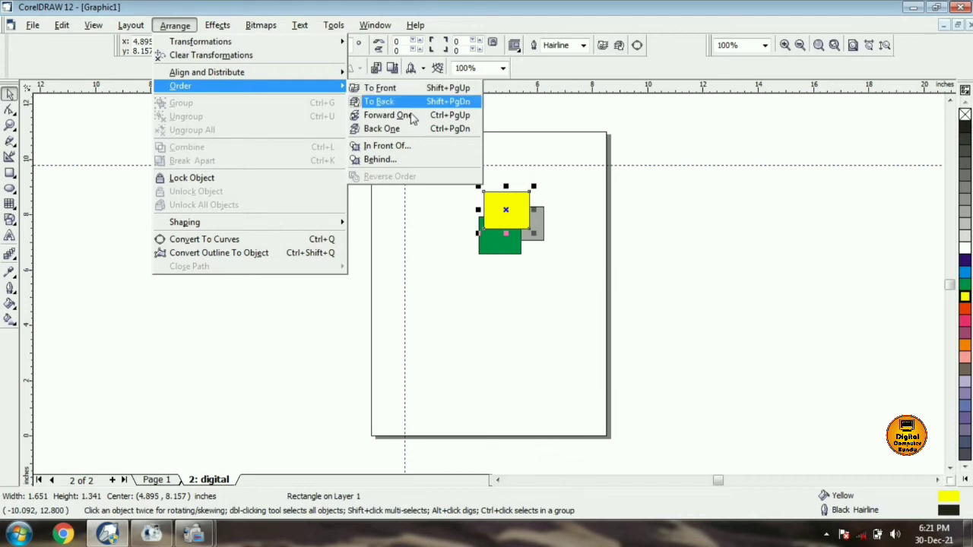
{"action": "left_click", "coordinate": [545, 244]}
{"action": "left_click", "coordinate": [544, 240]}
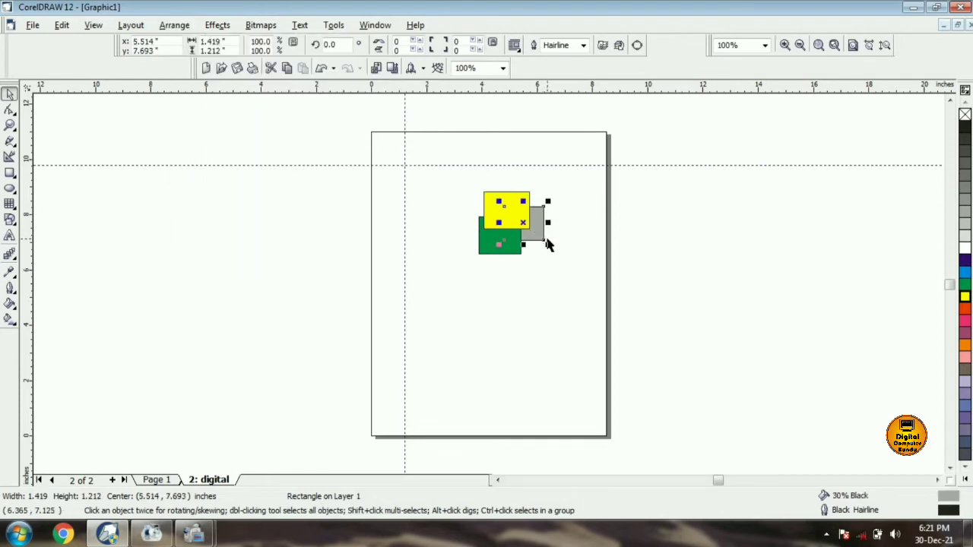
{"action": "scroll", "coordinate": [530, 236], "scroll_direction": "up", "scroll_amount": 1}
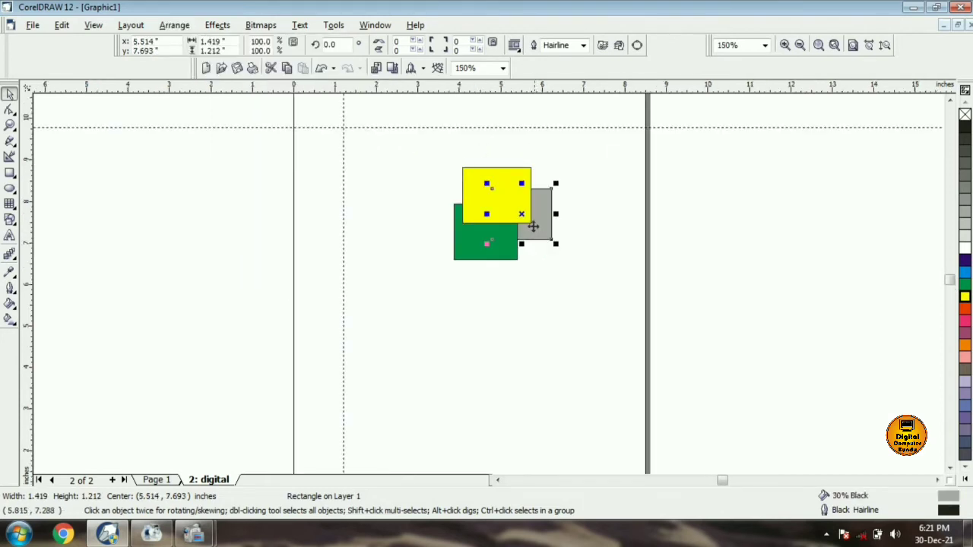
{"action": "left_click", "coordinate": [170, 26]}
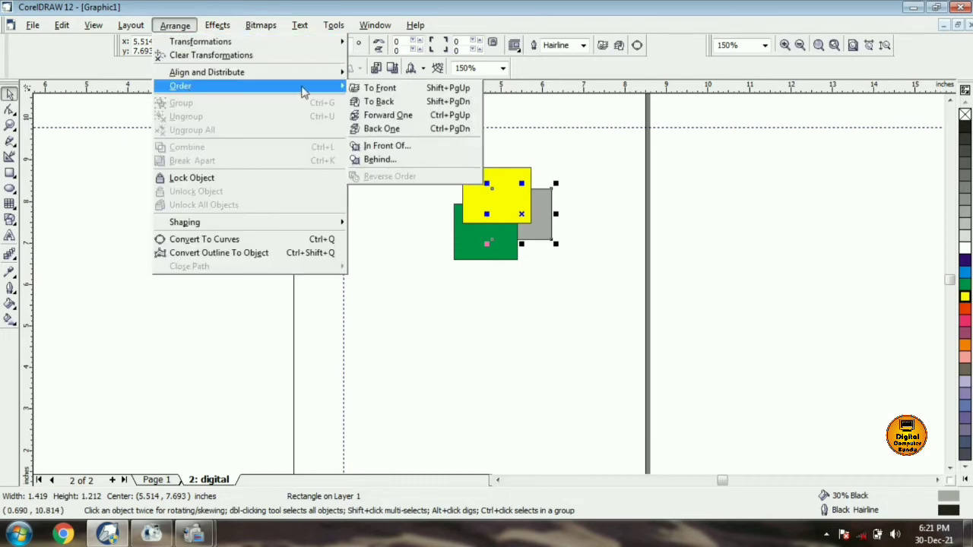
{"action": "left_click", "coordinate": [384, 91]}
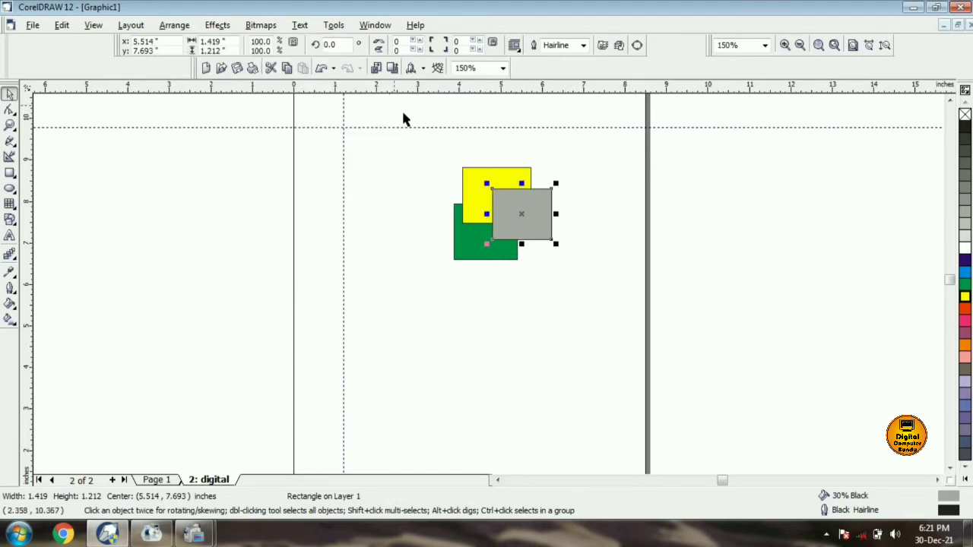
Send the grey rectangle behind the yellow and green ones with the To Back order command
{"action": "left_click", "coordinate": [175, 26]}
{"action": "mouse_move", "coordinate": [292, 91]}
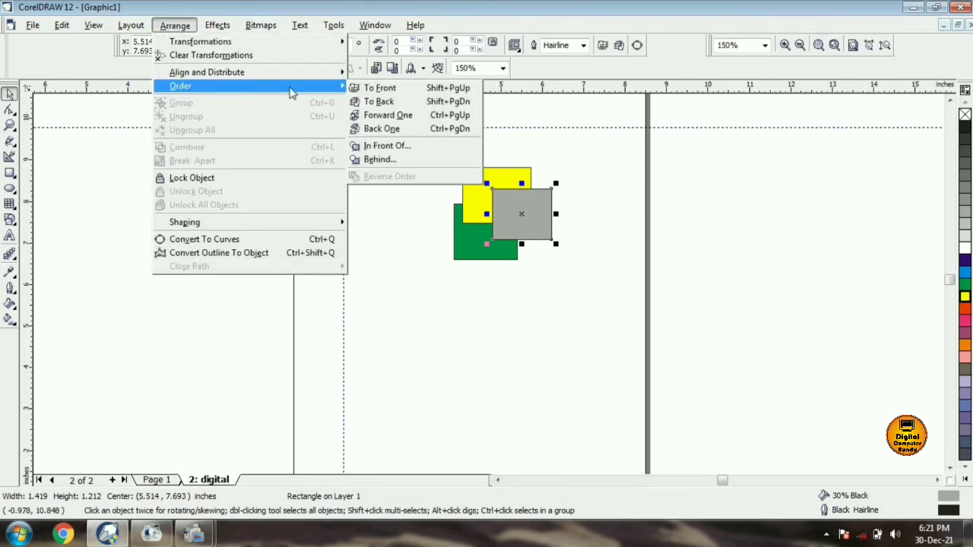
{"action": "left_click", "coordinate": [373, 101]}
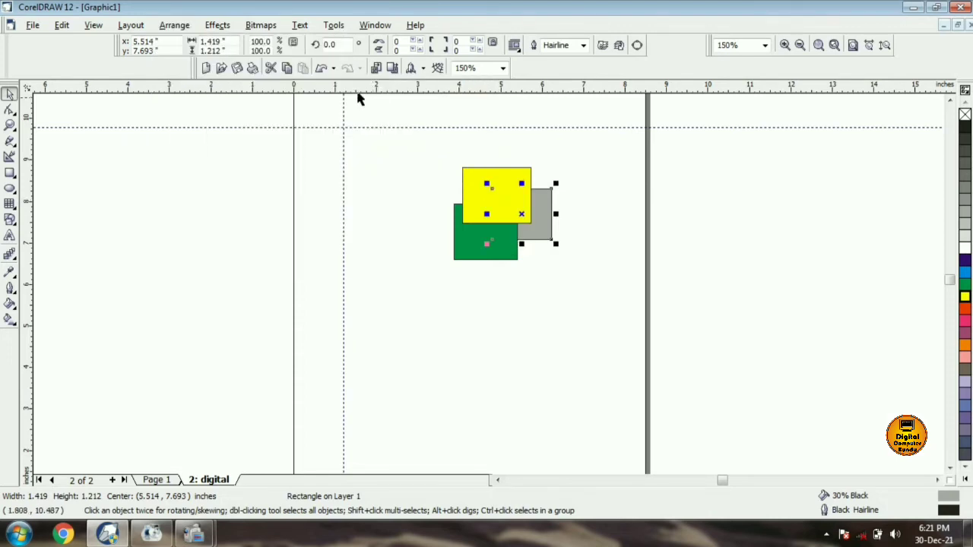
Raise the grey rectangle two levels, above the green and yellow ones, by applying the Forward One order command twice
{"action": "left_click", "coordinate": [181, 29]}
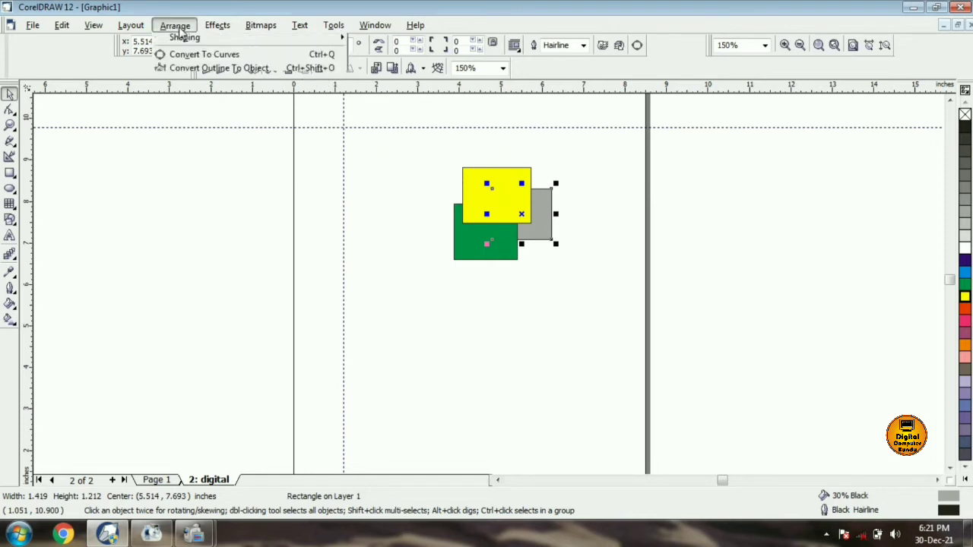
{"action": "mouse_move", "coordinate": [243, 91]}
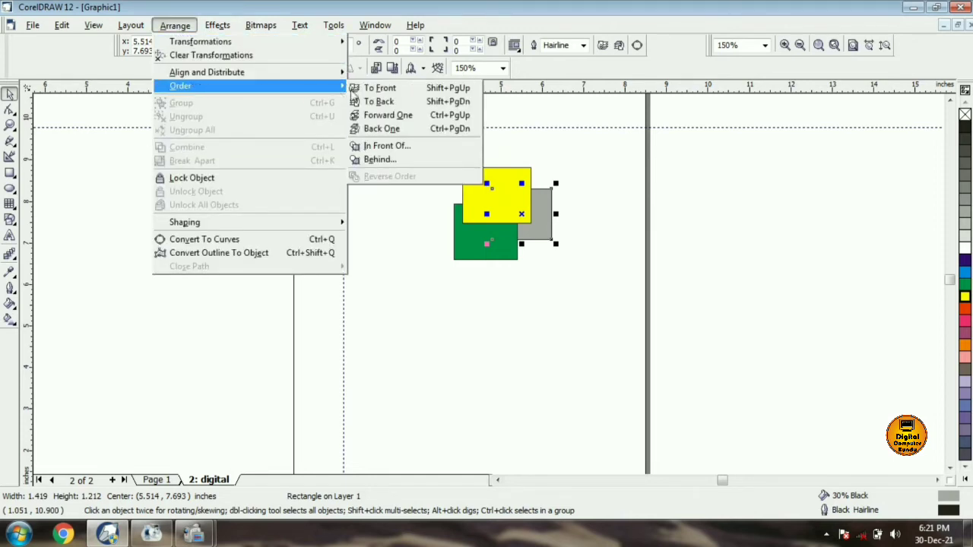
{"action": "left_click", "coordinate": [391, 115]}
{"action": "left_click", "coordinate": [163, 31]}
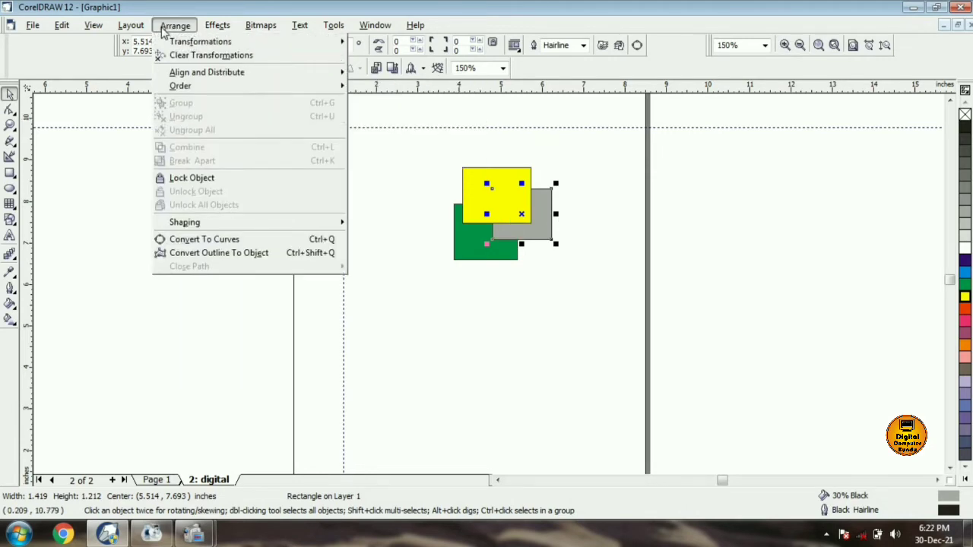
{"action": "mouse_move", "coordinate": [187, 88]}
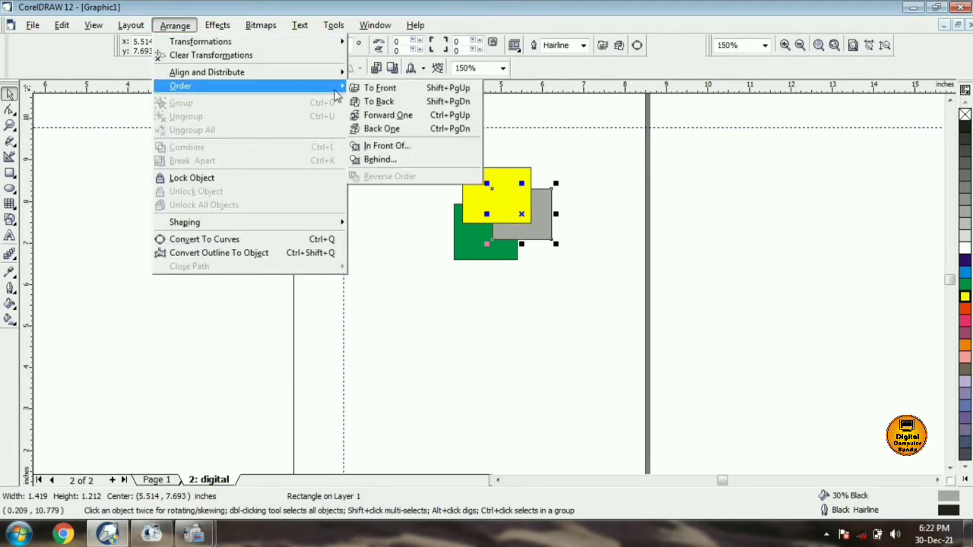
{"action": "left_click", "coordinate": [372, 114]}
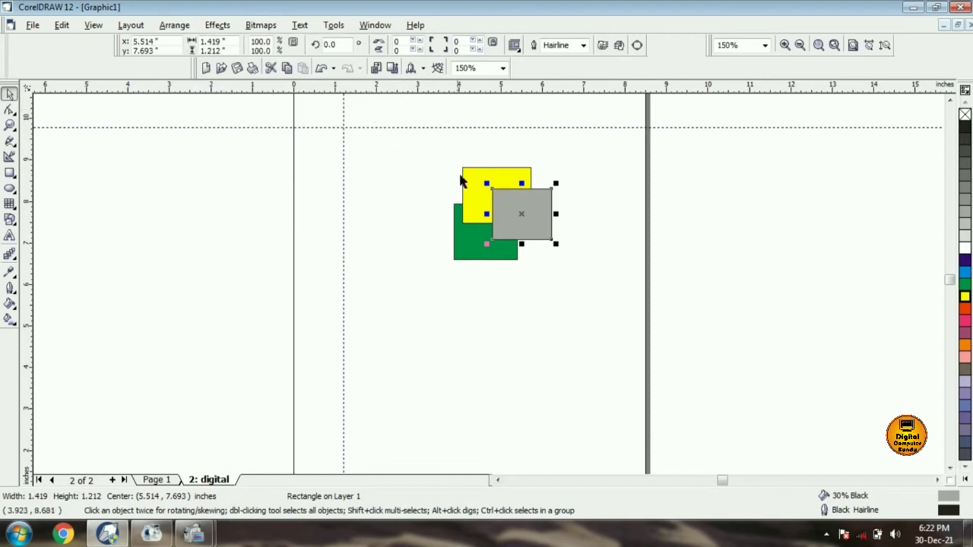
Lower the grey rectangle one level behind the yellow one with the Back One order command
{"action": "left_click", "coordinate": [186, 28]}
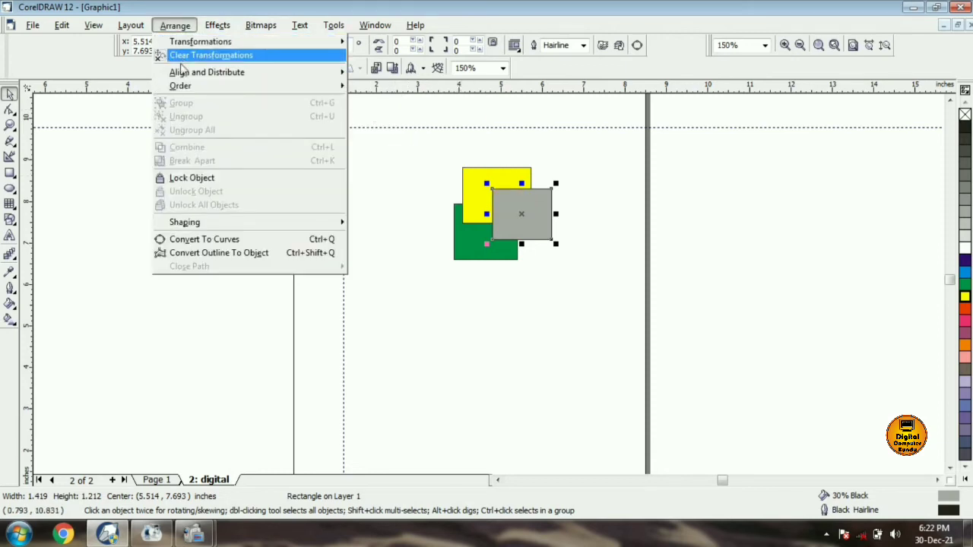
{"action": "mouse_move", "coordinate": [190, 89]}
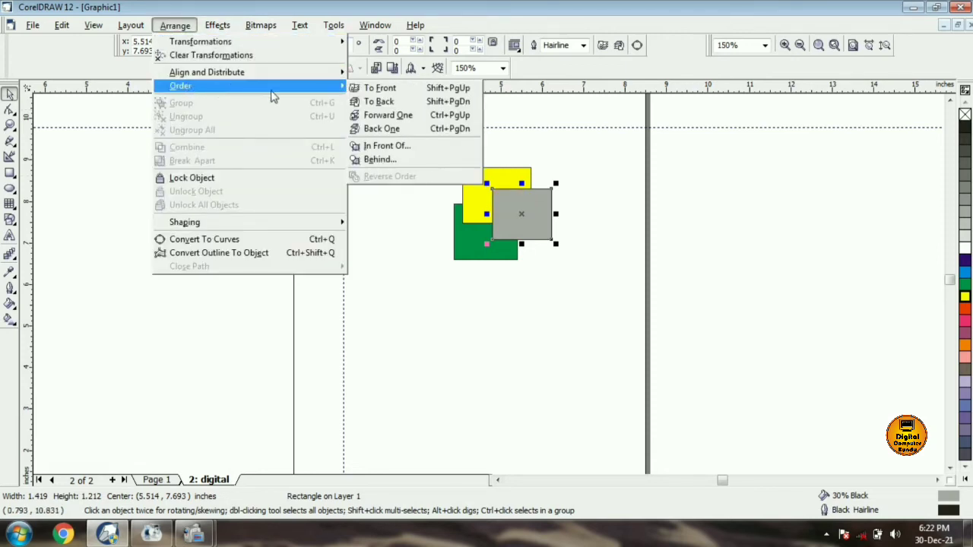
{"action": "left_click", "coordinate": [381, 129]}
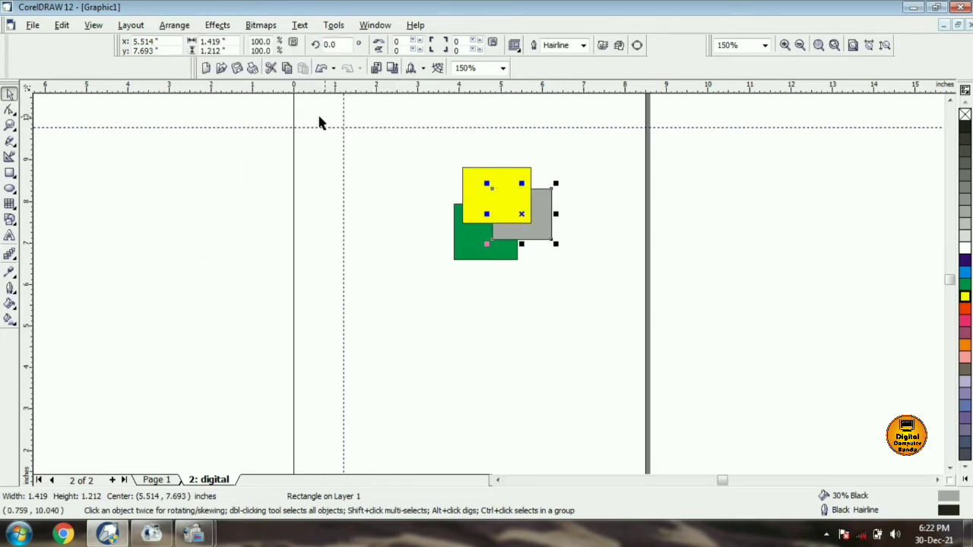
Place the yellow rectangle behind the green one with the Behind order command
{"action": "left_click", "coordinate": [467, 213]}
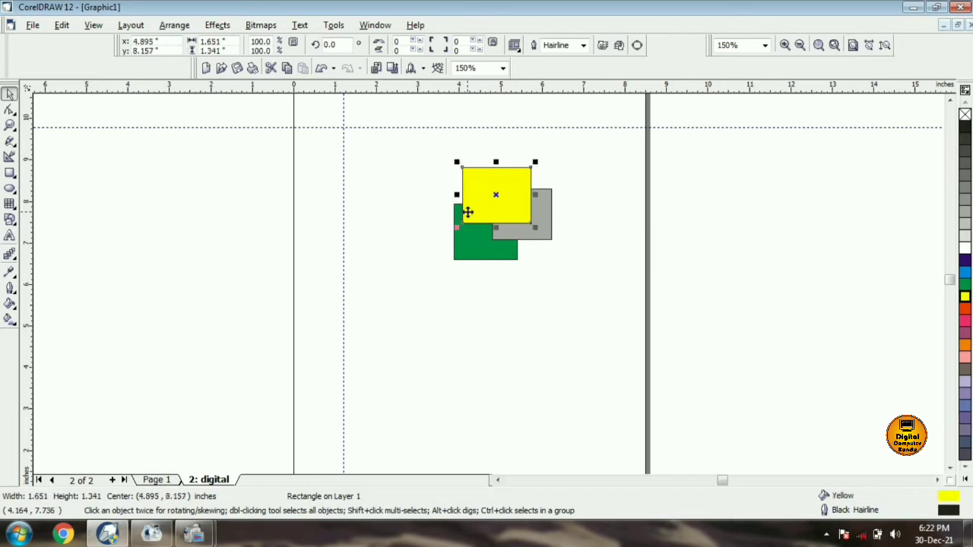
{"action": "left_click", "coordinate": [175, 25]}
{"action": "mouse_move", "coordinate": [311, 91]}
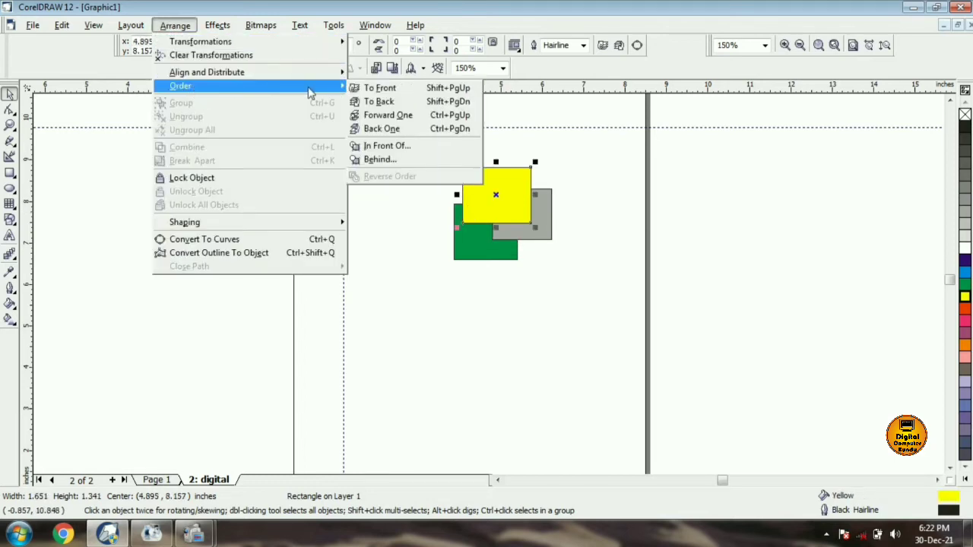
{"action": "left_click", "coordinate": [386, 161]}
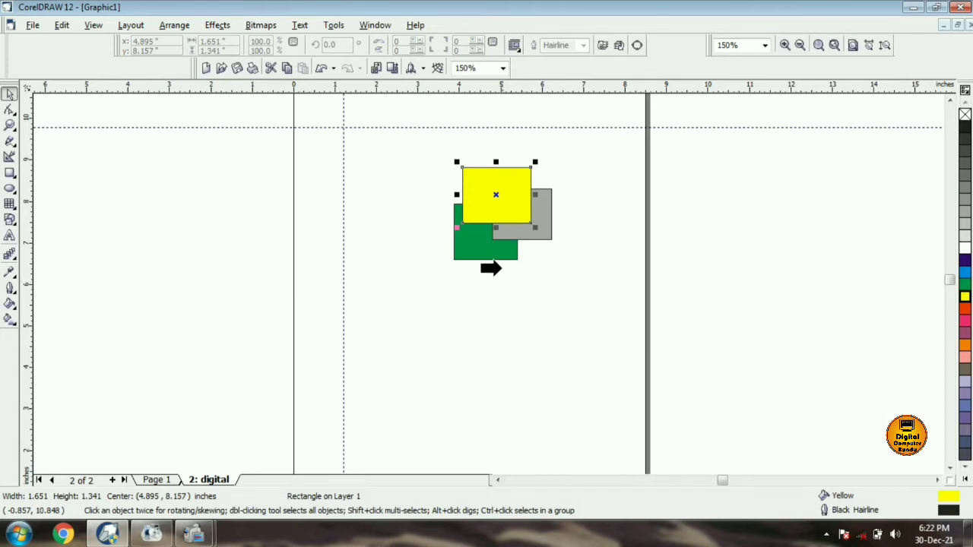
{"action": "left_click", "coordinate": [461, 253]}
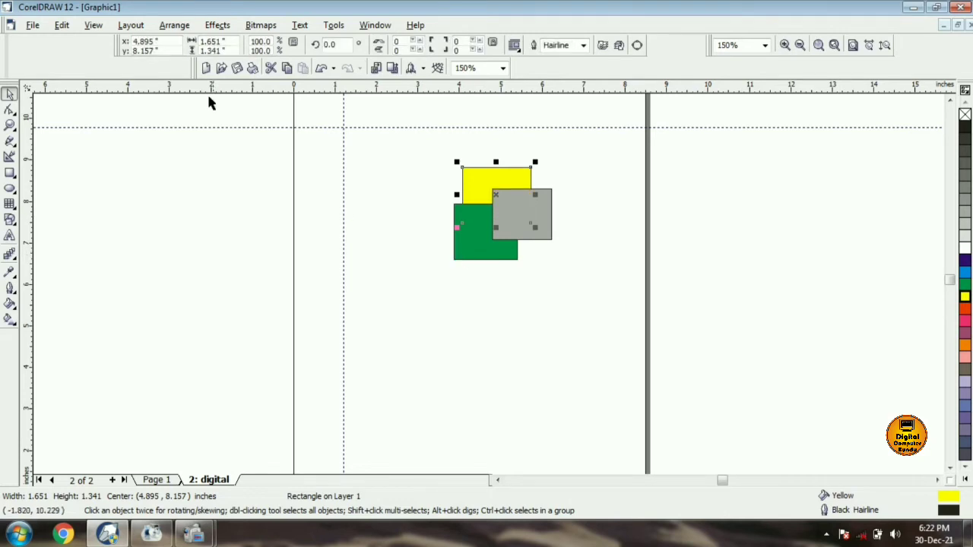
Place the yellow rectangle in front of the grey one with the In Front Of order command
{"action": "left_click", "coordinate": [165, 27]}
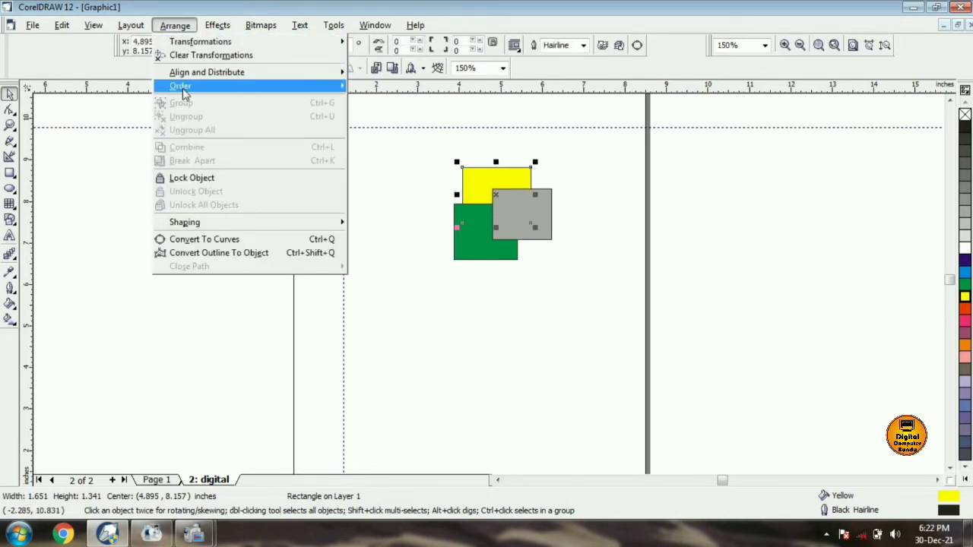
{"action": "mouse_move", "coordinate": [182, 88]}
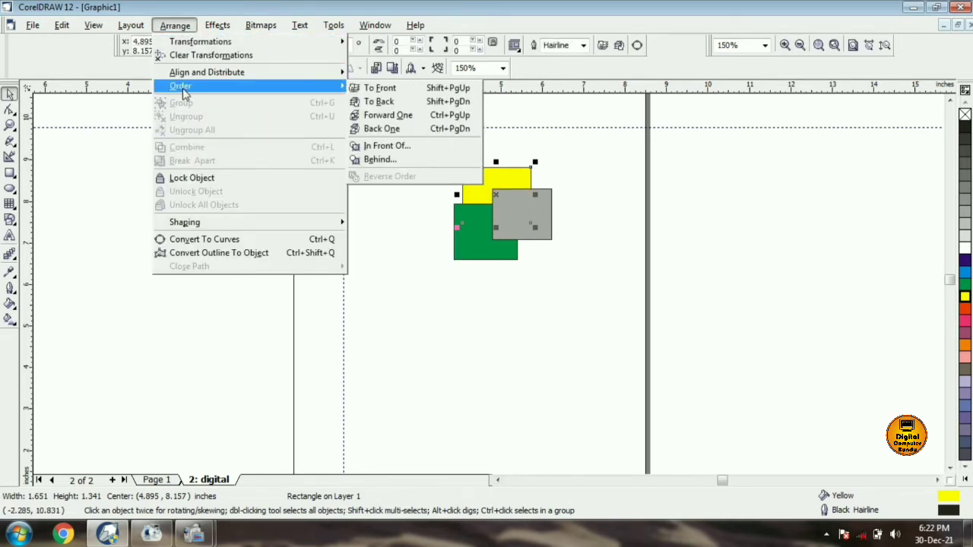
{"action": "left_click", "coordinate": [388, 145]}
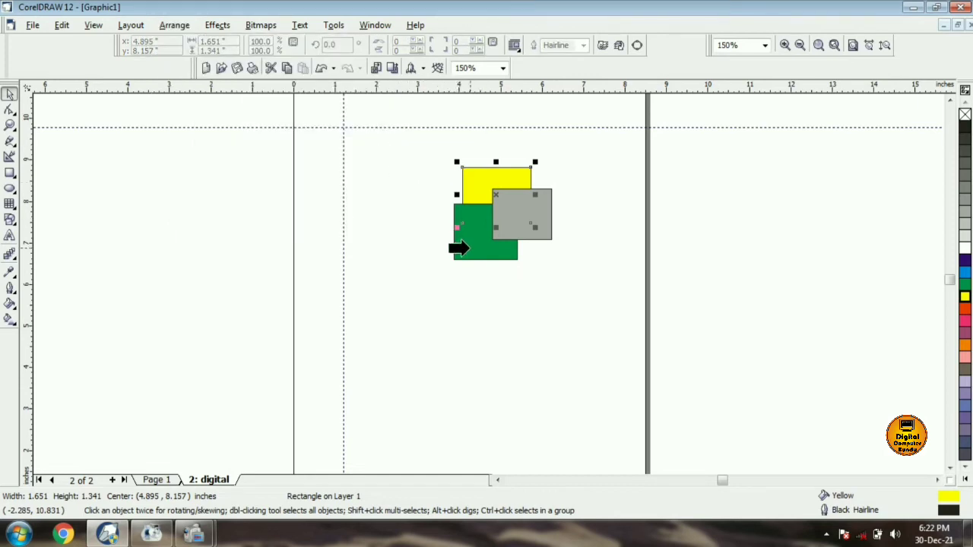
{"action": "left_click", "coordinate": [508, 237]}
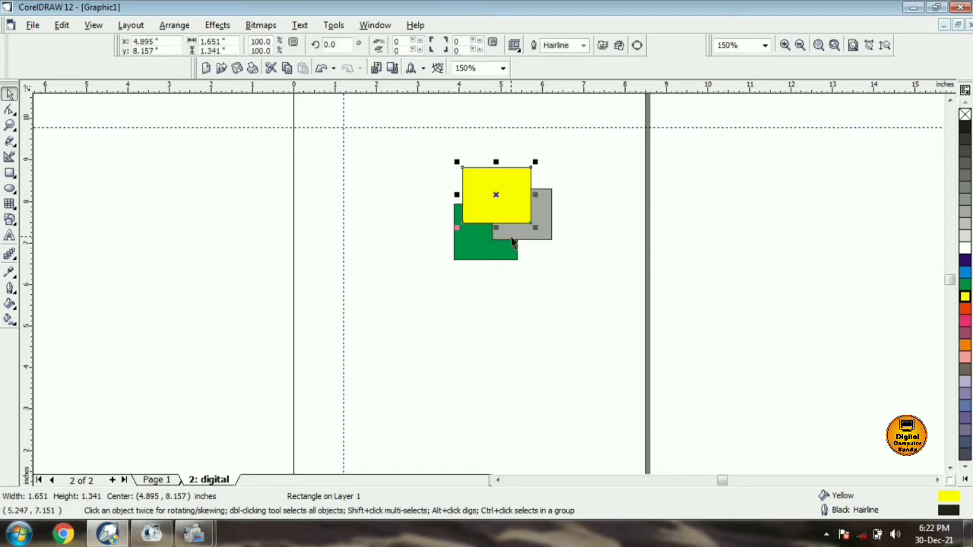
Group the yellow, green and grey rectangles, and clear the selection
{"action": "left_click_drag", "start_coordinate": [390, 146], "coordinate": [593, 304]}
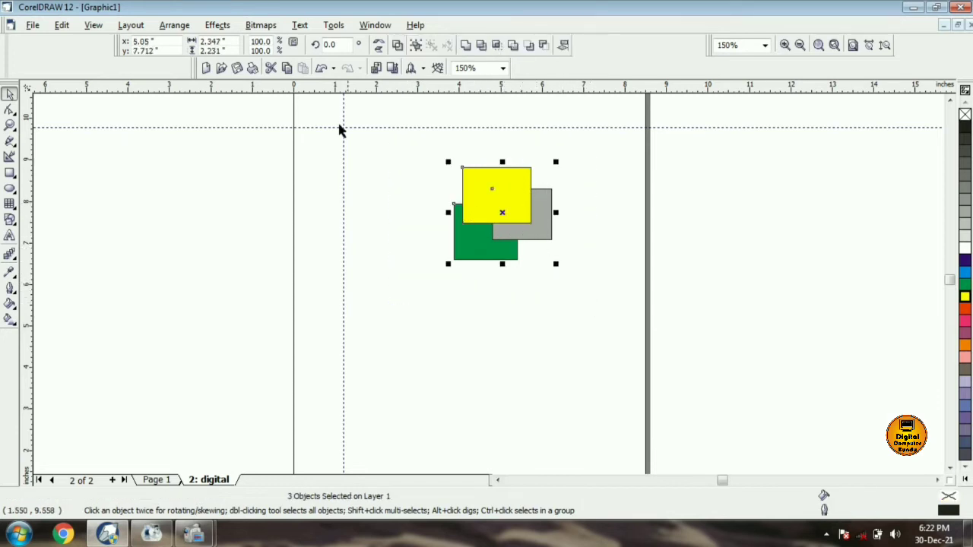
{"action": "left_click", "coordinate": [178, 26]}
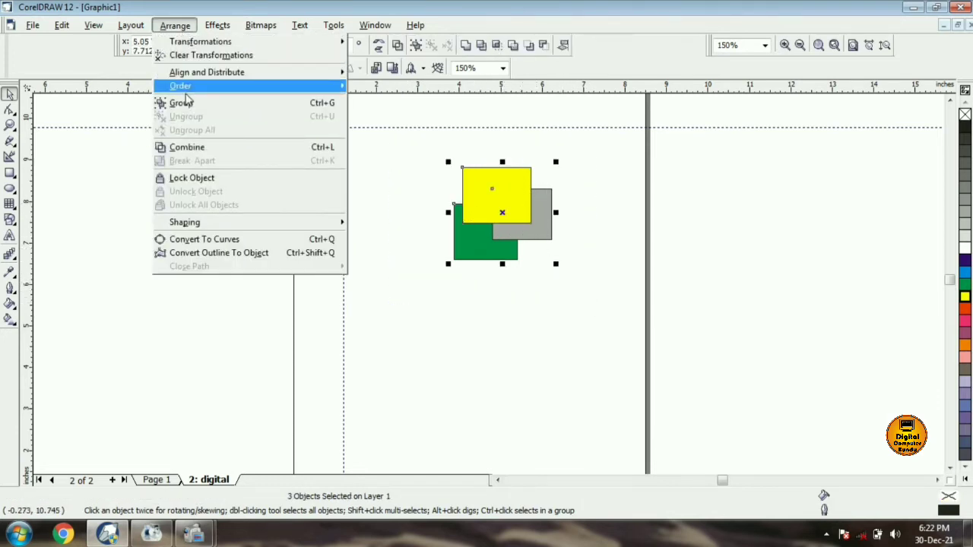
{"action": "left_click", "coordinate": [282, 110]}
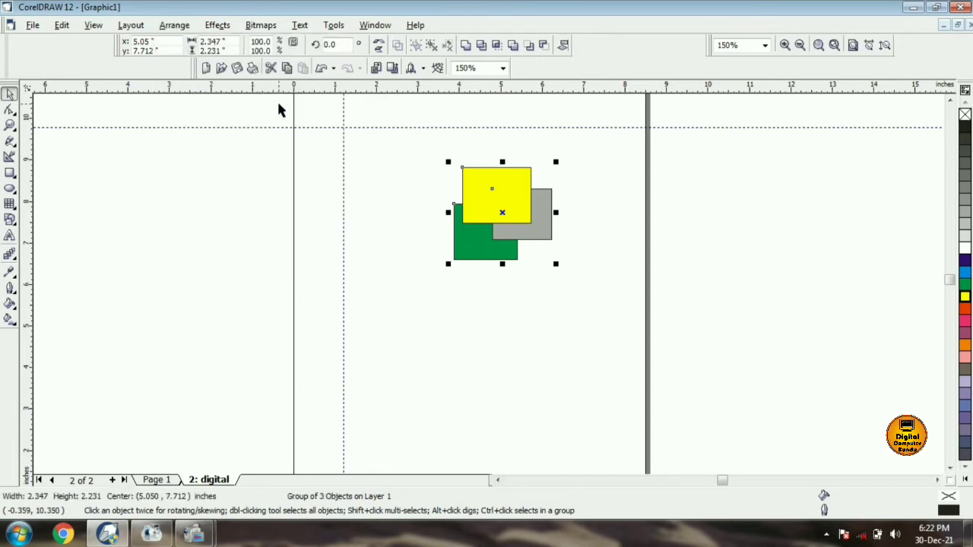
{"action": "left_click", "coordinate": [490, 308]}
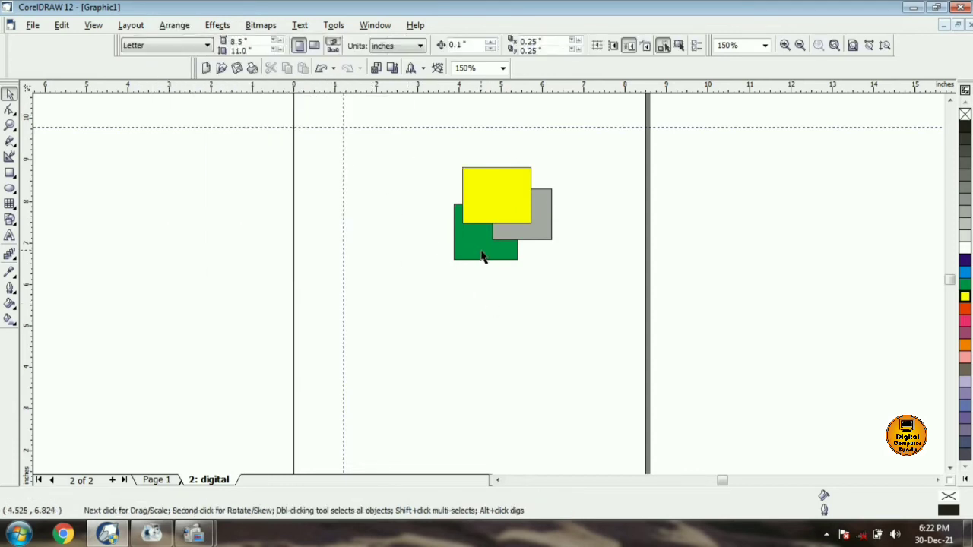
Move the group around the page several times by its different rectangles, leaving it centred at about 4.71, 6.99 inches
{"action": "left_click_drag", "start_coordinate": [468, 255], "coordinate": [355, 286]}
{"action": "left_click", "coordinate": [457, 298]}
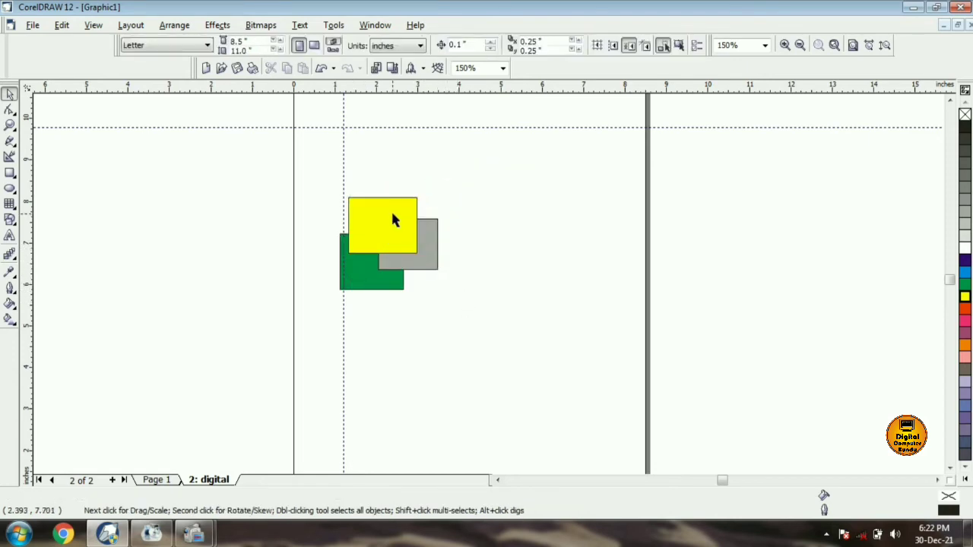
{"action": "left_click_drag", "start_coordinate": [393, 219], "coordinate": [490, 184]}
{"action": "left_click", "coordinate": [523, 269]}
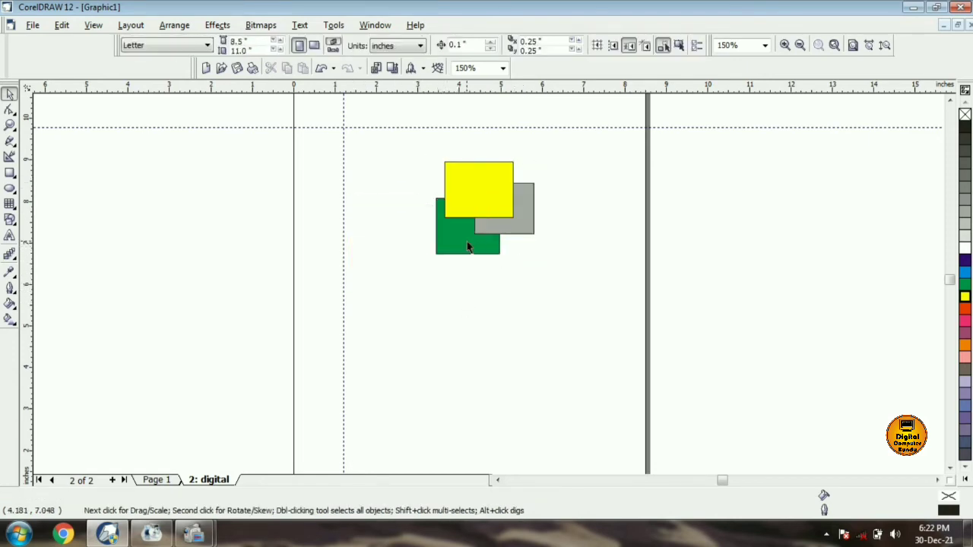
{"action": "left_click_drag", "start_coordinate": [467, 245], "coordinate": [408, 272]}
{"action": "left_click", "coordinate": [490, 304]}
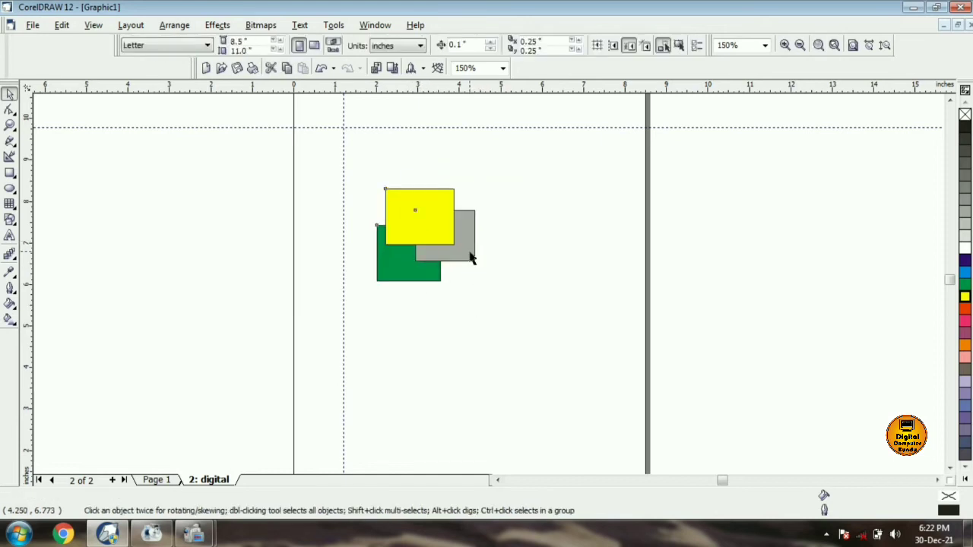
{"action": "left_click_drag", "start_coordinate": [470, 258], "coordinate": [534, 267]}
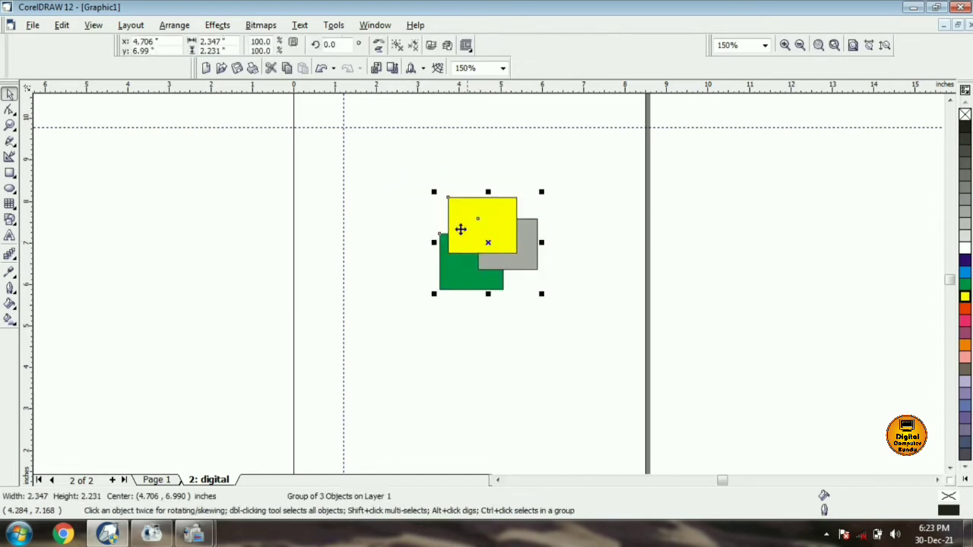
Ungroup the rectangles and move them individually: yellow upward, grey to the right, and green up so it partly lies beneath both
{"action": "left_click", "coordinate": [168, 27]}
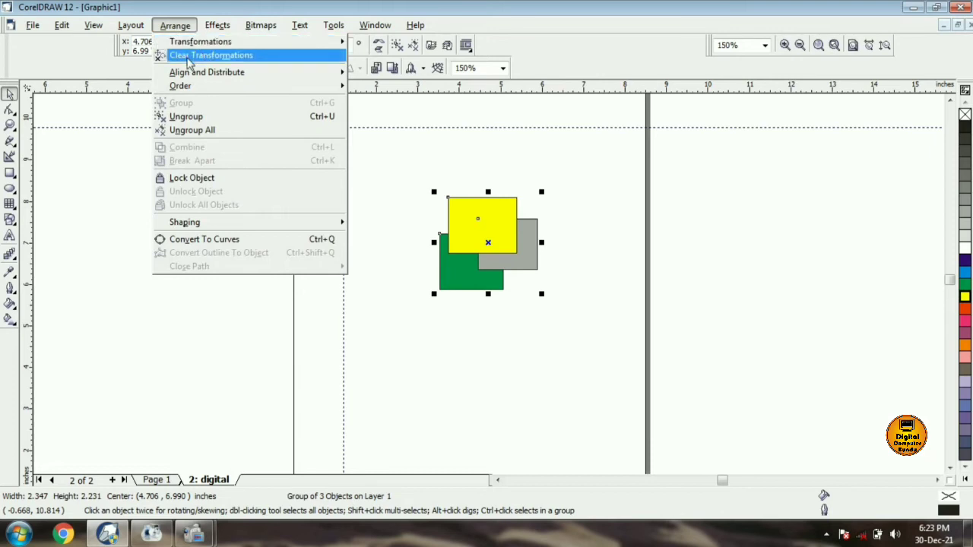
{"action": "left_click", "coordinate": [195, 120]}
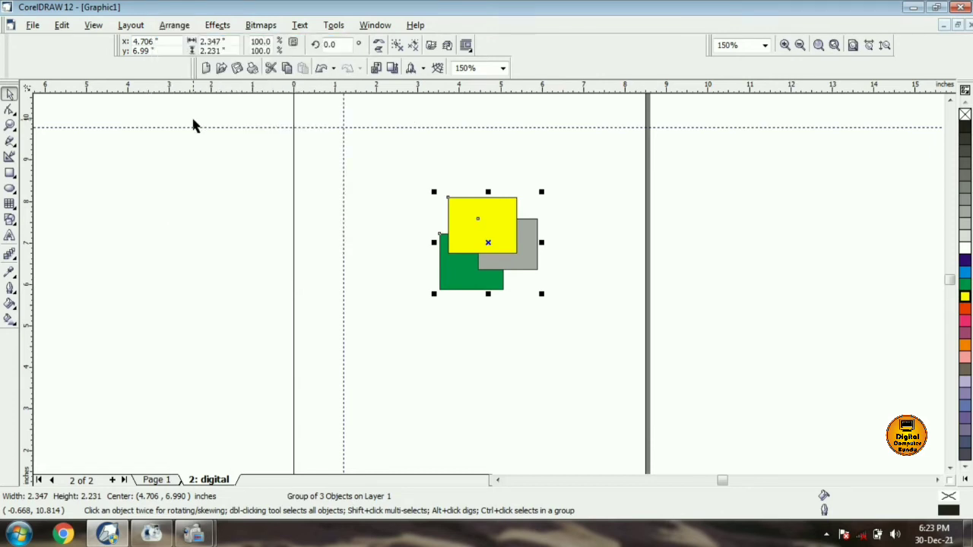
{"action": "left_click", "coordinate": [405, 190]}
{"action": "left_click_drag", "start_coordinate": [470, 216], "coordinate": [481, 175]}
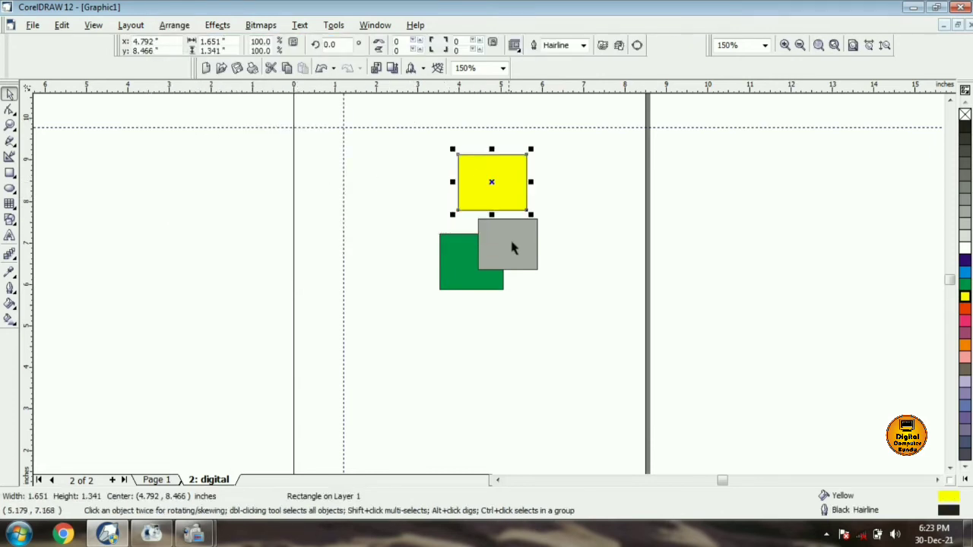
{"action": "left_click_drag", "start_coordinate": [515, 248], "coordinate": [553, 235]}
{"action": "left_click_drag", "start_coordinate": [479, 270], "coordinate": [517, 217]}
Lock all three rectangles in place with Lock Object, and clear the selection
{"action": "left_click_drag", "start_coordinate": [419, 144], "coordinate": [587, 299]}
{"action": "left_click", "coordinate": [173, 29]}
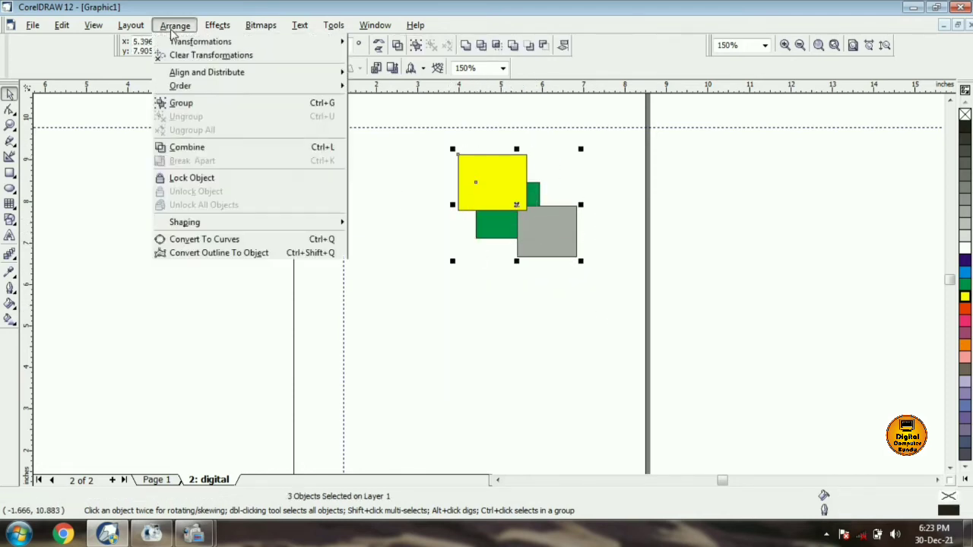
{"action": "left_click", "coordinate": [190, 179]}
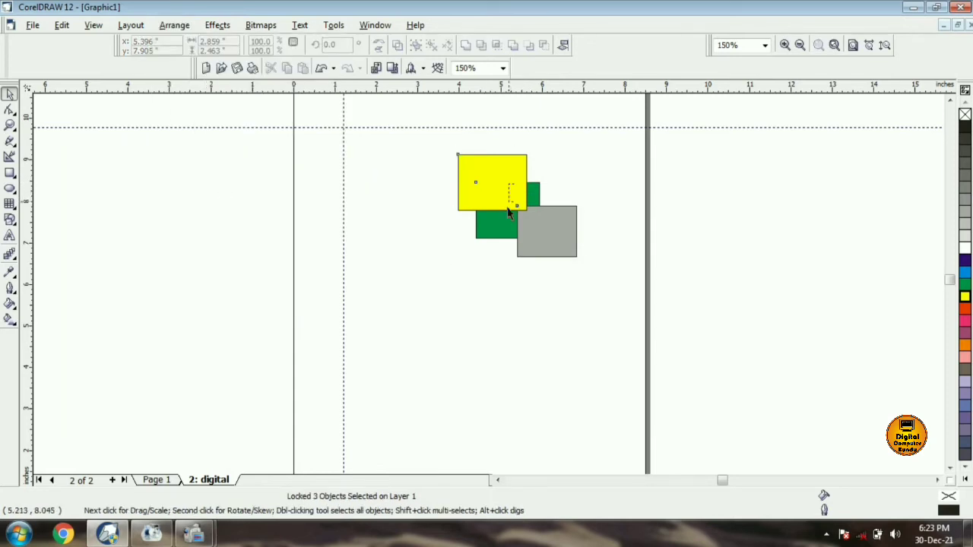
{"action": "key", "text": "Escape"}
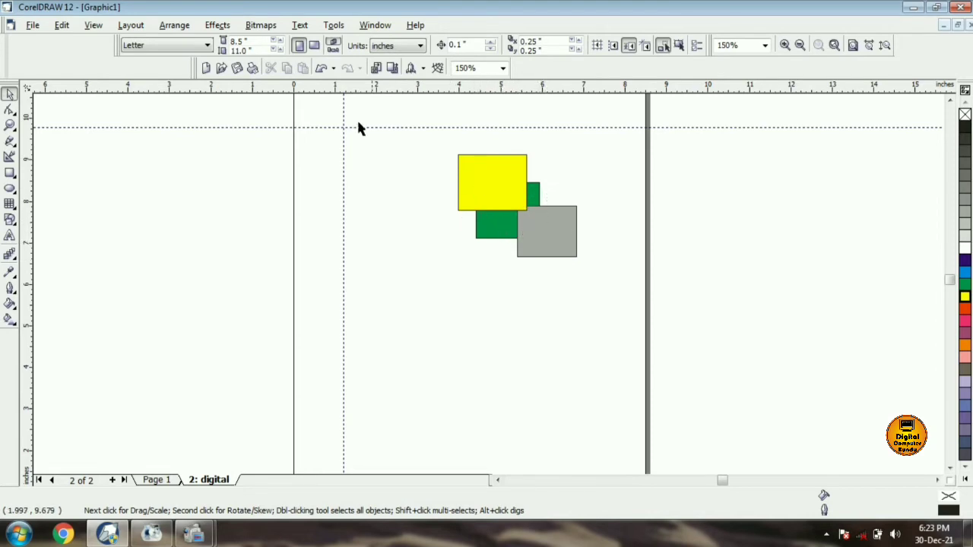
Unlock all objects and move the rectangles individually down and left so the yellow one overlaps the green and grey ones
{"action": "left_click", "coordinate": [174, 27]}
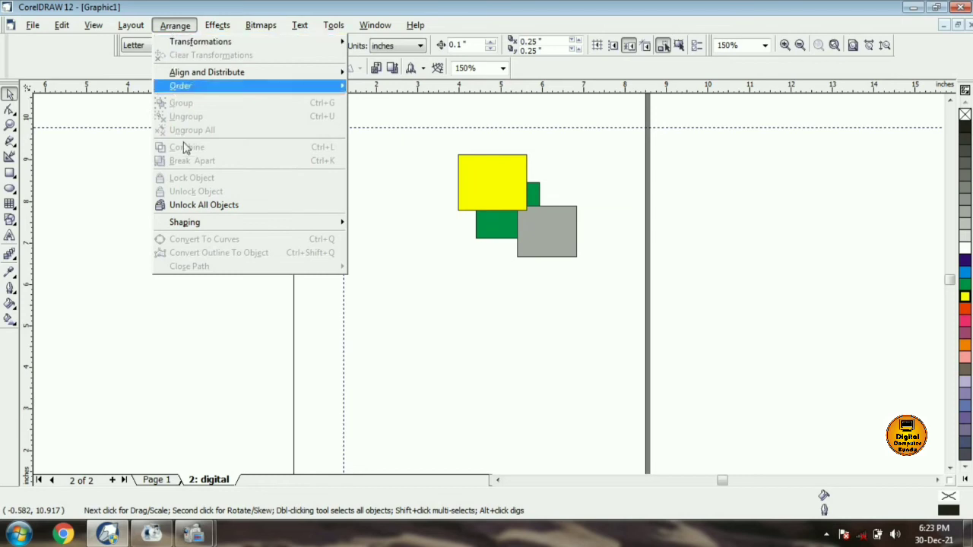
{"action": "left_click", "coordinate": [204, 205]}
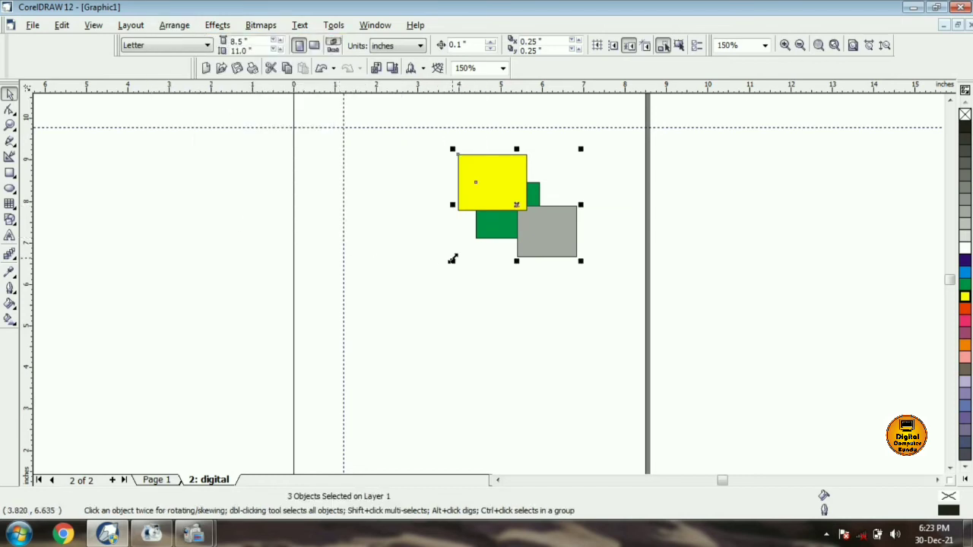
{"action": "left_click", "coordinate": [429, 262]}
{"action": "left_click_drag", "start_coordinate": [475, 182], "coordinate": [427, 232]}
{"action": "left_click", "coordinate": [499, 187]}
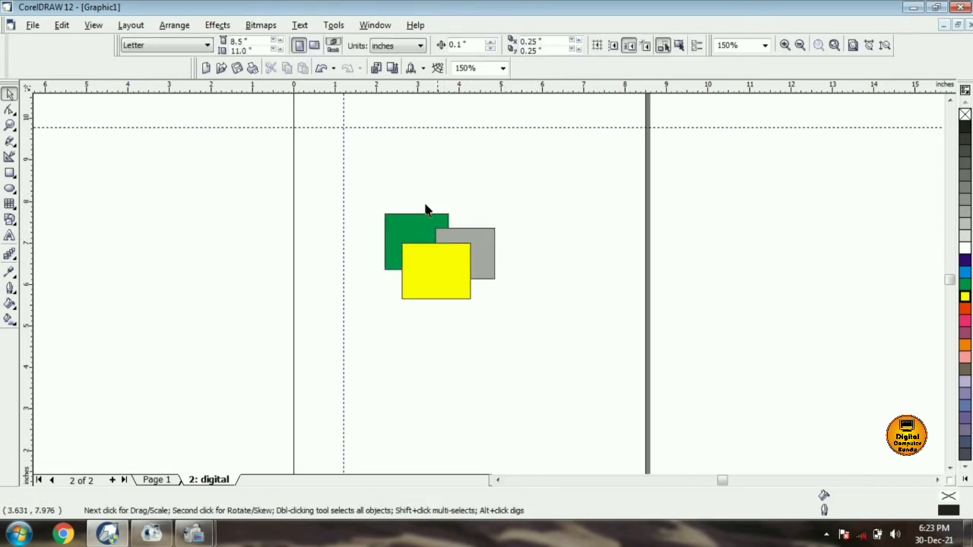
Delete all three rectangles from the page
{"action": "left_click_drag", "start_coordinate": [369, 206], "coordinate": [535, 334]}
{"action": "key", "text": "Delete"}
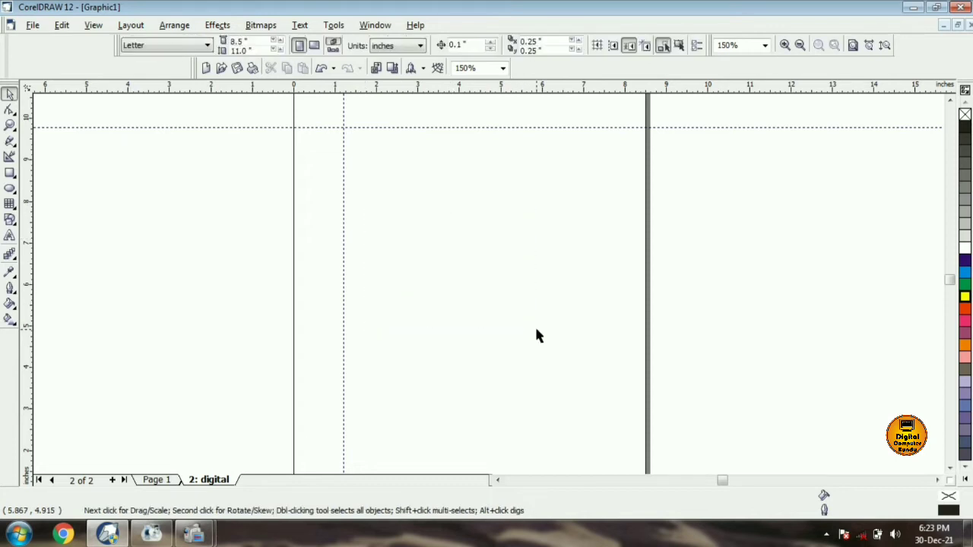
Draw a circle about 1.98 in wide and make a rotated copy of it around a pivot just below the circle
{"action": "left_click", "coordinate": [9, 188]}
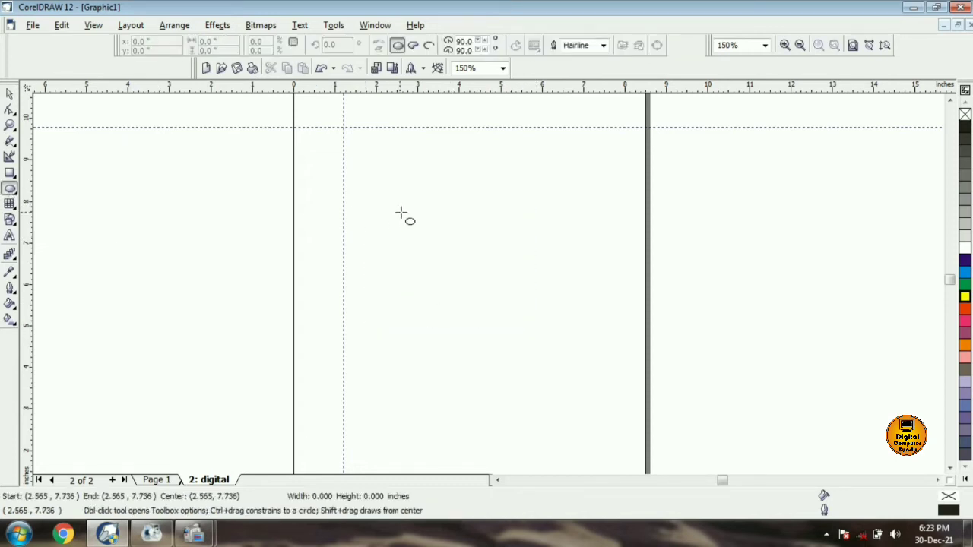
{"action": "left_click_drag", "start_coordinate": [401, 213], "coordinate": [482, 297]}
{"action": "left_click", "coordinate": [10, 95]}
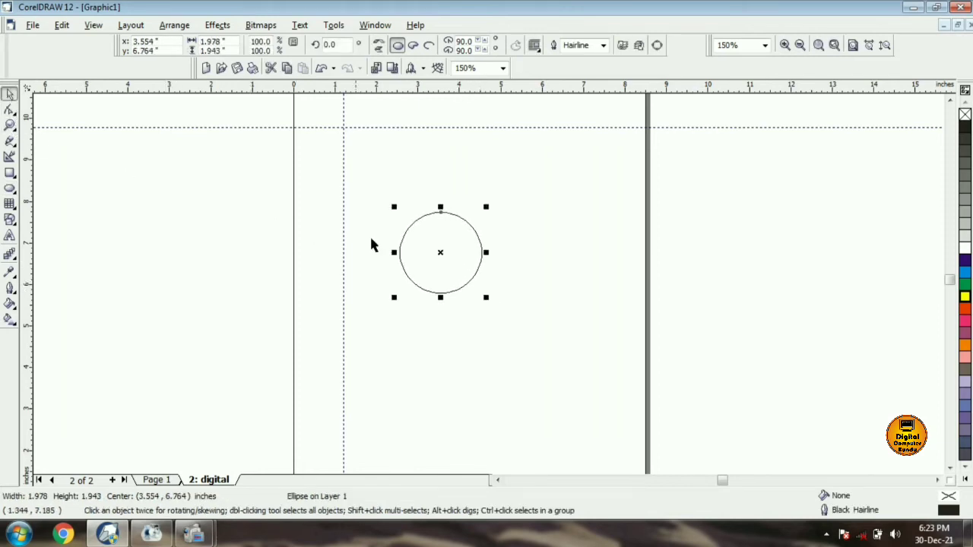
{"action": "left_click", "coordinate": [441, 248]}
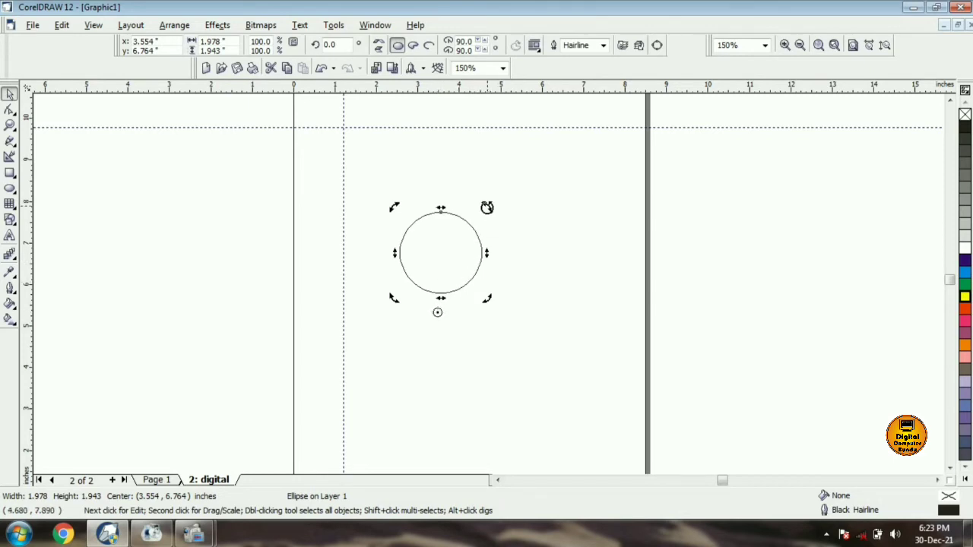
{"action": "left_click_drag", "start_coordinate": [487, 207], "coordinate": [521, 234]}
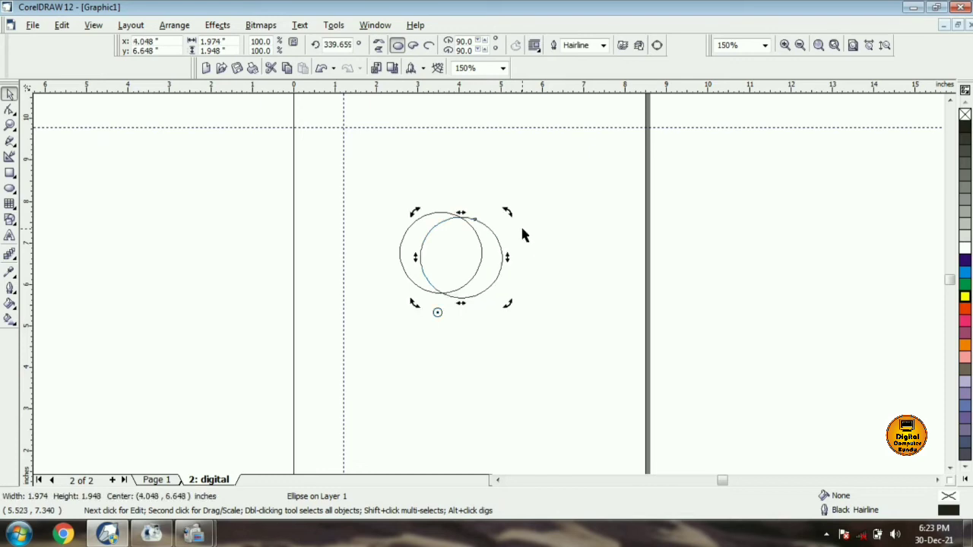
Repeat the rotated duplication until the overlapping circles form a complete ring
{"action": "key", "text": "ctrl+r"}
{"action": "key", "text": "ctrl+r"}
{"action": "key", "text": "ctrl+r"}
{"action": "key", "text": "ctrl+r"}
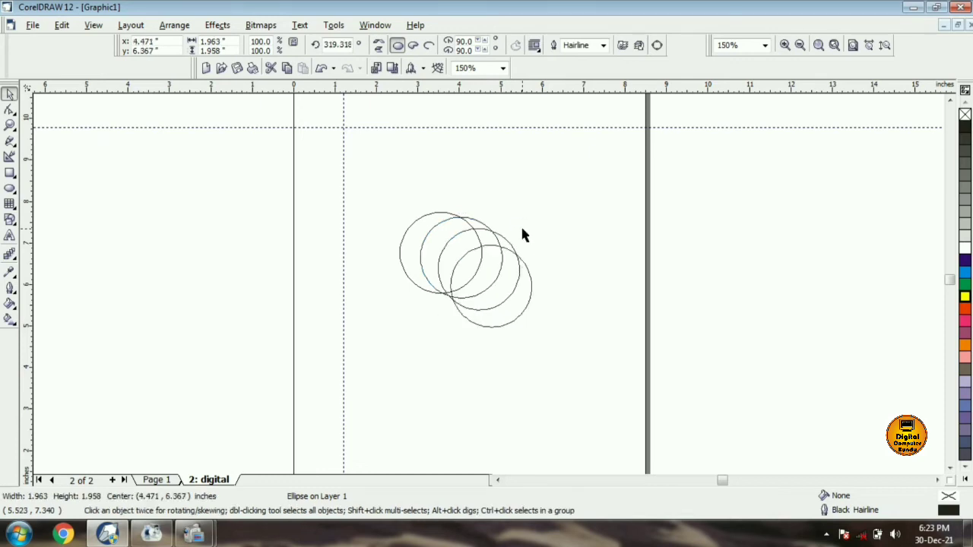
{"action": "key", "text": "ctrl+r"}
{"action": "key", "text": "ctrl+r"}
{"action": "key", "text": "ctrl+r"}
{"action": "key", "text": "ctrl+r"}
{"action": "key", "text": "ctrl+r"}
{"action": "key", "text": "ctrl+r"}
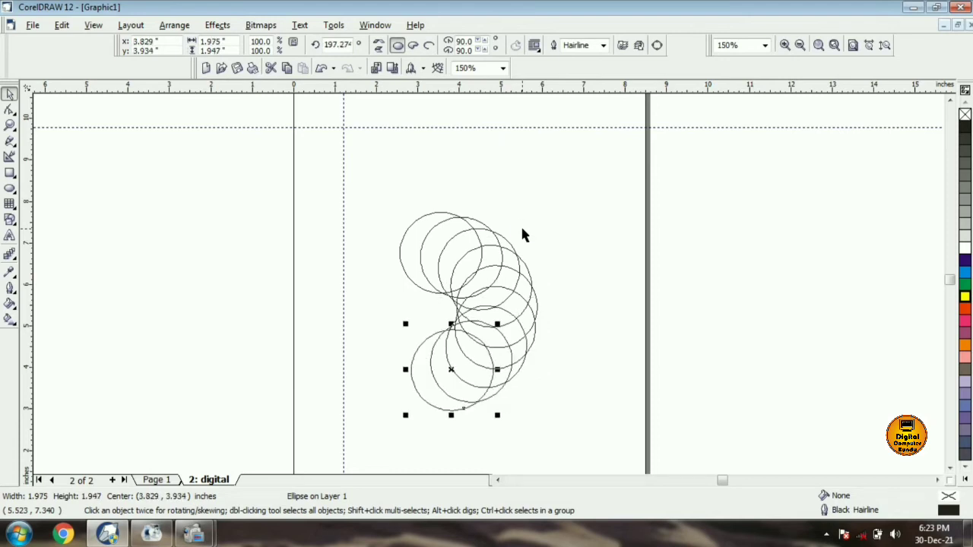
{"action": "key", "text": "ctrl+r"}
{"action": "key", "text": "ctrl+r"}
{"action": "key", "text": "ctrl+r"}
{"action": "key", "text": "ctrl+r"}
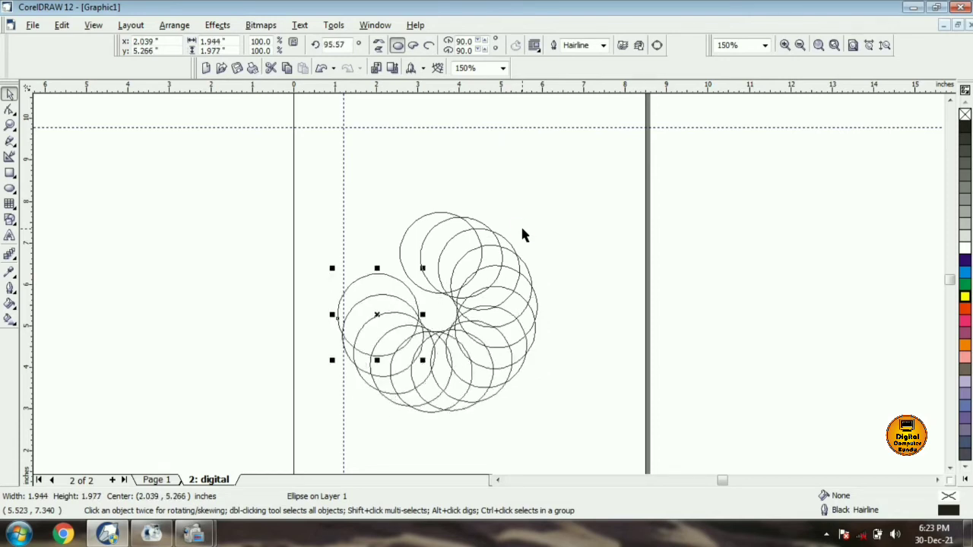
{"action": "key", "text": "ctrl+r"}
{"action": "key", "text": "ctrl+r"}
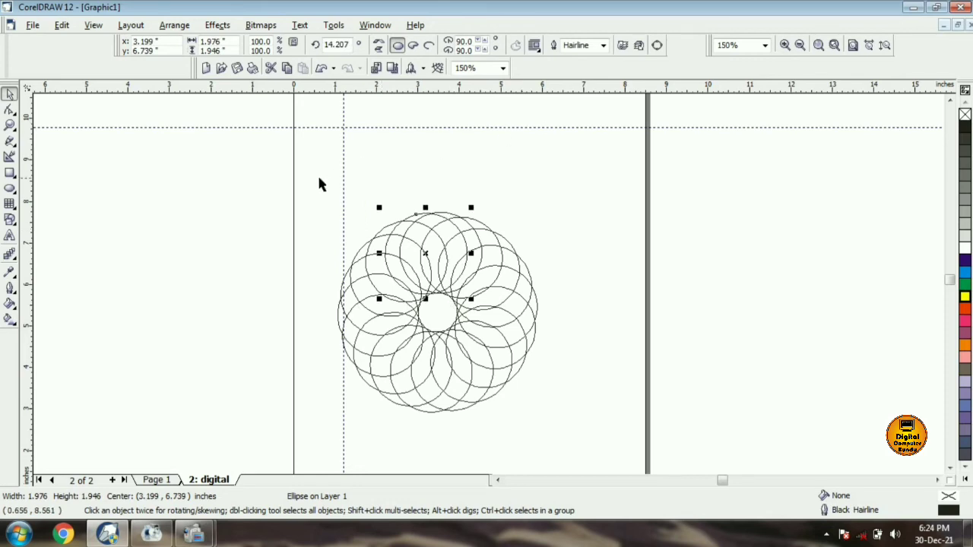
Fill all circles of the ring with yellow
{"action": "left_click_drag", "start_coordinate": [310, 177], "coordinate": [607, 429]}
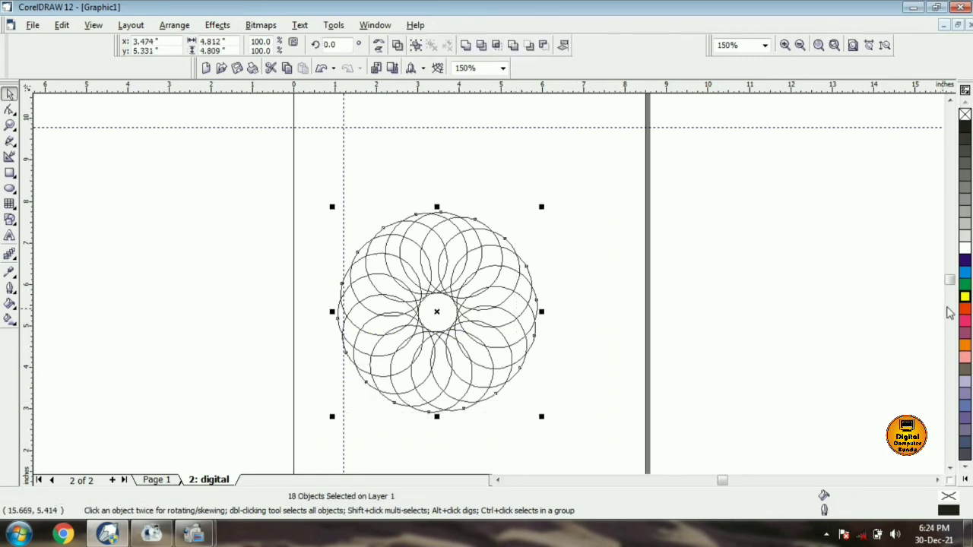
{"action": "left_click", "coordinate": [965, 298]}
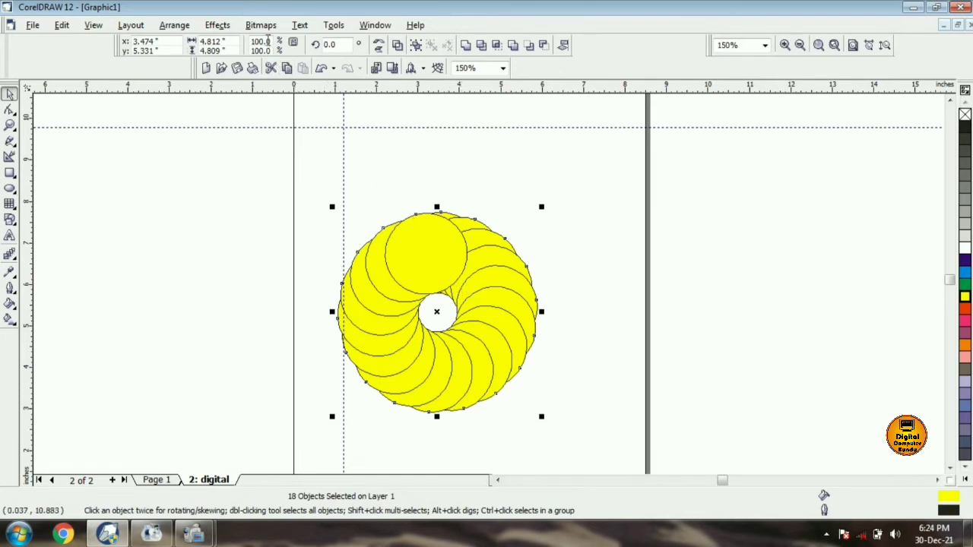
Combine the yellow circles into one curve, move it up and to the right, and clear the selection
{"action": "left_click", "coordinate": [174, 25]}
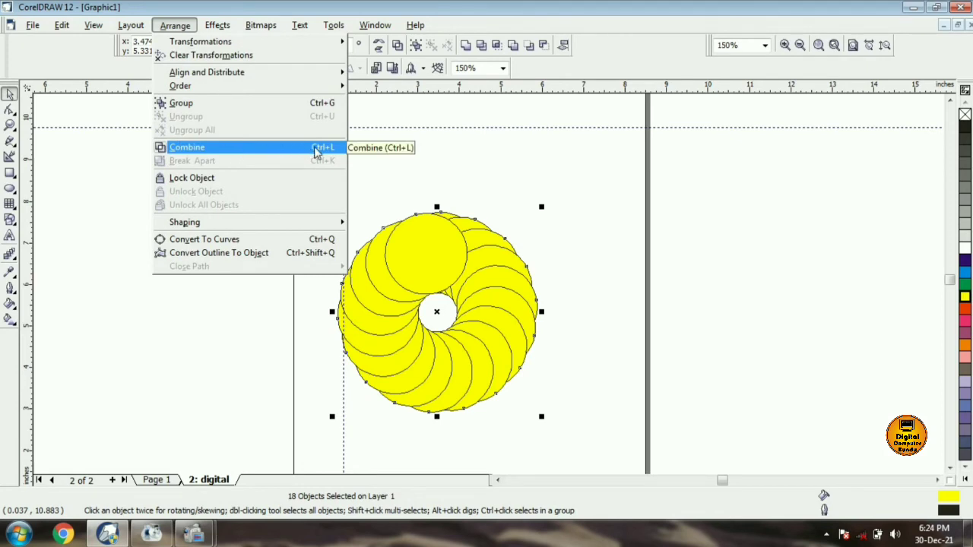
{"action": "left_click", "coordinate": [316, 153]}
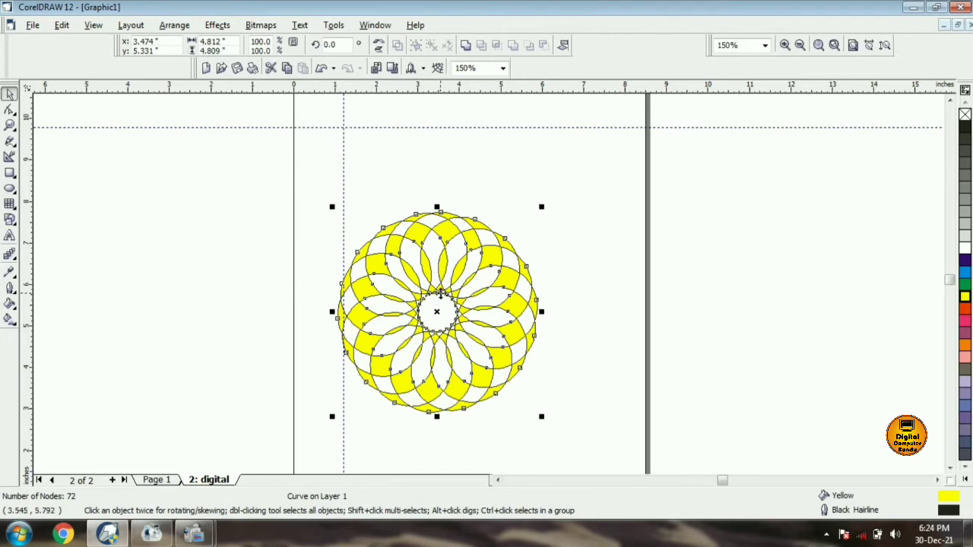
{"action": "left_click_drag", "start_coordinate": [441, 294], "coordinate": [476, 220]}
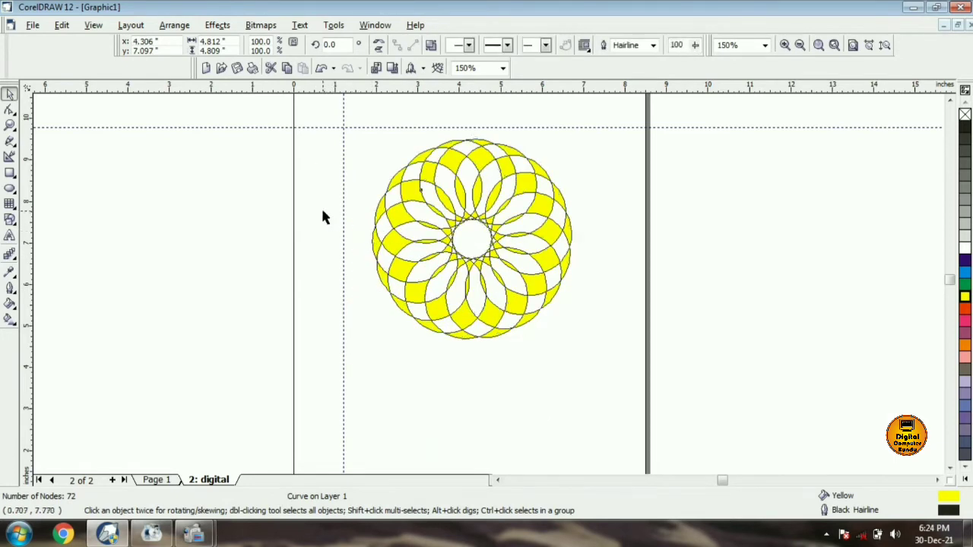
{"action": "left_click", "coordinate": [322, 214]}
{"action": "left_click", "coordinate": [174, 25]}
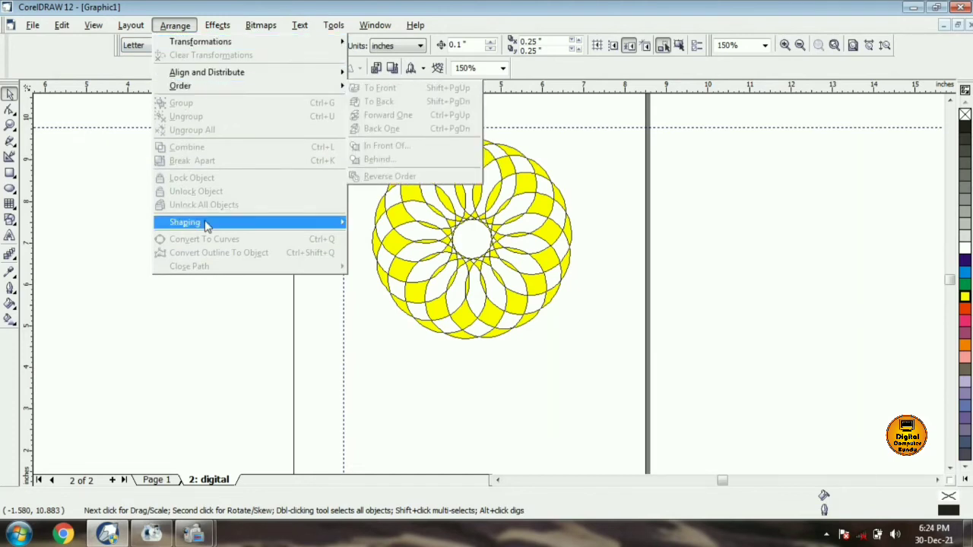
{"action": "mouse_move", "coordinate": [210, 227]}
{"action": "left_click", "coordinate": [425, 358]}
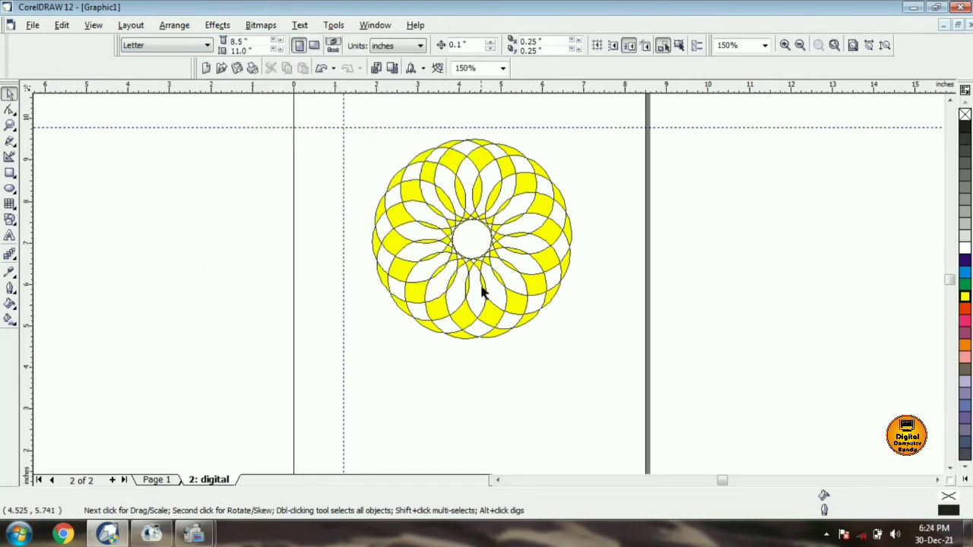
Delete the combined yellow ring from the page
{"action": "left_click", "coordinate": [488, 315]}
{"action": "key", "text": "Delete"}
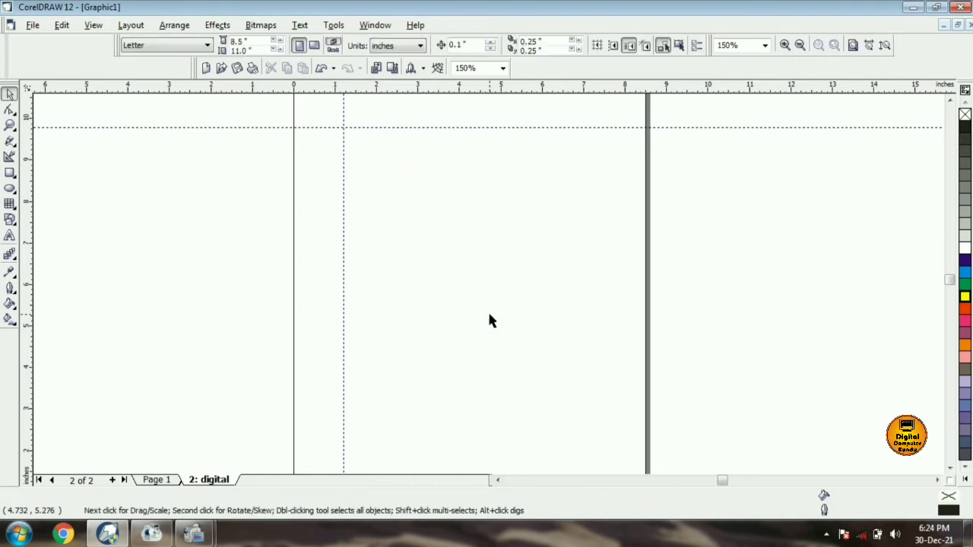
Draw two overlapping rectangles, about 1.98 × 1.55 in and 1.91 × 1.57 in, and fill both with 20% Black
{"action": "left_click", "coordinate": [10, 172]}
{"action": "left_click_drag", "start_coordinate": [365, 181], "coordinate": [448, 246]}
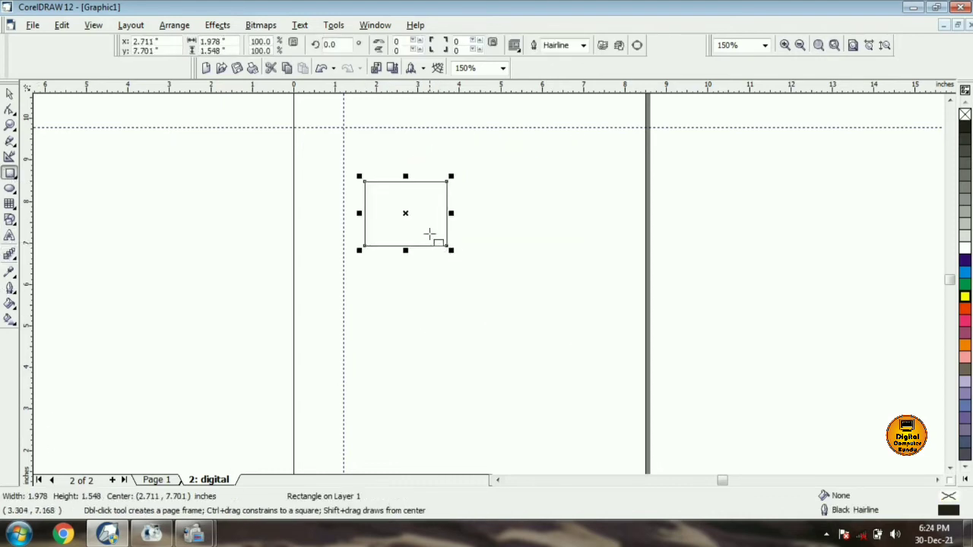
{"action": "left_click", "coordinate": [965, 226]}
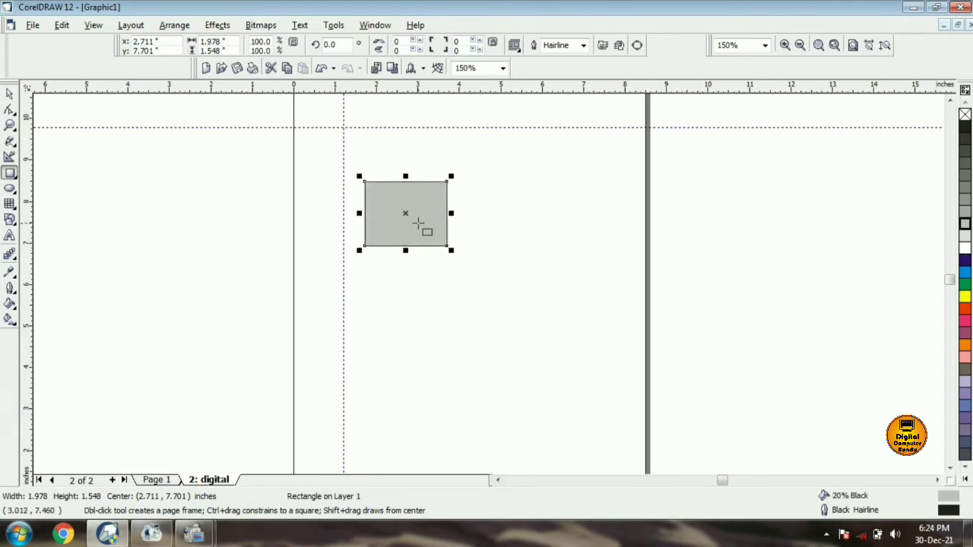
{"action": "left_click_drag", "start_coordinate": [415, 219], "coordinate": [493, 284]}
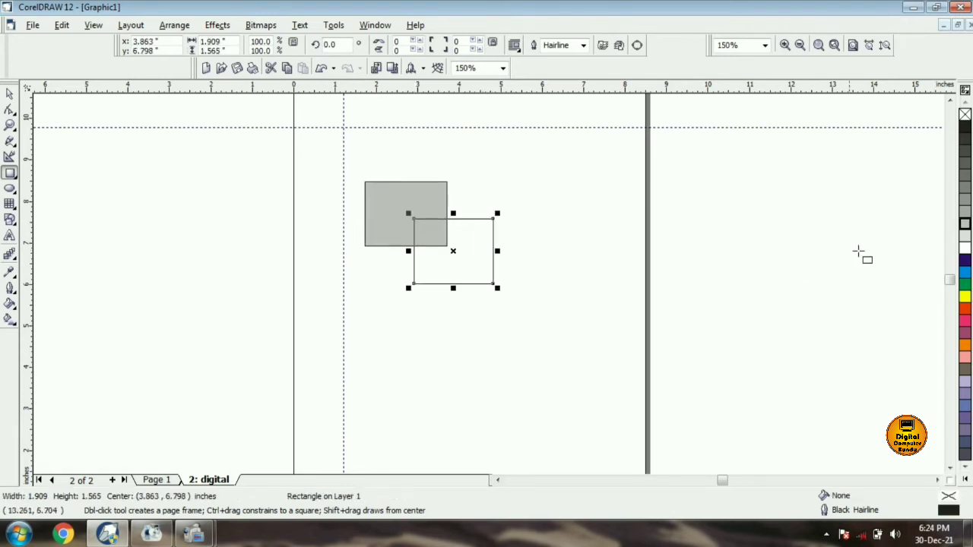
{"action": "left_click", "coordinate": [966, 226]}
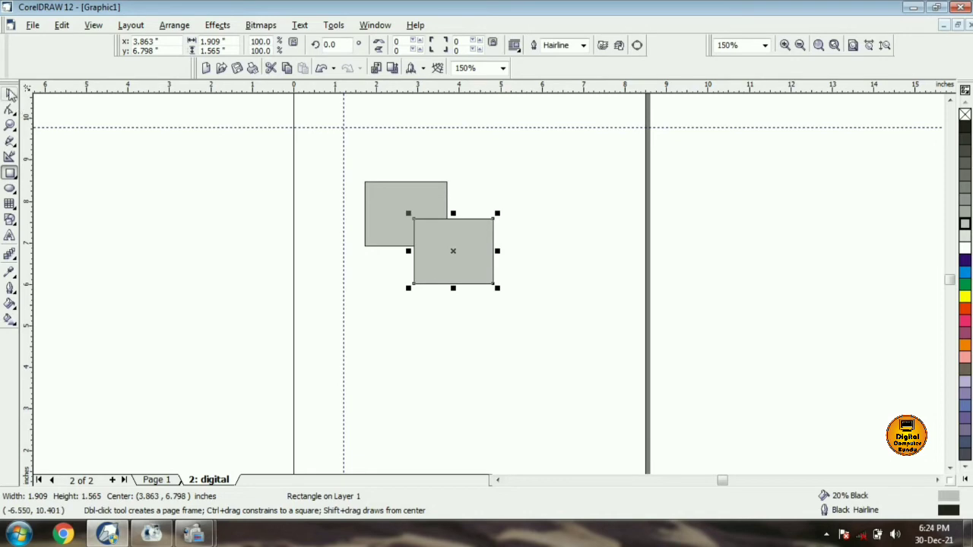
Duplicate the overlapping rectangle pair to lay out five pairs, three in a left column and two in a right column
{"action": "key", "text": "space"}
{"action": "left_click_drag", "start_coordinate": [322, 156], "coordinate": [532, 313]}
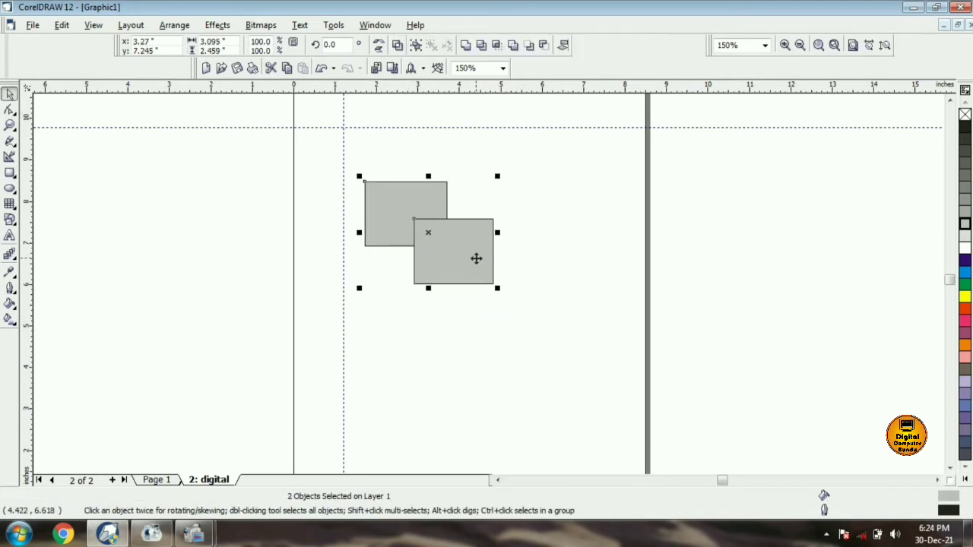
{"action": "left_click_drag", "start_coordinate": [476, 259], "coordinate": [420, 430]}
{"action": "left_click_drag", "start_coordinate": [419, 429], "coordinate": [575, 205]}
{"action": "left_click_drag", "start_coordinate": [576, 205], "coordinate": [573, 317]}
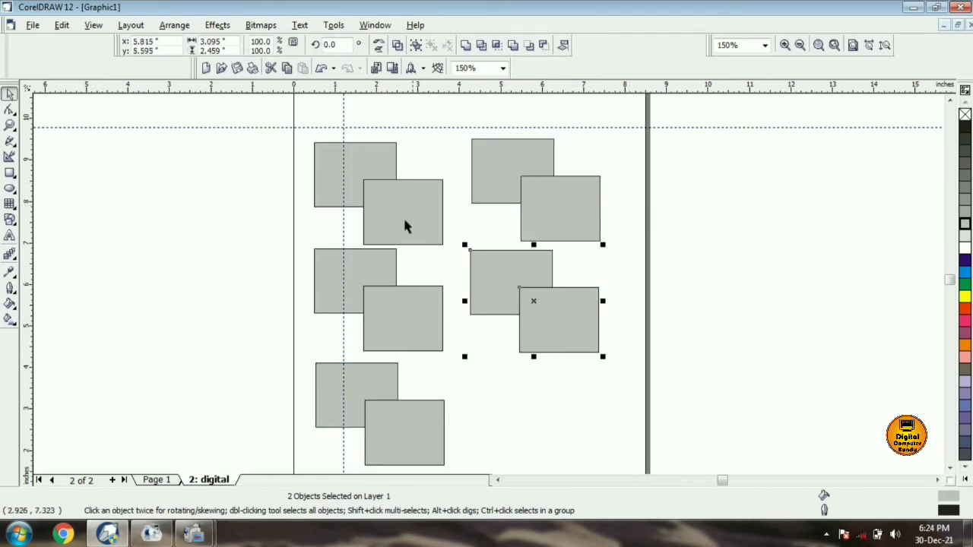
Weld the top pair of rectangles in the left column and shift the welded shape slightly
{"action": "left_click_drag", "start_coordinate": [263, 109], "coordinate": [460, 268]}
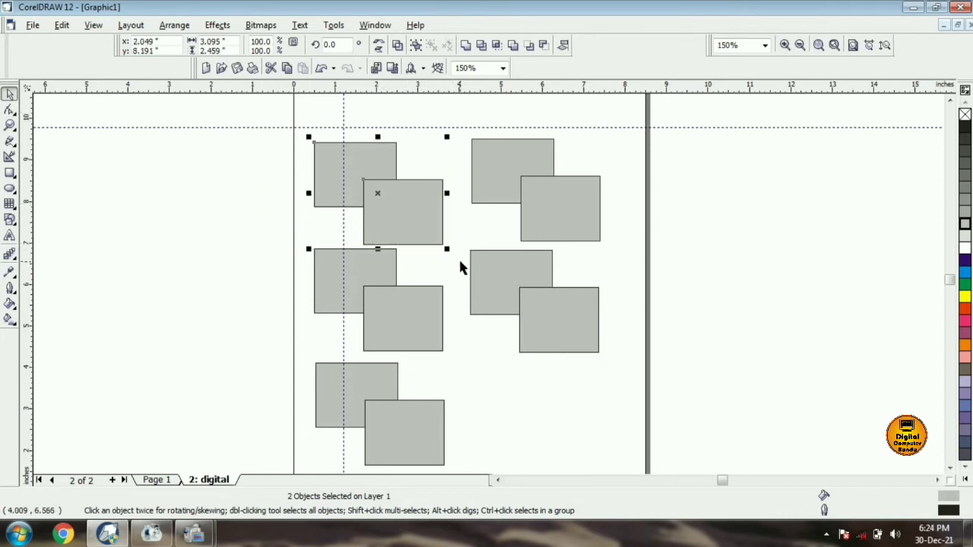
{"action": "left_click", "coordinate": [175, 25]}
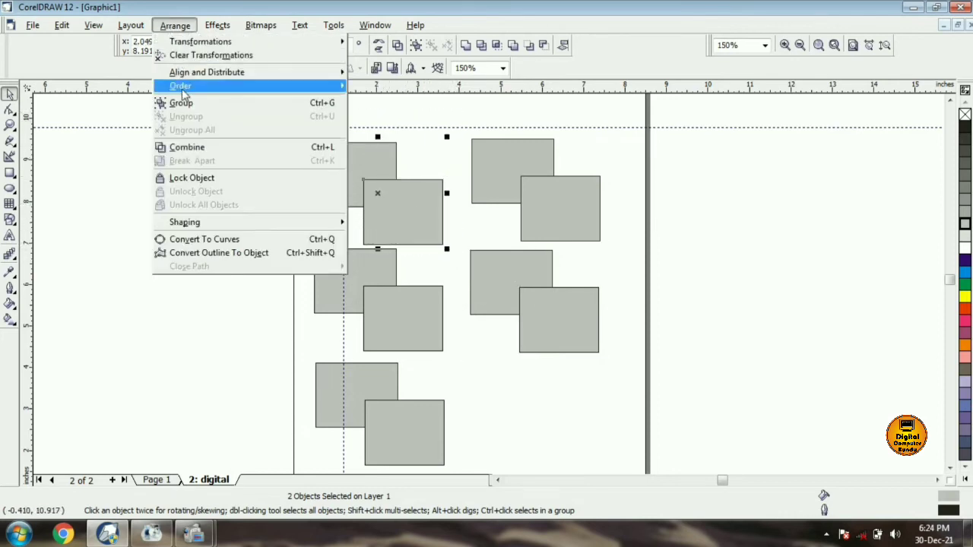
{"action": "mouse_move", "coordinate": [194, 223]}
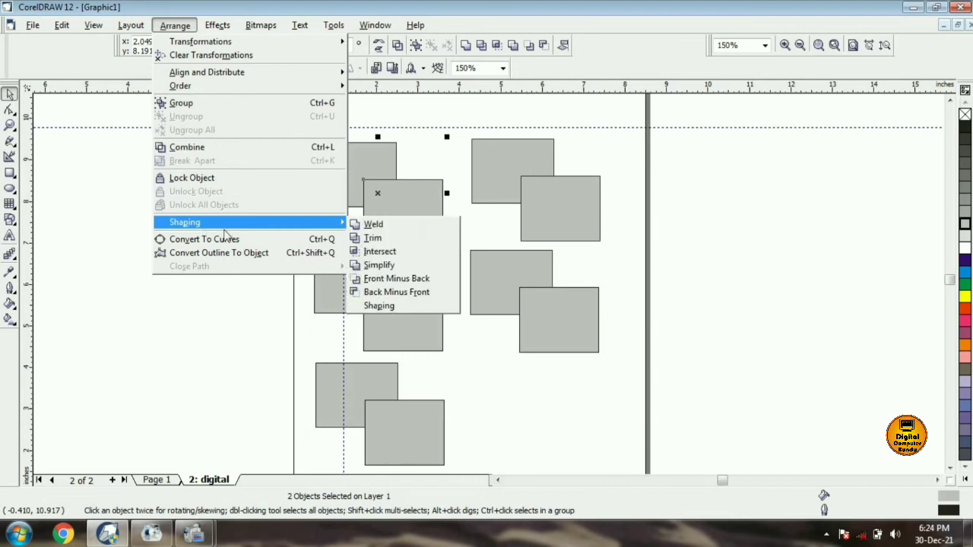
{"action": "left_click", "coordinate": [381, 230]}
{"action": "left_click_drag", "start_coordinate": [386, 221], "coordinate": [407, 212]}
Trim the top pair in the right column and move the notched rear piece up and left, away from the front rectangle
{"action": "left_click_drag", "start_coordinate": [443, 108], "coordinate": [628, 257]}
{"action": "left_click", "coordinate": [174, 25]}
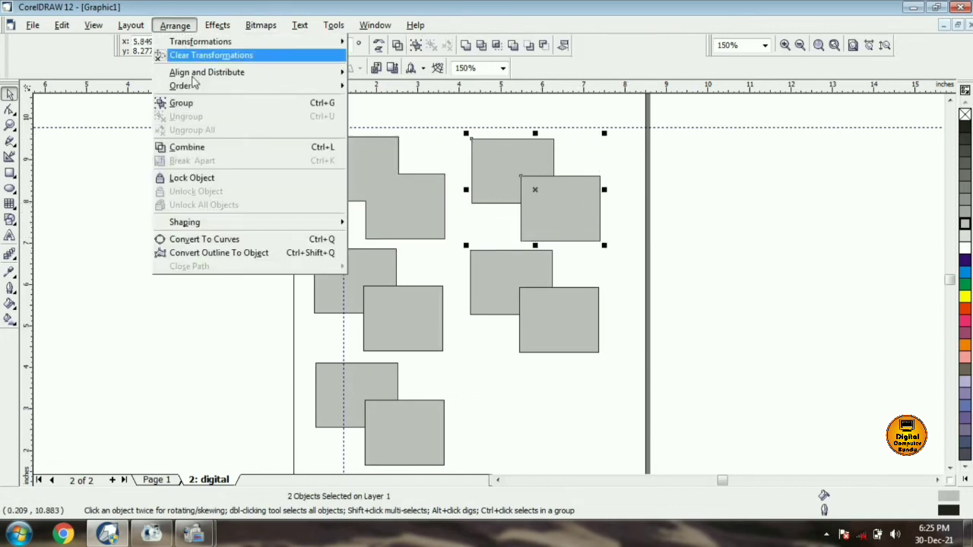
{"action": "mouse_move", "coordinate": [204, 223]}
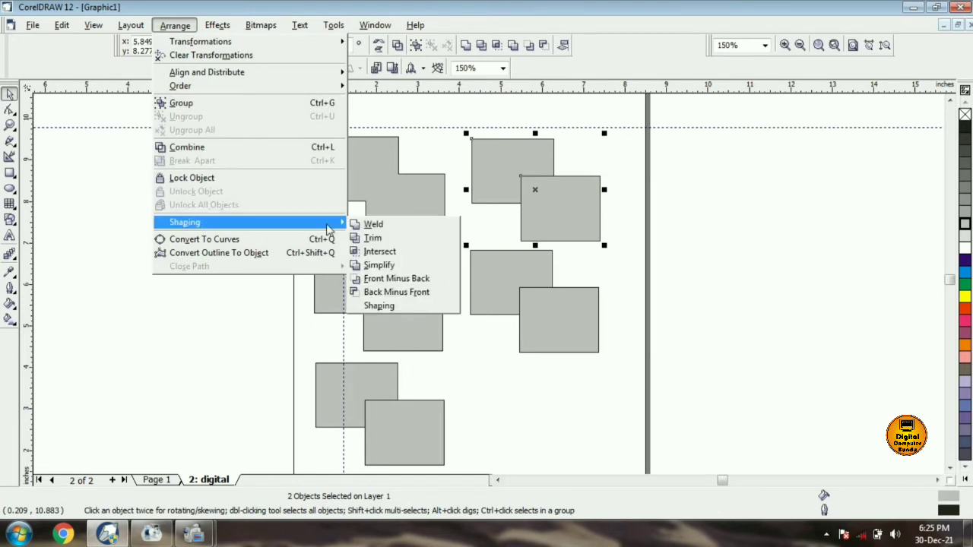
{"action": "left_click", "coordinate": [365, 240]}
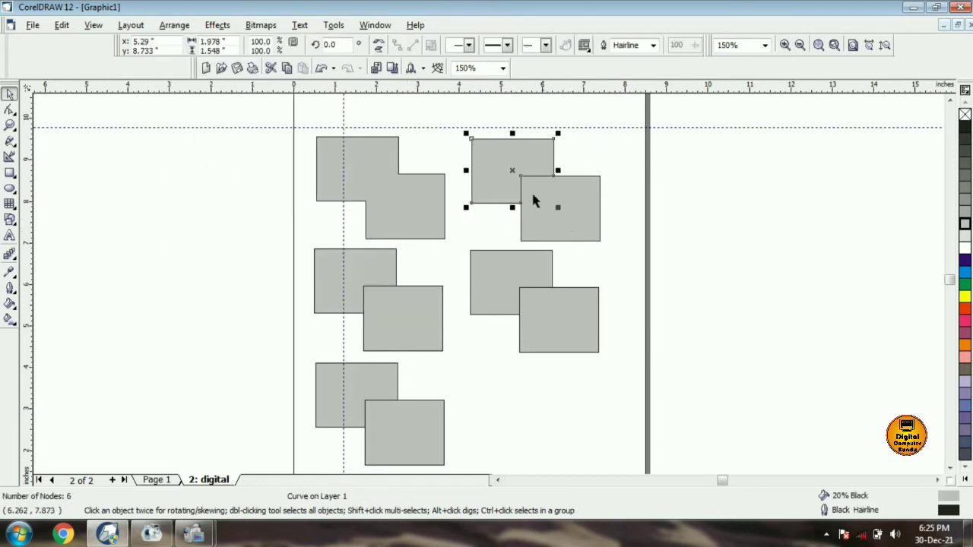
{"action": "mouse_move", "coordinate": [493, 165]}
{"action": "left_mouse_down"}
{"action": "mouse_move", "coordinate": [489, 150]}
{"action": "mouse_move", "coordinate": [495, 162]}
{"action": "left_mouse_up"}
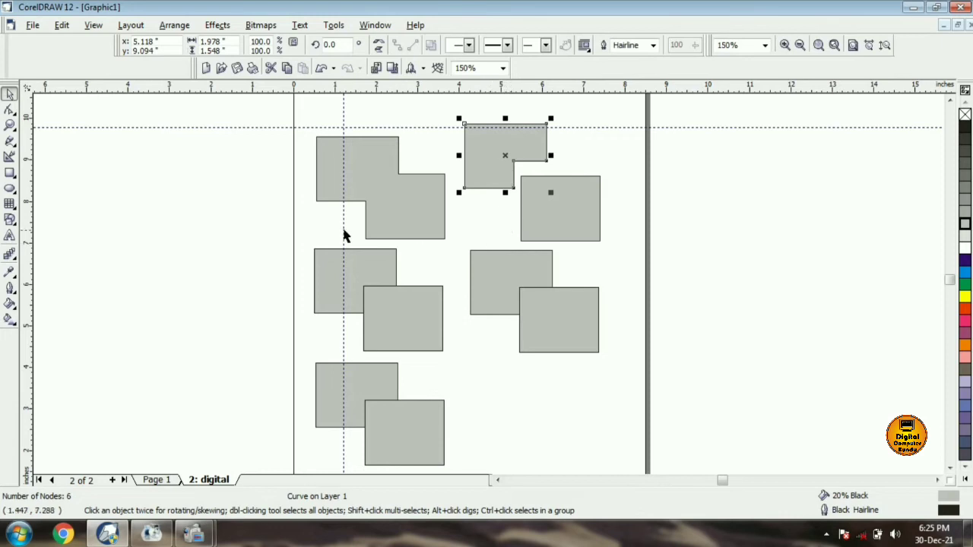
Intersect the middle pair in the left column and move the overlap piece into the empty space below the right column
{"action": "left_click_drag", "start_coordinate": [302, 233], "coordinate": [451, 371]}
{"action": "left_click", "coordinate": [175, 25]}
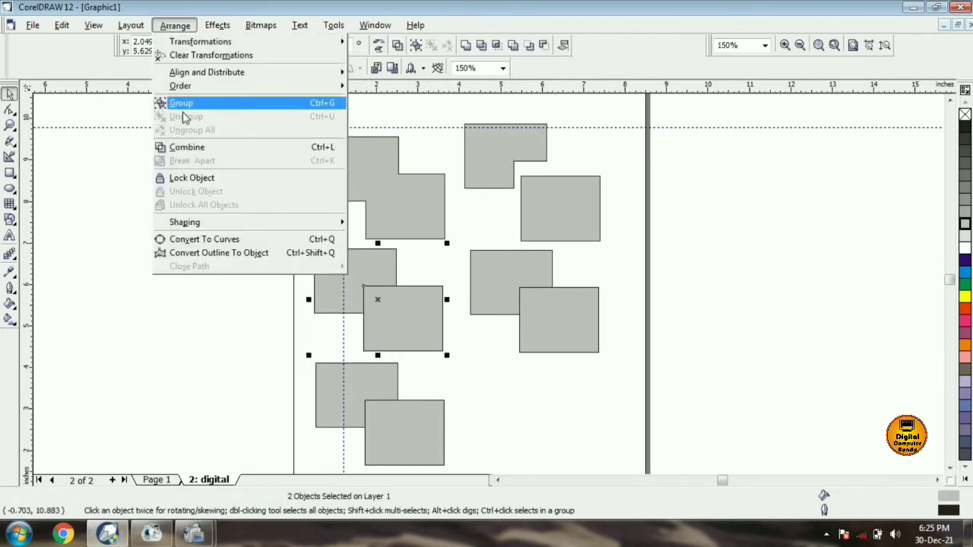
{"action": "mouse_move", "coordinate": [232, 227]}
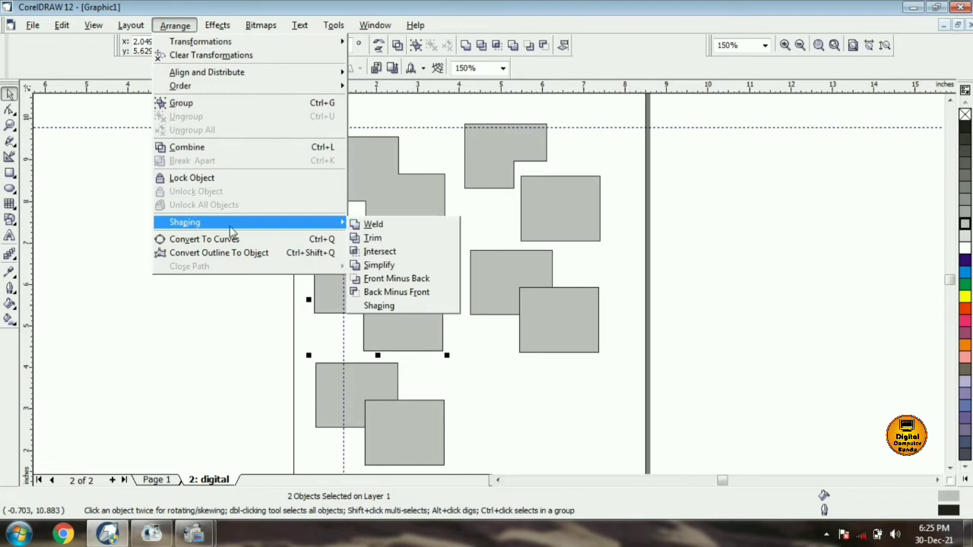
{"action": "left_click", "coordinate": [403, 257]}
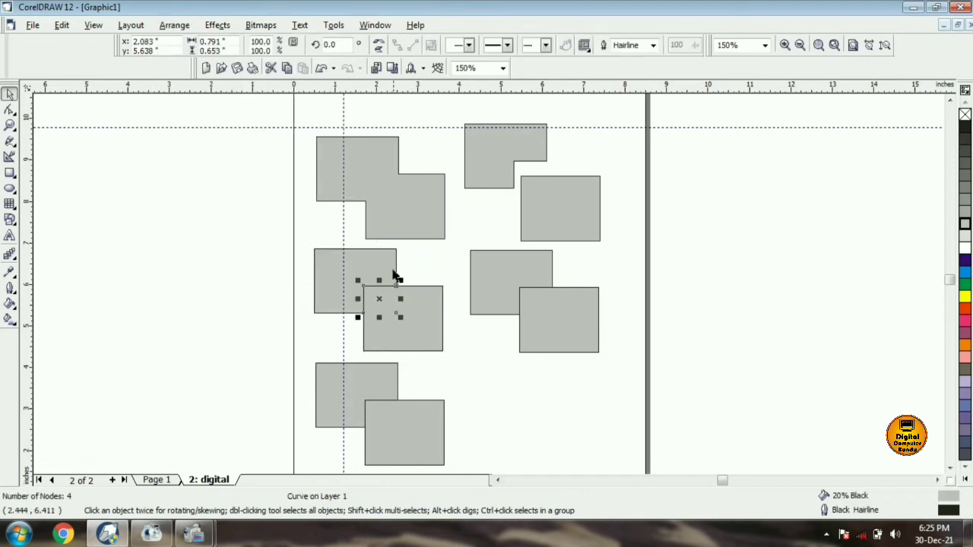
{"action": "left_click_drag", "start_coordinate": [391, 288], "coordinate": [488, 391]}
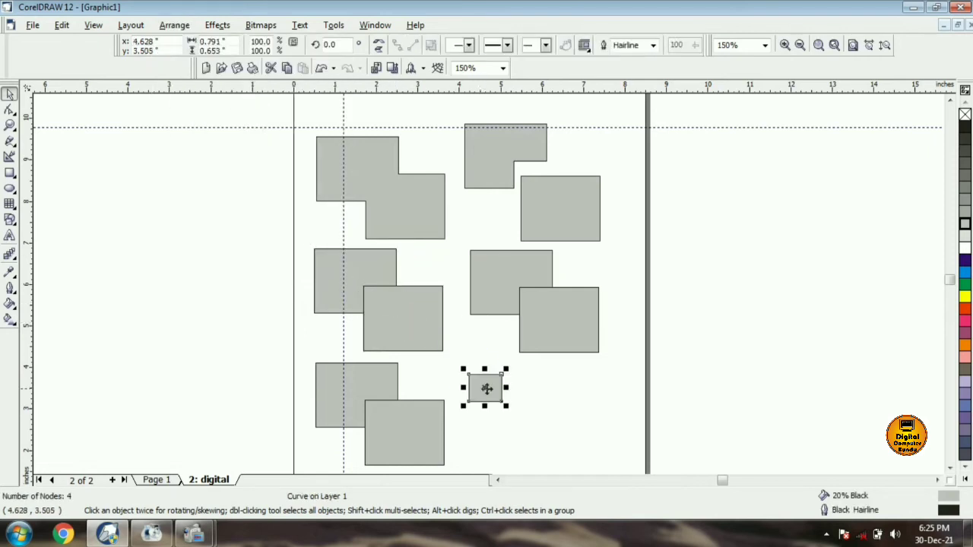
{"action": "left_click", "coordinate": [561, 390]}
Simplify the middle pair of rectangles in the right column and move the front rectangle down and right, away from the notched rear piece
{"action": "left_click_drag", "start_coordinate": [460, 243], "coordinate": [619, 358]}
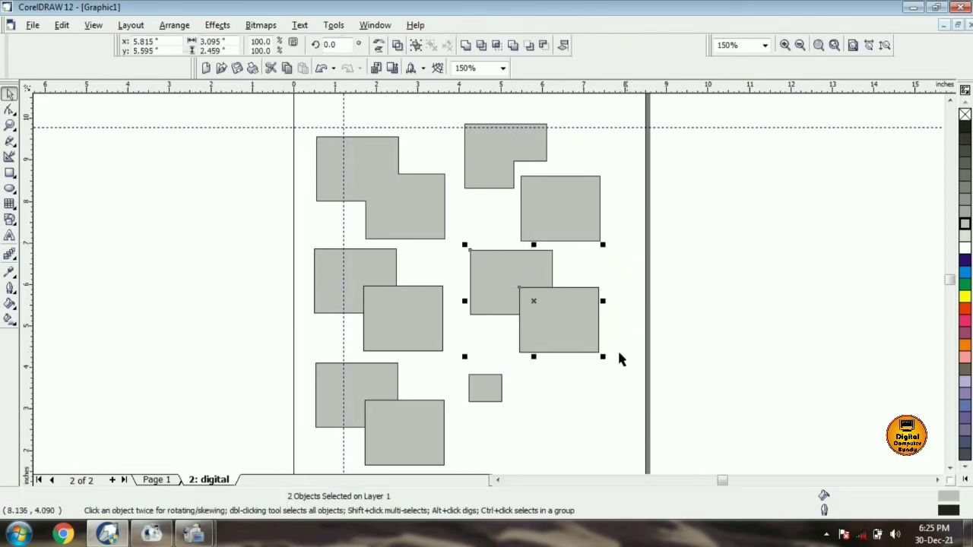
{"action": "left_click", "coordinate": [174, 25]}
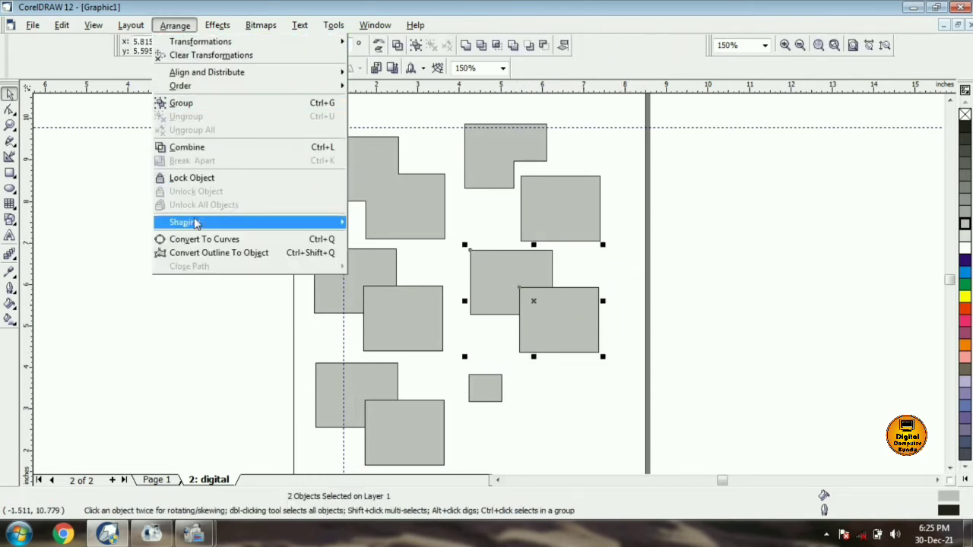
{"action": "mouse_move", "coordinate": [199, 225]}
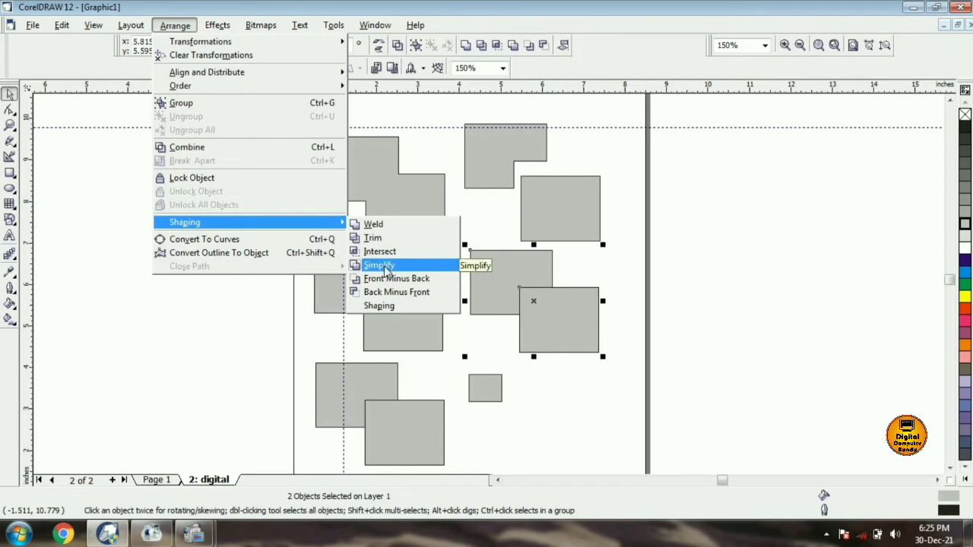
{"action": "left_click", "coordinate": [384, 268]}
{"action": "left_click", "coordinate": [544, 374]}
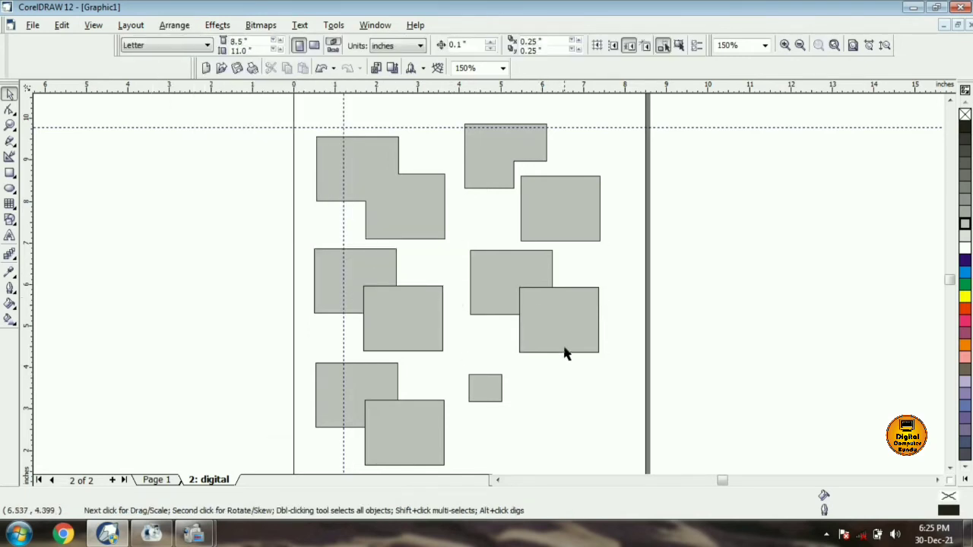
{"action": "left_click_drag", "start_coordinate": [564, 325], "coordinate": [575, 350]}
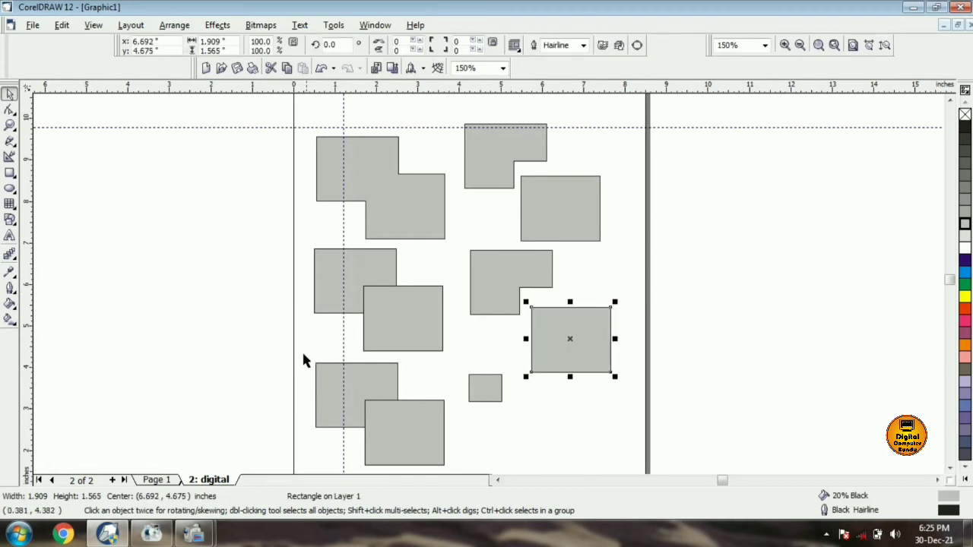
Apply Back Minus Front to the bottom pair of rectangles in the left column and deselect the result
{"action": "left_click_drag", "start_coordinate": [303, 355], "coordinate": [462, 422]}
{"action": "left_click", "coordinate": [175, 26]}
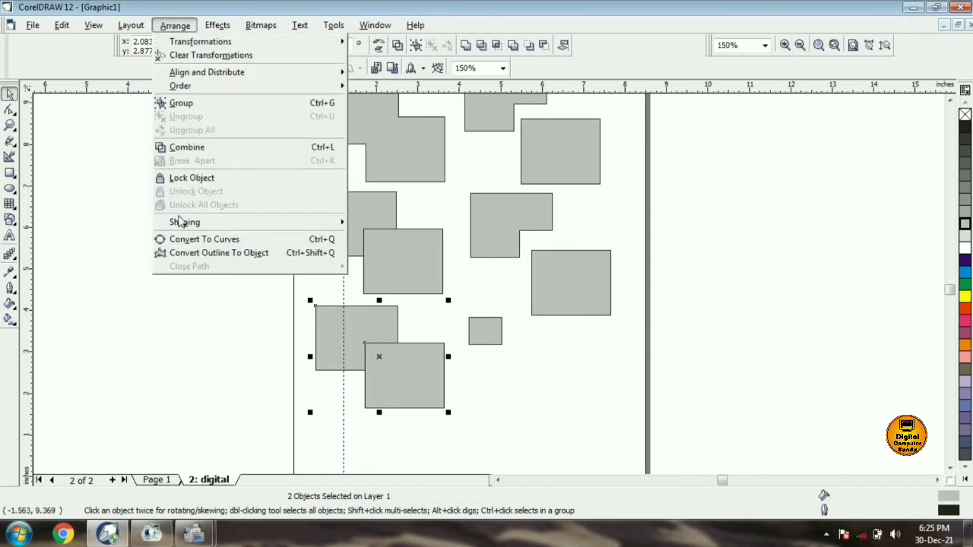
{"action": "mouse_move", "coordinate": [183, 221]}
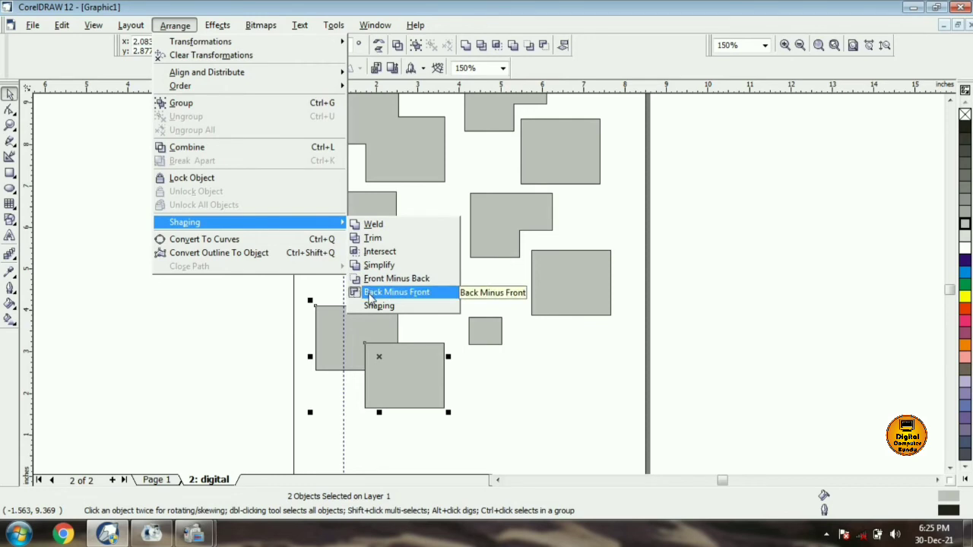
{"action": "left_click", "coordinate": [396, 292]}
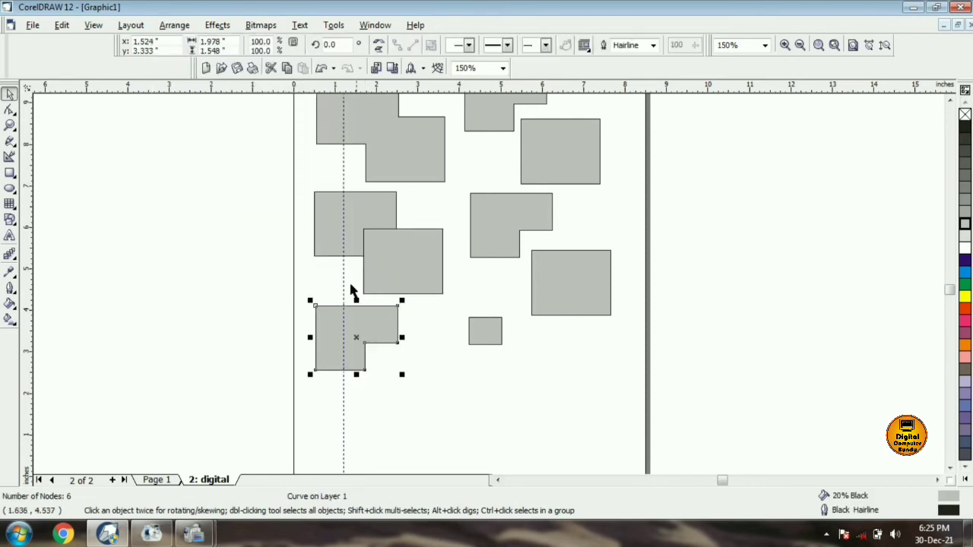
{"action": "left_click", "coordinate": [199, 218]}
{"action": "left_click", "coordinate": [174, 28]}
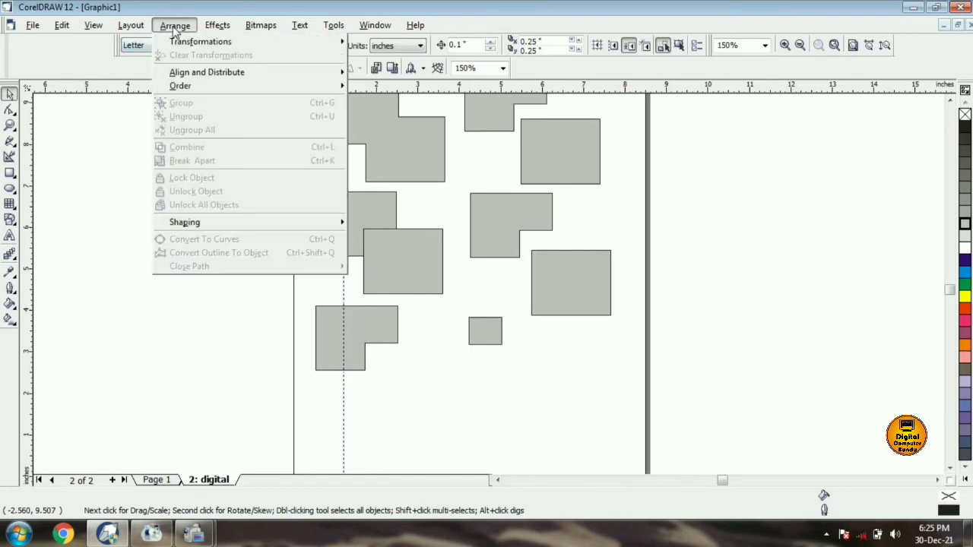
{"action": "mouse_move", "coordinate": [186, 222]}
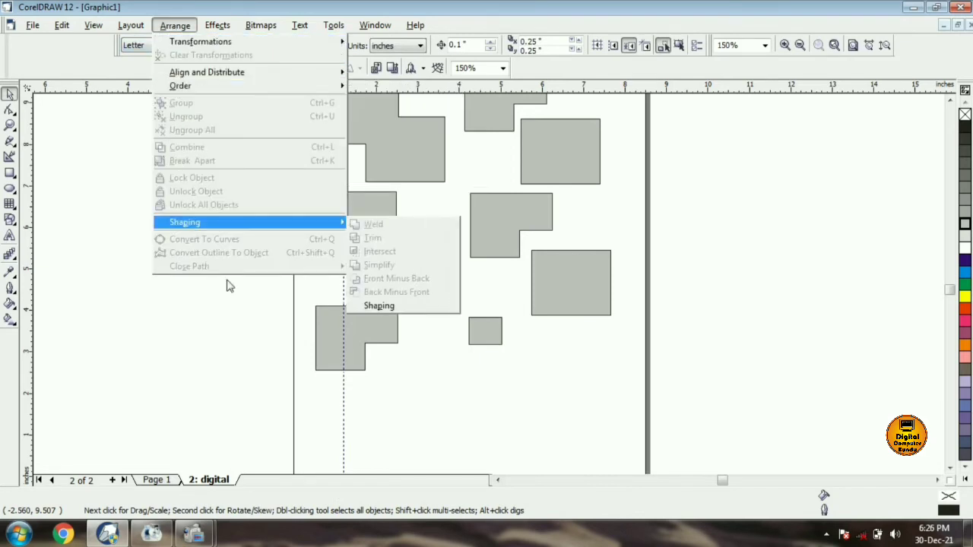
{"action": "left_click", "coordinate": [230, 286]}
Delete all the sample shapes from the page
{"action": "scroll", "coordinate": [338, 207], "scroll_direction": "down", "scroll_amount": 2}
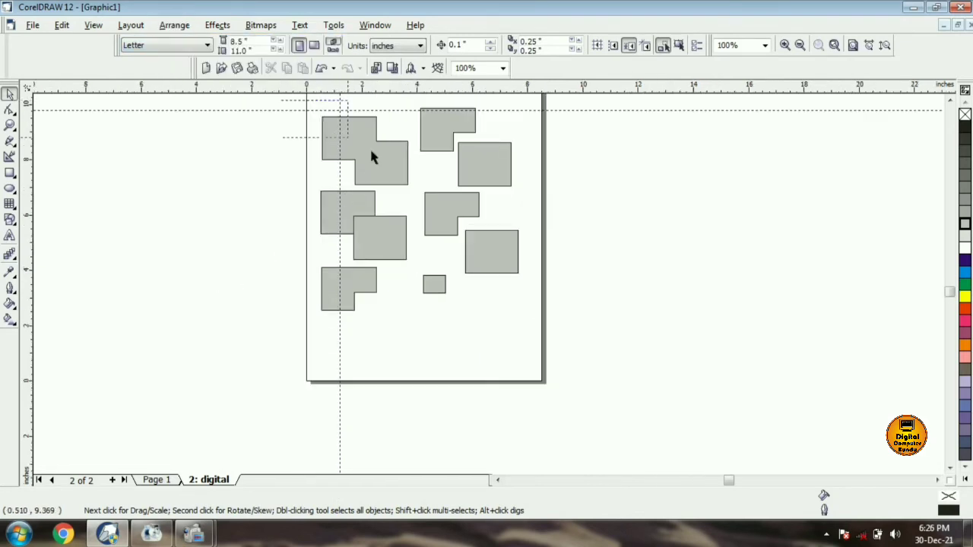
{"action": "left_click_drag", "start_coordinate": [371, 156], "coordinate": [590, 371]}
{"action": "key", "text": "Delete"}
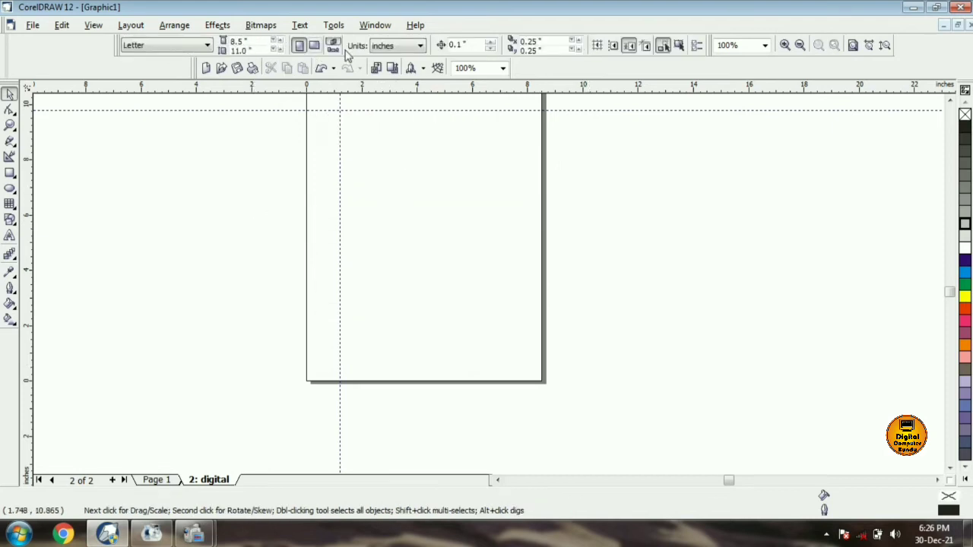
Fit the view to the page width and set the page size to A4
{"action": "left_click", "coordinate": [766, 46]}
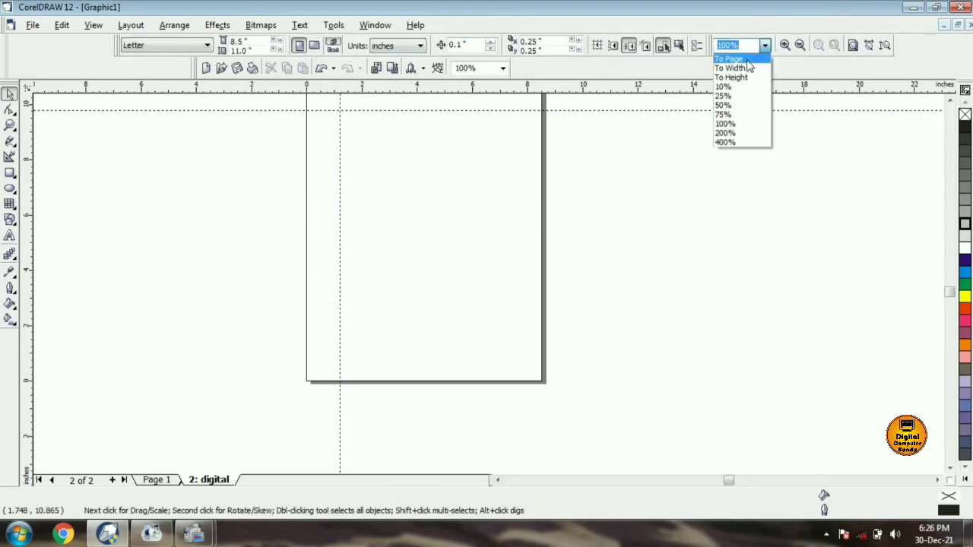
{"action": "left_click", "coordinate": [744, 66]}
{"action": "left_click", "coordinate": [206, 45]}
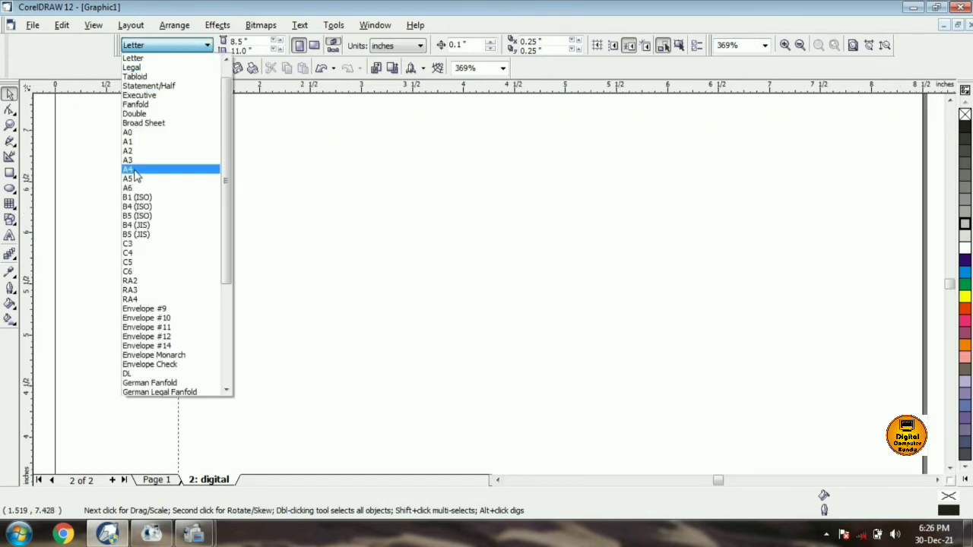
{"action": "left_click", "coordinate": [133, 169]}
Draw an unfilled rectangle about 56 mm wide and 45 mm high in the left part of the page
{"action": "left_click", "coordinate": [10, 173]}
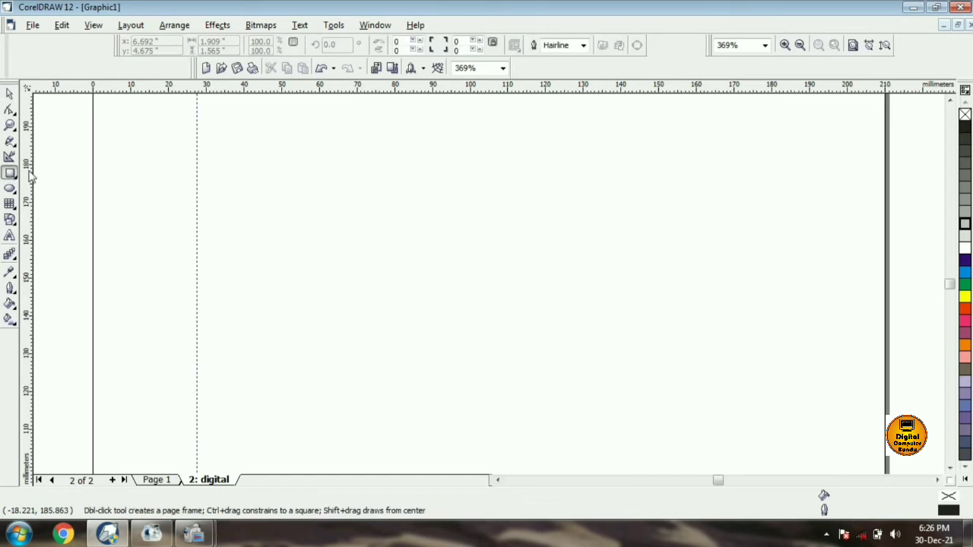
{"action": "mouse_move", "coordinate": [196, 127]}
{"action": "left_mouse_down"}
{"action": "mouse_move", "coordinate": [206, 153]}
{"action": "mouse_move", "coordinate": [327, 286]}
{"action": "mouse_move", "coordinate": [410, 295]}
{"action": "left_mouse_up"}
{"action": "left_click", "coordinate": [9, 93]}
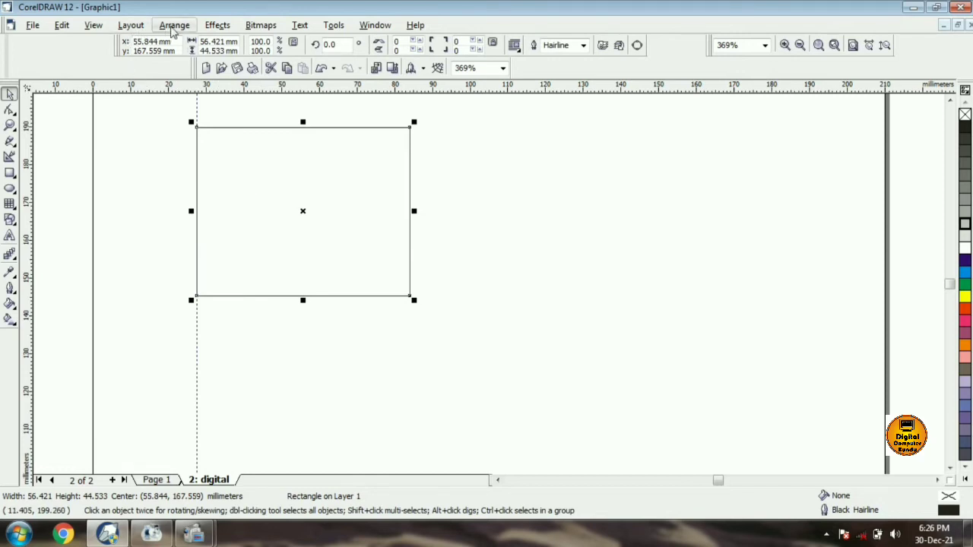
{"action": "left_click", "coordinate": [273, 206]}
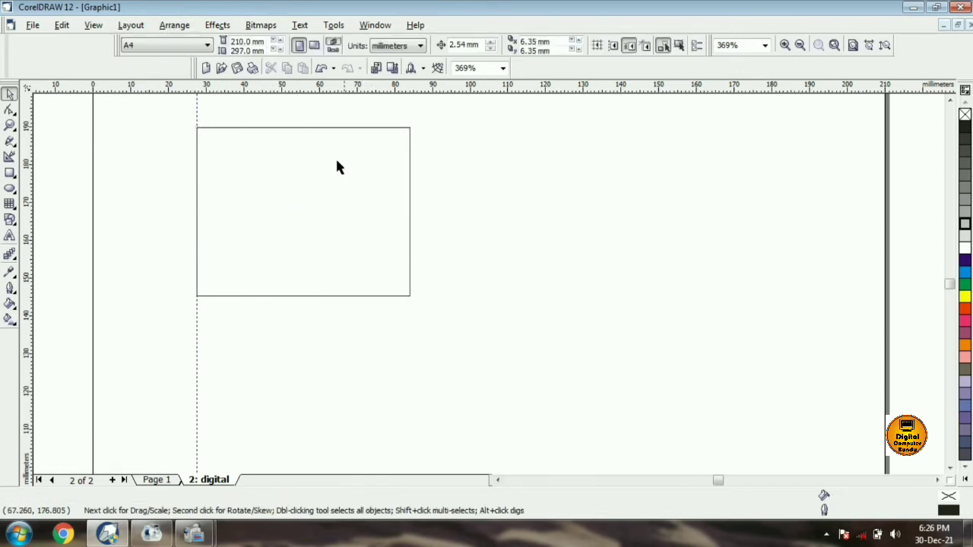
Shift the rectangle left and duplicate it twice to the right, making a row of three separate rectangles
{"action": "left_click_drag", "start_coordinate": [177, 120], "coordinate": [498, 338]}
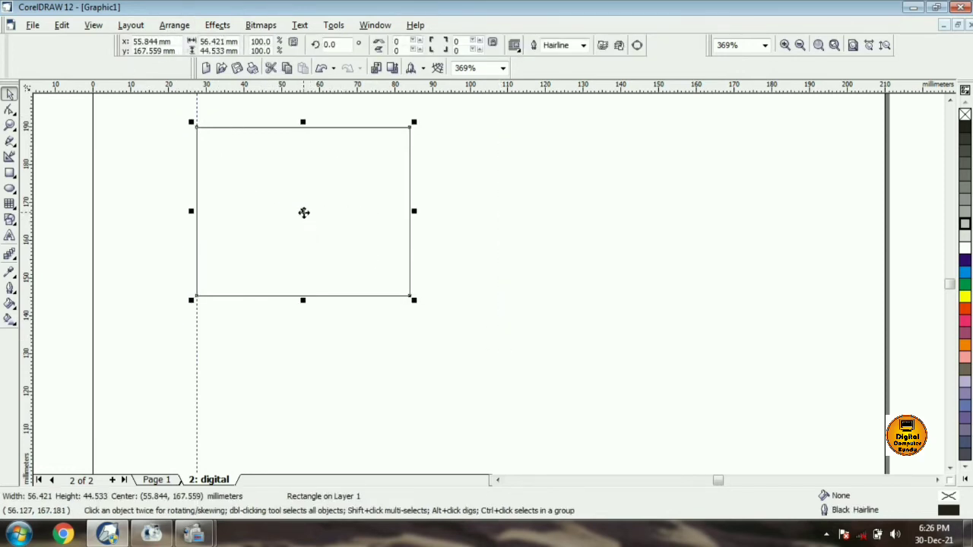
{"action": "left_click_drag", "start_coordinate": [304, 211], "coordinate": [698, 208]}
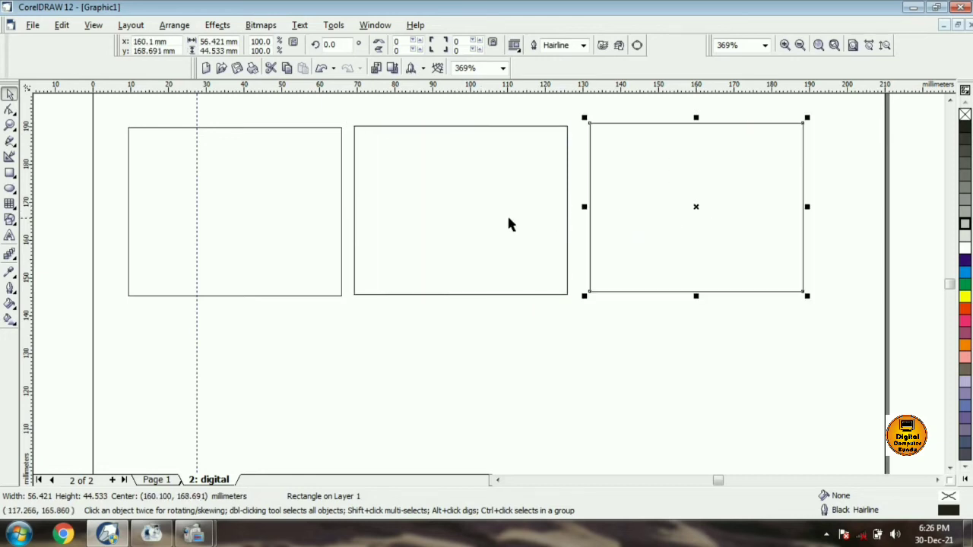
{"action": "left_click", "coordinate": [286, 192]}
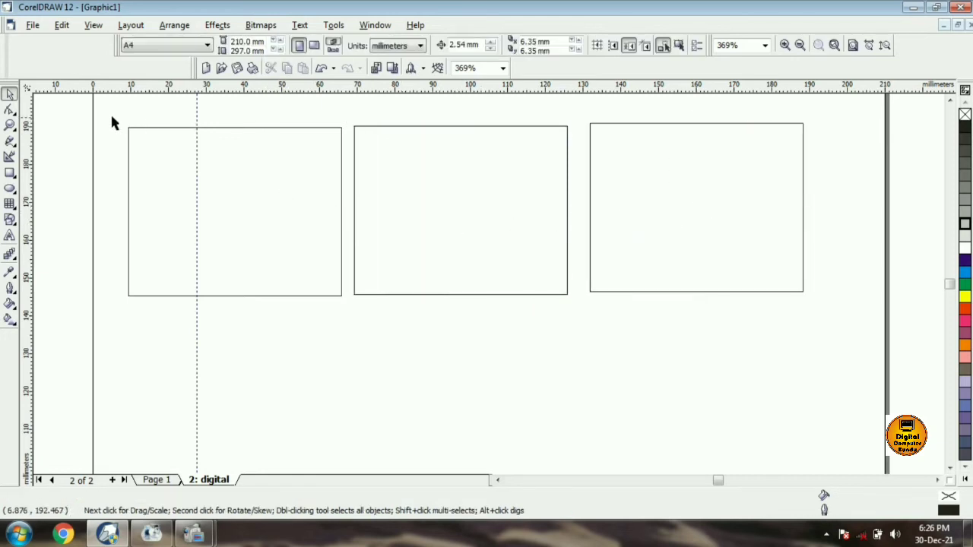
Convert the left rectangle in the row to curves
{"action": "left_click_drag", "start_coordinate": [109, 109], "coordinate": [375, 333]}
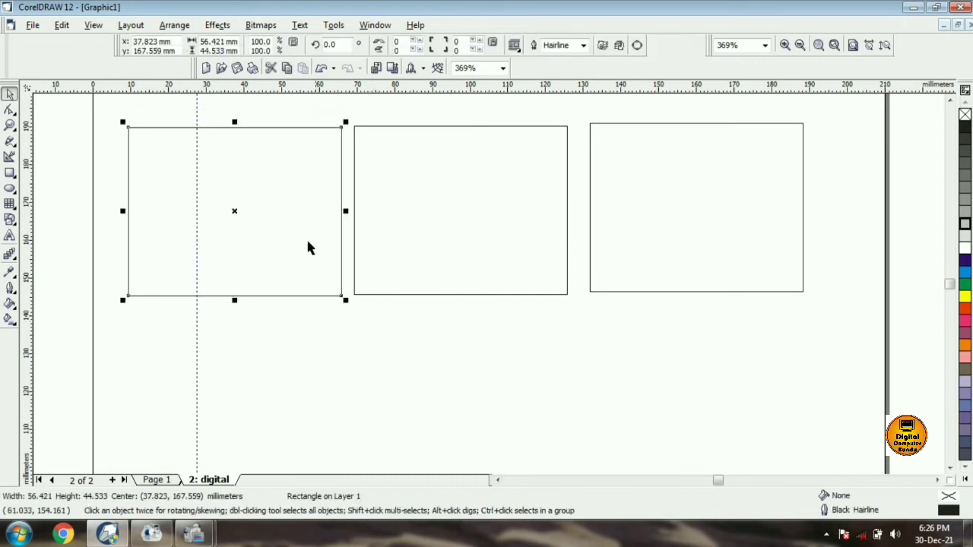
{"action": "left_click", "coordinate": [175, 26]}
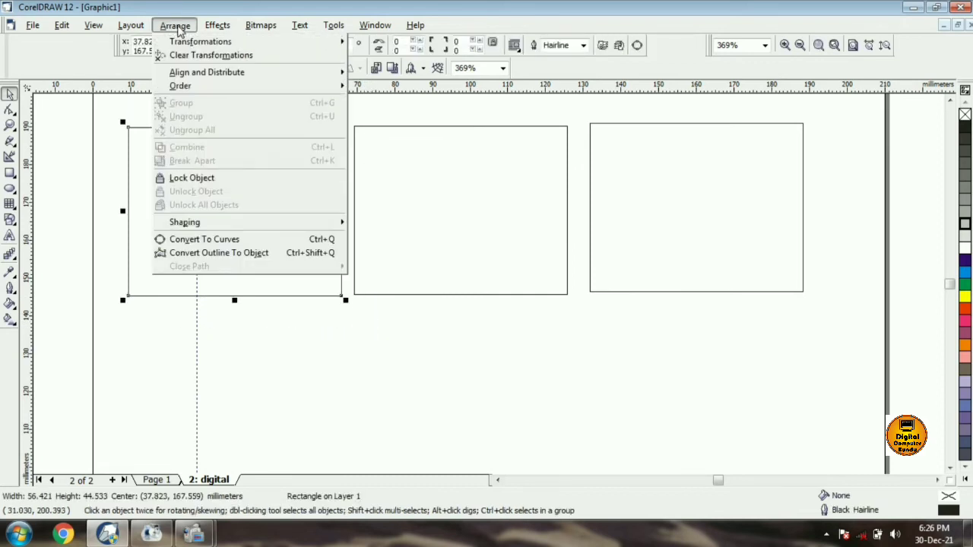
{"action": "left_click", "coordinate": [204, 238]}
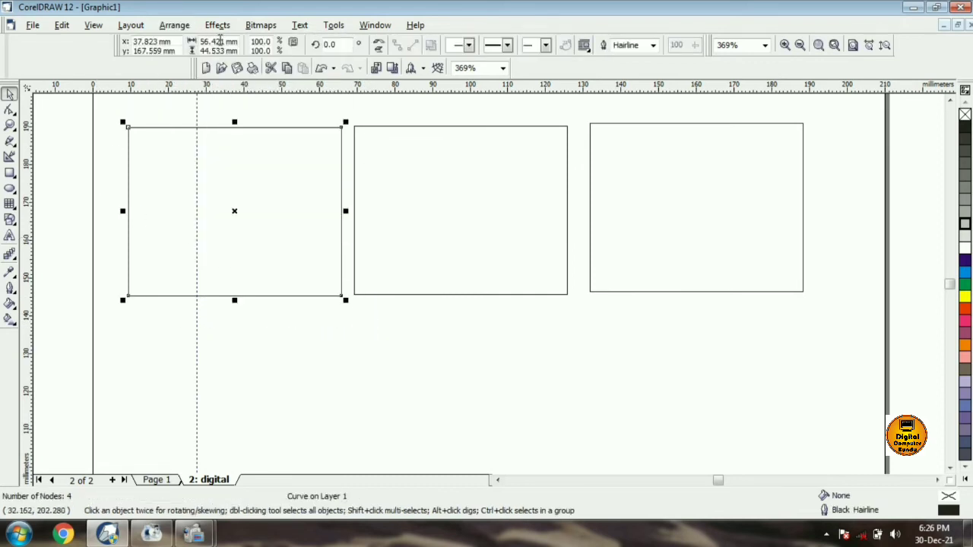
{"action": "left_click", "coordinate": [183, 26]}
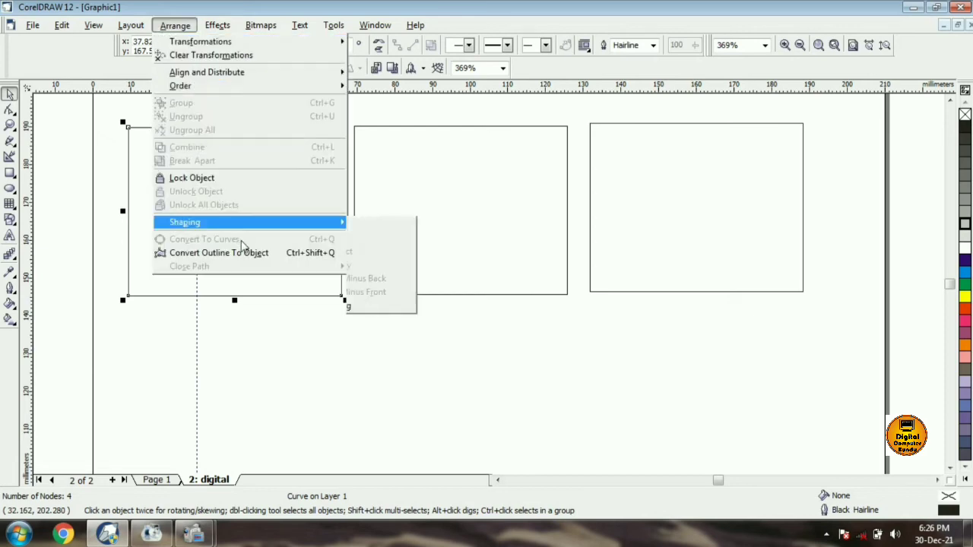
{"action": "left_click", "coordinate": [294, 333]}
Convert all segments of the left shape to curves and bend its top edge by raising the top-left node's handle about 23 mm
{"action": "left_click", "coordinate": [10, 108]}
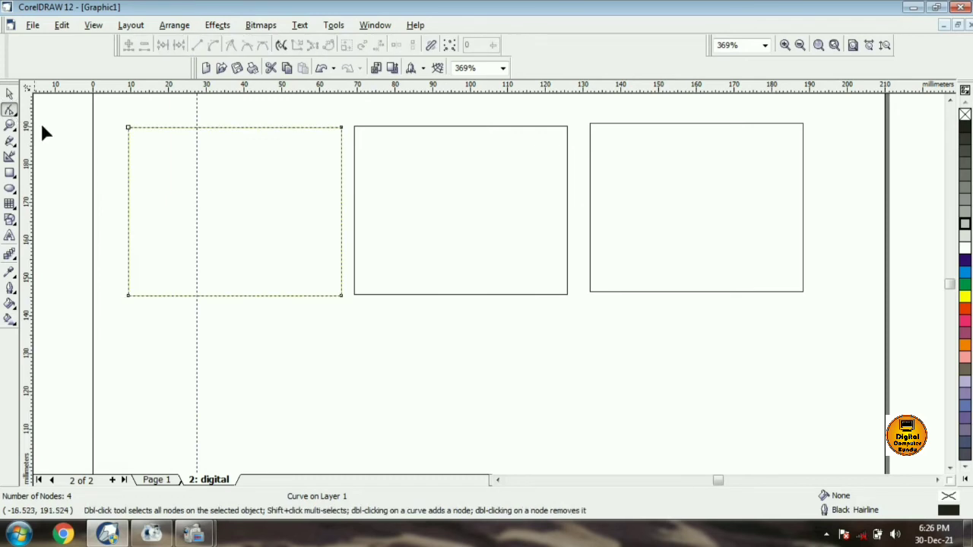
{"action": "left_click_drag", "start_coordinate": [108, 106], "coordinate": [385, 326]}
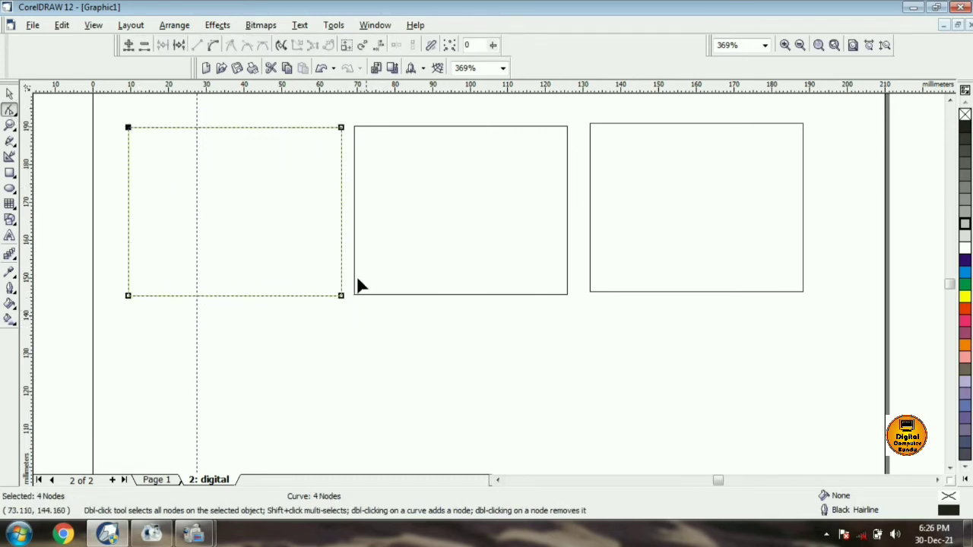
{"action": "left_click", "coordinate": [213, 46]}
{"action": "left_click", "coordinate": [172, 120]}
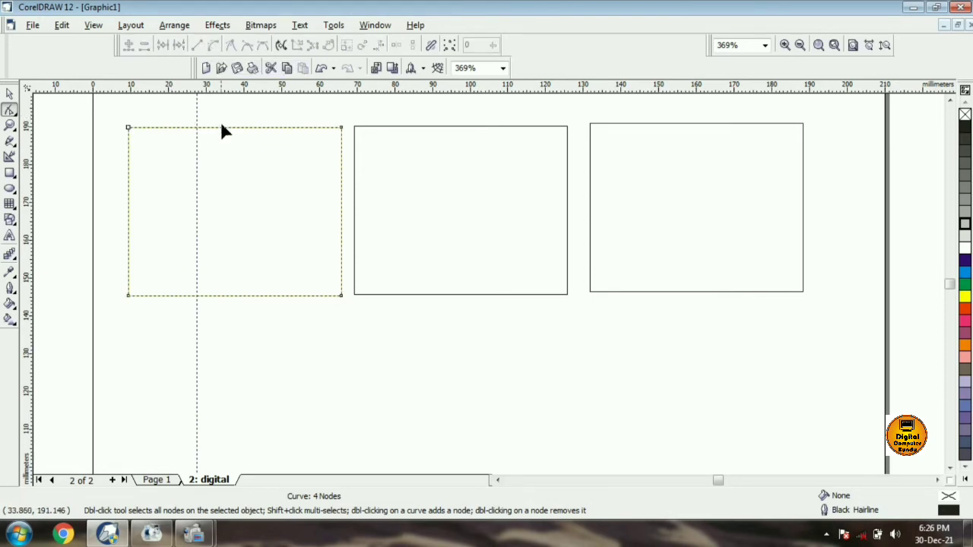
{"action": "left_click", "coordinate": [129, 128]}
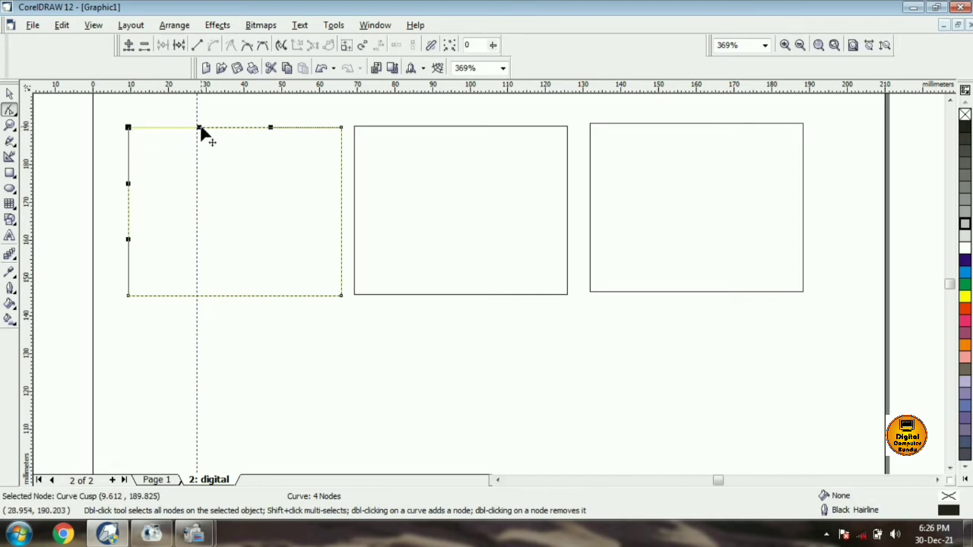
{"action": "mouse_move", "coordinate": [200, 130]}
{"action": "left_mouse_down"}
{"action": "mouse_move", "coordinate": [201, 99]}
{"action": "mouse_move", "coordinate": [200, 147]}
{"action": "left_mouse_up"}
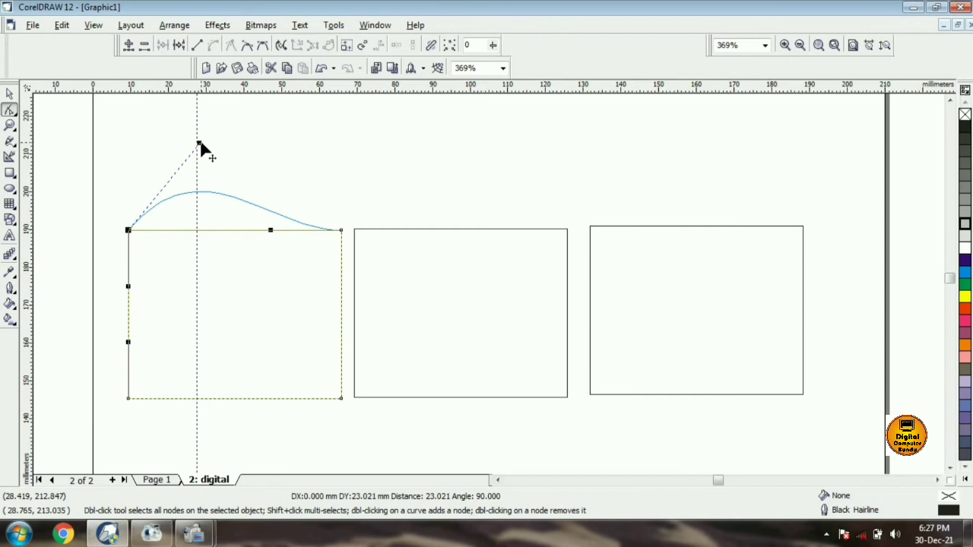
{"action": "left_click_drag", "start_coordinate": [200, 146], "coordinate": [199, 144]}
Convert the middle rectangle in the row to curves
{"action": "left_click", "coordinate": [355, 232]}
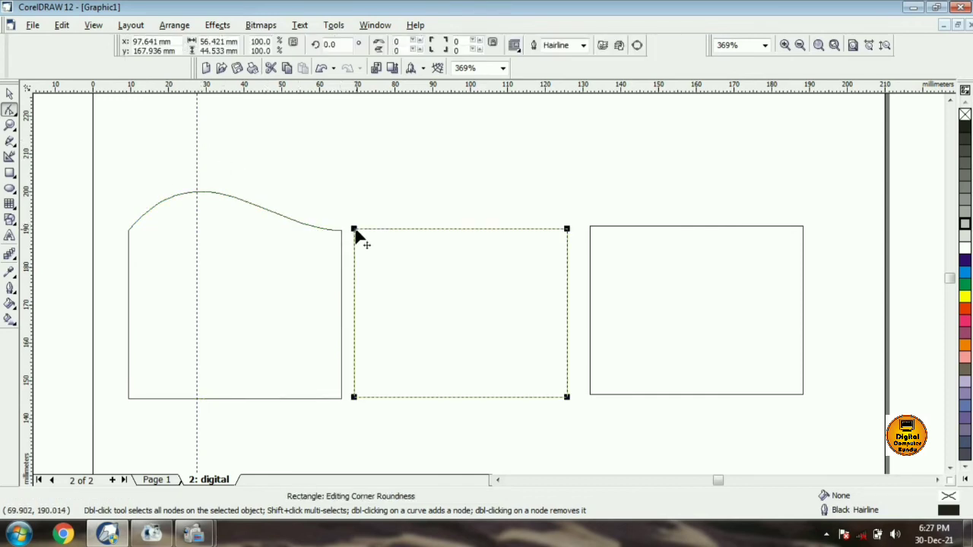
{"action": "left_click", "coordinate": [174, 25]}
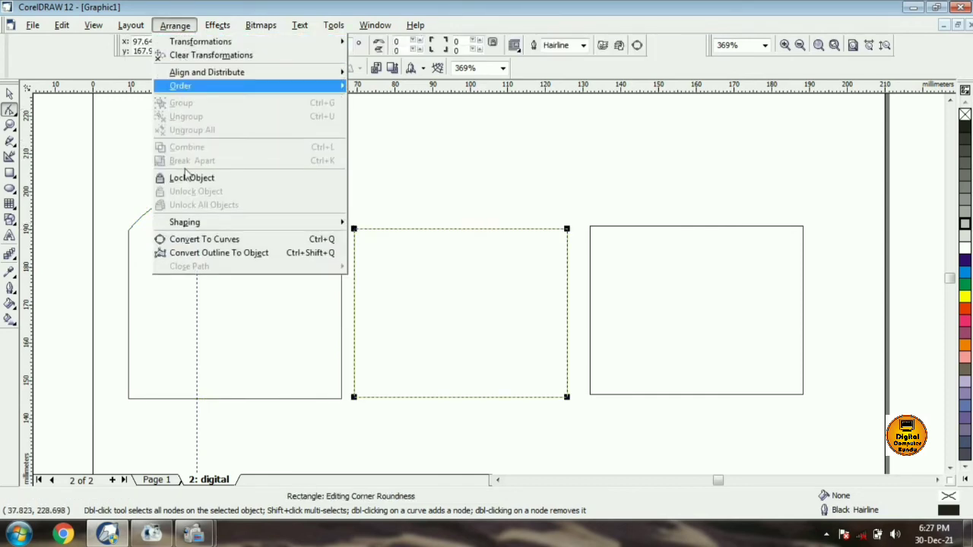
{"action": "left_click", "coordinate": [201, 240]}
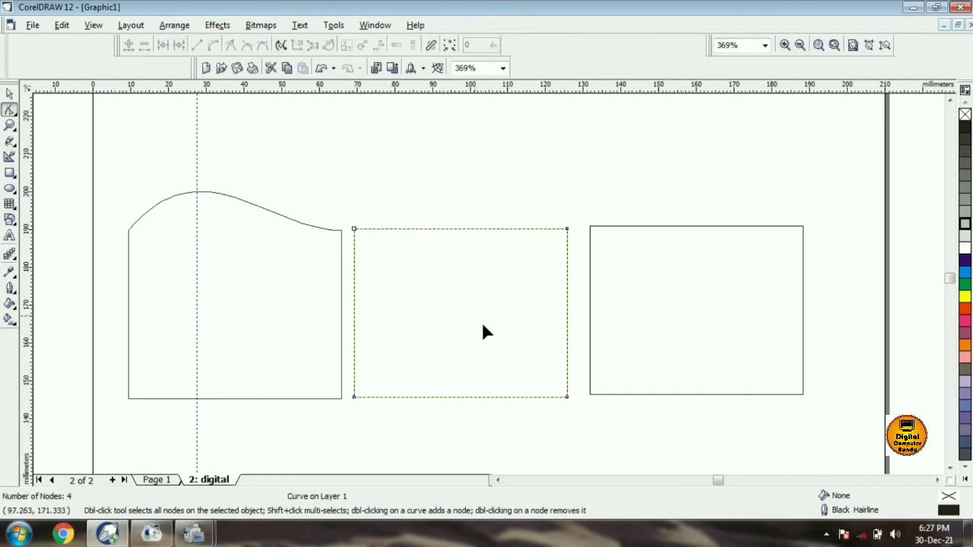
Convert all segments of the middle shape to curves and bend its top edge into a wave, left handle down about 13 mm, right up about 12 mm
{"action": "left_click_drag", "start_coordinate": [337, 189], "coordinate": [611, 431]}
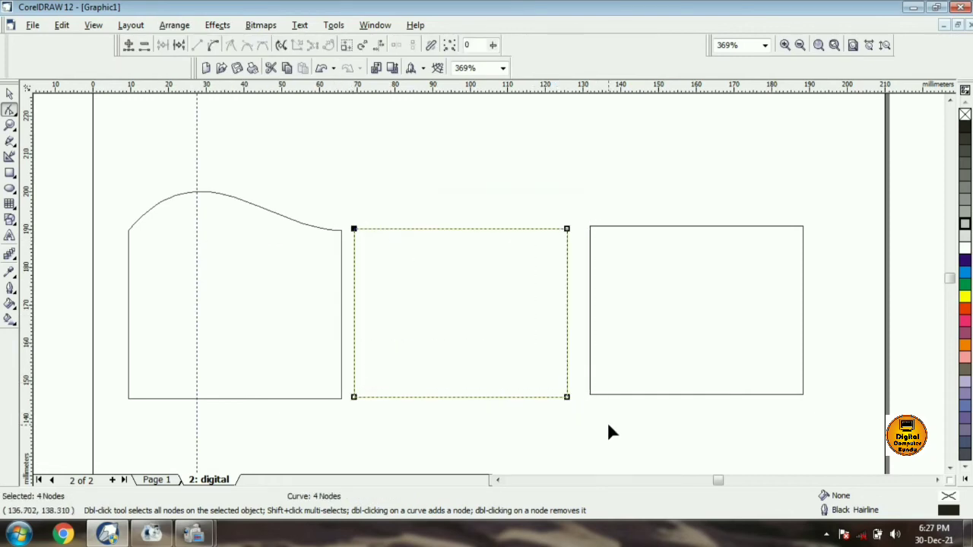
{"action": "left_click", "coordinate": [215, 47]}
{"action": "left_click", "coordinate": [337, 187]}
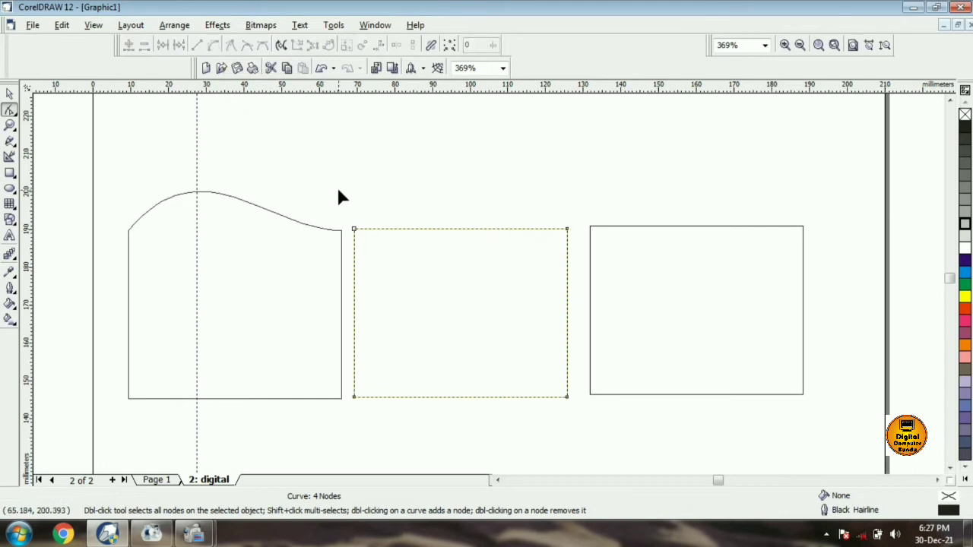
{"action": "left_click", "coordinate": [353, 230]}
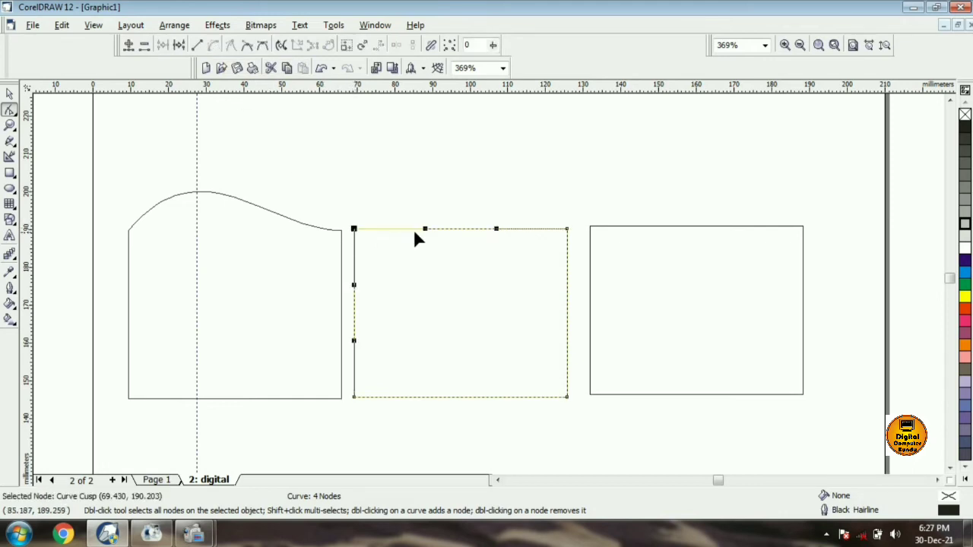
{"action": "left_click_drag", "start_coordinate": [425, 232], "coordinate": [432, 279]}
{"action": "left_click_drag", "start_coordinate": [496, 231], "coordinate": [496, 185]}
Convert the right rectangle in the row to curves
{"action": "left_click", "coordinate": [598, 227]}
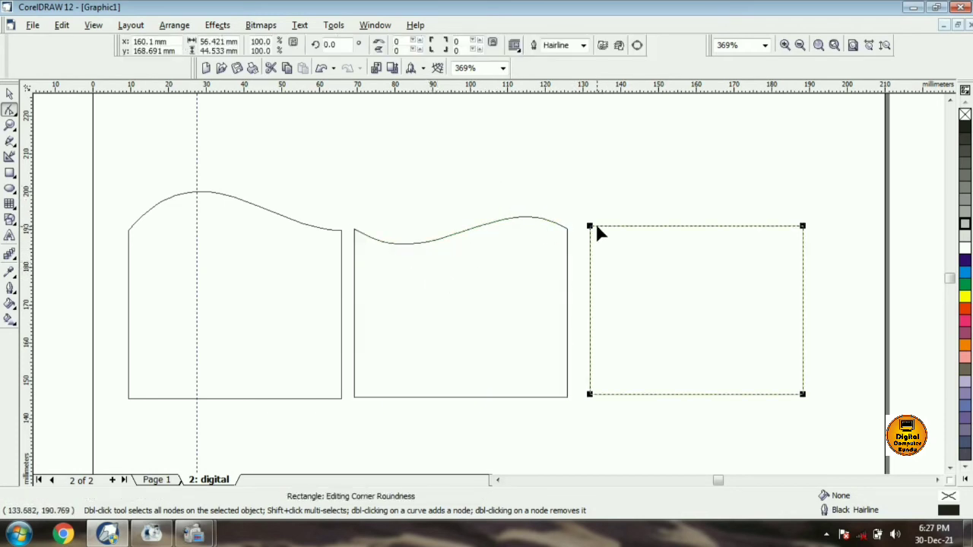
{"action": "left_click", "coordinate": [175, 25]}
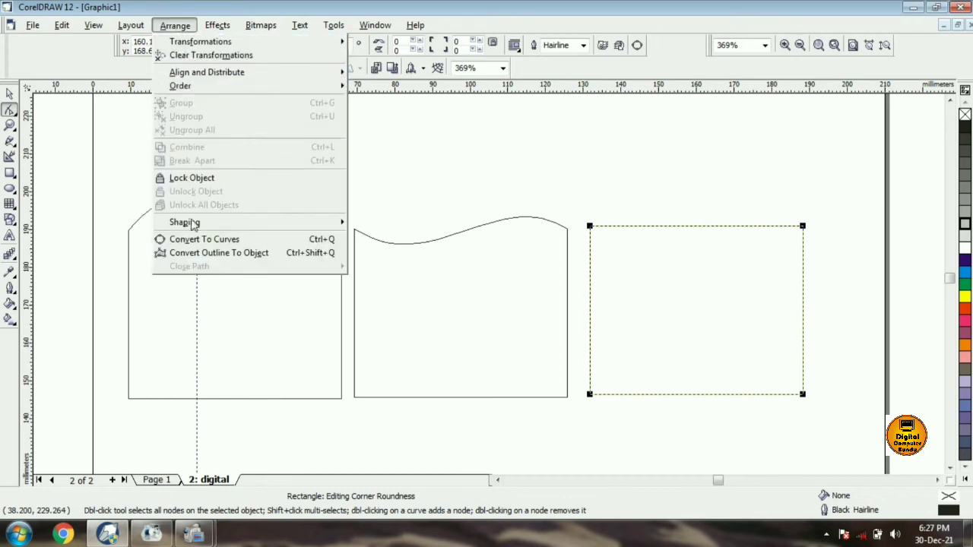
{"action": "left_click", "coordinate": [201, 240]}
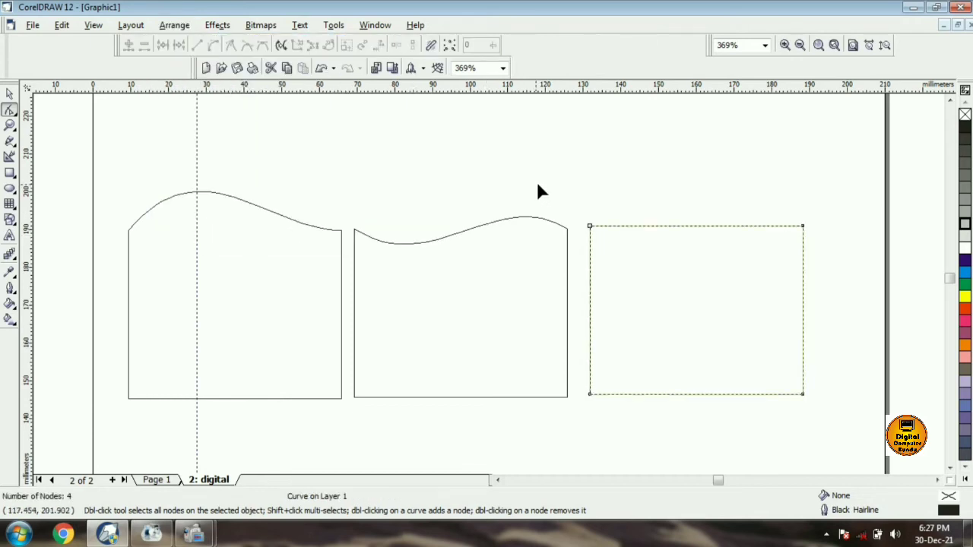
Convert all segments of the right shape to curves and arch its top edge by raising both of the edge's handles about 15 mm
{"action": "left_click_drag", "start_coordinate": [812, 388], "coordinate": [858, 423]}
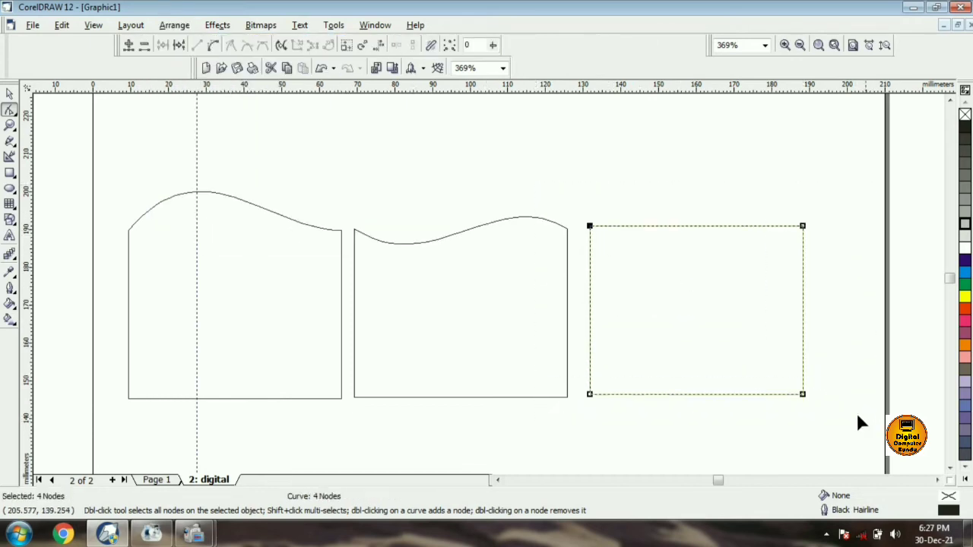
{"action": "left_click", "coordinate": [215, 47]}
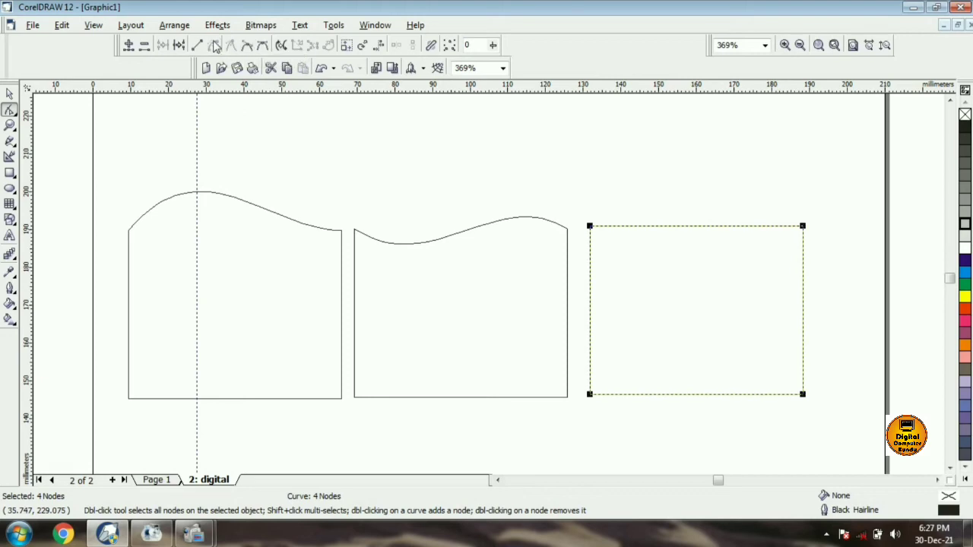
{"action": "left_click", "coordinate": [590, 226]}
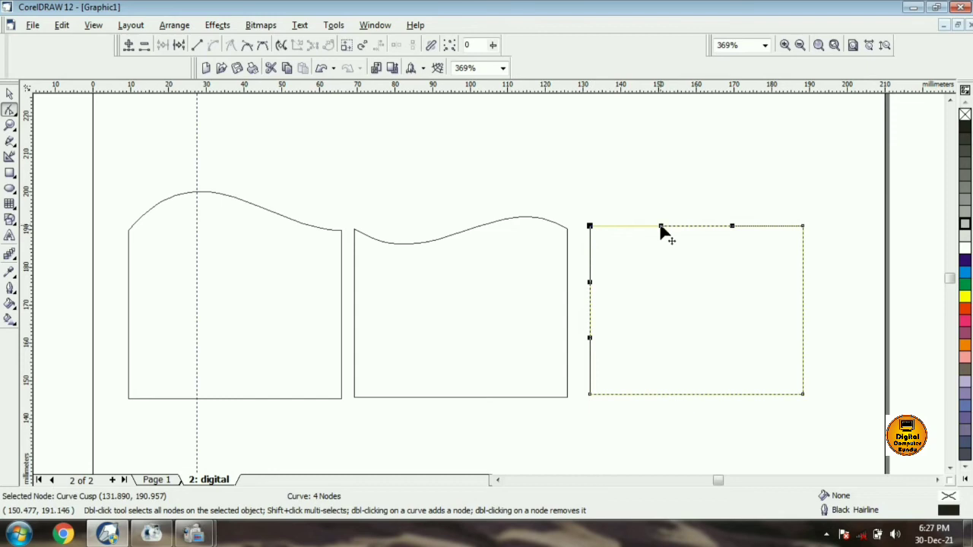
{"action": "left_click_drag", "start_coordinate": [660, 226], "coordinate": [660, 171]}
{"action": "left_click_drag", "start_coordinate": [732, 227], "coordinate": [744, 174]}
{"action": "left_click", "coordinate": [438, 176]}
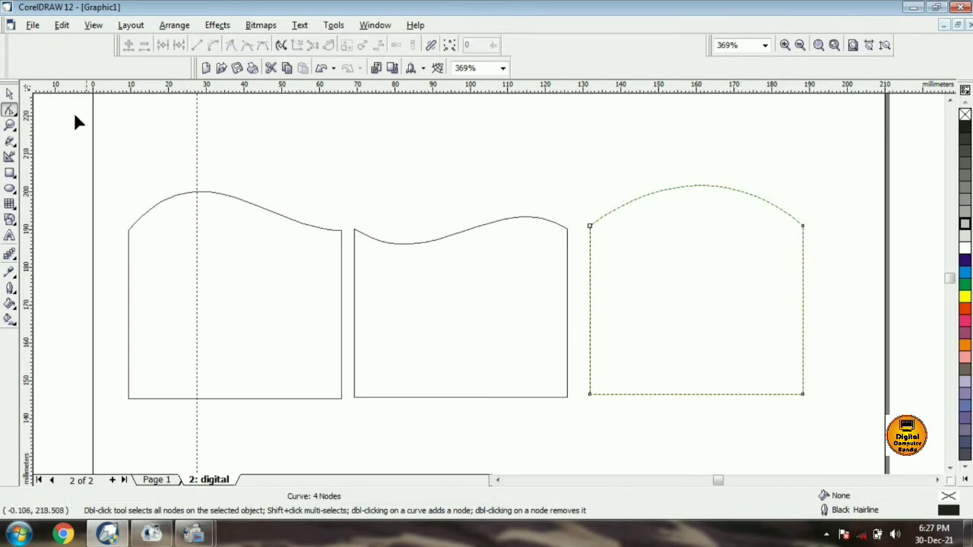
Select all three curved shapes on the page and delete them
{"action": "left_click", "coordinate": [9, 93]}
{"action": "left_click", "coordinate": [109, 117]}
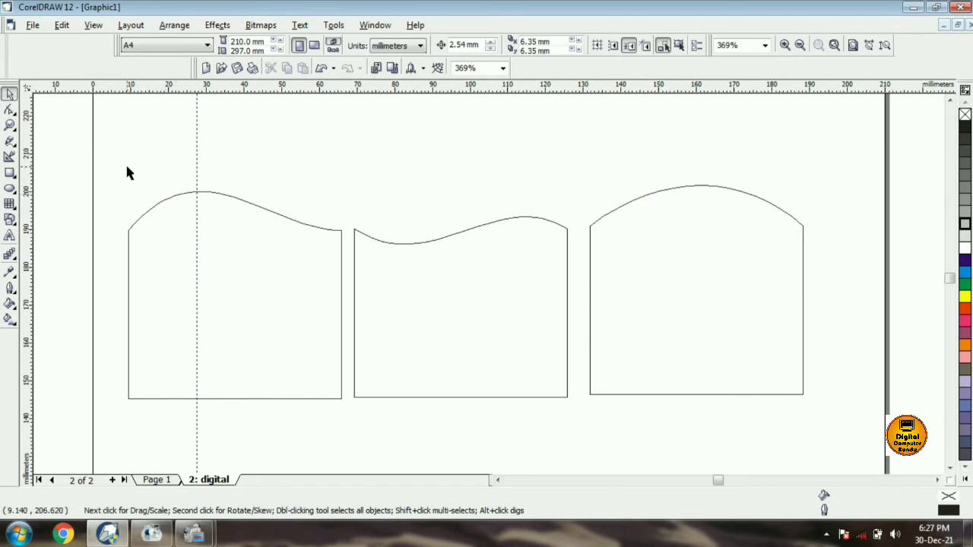
{"action": "left_click", "coordinate": [175, 25]}
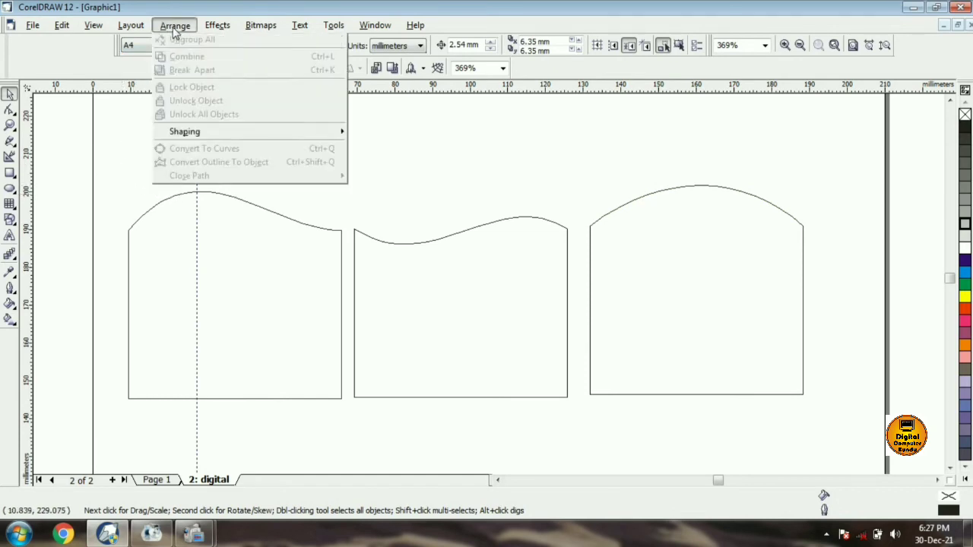
{"action": "mouse_move", "coordinate": [183, 86]}
{"action": "left_click", "coordinate": [533, 173]}
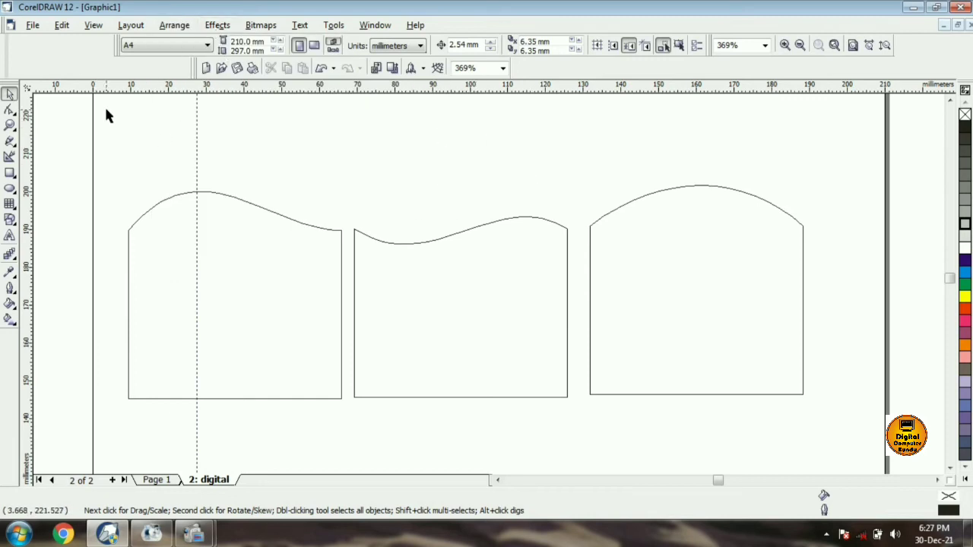
{"action": "left_click_drag", "start_coordinate": [107, 109], "coordinate": [831, 427]}
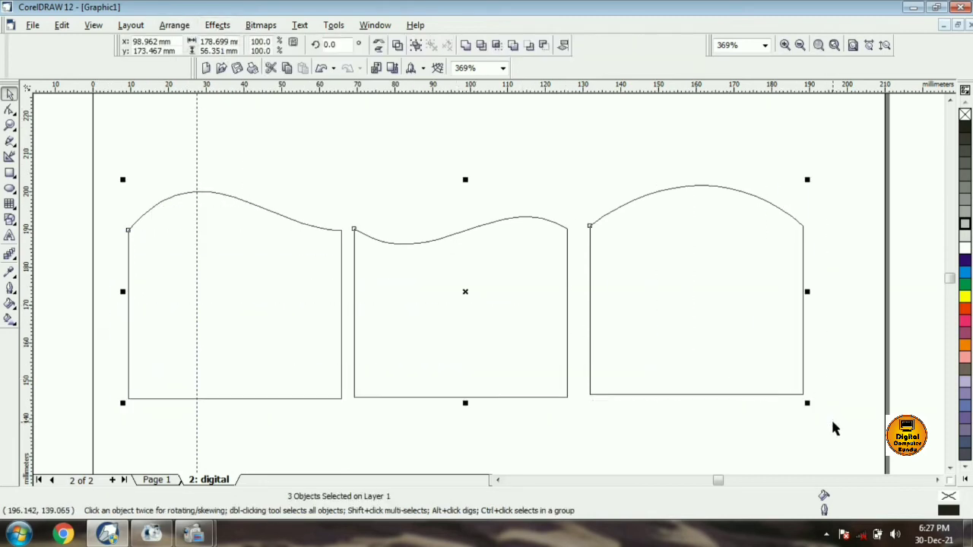
{"action": "key", "text": "Delete"}
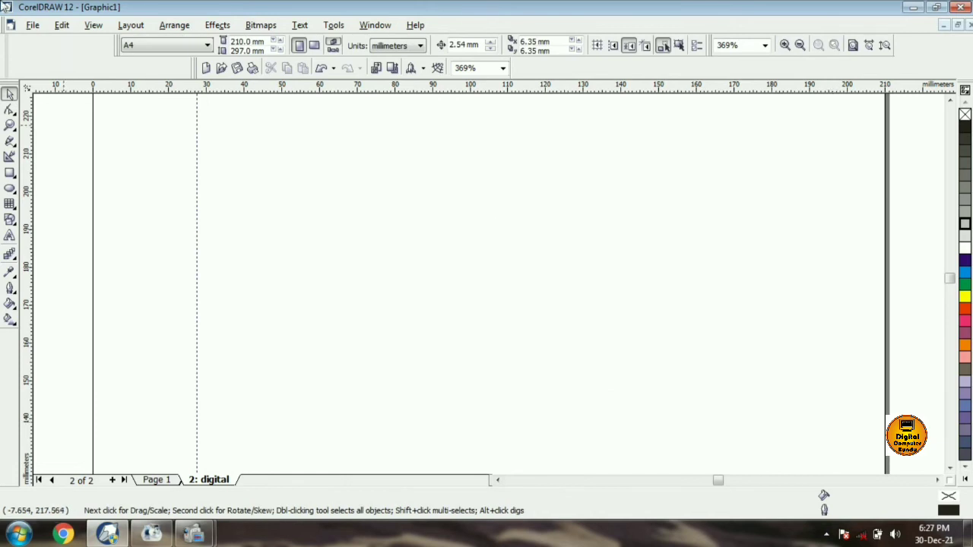
{"action": "left_click", "coordinate": [33, 26]}
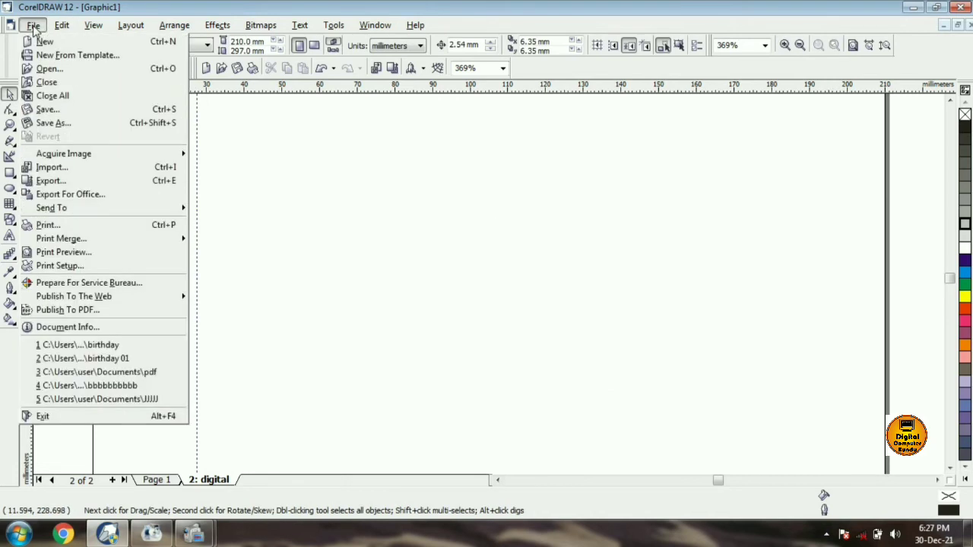
{"action": "left_click", "coordinate": [51, 169]}
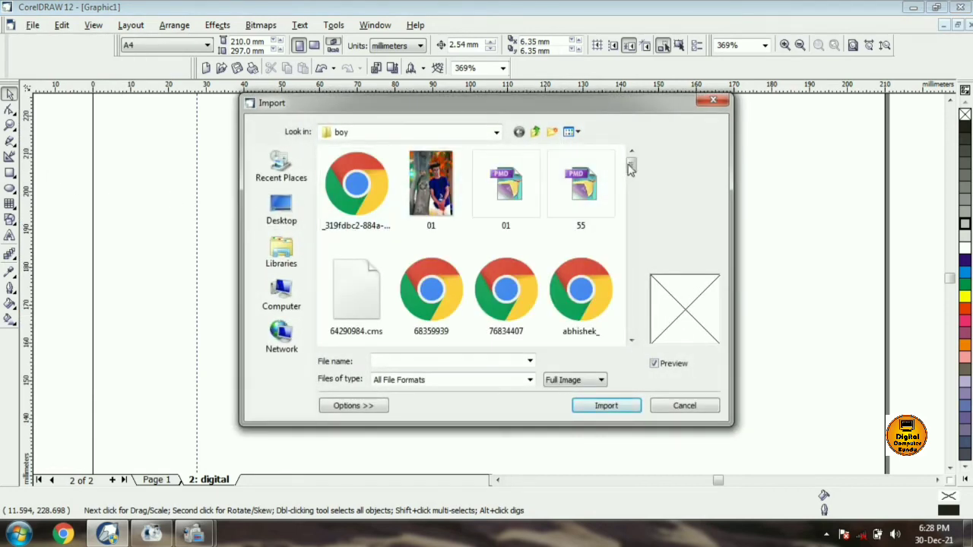
{"action": "left_click_drag", "start_coordinate": [634, 169], "coordinate": [635, 187]}
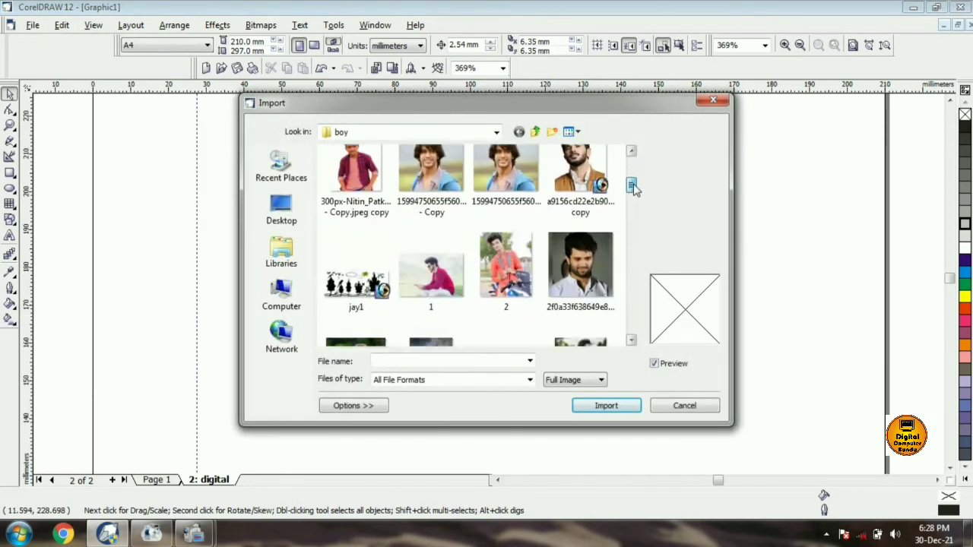
{"action": "left_click", "coordinate": [508, 178]}
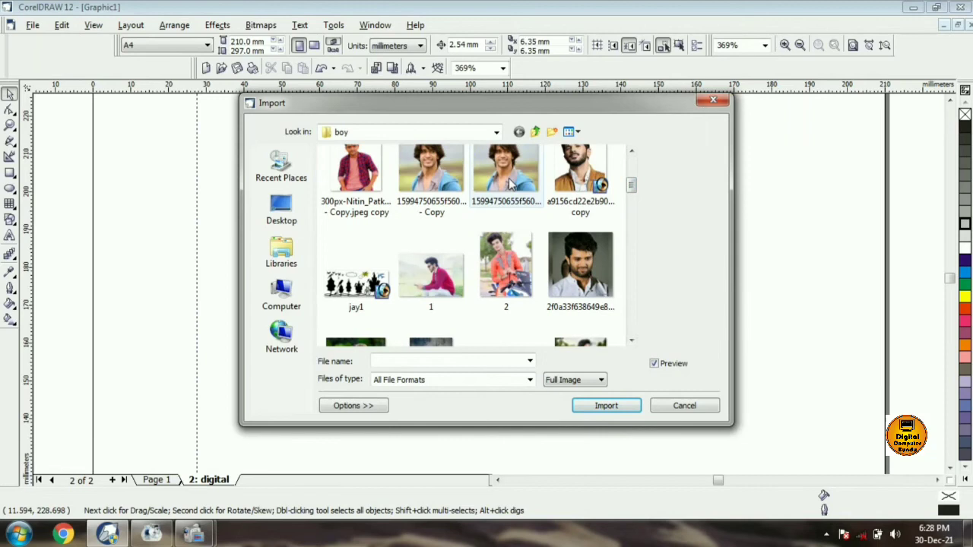
{"action": "left_click", "coordinate": [605, 406]}
{"action": "left_click_drag", "start_coordinate": [315, 159], "coordinate": [716, 445]}
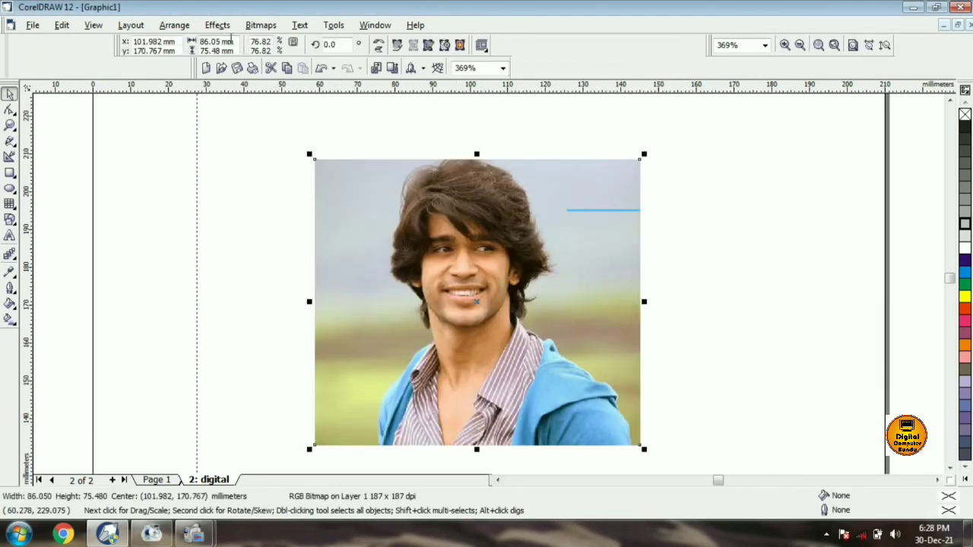
Preview Contrast Enhancement on the photo with the lower input value clipping set to 52
{"action": "left_click", "coordinate": [215, 27]}
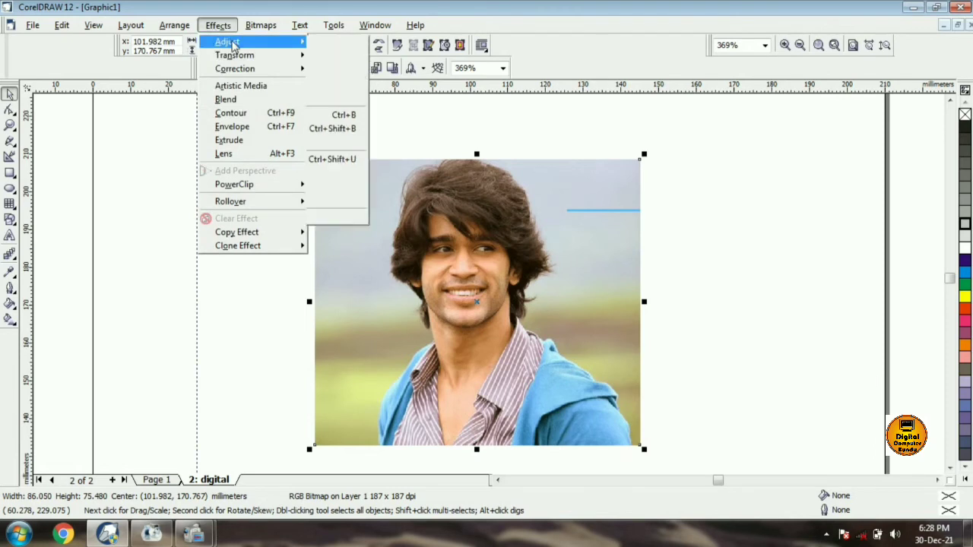
{"action": "mouse_move", "coordinate": [251, 42]}
{"action": "left_click", "coordinate": [340, 47]}
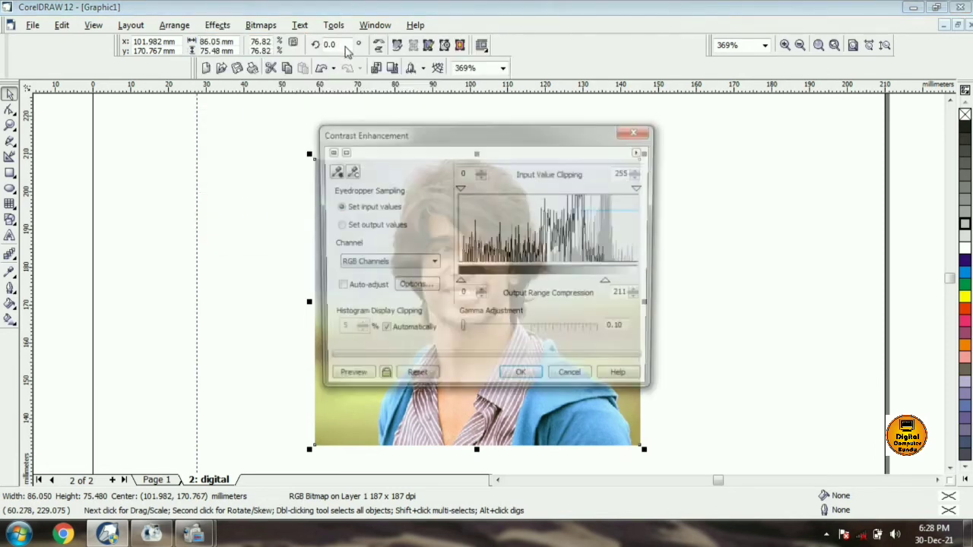
{"action": "left_click_drag", "start_coordinate": [434, 144], "coordinate": [464, 135]}
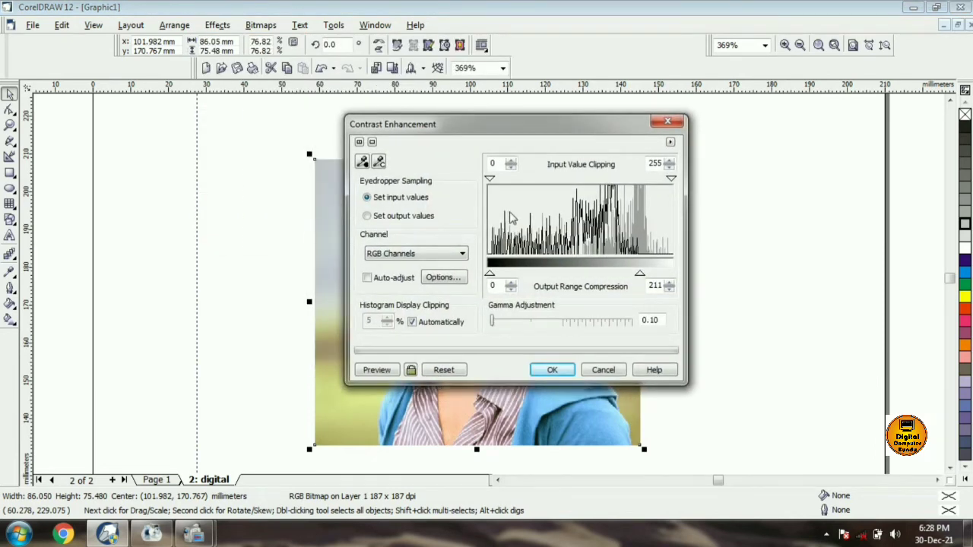
{"action": "left_click_drag", "start_coordinate": [490, 180], "coordinate": [525, 181]}
{"action": "left_click", "coordinate": [376, 370]}
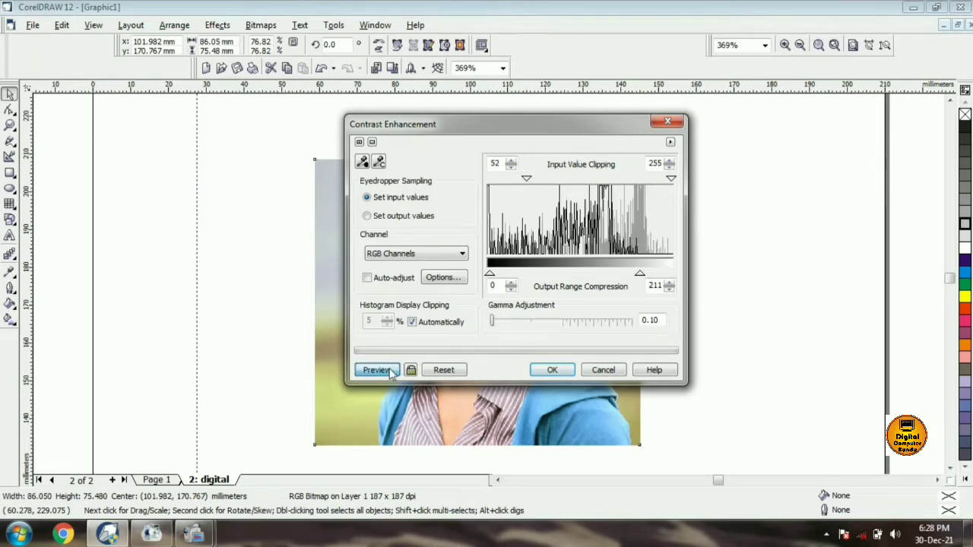
Preview the photo's contrast with lower input clipping at 113 and at 0, and close Contrast Enhancement without applying it
{"action": "left_click_drag", "start_coordinate": [456, 134], "coordinate": [619, 112]}
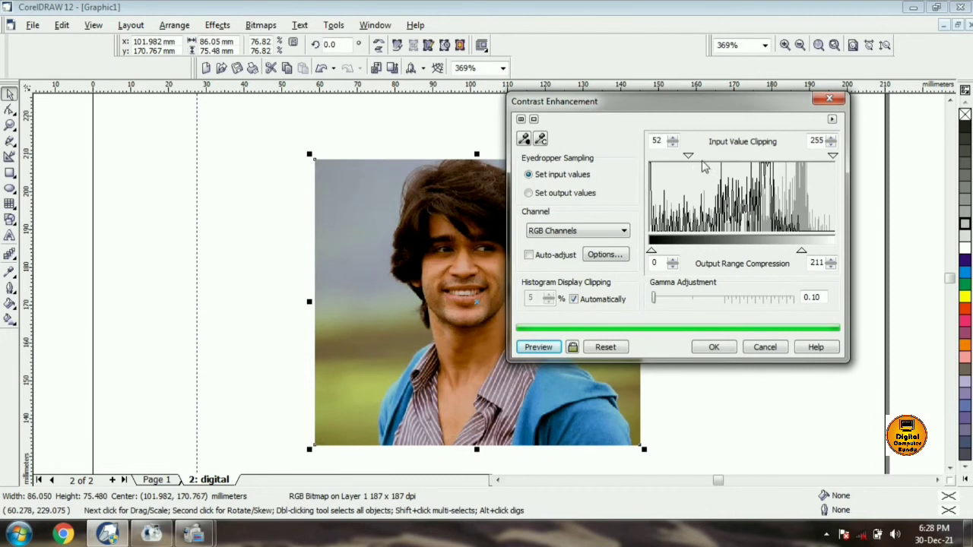
{"action": "left_click_drag", "start_coordinate": [688, 157], "coordinate": [732, 159]}
{"action": "left_click", "coordinate": [538, 346]}
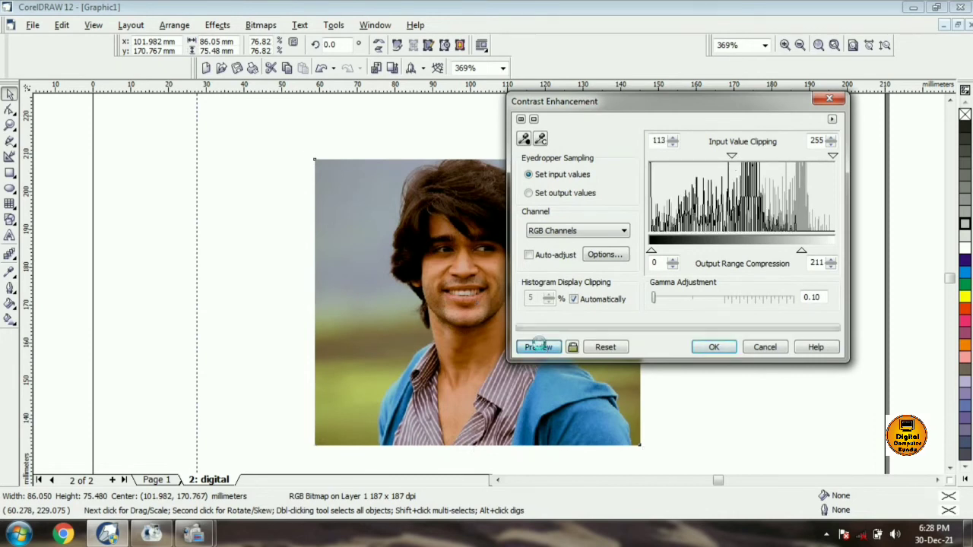
{"action": "left_click_drag", "start_coordinate": [733, 158], "coordinate": [652, 159]}
{"action": "left_click", "coordinate": [535, 348]}
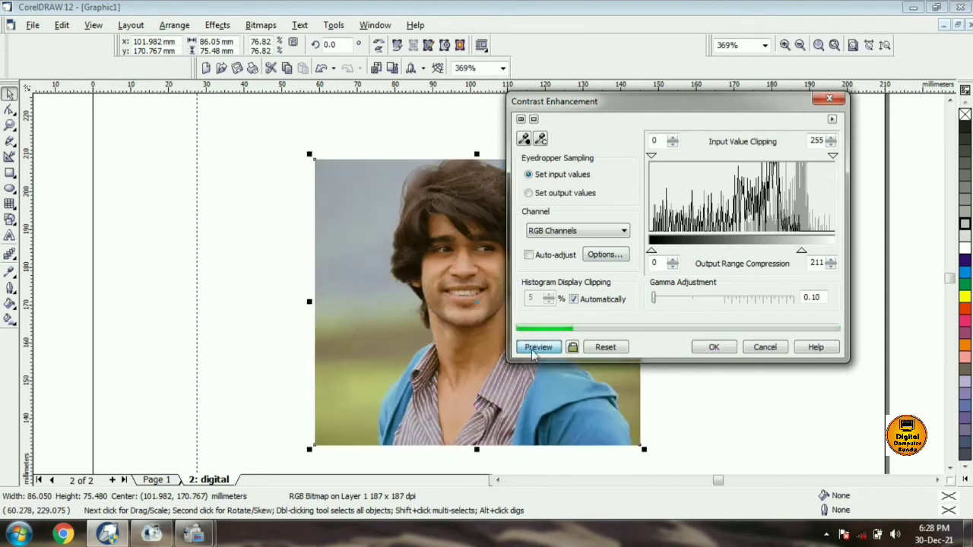
{"action": "left_click", "coordinate": [829, 101]}
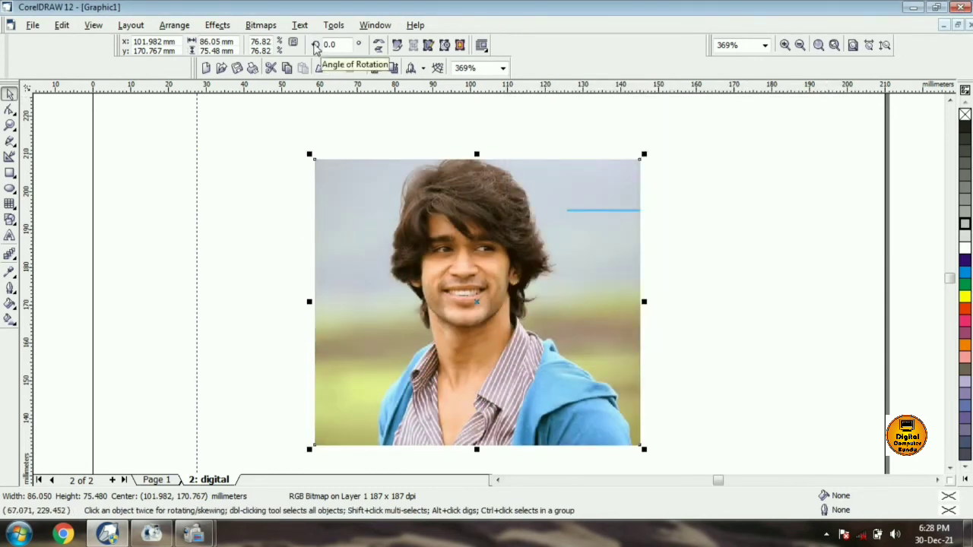
Preview Local Equalization on the portrait photo with width and height both set to 144
{"action": "left_click", "coordinate": [218, 25]}
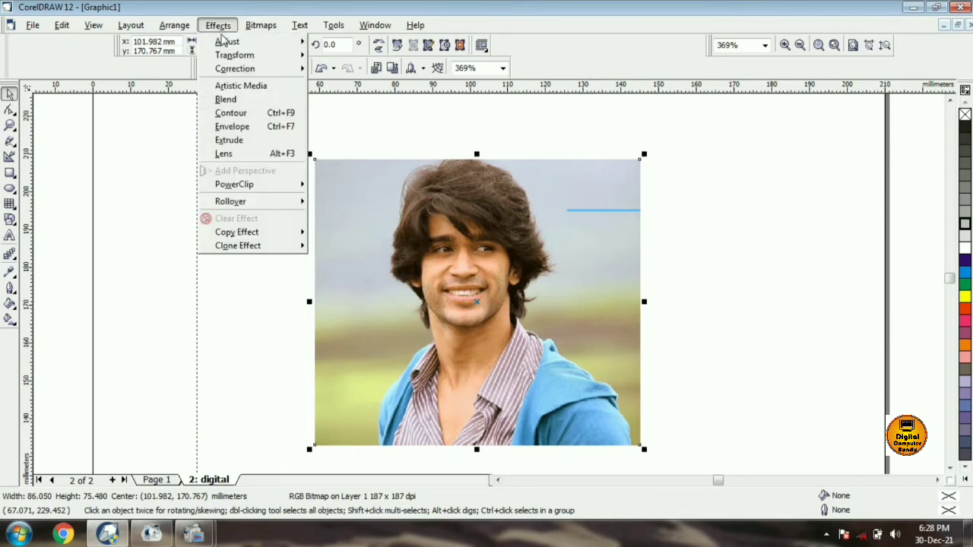
{"action": "mouse_move", "coordinate": [226, 42]}
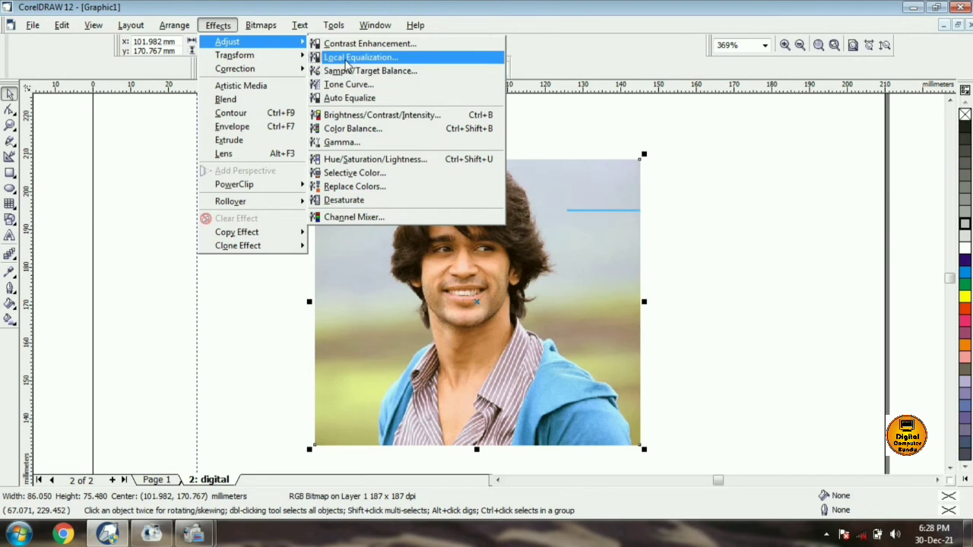
{"action": "left_click", "coordinate": [347, 61]}
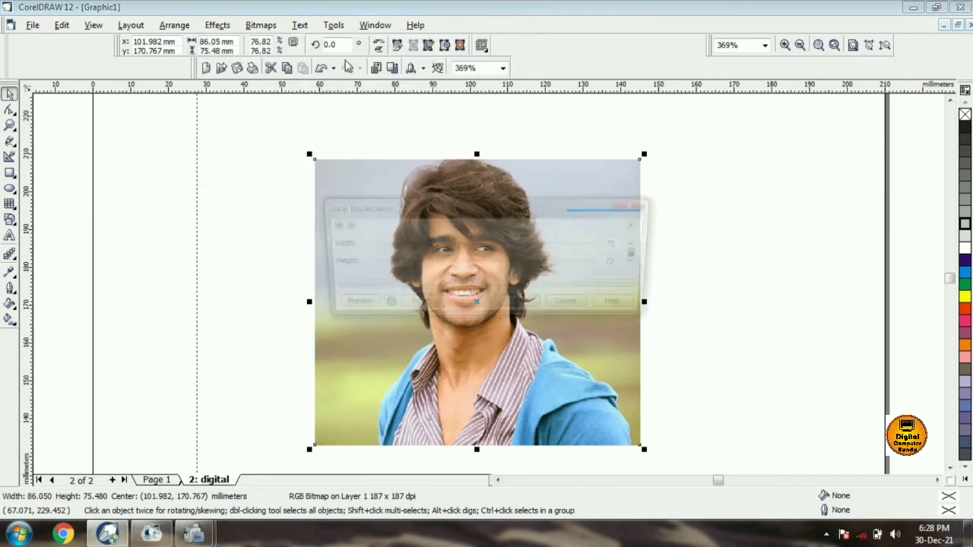
{"action": "left_click_drag", "start_coordinate": [429, 212], "coordinate": [581, 129]}
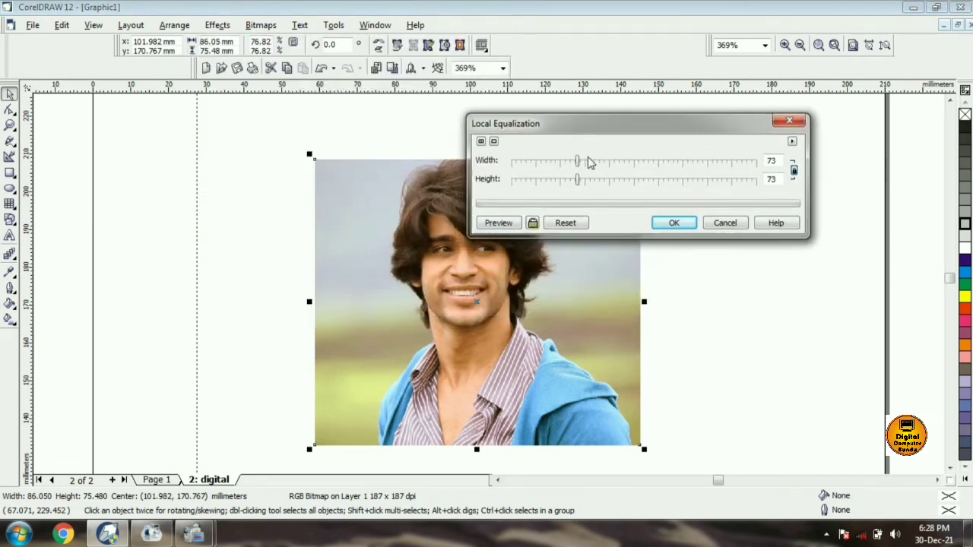
{"action": "left_click_drag", "start_coordinate": [578, 163], "coordinate": [647, 161]}
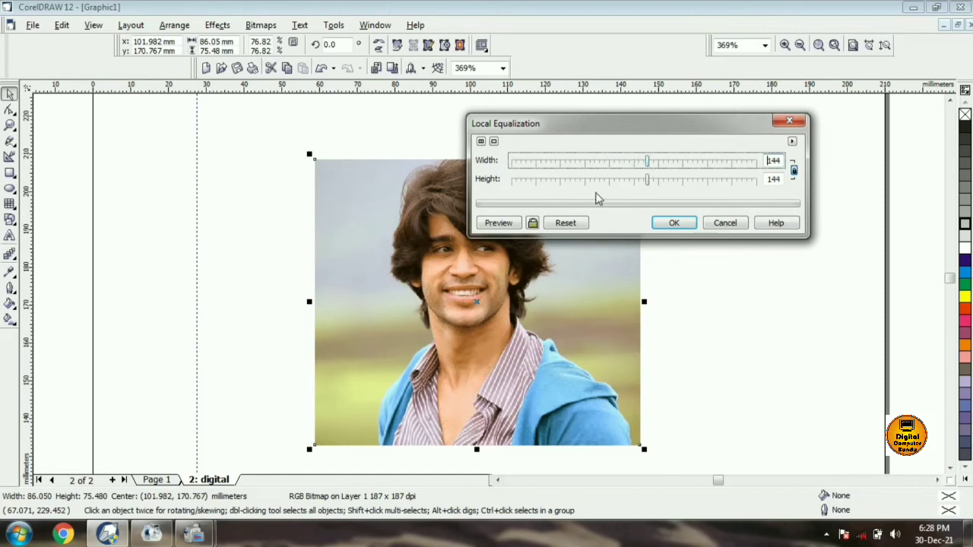
{"action": "left_click", "coordinate": [510, 227]}
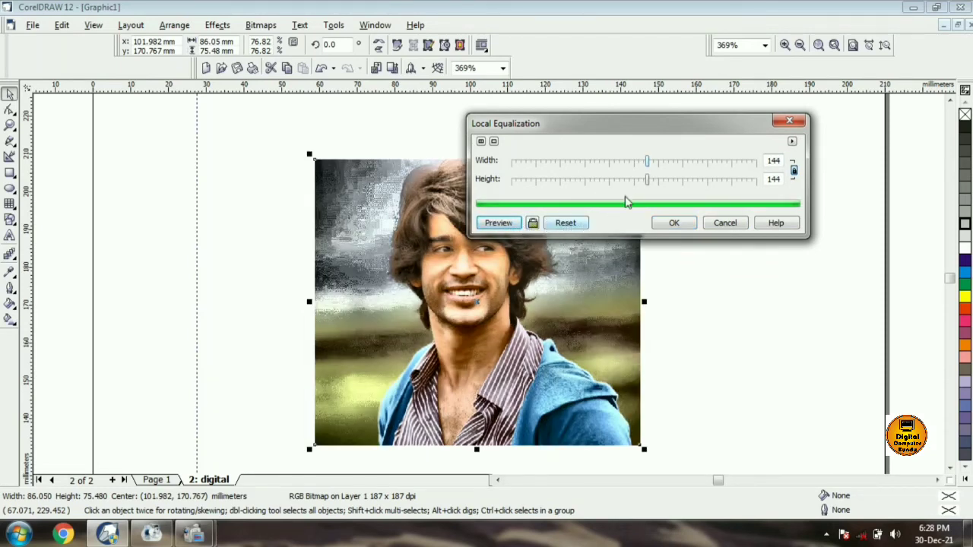
Preview the photo's equalization with width and height at 104, and close Local Equalization without applying it
{"action": "left_click", "coordinate": [610, 168]}
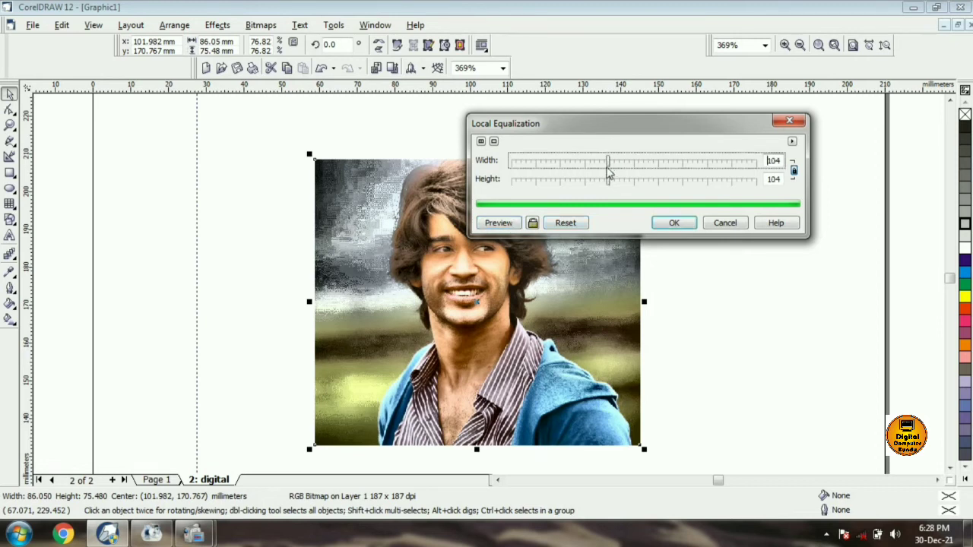
{"action": "left_click", "coordinate": [509, 225]}
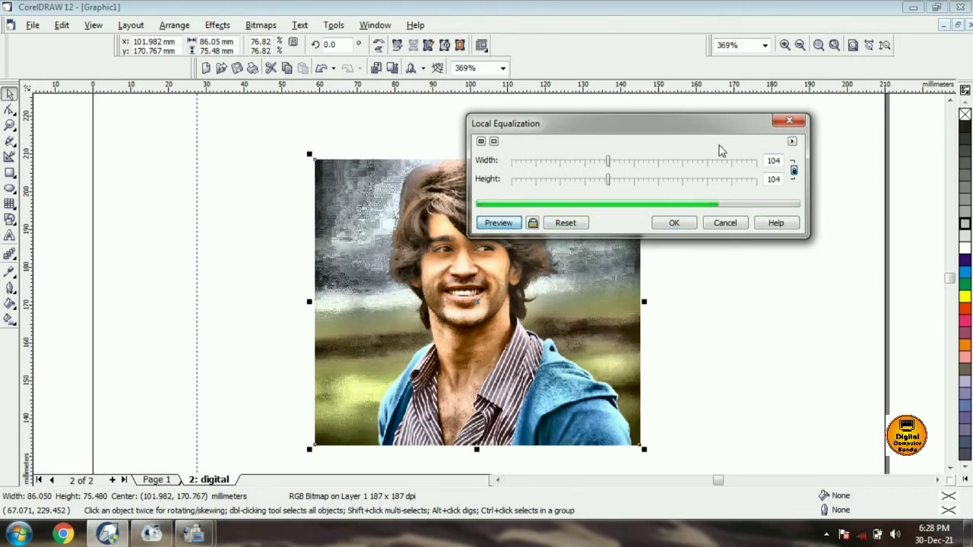
{"action": "left_click", "coordinate": [790, 121]}
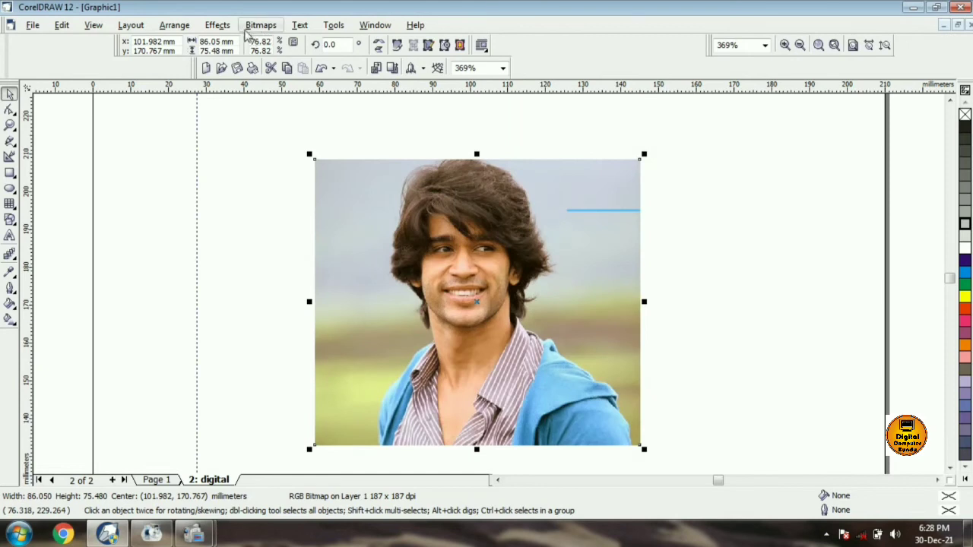
Preview Sample/Target Balance on the portrait photo with the channel set to Red Channel
{"action": "left_click", "coordinate": [220, 27]}
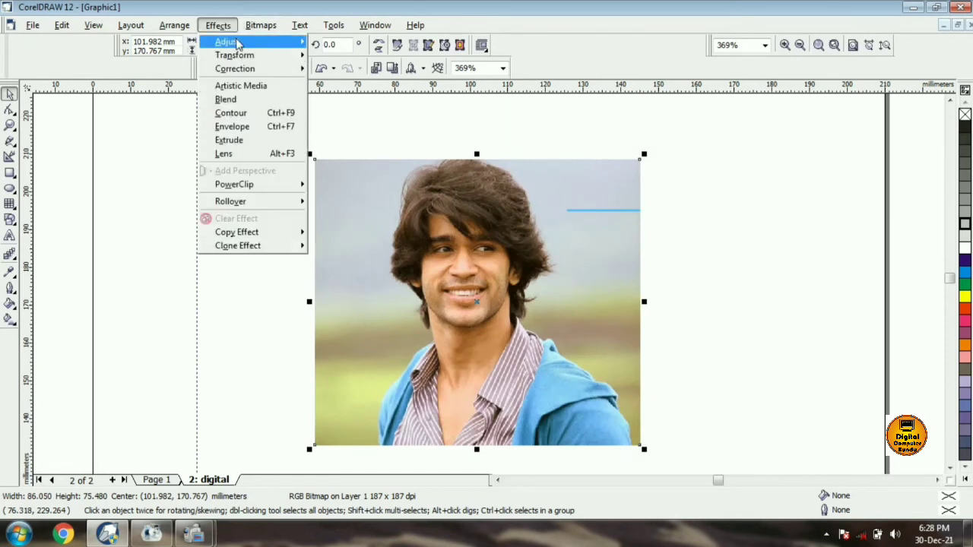
{"action": "mouse_move", "coordinate": [232, 42]}
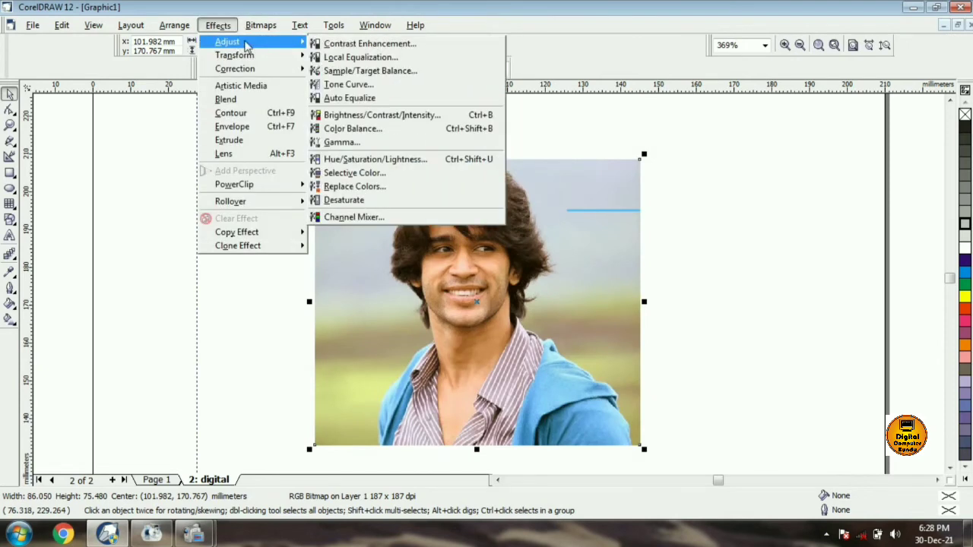
{"action": "left_click", "coordinate": [353, 75]}
{"action": "left_click_drag", "start_coordinate": [438, 156], "coordinate": [581, 138]}
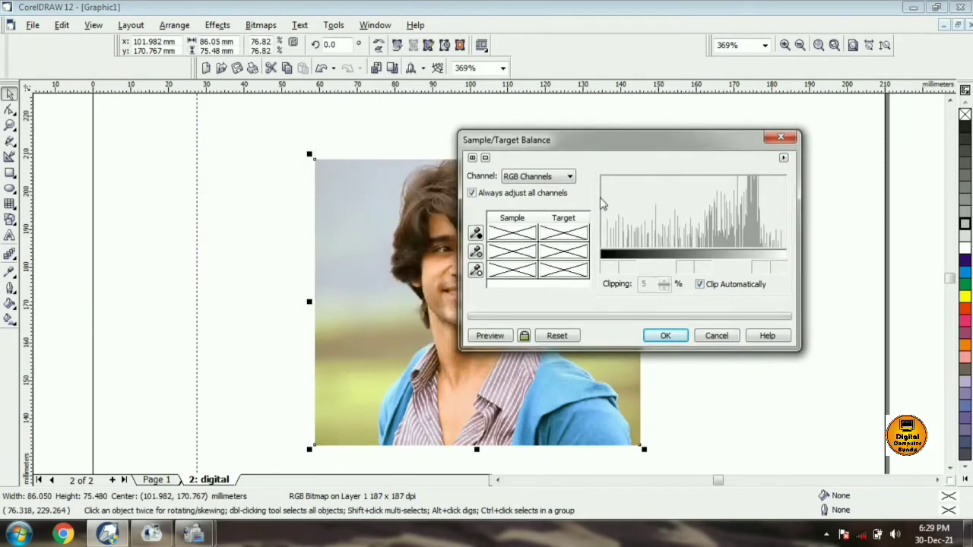
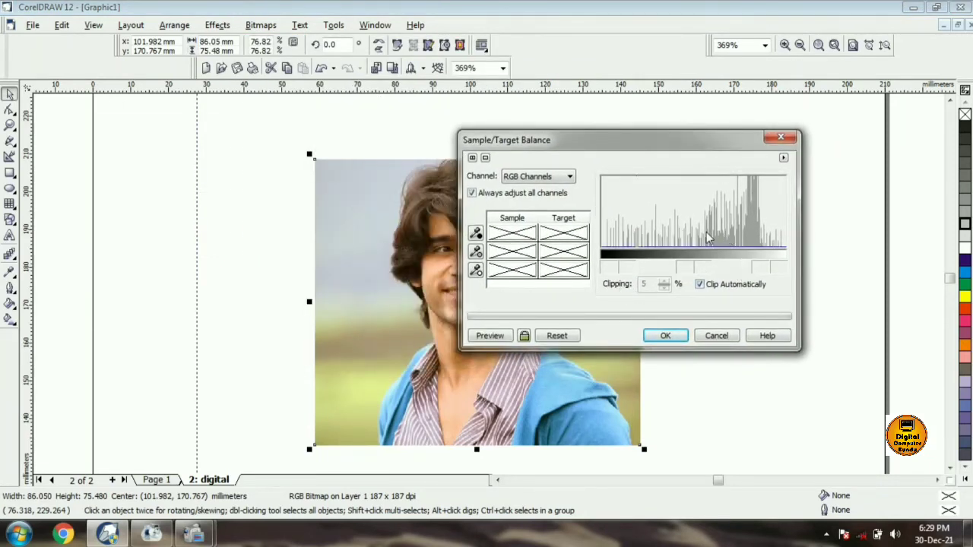
{"action": "left_click", "coordinate": [525, 176]}
{"action": "left_click", "coordinate": [530, 200]}
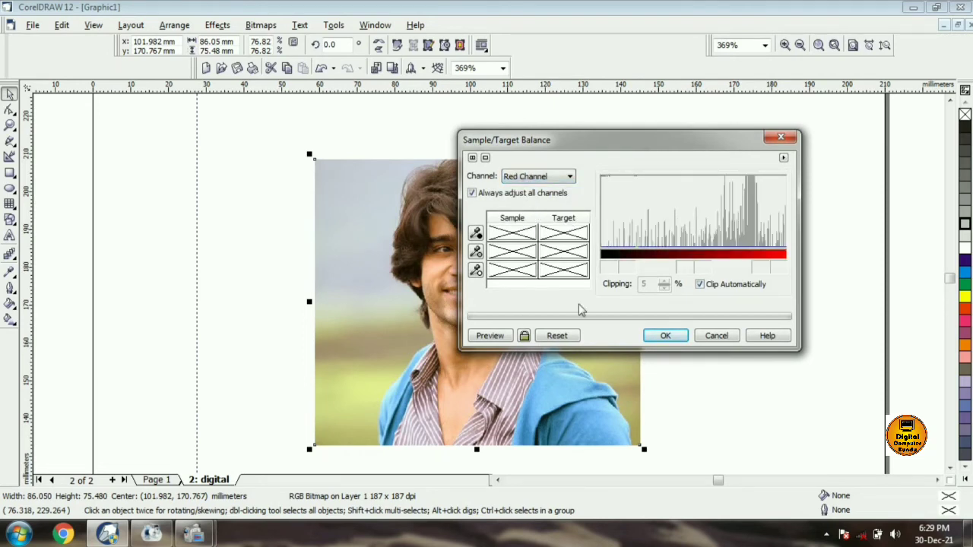
{"action": "left_click", "coordinate": [491, 337]}
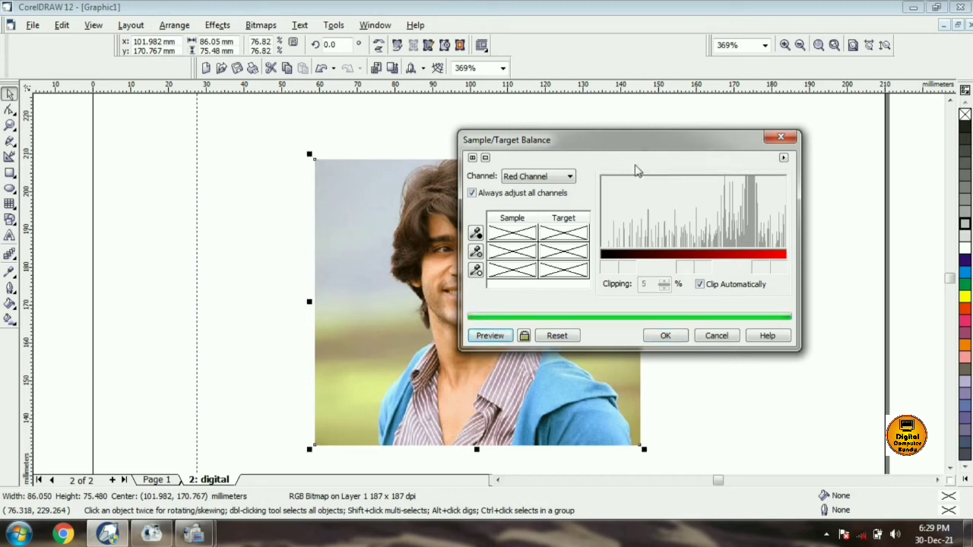
Apply the Sample/Target Balance adjustment to the photo with automatic clipping
{"action": "left_click_drag", "start_coordinate": [607, 143], "coordinate": [693, 107]}
{"action": "left_click", "coordinate": [750, 301]}
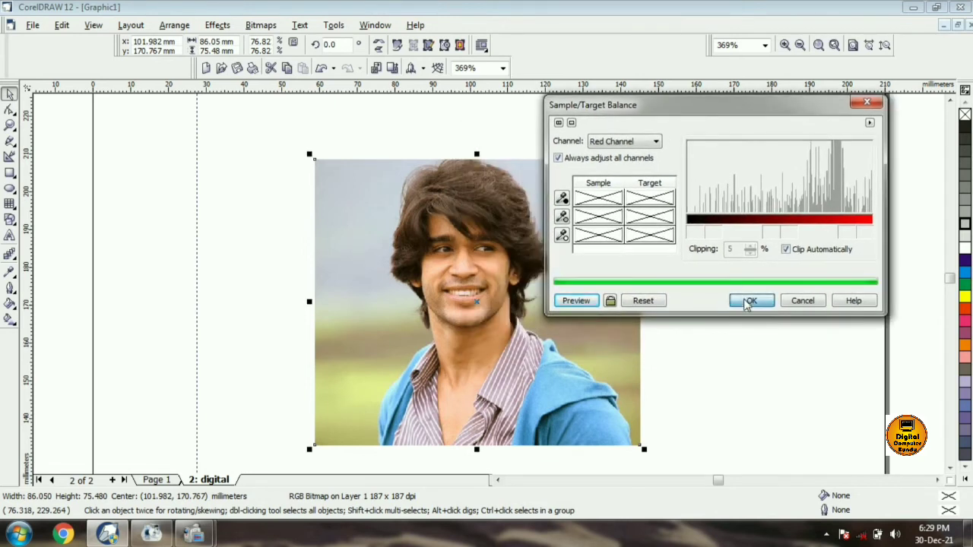
Preview two different tone curves on the photo's RGB channels and discard the adjustment
{"action": "left_click", "coordinate": [218, 26]}
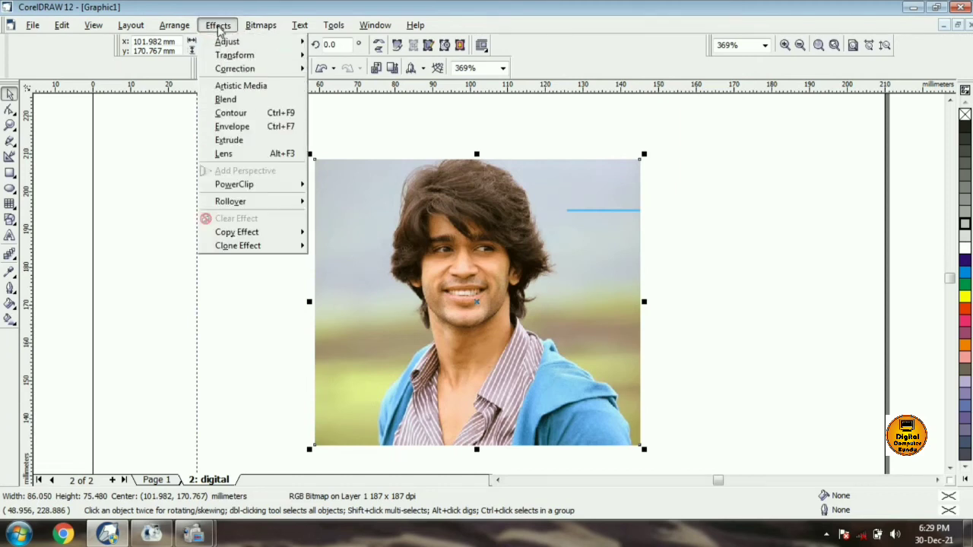
{"action": "mouse_move", "coordinate": [265, 43]}
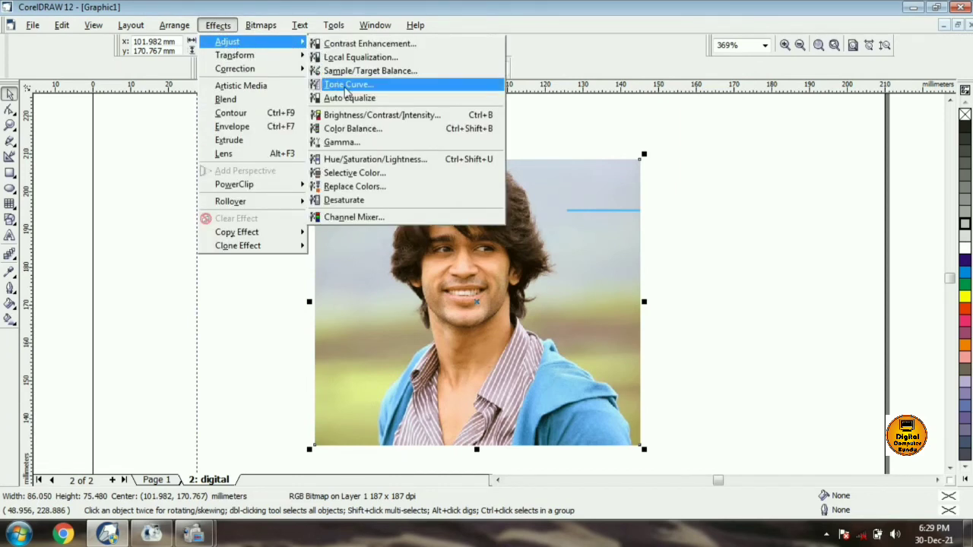
{"action": "left_click", "coordinate": [343, 86]}
{"action": "left_click_drag", "start_coordinate": [410, 148], "coordinate": [607, 115]}
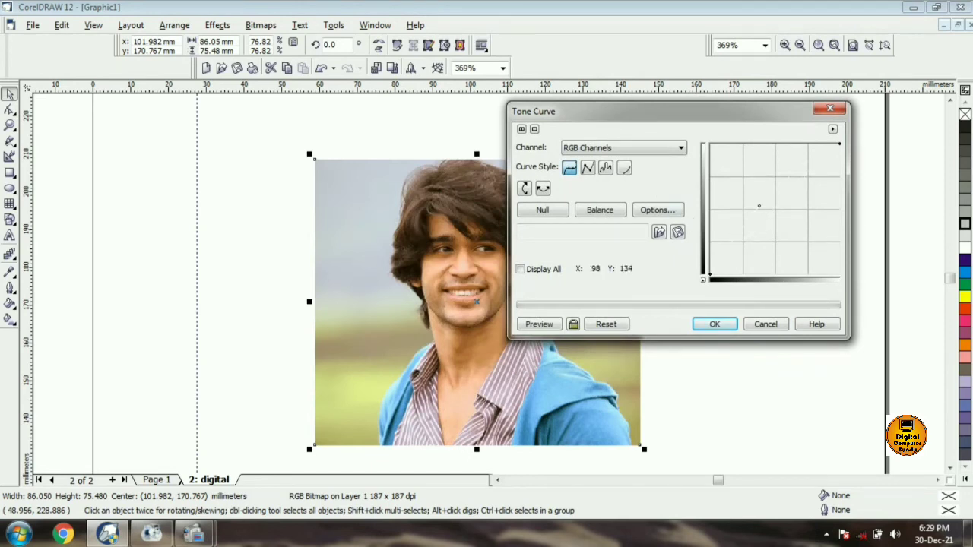
{"action": "left_click", "coordinate": [546, 325]}
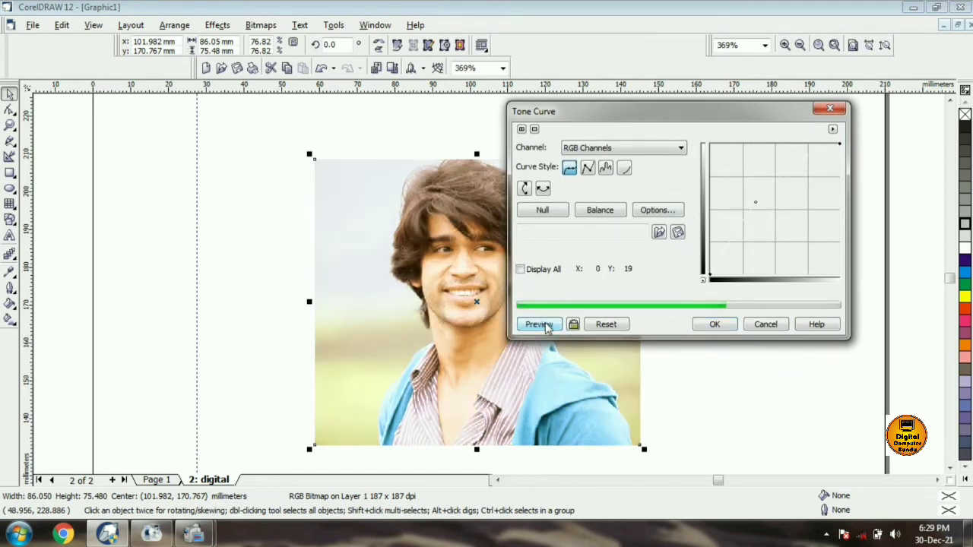
{"action": "left_click_drag", "start_coordinate": [755, 204], "coordinate": [771, 220]}
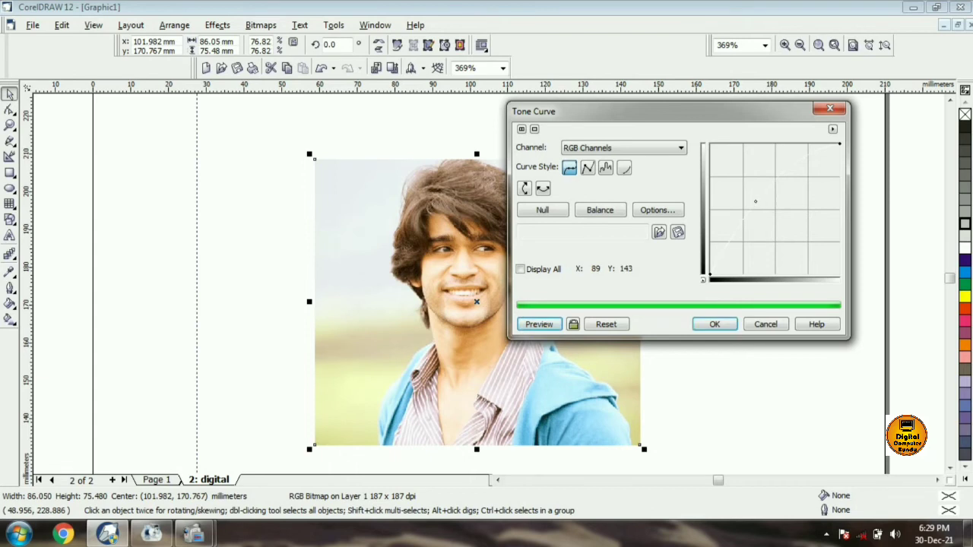
{"action": "left_click", "coordinate": [549, 323]}
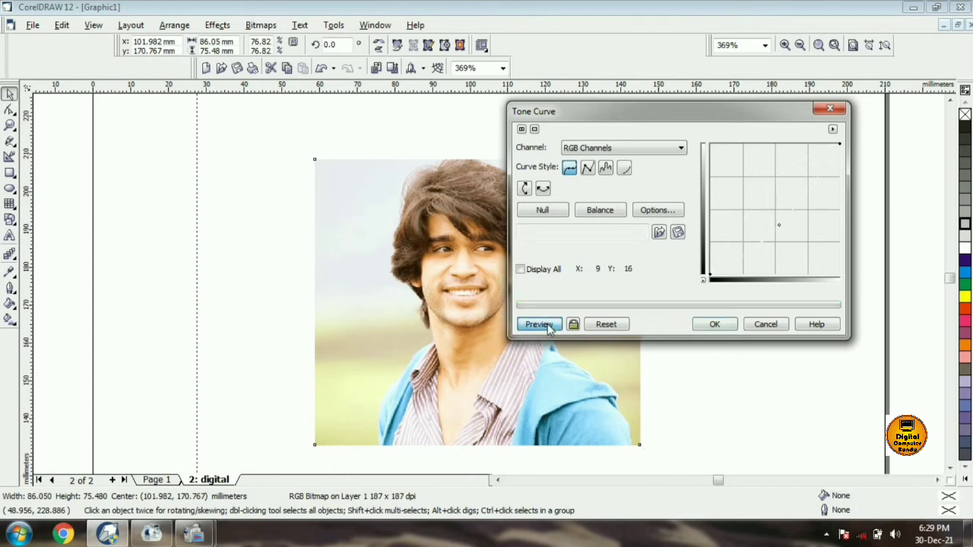
{"action": "left_click", "coordinate": [764, 325]}
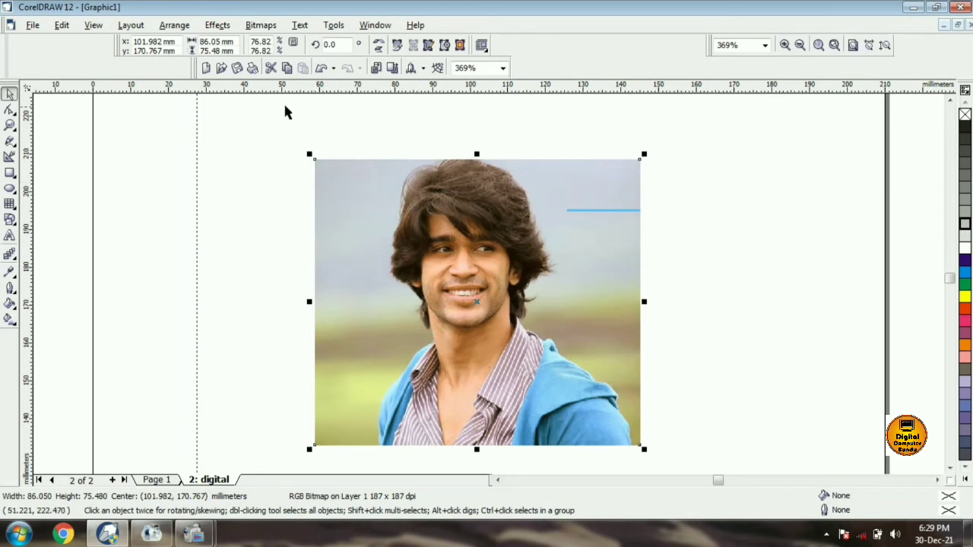
Apply Auto Equalize to the photo
{"action": "left_click", "coordinate": [218, 29]}
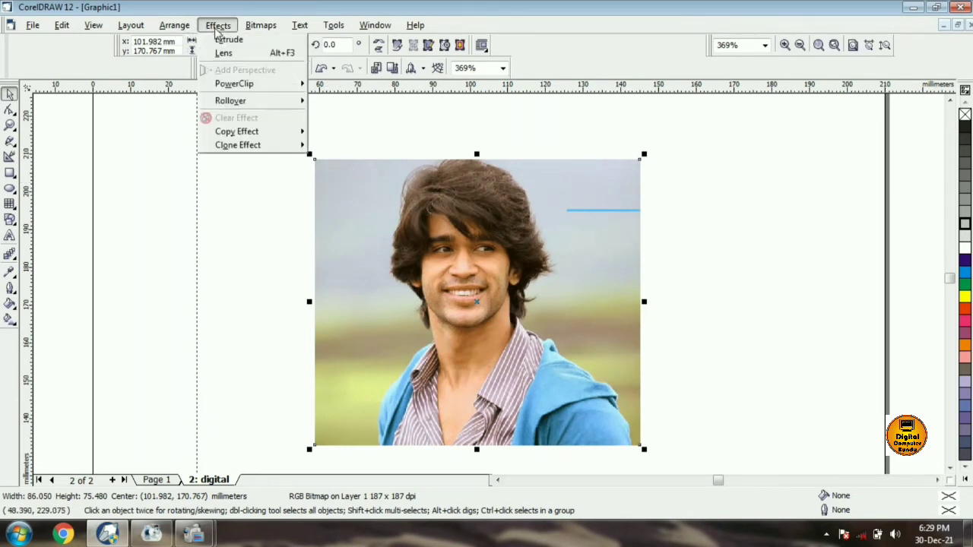
{"action": "mouse_move", "coordinate": [225, 43]}
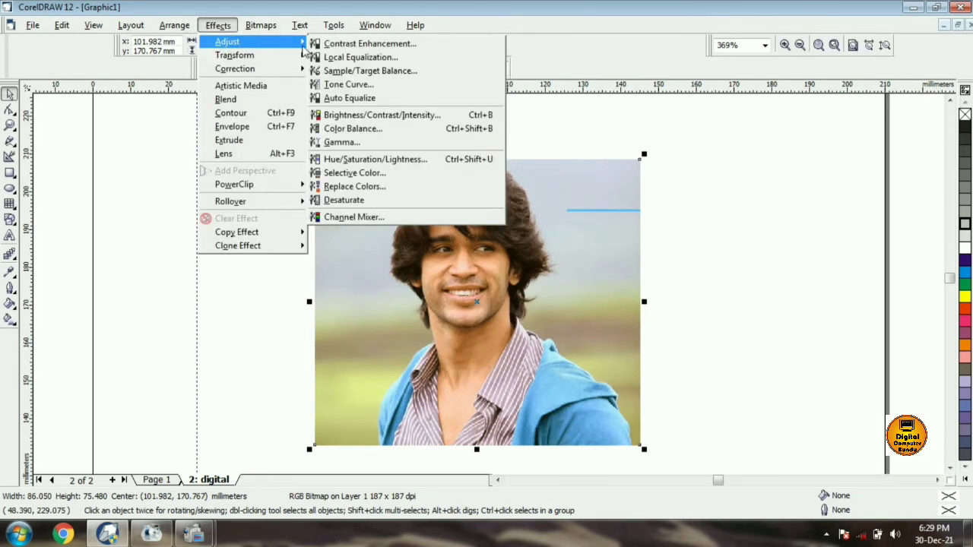
{"action": "left_click", "coordinate": [350, 101]}
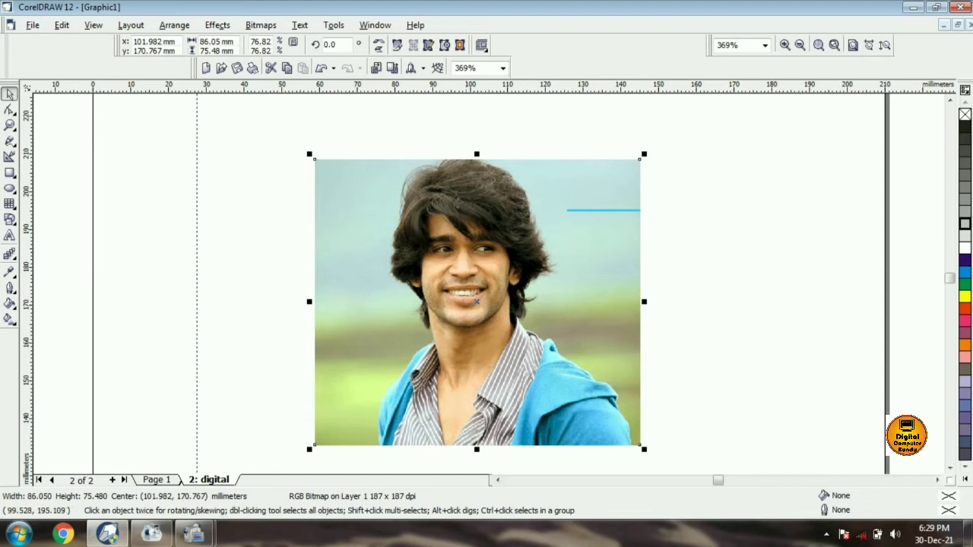
Invert the photo's colors and invert them a second time to restore the normal look
{"action": "left_click", "coordinate": [219, 26]}
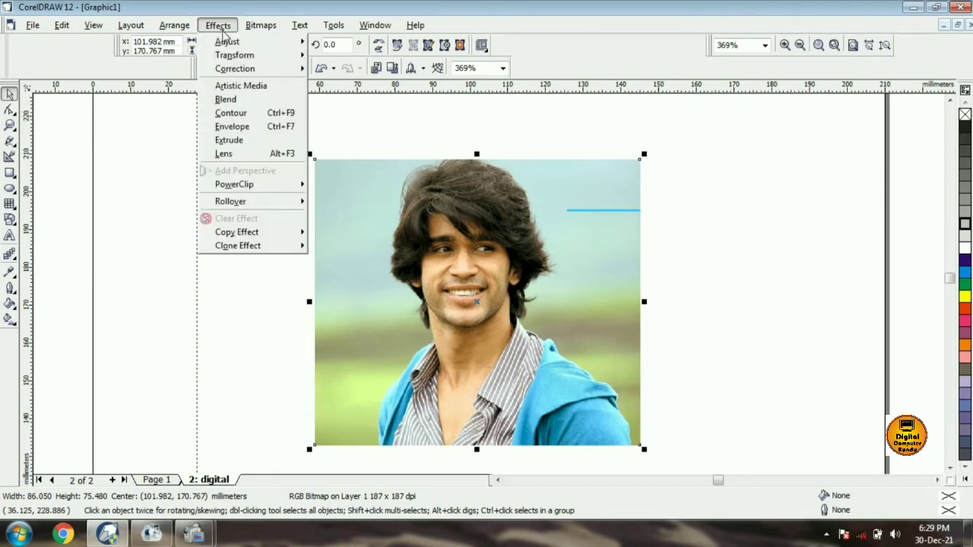
{"action": "mouse_move", "coordinate": [227, 41]}
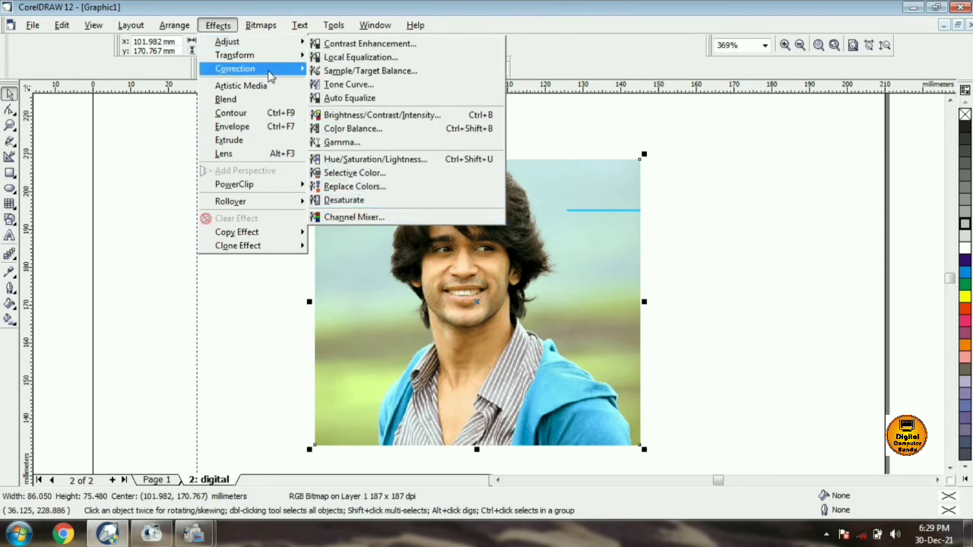
{"action": "mouse_move", "coordinate": [261, 59]}
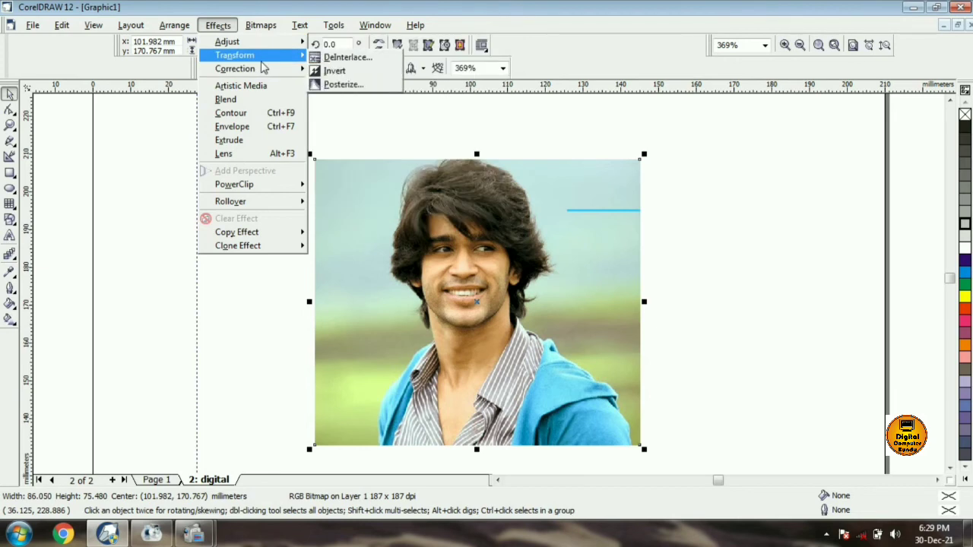
{"action": "left_click", "coordinate": [338, 71]}
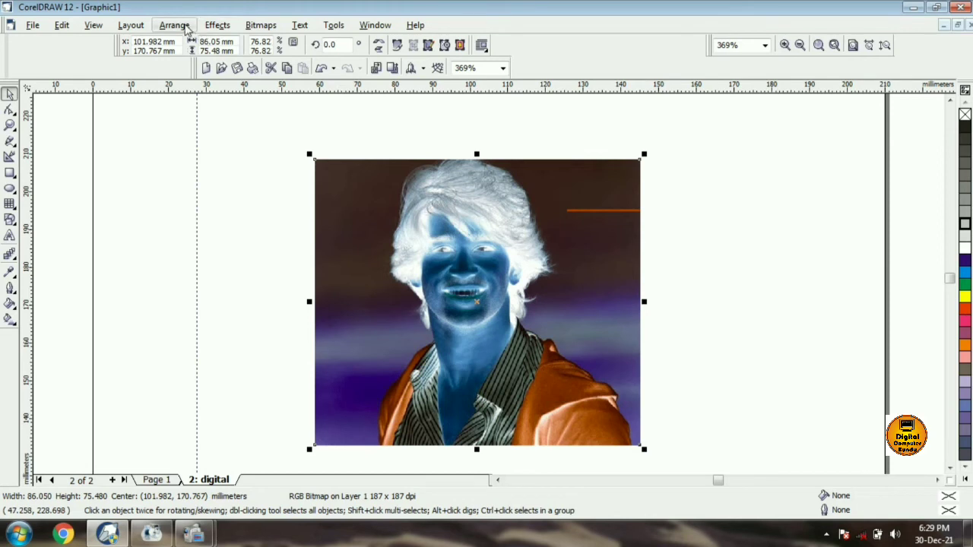
{"action": "left_click", "coordinate": [219, 25]}
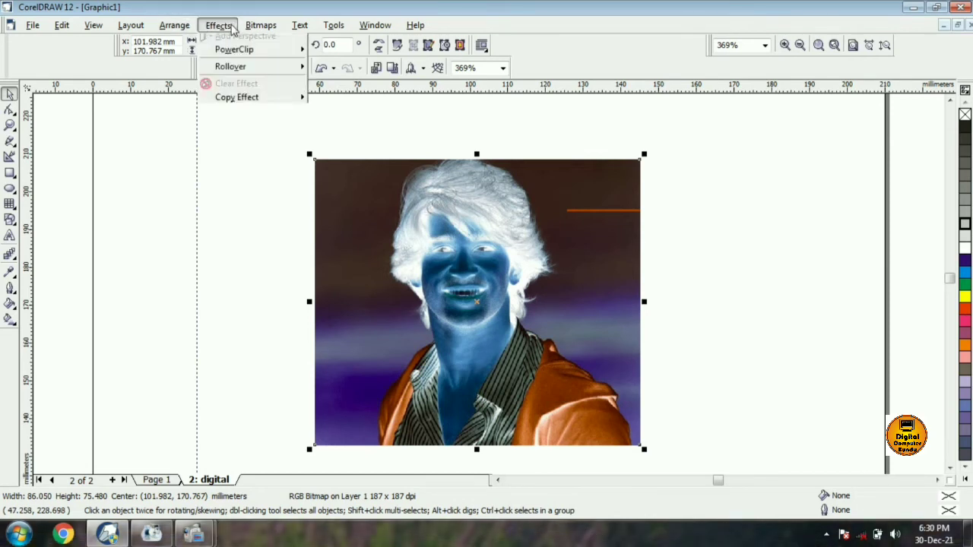
{"action": "mouse_move", "coordinate": [240, 59]}
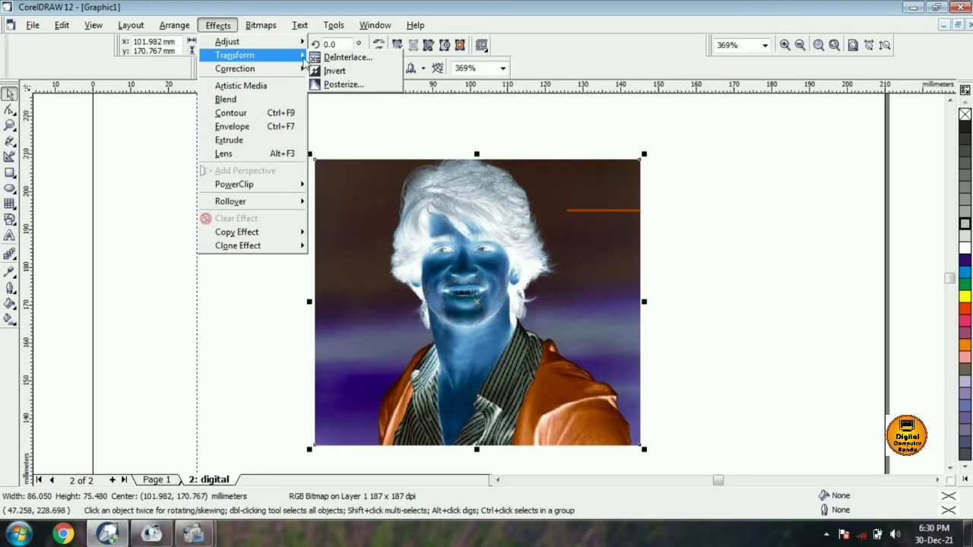
{"action": "left_click", "coordinate": [336, 72]}
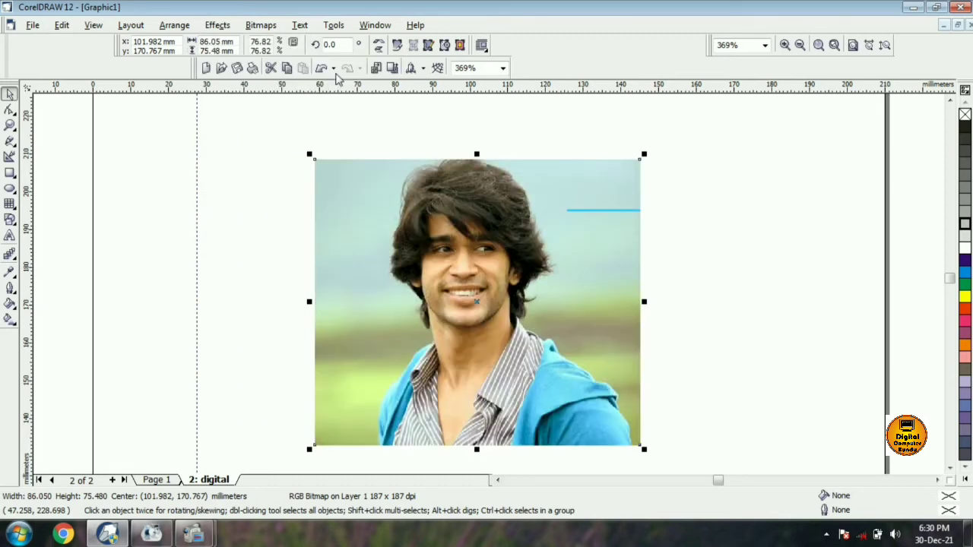
Apply the Dust and Scratch correction to the photo with a threshold of 188 and a radius of 9
{"action": "left_click", "coordinate": [228, 29]}
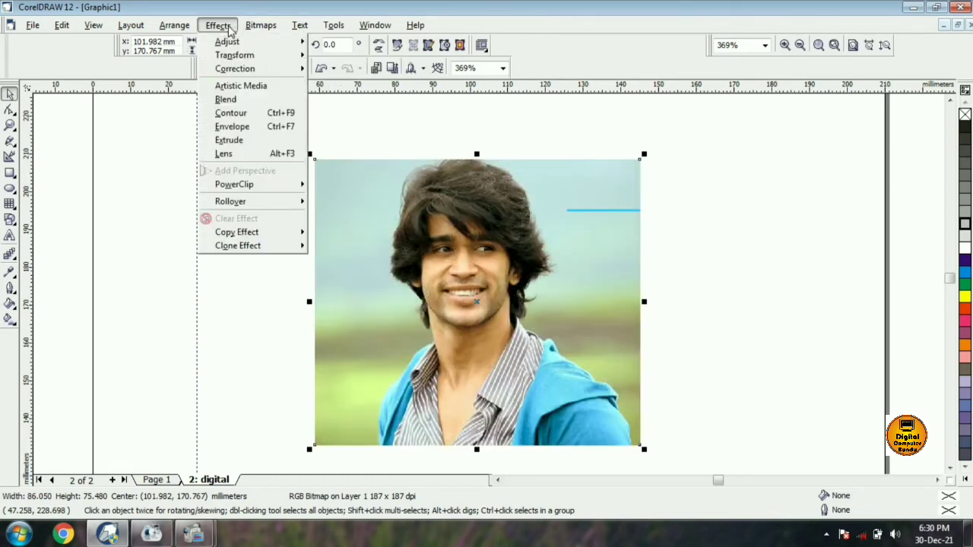
{"action": "mouse_move", "coordinate": [242, 69]}
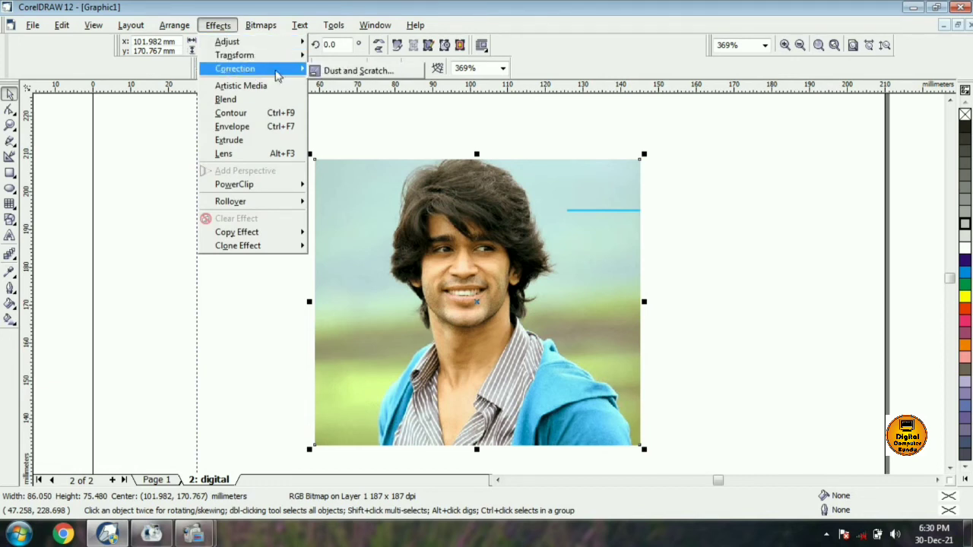
{"action": "left_click", "coordinate": [330, 71]}
{"action": "left_click_drag", "start_coordinate": [466, 220], "coordinate": [747, 167]}
{"action": "left_click_drag", "start_coordinate": [734, 205], "coordinate": [760, 207]}
{"action": "left_click", "coordinate": [637, 246]}
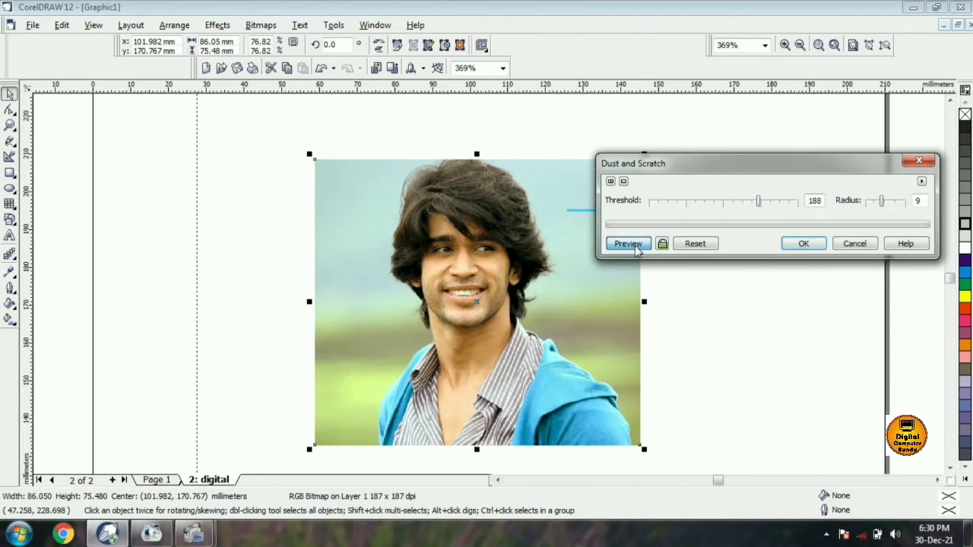
{"action": "left_click", "coordinate": [804, 244]}
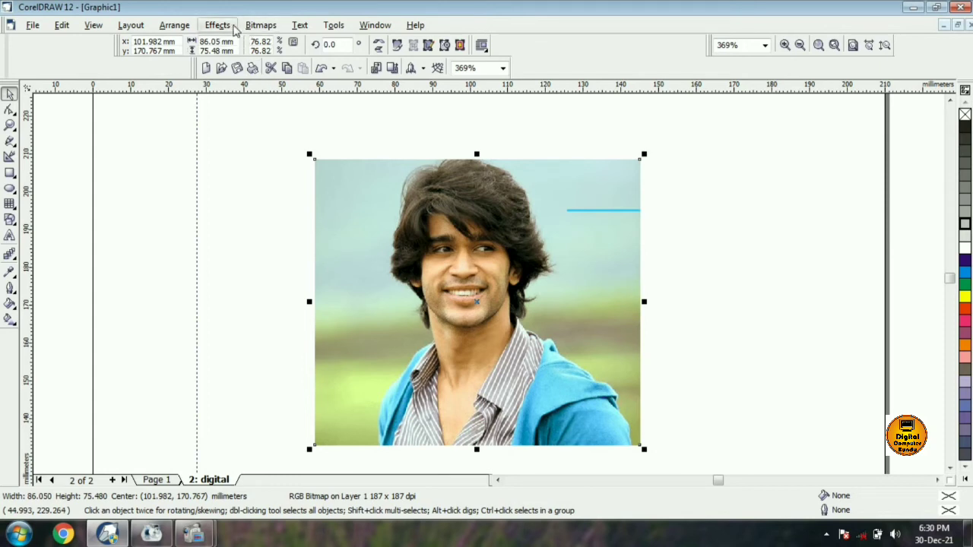
Draw an ellipse about 56 mm wide and 53 mm high over the man's head and fill it yellow
{"action": "left_click", "coordinate": [218, 25]}
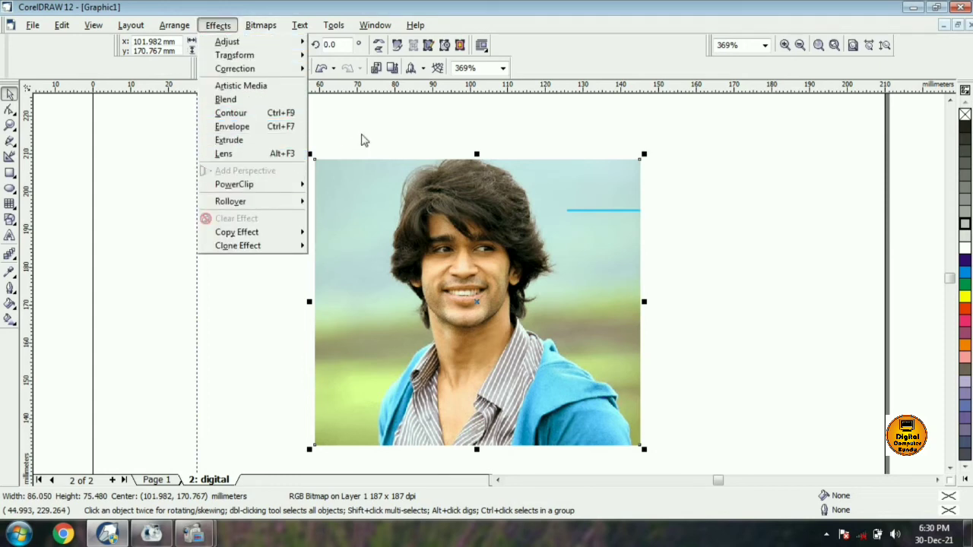
{"action": "left_click", "coordinate": [364, 140]}
{"action": "left_click", "coordinate": [9, 188]}
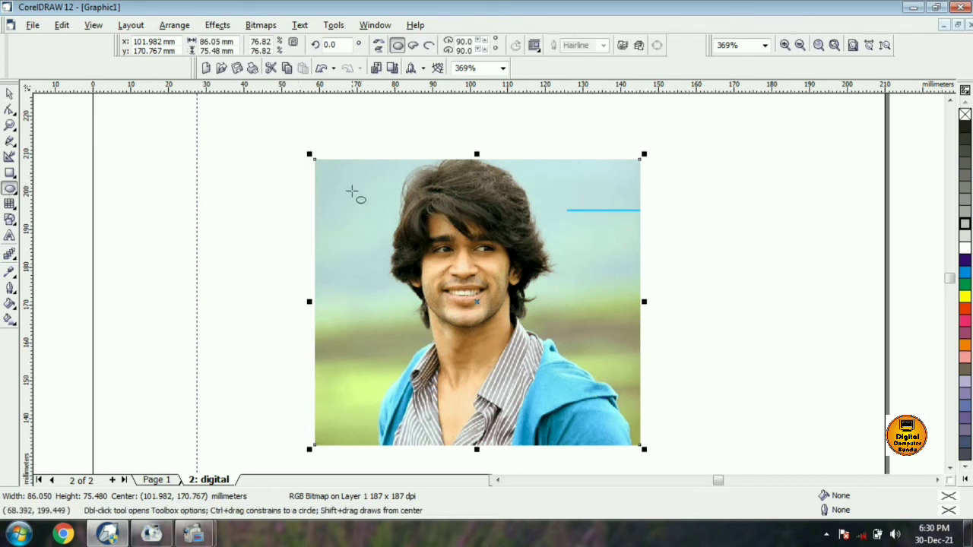
{"action": "left_click_drag", "start_coordinate": [369, 166], "coordinate": [582, 373]}
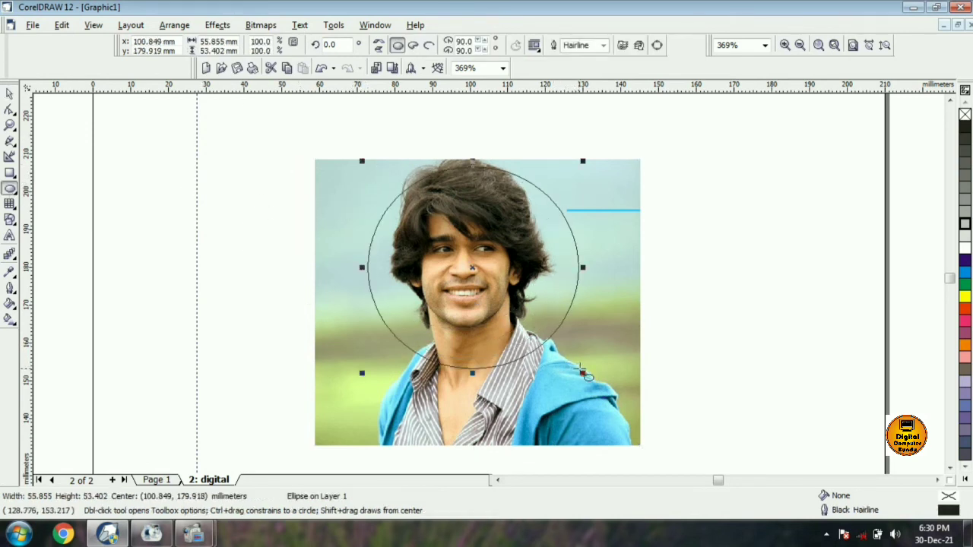
{"action": "left_click", "coordinate": [965, 297]}
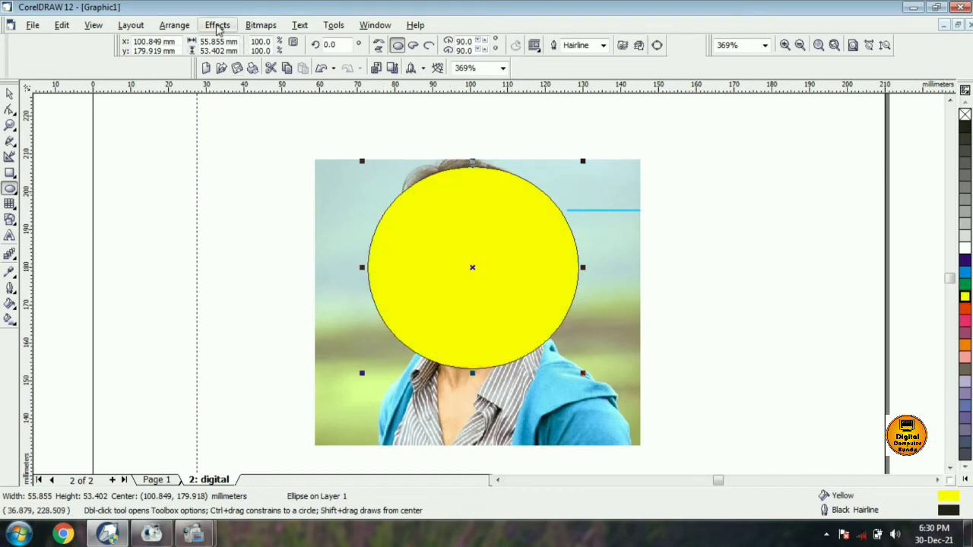
Apply a Brighten lens at a 50% rate to the ellipse and move it slightly down over the face
{"action": "left_click", "coordinate": [217, 25]}
{"action": "left_click", "coordinate": [237, 155]}
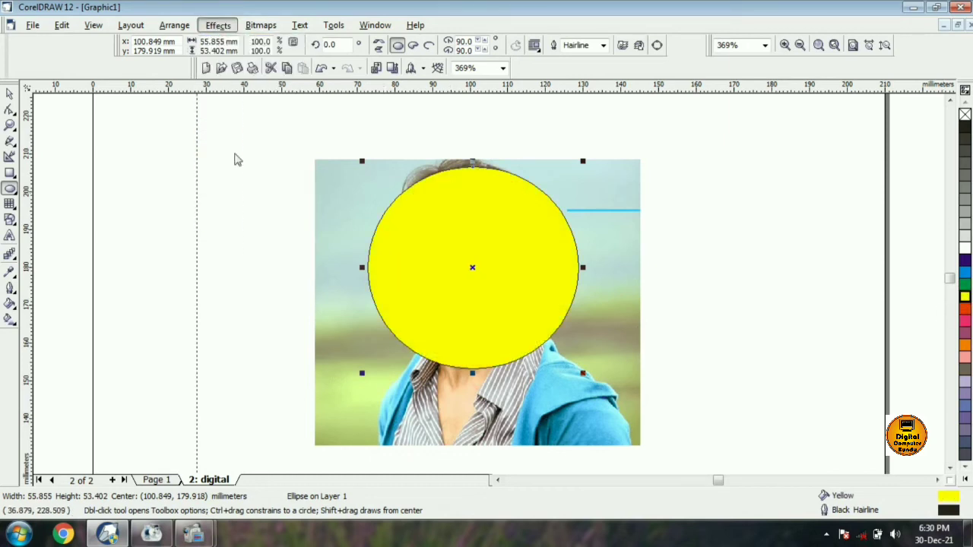
{"action": "left_click_drag", "start_coordinate": [810, 193], "coordinate": [864, 107]}
{"action": "left_click", "coordinate": [858, 174]}
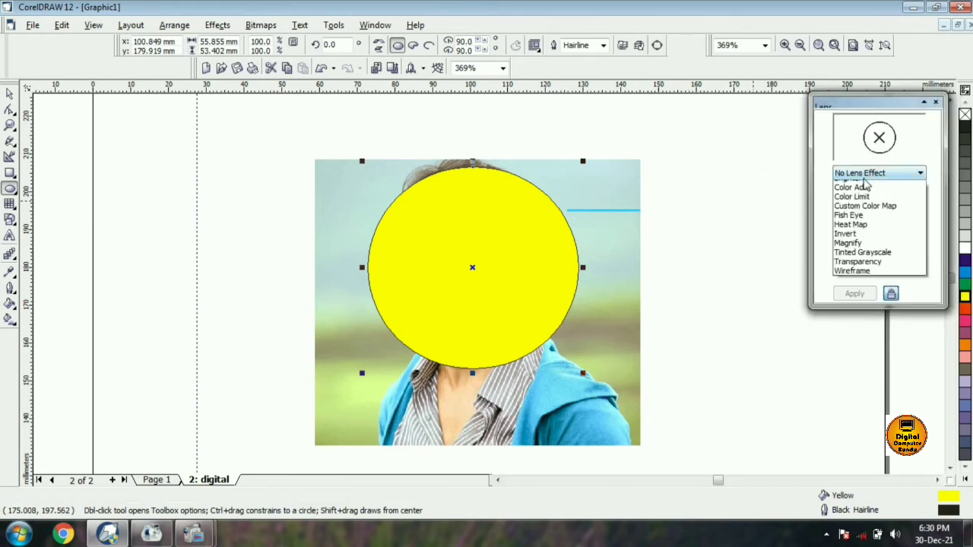
{"action": "left_click", "coordinate": [857, 196]}
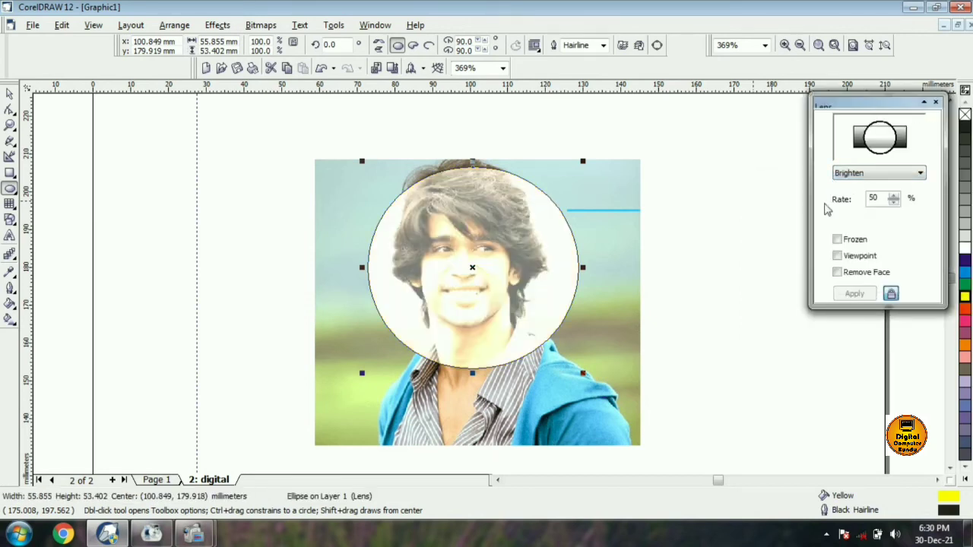
{"action": "left_click_drag", "start_coordinate": [472, 267], "coordinate": [468, 301]}
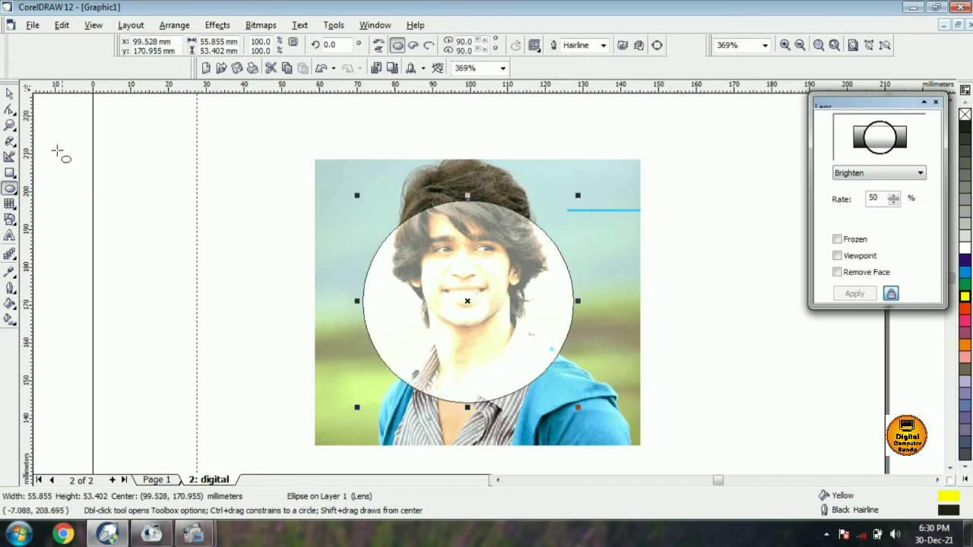
Change the ellipse's lens to Color Add at 50%, trying red before setting the lens color to magenta
{"action": "left_click", "coordinate": [10, 93]}
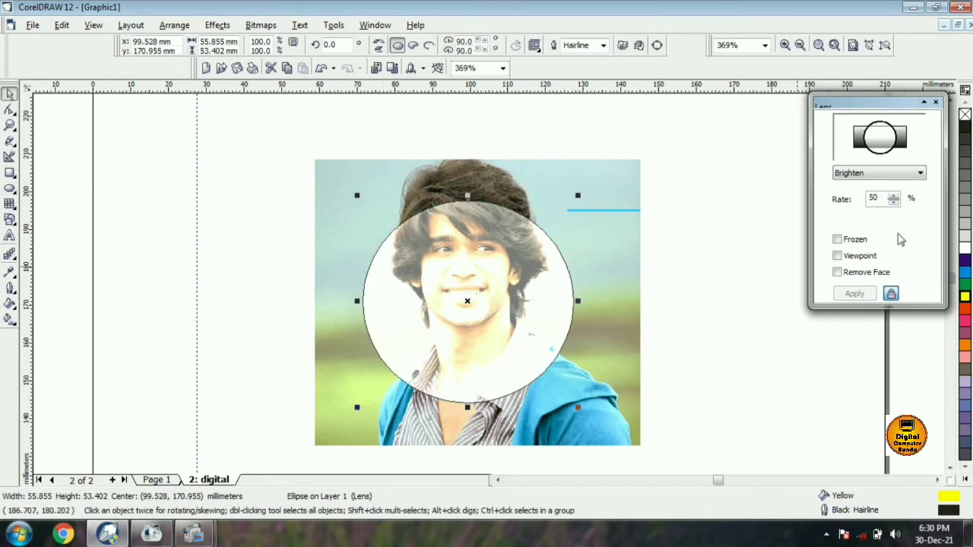
{"action": "left_click", "coordinate": [907, 176]}
{"action": "left_click", "coordinate": [867, 206]}
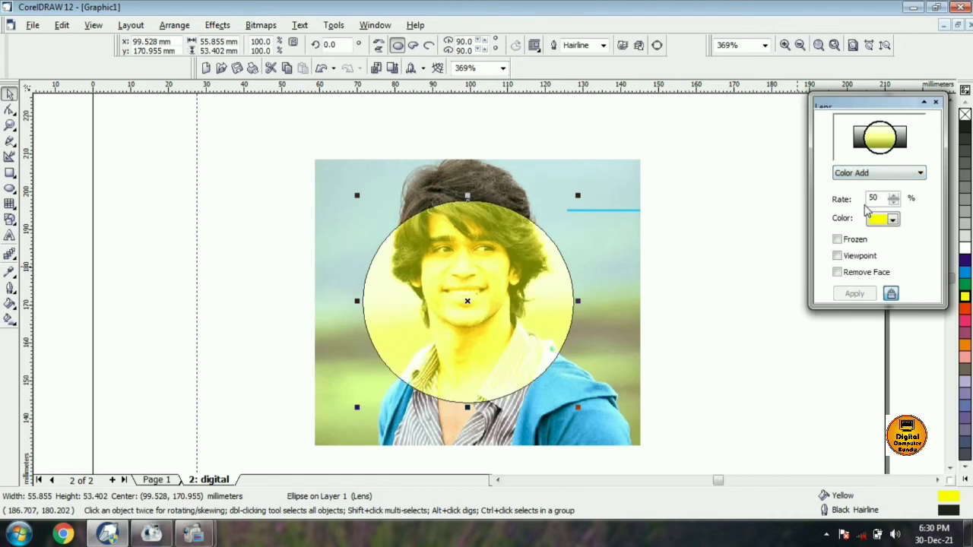
{"action": "left_click", "coordinate": [886, 219]}
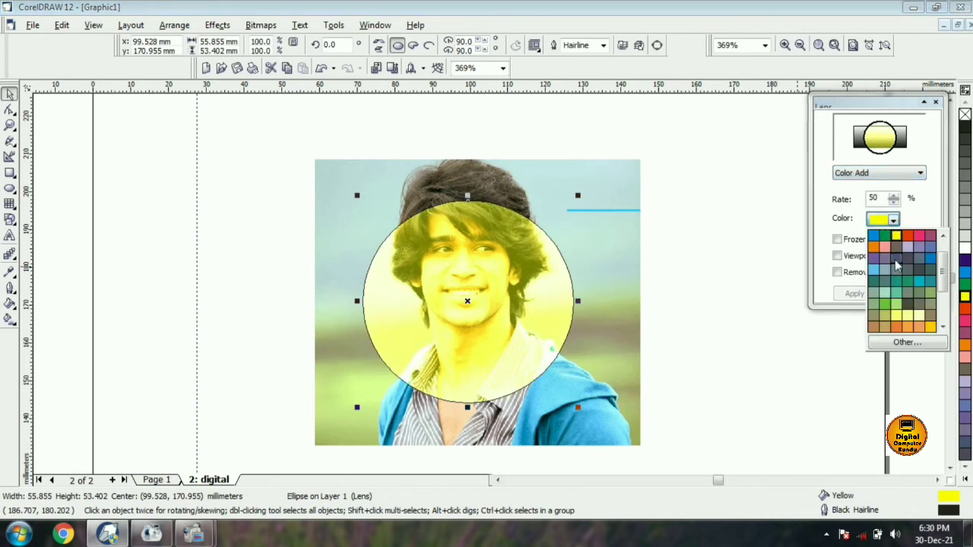
{"action": "left_click", "coordinate": [910, 237]}
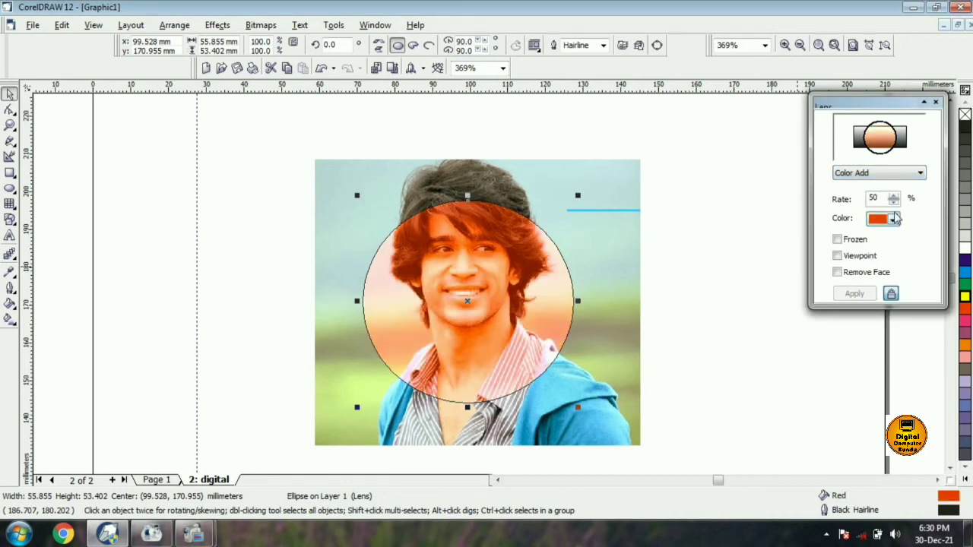
{"action": "left_click", "coordinate": [894, 218]}
{"action": "left_click", "coordinate": [920, 237]}
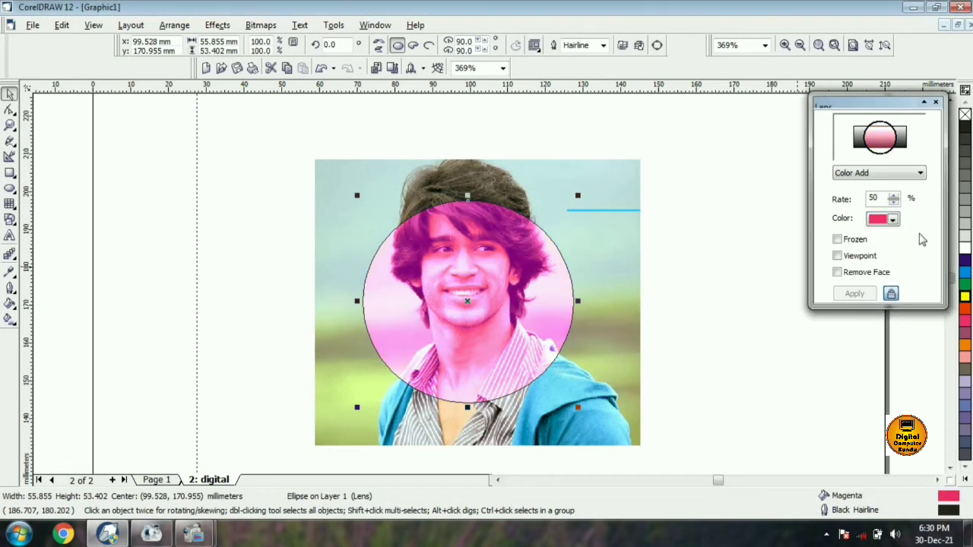
Set the Color Add lens color to Chartreuse, and change the ellipse's lens to Color Limit in Regal Red
{"action": "left_click", "coordinate": [893, 220]}
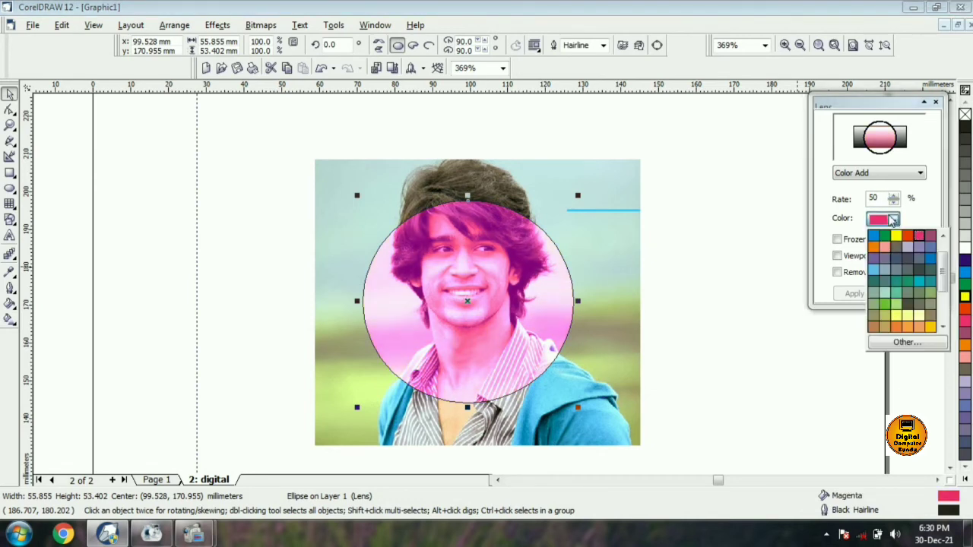
{"action": "left_click", "coordinate": [884, 305]}
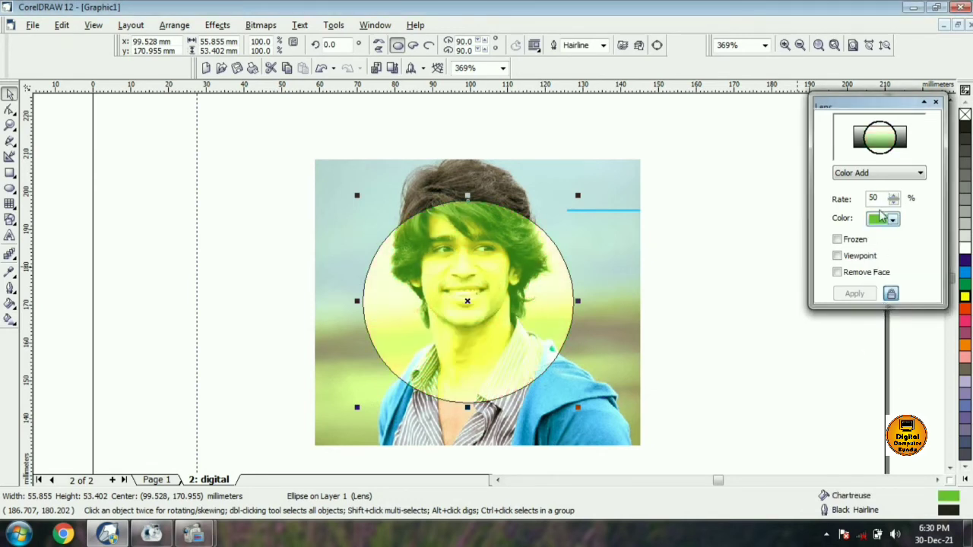
{"action": "left_click", "coordinate": [874, 174]}
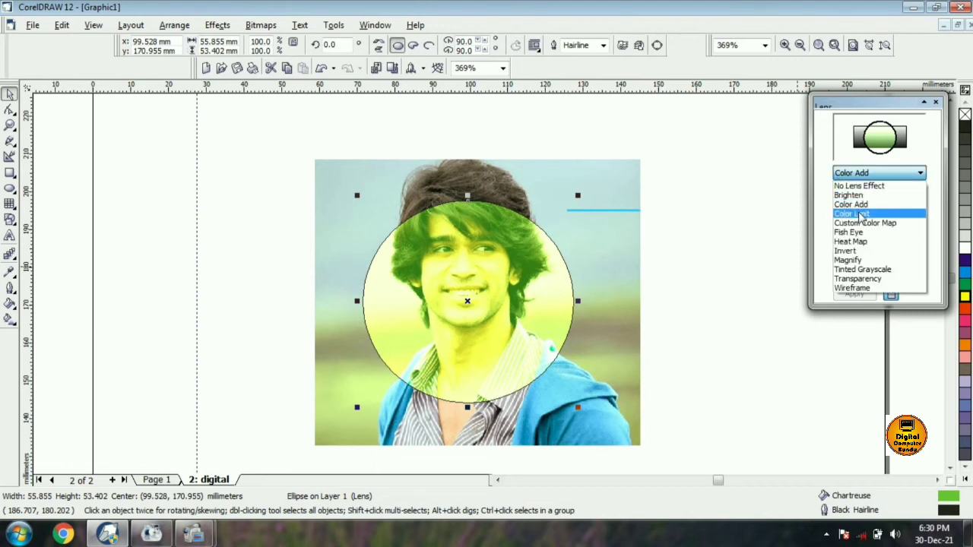
{"action": "left_click", "coordinate": [861, 214]}
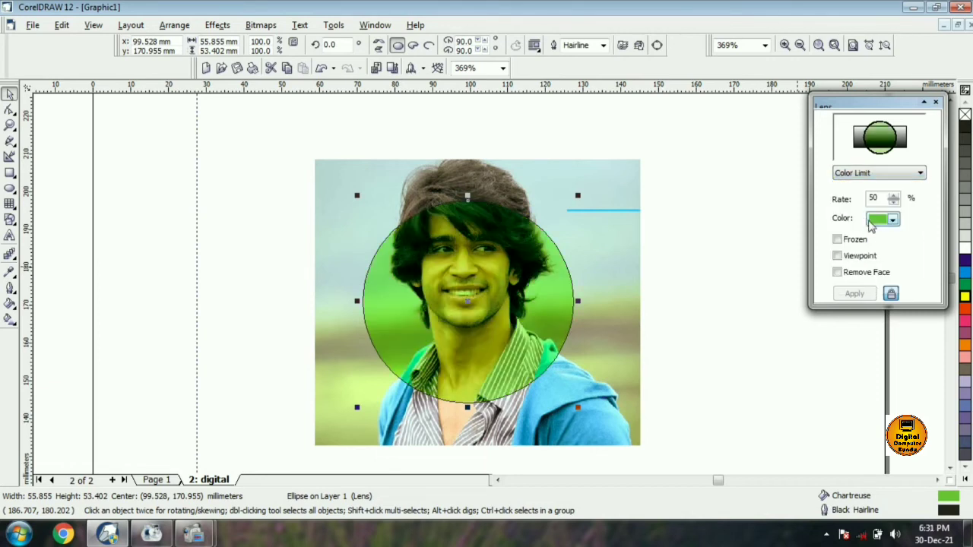
{"action": "left_click", "coordinate": [880, 222]}
{"action": "left_click", "coordinate": [885, 282]}
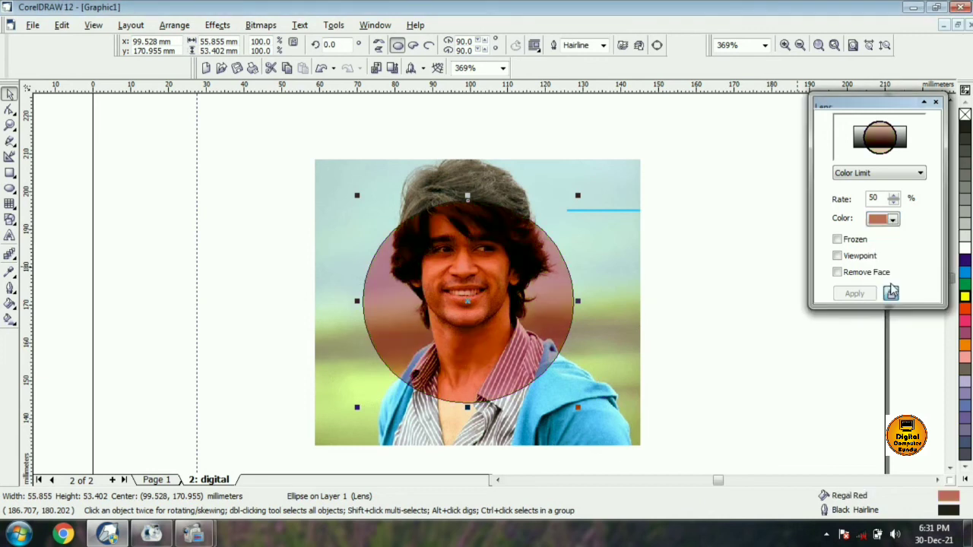
Change the ellipse's lens to Custom Color Map and set its To color to green
{"action": "left_click", "coordinate": [868, 176]}
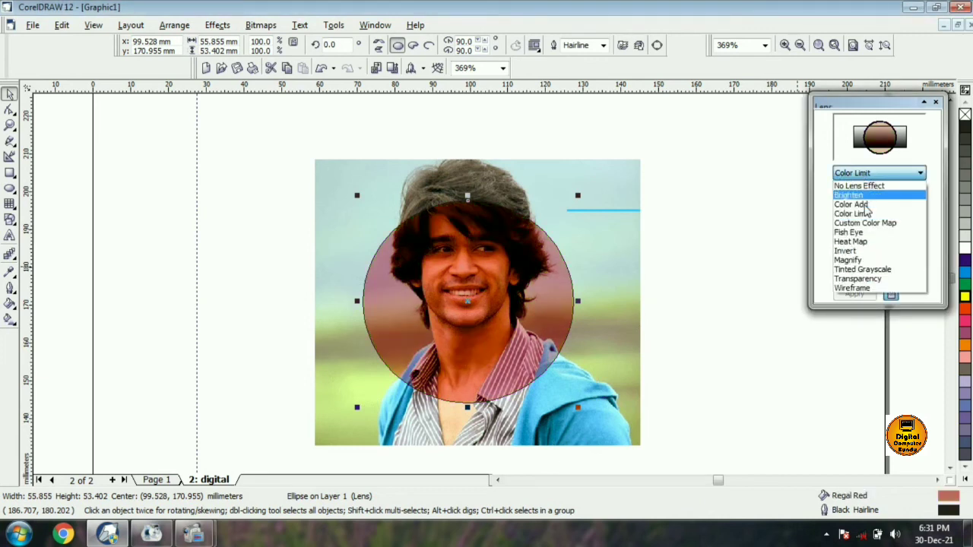
{"action": "left_click", "coordinate": [870, 224]}
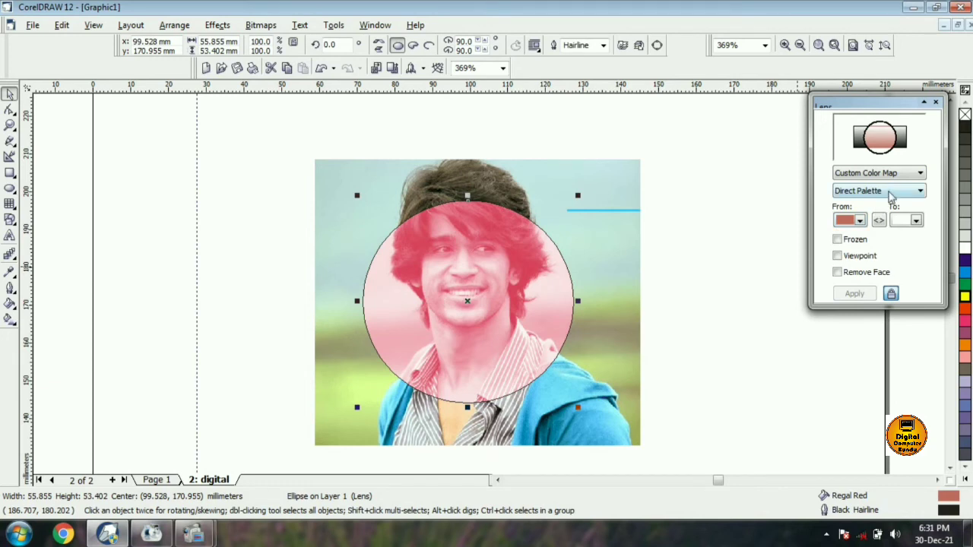
{"action": "left_click", "coordinate": [916, 221]}
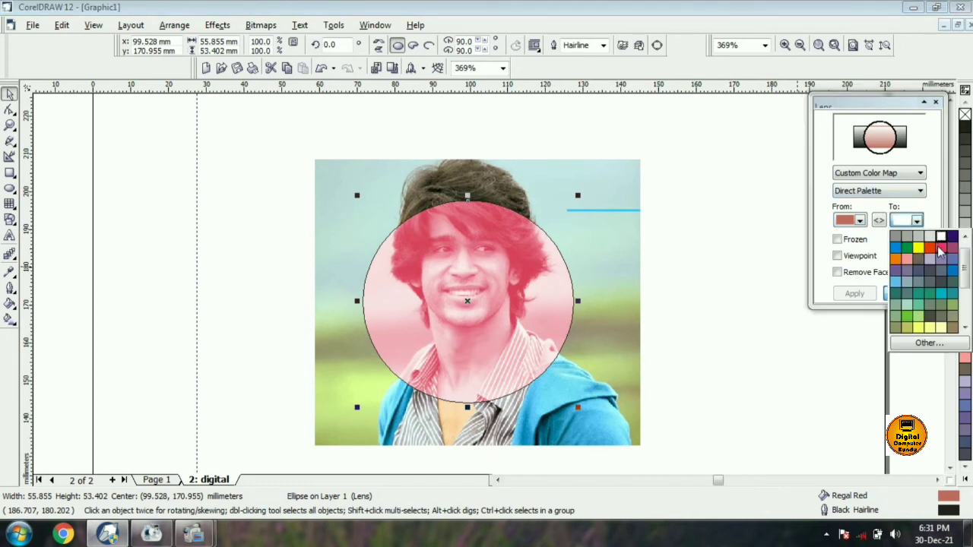
{"action": "left_click", "coordinate": [907, 248]}
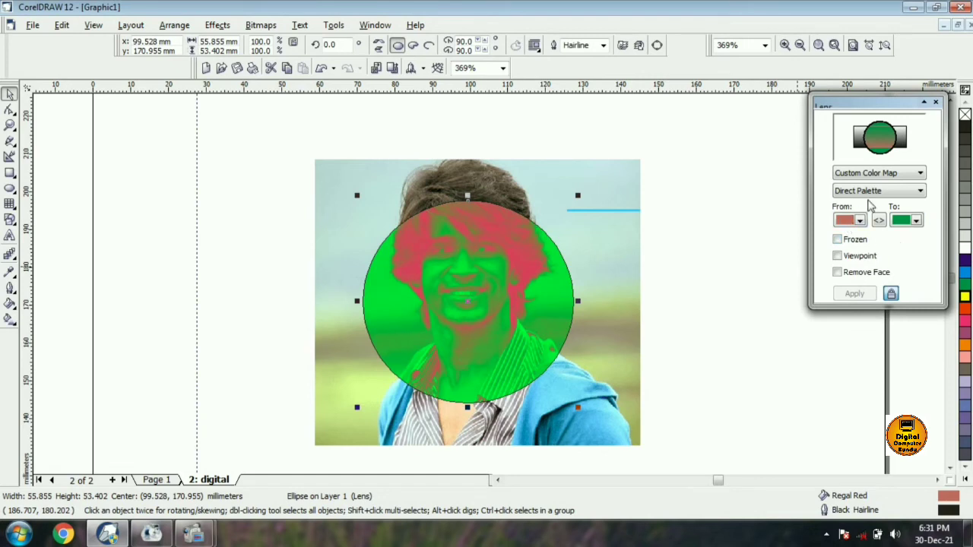
Try the Fish Eye and Heat Map lenses on the ellipse, moving it slightly left over the face
{"action": "left_click", "coordinate": [876, 175]}
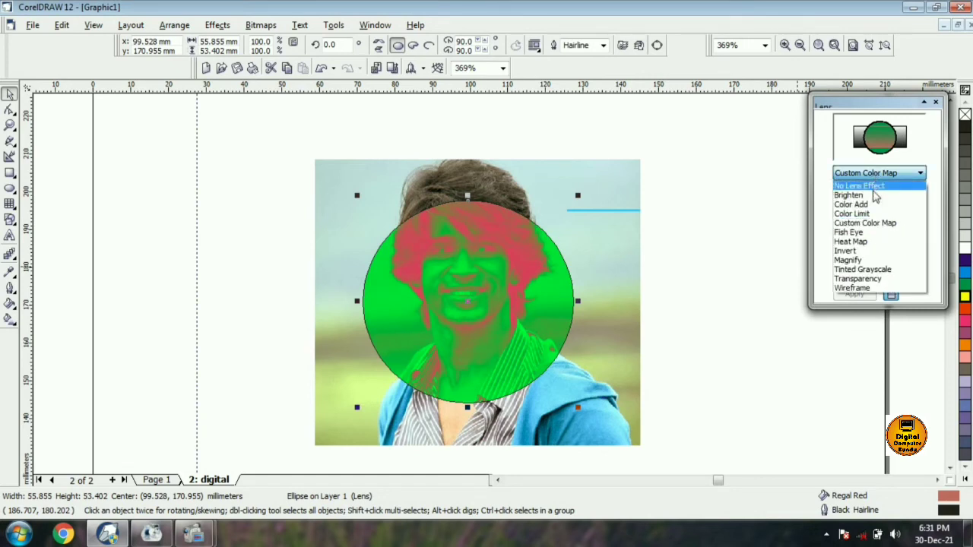
{"action": "left_click", "coordinate": [859, 232]}
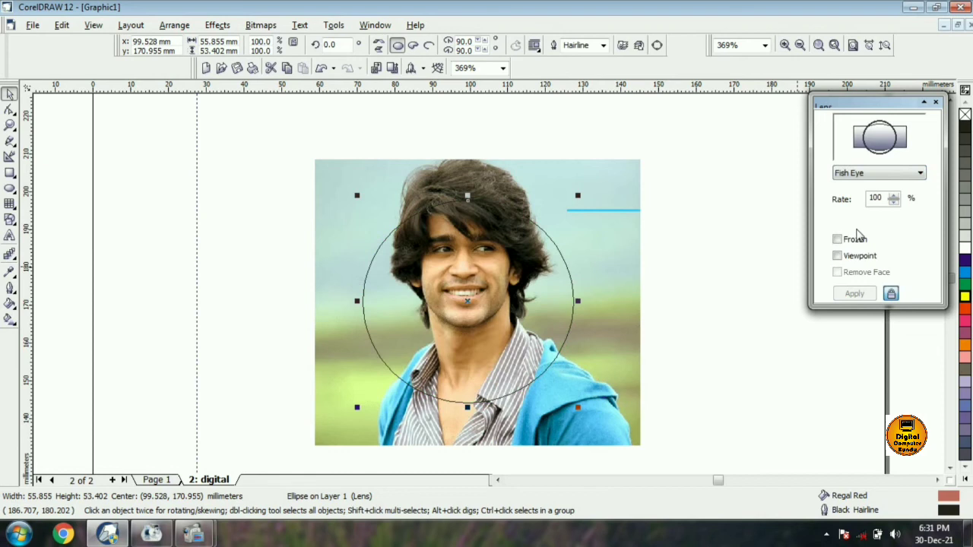
{"action": "left_click", "coordinate": [862, 177]}
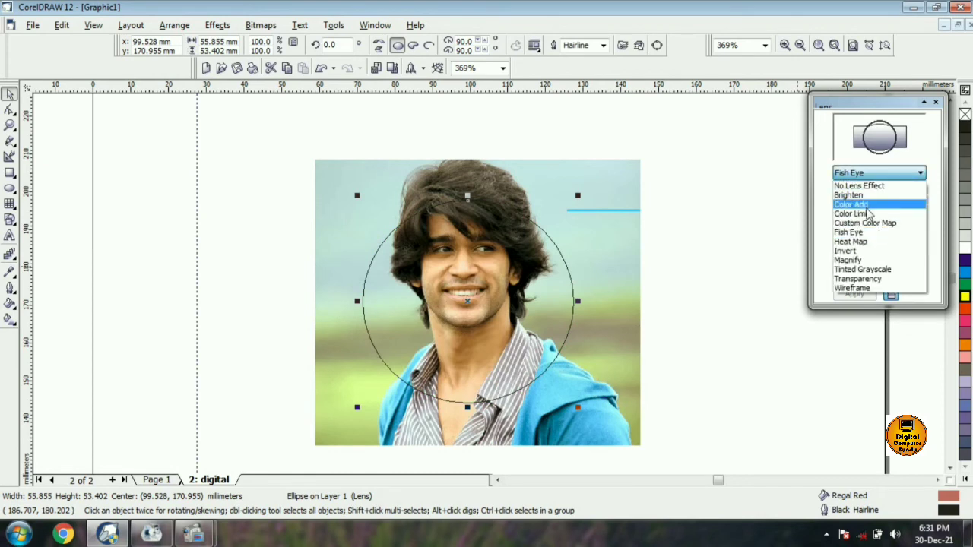
{"action": "left_click", "coordinate": [861, 242]}
{"action": "left_click_drag", "start_coordinate": [526, 291], "coordinate": [499, 275]}
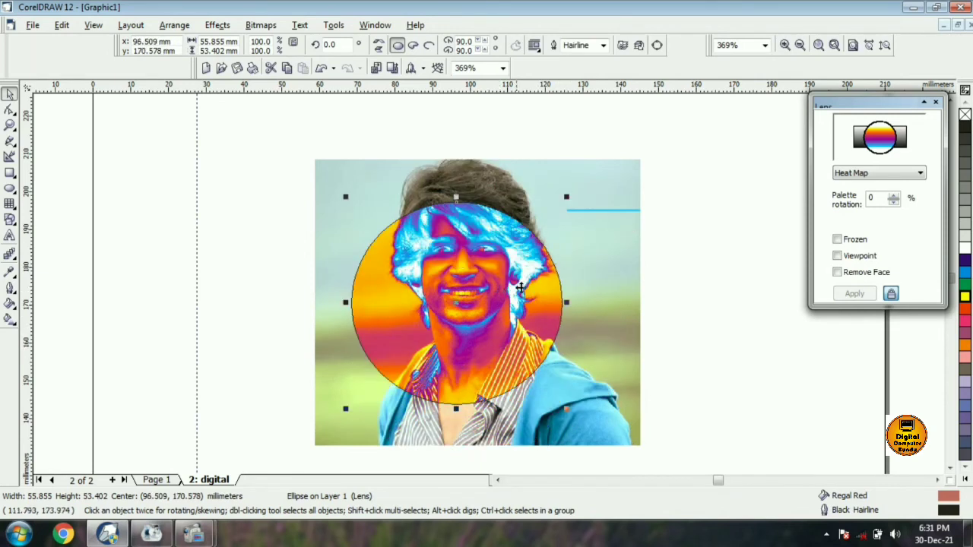
Try the Invert and Magnify lenses on the ellipse, moving it up over the man's head
{"action": "left_click", "coordinate": [842, 175]}
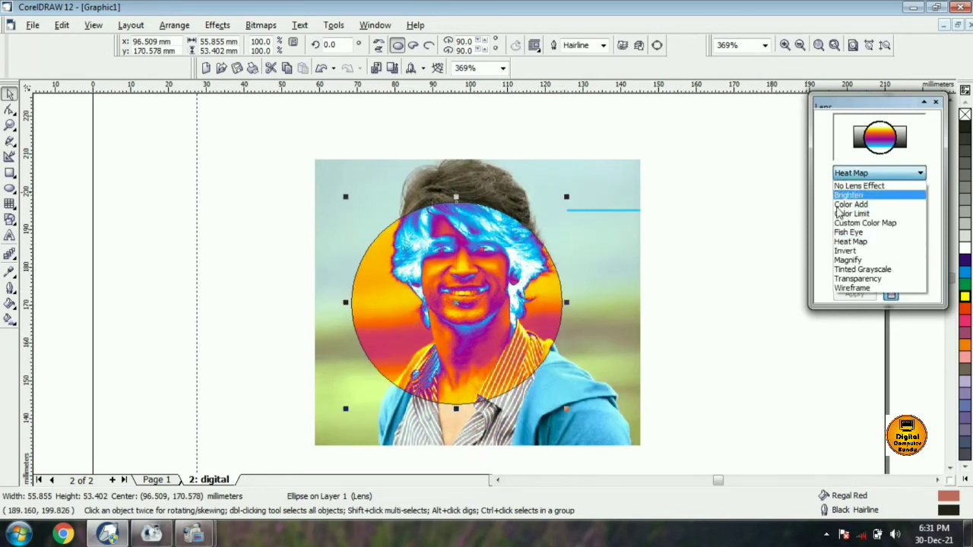
{"action": "left_click", "coordinate": [844, 252]}
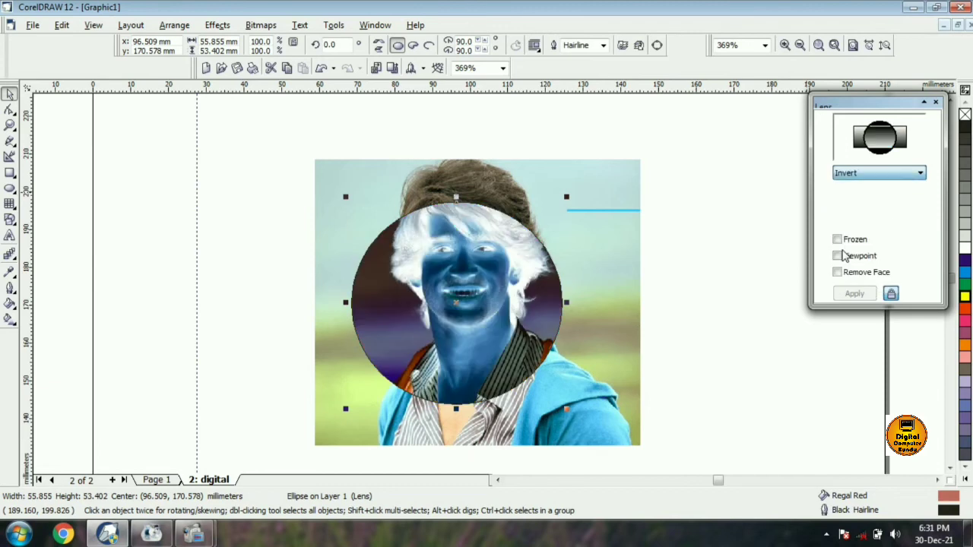
{"action": "left_click", "coordinate": [849, 173]}
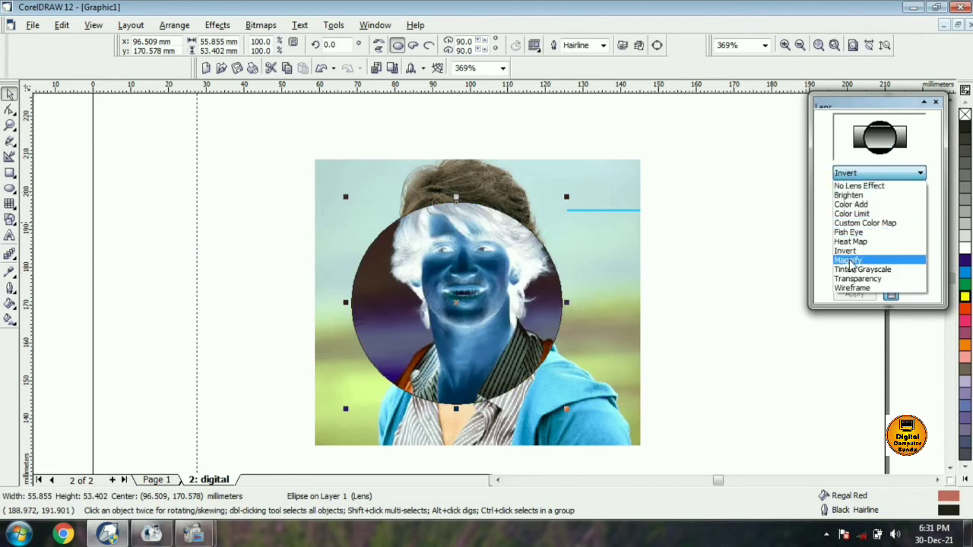
{"action": "left_click", "coordinate": [850, 261]}
{"action": "left_click_drag", "start_coordinate": [491, 270], "coordinate": [497, 226]}
Try the Tinted Grayscale and Transparency lenses on the ellipse over the man's head
{"action": "left_click", "coordinate": [877, 173]}
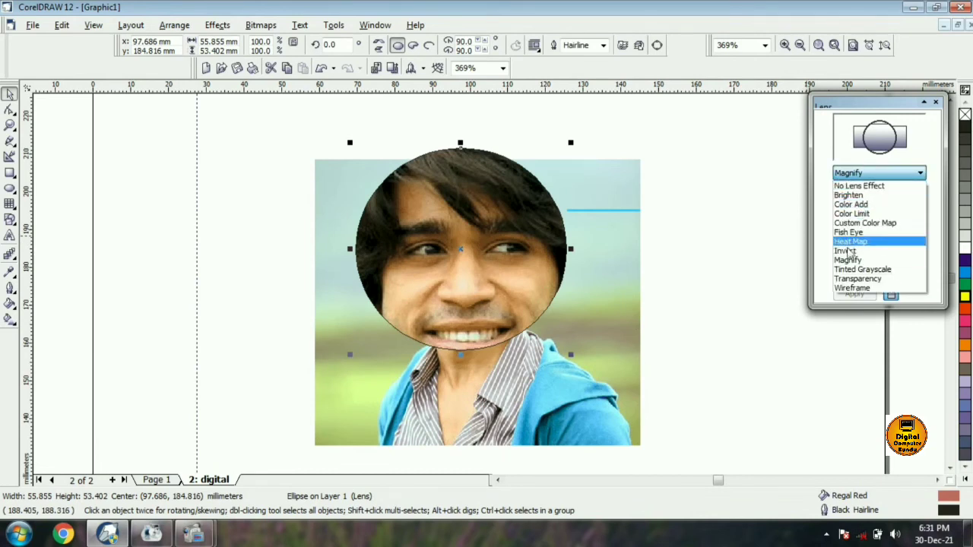
{"action": "left_click", "coordinate": [848, 269]}
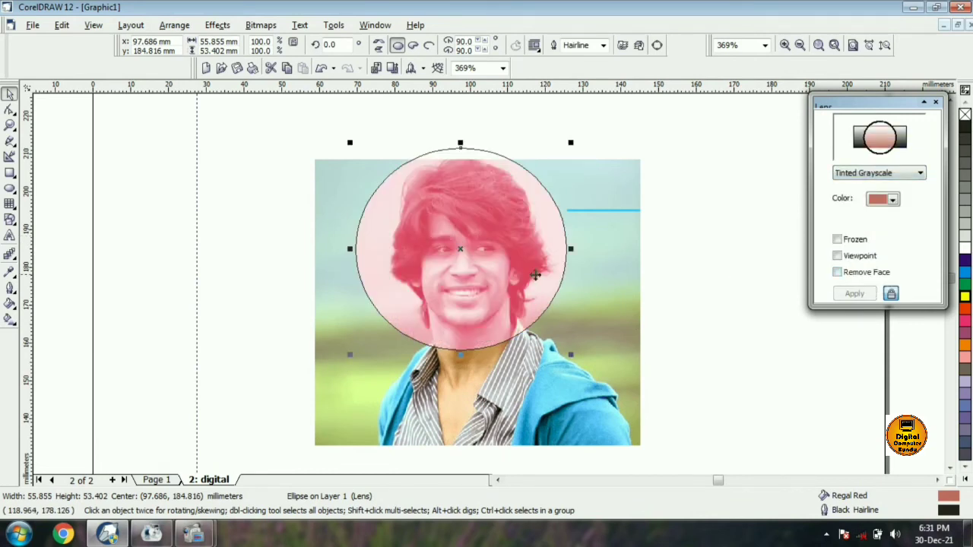
{"action": "left_click", "coordinate": [881, 173]}
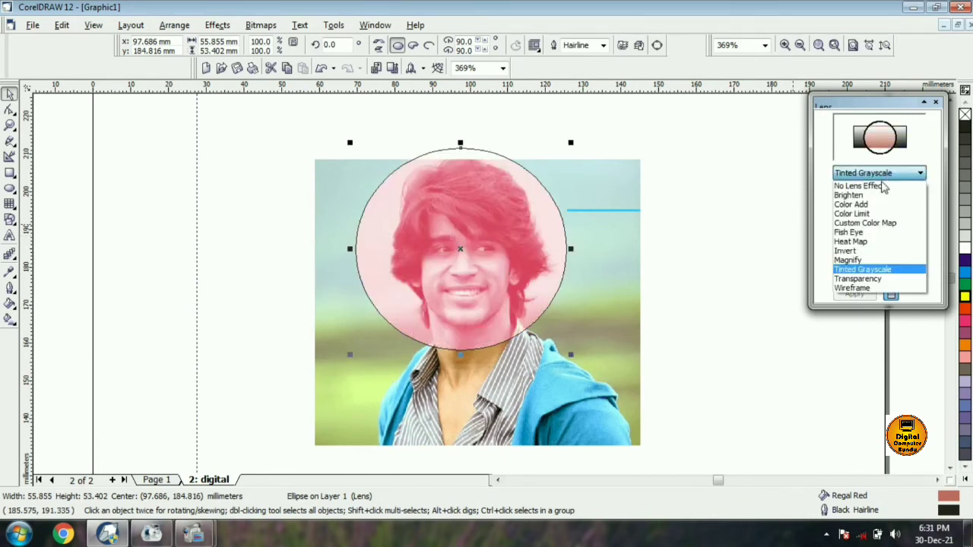
{"action": "left_click", "coordinate": [866, 280]}
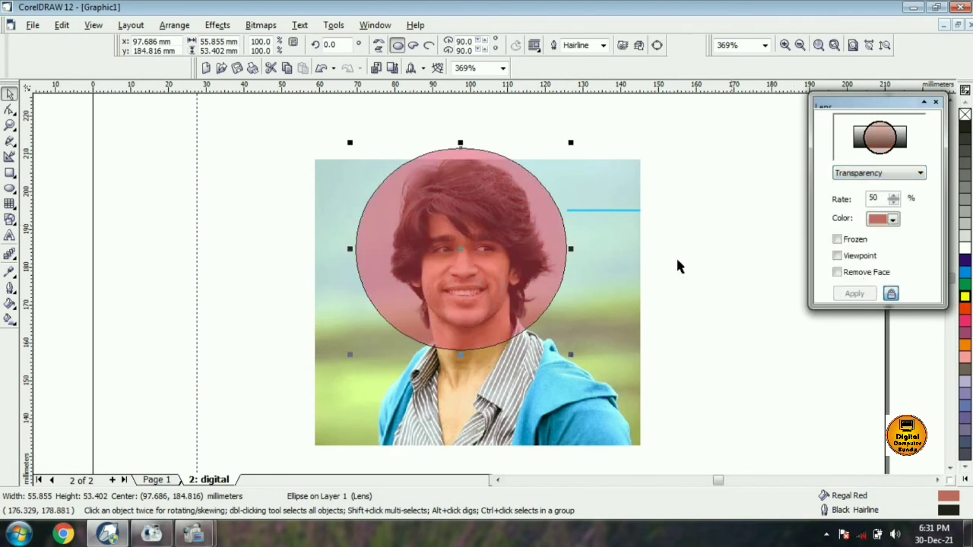
Change the ellipse's lens to Wireframe and look at its available fill colors
{"action": "left_click", "coordinate": [859, 175]}
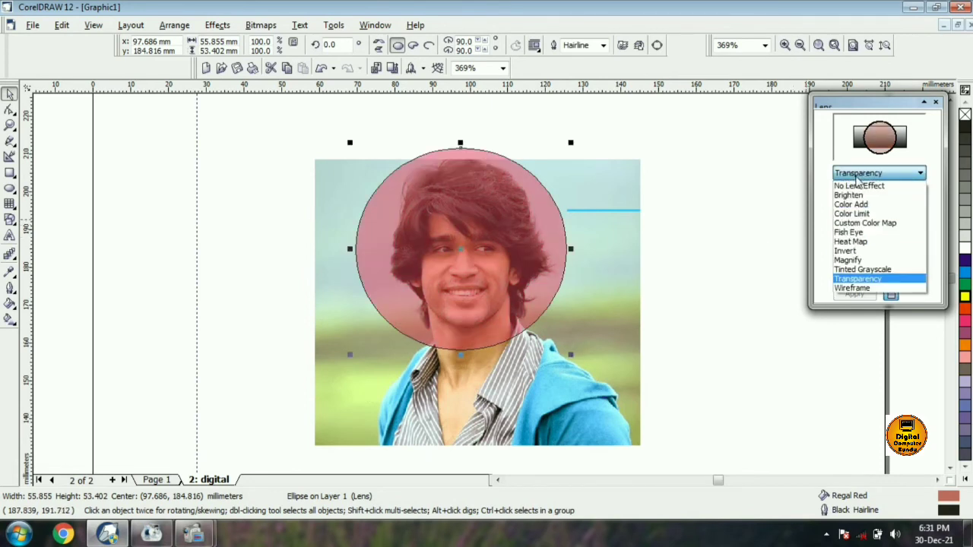
{"action": "left_click", "coordinate": [864, 289]}
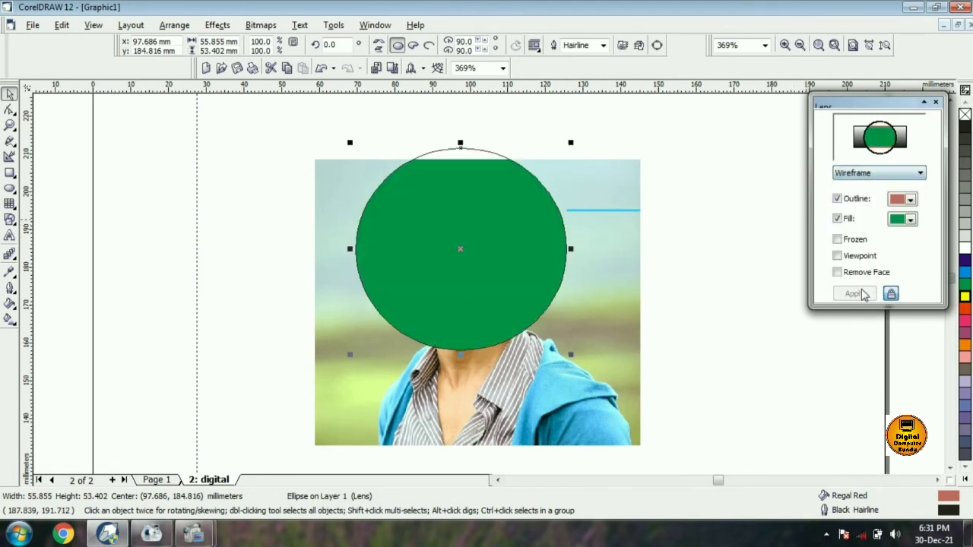
{"action": "left_click", "coordinate": [910, 220]}
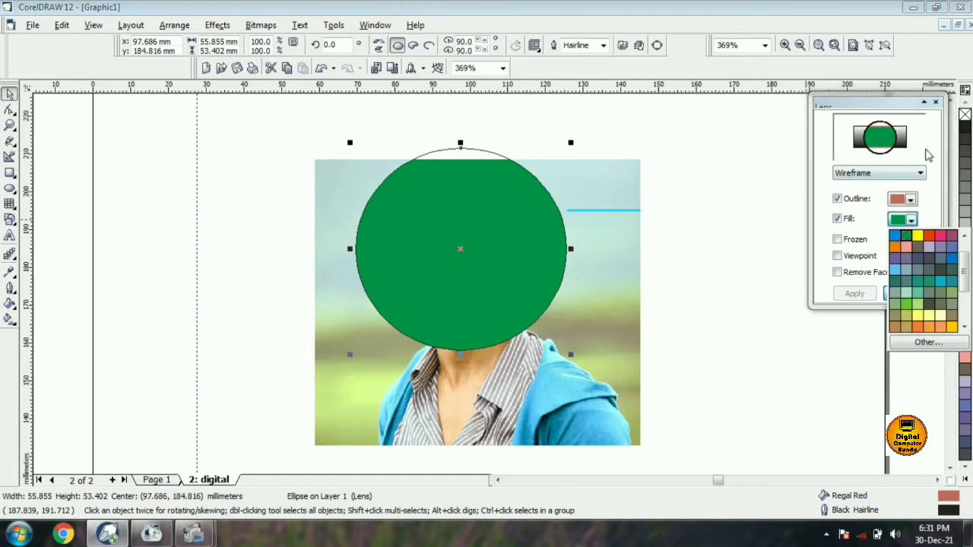
{"action": "left_click", "coordinate": [941, 106]}
{"action": "left_click", "coordinate": [923, 101]}
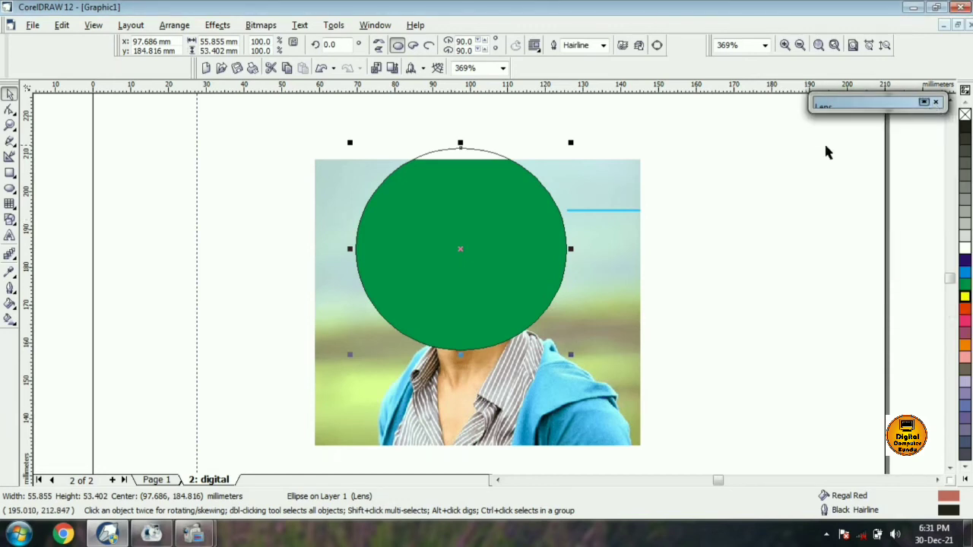
{"action": "left_click", "coordinate": [924, 101]}
Delete the ellipse from the photo and close the Lens settings
{"action": "left_click", "coordinate": [491, 191]}
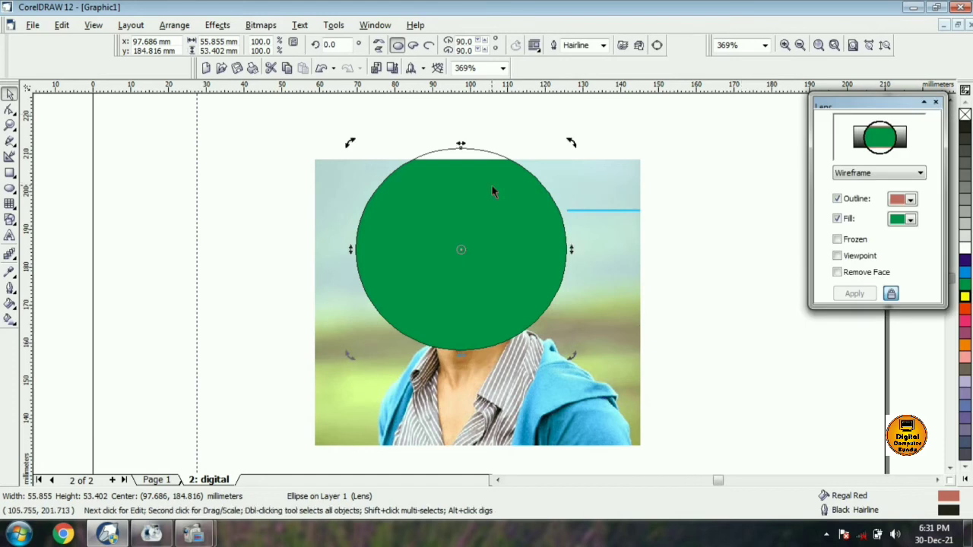
{"action": "key", "text": "Delete"}
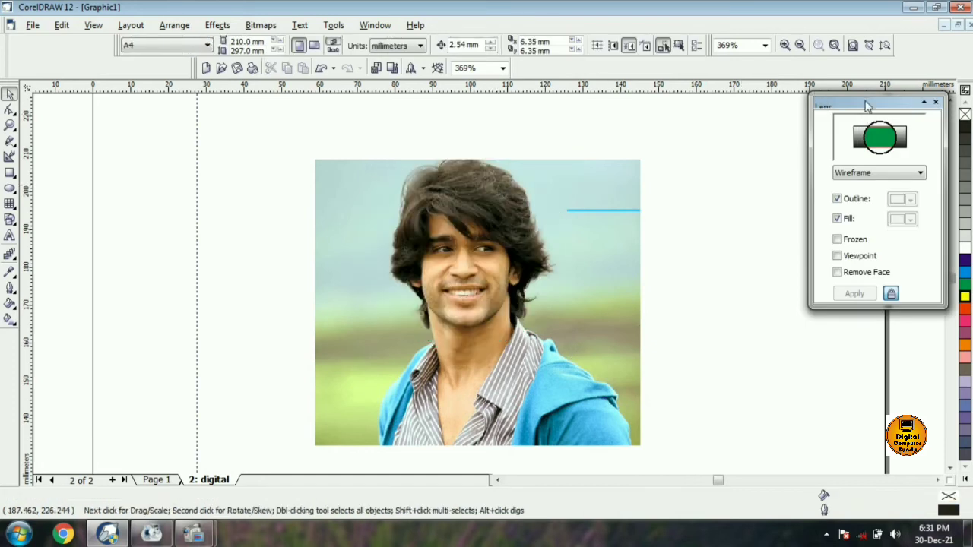
{"action": "double_click", "coordinate": [868, 104]}
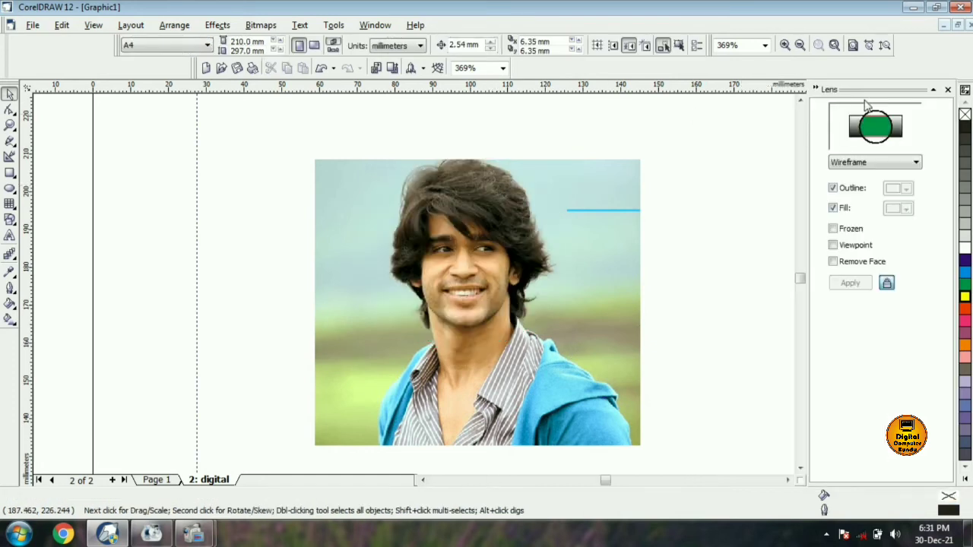
{"action": "left_click", "coordinate": [947, 90]}
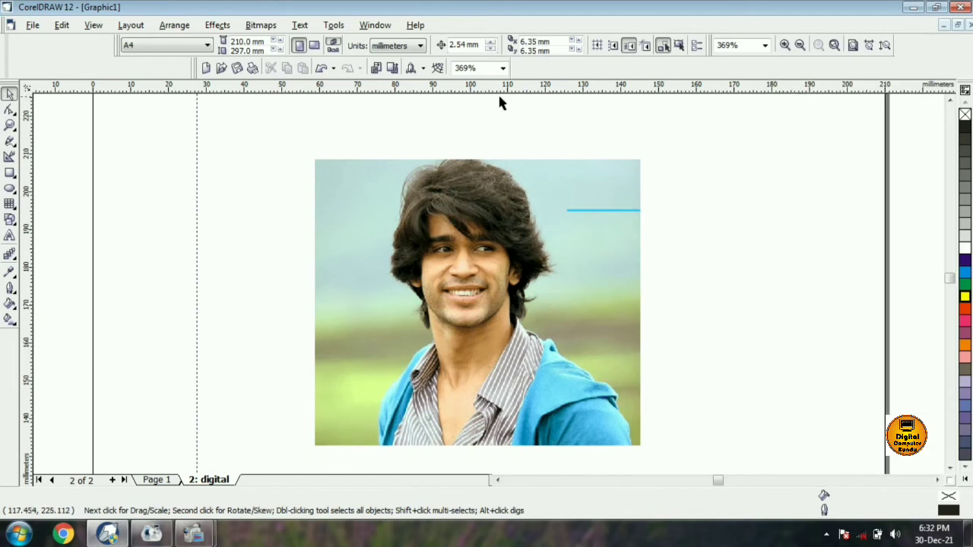
Draw an ellipse about 57 mm wide and 66 mm high and move it to the empty area left of the photo
{"action": "left_click", "coordinate": [9, 189]}
{"action": "left_click_drag", "start_coordinate": [378, 165], "coordinate": [595, 420]}
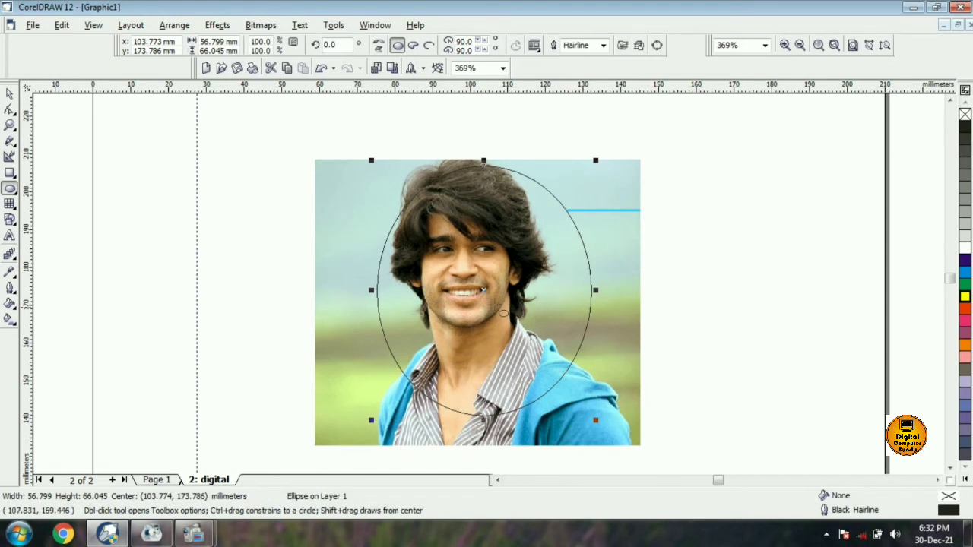
{"action": "left_click_drag", "start_coordinate": [484, 290], "coordinate": [186, 255]}
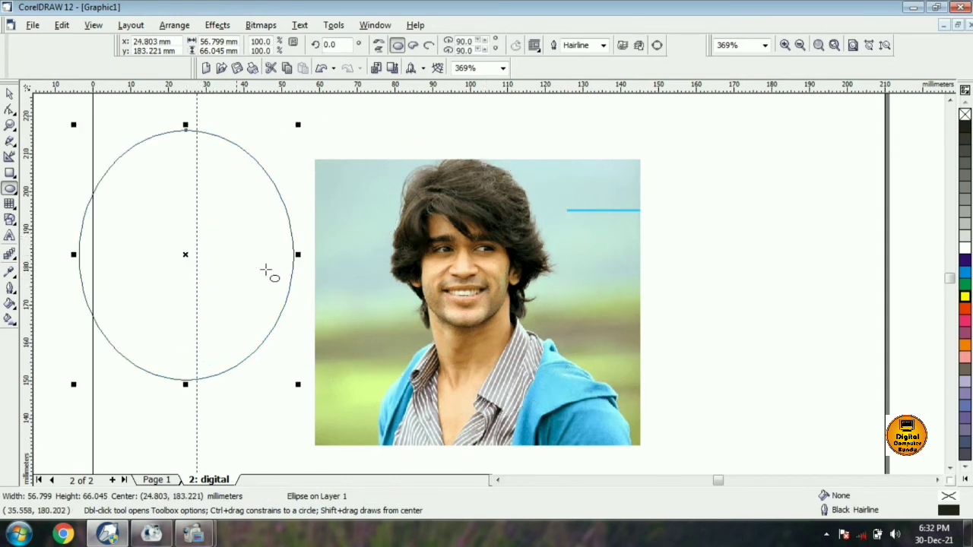
Place the portrait photo inside the ellipse with PowerClip and move the clipped ellipse to the right side of the page
{"action": "left_click", "coordinate": [380, 265]}
{"action": "left_click", "coordinate": [10, 93]}
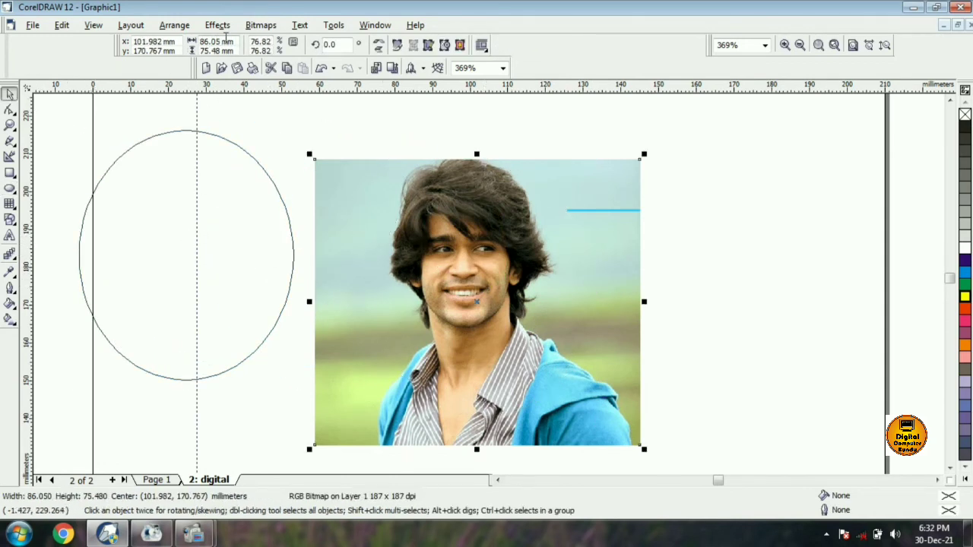
{"action": "left_click", "coordinate": [218, 25]}
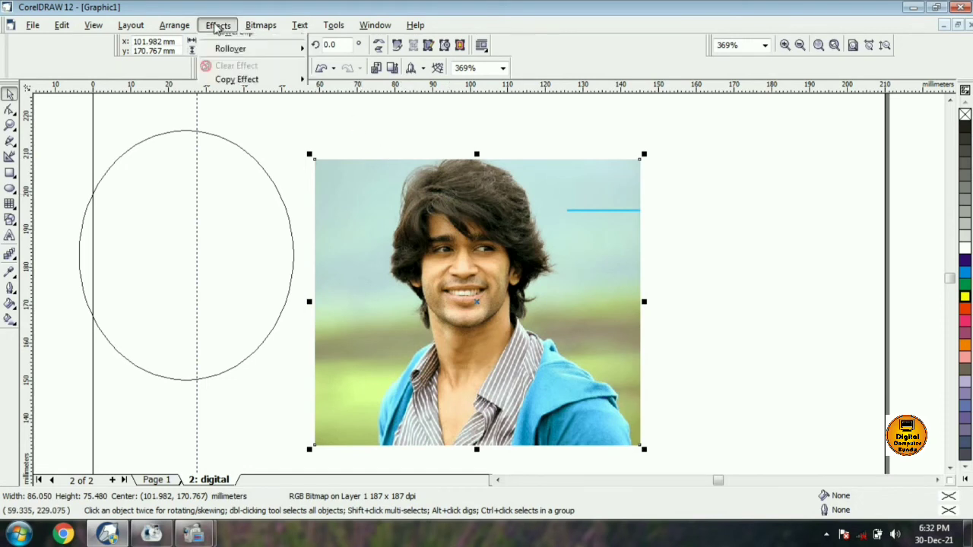
{"action": "mouse_move", "coordinate": [245, 188]}
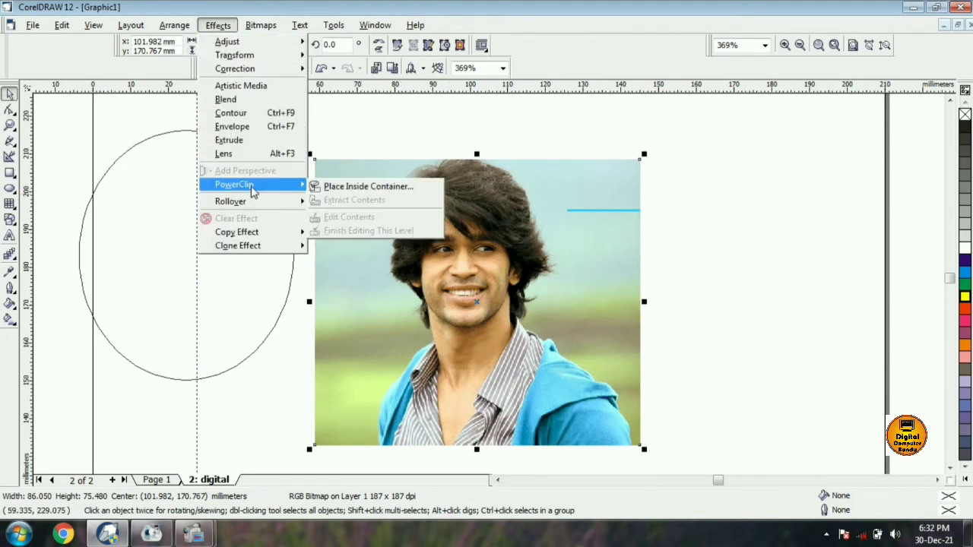
{"action": "left_click", "coordinate": [355, 190]}
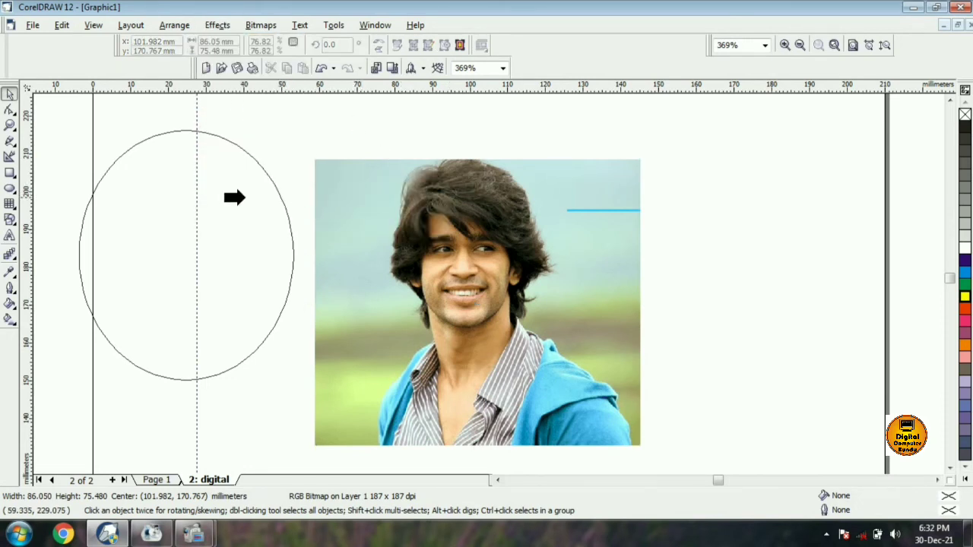
{"action": "left_click", "coordinate": [103, 182]}
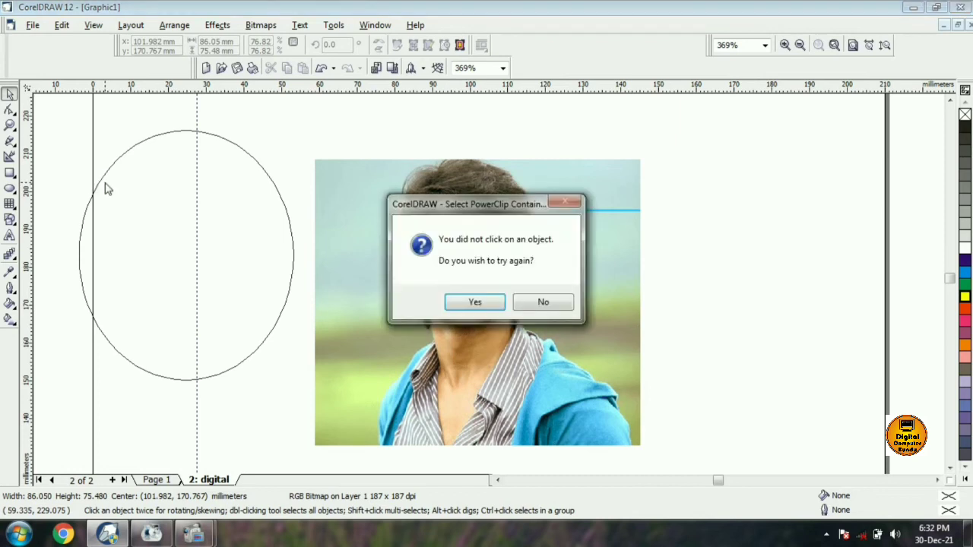
{"action": "left_click", "coordinate": [465, 302]}
{"action": "left_click", "coordinate": [79, 215]}
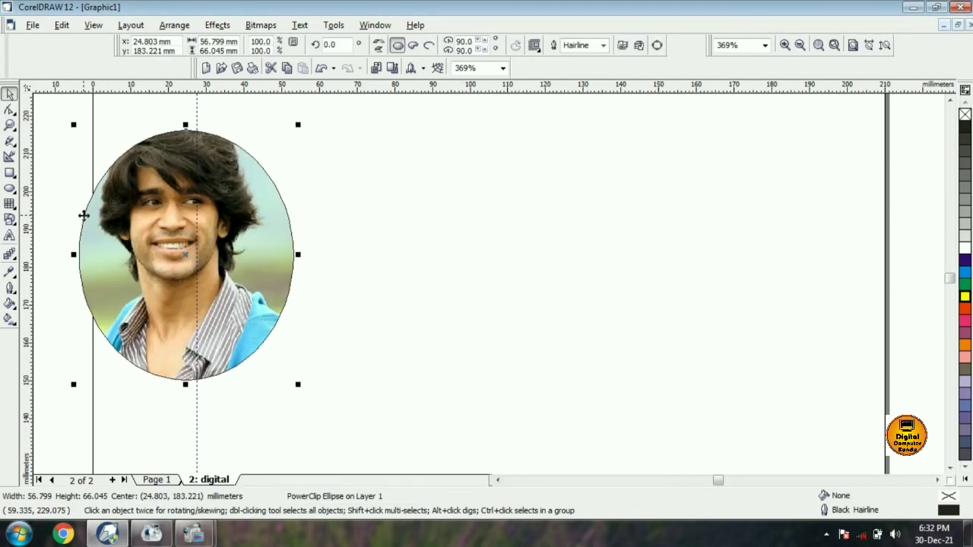
{"action": "left_click_drag", "start_coordinate": [161, 233], "coordinate": [623, 226]}
{"action": "left_click", "coordinate": [396, 219]}
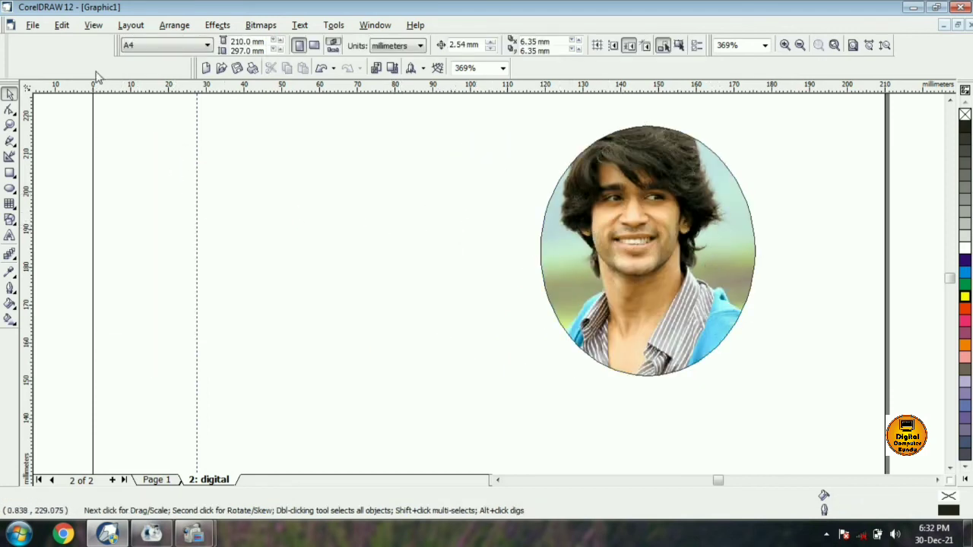
Import the photo 89fe9fa363c1b88fafe8bf54cde36608 at about 69 mm square and move it partly over the clipped ellipse
{"action": "left_click", "coordinate": [33, 25]}
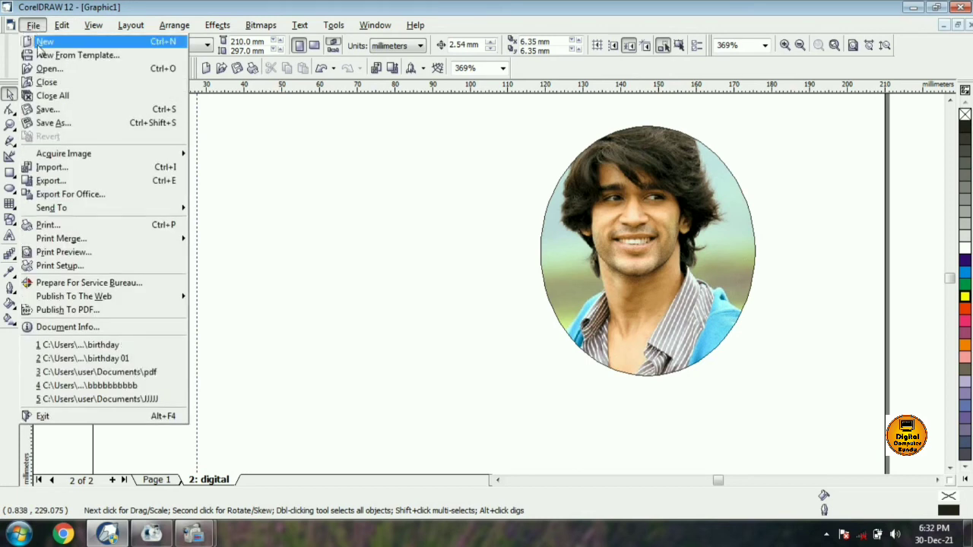
{"action": "left_click", "coordinate": [50, 166]}
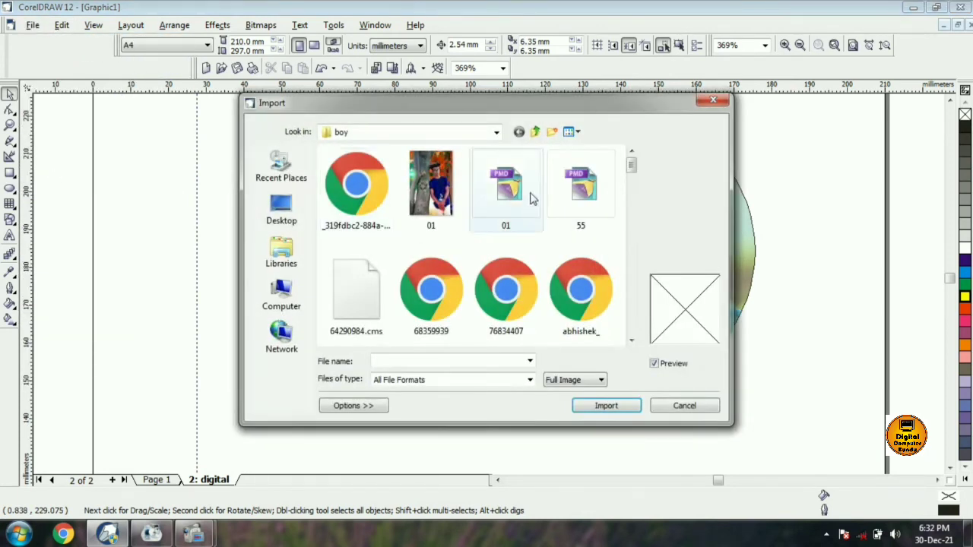
{"action": "left_click_drag", "start_coordinate": [636, 171], "coordinate": [634, 240]}
{"action": "left_click", "coordinate": [483, 238]}
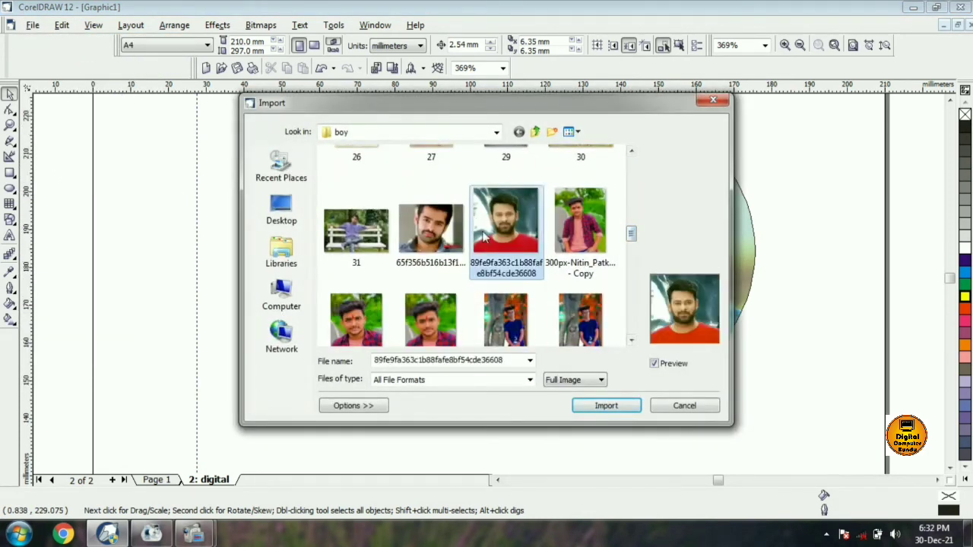
{"action": "left_click", "coordinate": [606, 406]}
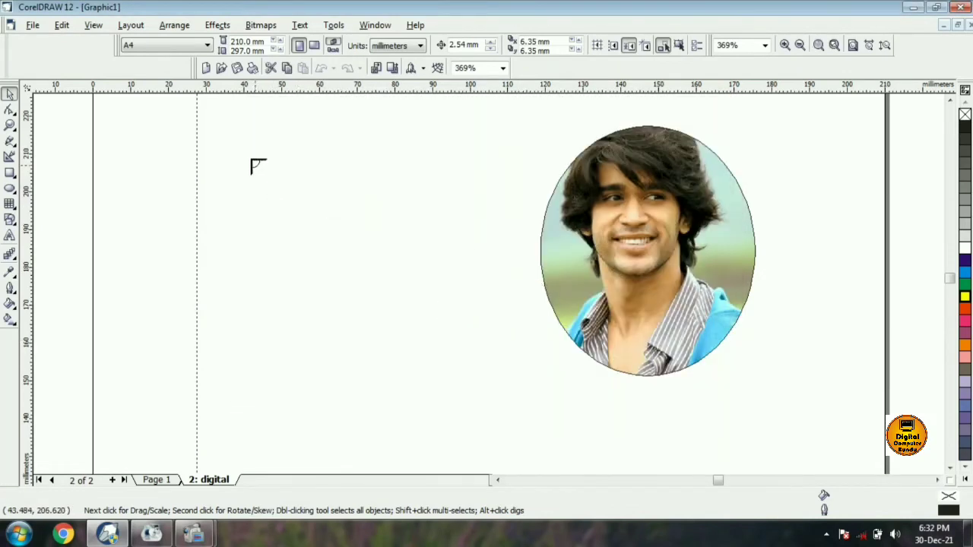
{"action": "left_click", "coordinate": [497, 410]}
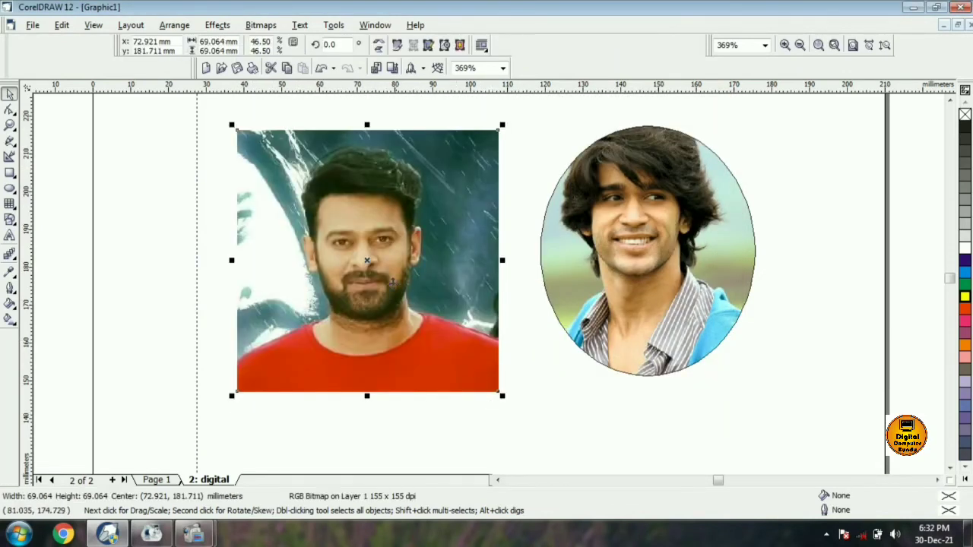
{"action": "left_click_drag", "start_coordinate": [372, 266], "coordinate": [601, 257]}
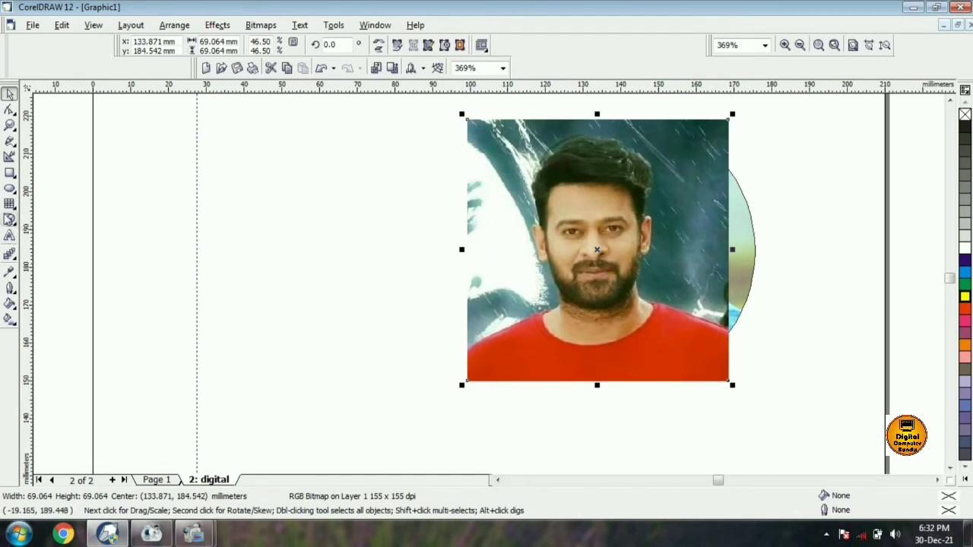
Draw a rectangle about 52 mm wide and 54 mm high in the empty area left of the photo and round its corners to 50
{"action": "left_click", "coordinate": [10, 175]}
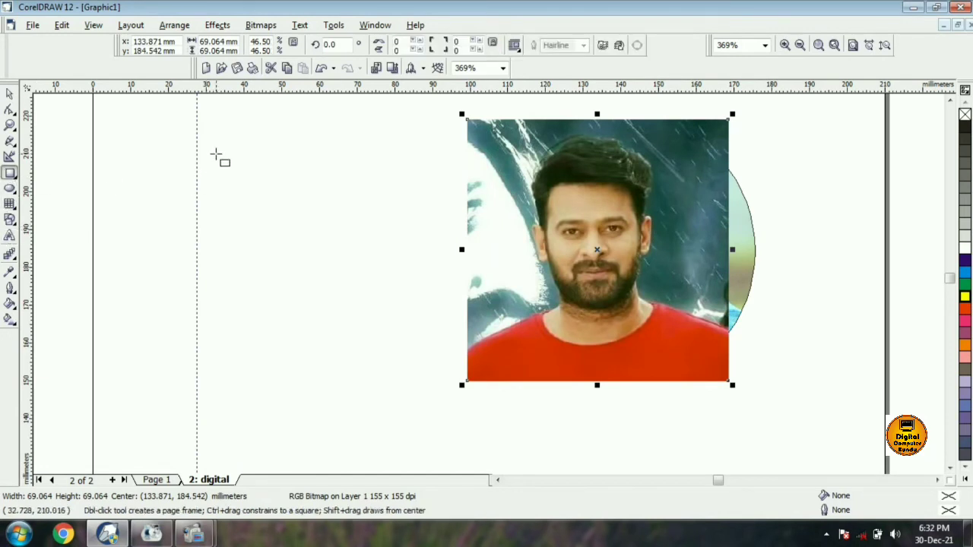
{"action": "left_click_drag", "start_coordinate": [216, 153], "coordinate": [412, 357]}
{"action": "left_click", "coordinate": [10, 110]}
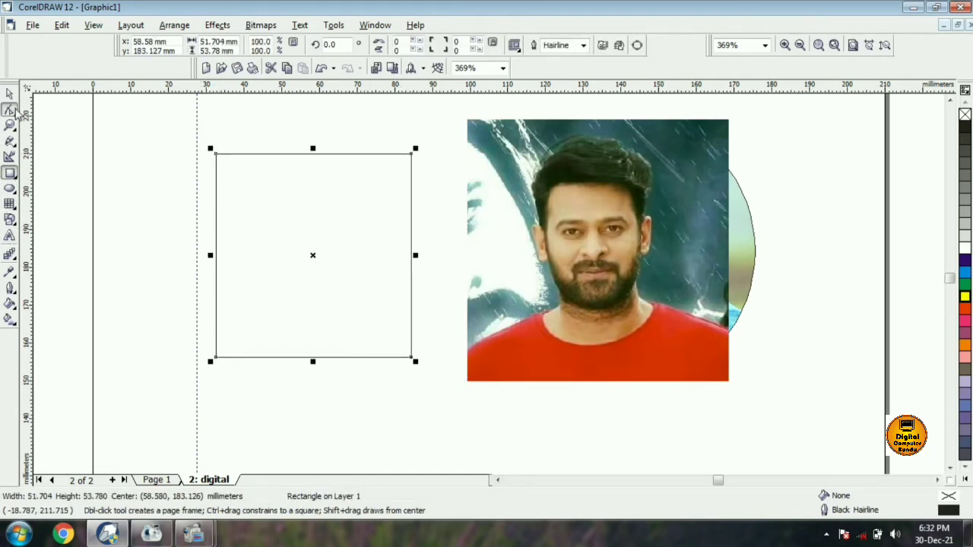
{"action": "left_click_drag", "start_coordinate": [216, 156], "coordinate": [216, 200]}
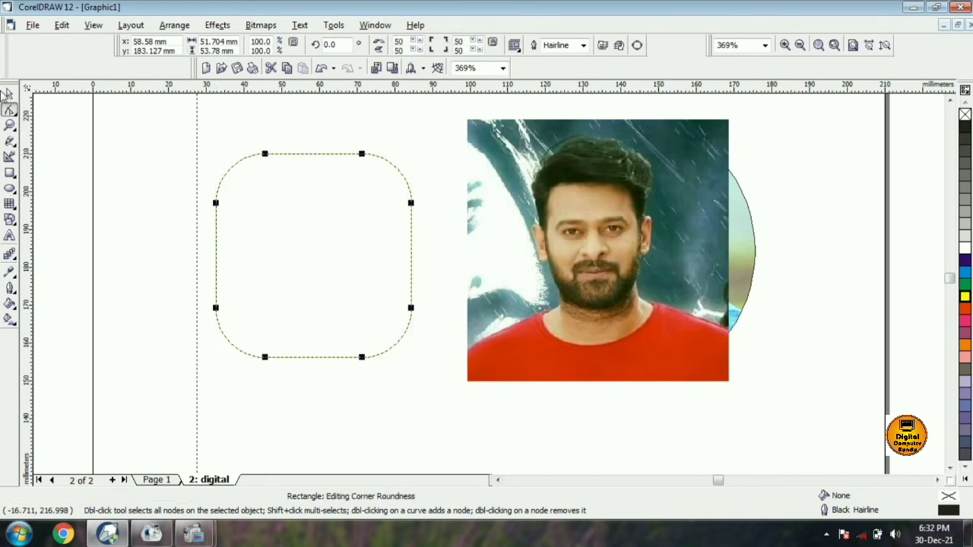
{"action": "key", "text": "space"}
Place the red-shirt photo inside the rounded rectangle with PowerClip and move it closer to the clipped ellipse
{"action": "left_click", "coordinate": [635, 224]}
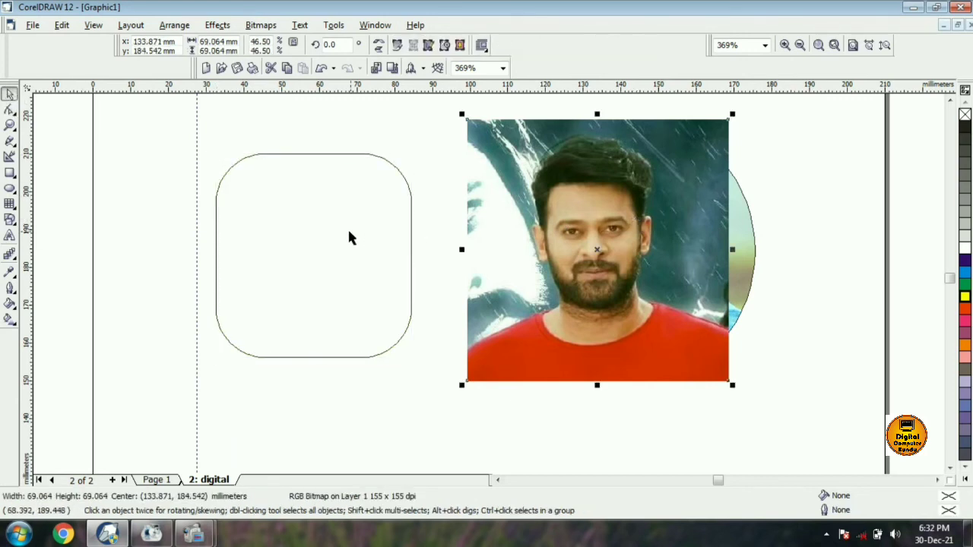
{"action": "left_click", "coordinate": [174, 26]}
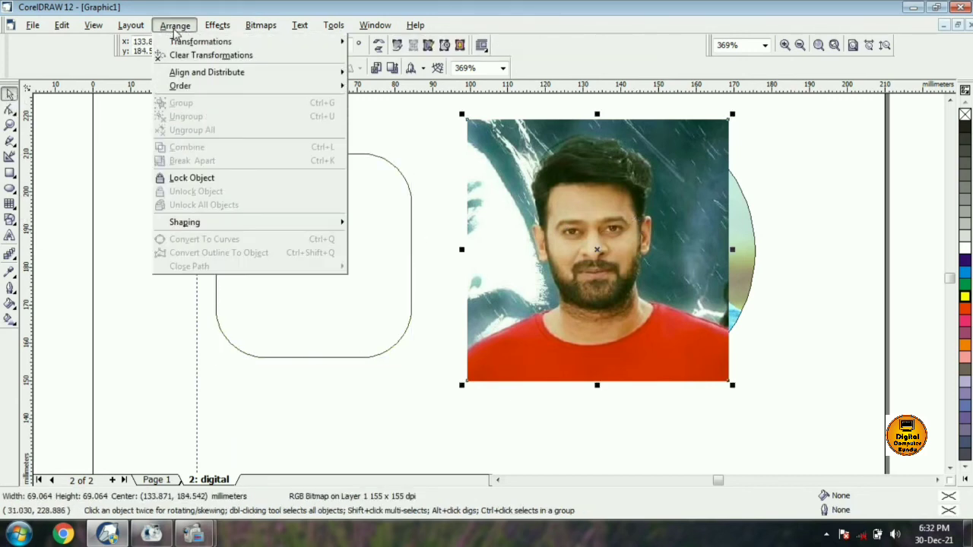
{"action": "mouse_move", "coordinate": [217, 25]}
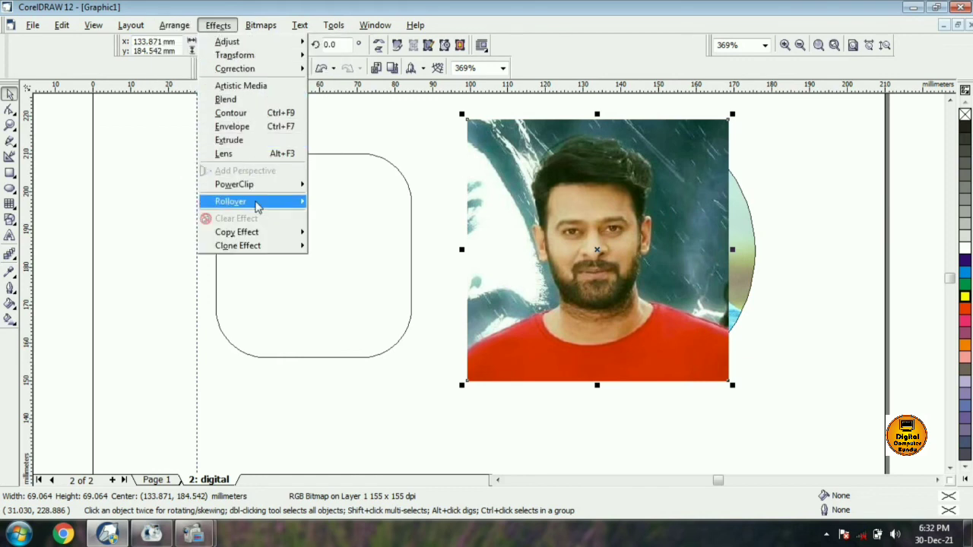
{"action": "mouse_move", "coordinate": [276, 187]}
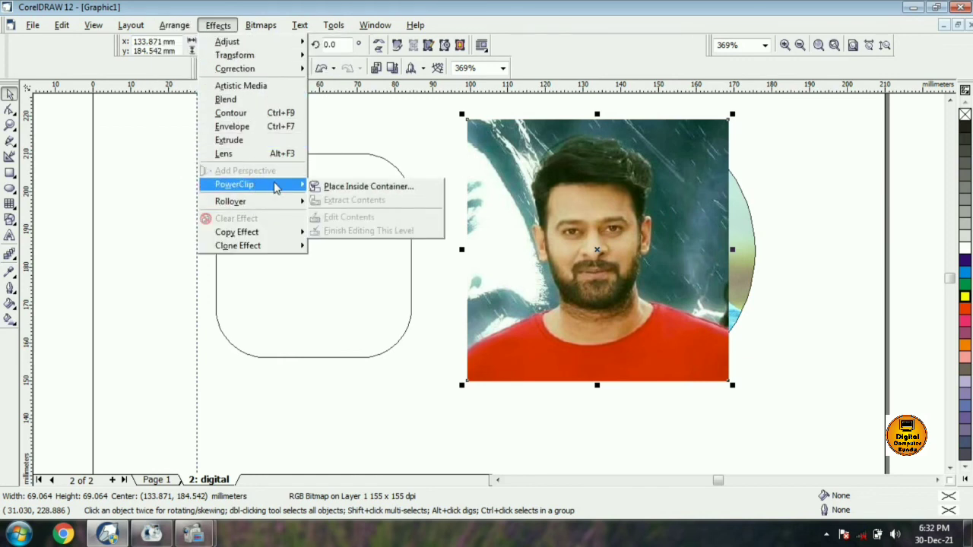
{"action": "left_click", "coordinate": [389, 195]}
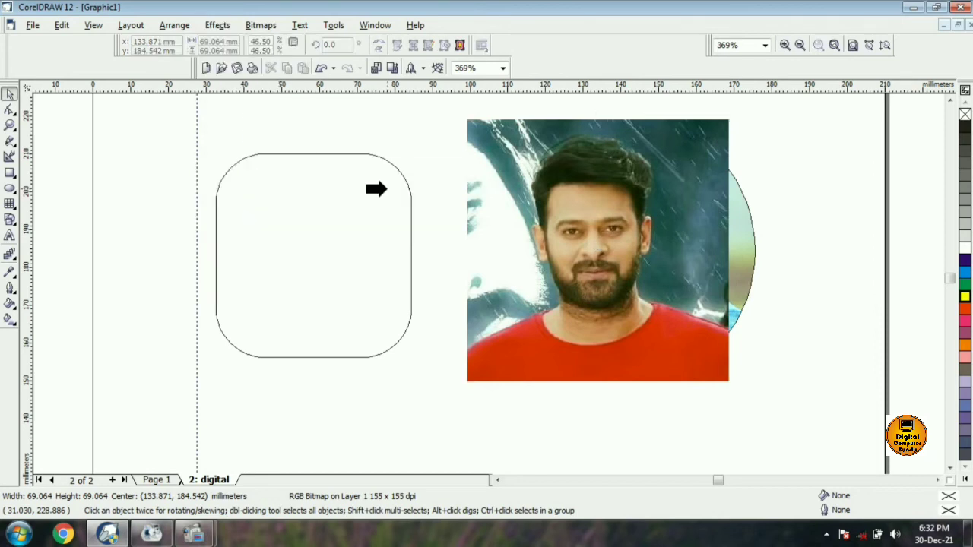
{"action": "left_click", "coordinate": [214, 235]}
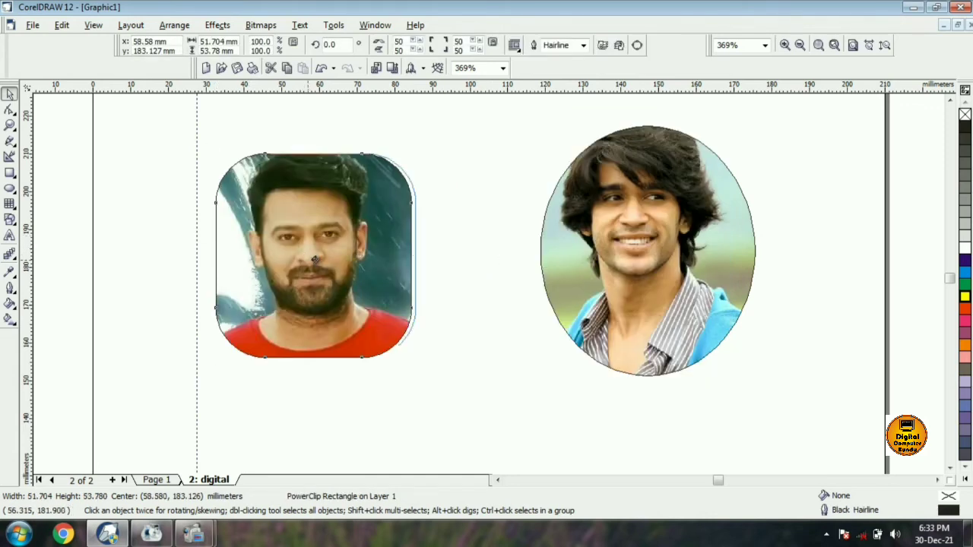
{"action": "left_click_drag", "start_coordinate": [304, 260], "coordinate": [395, 249]}
{"action": "left_click", "coordinate": [236, 237]}
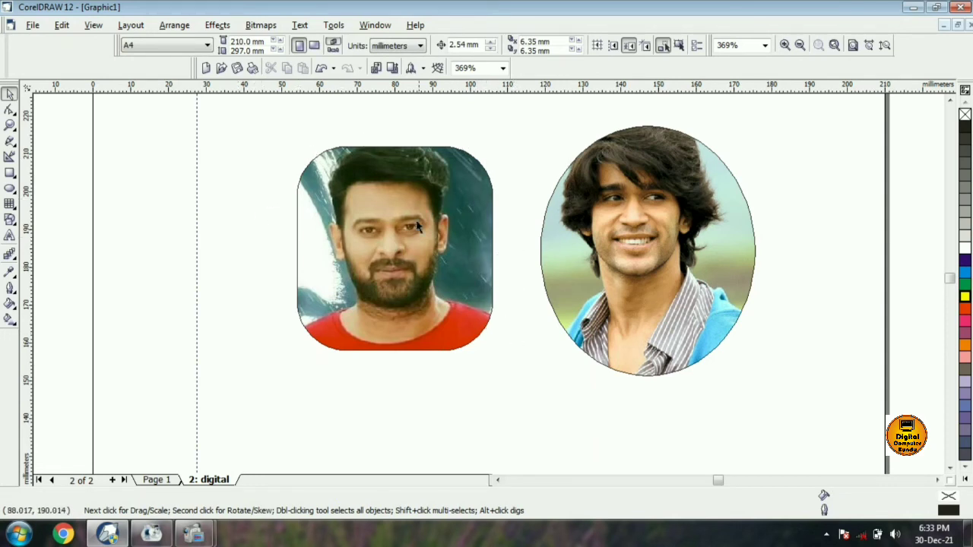
Delete both PowerClip photos from the page
{"action": "left_click_drag", "start_coordinate": [248, 105], "coordinate": [812, 419]}
{"action": "key", "text": "Delete"}
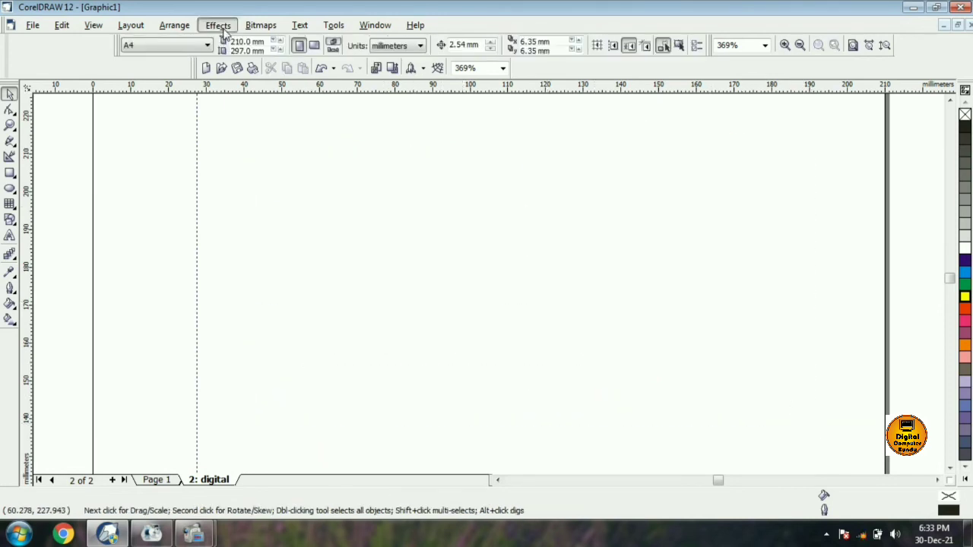
{"action": "left_click", "coordinate": [222, 28]}
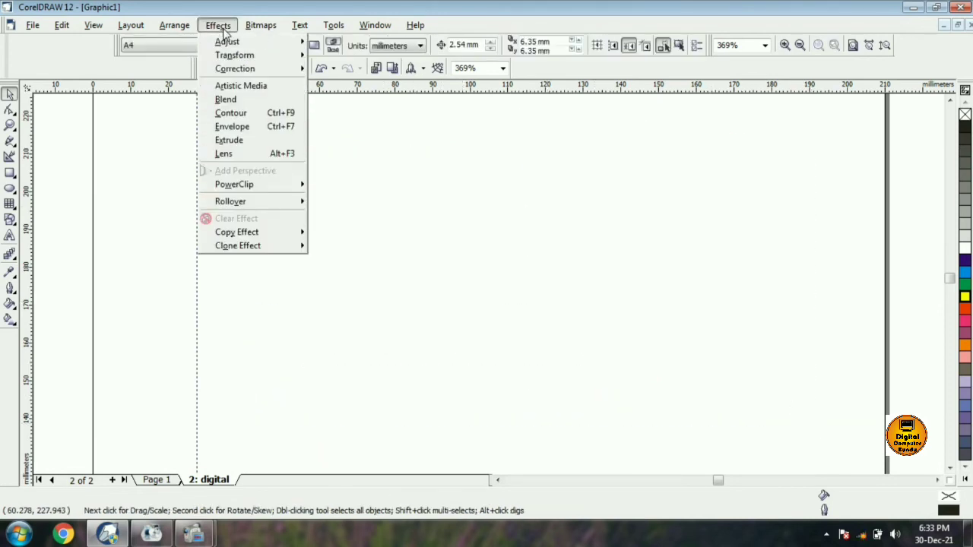
{"action": "left_click", "coordinate": [385, 191]}
{"action": "left_click", "coordinate": [267, 28]}
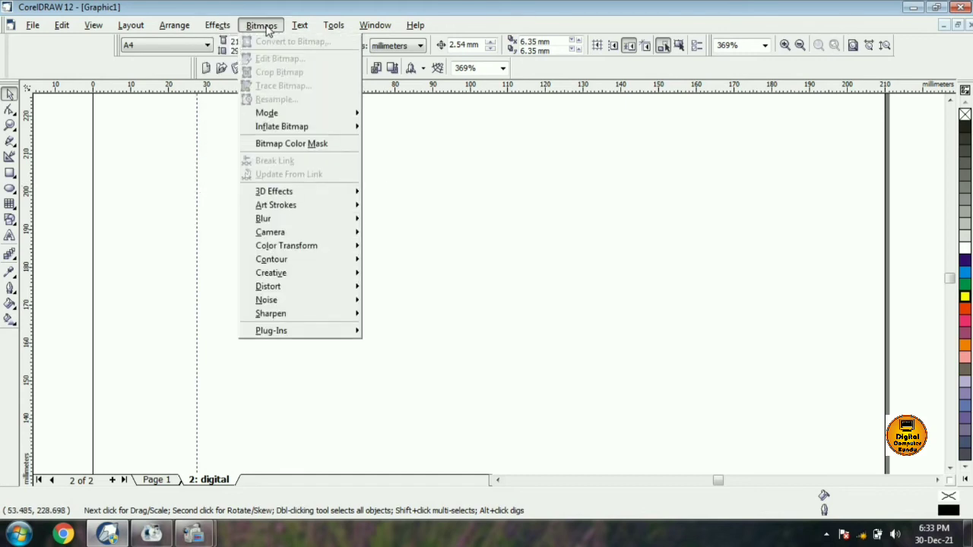
{"action": "left_click", "coordinate": [462, 182]}
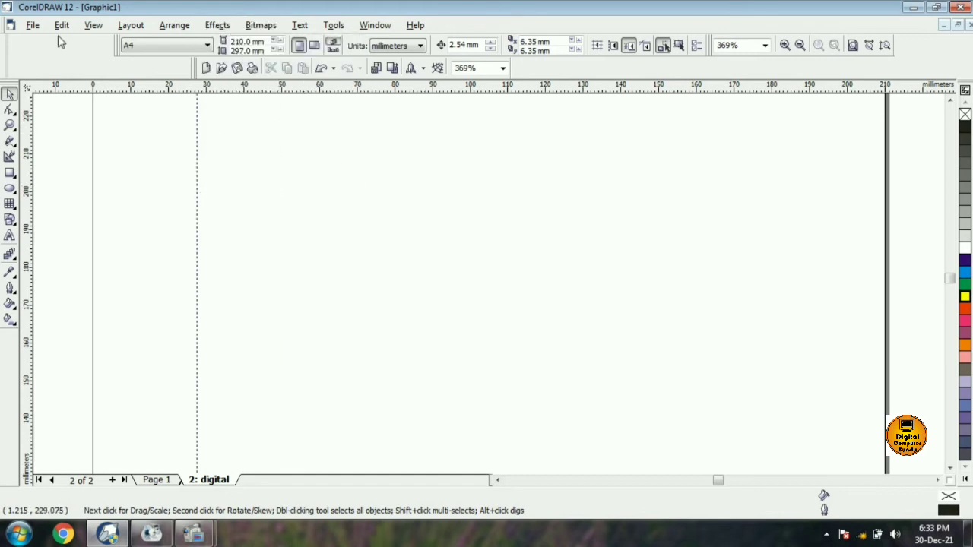
Import the boy's photo 6.jpg from the boy folder and place it about 105 mm wide and 78 mm high
{"action": "left_click", "coordinate": [37, 27]}
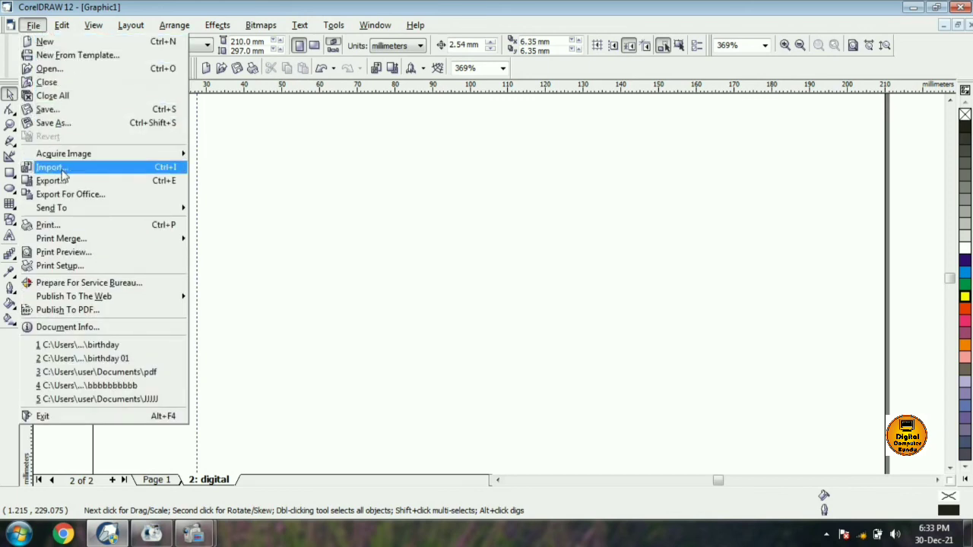
{"action": "left_click", "coordinate": [64, 177]}
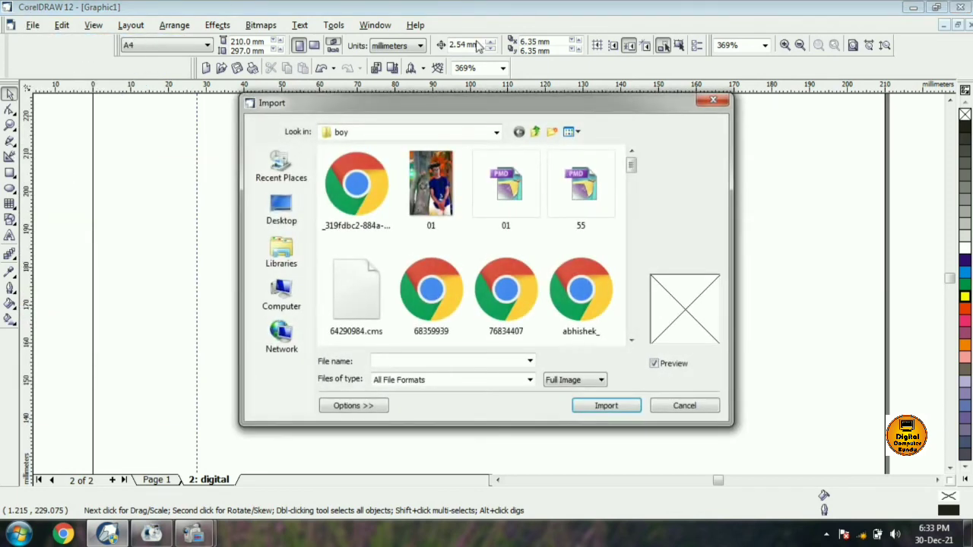
{"action": "left_click_drag", "start_coordinate": [638, 167], "coordinate": [637, 196]}
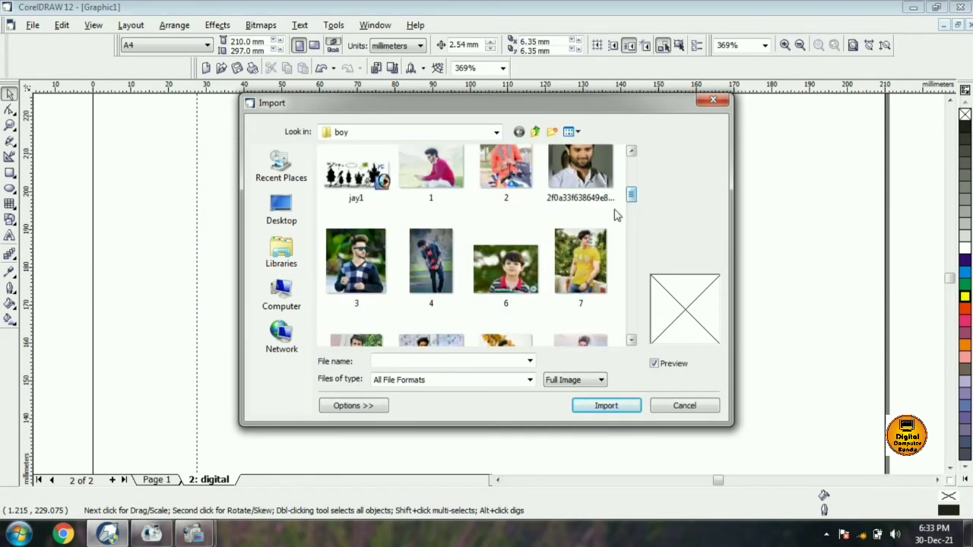
{"action": "left_click", "coordinate": [523, 263]}
{"action": "left_click", "coordinate": [627, 407]}
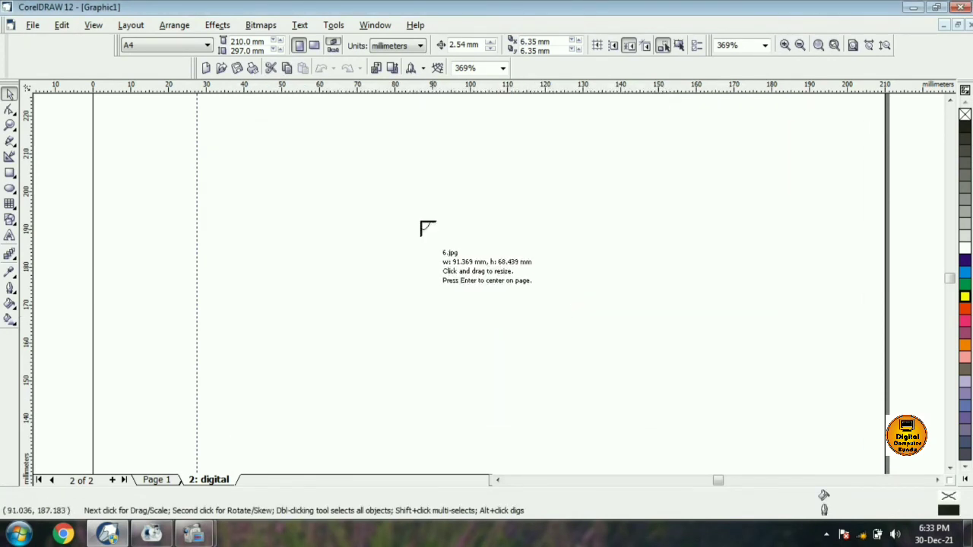
{"action": "left_click_drag", "start_coordinate": [334, 145], "coordinate": [734, 447]}
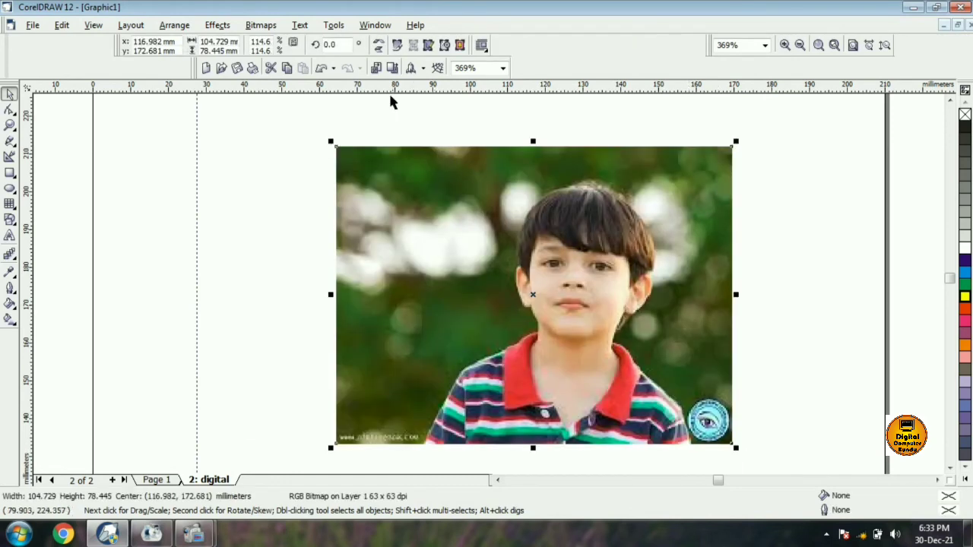
Convert the boy's photo to a Grayscale (8-bit) bitmap at 300 dpi
{"action": "left_click", "coordinate": [262, 25]}
{"action": "left_click", "coordinate": [278, 40]}
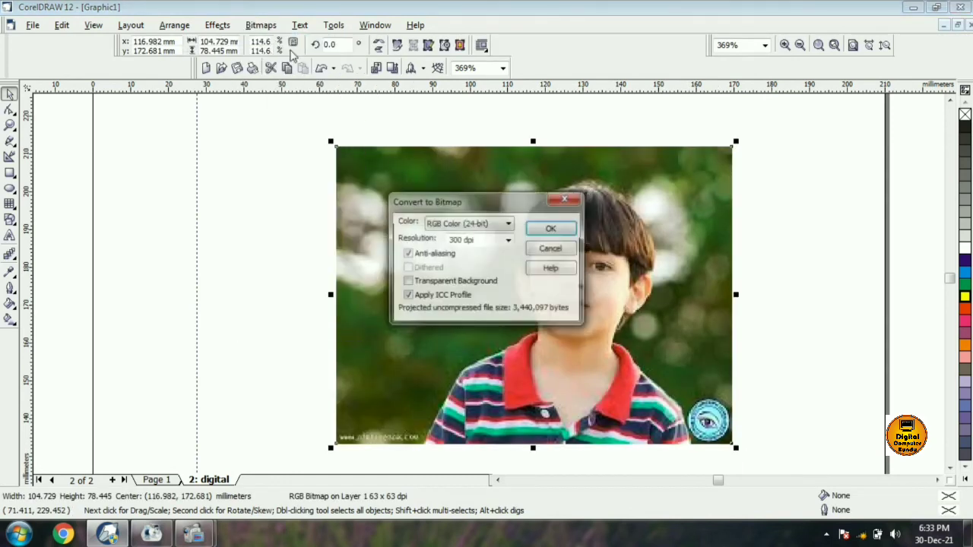
{"action": "left_click", "coordinate": [508, 225]}
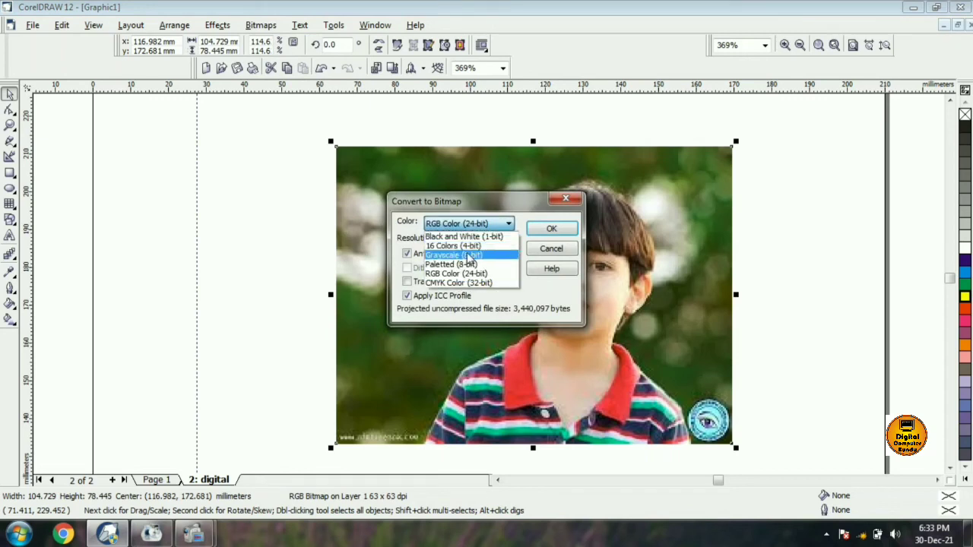
{"action": "left_click", "coordinate": [467, 256]}
{"action": "left_click", "coordinate": [550, 230]}
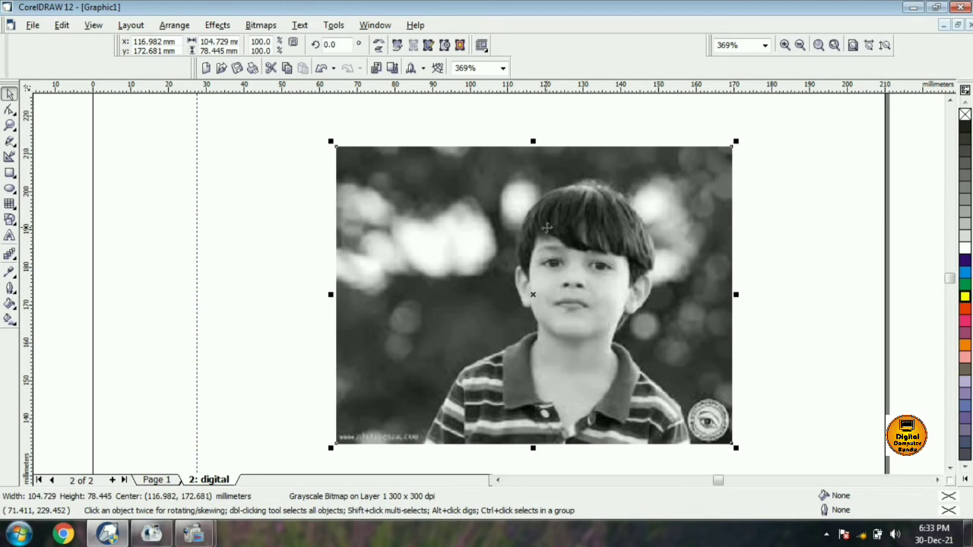
Undo the grayscale conversion and open the boy's photo in Corel PHOTO-PAINT for editing
{"action": "key", "text": "ctrl+z"}
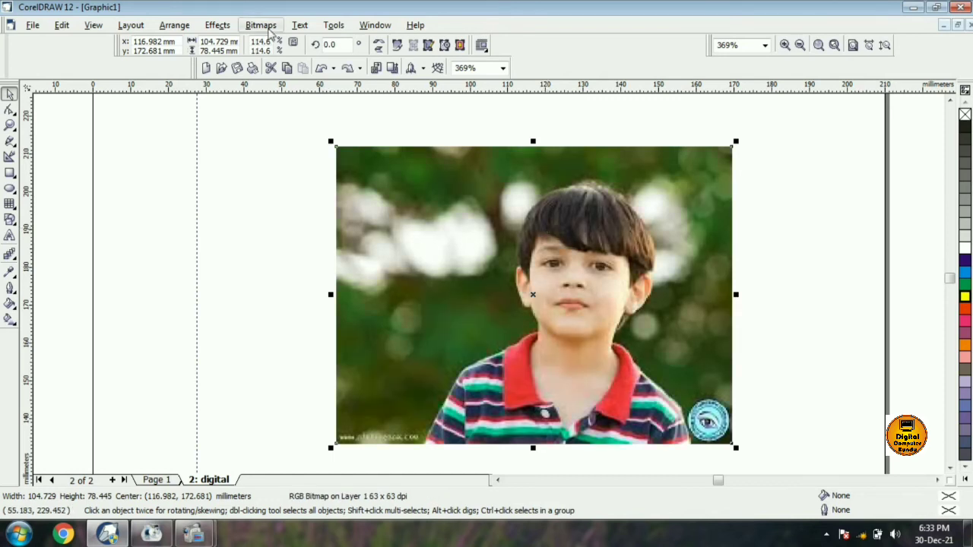
{"action": "left_click", "coordinate": [260, 25]}
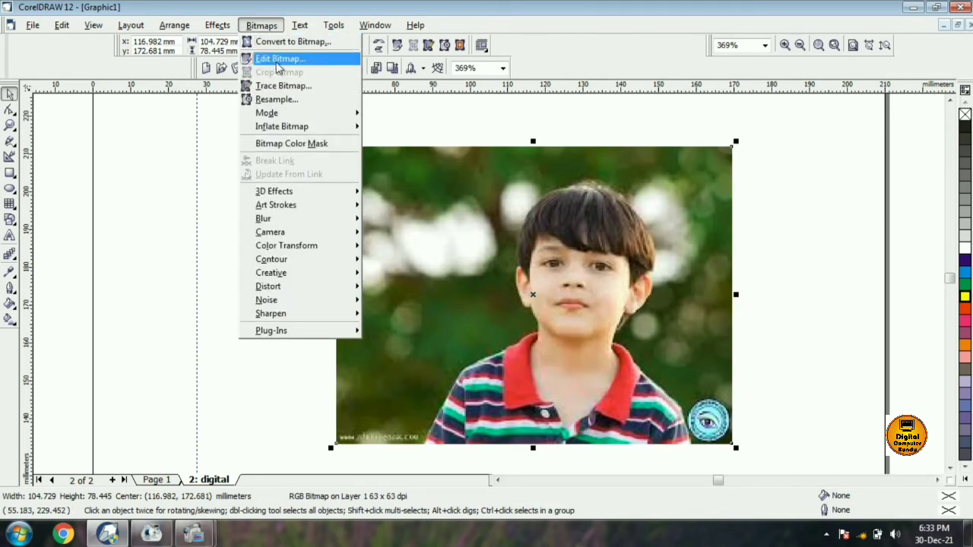
{"action": "left_click", "coordinate": [278, 60]}
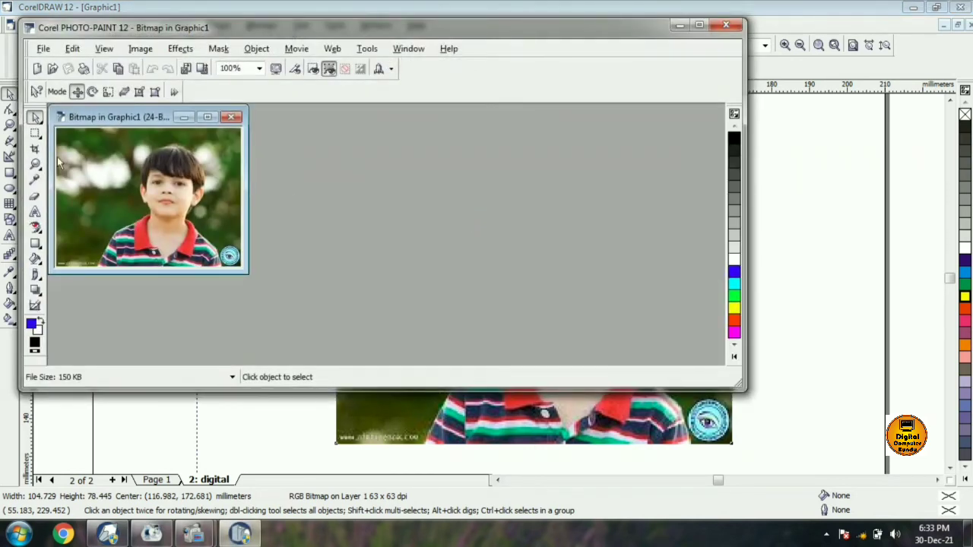
Crop the photo to an upright area around the boy and save the change back to the CorelDRAW page
{"action": "left_click", "coordinate": [36, 149]}
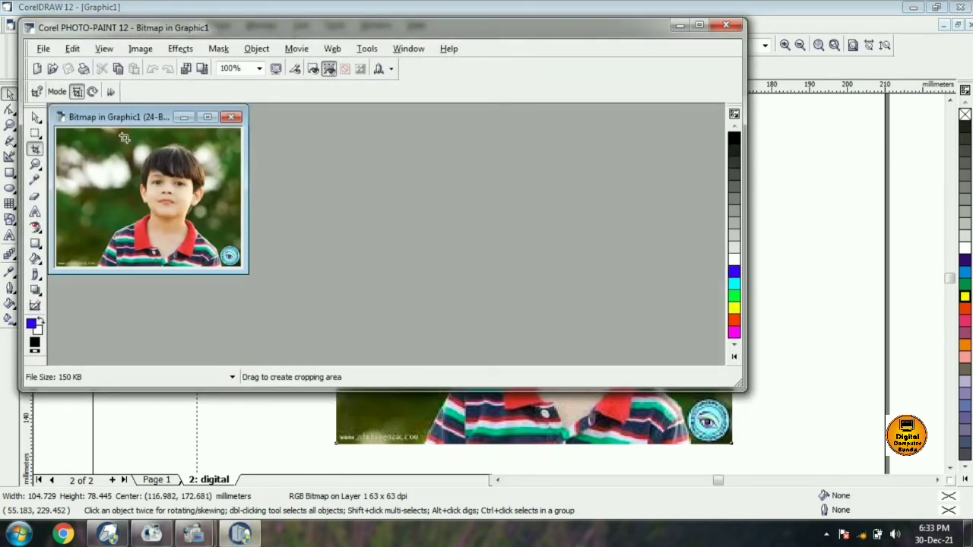
{"action": "left_click_drag", "start_coordinate": [124, 137], "coordinate": [149, 163]}
{"action": "left_click_drag", "start_coordinate": [218, 262], "coordinate": [223, 265]}
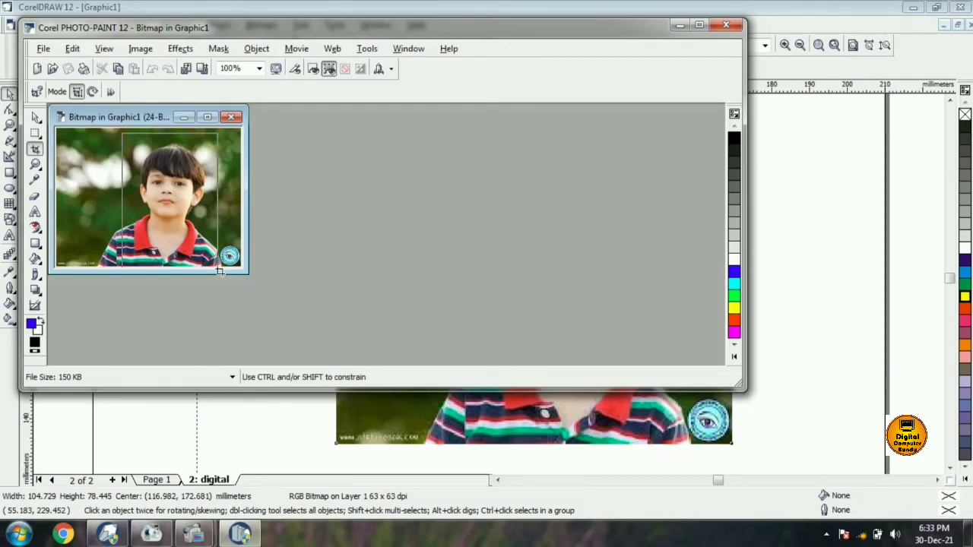
{"action": "double_click", "coordinate": [225, 264]}
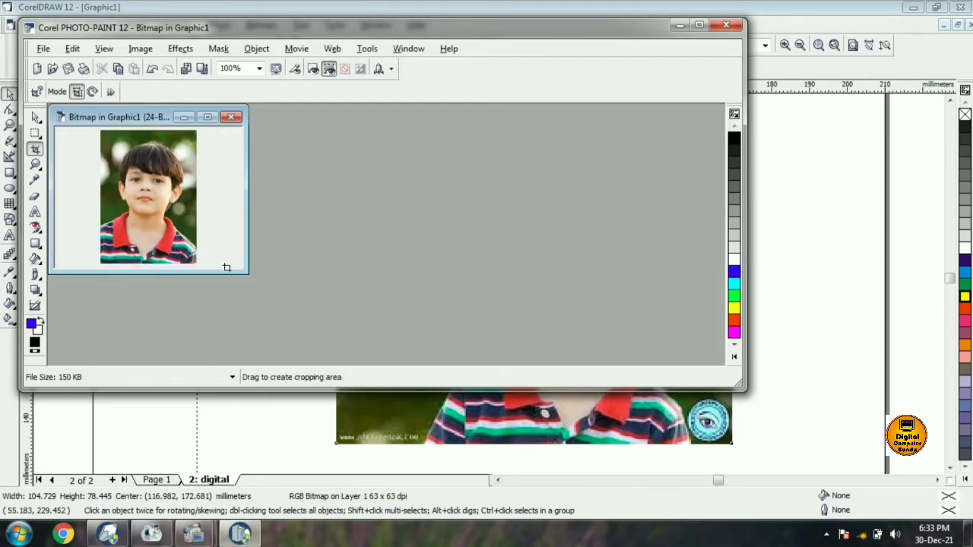
{"action": "left_click", "coordinate": [726, 25]}
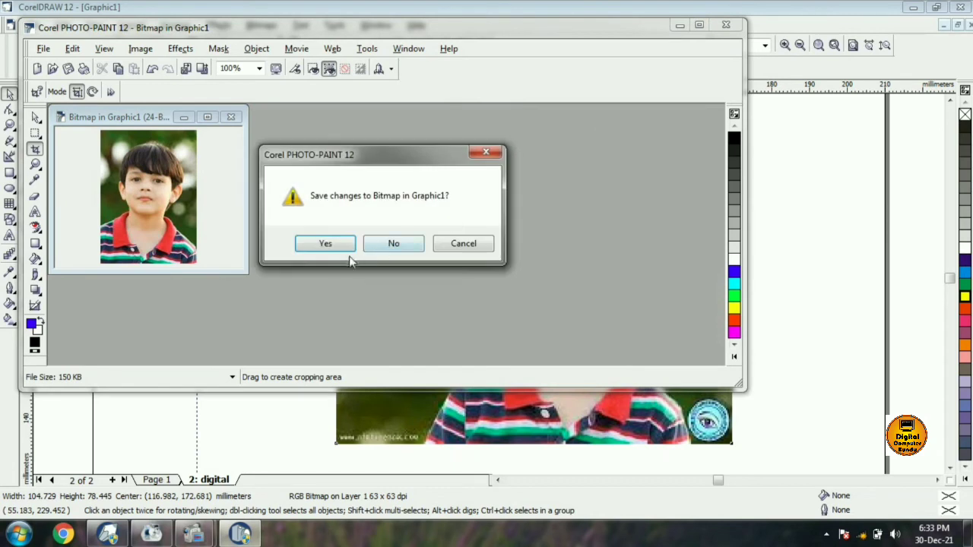
{"action": "left_click", "coordinate": [328, 244]}
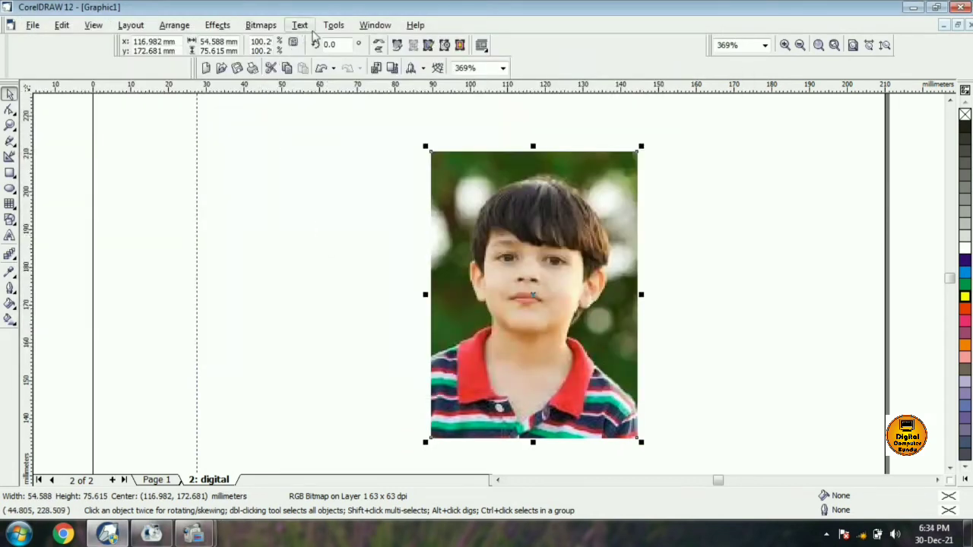
Change the cropped photo's color mode to Grayscale (8-bit)
{"action": "left_click", "coordinate": [262, 26]}
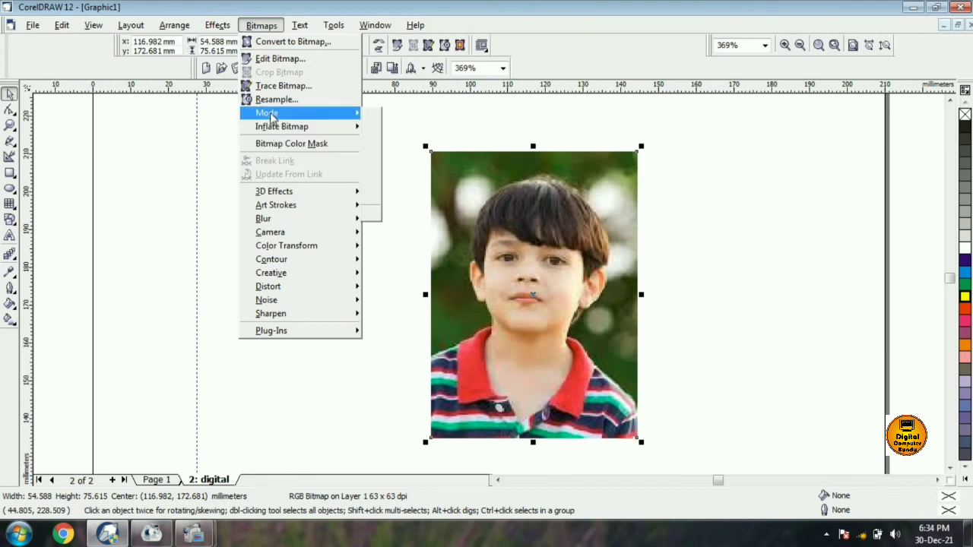
{"action": "mouse_move", "coordinate": [272, 115]}
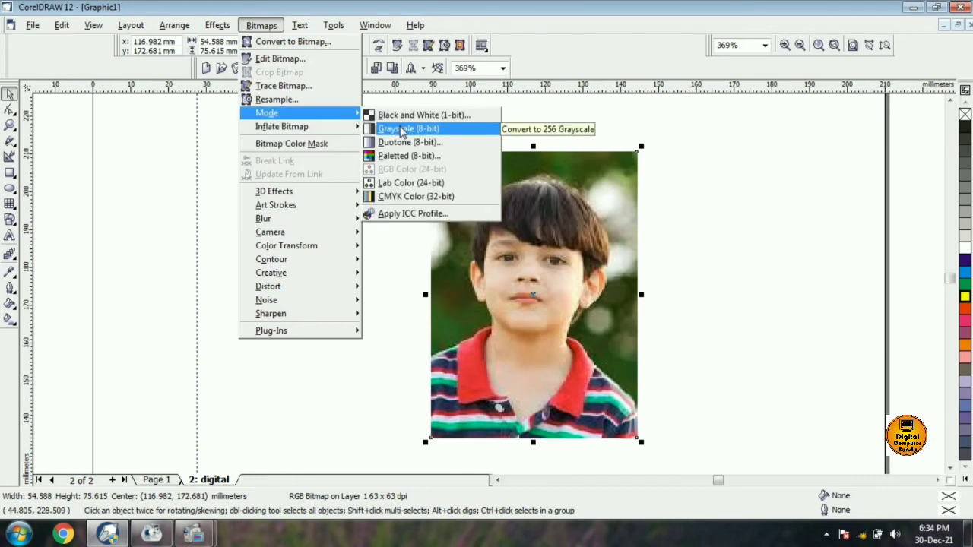
{"action": "left_click", "coordinate": [401, 129]}
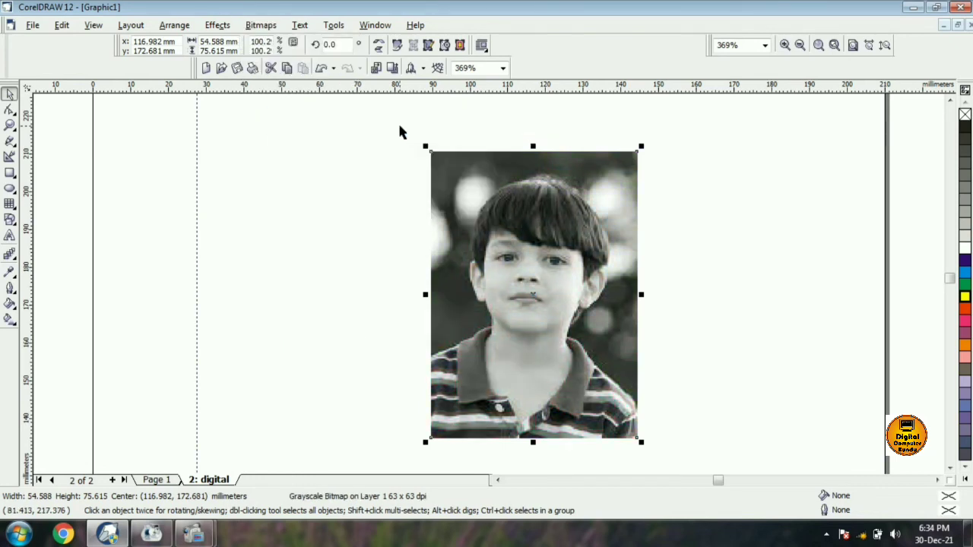
Delete the boy's photo, import images (6).jpg from the boy folder, and place it about 93 mm wide and 77 mm high
{"action": "key", "text": "Delete"}
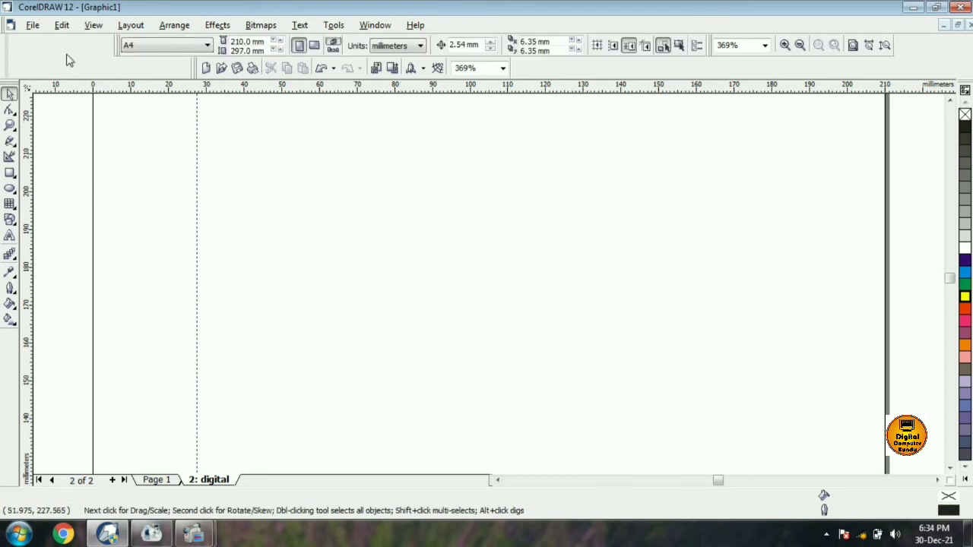
{"action": "left_click", "coordinate": [33, 25]}
{"action": "left_click", "coordinate": [47, 169]}
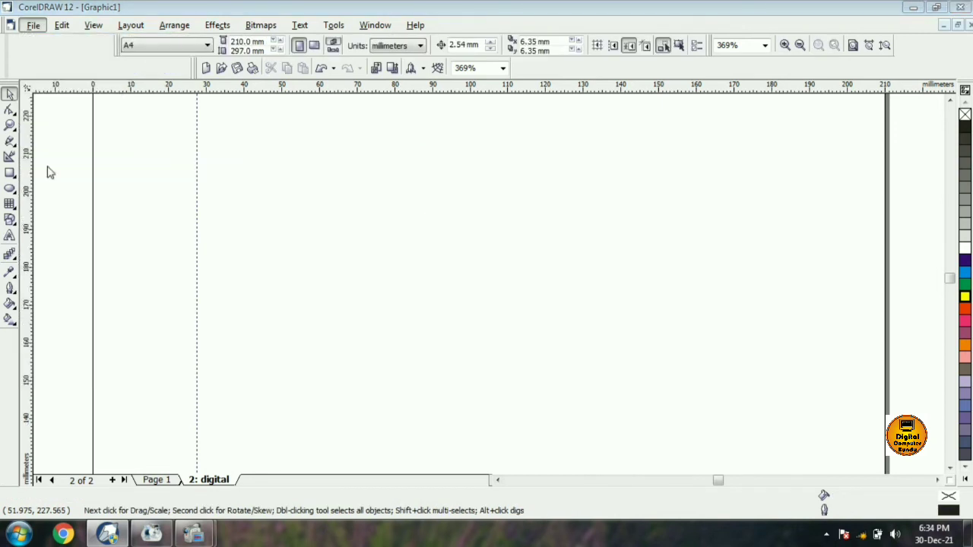
{"action": "left_click_drag", "start_coordinate": [635, 170], "coordinate": [637, 298]}
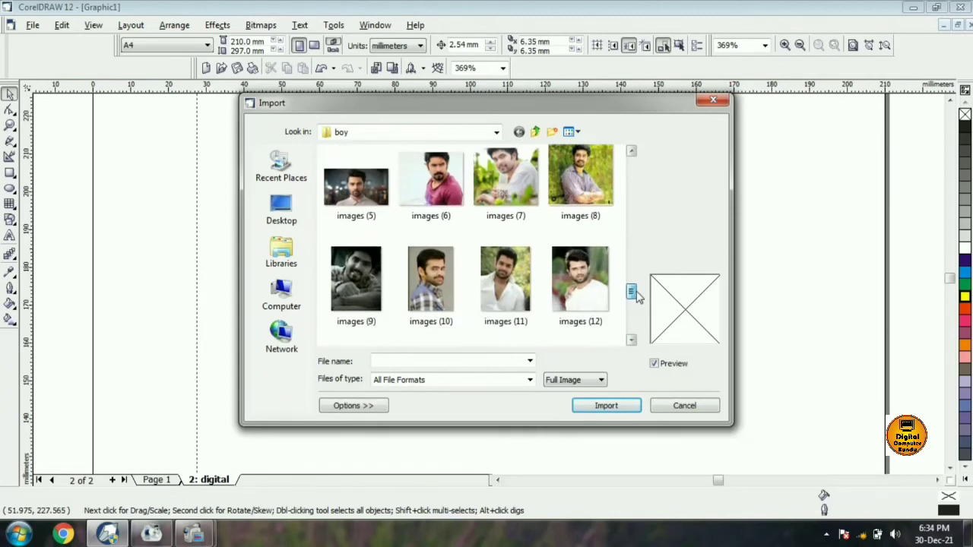
{"action": "left_click", "coordinate": [456, 216]}
{"action": "left_click", "coordinate": [606, 406]}
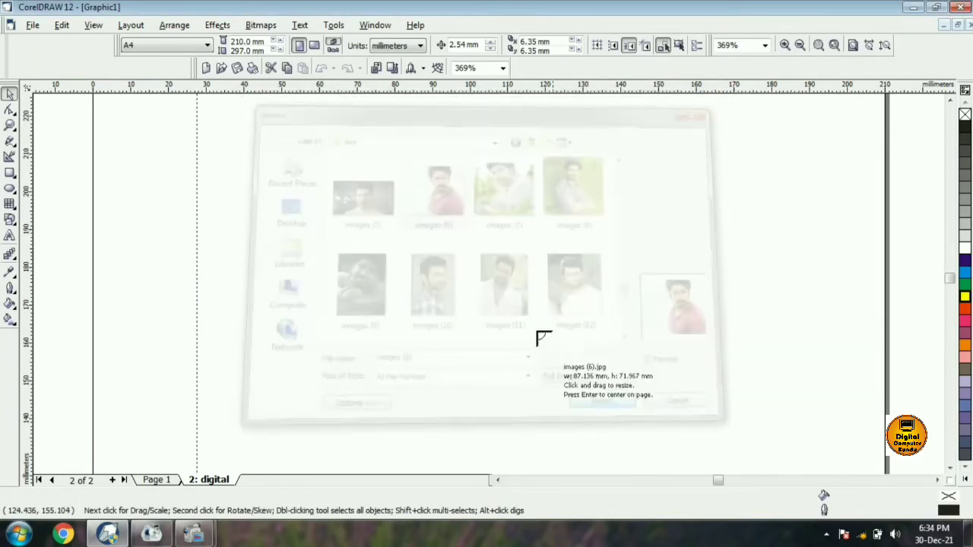
{"action": "left_click_drag", "start_coordinate": [362, 138], "coordinate": [719, 435]}
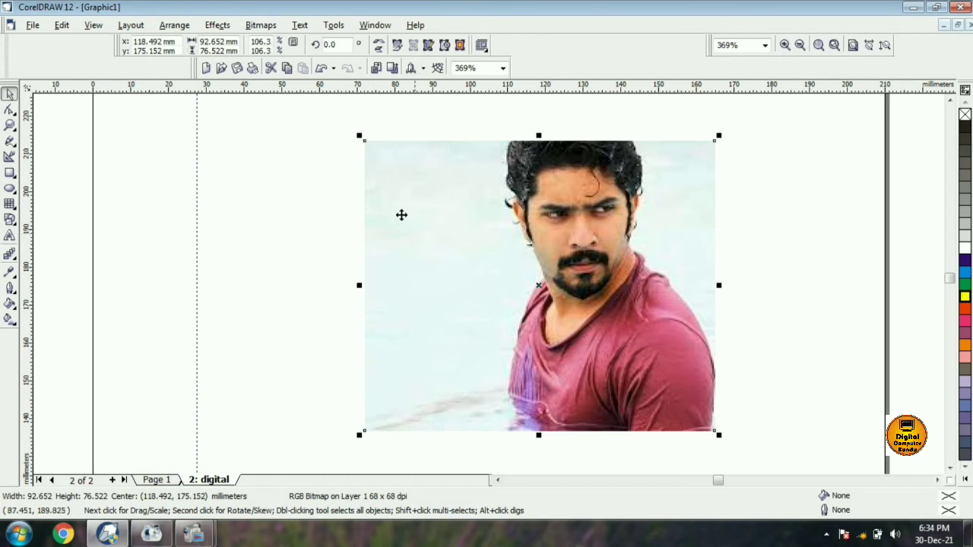
Hide the photo's pale background with a Bitmap Color Mask, sampling the background color and applying 10% tolerance
{"action": "left_click", "coordinate": [257, 27]}
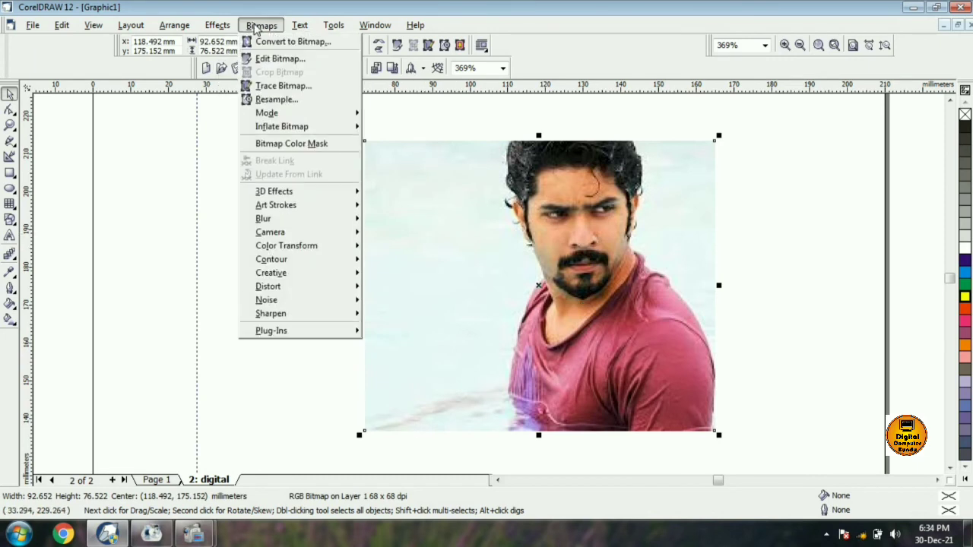
{"action": "left_click", "coordinate": [287, 146]}
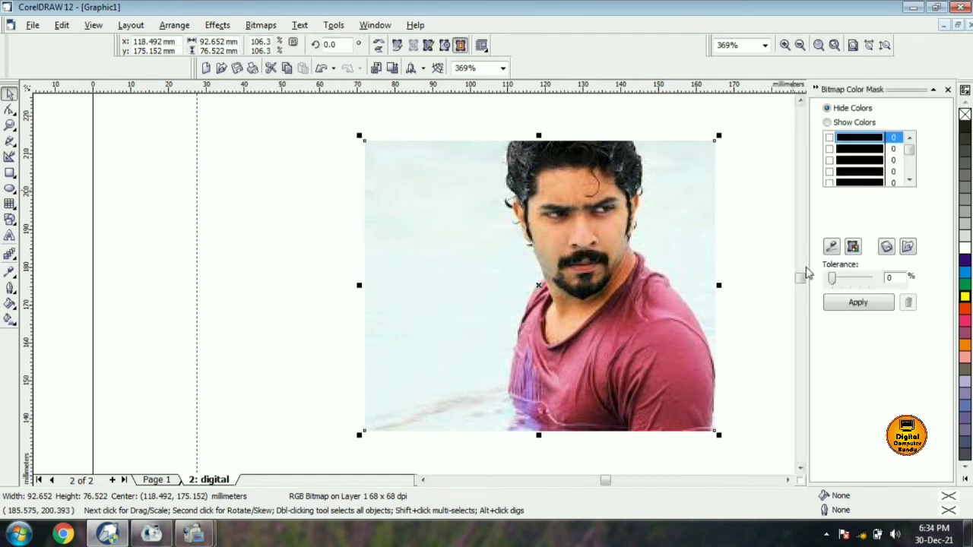
{"action": "left_click", "coordinate": [832, 246]}
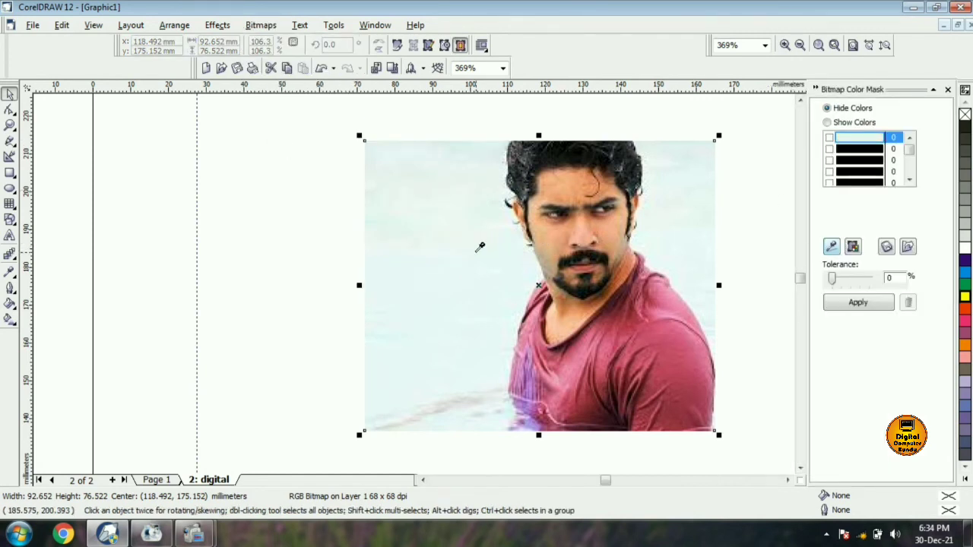
{"action": "left_click", "coordinate": [480, 247]}
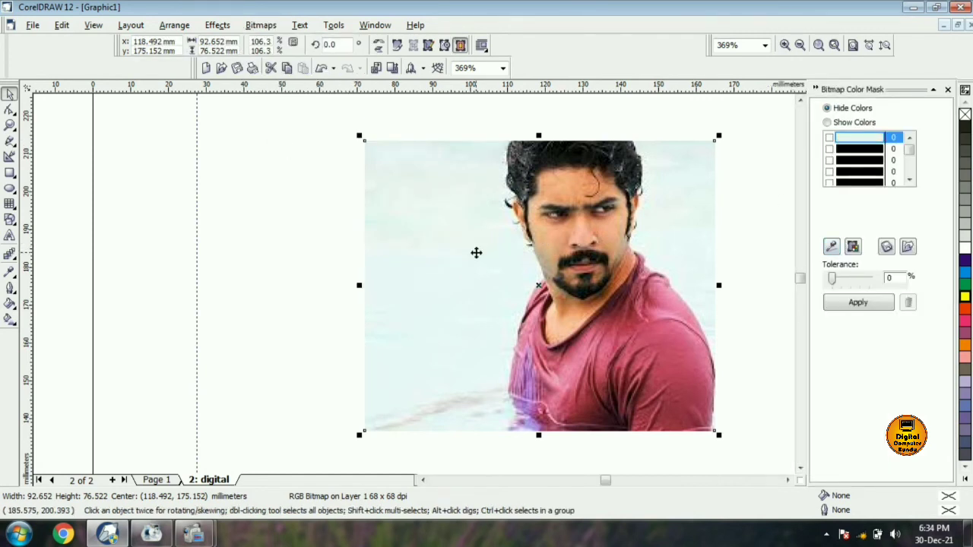
{"action": "left_click", "coordinate": [852, 304]}
{"action": "left_click", "coordinate": [842, 281]}
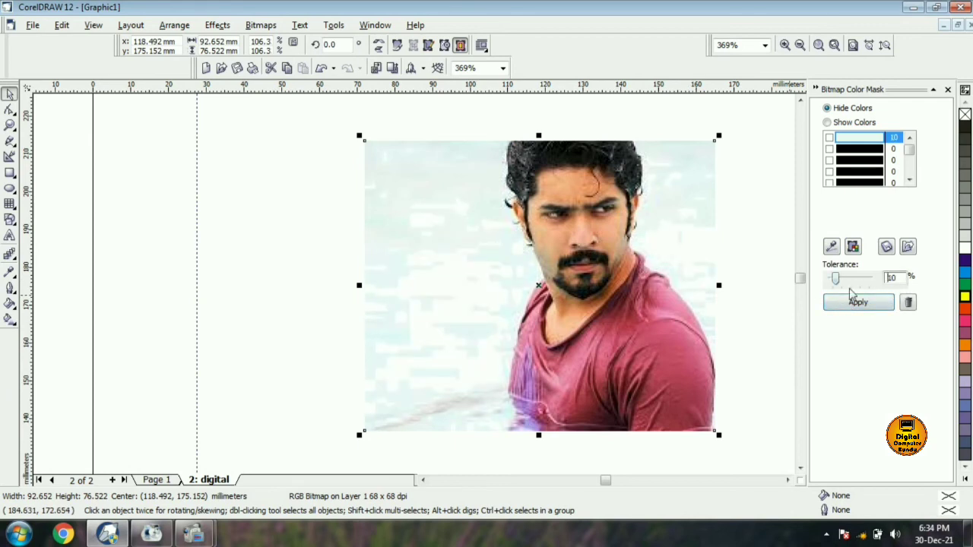
{"action": "left_click", "coordinate": [858, 302]}
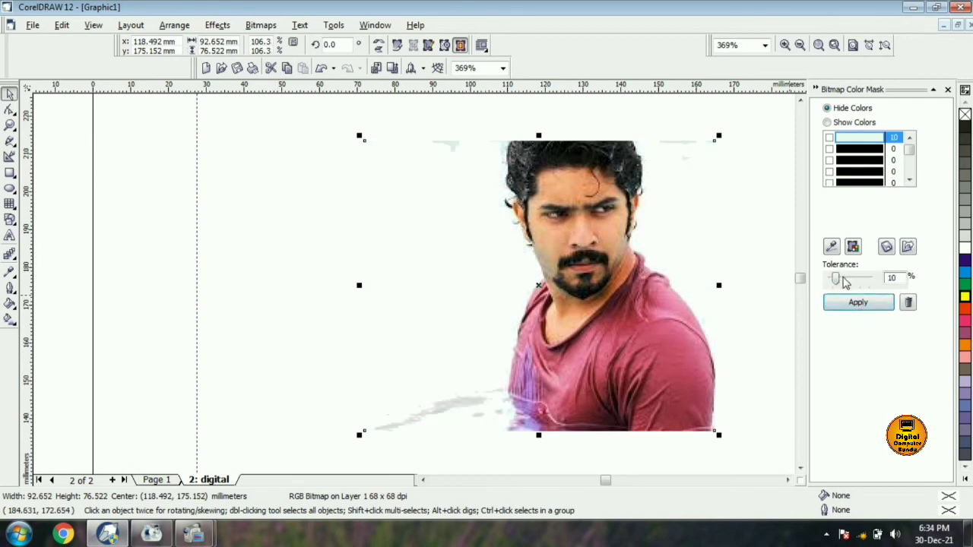
Raise the color mask's tolerance in increments to 40% and apply it to remove the remaining background patches
{"action": "left_click", "coordinate": [843, 281]}
{"action": "left_click", "coordinate": [858, 303]}
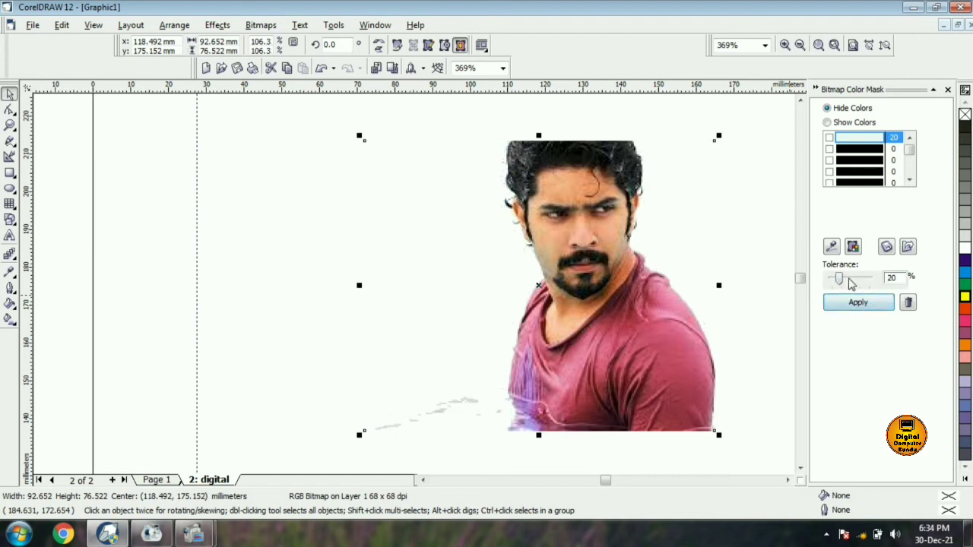
{"action": "left_click", "coordinate": [851, 281]}
{"action": "left_click", "coordinate": [860, 303]}
{"action": "left_click", "coordinate": [852, 281]}
{"action": "left_click", "coordinate": [862, 303]}
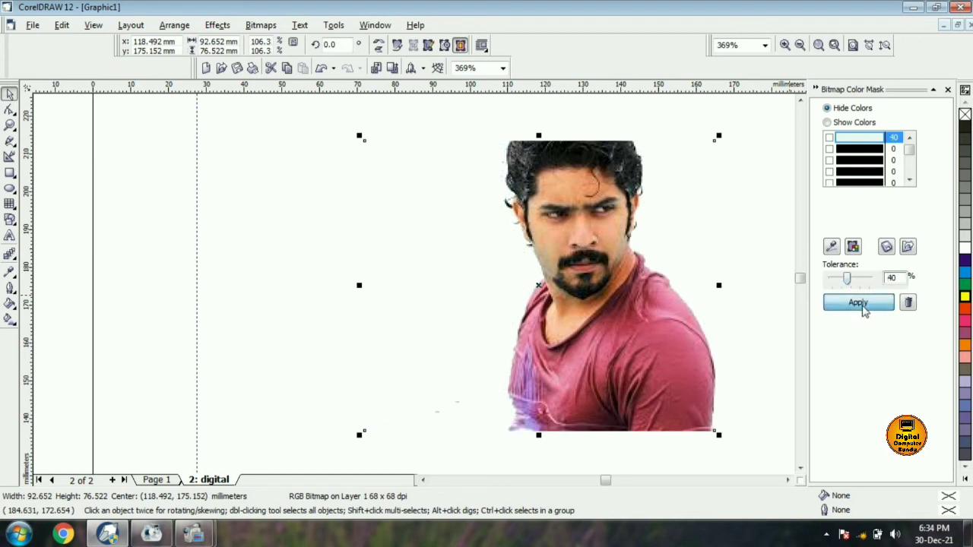
Close the color mask settings, shift the masked photo slightly, and delete it from the page
{"action": "left_click", "coordinate": [948, 90]}
{"action": "left_click_drag", "start_coordinate": [582, 220], "coordinate": [608, 230]}
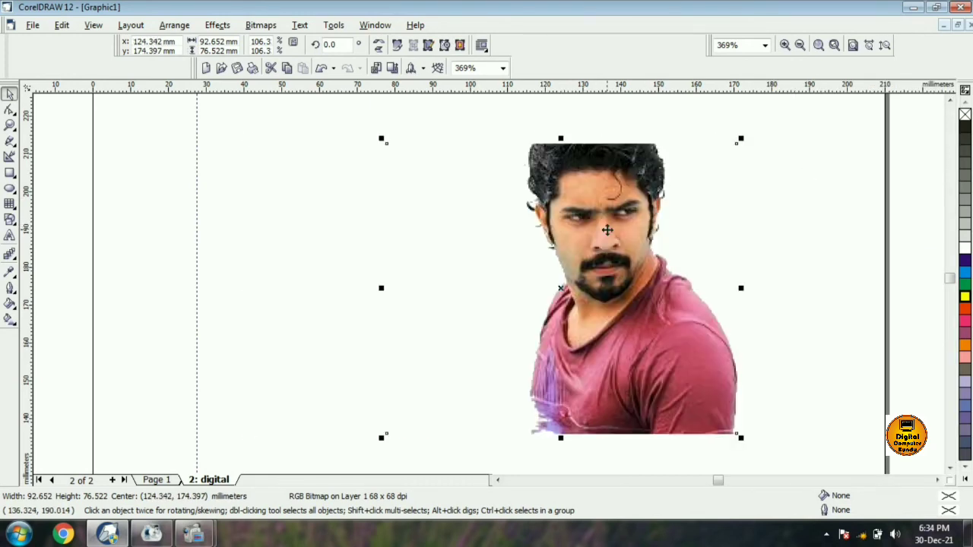
{"action": "key", "text": "Delete"}
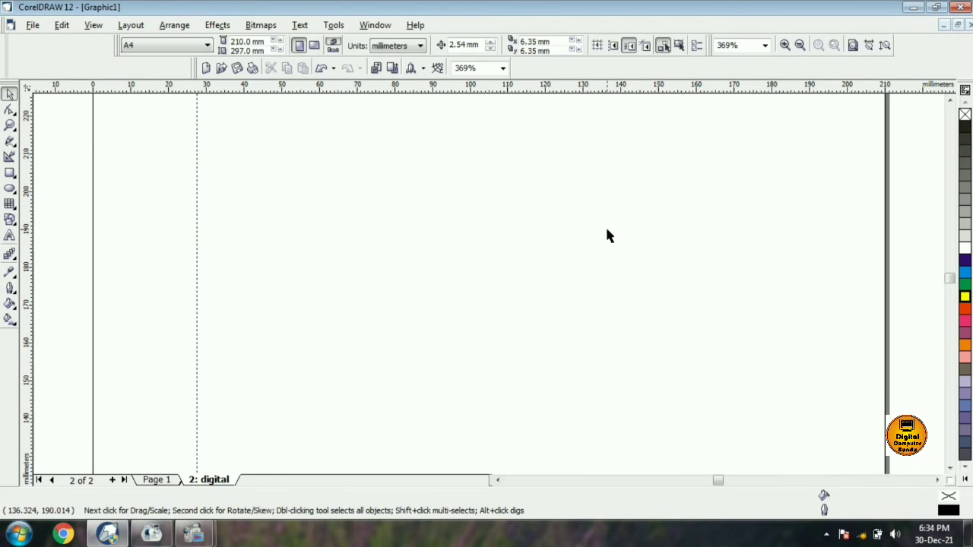
Import 23.jpg from the boy folder and place it about 51 mm wide and 76 mm high
{"action": "left_click", "coordinate": [32, 25]}
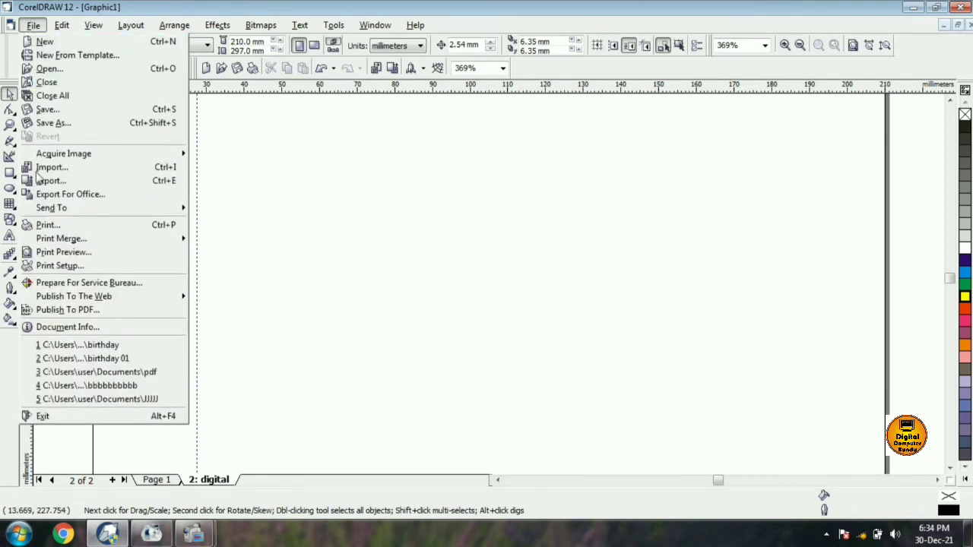
{"action": "left_click", "coordinate": [51, 167]}
{"action": "left_click_drag", "start_coordinate": [631, 164], "coordinate": [633, 212]}
{"action": "left_click", "coordinate": [505, 254]}
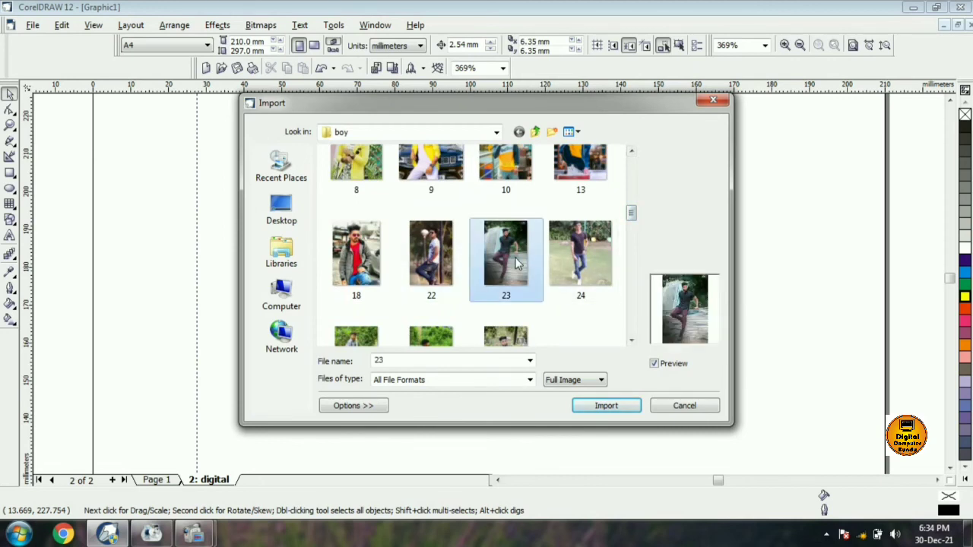
{"action": "left_click", "coordinate": [606, 406]}
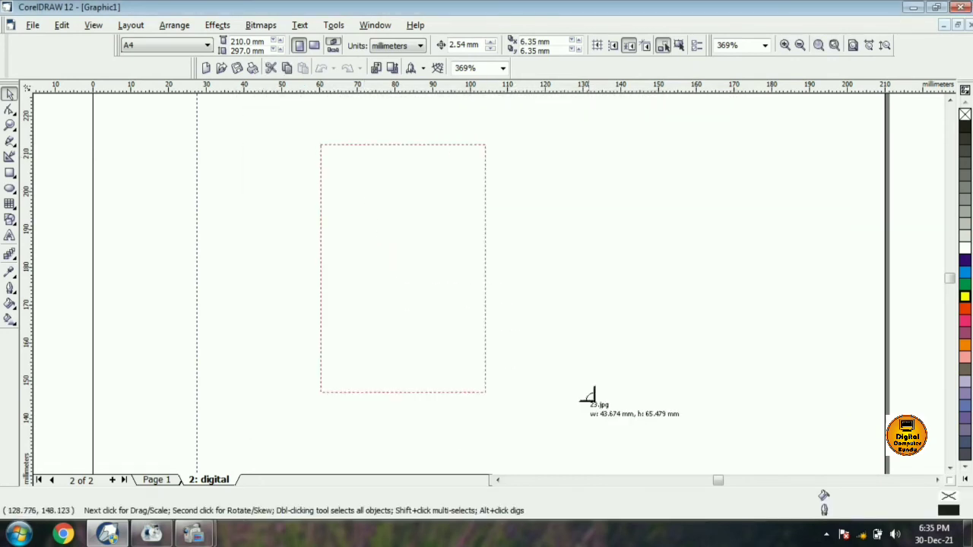
{"action": "left_click", "coordinate": [316, 139]}
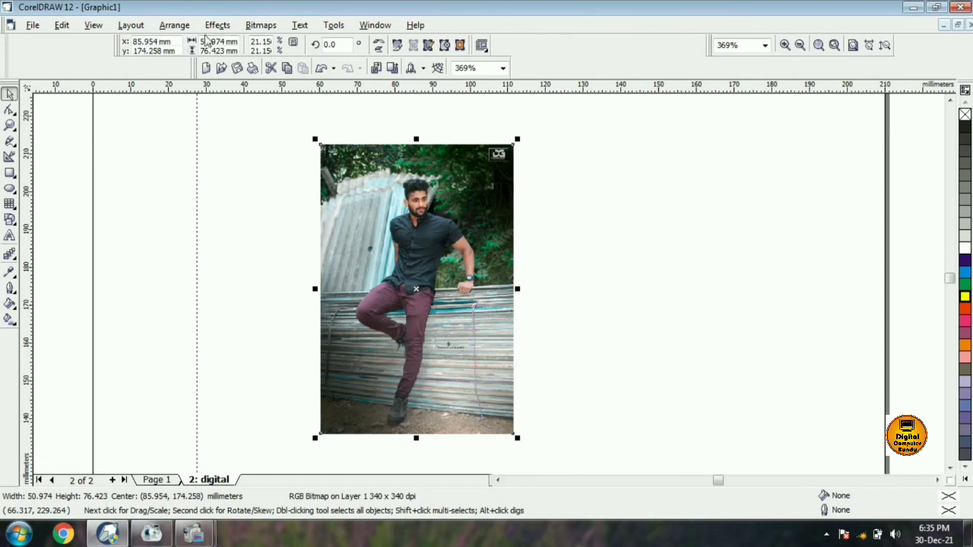
Preview a Page Curl effect on the photo's upper-right corner with a yellow curl color
{"action": "left_click", "coordinate": [264, 26]}
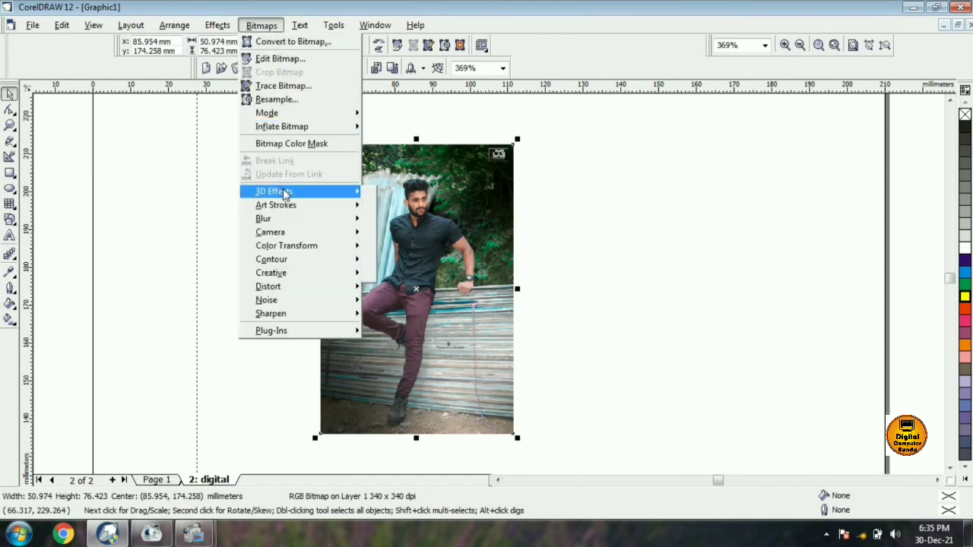
{"action": "mouse_move", "coordinate": [286, 193]}
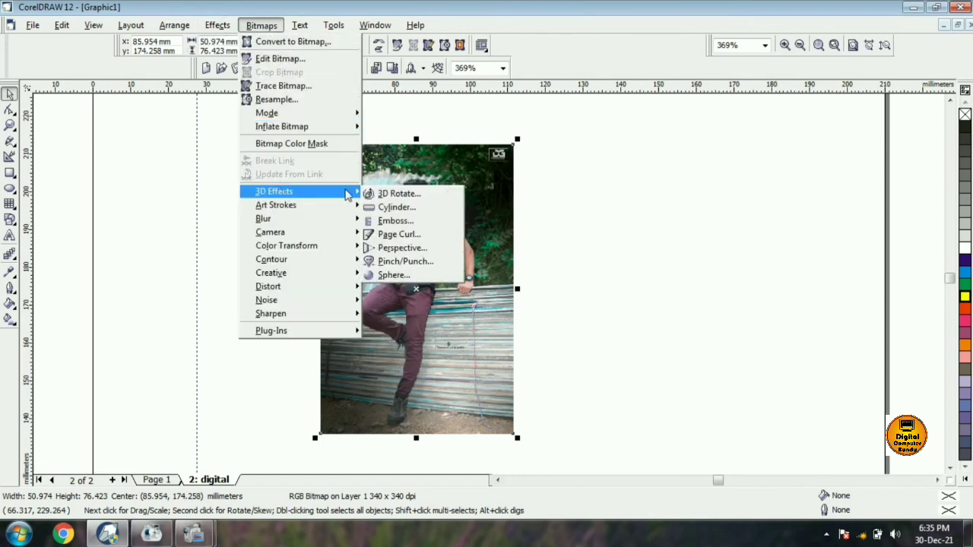
{"action": "left_click", "coordinate": [397, 234]}
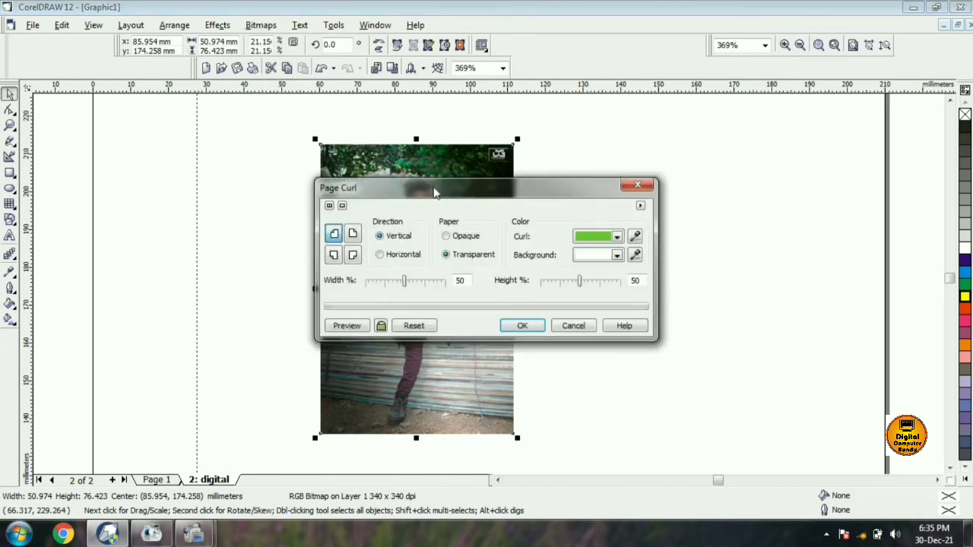
{"action": "left_click_drag", "start_coordinate": [435, 193], "coordinate": [664, 139]}
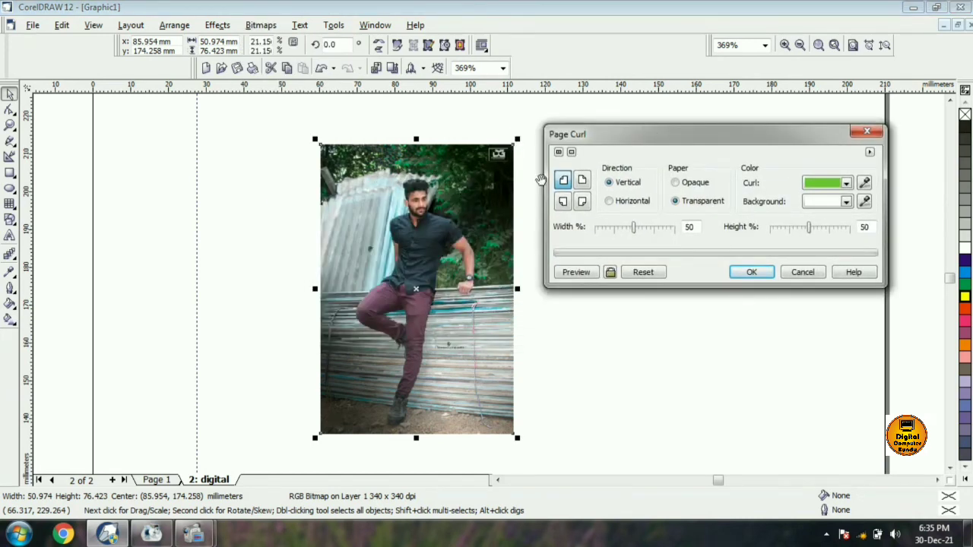
{"action": "left_click", "coordinate": [581, 181]}
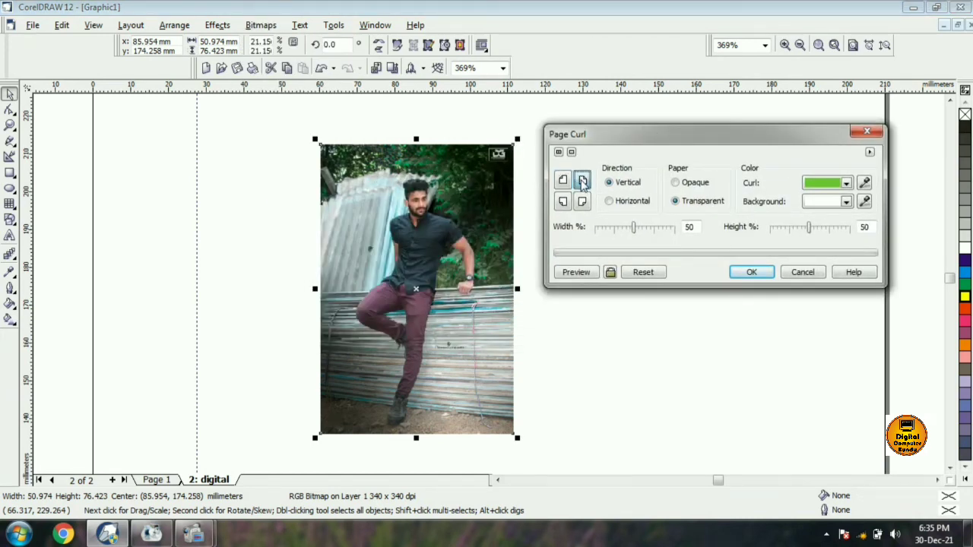
{"action": "left_click", "coordinate": [835, 185]}
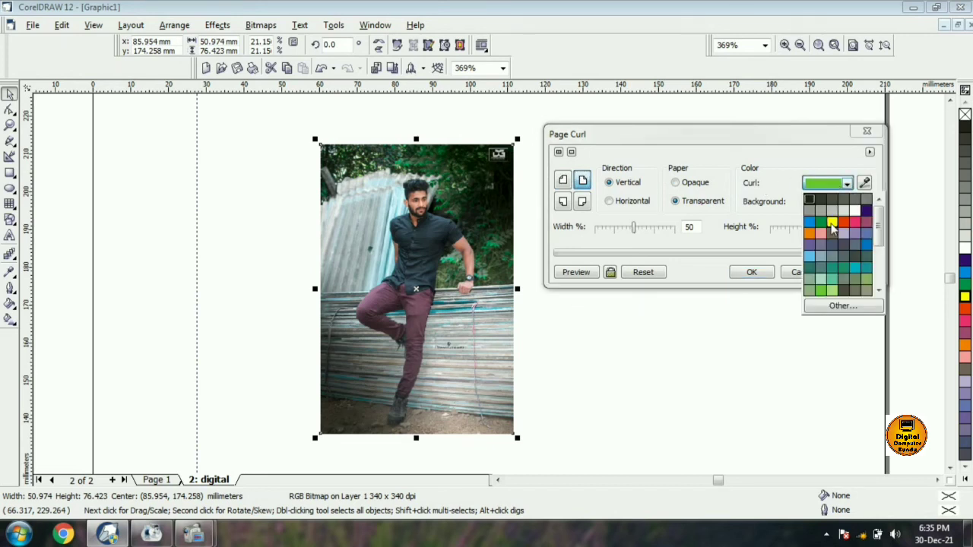
{"action": "left_click", "coordinate": [832, 224]}
{"action": "left_click", "coordinate": [576, 275]}
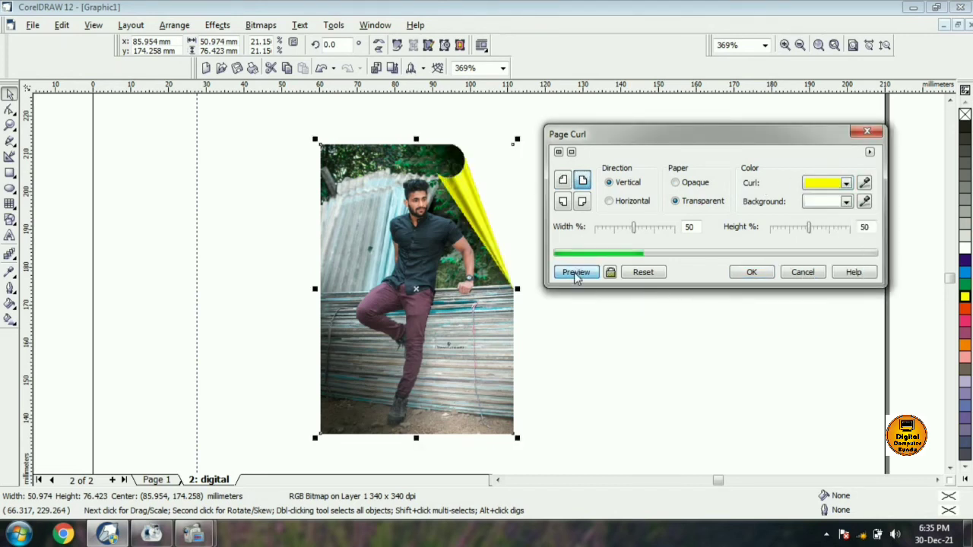
Set the page curl's background color to blue and preview it on the photo
{"action": "left_click", "coordinate": [834, 204]}
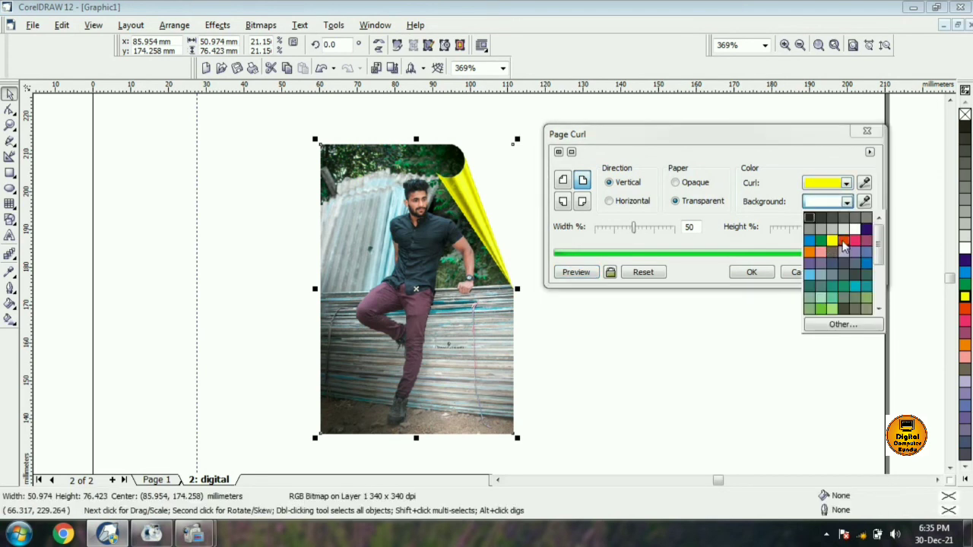
{"action": "left_click", "coordinate": [810, 240]}
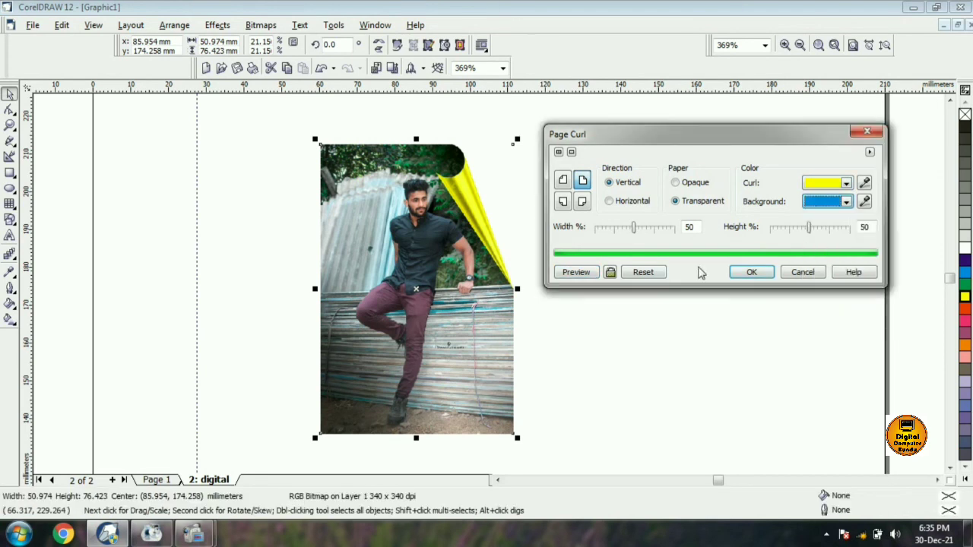
{"action": "left_click", "coordinate": [576, 274]}
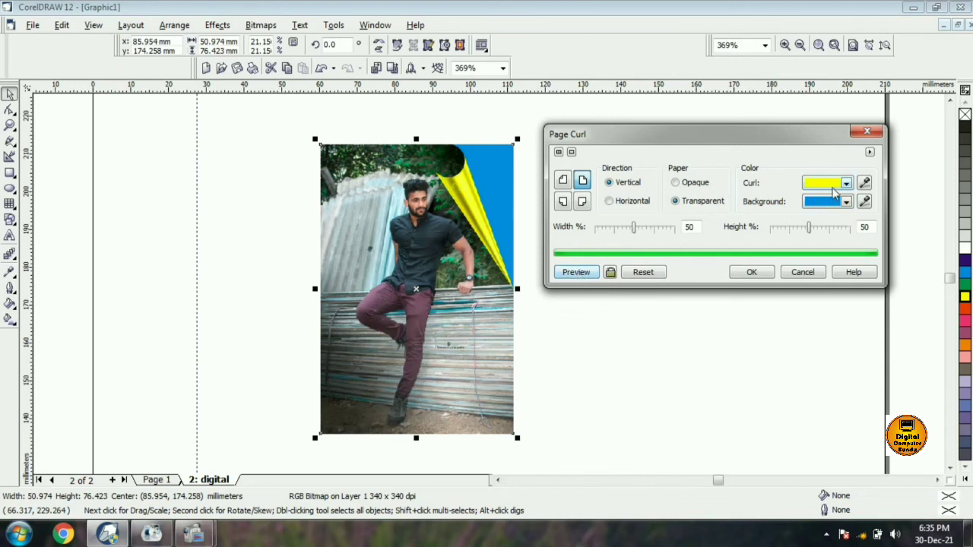
Preview the page curl on the photo's lower-right corner and on its lower-left corner
{"action": "left_click", "coordinate": [582, 202]}
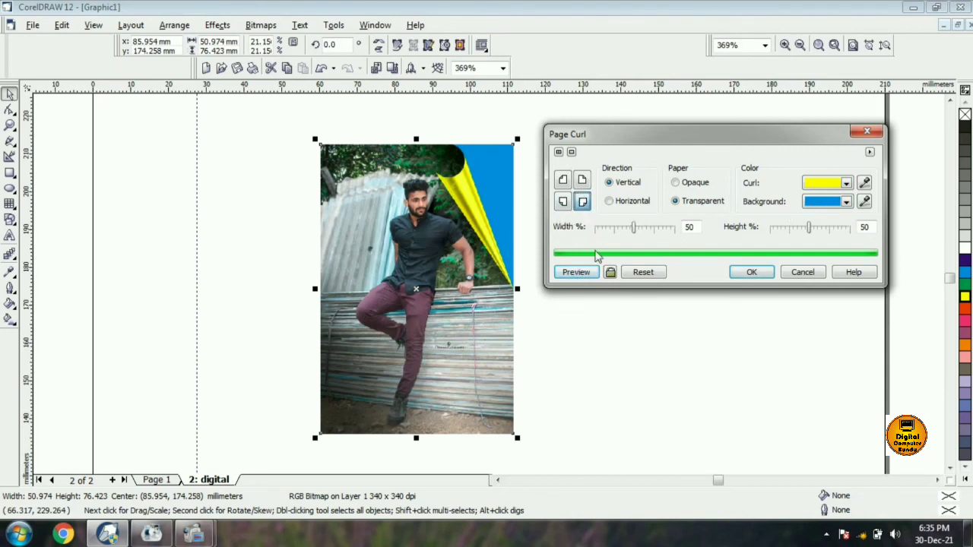
{"action": "left_click", "coordinate": [582, 273]}
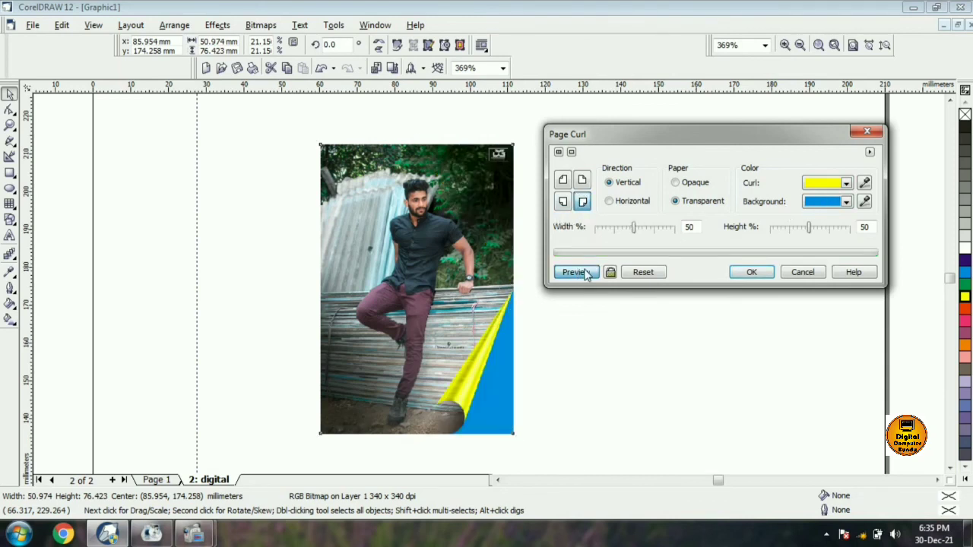
{"action": "left_click", "coordinate": [562, 202]}
{"action": "left_click", "coordinate": [575, 272]}
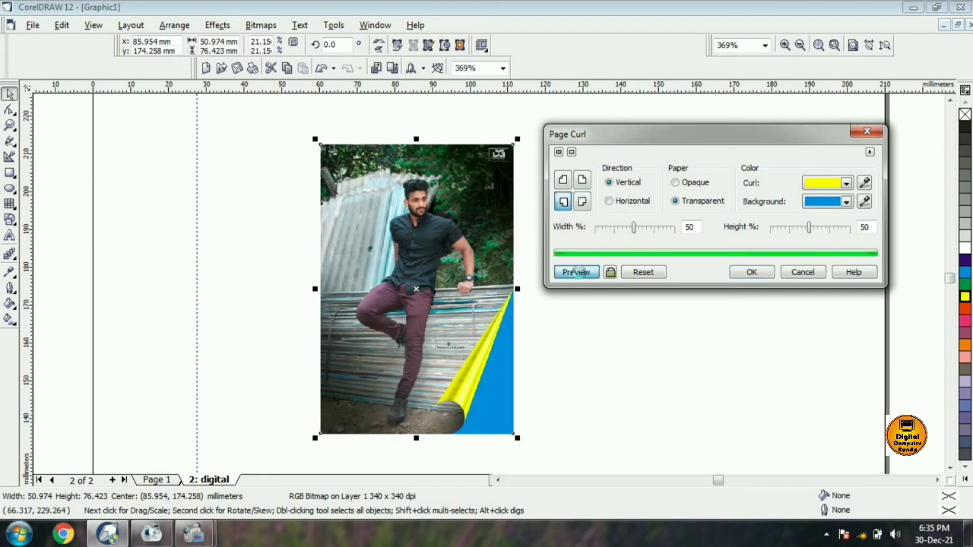
Preview the lower-left curl in dark purple and close the Page Curl settings without applying the effect
{"action": "left_click", "coordinate": [834, 200]}
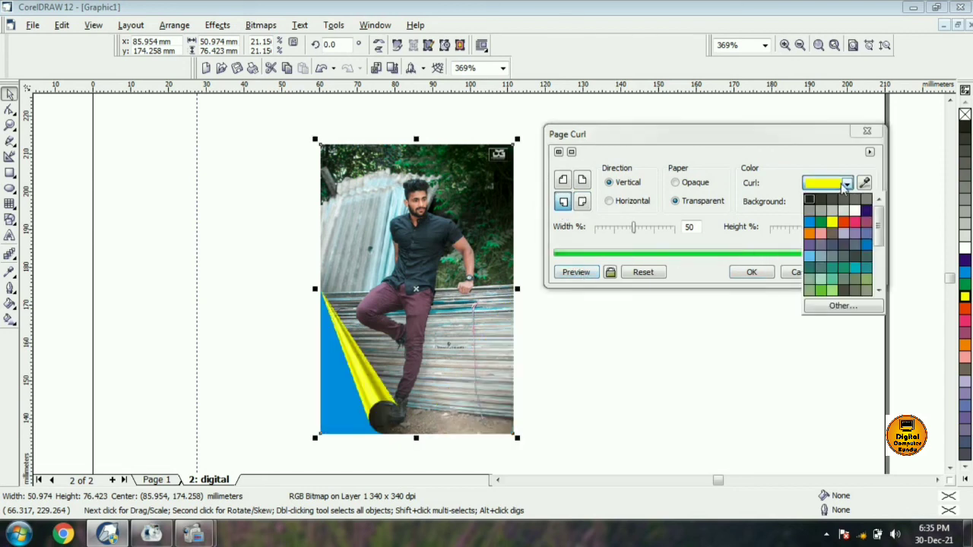
{"action": "left_click", "coordinate": [866, 212]}
{"action": "left_click", "coordinate": [579, 274]}
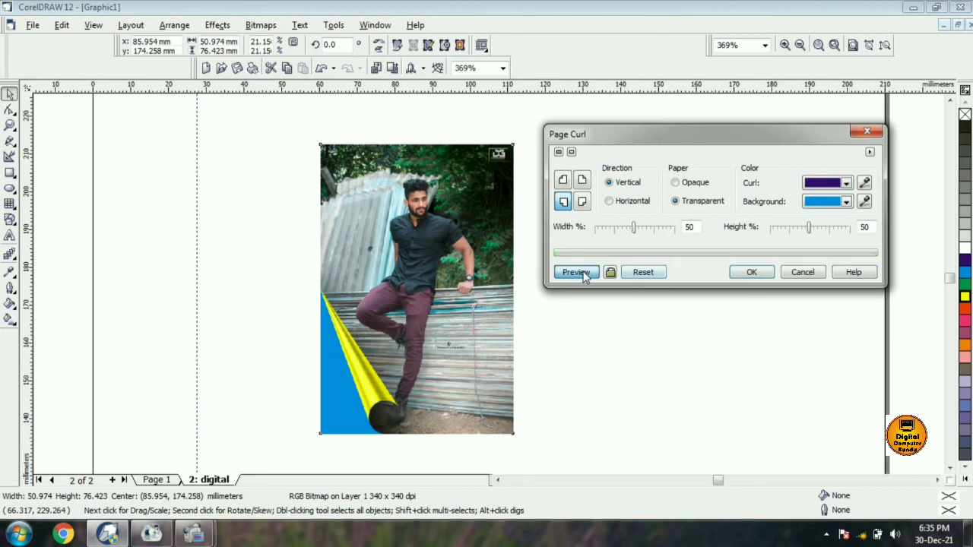
{"action": "left_click", "coordinate": [858, 135]}
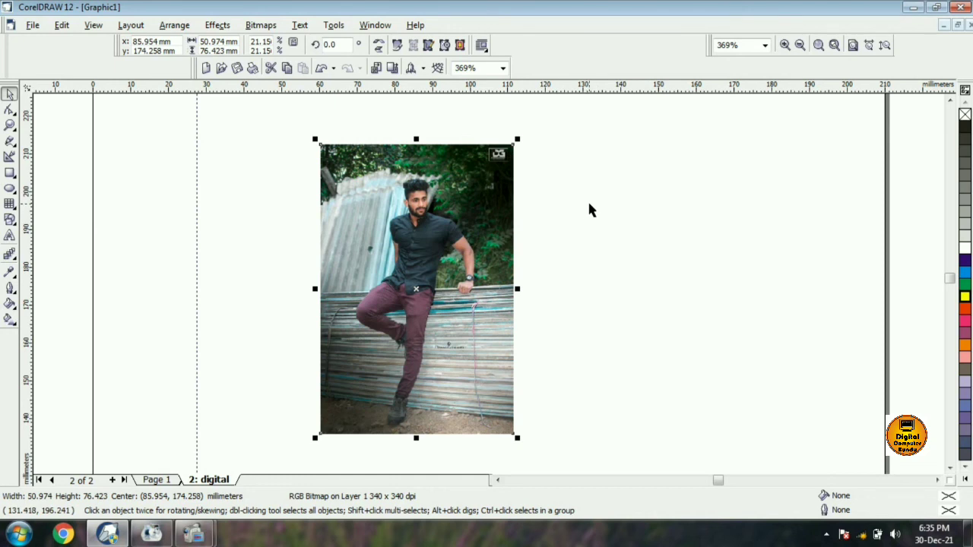
Delete the portrait photo from the page
{"action": "key", "text": "Delete"}
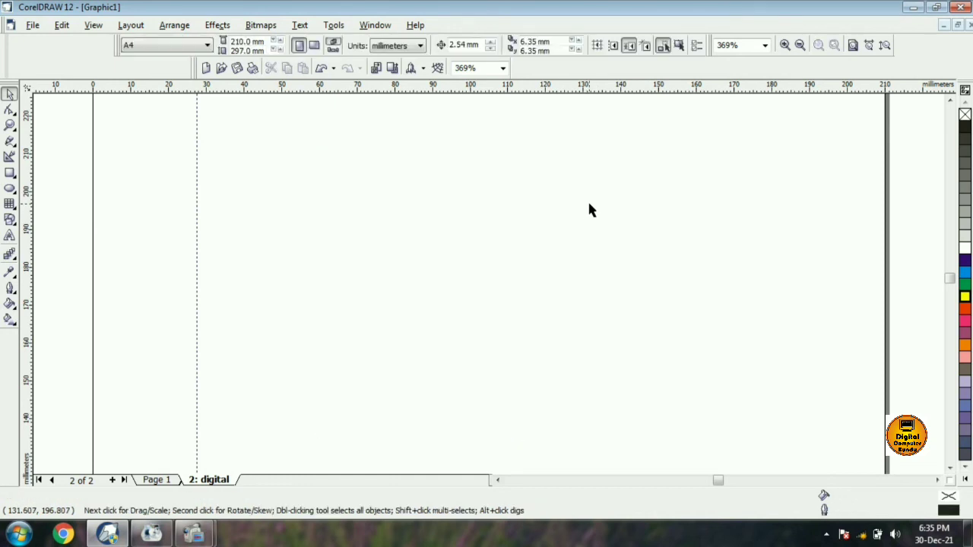
{"action": "left_click", "coordinate": [301, 25]}
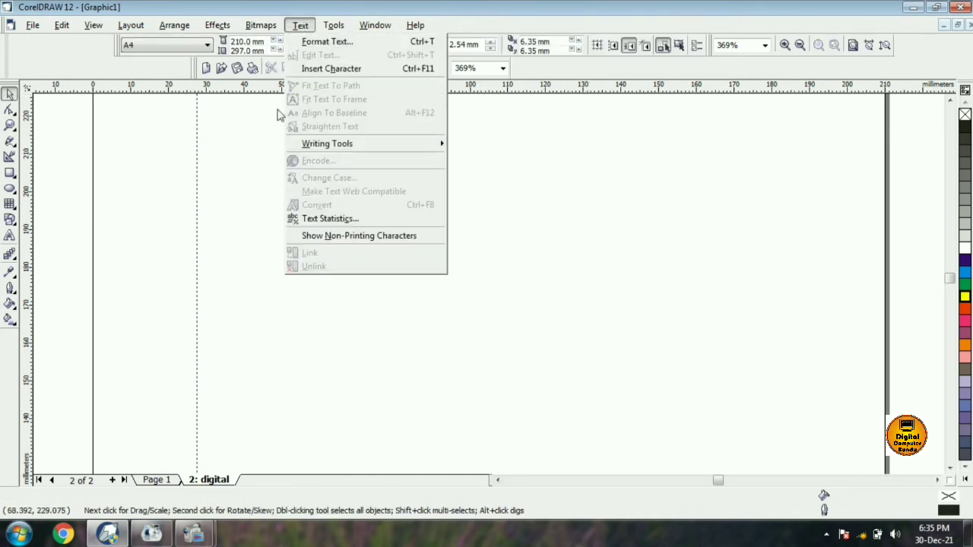
{"action": "left_click", "coordinate": [252, 139]}
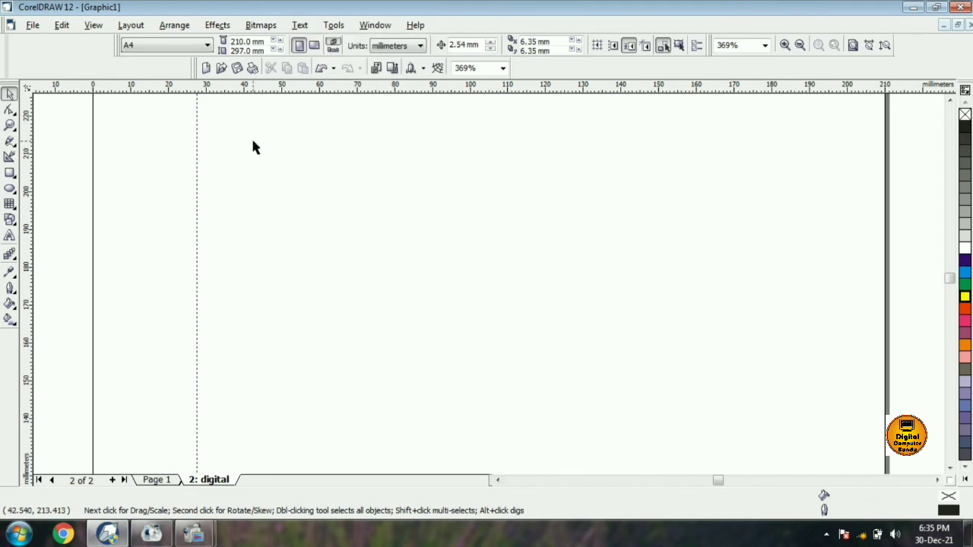
Add the artistic text "Digital computer bundu" on the emptied page and select it as an object
{"action": "left_click", "coordinate": [10, 237]}
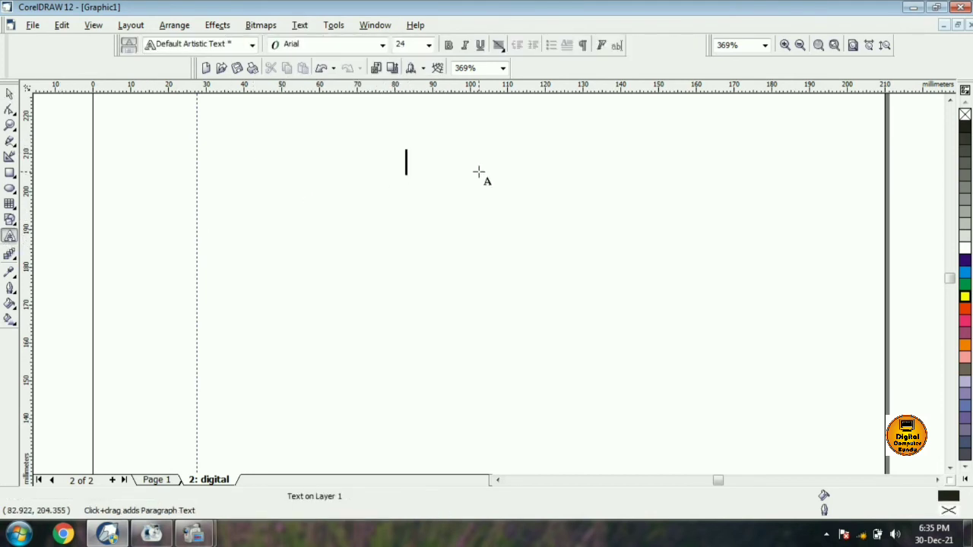
{"action": "type", "text": "di"}
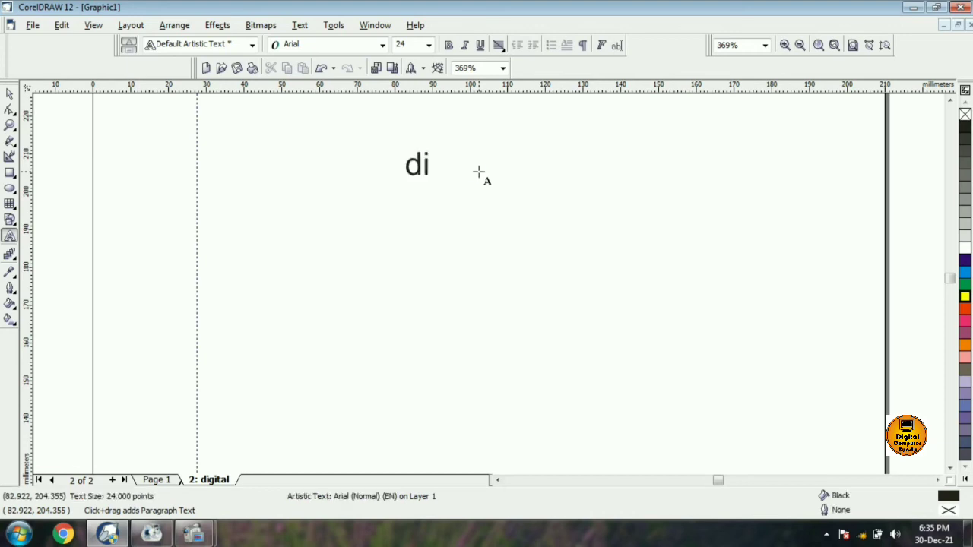
{"action": "type", "text": "gilal"}
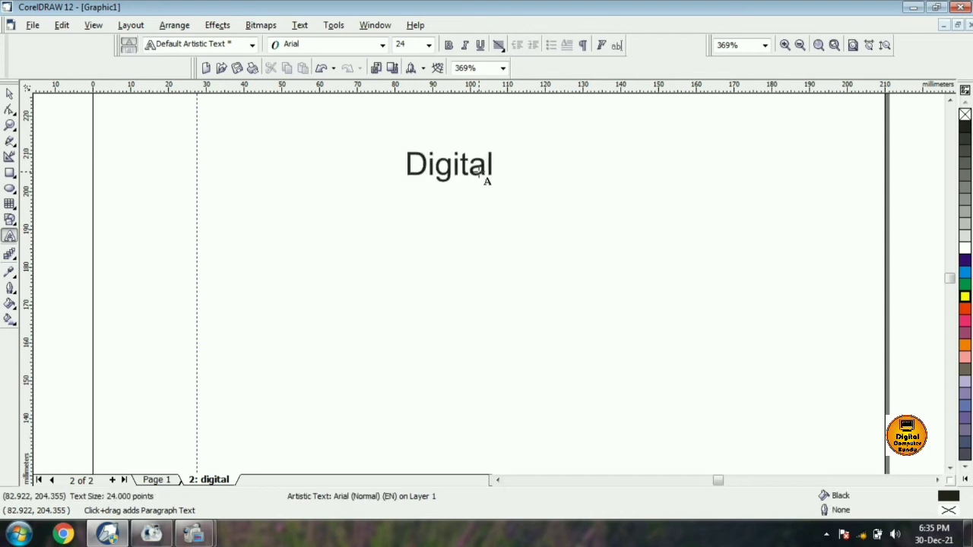
{"action": "type", "text": " complute"}
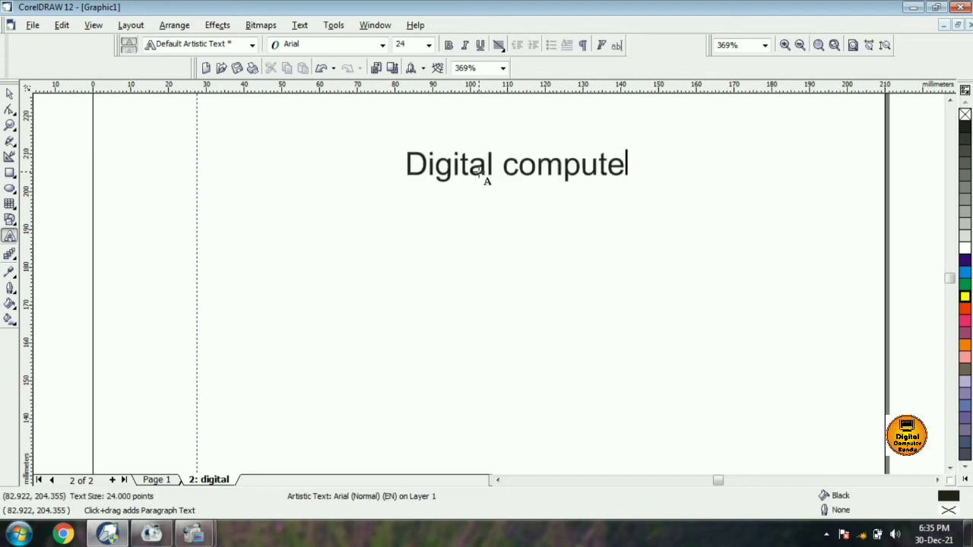
{"action": "type", "text": "r bundu"}
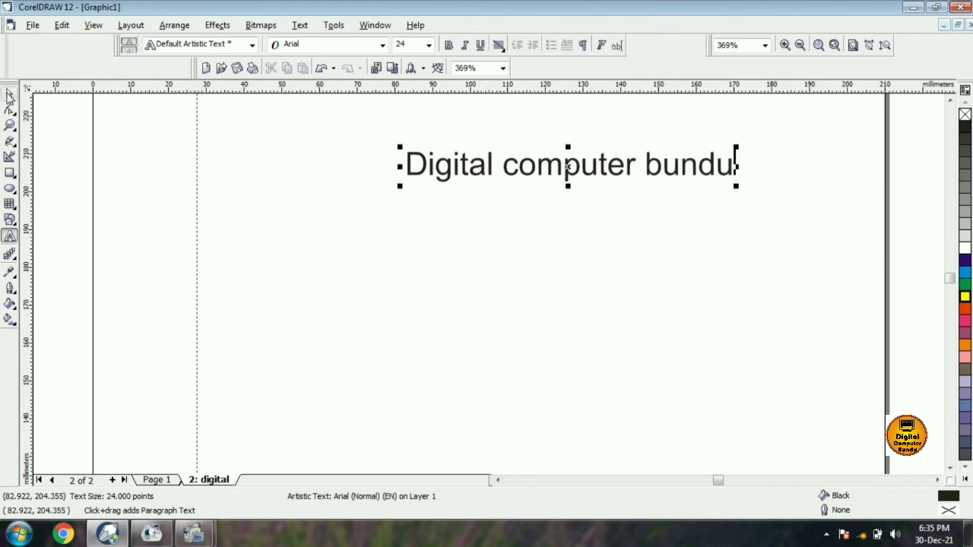
{"action": "left_click", "coordinate": [10, 95]}
Format the "Digital computer bundu" text with the Batang font at 29 pt
{"action": "left_click", "coordinate": [300, 26]}
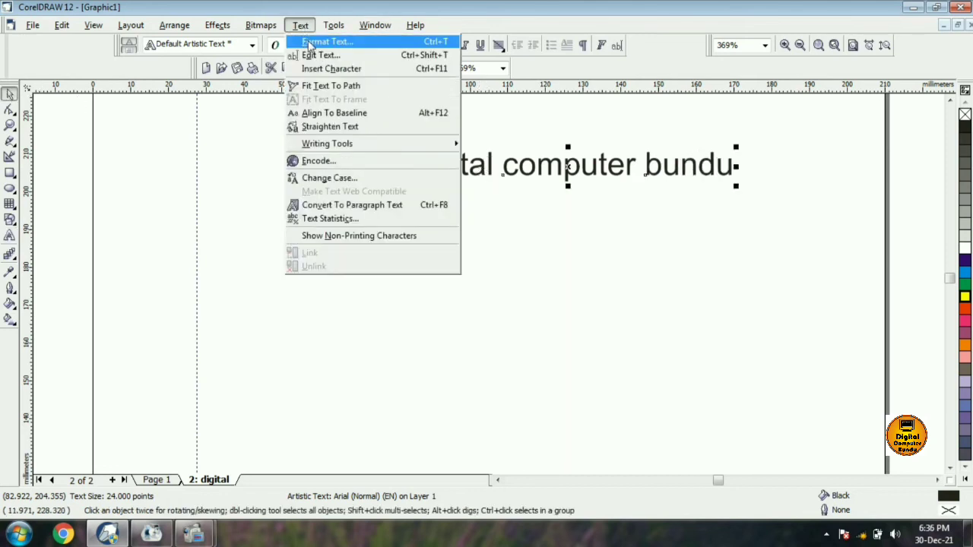
{"action": "left_click", "coordinate": [309, 42]}
{"action": "left_click_drag", "start_coordinate": [505, 153], "coordinate": [213, 151]}
{"action": "left_click", "coordinate": [128, 190]}
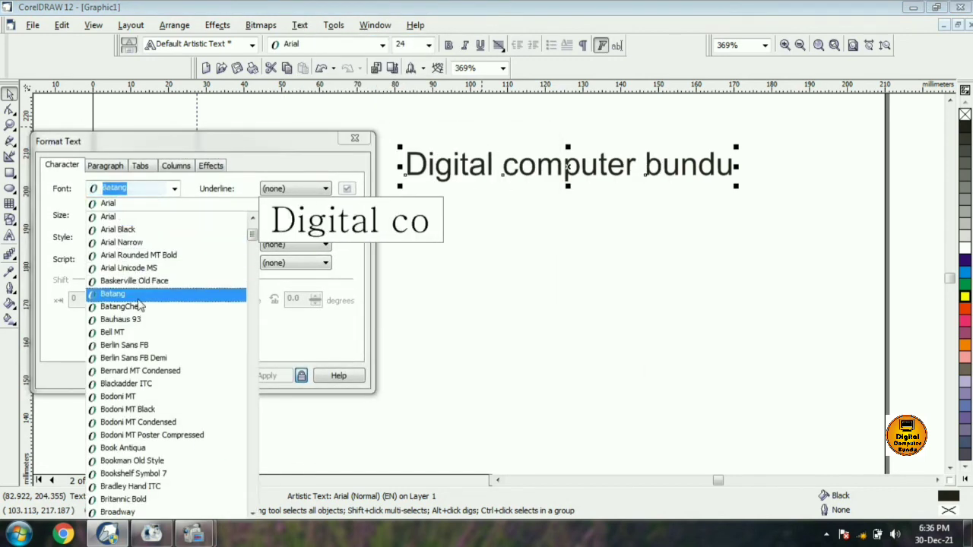
{"action": "left_click", "coordinate": [139, 287]}
{"action": "left_click", "coordinate": [120, 212]}
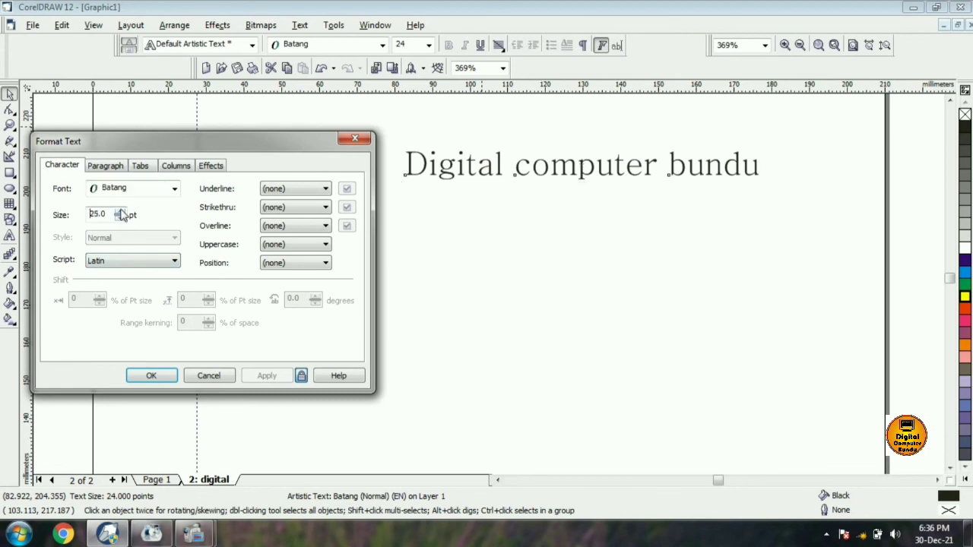
{"action": "left_click", "coordinate": [120, 212]}
{"action": "left_click", "coordinate": [120, 212]}
Switch the text's script setting to Asian and back to Latin
{"action": "left_click", "coordinate": [127, 264]}
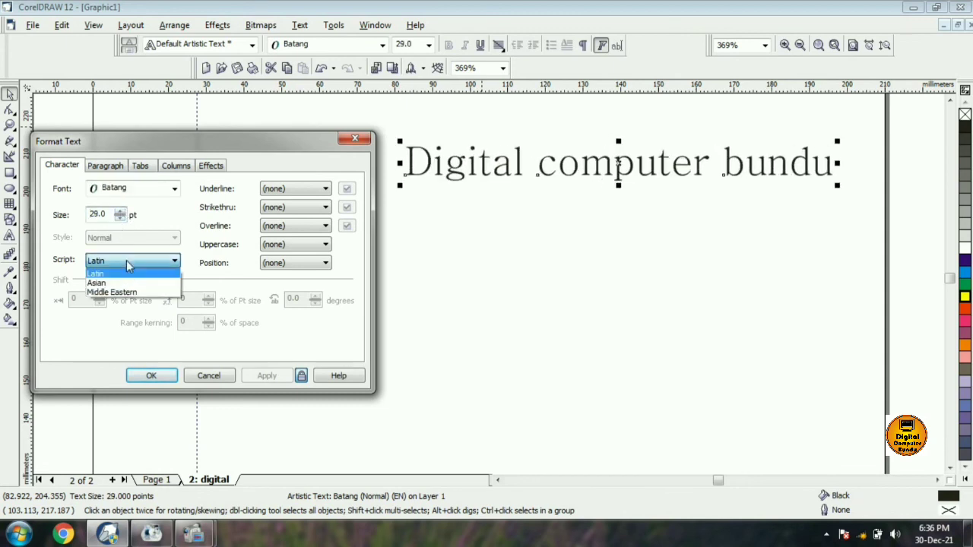
{"action": "left_click", "coordinate": [129, 279]}
{"action": "left_click", "coordinate": [144, 263]}
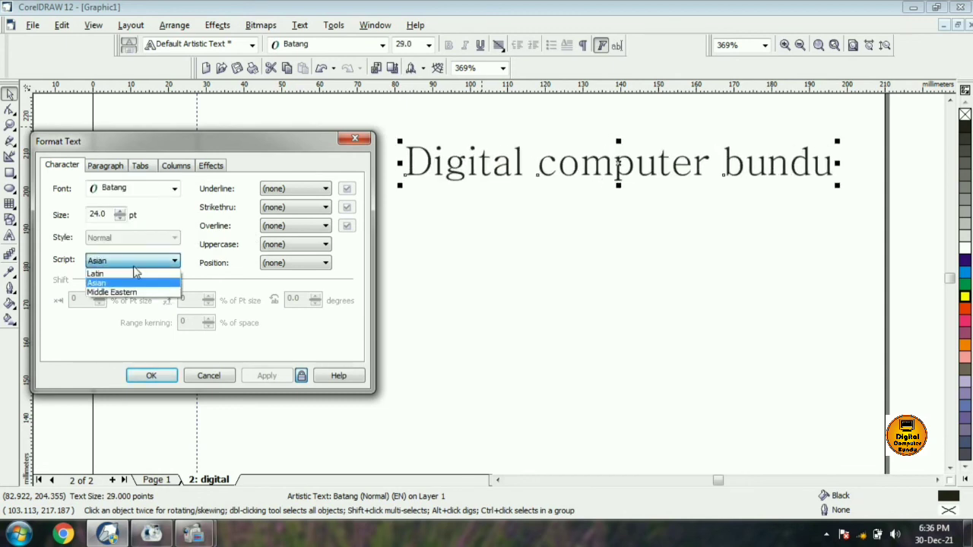
{"action": "left_click", "coordinate": [97, 273]}
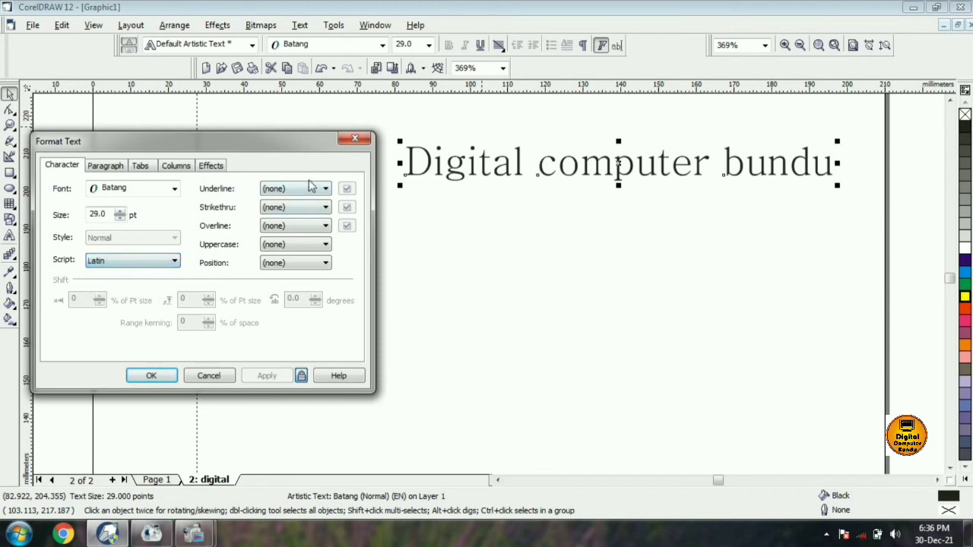
Try the Single Thick, Double Thin and Double Thin Word underlines on the text, and reset the underline to none
{"action": "left_click", "coordinate": [323, 188]}
{"action": "left_click", "coordinate": [281, 230]}
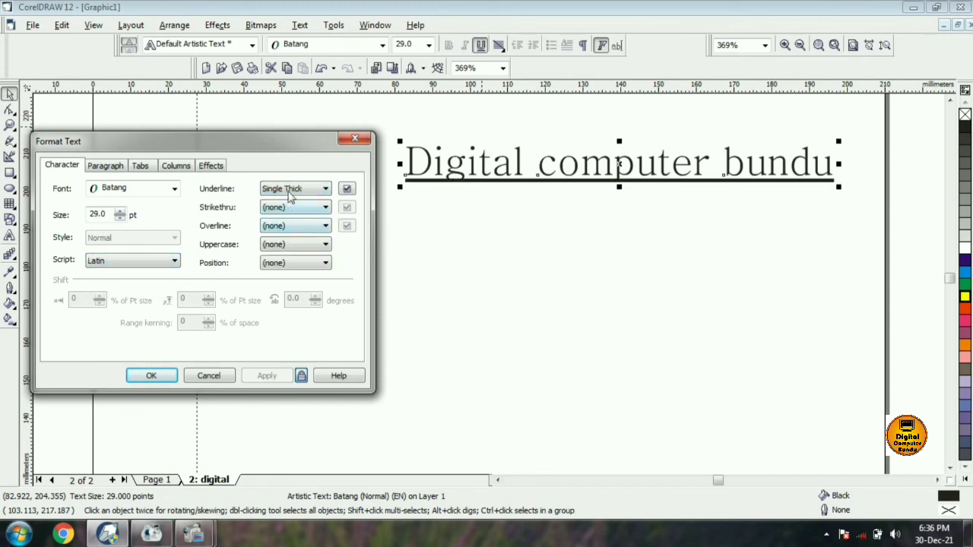
{"action": "left_click", "coordinate": [290, 197]}
{"action": "left_click", "coordinate": [281, 250]}
{"action": "left_click", "coordinate": [296, 199]}
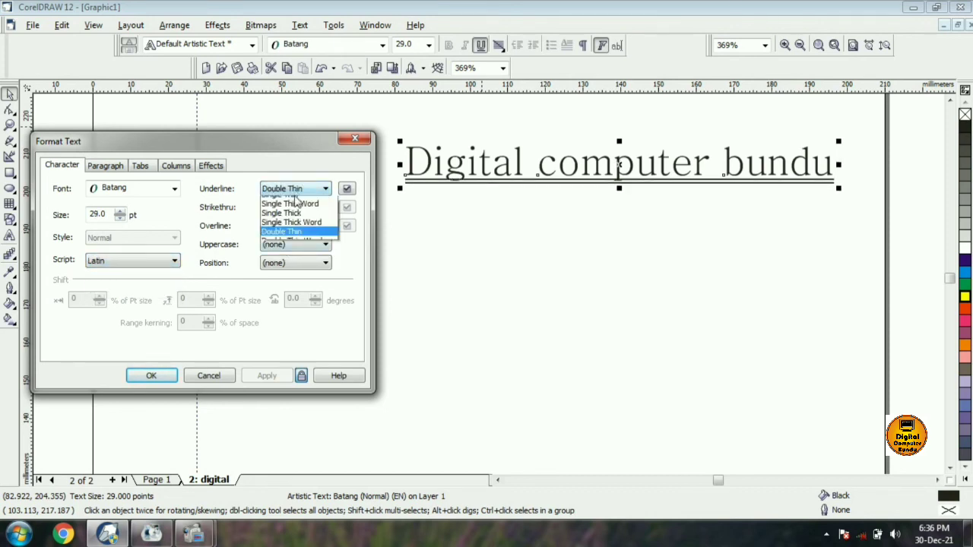
{"action": "left_click", "coordinate": [291, 257]}
{"action": "left_click", "coordinate": [296, 192]}
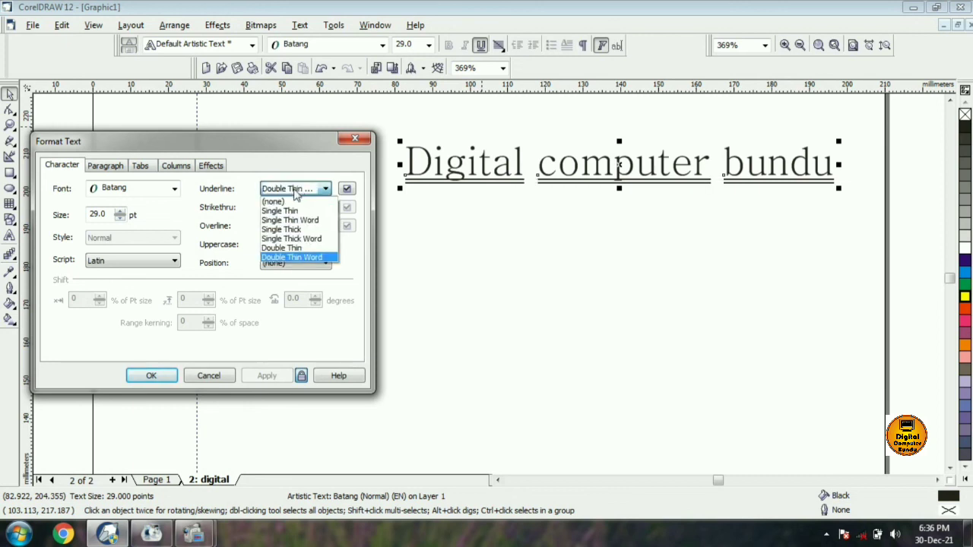
{"action": "left_click", "coordinate": [286, 201]}
Apply a Single Thin Word strikethrough to the "Digital computer bundu" text
{"action": "left_click", "coordinate": [293, 207]}
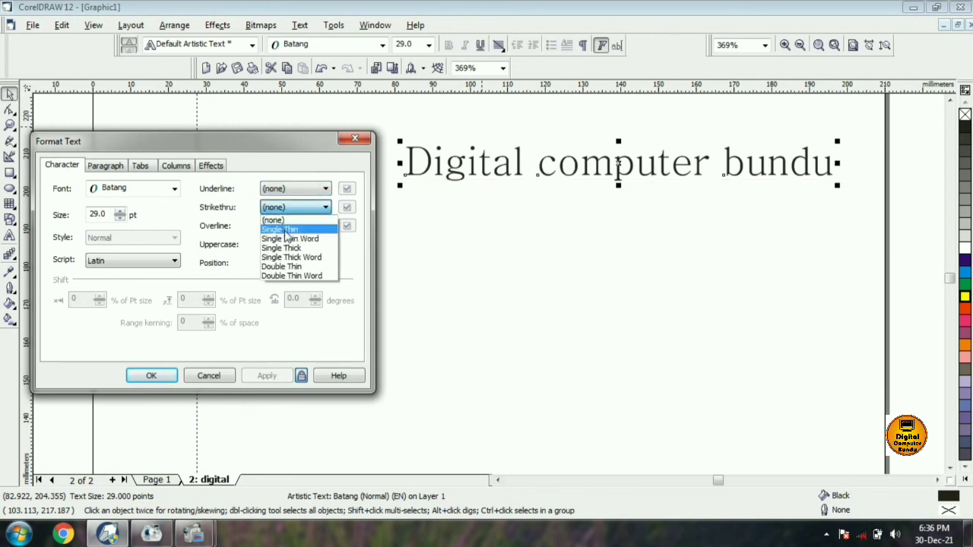
{"action": "left_click", "coordinate": [285, 240]}
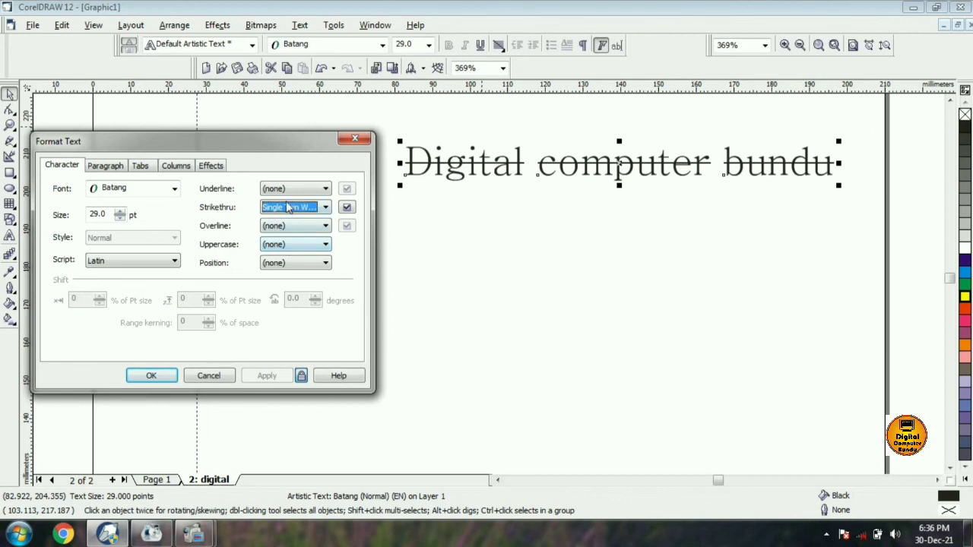
Remove the strikethrough from the "Digital computer bundu" text, try a Single Thick overline, and reset the overline to none
{"action": "left_click", "coordinate": [289, 208]}
{"action": "left_click", "coordinate": [285, 220]}
{"action": "left_click", "coordinate": [283, 227]}
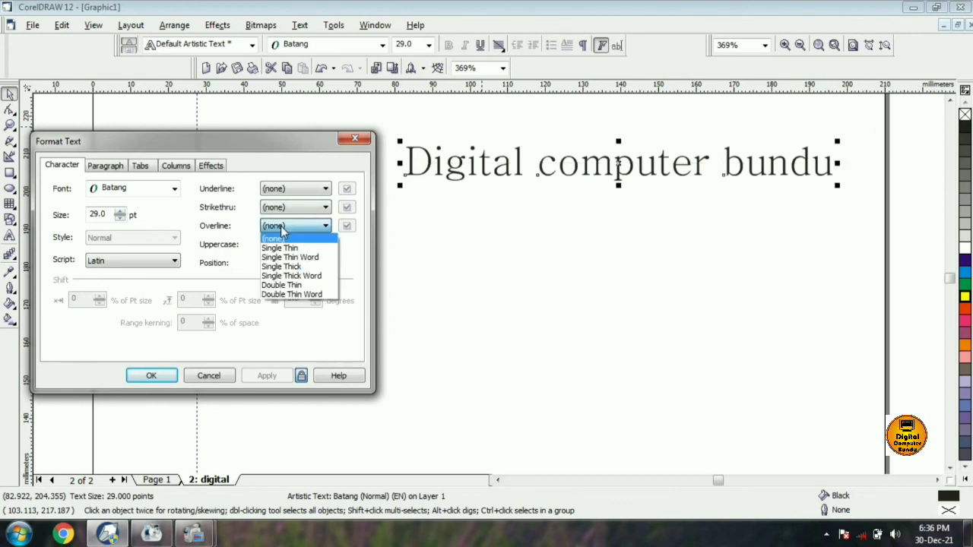
{"action": "left_click", "coordinate": [287, 267]}
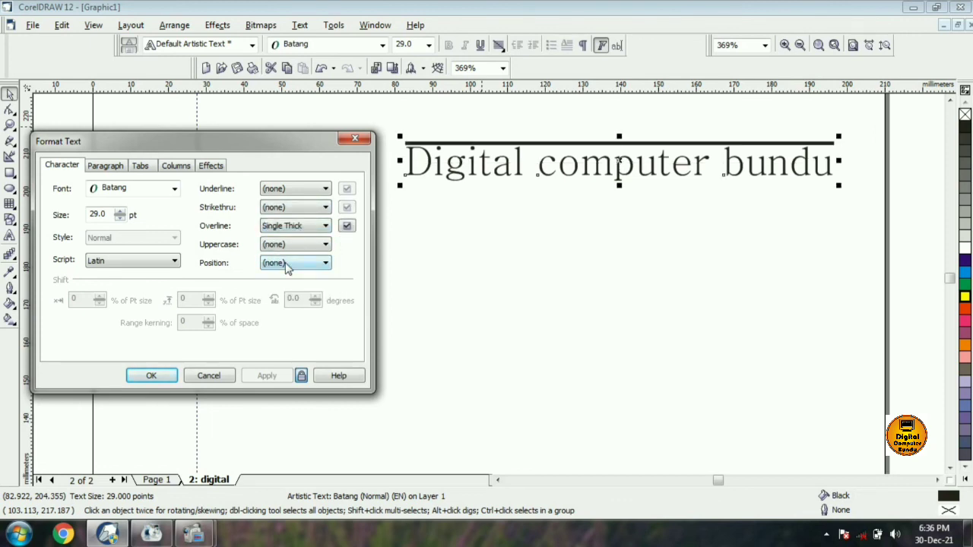
{"action": "left_click", "coordinate": [288, 228]}
{"action": "left_click", "coordinate": [282, 236]}
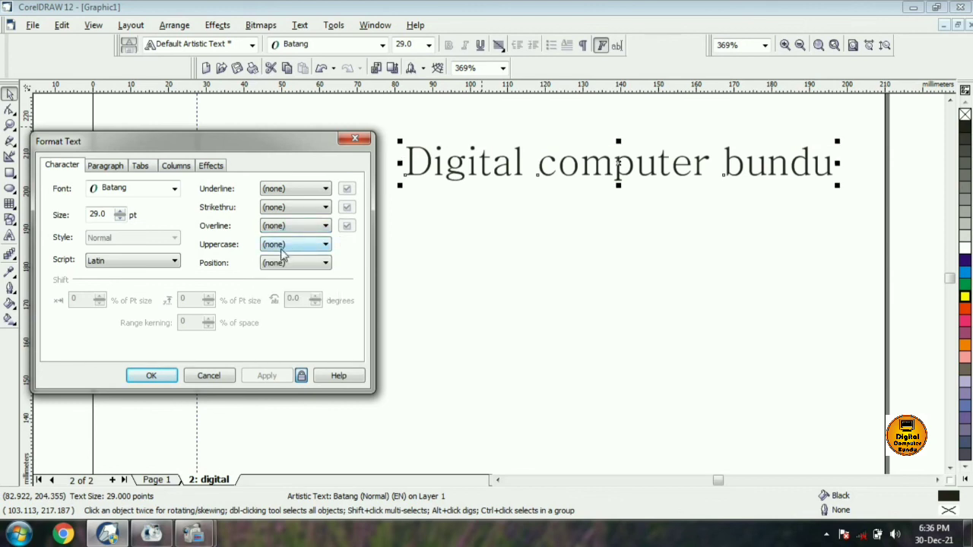
Try All CAPS on the "Digital computer bundu" text, and set its uppercase option to Small CAPS
{"action": "left_click", "coordinate": [296, 247]}
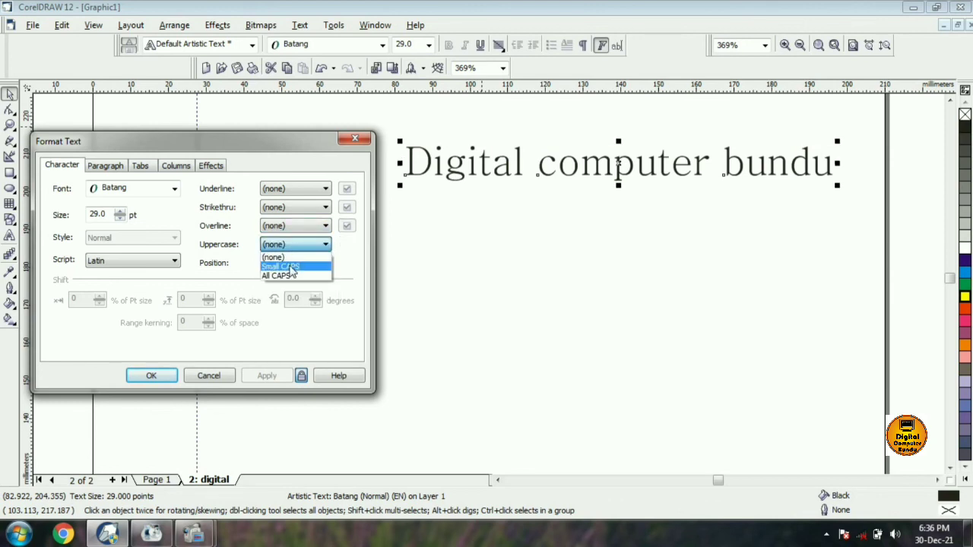
{"action": "left_click", "coordinate": [289, 276]}
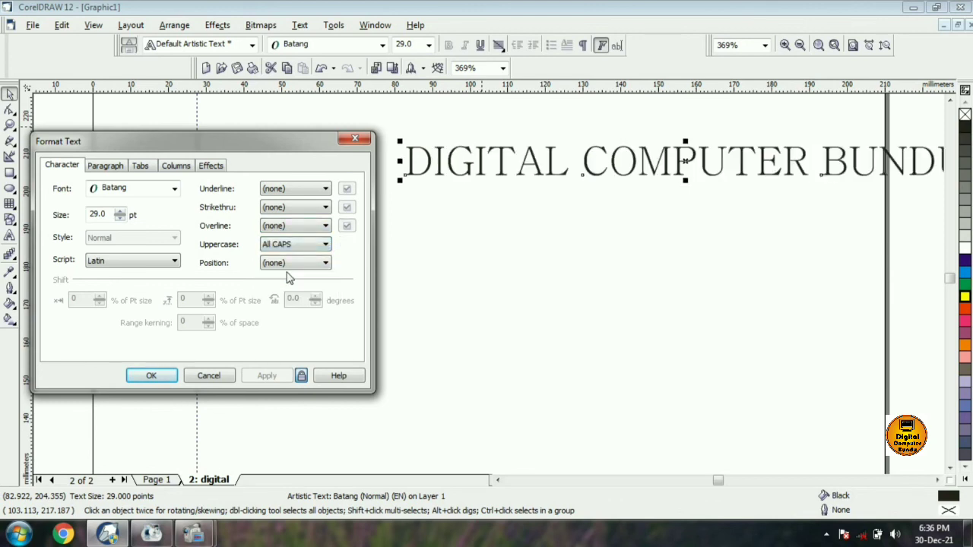
{"action": "left_click", "coordinate": [290, 244]}
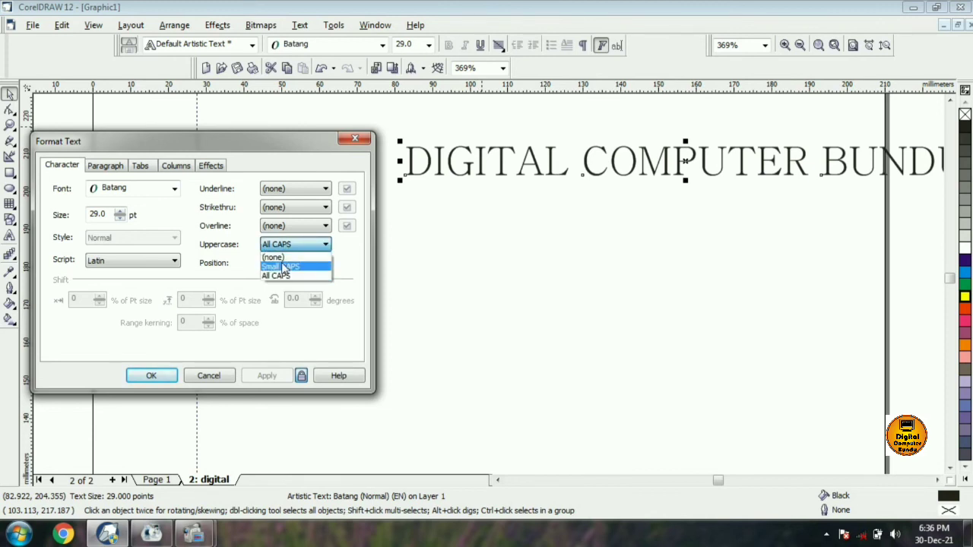
{"action": "left_click", "coordinate": [285, 266]}
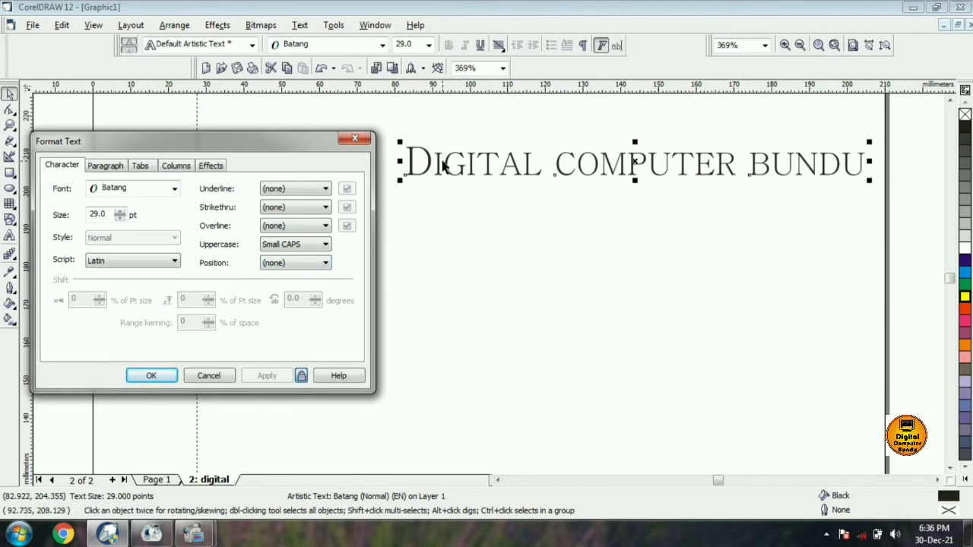
{"action": "left_click", "coordinate": [287, 266]}
{"action": "left_click", "coordinate": [456, 254]}
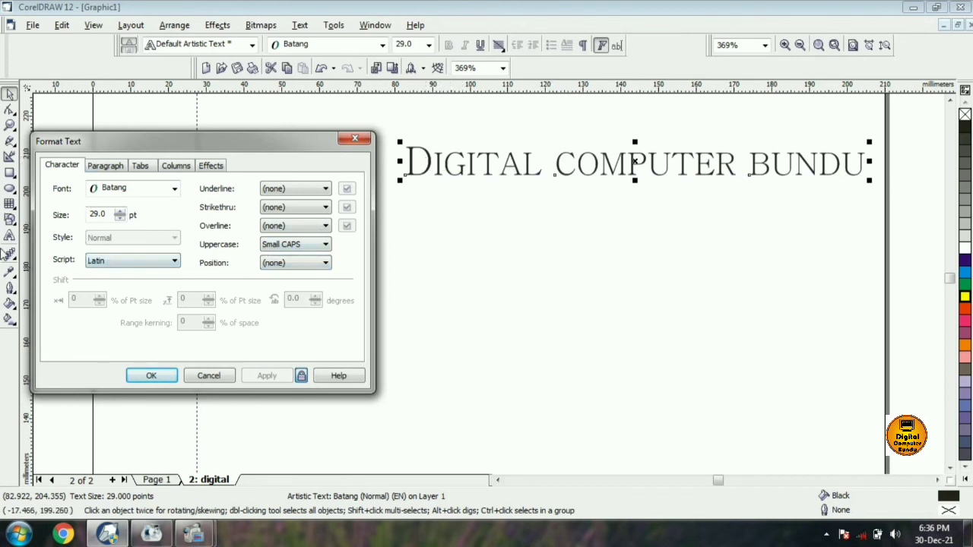
Add the artistic text "H2O" below the heading
{"action": "left_click", "coordinate": [9, 239]}
{"action": "left_click", "coordinate": [462, 243]}
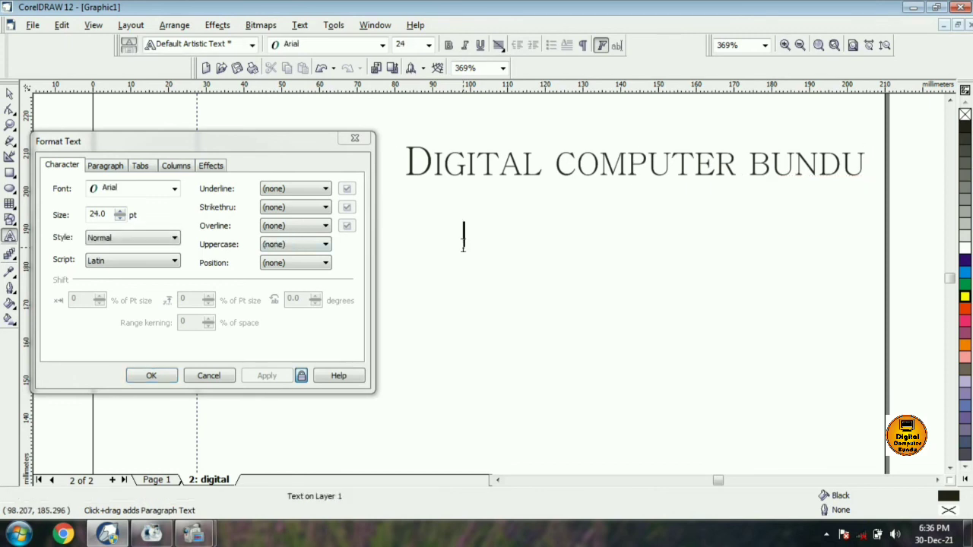
{"action": "type", "text": "H2"}
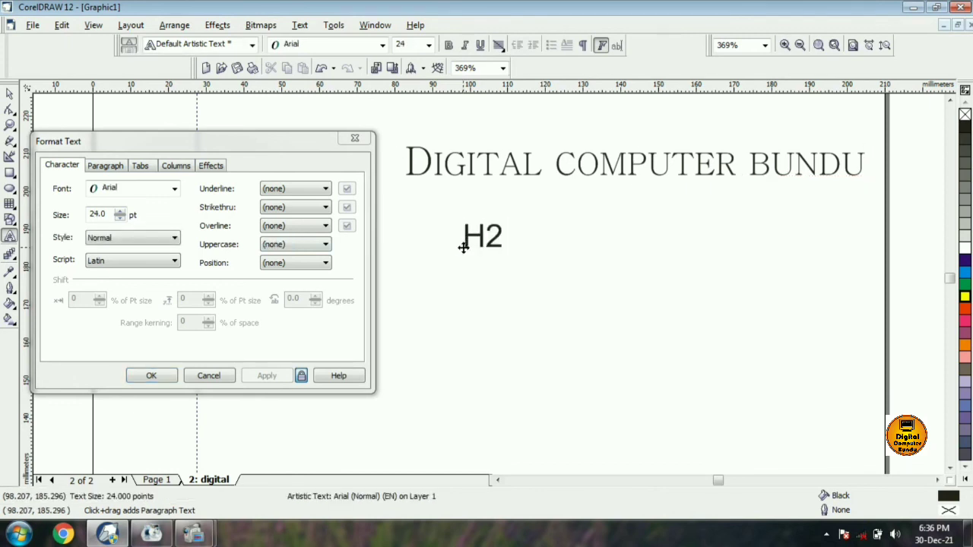
{"action": "type", "text": "O"}
Add the artistic text "(a+b)2=a2+2ab+b2" and place it directly beneath the H2O text
{"action": "left_click", "coordinate": [574, 307]}
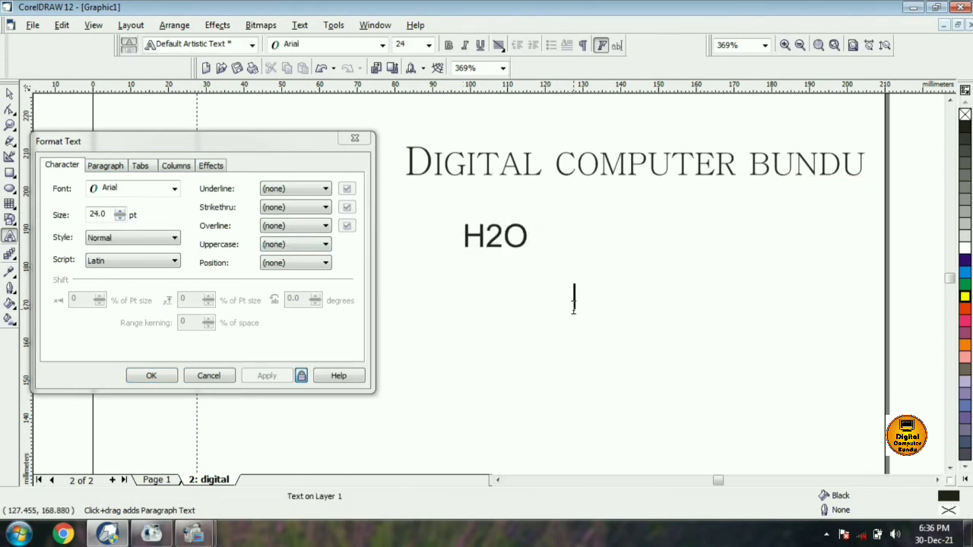
{"action": "type", "text": "(al"}
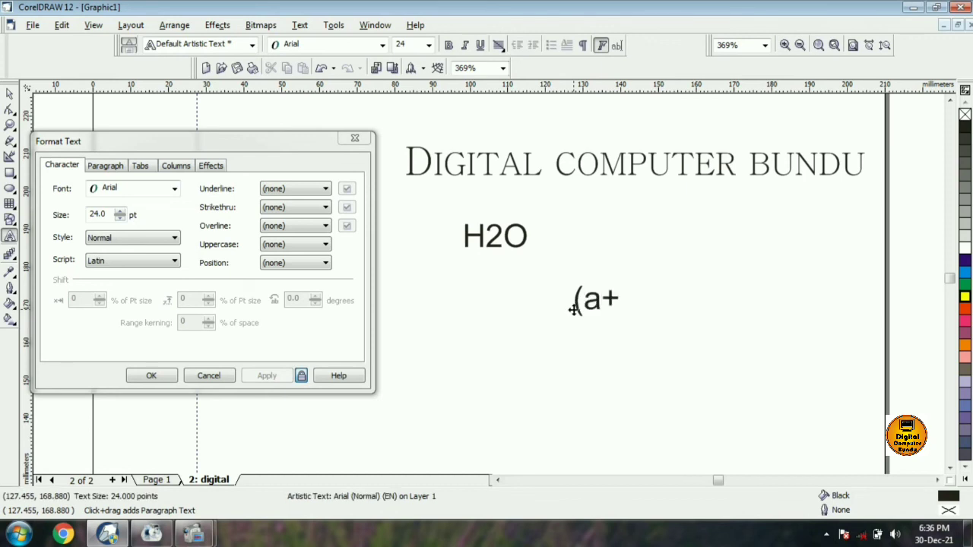
{"action": "type", "text": "b)2="}
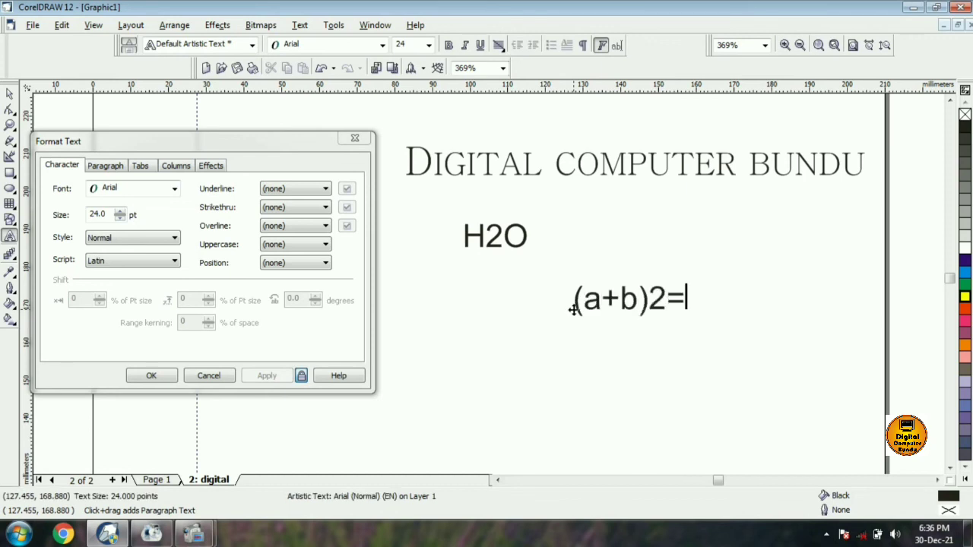
{"action": "type", "text": "a2+2"}
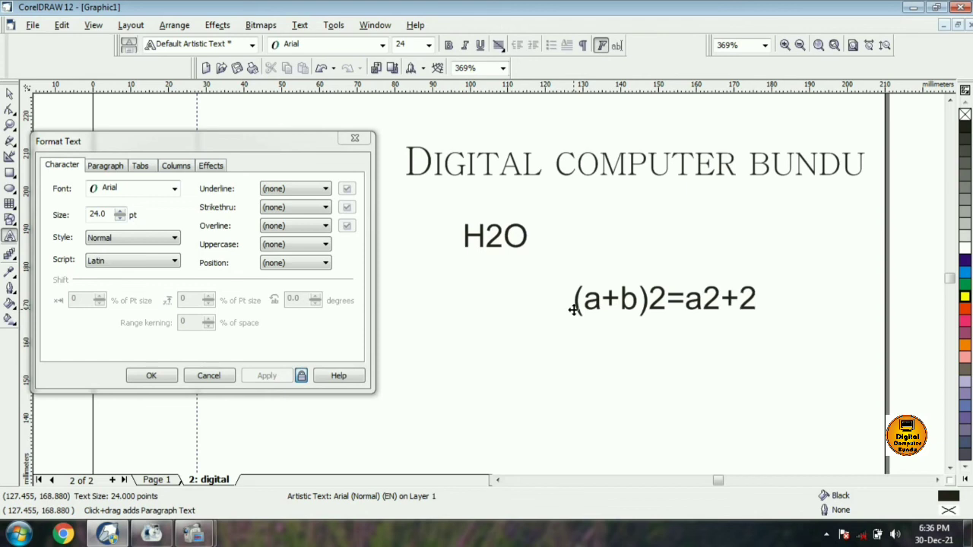
{"action": "type", "text": "ab+"}
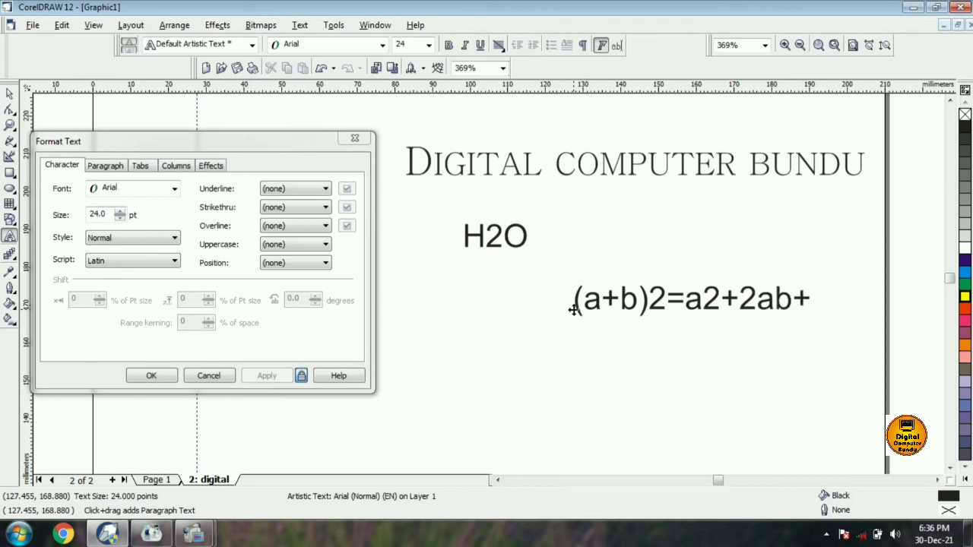
{"action": "type", "text": "b2"}
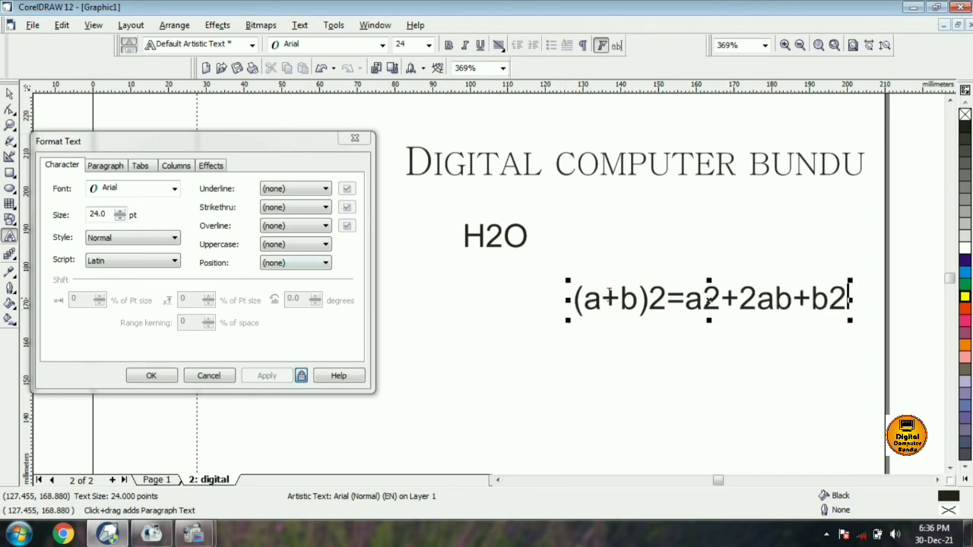
{"action": "left_click_drag", "start_coordinate": [707, 301], "coordinate": [566, 286]}
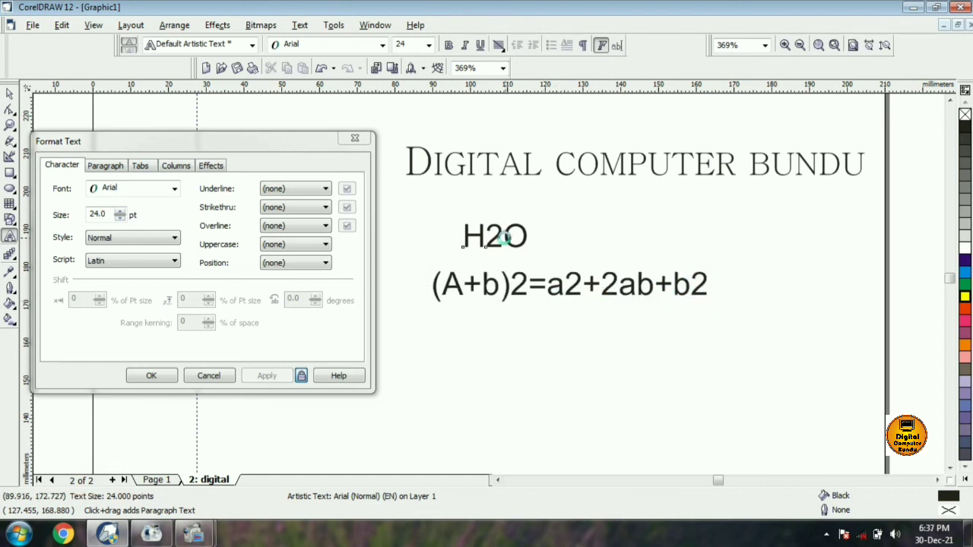
Format the 2 in H2O as Subscript
{"action": "left_click_drag", "start_coordinate": [503, 236], "coordinate": [485, 236]}
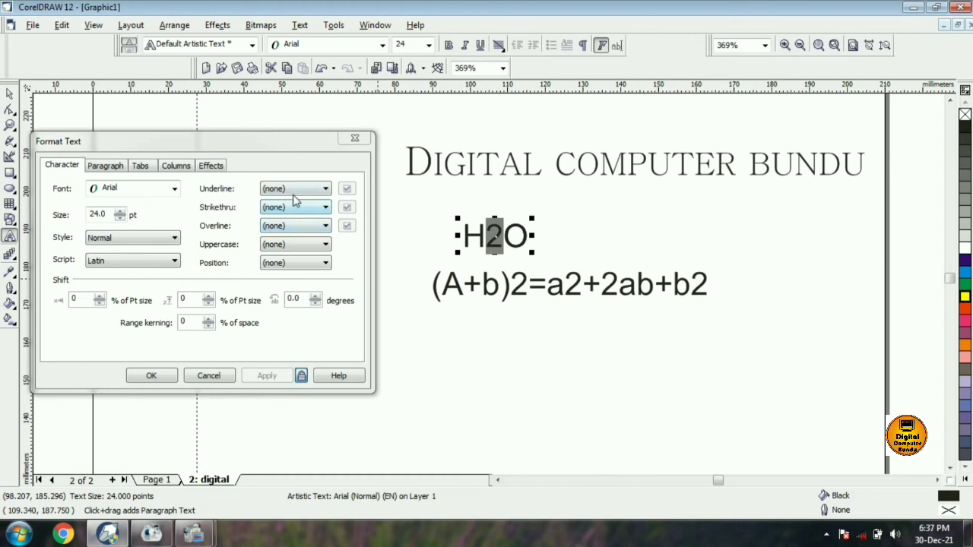
{"action": "left_click", "coordinate": [300, 265]}
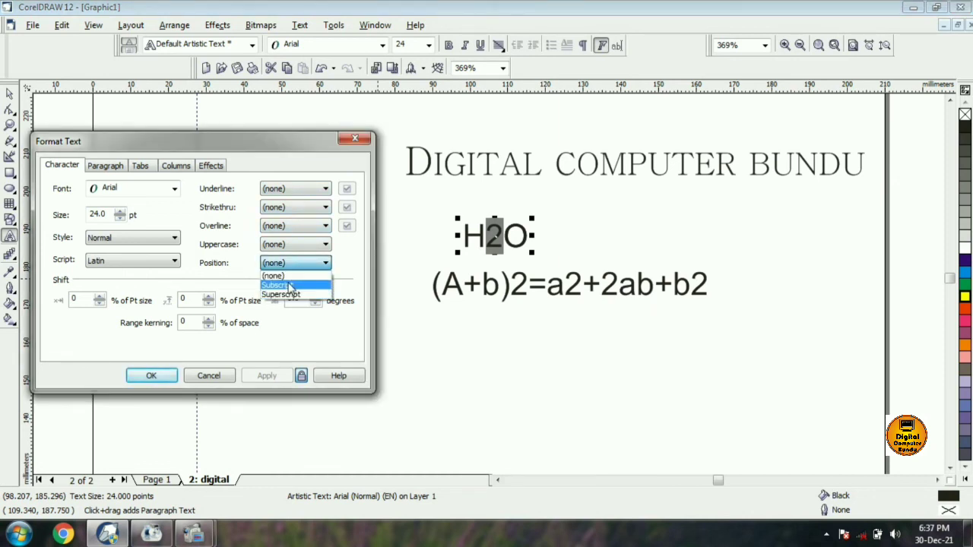
{"action": "left_click", "coordinate": [289, 286]}
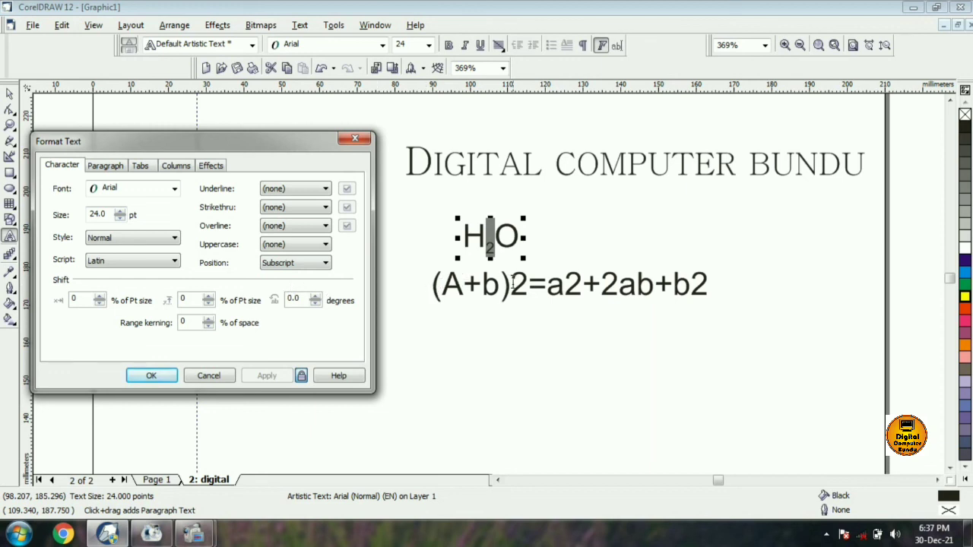
Format the three exponent 2s in the (a+b)2=a2+2ab+b2 formula as Superscript and accept the text formatting
{"action": "left_click_drag", "start_coordinate": [511, 283], "coordinate": [527, 283]}
{"action": "left_click", "coordinate": [324, 265]}
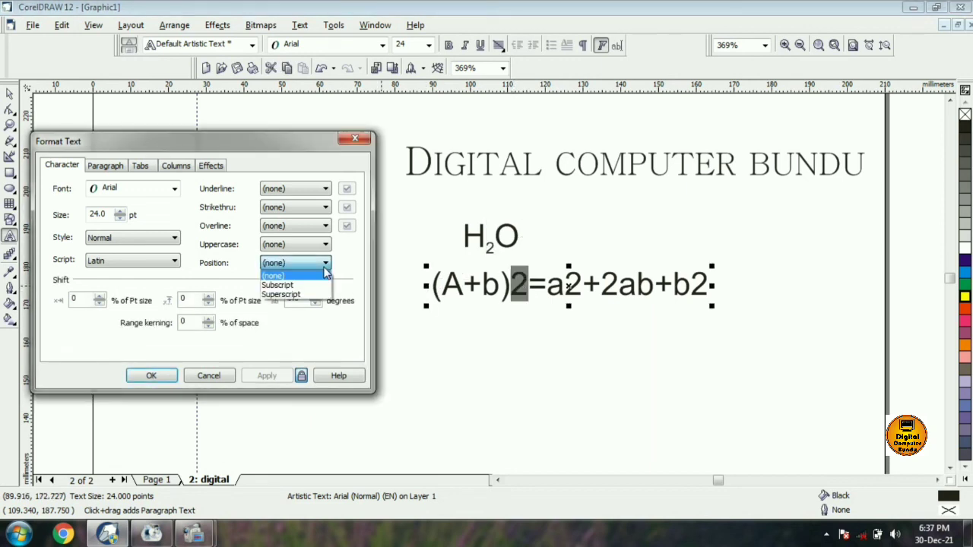
{"action": "left_click", "coordinate": [303, 295]}
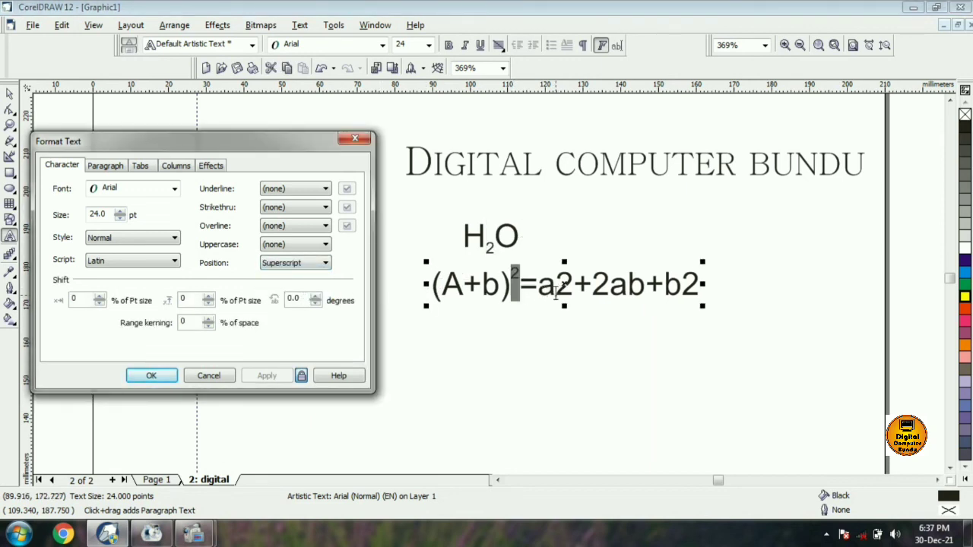
{"action": "left_click_drag", "start_coordinate": [556, 294], "coordinate": [572, 292]}
{"action": "left_click", "coordinate": [326, 264]}
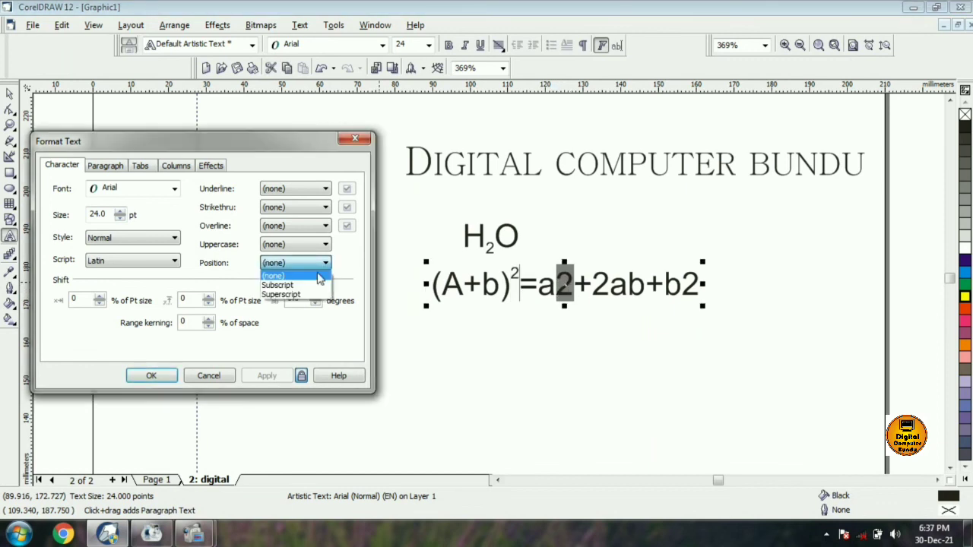
{"action": "left_click", "coordinate": [303, 295]}
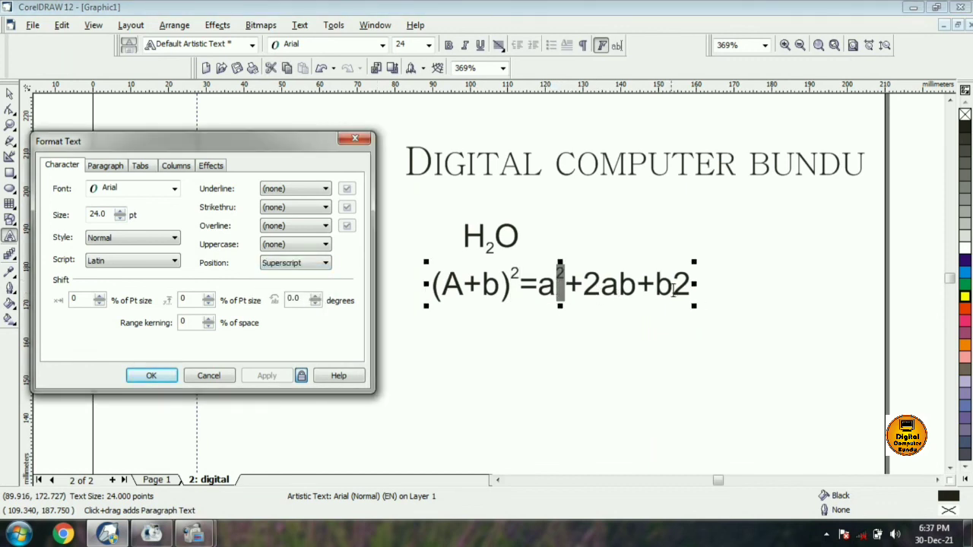
{"action": "left_click_drag", "start_coordinate": [674, 291], "coordinate": [692, 291]}
{"action": "left_click", "coordinate": [325, 263]}
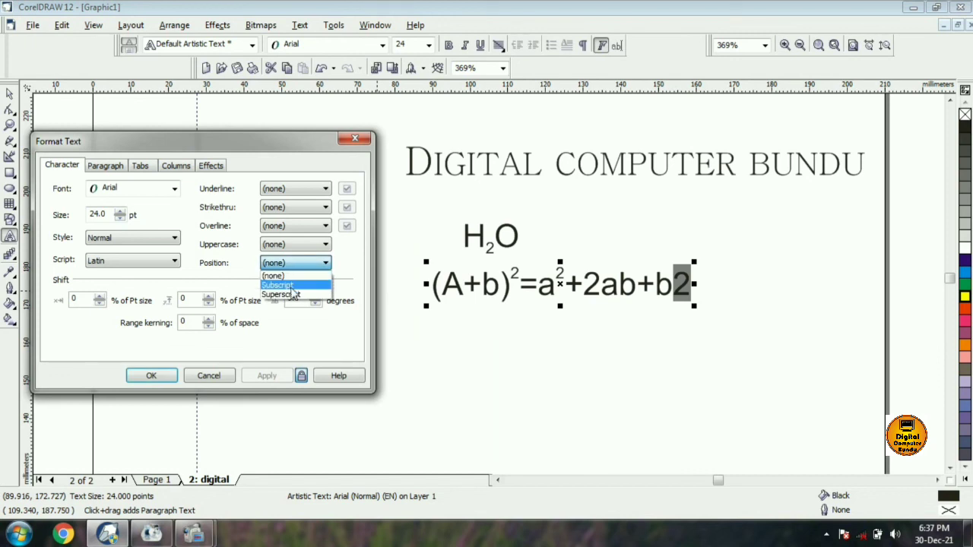
{"action": "left_click", "coordinate": [293, 295]}
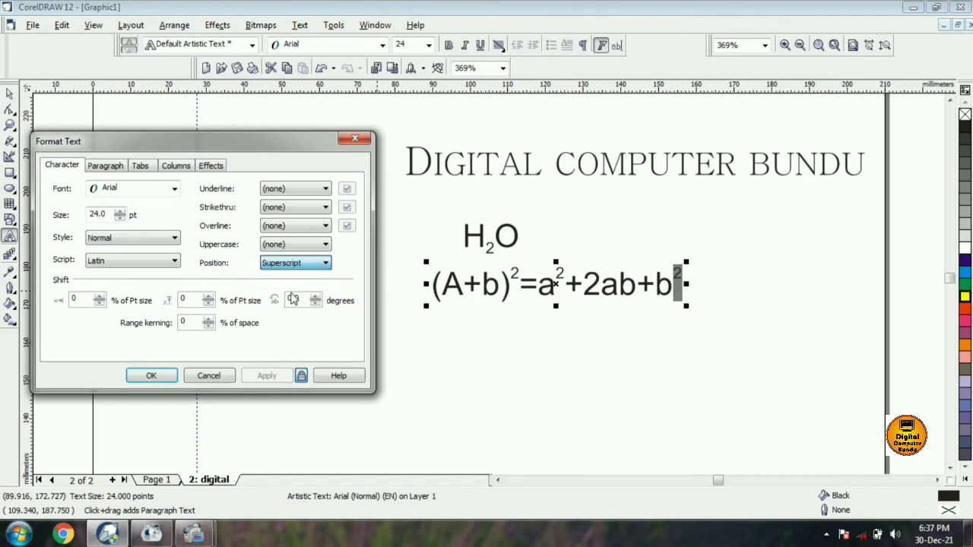
{"action": "left_click", "coordinate": [151, 376]}
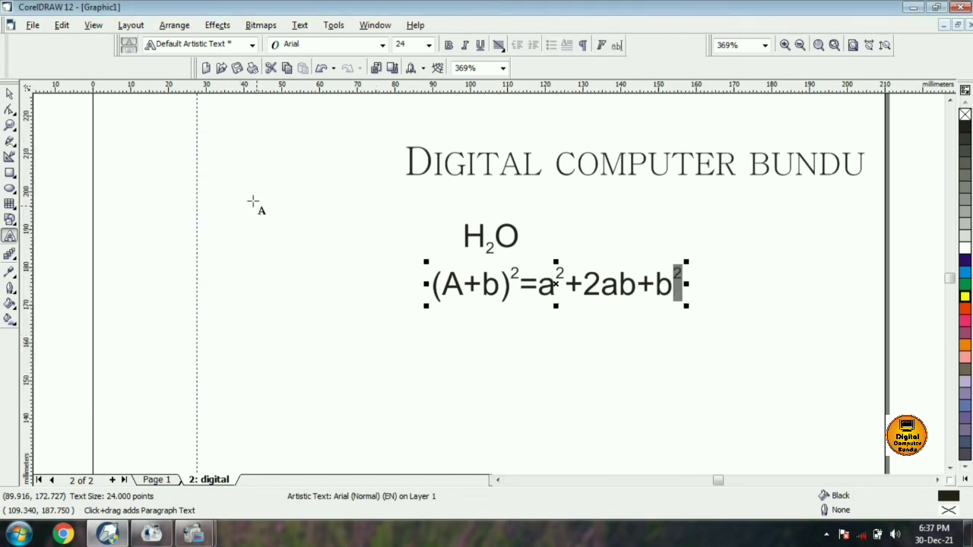
Move the heading about 34 mm to the left and edit its text to "Digital computer classes, bundu"
{"action": "key", "text": "ctrl+space"}
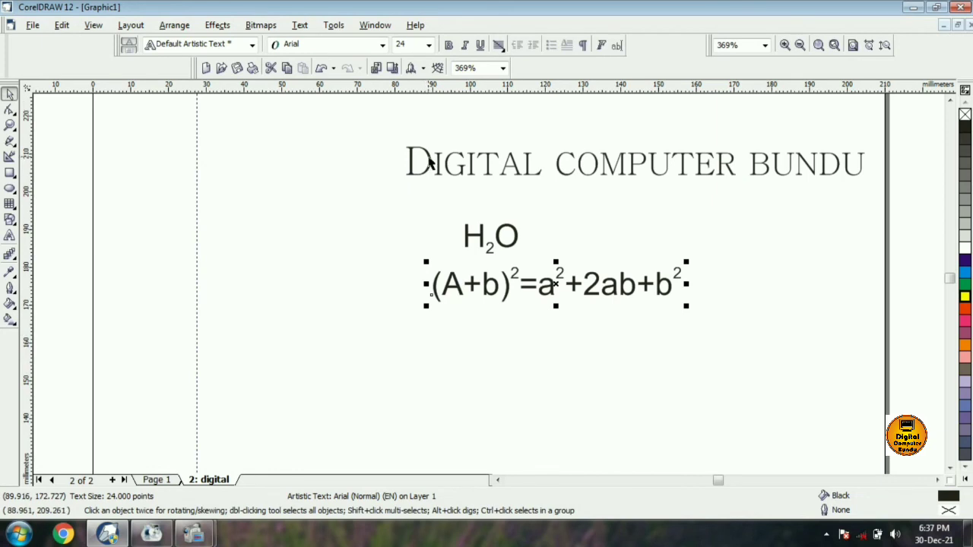
{"action": "left_click_drag", "start_coordinate": [428, 166], "coordinate": [317, 163]}
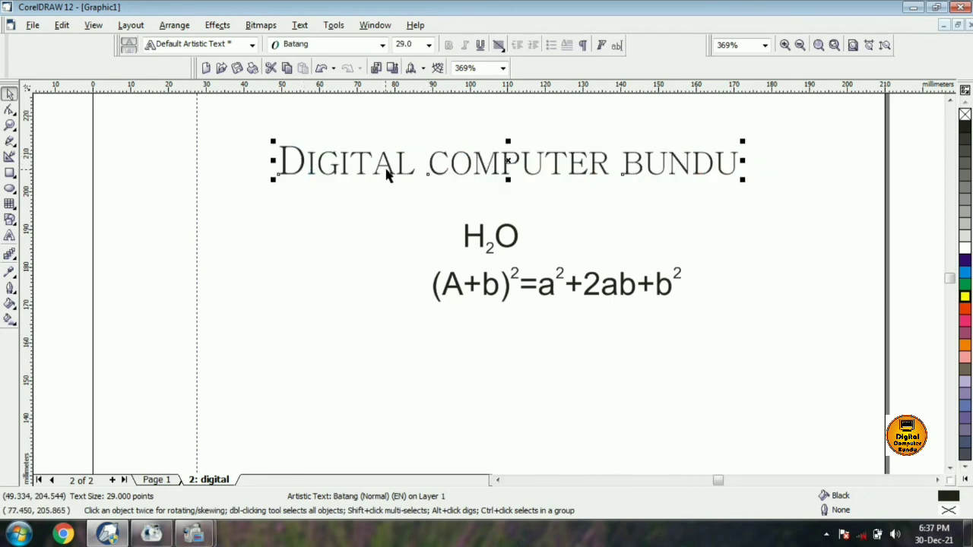
{"action": "left_click", "coordinate": [301, 25]}
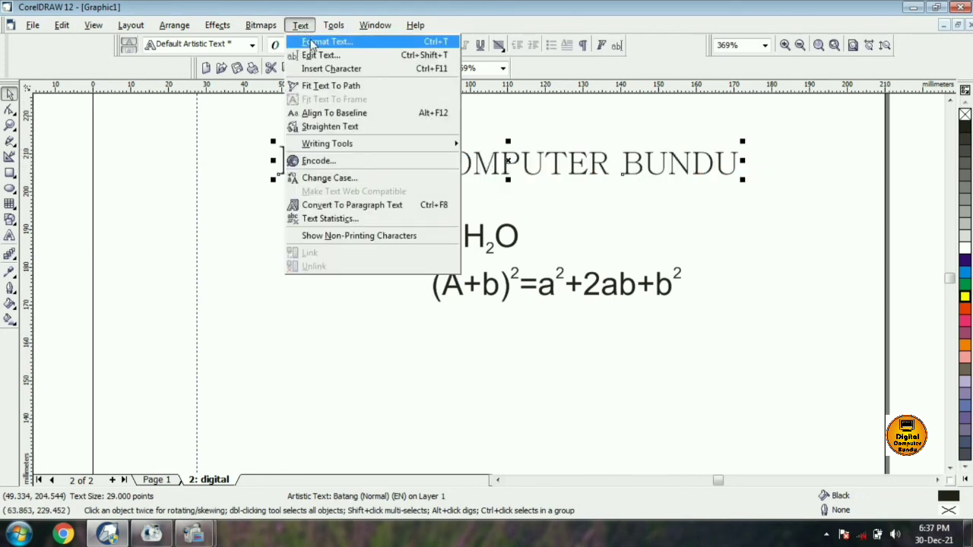
{"action": "left_click", "coordinate": [319, 56]}
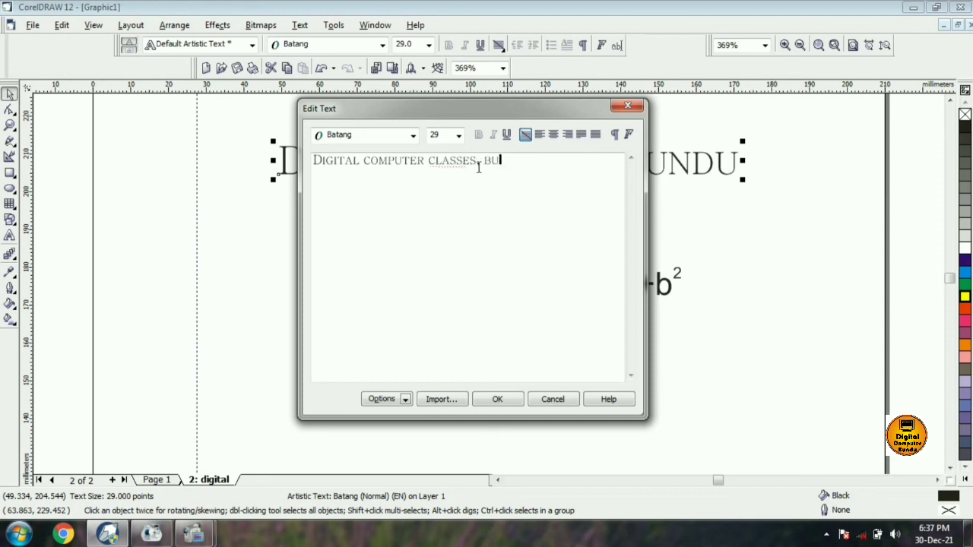
{"action": "left_click", "coordinate": [503, 406]}
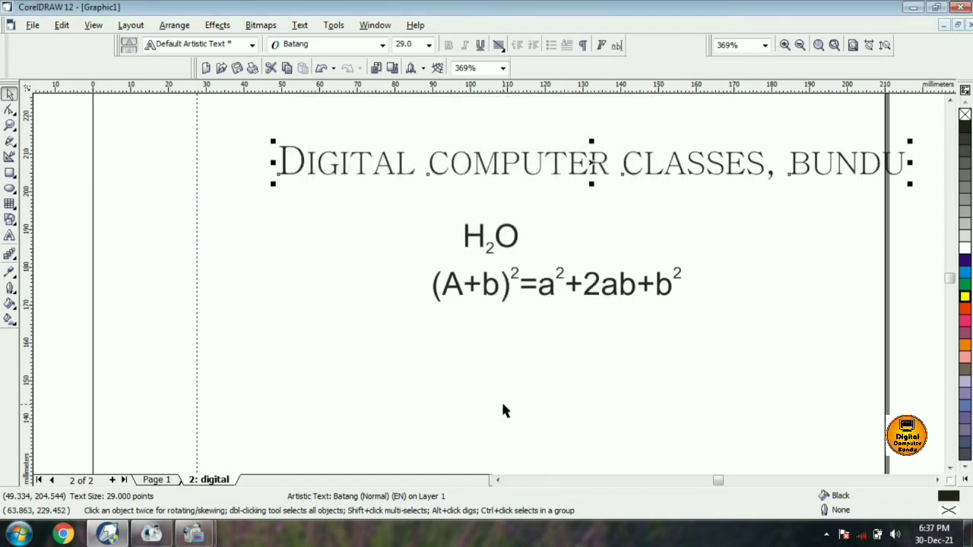
Delete the H2O text and the formula below the heading
{"action": "left_click", "coordinate": [301, 25]}
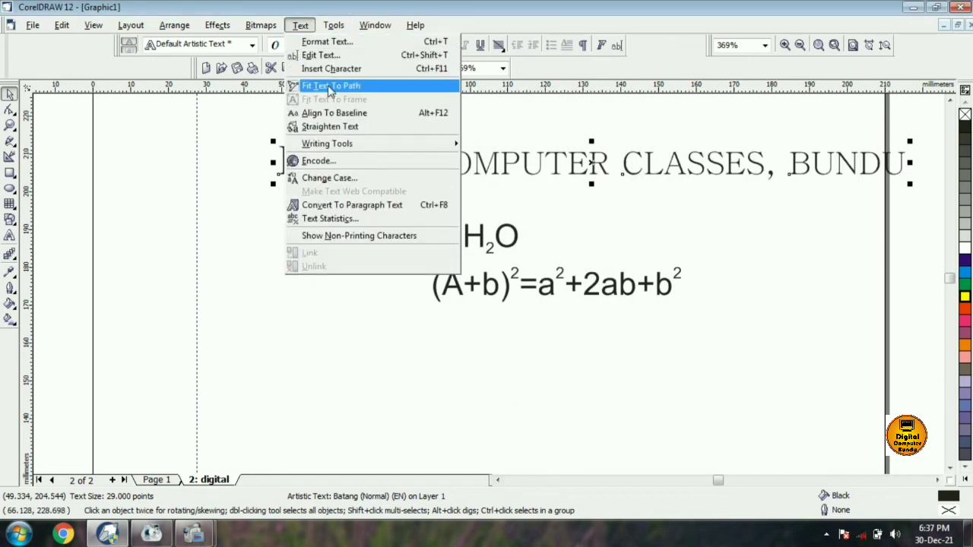
{"action": "left_click", "coordinate": [377, 332]}
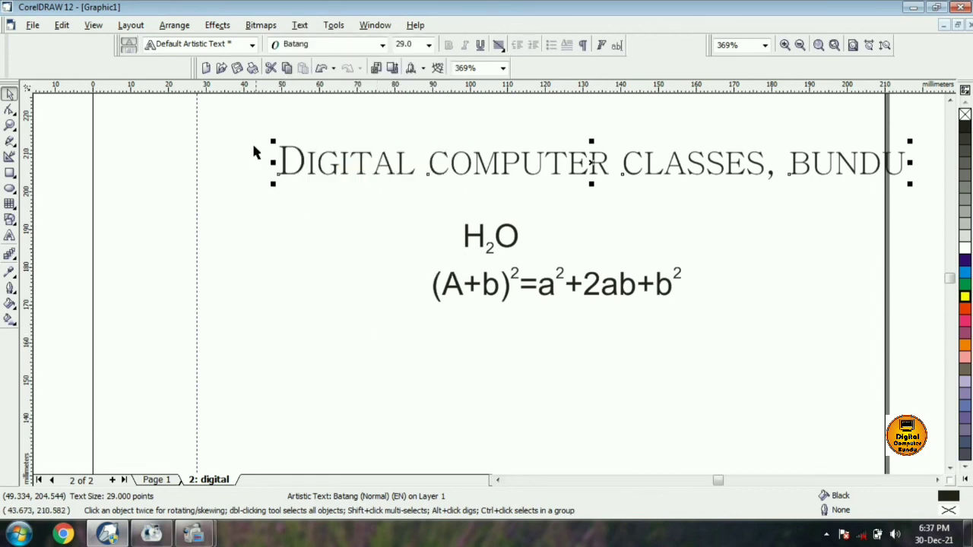
{"action": "left_click_drag", "start_coordinate": [397, 207], "coordinate": [730, 349]}
{"action": "key", "text": "Delete"}
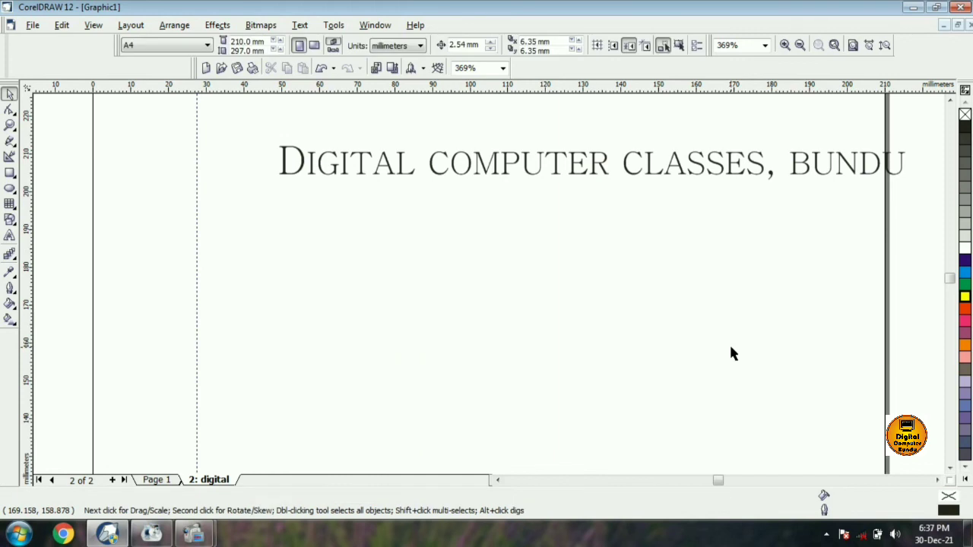
Set the font size of the "Digital computer classes, bundu" heading to 18
{"action": "left_click", "coordinate": [516, 161]}
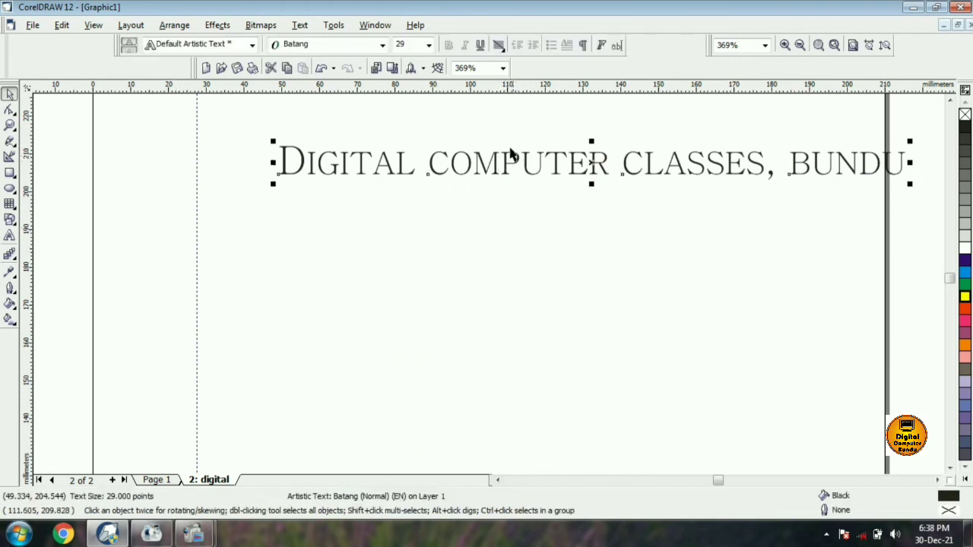
{"action": "left_click", "coordinate": [428, 45]}
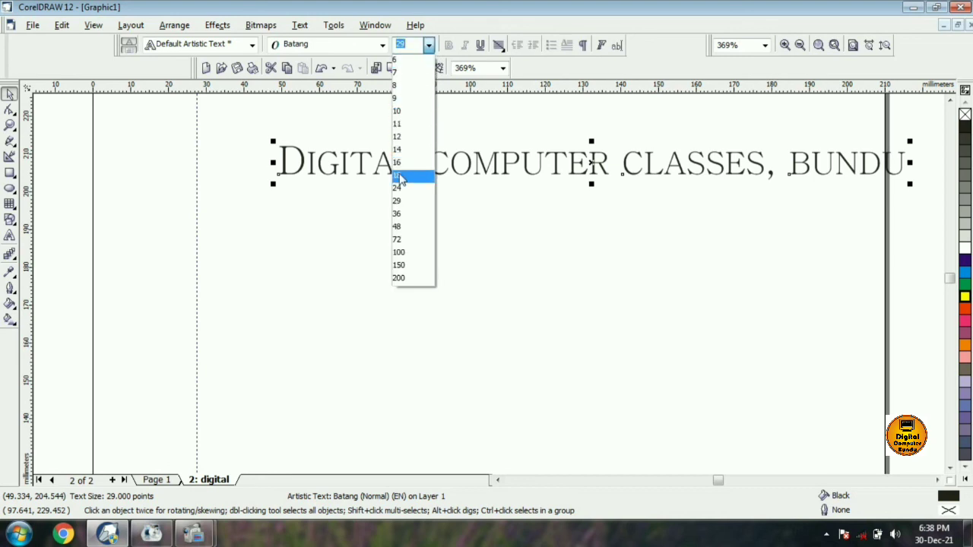
{"action": "left_click", "coordinate": [398, 174]}
{"action": "left_click", "coordinate": [191, 236]}
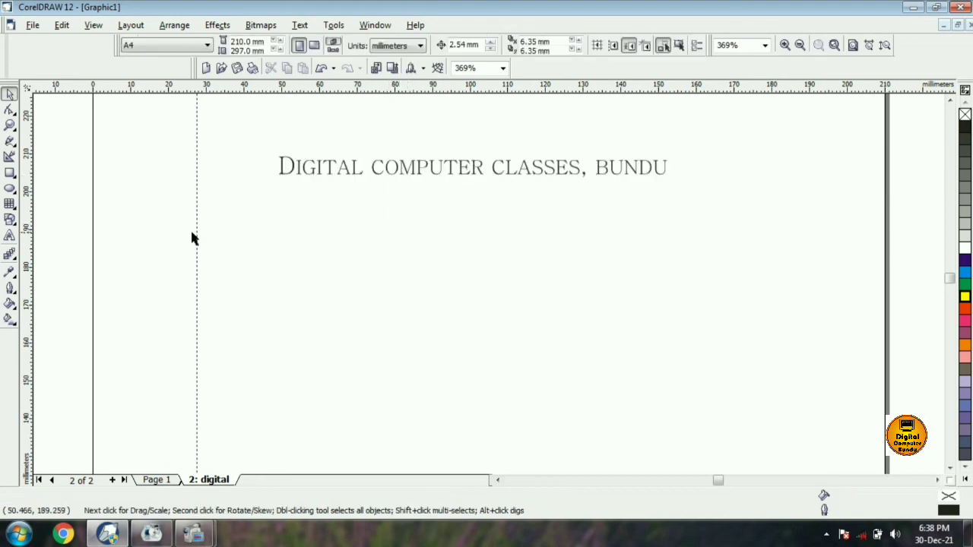
Draw a near-circular ellipse about 51 mm wide and 50 mm high just below the heading
{"action": "left_click", "coordinate": [10, 188]}
{"action": "left_click_drag", "start_coordinate": [318, 195], "coordinate": [514, 390]}
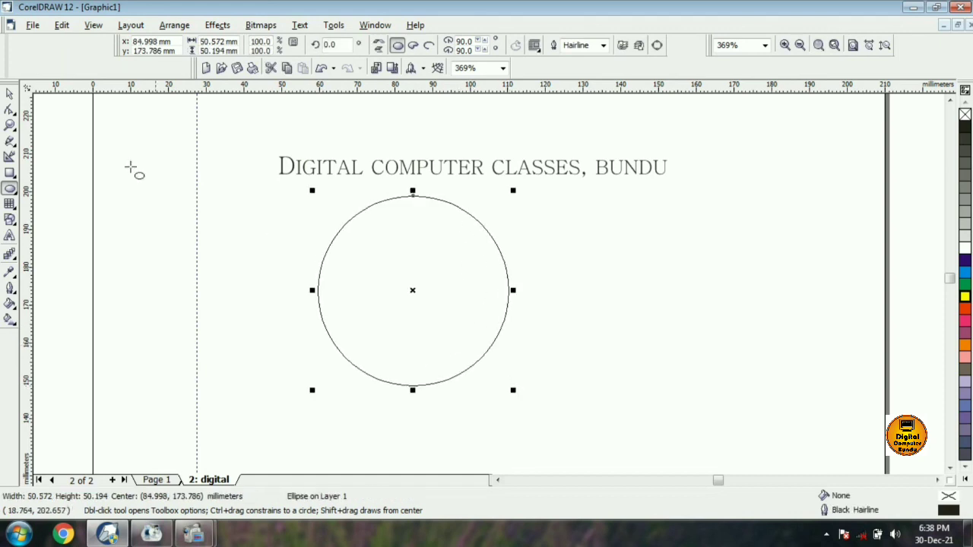
{"action": "left_click", "coordinate": [10, 93]}
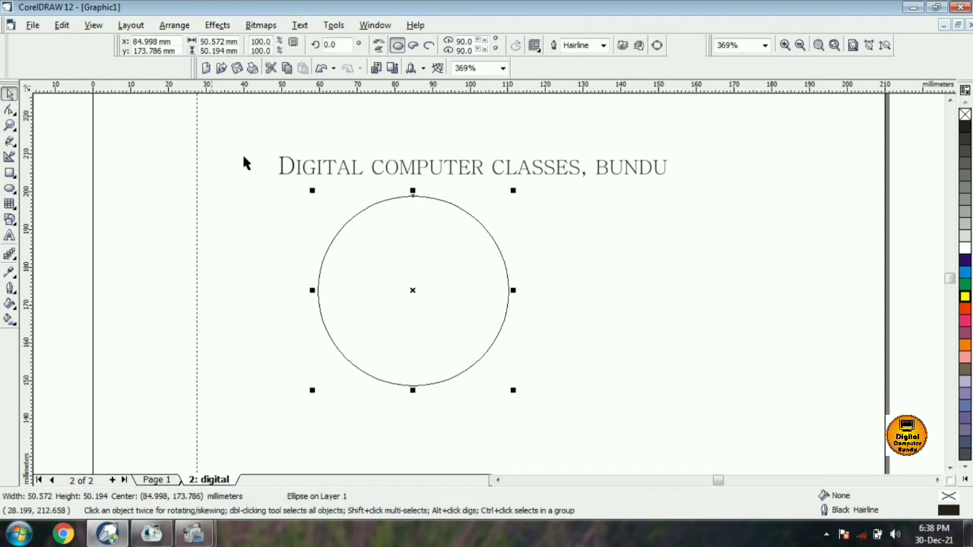
Fit the heading text to the circle's path with Fit Text To Path and deselect it
{"action": "left_click", "coordinate": [328, 176]}
{"action": "left_click", "coordinate": [330, 177]}
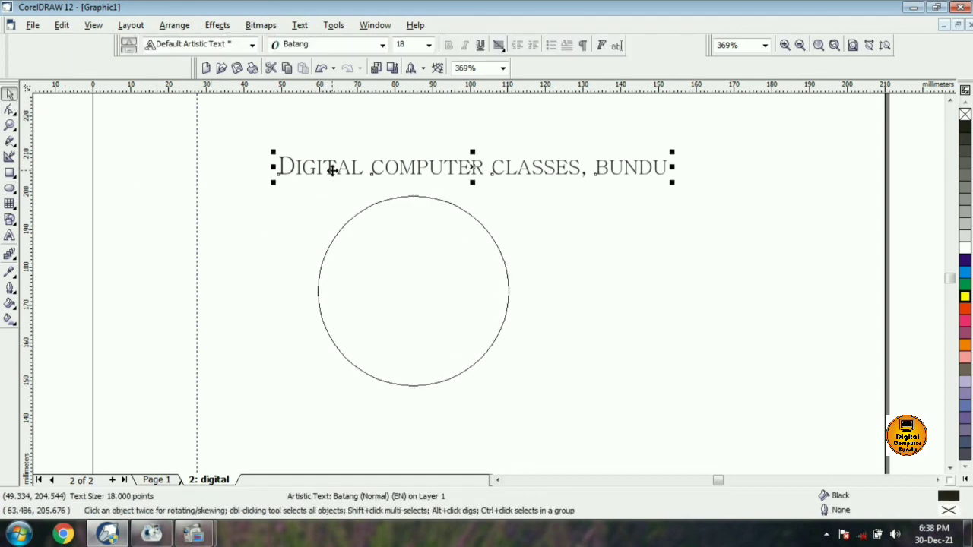
{"action": "left_click", "coordinate": [300, 25]}
{"action": "left_click", "coordinate": [323, 88]}
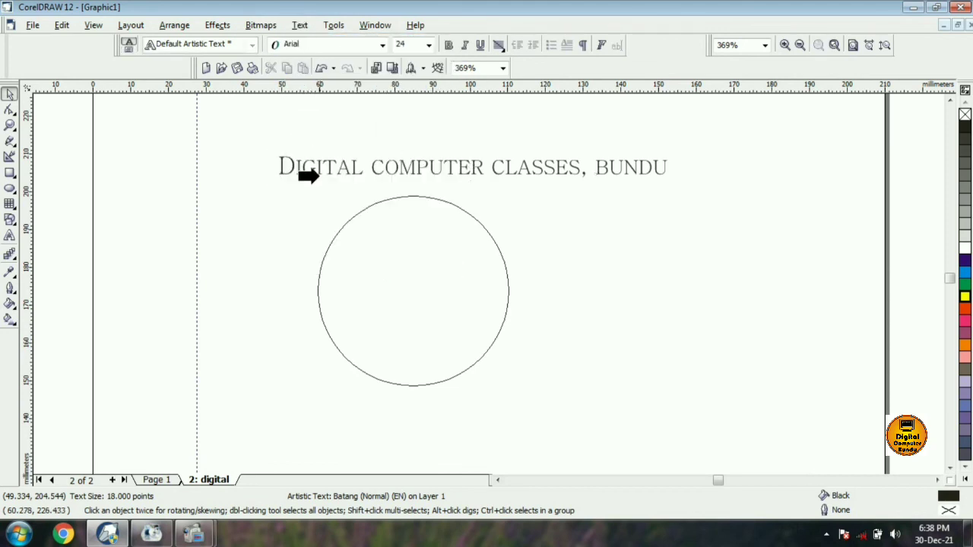
{"action": "left_click", "coordinate": [338, 231]}
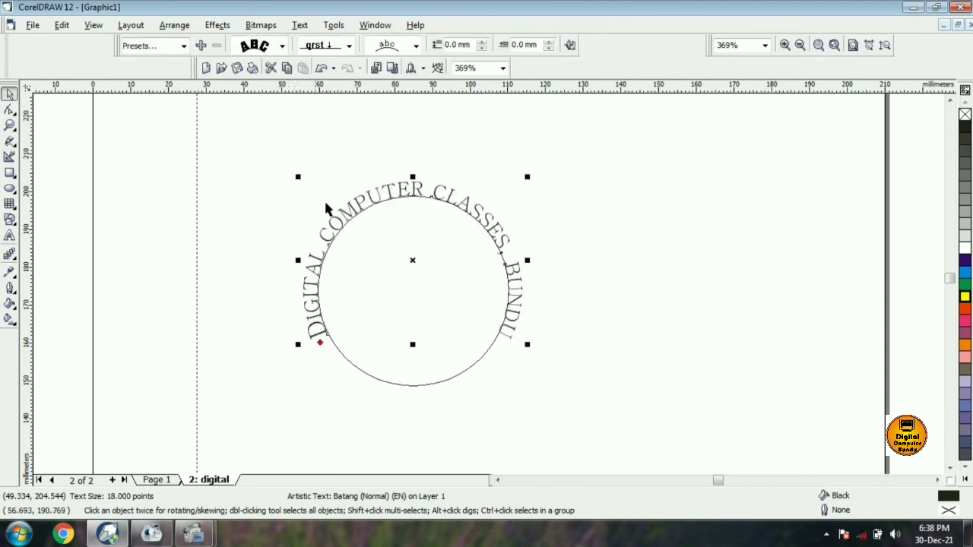
{"action": "left_click", "coordinate": [525, 312]}
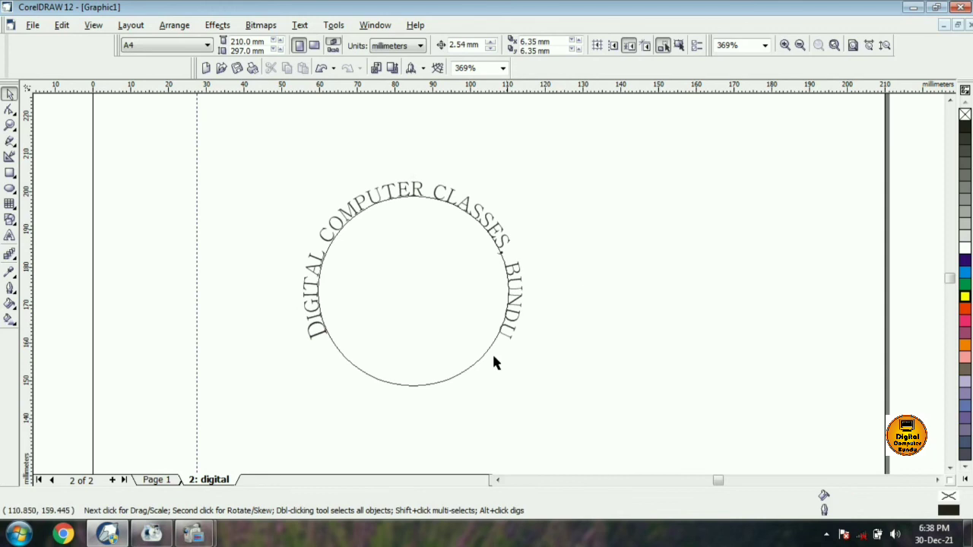
Delete the circle and the curved heading text that ran around it
{"action": "left_click", "coordinate": [441, 384]}
{"action": "key", "text": "Delete"}
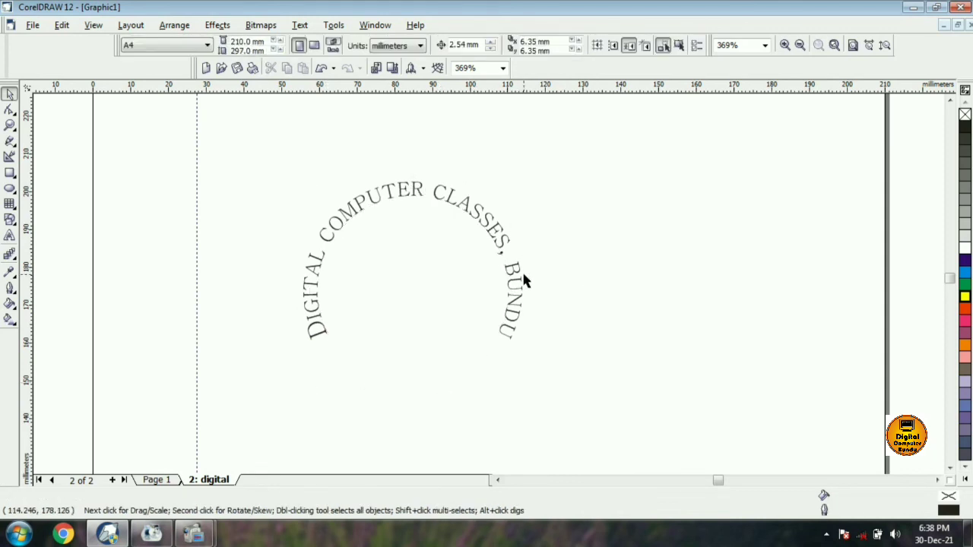
{"action": "left_click", "coordinate": [408, 189]}
{"action": "key", "text": "Delete"}
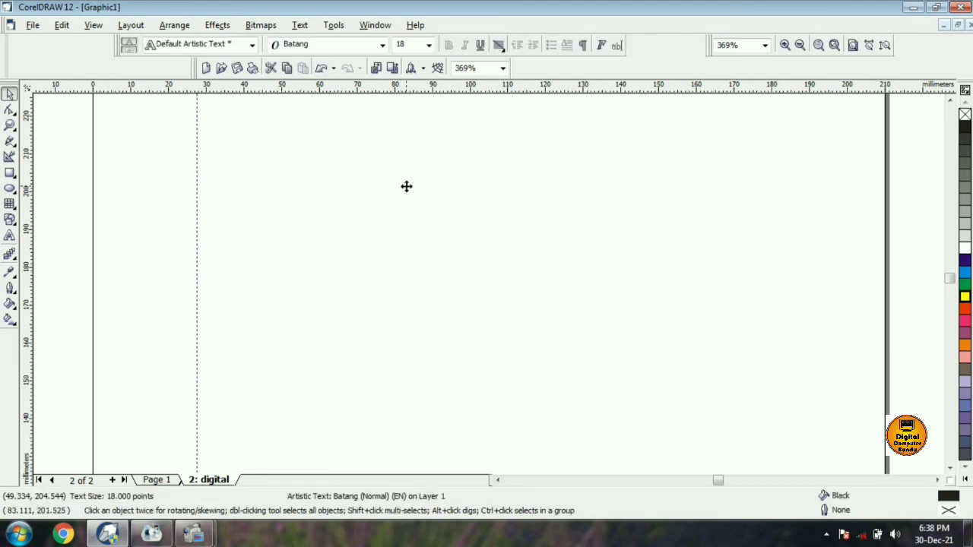
{"action": "left_click", "coordinate": [300, 25]}
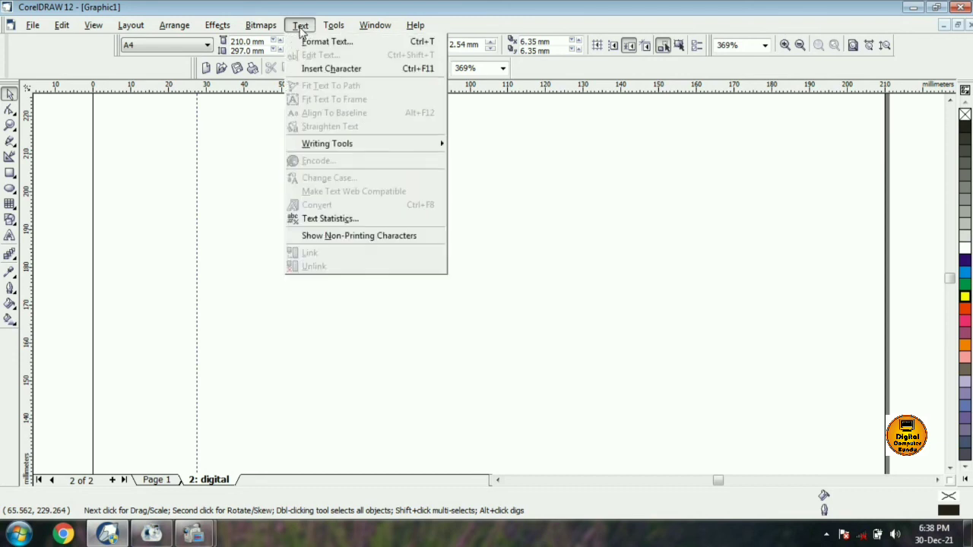
{"action": "left_click", "coordinate": [379, 315]}
Add the artistic text "I am a student." and move it about 70 mm to the right and 9 mm down
{"action": "left_click", "coordinate": [10, 236]}
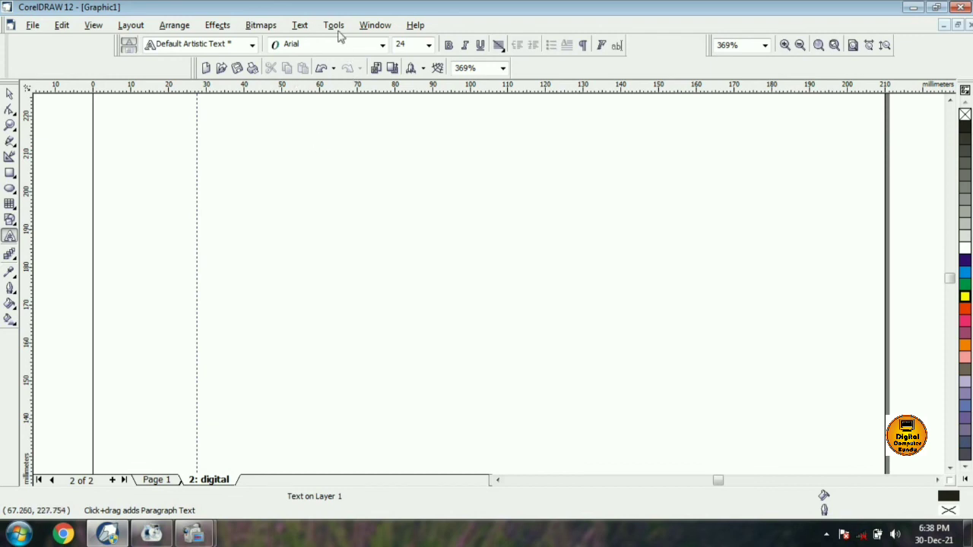
{"action": "left_click", "coordinate": [301, 25]}
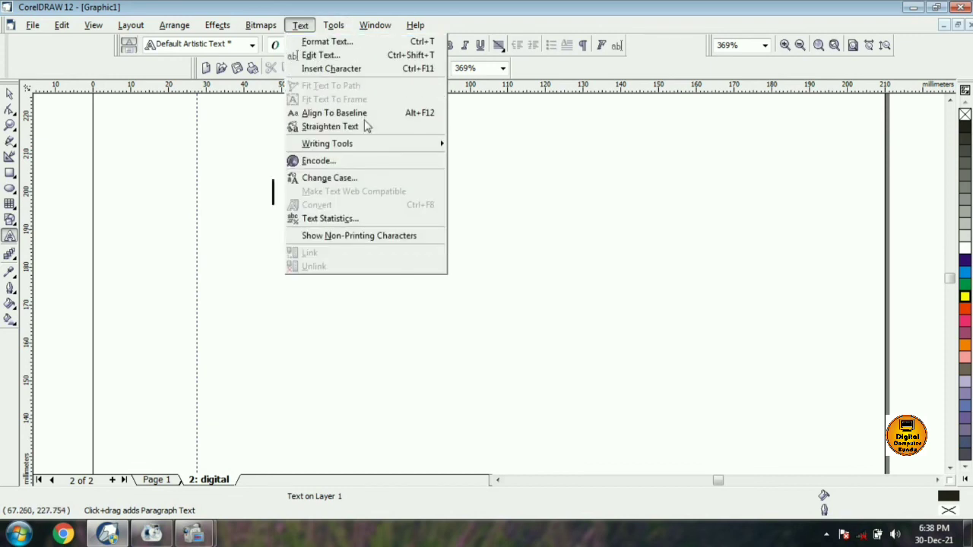
{"action": "left_click", "coordinate": [485, 199]}
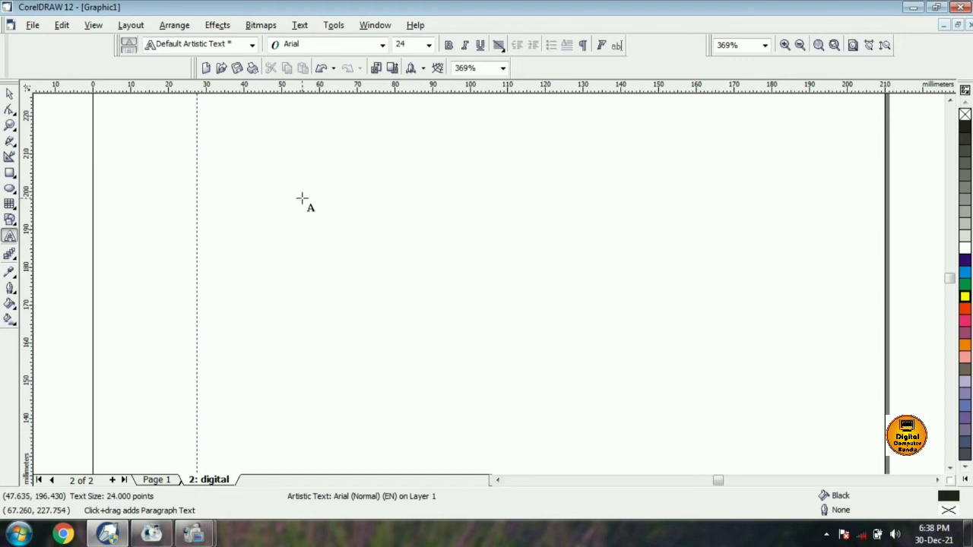
{"action": "type", "text": "I am al st"}
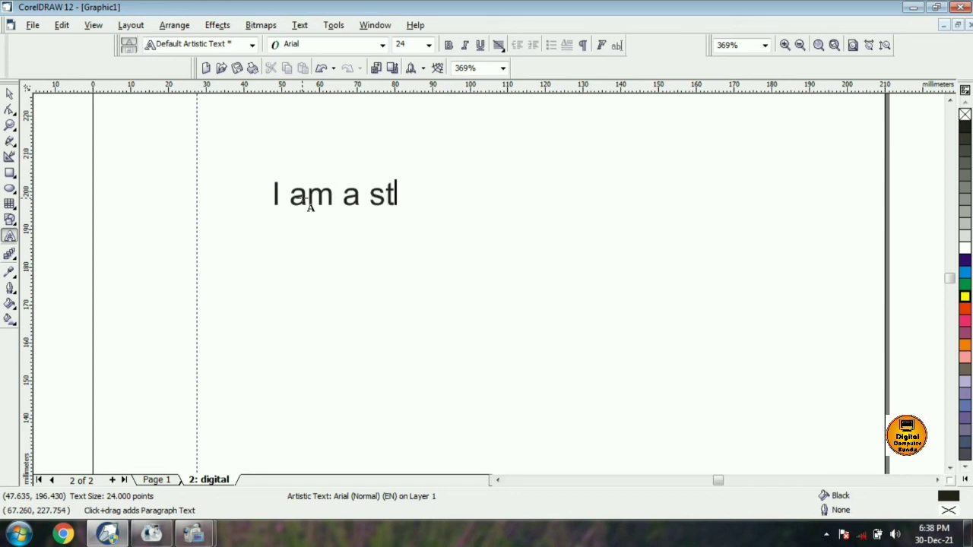
{"action": "type", "text": "udent."}
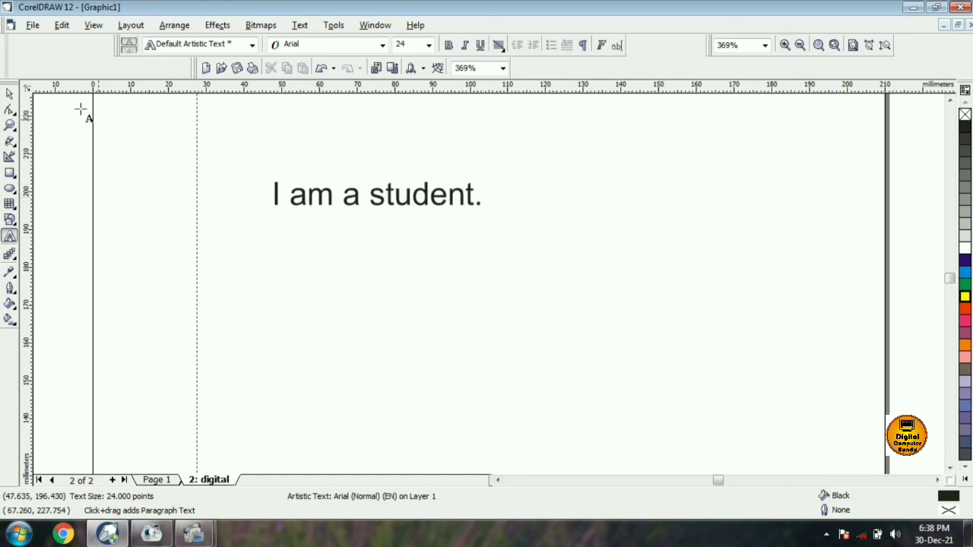
{"action": "left_click", "coordinate": [10, 92]}
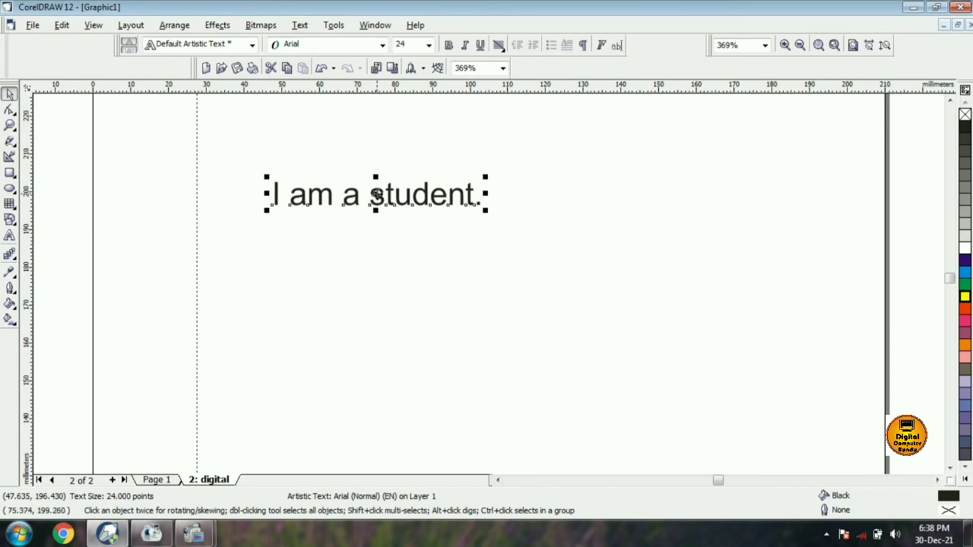
{"action": "left_click_drag", "start_coordinate": [376, 205], "coordinate": [639, 241]}
Change the case of the "I am a student." text to lowercase
{"action": "left_click", "coordinate": [300, 25]}
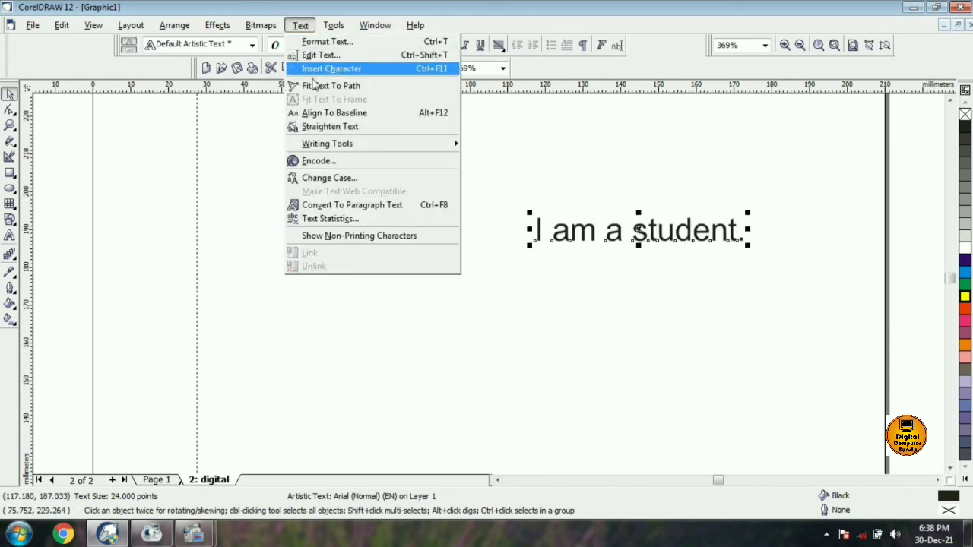
{"action": "left_click", "coordinate": [325, 178]}
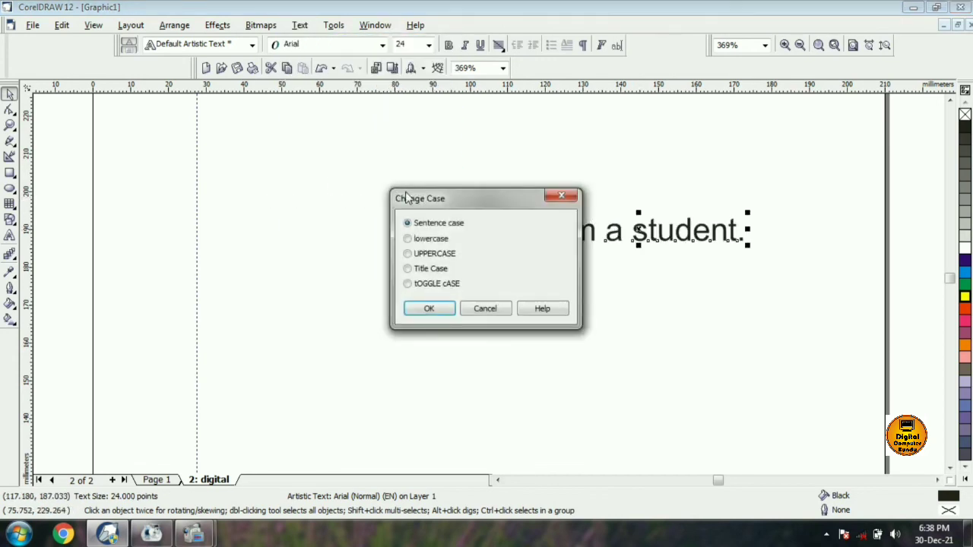
{"action": "left_click_drag", "start_coordinate": [406, 196], "coordinate": [281, 186]}
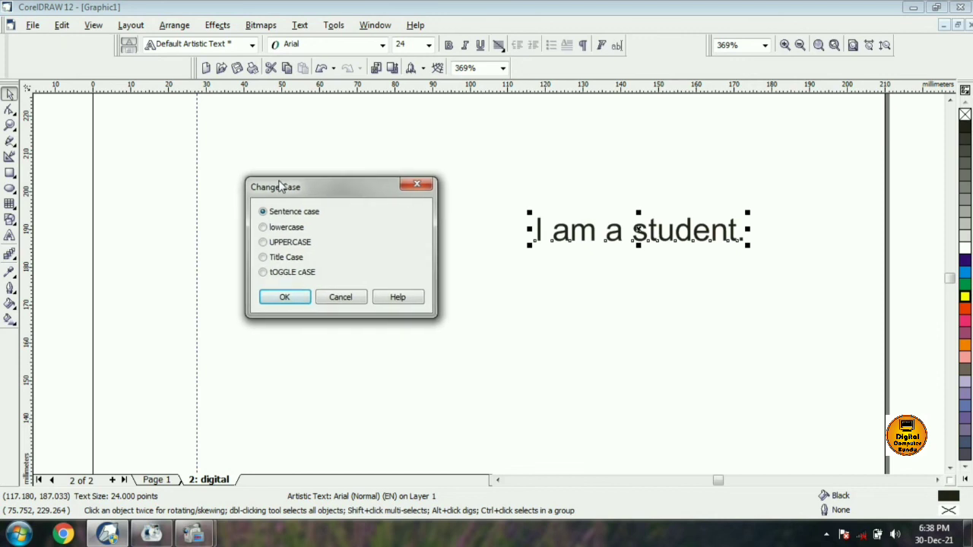
{"action": "left_click", "coordinate": [292, 229]}
{"action": "left_click", "coordinate": [285, 297]}
Change the case of the student sentence to UPPERCASE
{"action": "left_click", "coordinate": [300, 25]}
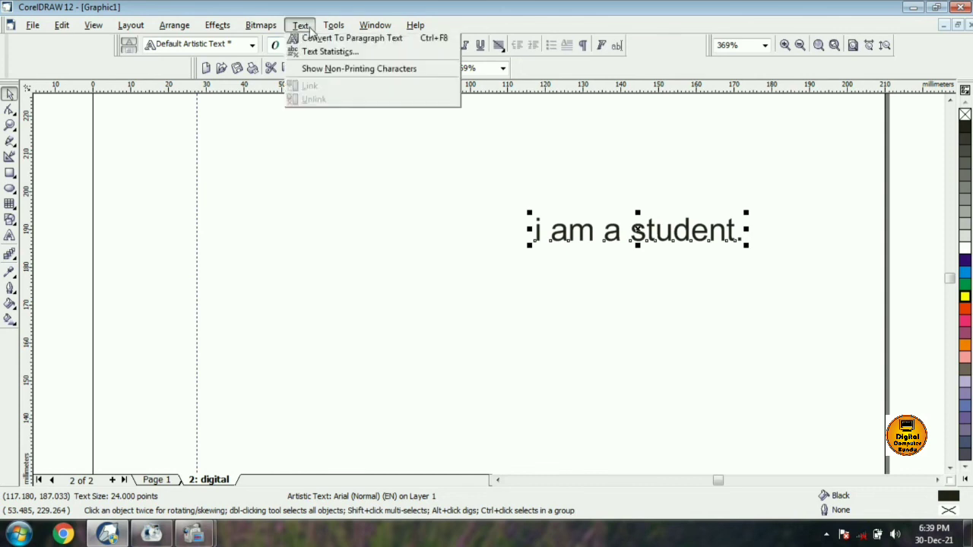
{"action": "left_click", "coordinate": [327, 178]}
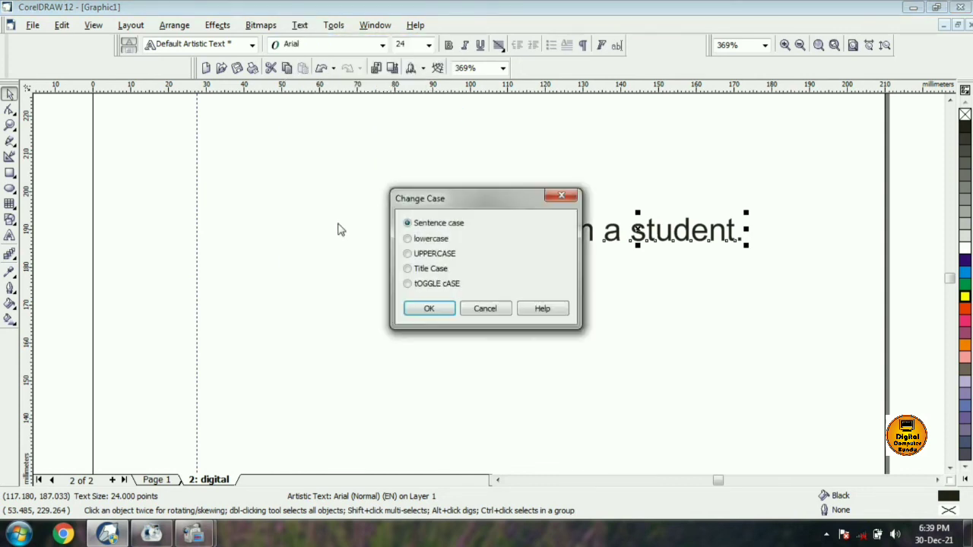
{"action": "left_click", "coordinate": [422, 254]}
{"action": "left_click", "coordinate": [429, 308]}
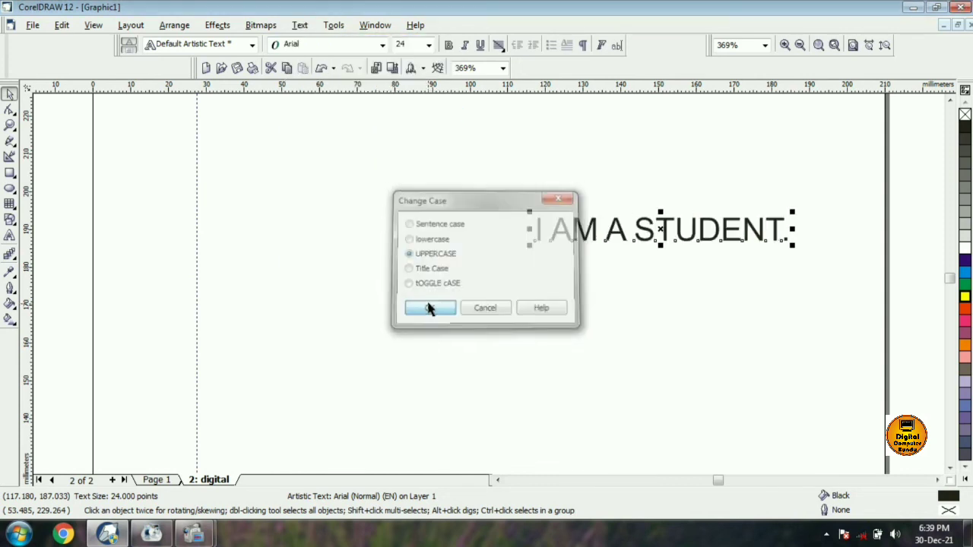
Change the case of the student sentence to Title Case
{"action": "left_click", "coordinate": [300, 26]}
{"action": "left_click", "coordinate": [323, 177]}
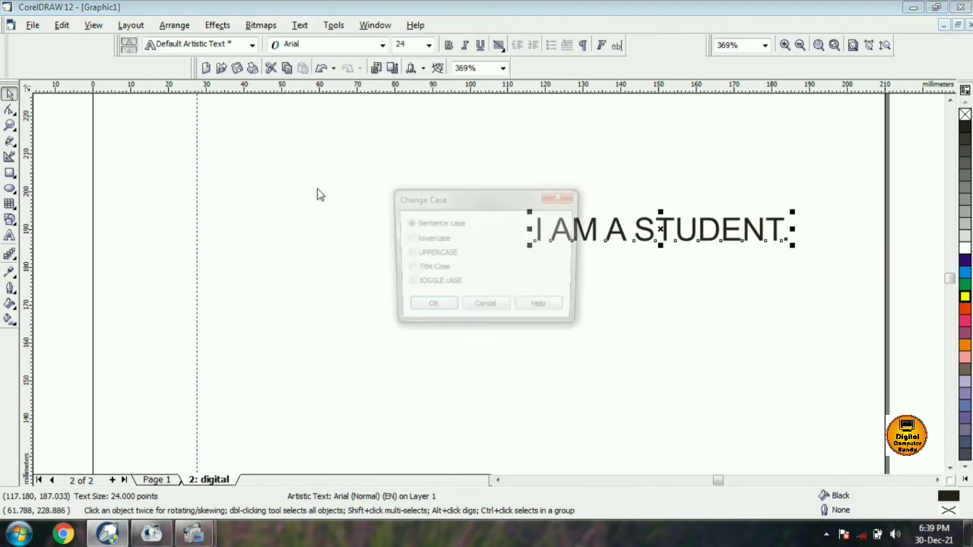
{"action": "left_click", "coordinate": [429, 308]}
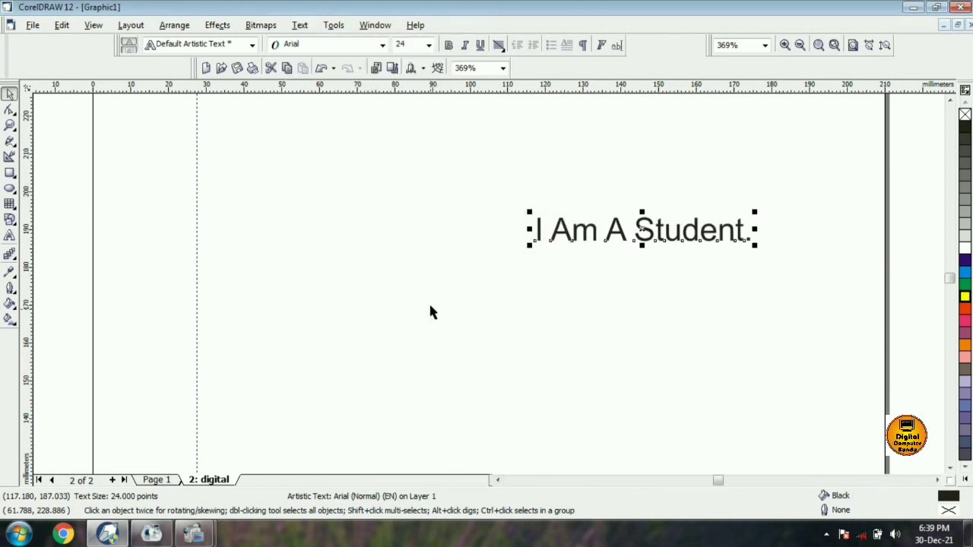
Apply the tOGGLE cASE option of Change Case to the student sentence
{"action": "left_click", "coordinate": [300, 26]}
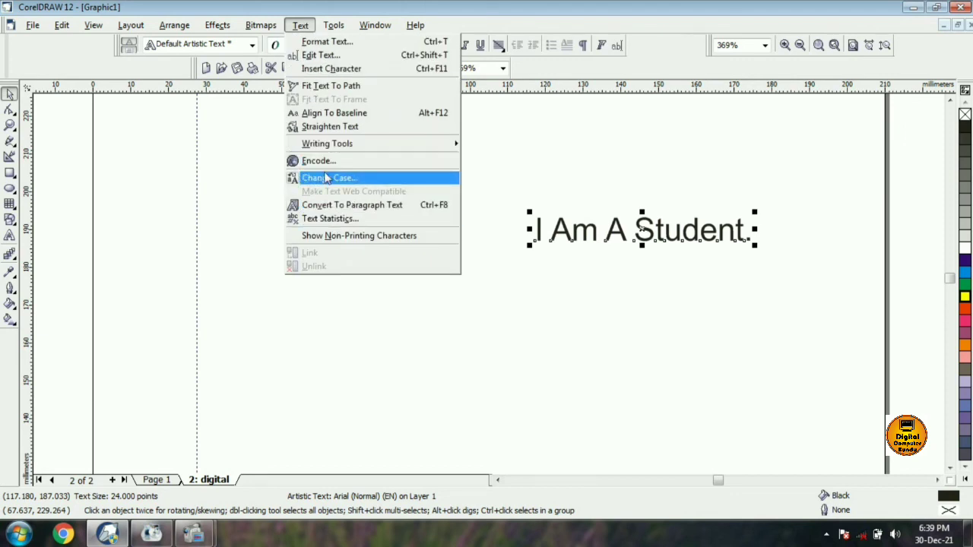
{"action": "left_click", "coordinate": [324, 178]}
{"action": "left_click", "coordinate": [430, 285]}
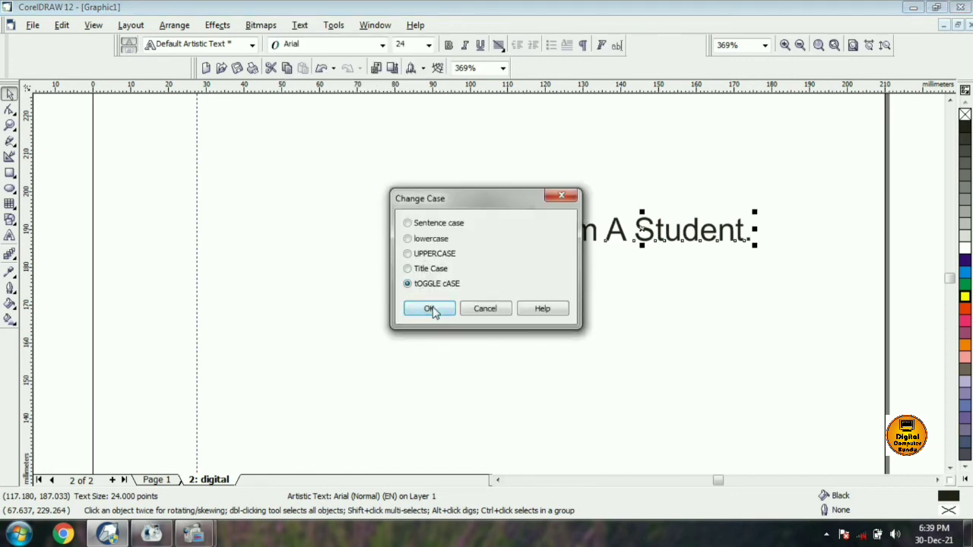
{"action": "left_click", "coordinate": [429, 308]}
Change the case of the student sentence to Sentence case
{"action": "left_click", "coordinate": [302, 25]}
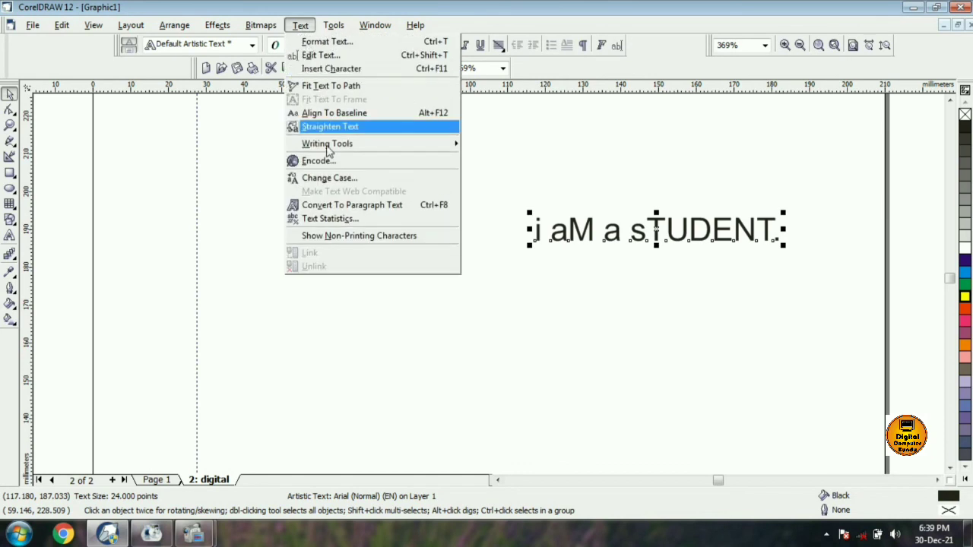
{"action": "left_click", "coordinate": [334, 178]}
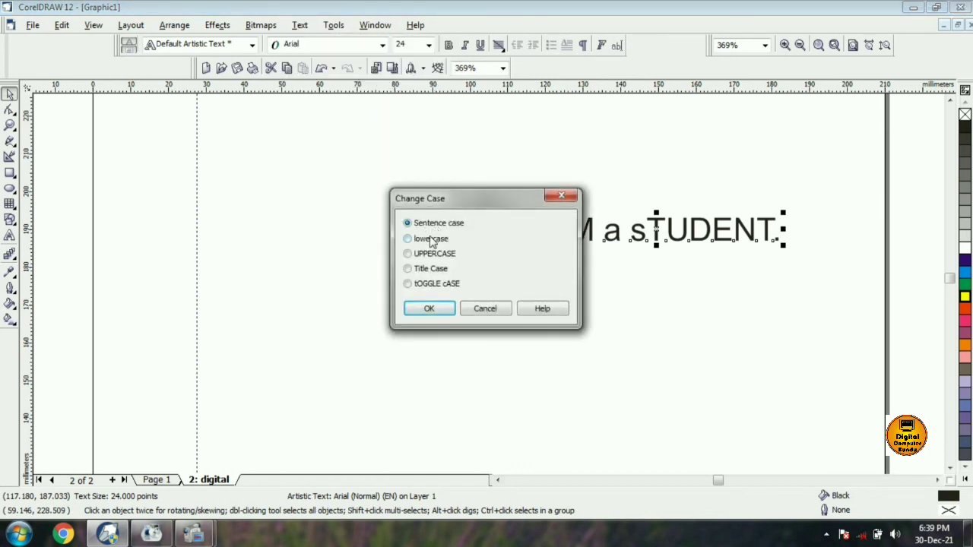
{"action": "left_click", "coordinate": [430, 308]}
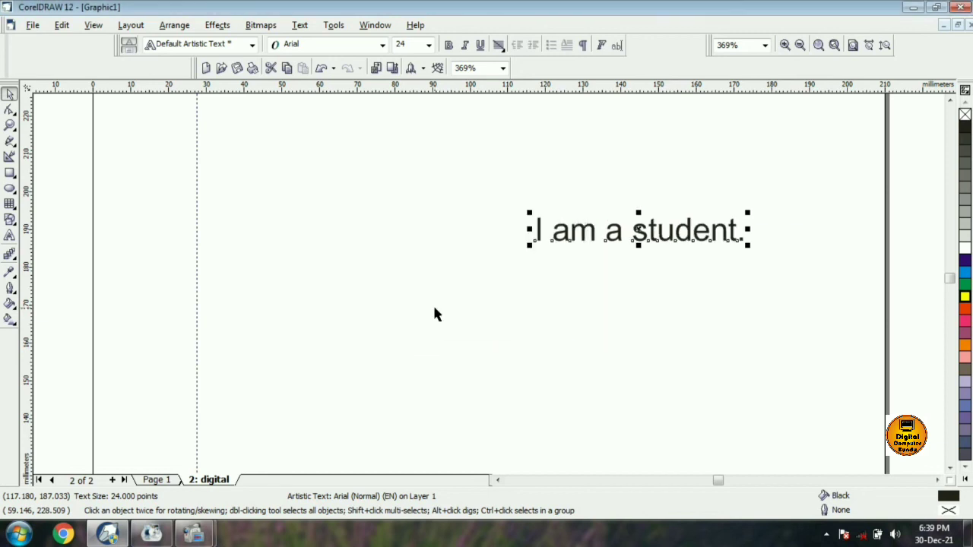
Move the sentence about 31 mm left and 20 mm up, and insert an Arial # character at 45.72 mm size below it
{"action": "left_click", "coordinate": [300, 25]}
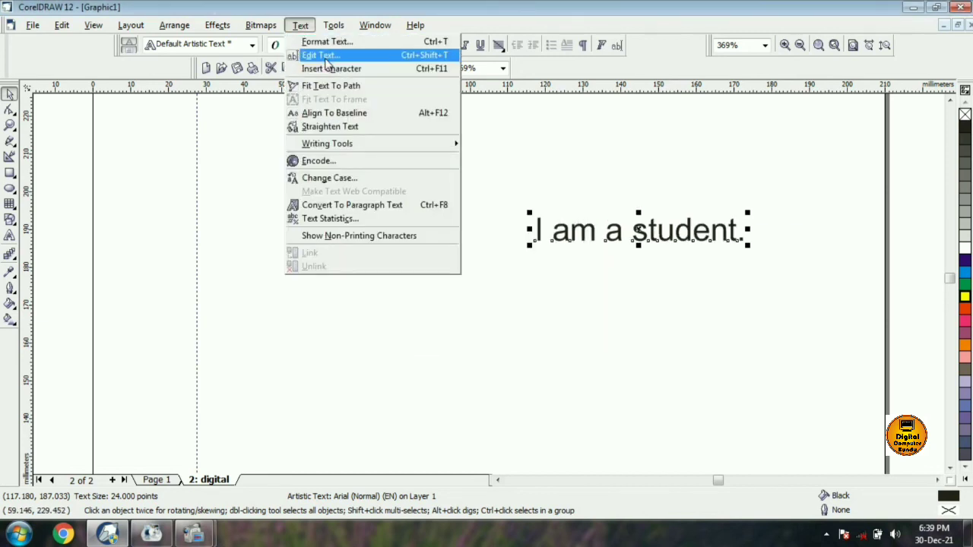
{"action": "left_click", "coordinate": [329, 70]}
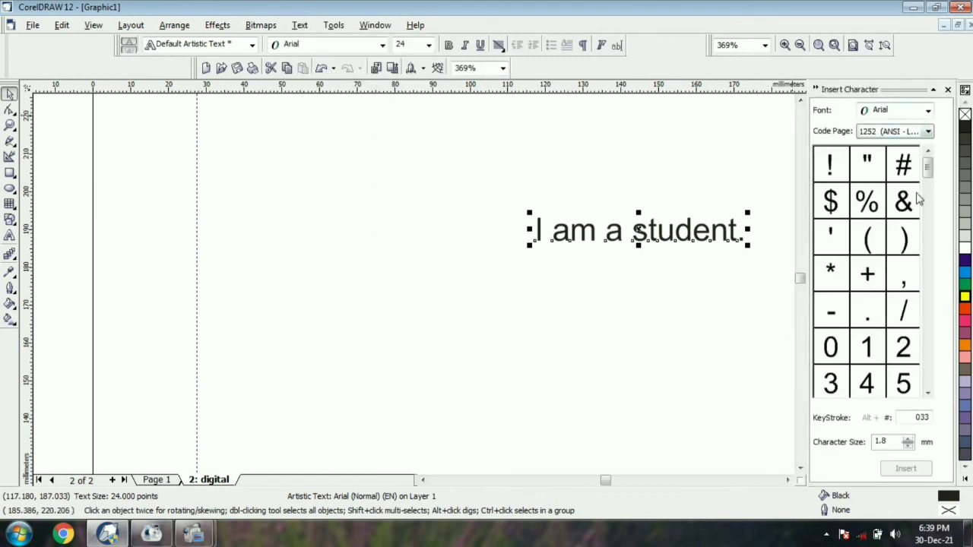
{"action": "left_click_drag", "start_coordinate": [640, 228], "coordinate": [523, 156]}
{"action": "left_click", "coordinate": [712, 231]}
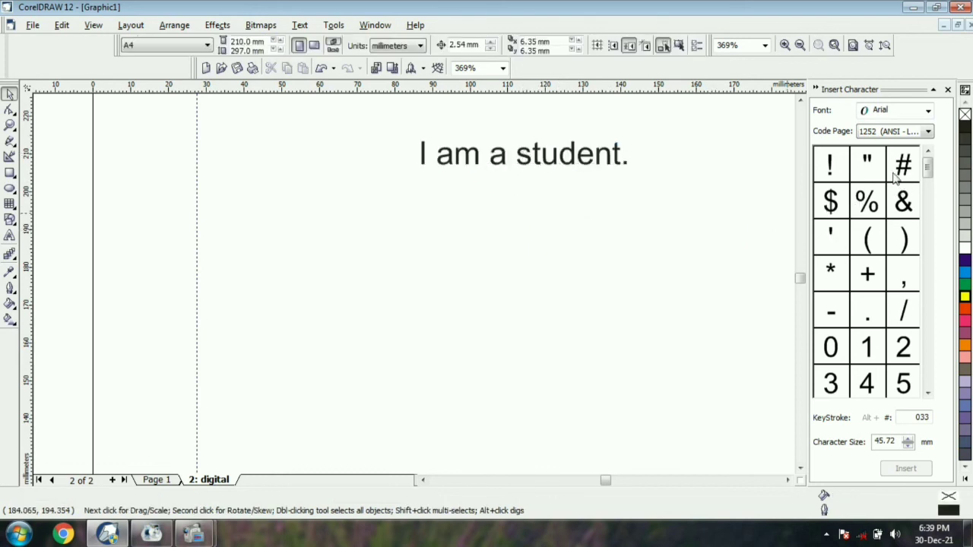
{"action": "left_click_drag", "start_coordinate": [904, 171], "coordinate": [611, 255]}
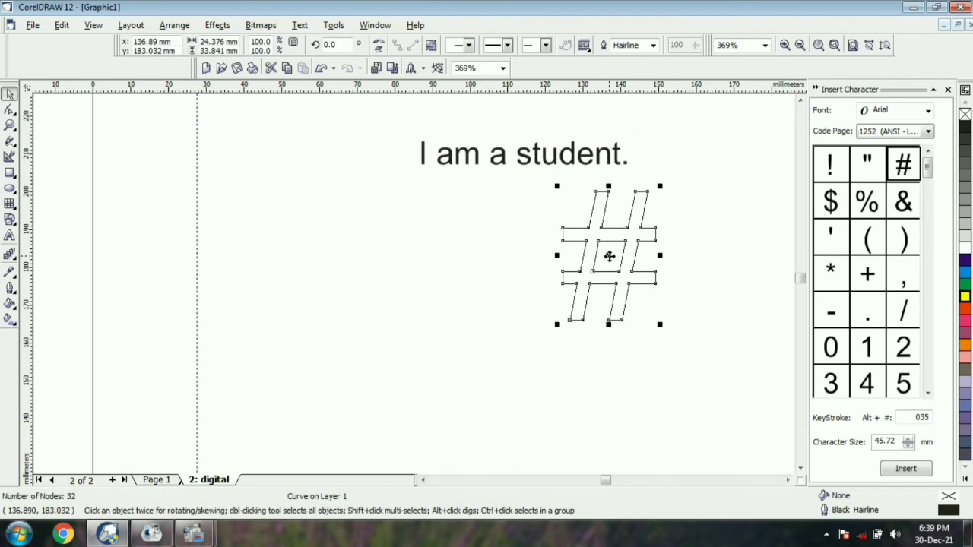
Fill the # character with light gray and deselect it
{"action": "left_click", "coordinate": [965, 220]}
{"action": "left_click", "coordinate": [715, 240]}
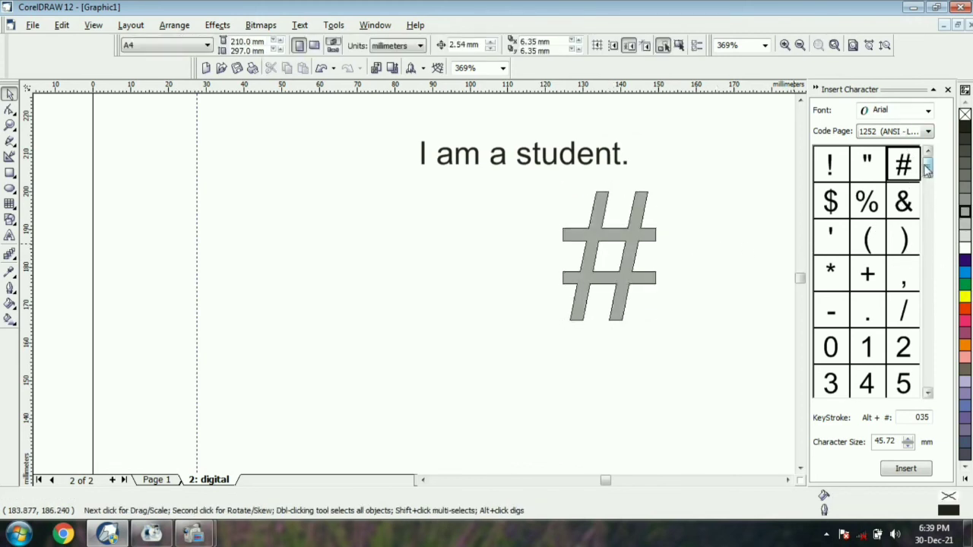
{"action": "mouse_move", "coordinate": [927, 164]}
{"action": "left_mouse_down"}
{"action": "mouse_move", "coordinate": [927, 206]}
{"action": "mouse_move", "coordinate": [927, 158]}
{"action": "left_mouse_up"}
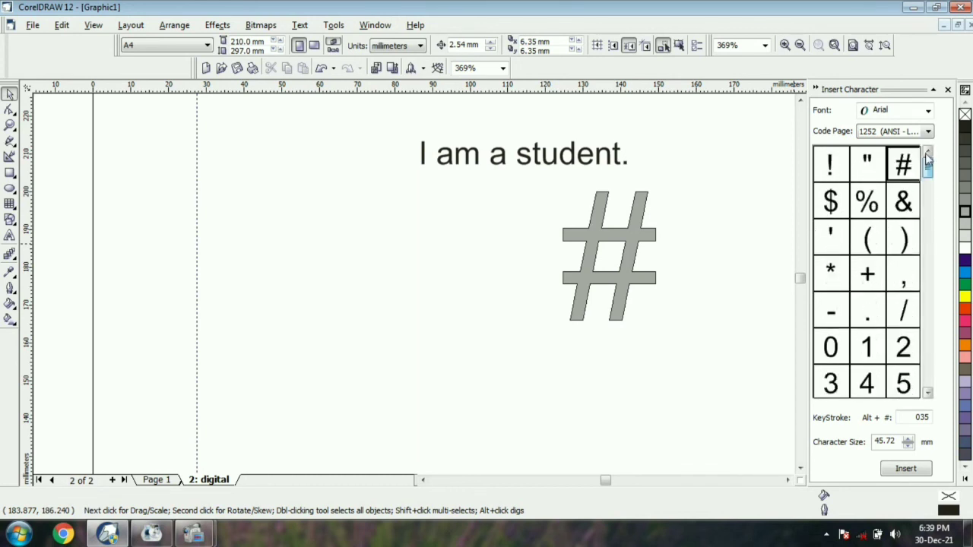
Try Kruti Dev 010 as the Insert Character font and settle on Kruti Dev 011, browsing to its Devanagari letters
{"action": "left_click", "coordinate": [901, 113]}
{"action": "type", "text": "Kruti Dev 010"}
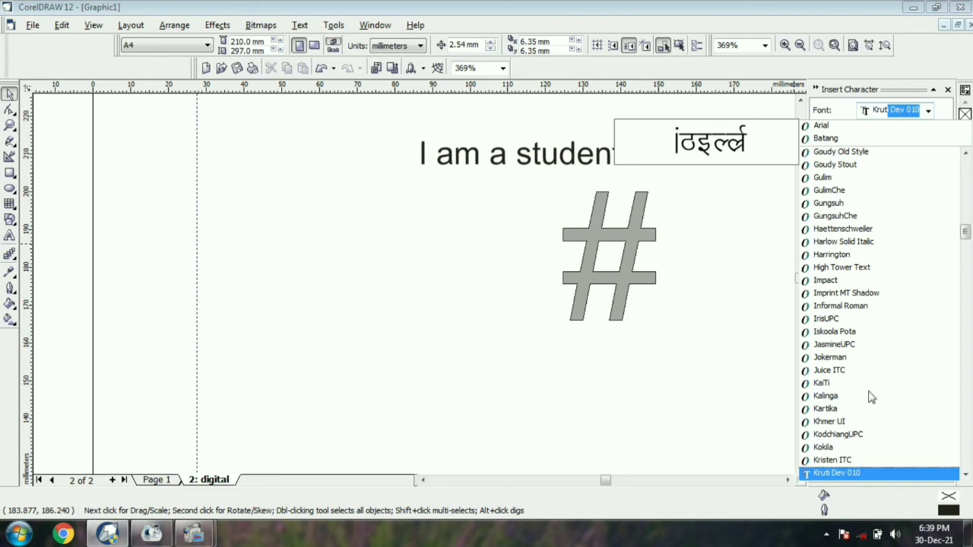
{"action": "left_click", "coordinate": [906, 474]}
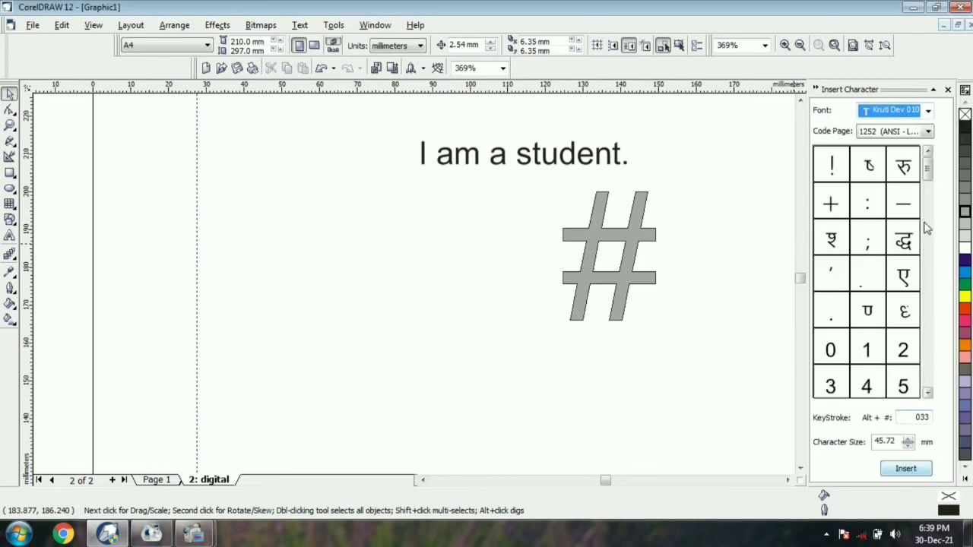
{"action": "left_click", "coordinate": [928, 110]}
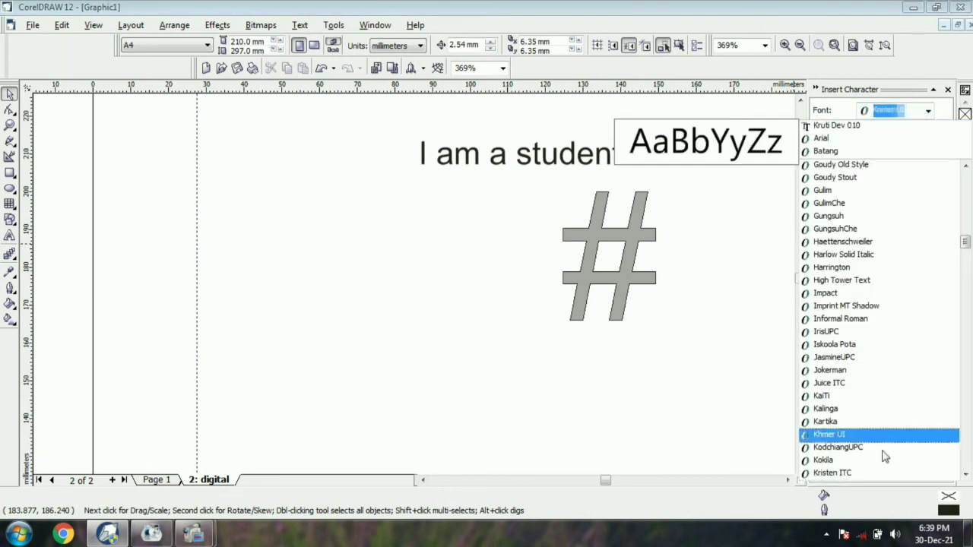
{"action": "scroll", "coordinate": [860, 433], "scroll_direction": "down", "scroll_amount": 2}
{"action": "left_click", "coordinate": [861, 424]}
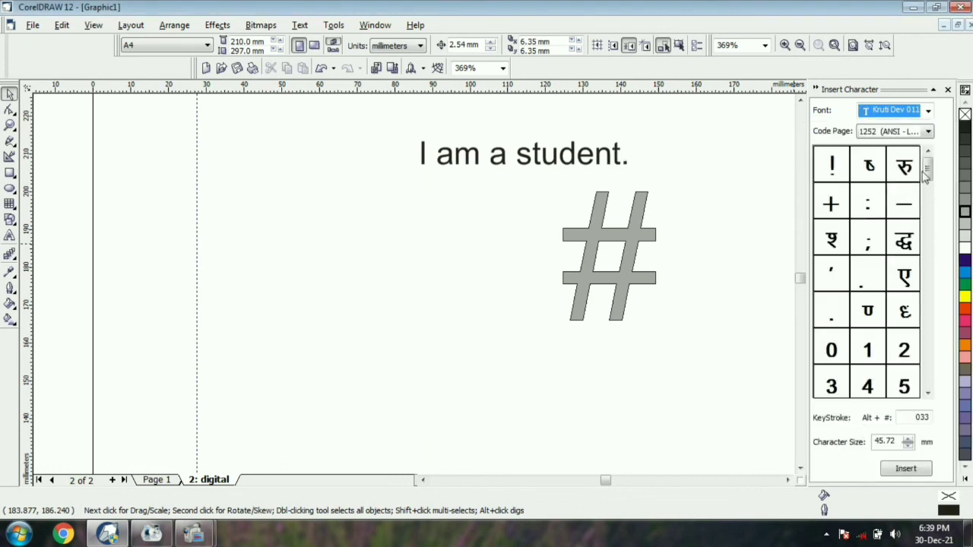
{"action": "left_click_drag", "start_coordinate": [926, 174], "coordinate": [928, 229]}
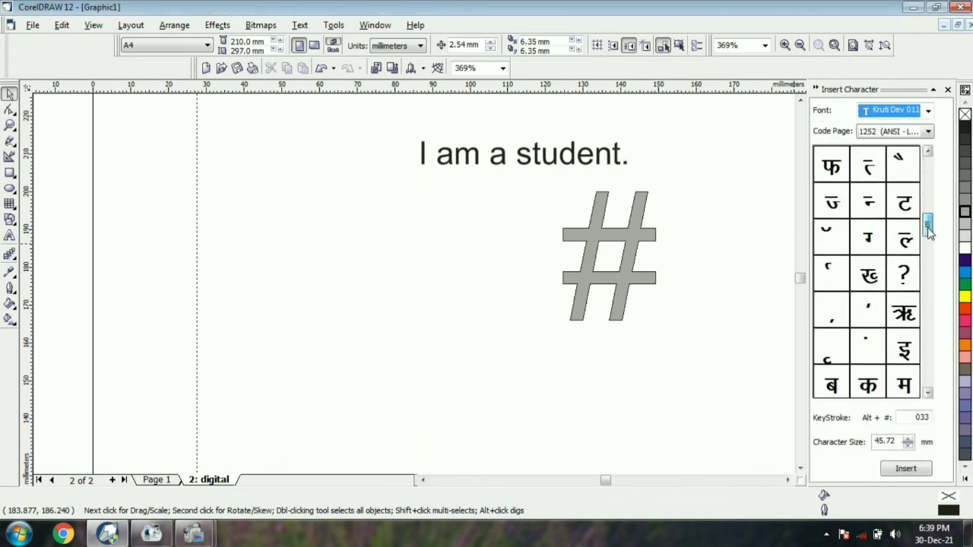
Start artistic text in Kruti Dev 011 at the page's left side and write ऋषि, adding ऋ through Insert Character
{"action": "left_click", "coordinate": [10, 236]}
{"action": "left_click", "coordinate": [228, 213]}
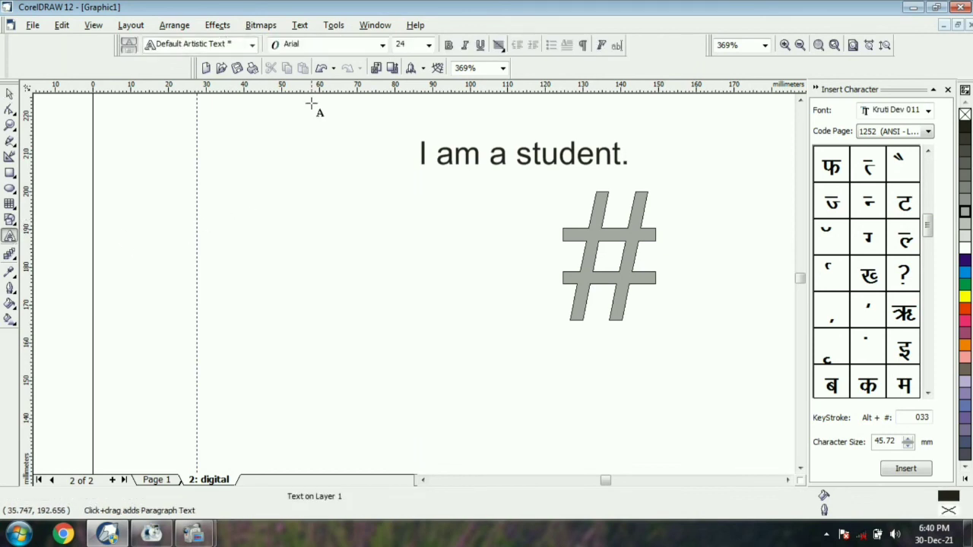
{"action": "left_click", "coordinate": [327, 53]}
{"action": "left_click", "coordinate": [326, 67]}
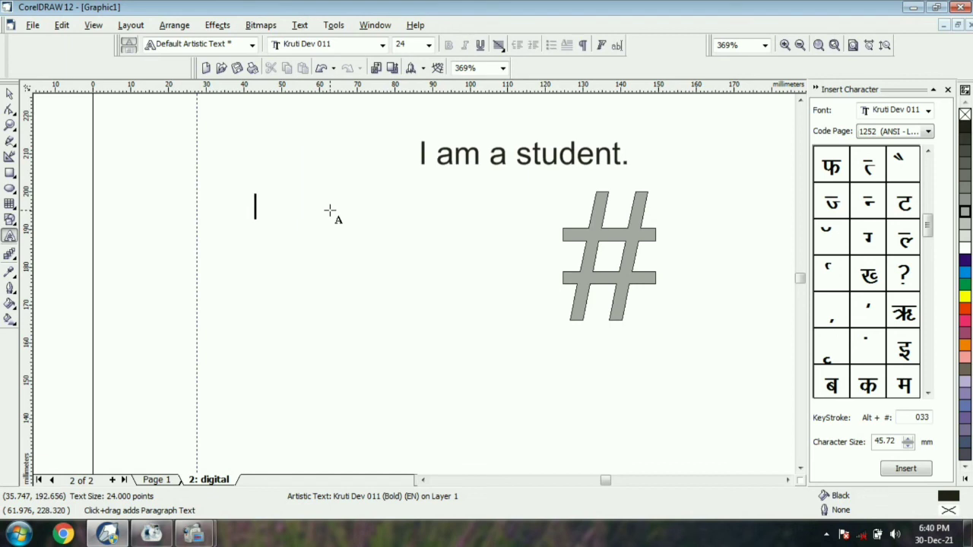
{"action": "left_click", "coordinate": [910, 319]}
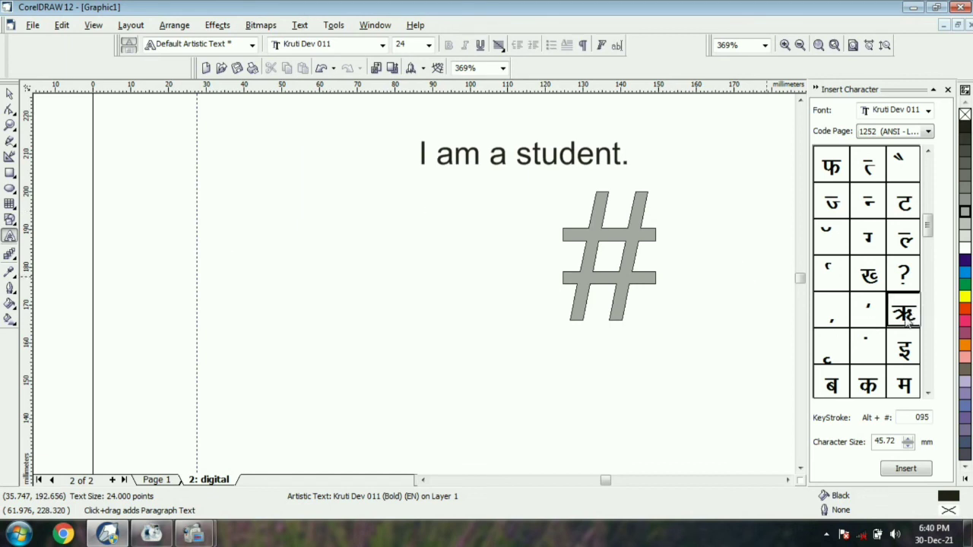
{"action": "left_click", "coordinate": [898, 472]}
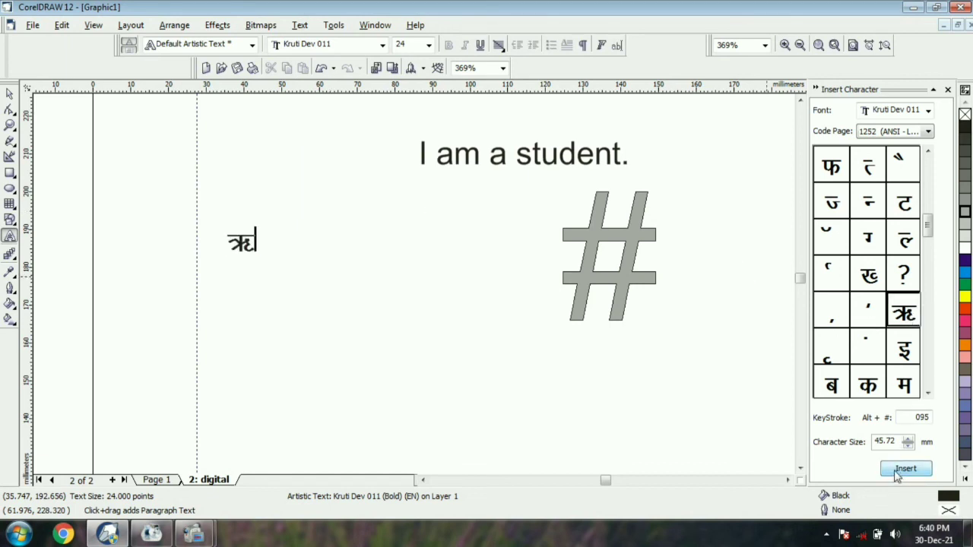
{"action": "type", "text": "f"}
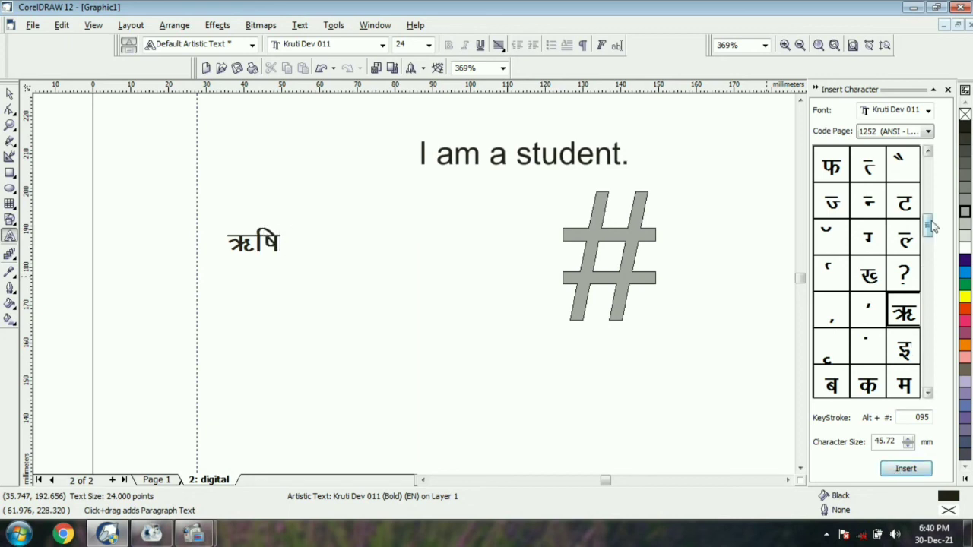
Insert the Kruti Dev 011 character with keystroke 0182 one space after ऋषि and finish the text
{"action": "left_click_drag", "start_coordinate": [929, 225], "coordinate": [929, 312]}
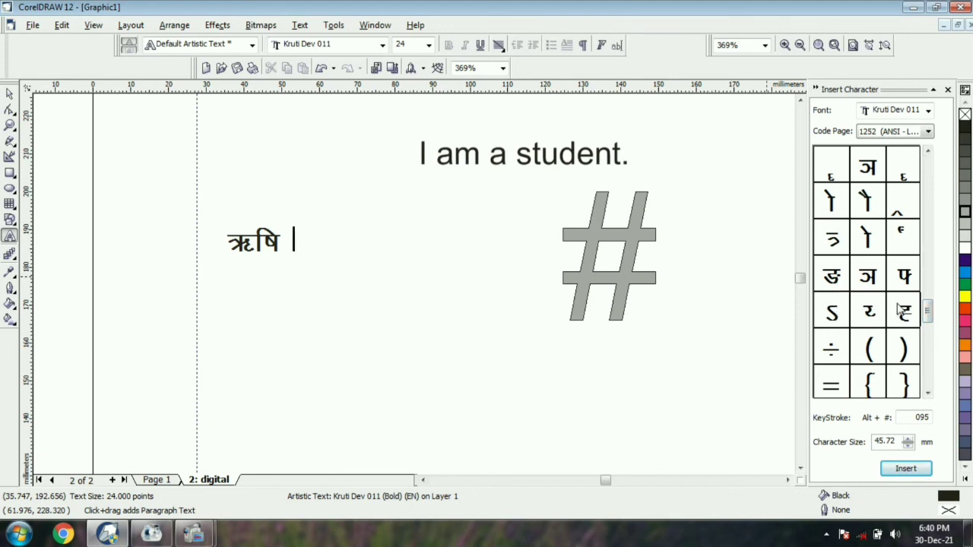
{"action": "left_click", "coordinate": [906, 278]}
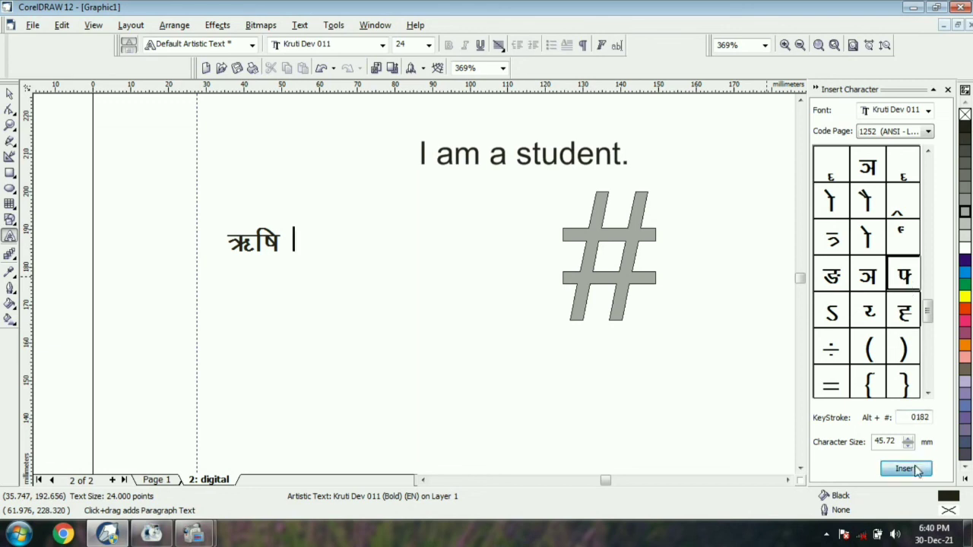
{"action": "left_click", "coordinate": [916, 471]}
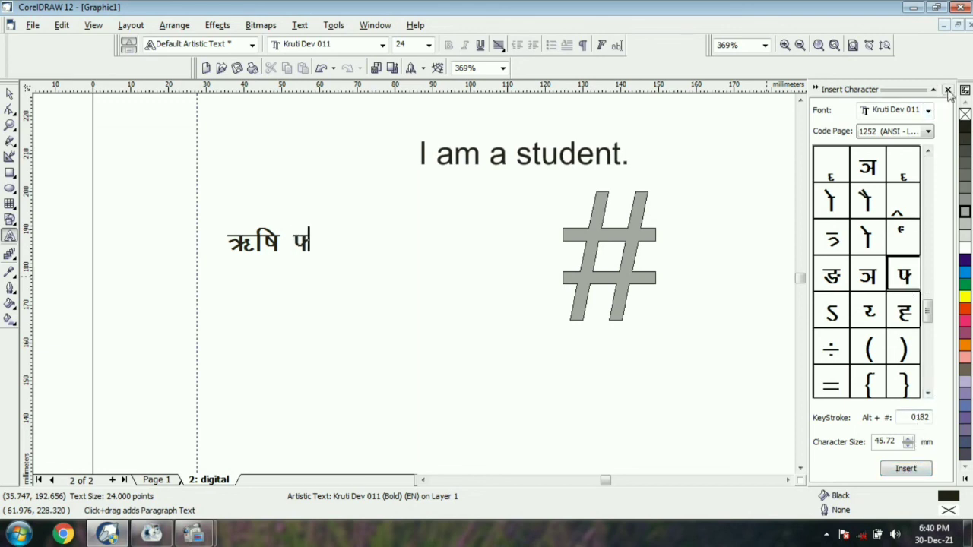
{"action": "left_click", "coordinate": [515, 259]}
{"action": "key", "text": "space"}
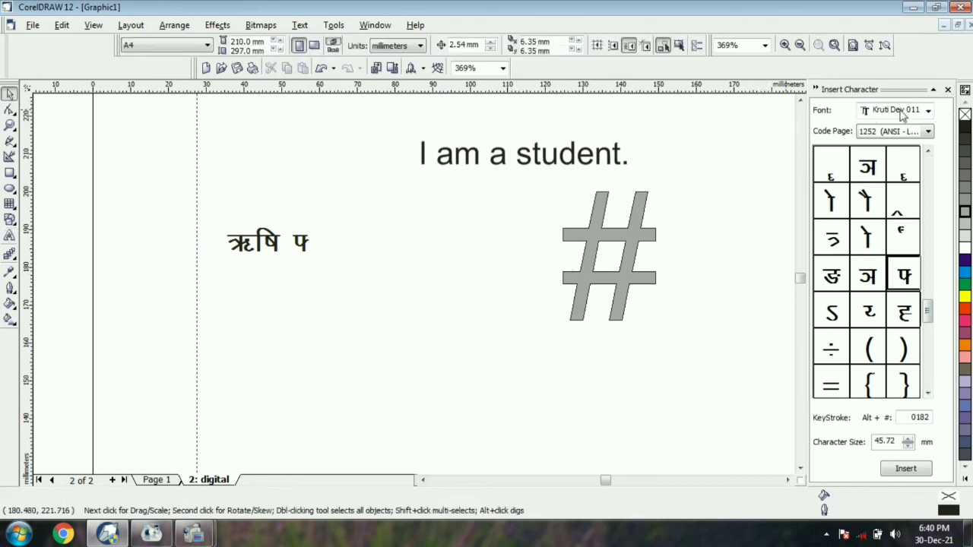
Set the Insert Character font to Webdings and the code page to All Characters
{"action": "left_click", "coordinate": [927, 111]}
{"action": "type", "text": "w"}
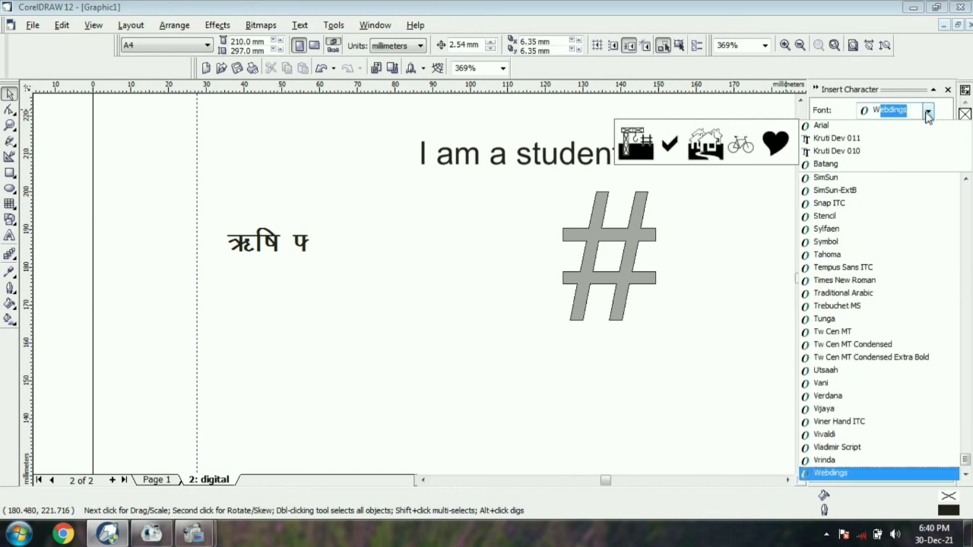
{"action": "left_click", "coordinate": [861, 474]}
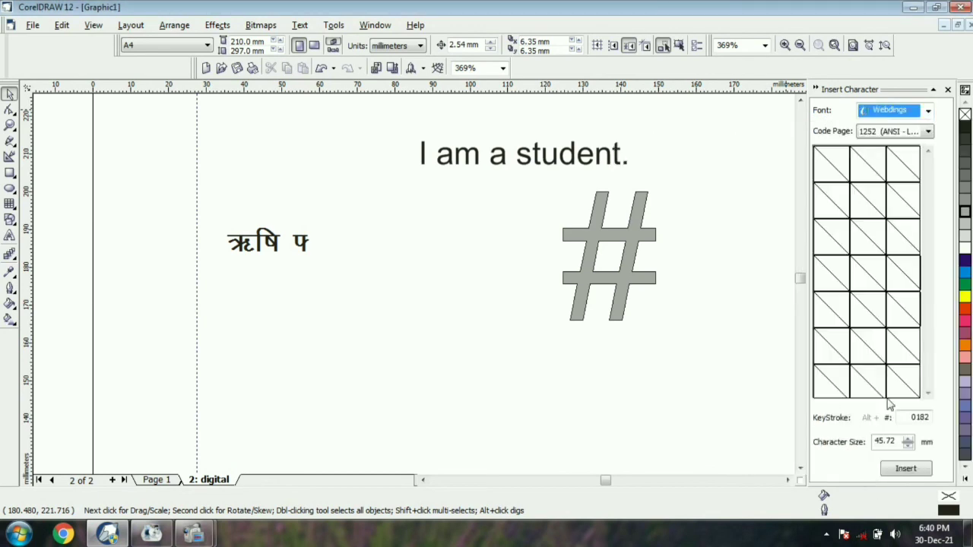
{"action": "left_click", "coordinate": [927, 133]}
{"action": "scroll", "coordinate": [928, 141], "scroll_direction": "up", "scroll_amount": 3}
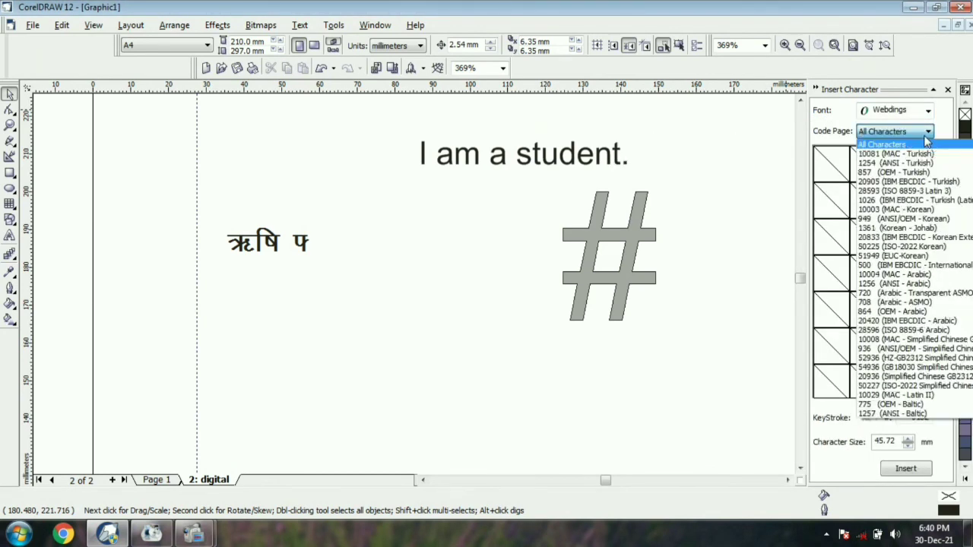
{"action": "left_click", "coordinate": [912, 146]}
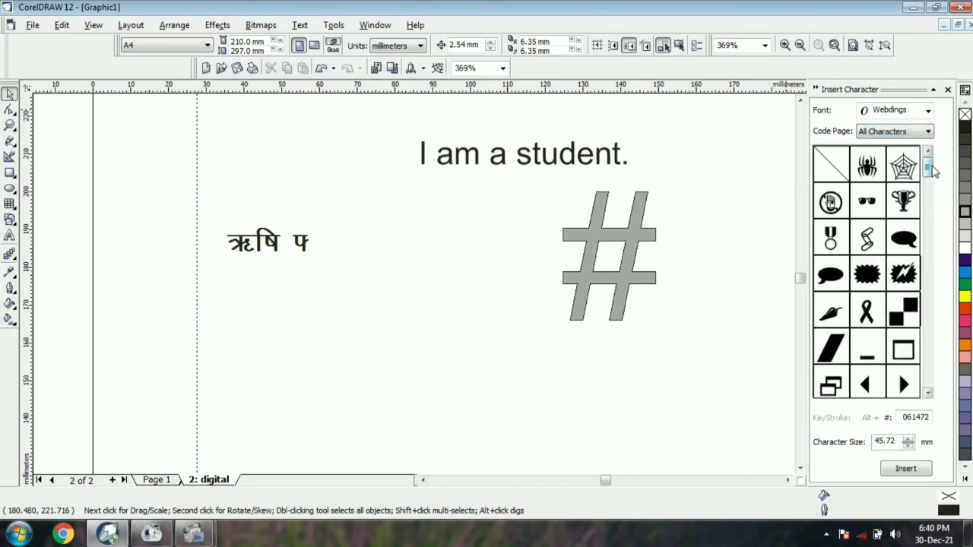
Place the Webdings tent-and-tree symbol below the sentence with 70% Black fill, and the eye symbol above the Hindi text in mid gray
{"action": "left_click_drag", "start_coordinate": [929, 174], "coordinate": [929, 209]}
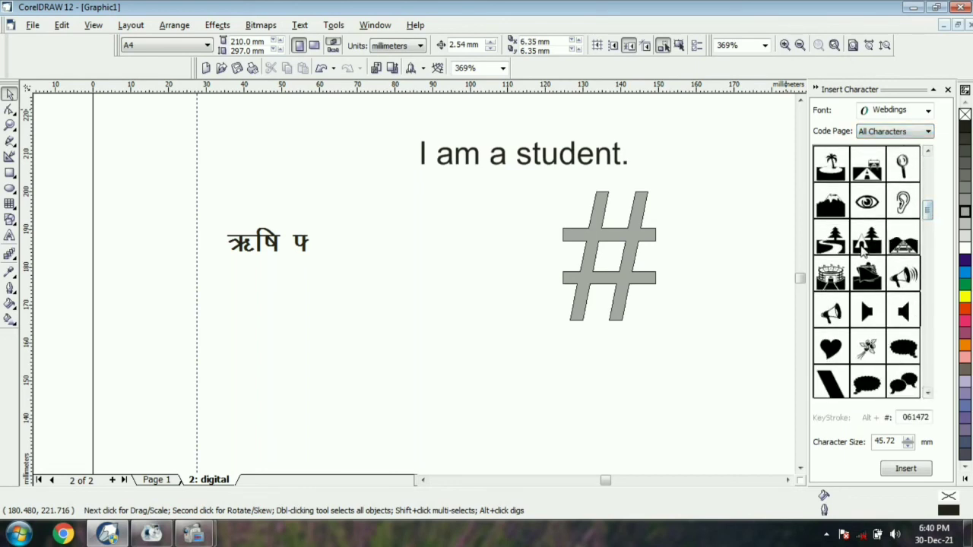
{"action": "left_click_drag", "start_coordinate": [865, 249], "coordinate": [432, 333]}
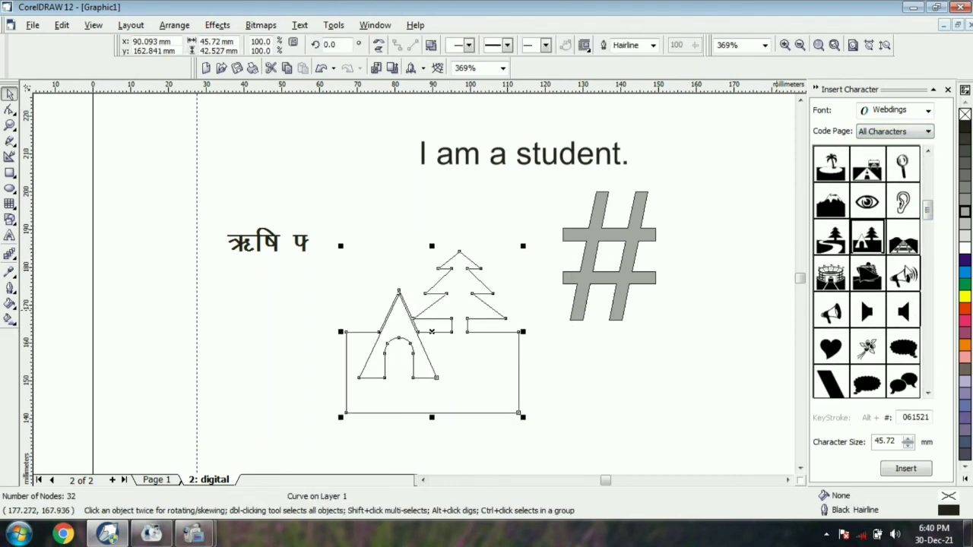
{"action": "left_click", "coordinate": [965, 161]}
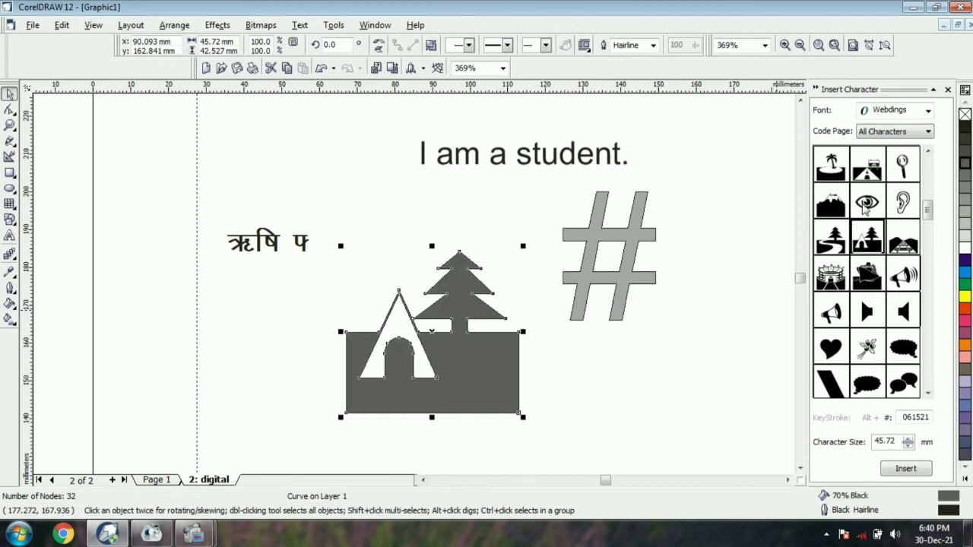
{"action": "left_click_drag", "start_coordinate": [865, 209], "coordinate": [298, 174]}
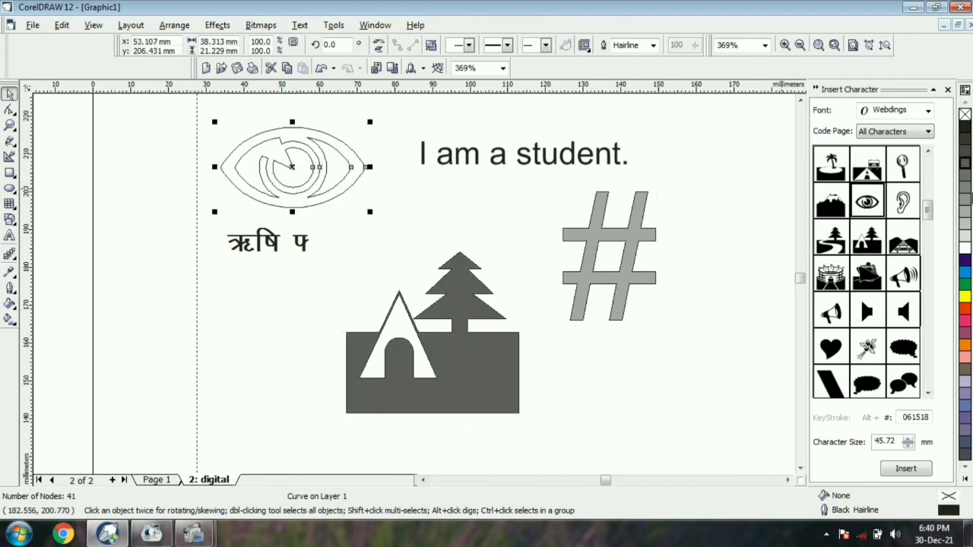
{"action": "left_click", "coordinate": [966, 190]}
{"action": "left_click", "coordinate": [723, 198]}
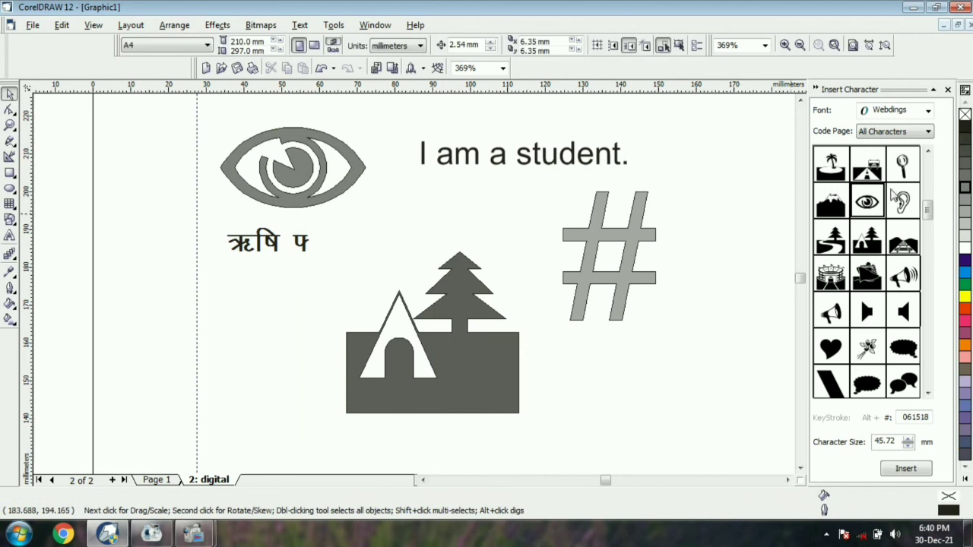
Place the Webdings burst bubble below the # in dark gray, and the no-smoking sign beside the tent symbol in mid gray
{"action": "left_click_drag", "start_coordinate": [931, 212], "coordinate": [929, 257]}
{"action": "left_click_drag", "start_coordinate": [873, 201], "coordinate": [668, 398]}
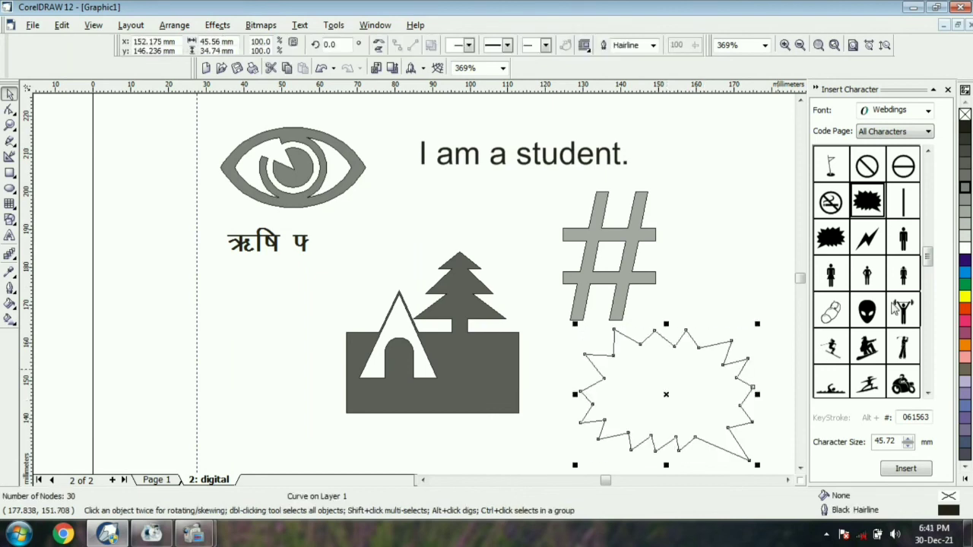
{"action": "left_click", "coordinate": [964, 165]}
{"action": "left_click_drag", "start_coordinate": [831, 203], "coordinate": [221, 362]}
{"action": "left_click", "coordinate": [964, 186]}
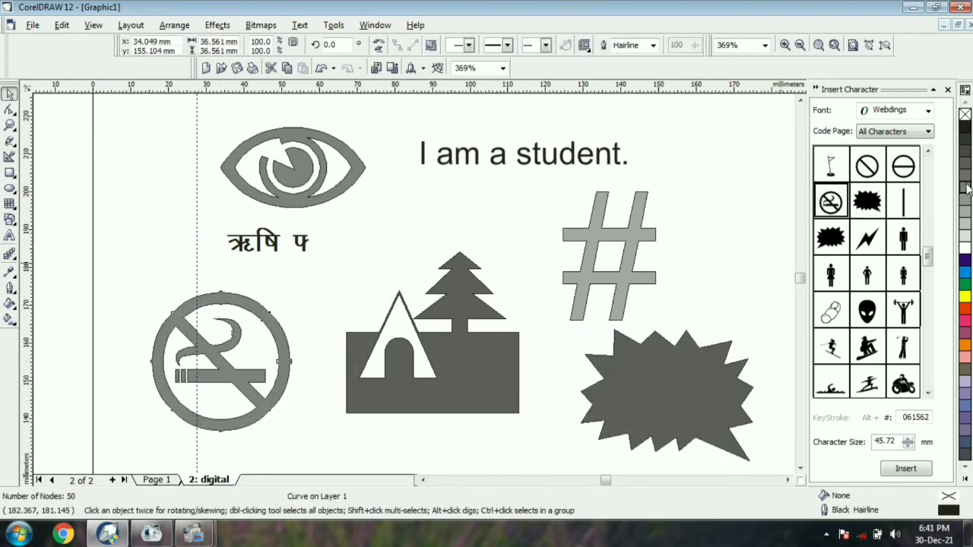
{"action": "left_click", "coordinate": [743, 195]}
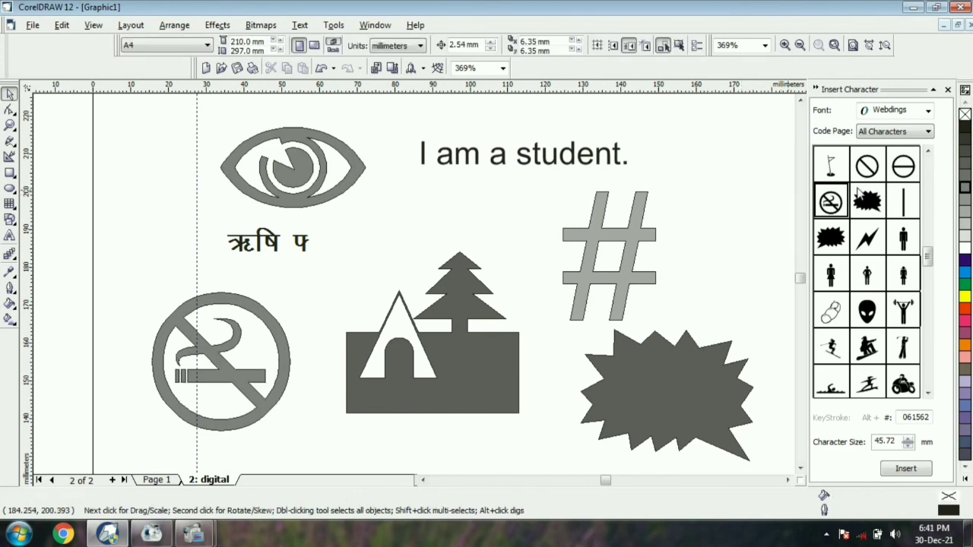
Change the Insert Character font to Wingdings 2
{"action": "left_click_drag", "start_coordinate": [927, 257], "coordinate": [925, 168]}
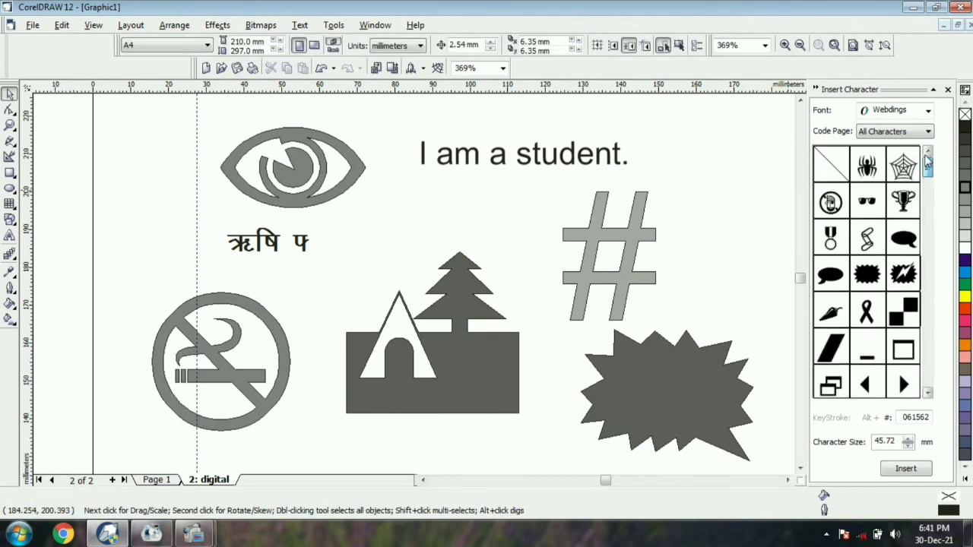
{"action": "left_click", "coordinate": [927, 111]}
{"action": "scroll", "coordinate": [863, 425], "scroll_direction": "down", "scroll_amount": 4}
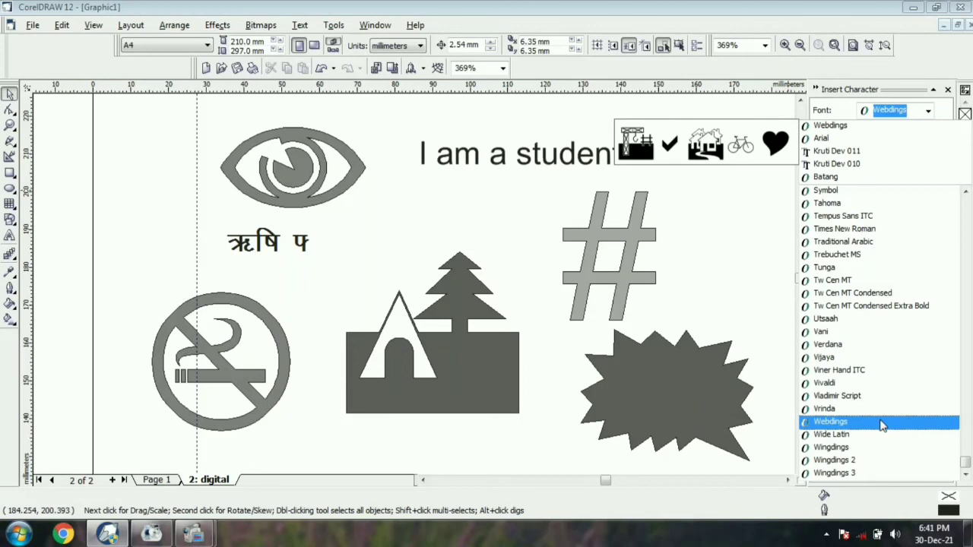
{"action": "left_click", "coordinate": [857, 461]}
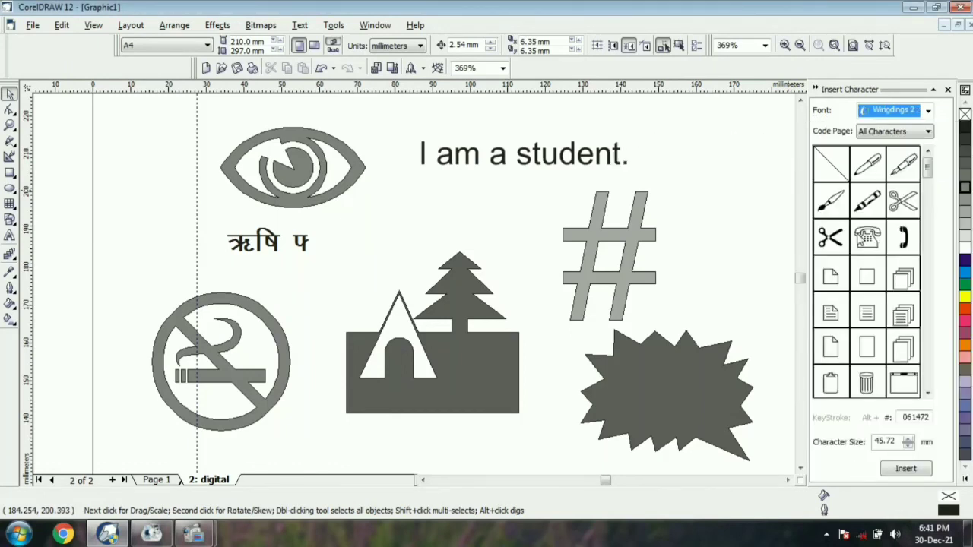
Add the Wingdings 2 telephone symbol with 40% Black fill and move it to the right of the student sentence, above the #
{"action": "left_click_drag", "start_coordinate": [867, 237], "coordinate": [135, 215]}
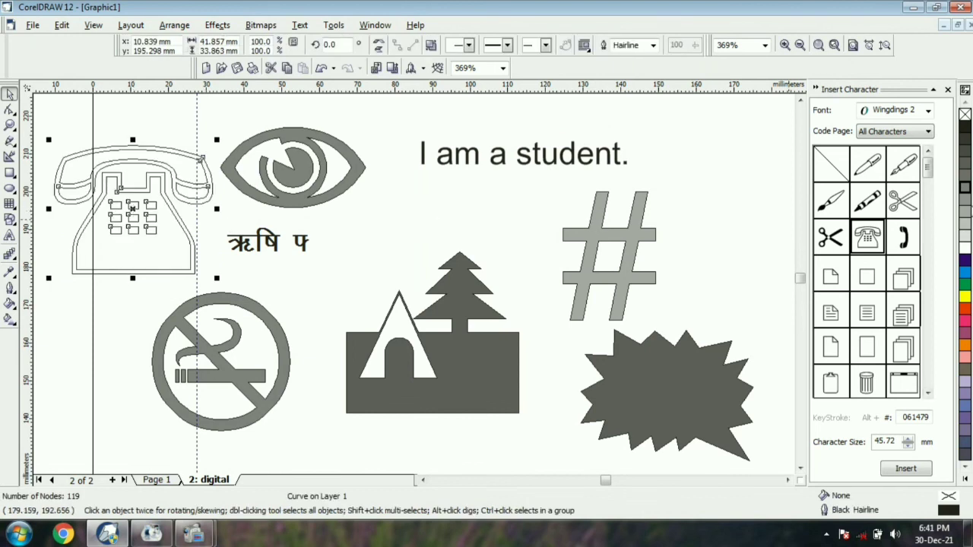
{"action": "left_click", "coordinate": [965, 206]}
{"action": "scroll", "coordinate": [495, 264], "scroll_direction": "down", "scroll_amount": 2}
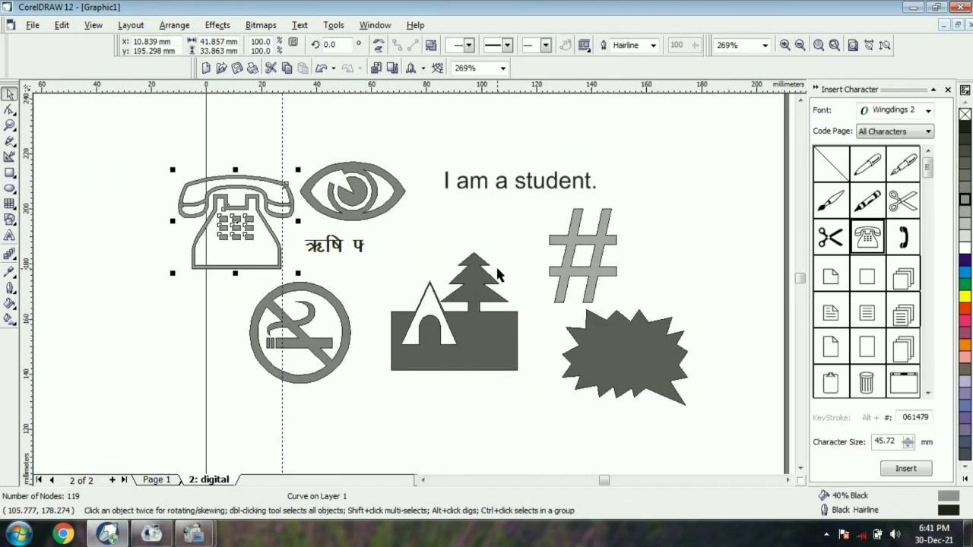
{"action": "left_click_drag", "start_coordinate": [236, 216], "coordinate": [680, 152]}
{"action": "left_click", "coordinate": [707, 240]}
Place the Wingdings 3 down-then-right arrow below the tent symbol with 70% Black fill, and close Insert Character
{"action": "left_click", "coordinate": [891, 112]}
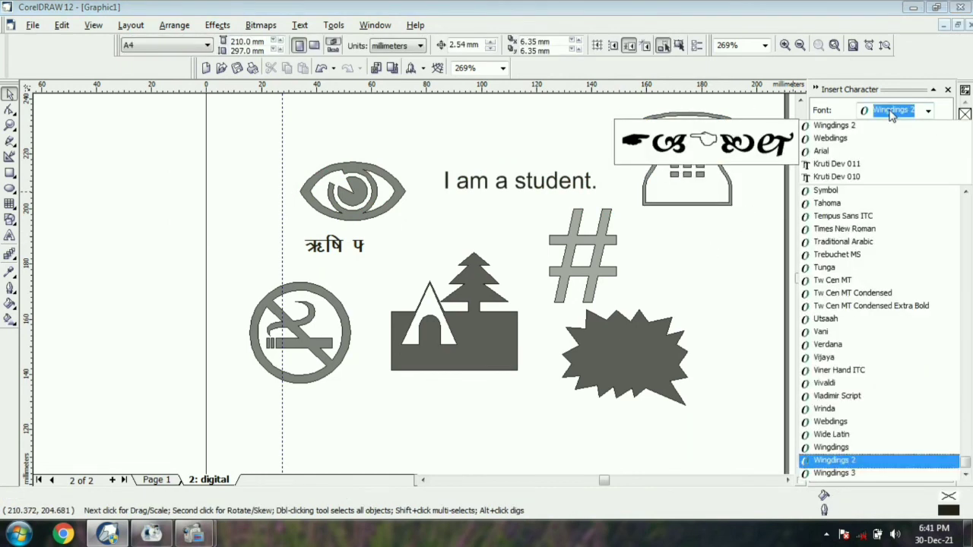
{"action": "left_click", "coordinate": [834, 473]}
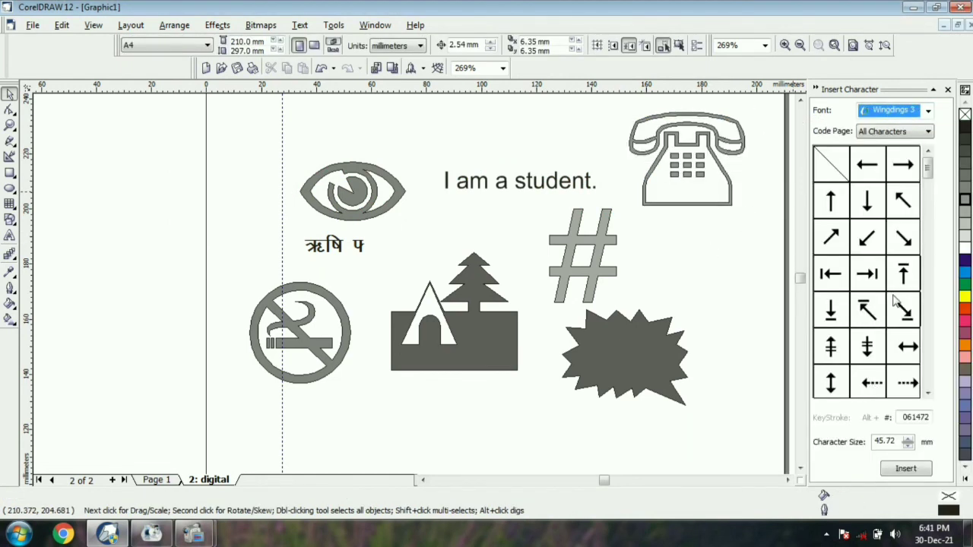
{"action": "left_click_drag", "start_coordinate": [929, 175], "coordinate": [929, 196]}
{"action": "left_click", "coordinate": [854, 212]}
{"action": "left_click_drag", "start_coordinate": [855, 213], "coordinate": [404, 436]}
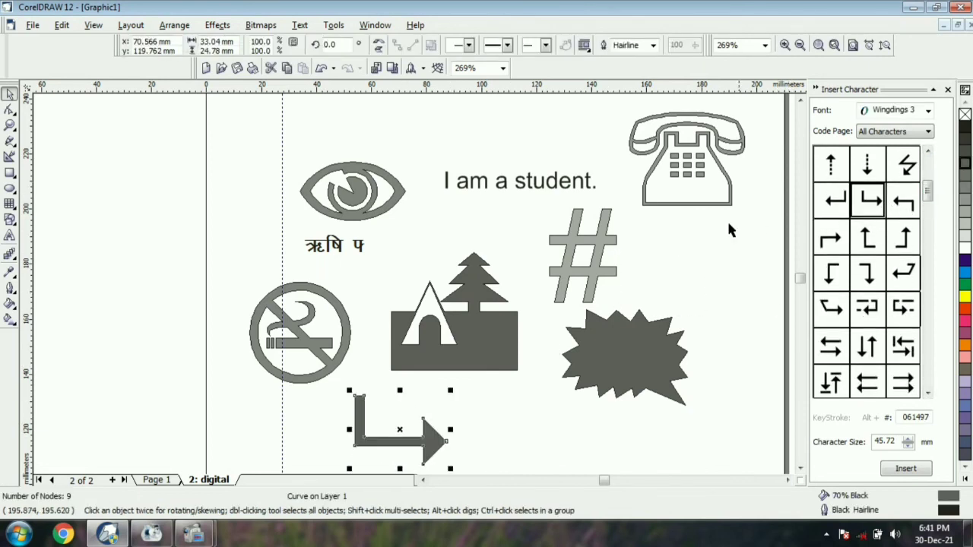
{"action": "left_click", "coordinate": [702, 234]}
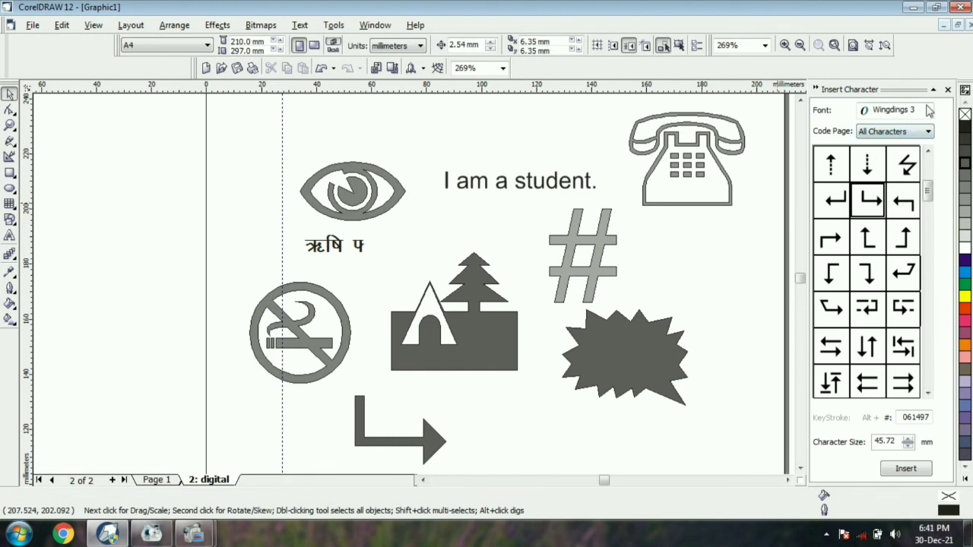
{"action": "left_click", "coordinate": [947, 90]}
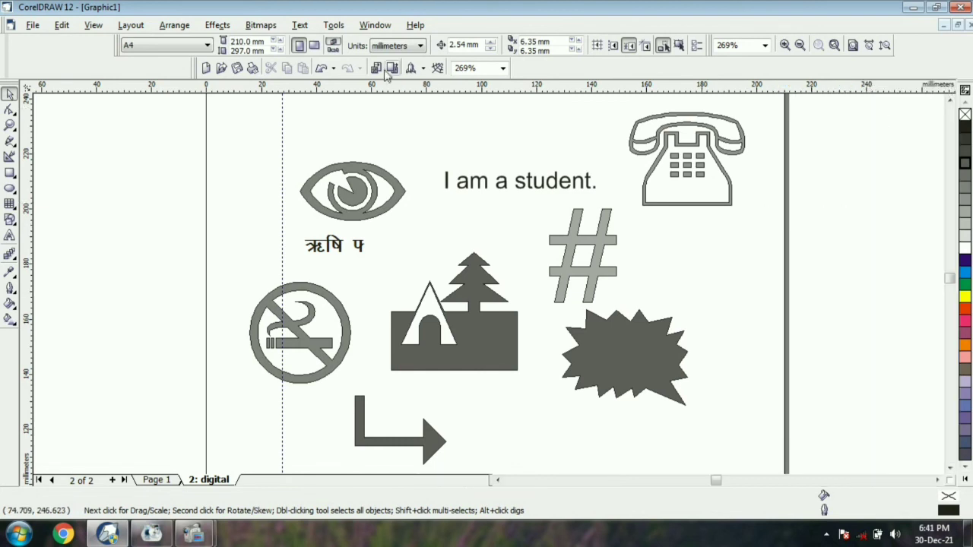